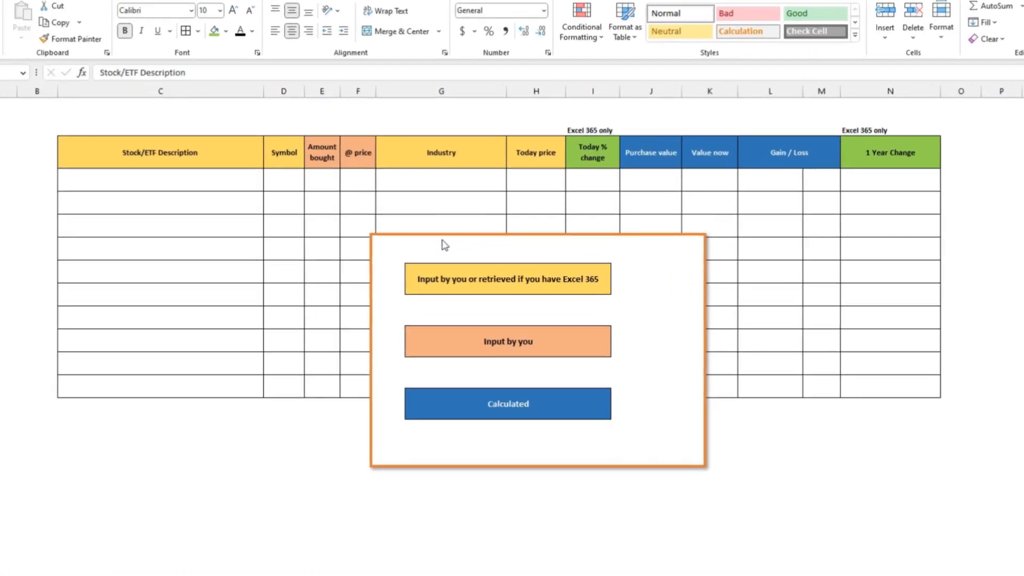
Move the colour legend picture down so that it no longer covers the upper rows of the portfolio table.
drag(471, 246, 367, 242)
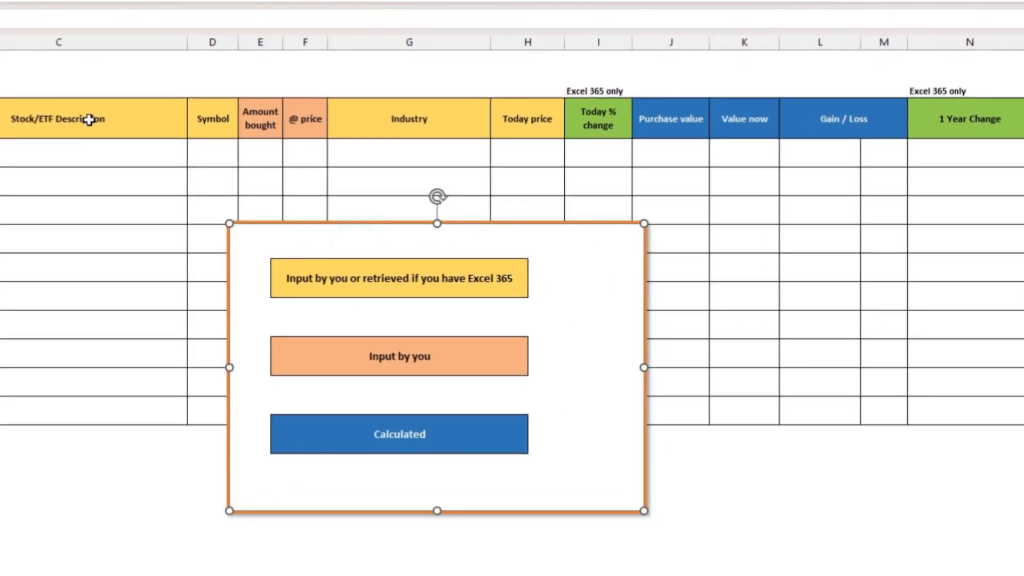
drag(80, 153, 80, 267)
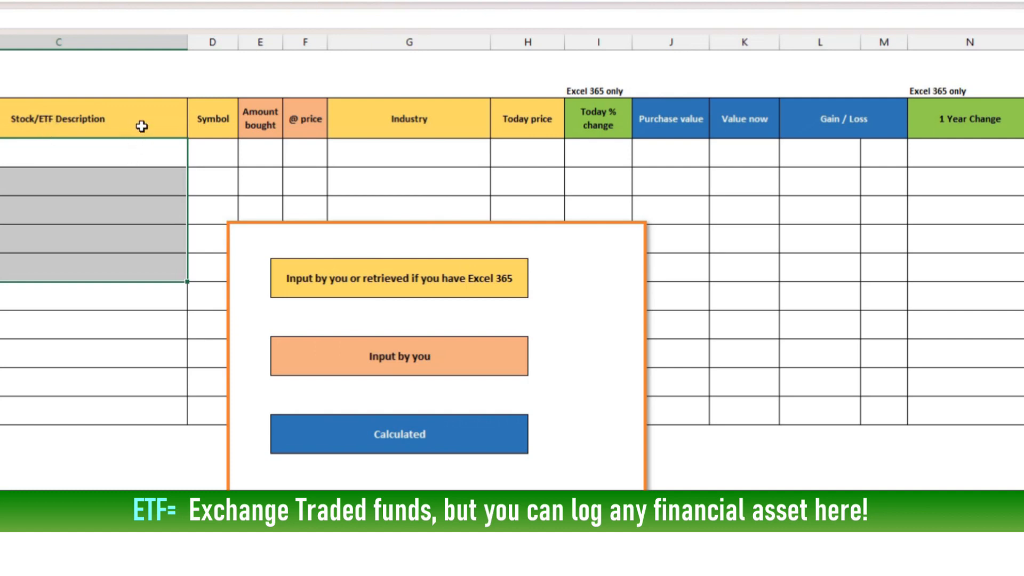
click(135, 121)
click(211, 123)
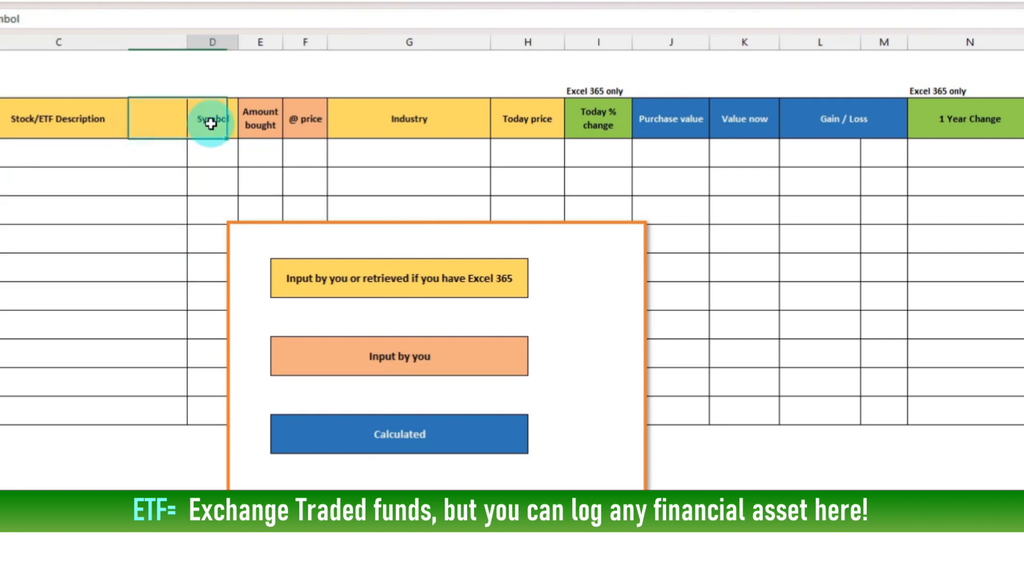
click(151, 122)
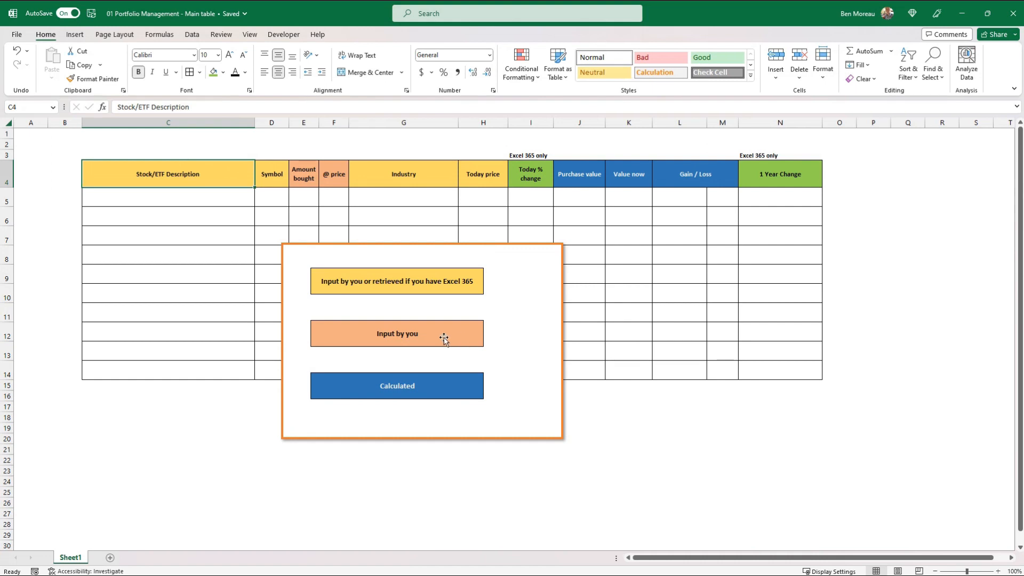
click(307, 176)
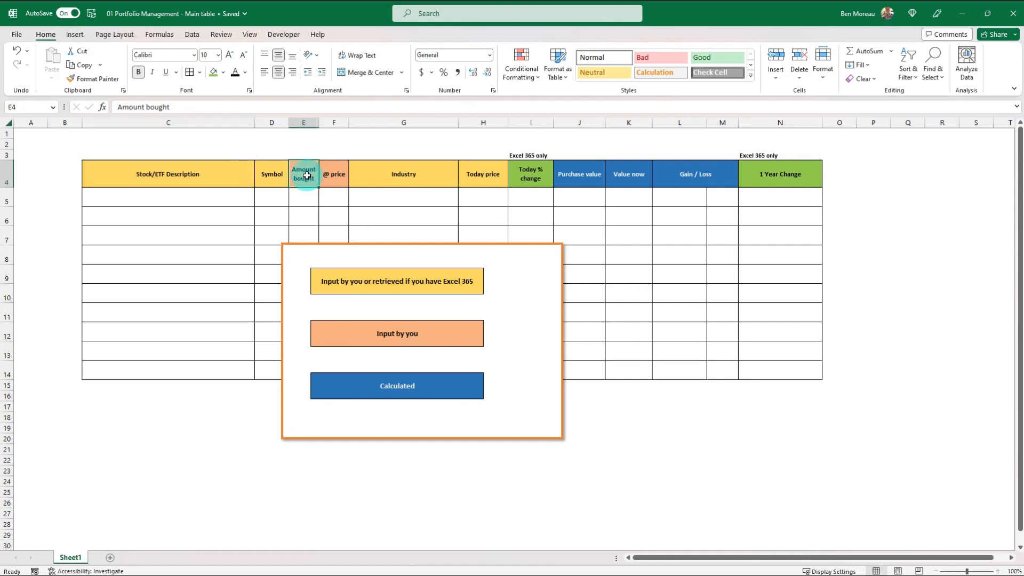
shift+click(327, 173)
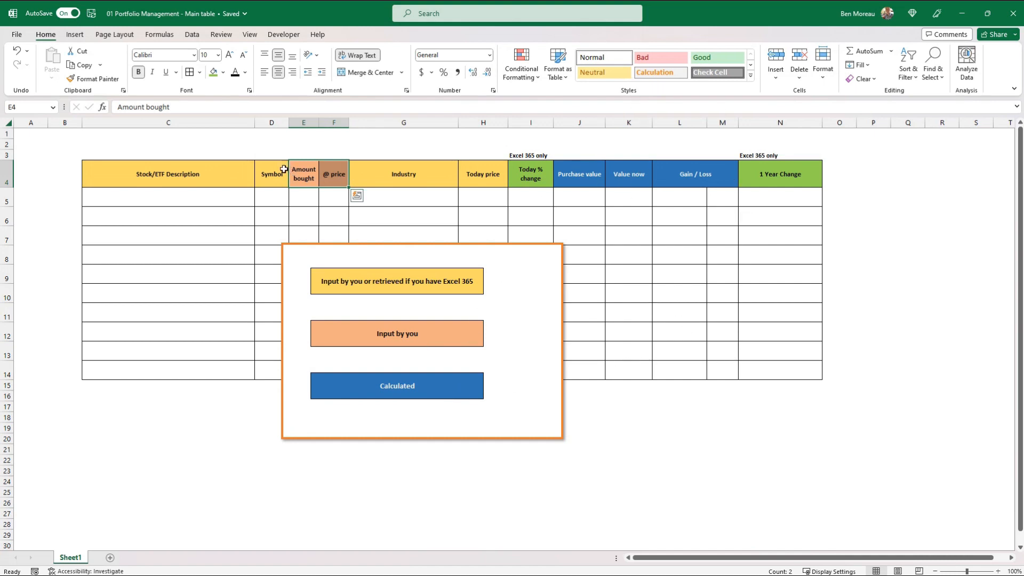
drag(361, 258, 355, 359)
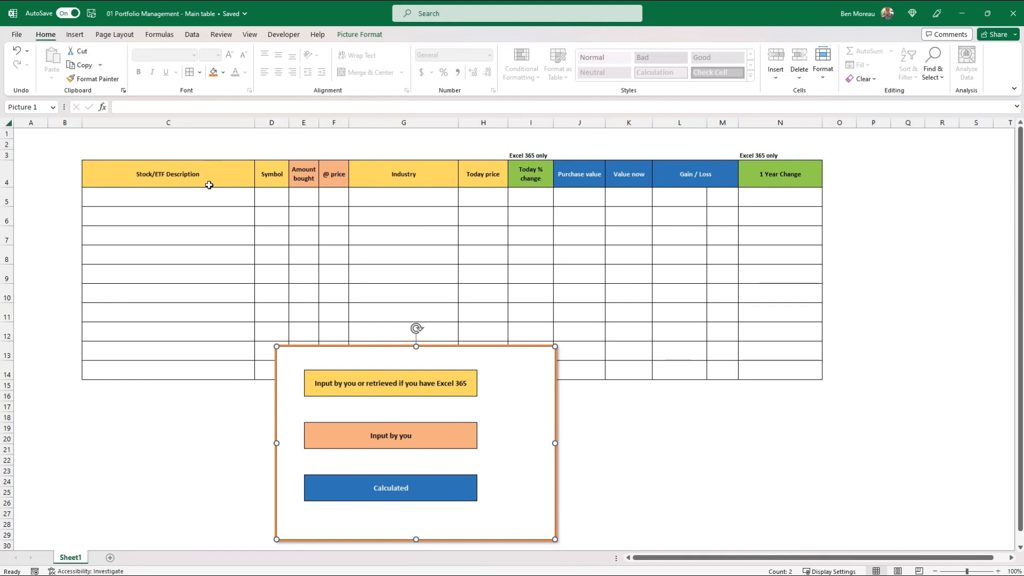
Enter Coca Cola as the first stock description in C5 and KO as its symbol in D5.
click(206, 198)
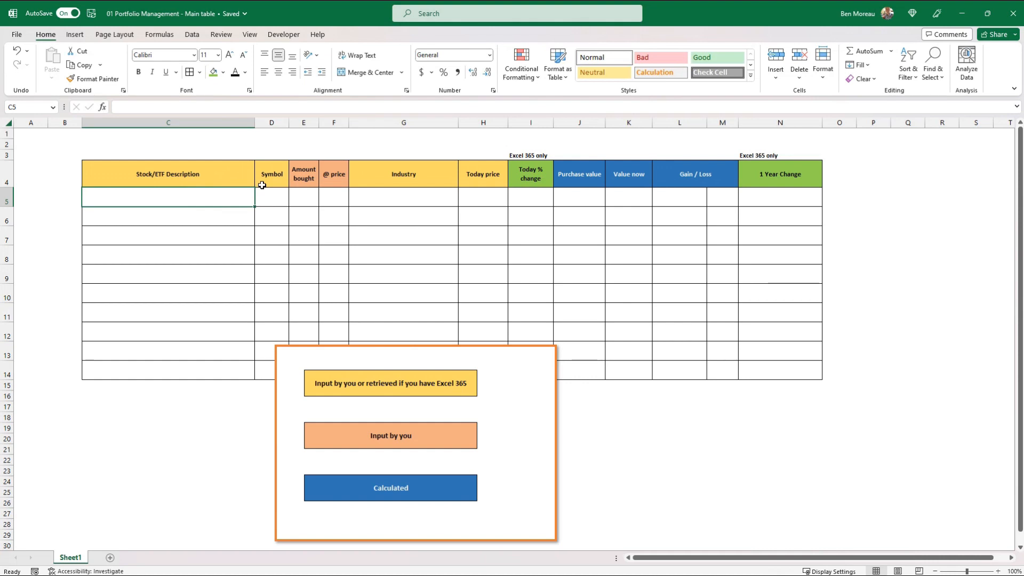
text(Cocal)
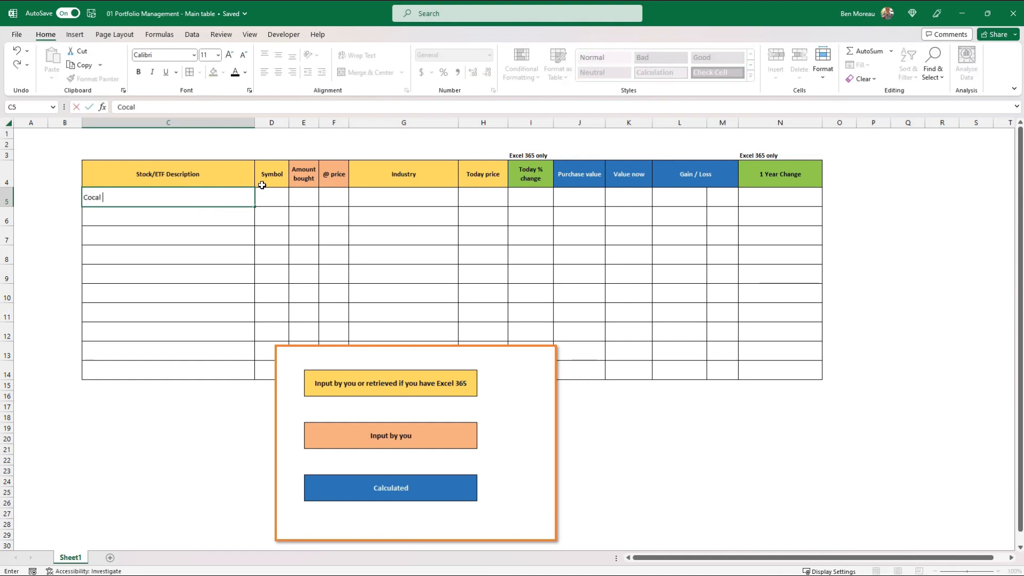
key(BackSpace)
text( Cola)
key(Return)
key(Up)
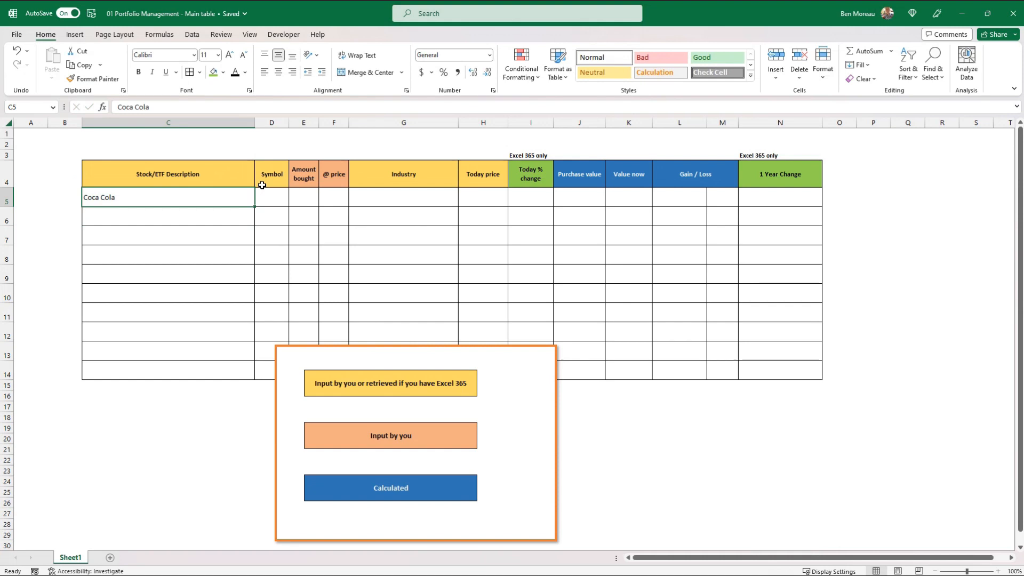
click(269, 195)
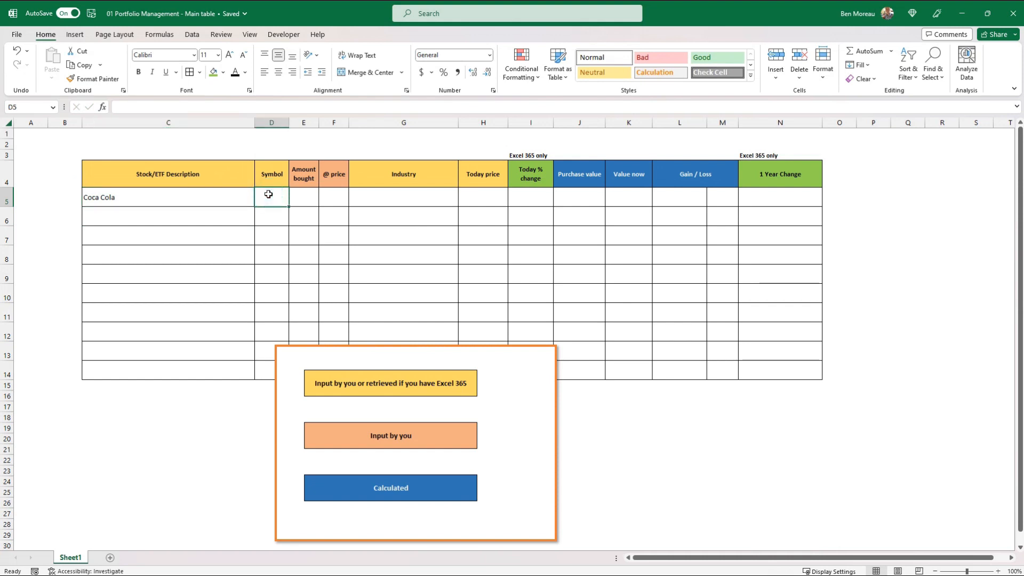
text(KO)
key(Return)
key(Up)
Enter 100 as the amount bought and 2 as the purchase price for Coca Cola.
click(305, 196)
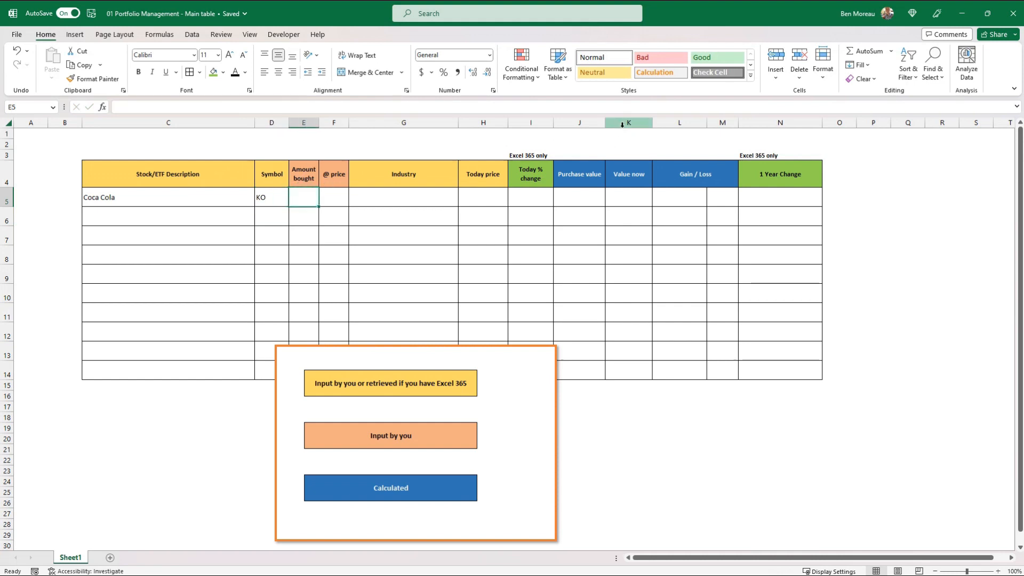
text(100)
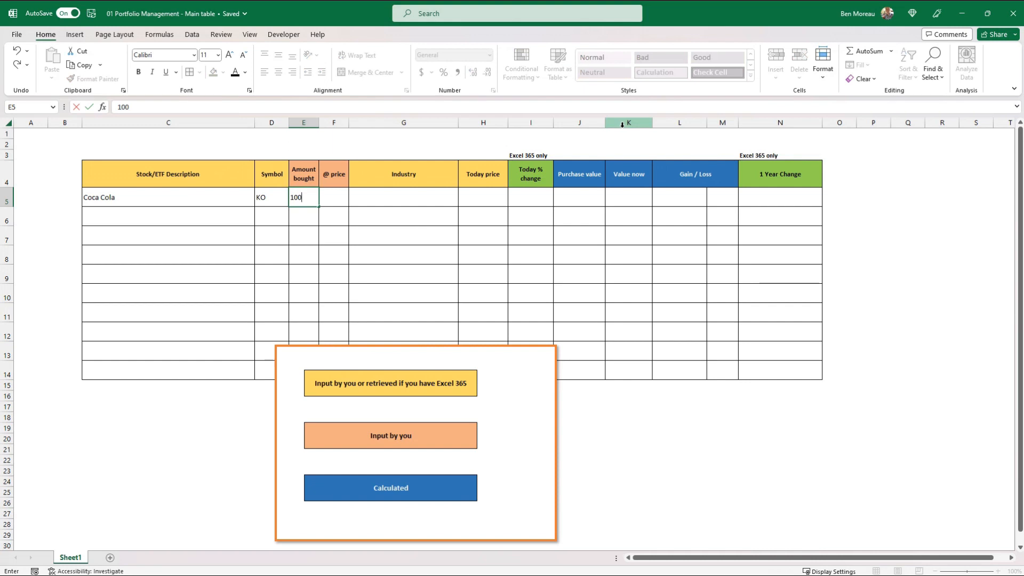
key(Tab)
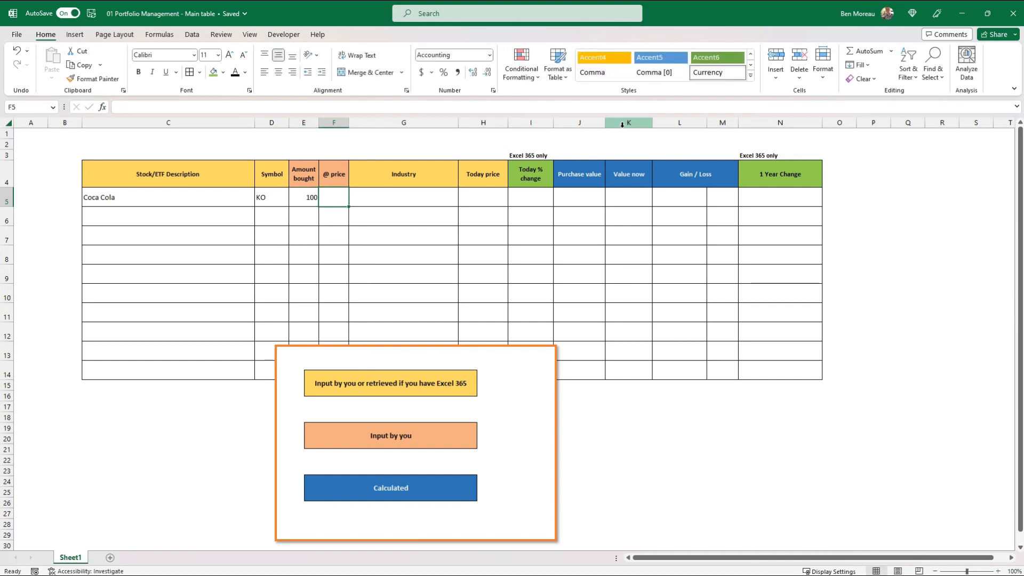
text(2)
key(ctrl+Return)
Enter Beverages as Coca Cola's industry in G5 and 3 as today's price in H5.
click(396, 197)
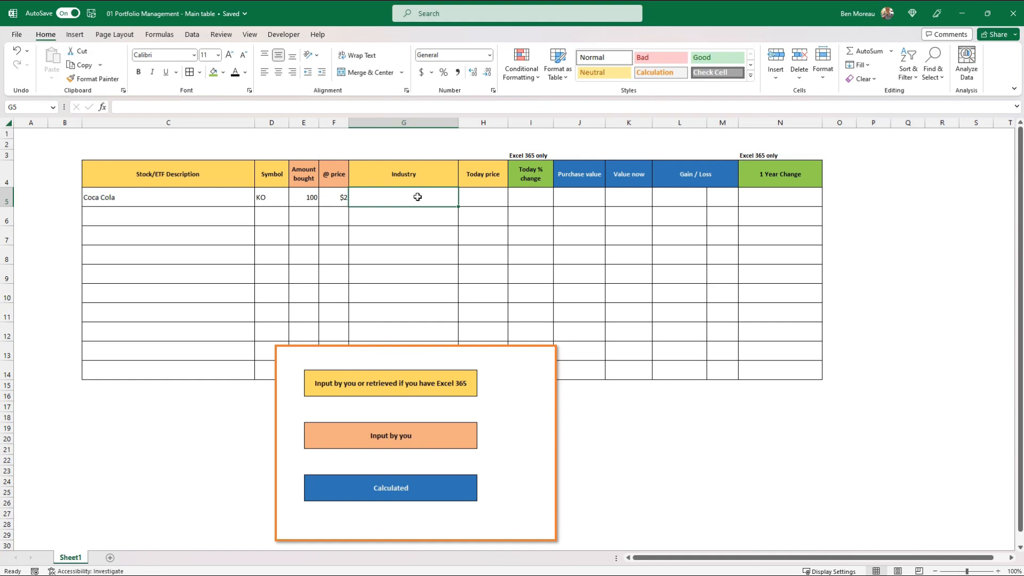
text(Beverages)
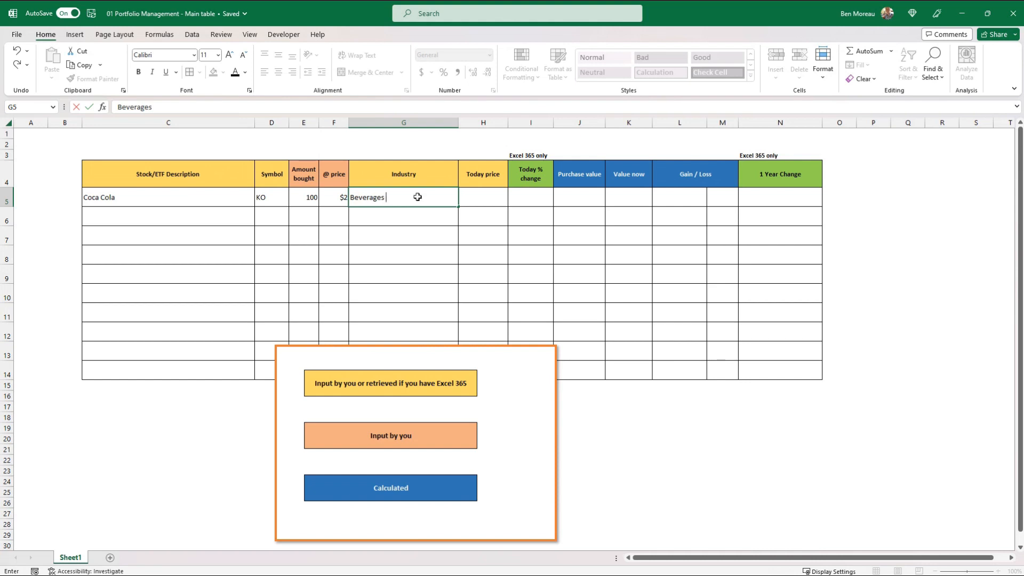
key(ctrl+Return)
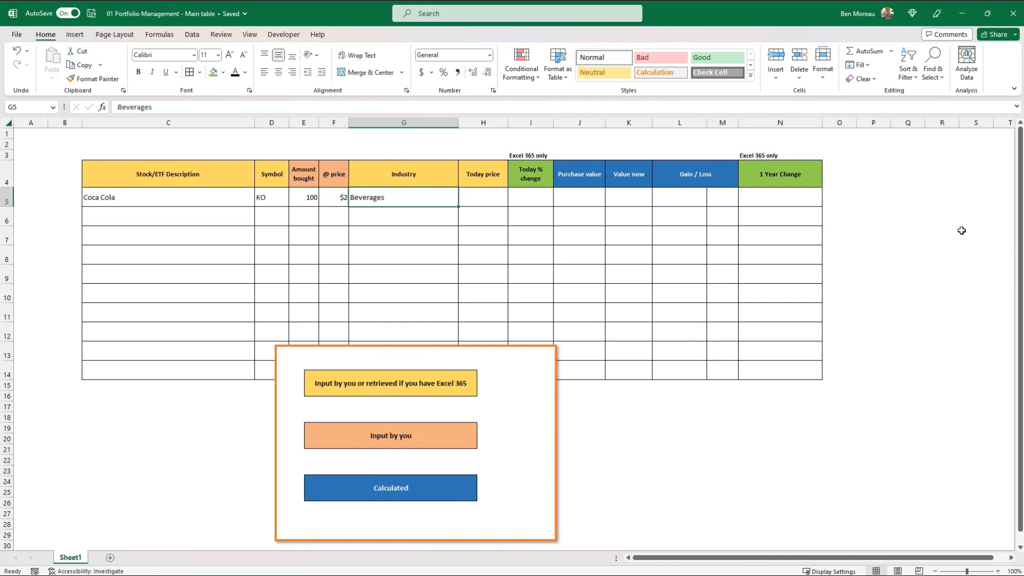
key(Right)
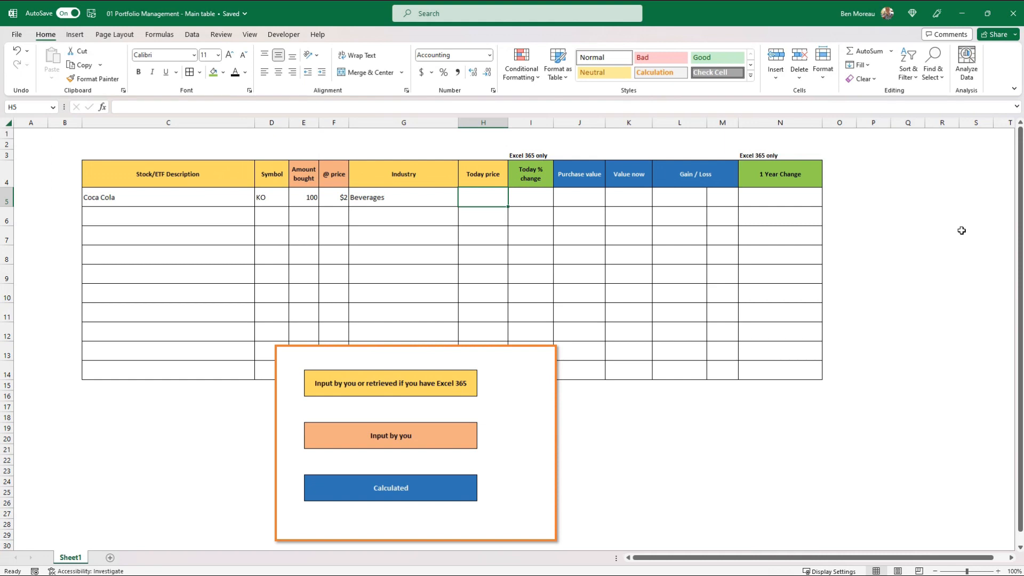
text(3)
key(Return)
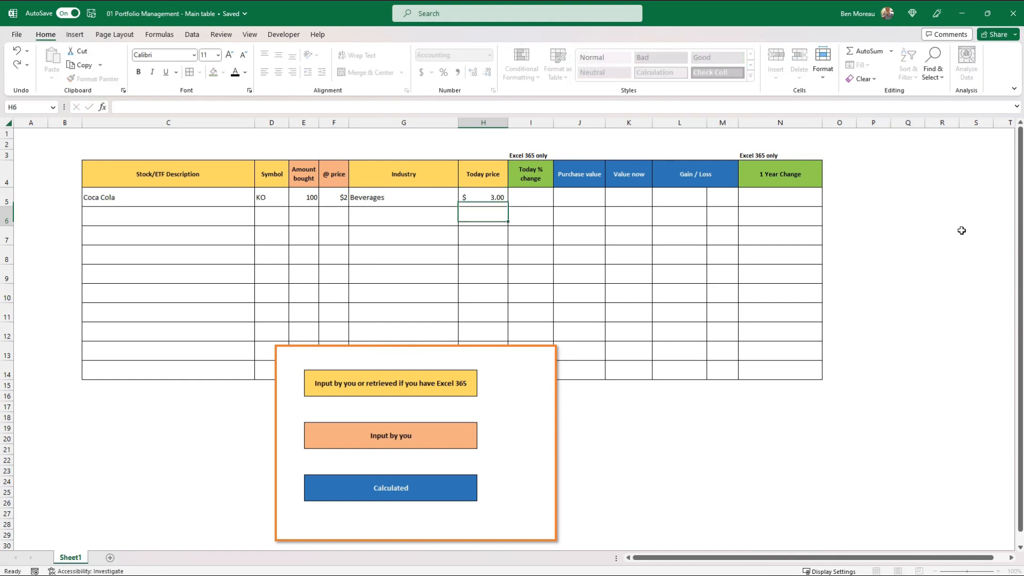
key(Up)
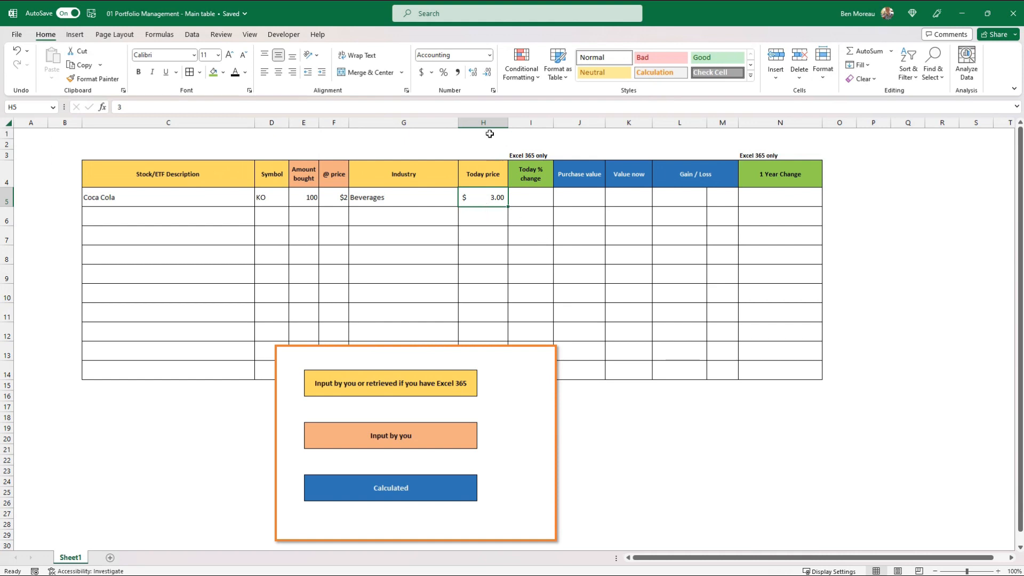
Apply the dollar Accounting number format to Coca Cola's today price and purchase price cells.
click(420, 72)
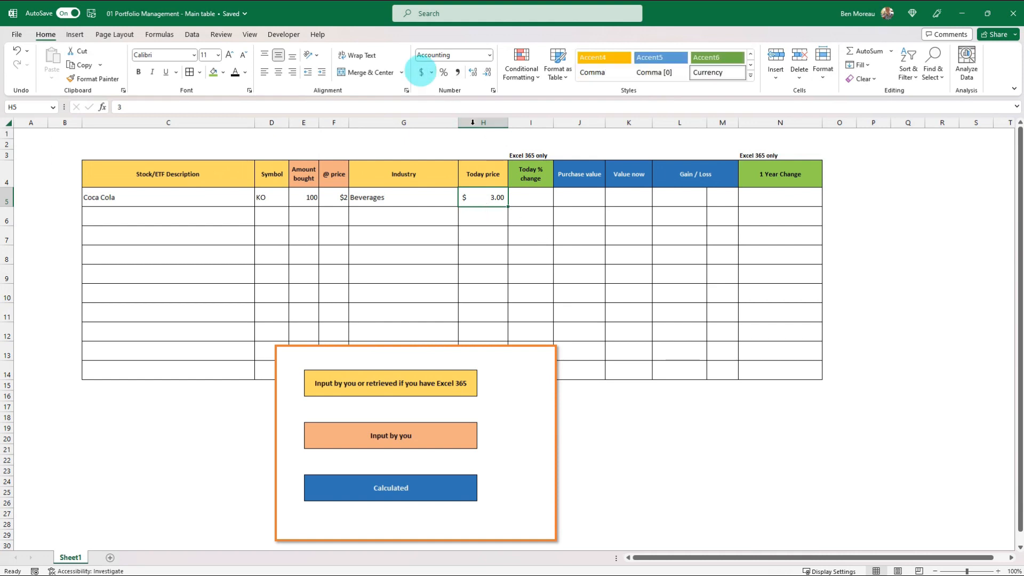
click(332, 197)
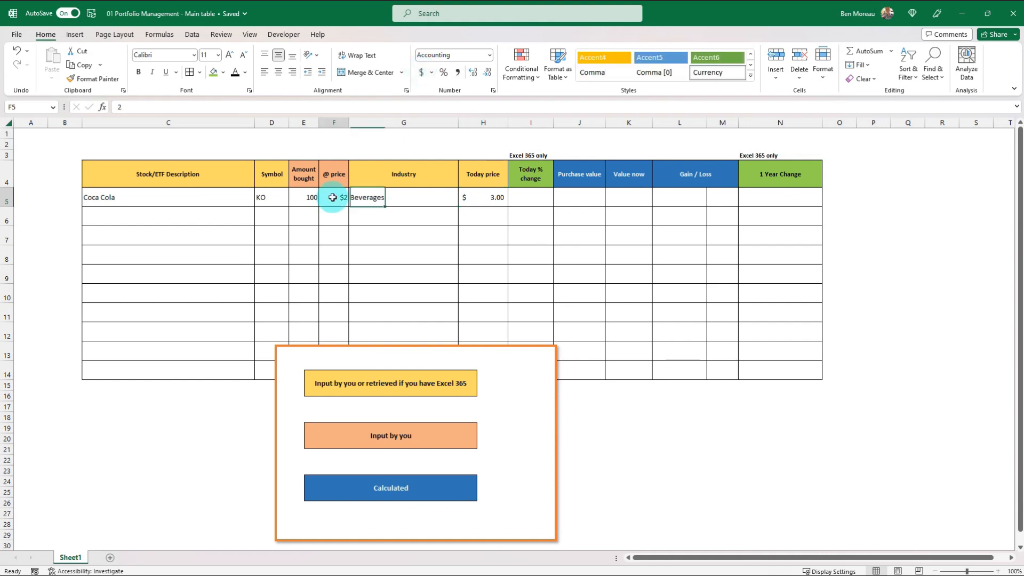
click(421, 72)
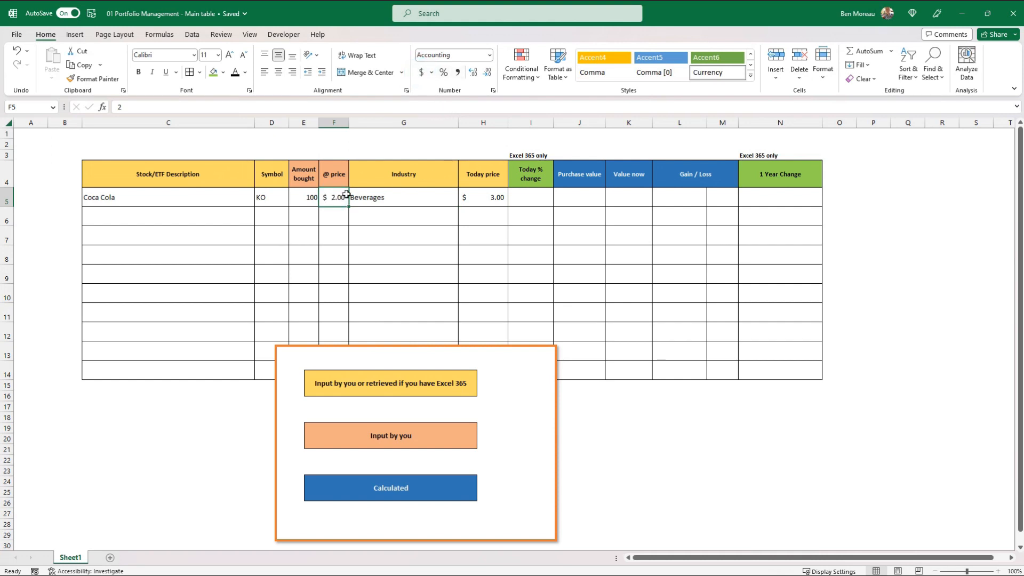
click(483, 200)
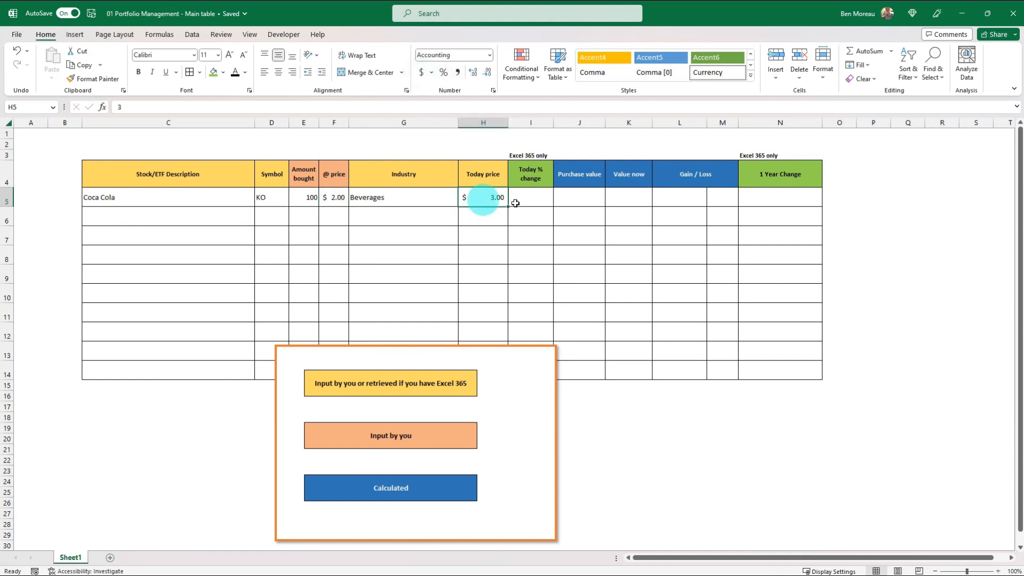
click(530, 177)
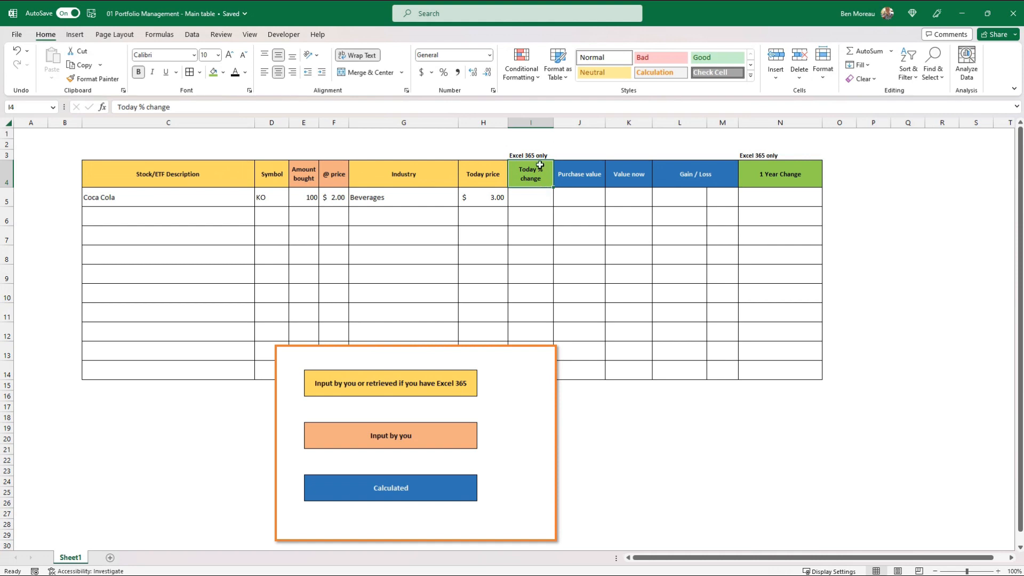
click(537, 194)
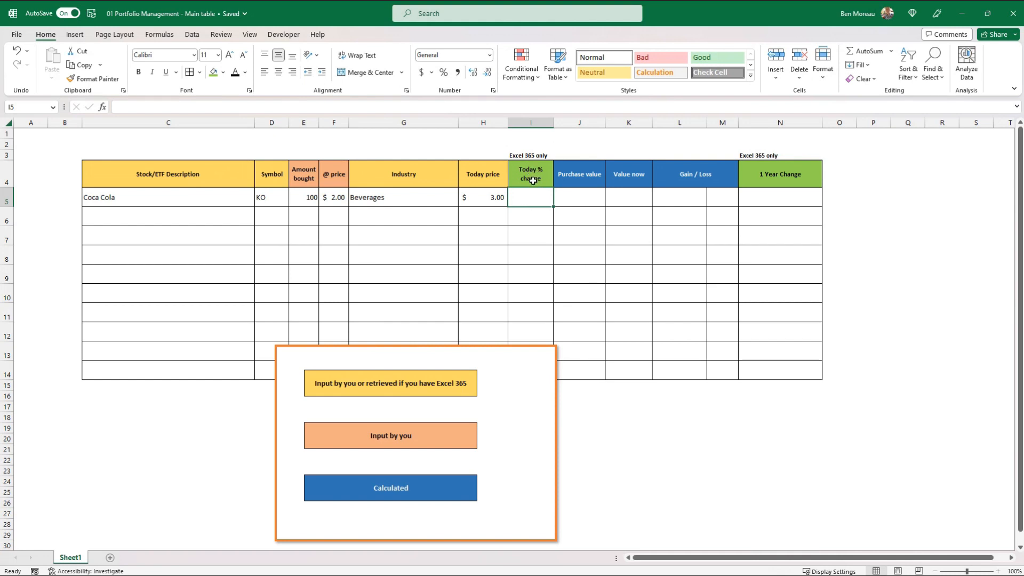
click(530, 122)
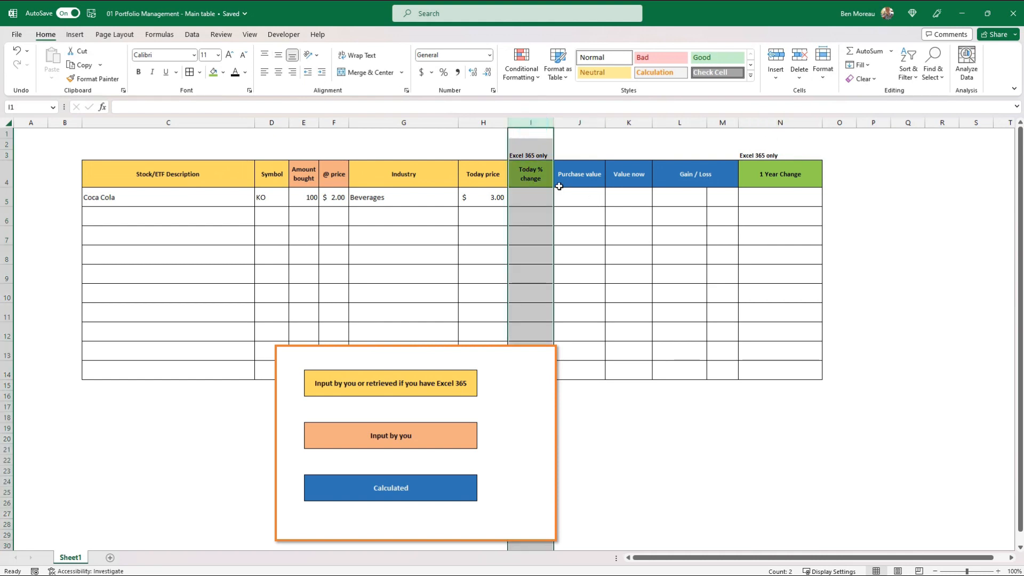
click(541, 182)
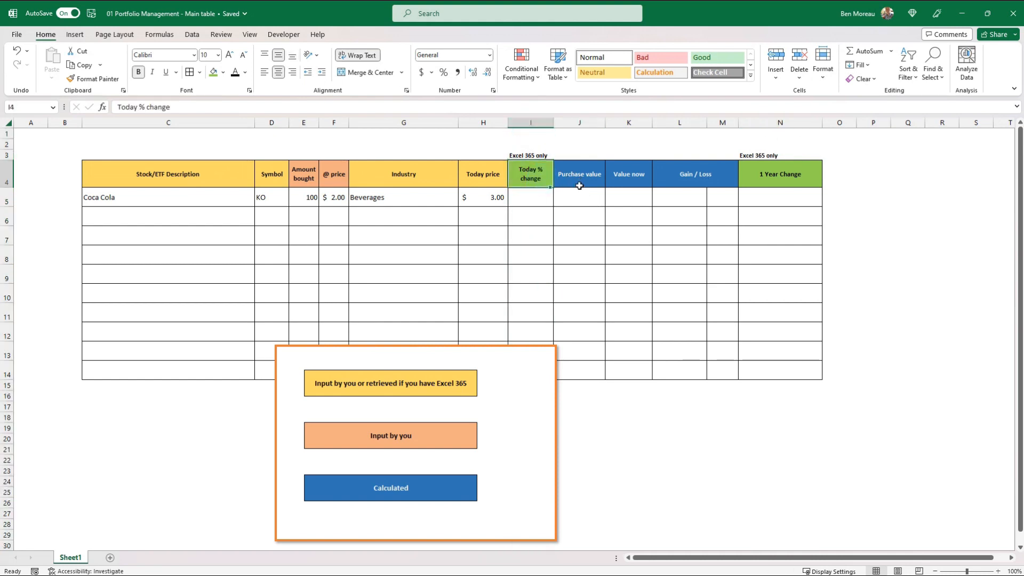
Calculate Coca Cola's purchase value in J5 with the formula =E5*F5.
click(578, 181)
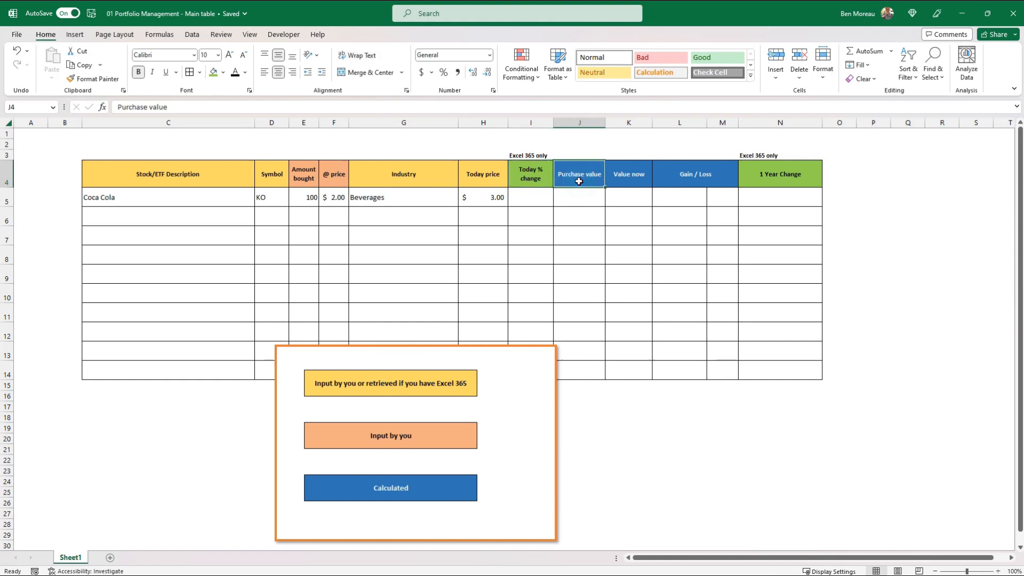
key(Down)
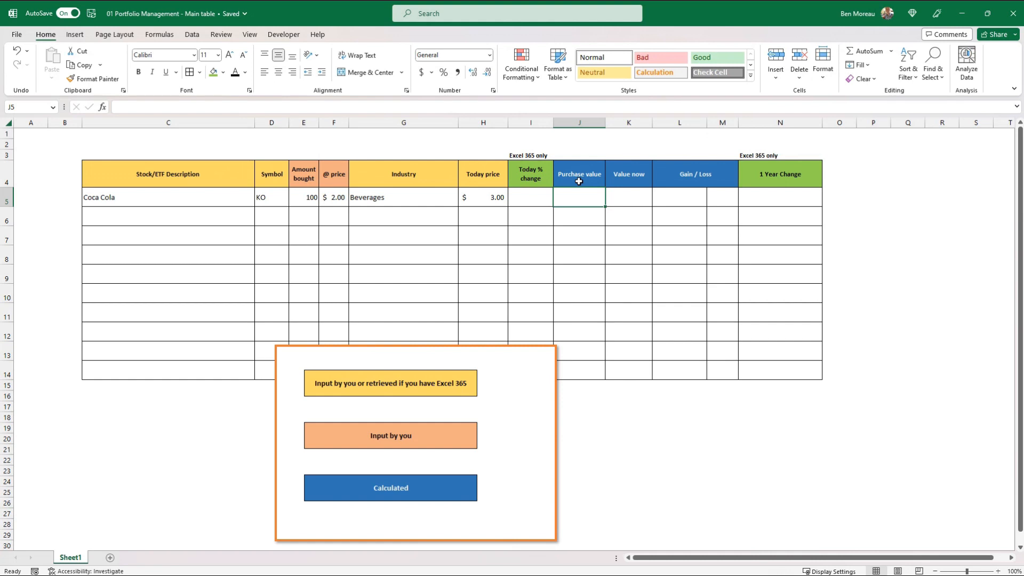
text(=)
key(Left)
key(Left)
key(Left)
key(Left)
key(Left)
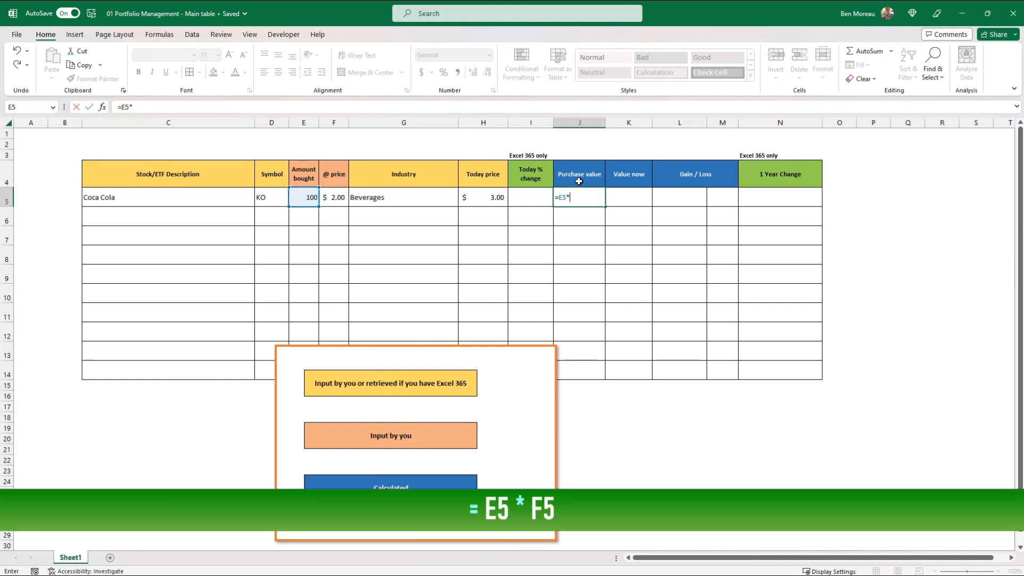
text(*)
key(Left)
key(Left)
key(Left)
key(Left)
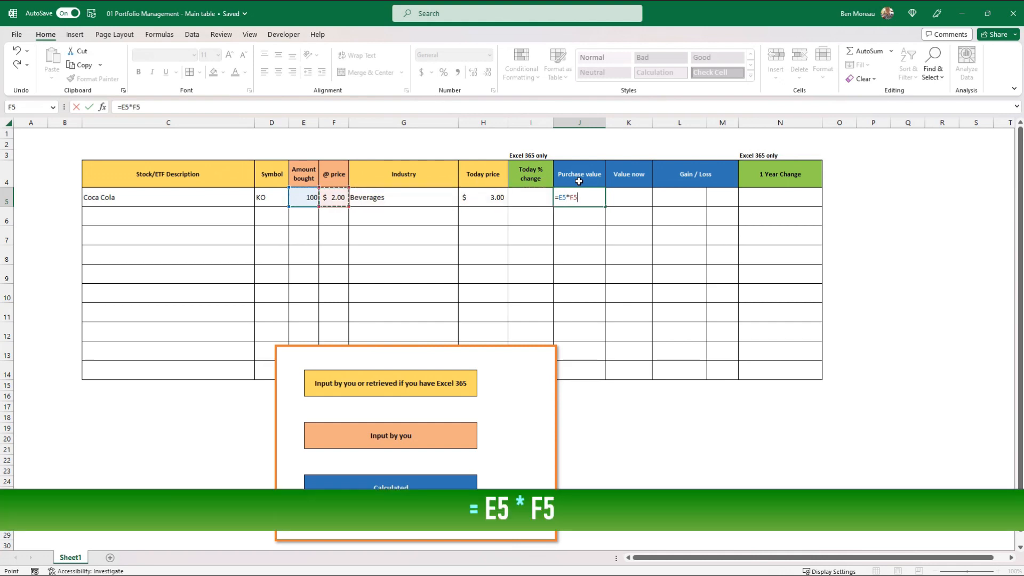
key(ctrl+Return)
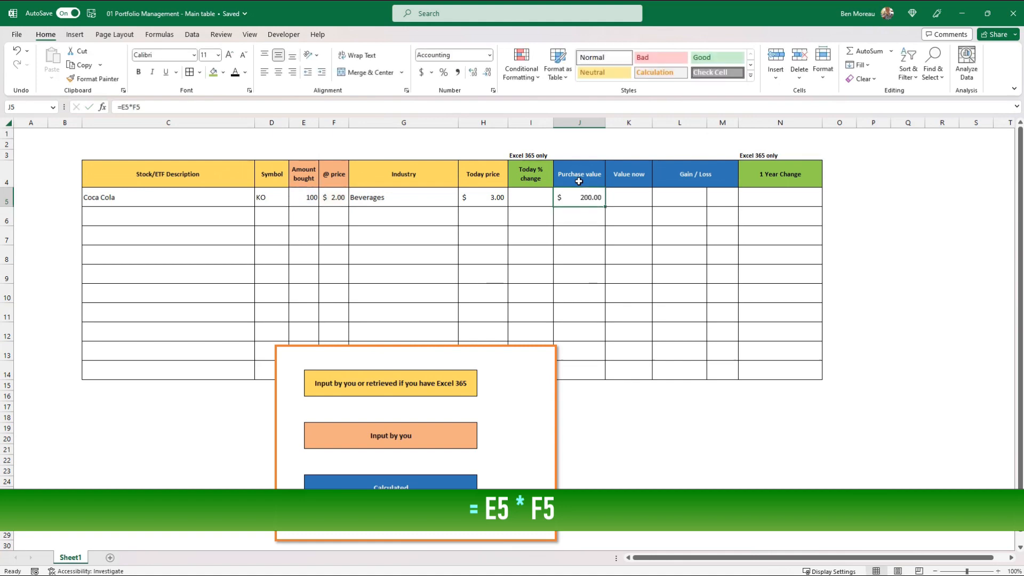
Change Coca Cola's amount bought in E5 to 1000 and return to the Purchase value column.
key(Left)
key(Left)
key(Left)
key(Left)
key(Left)
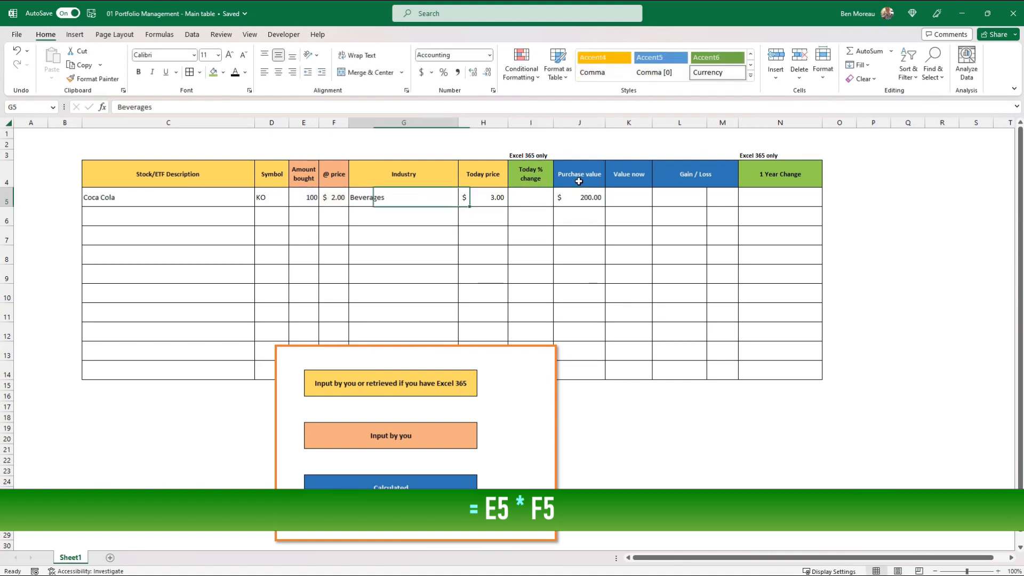
text(1000)
key(Tab)
key(Up)
key(Right)
Calculate Coca Cola's current value in K5 by multiplying today's price by the amount bought, using =E5*H5.
key(Right)
key(Right)
key(Right)
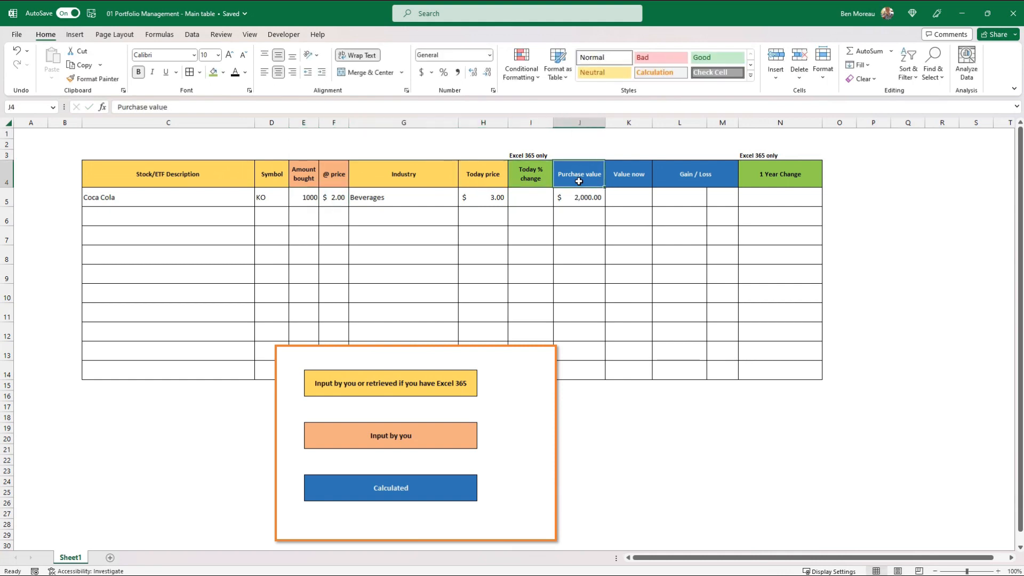
key(Down)
key(Right)
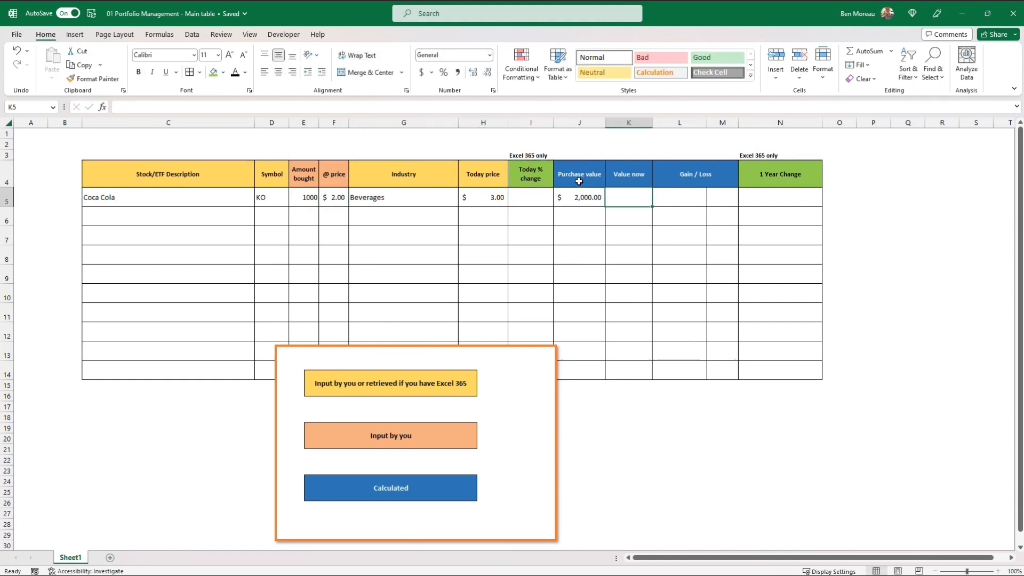
text(=)
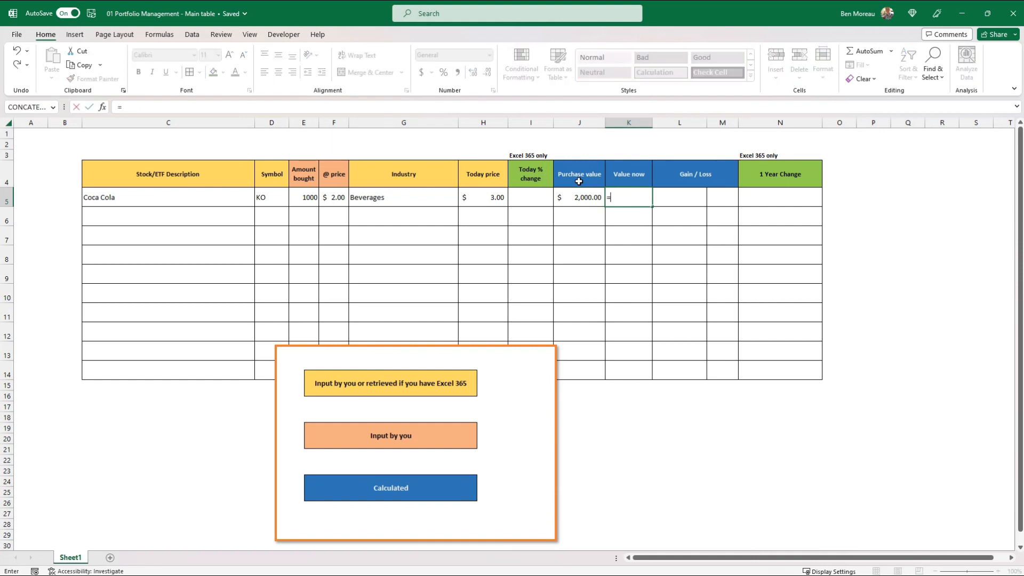
key(Left)
key(Left)
key(Left)
key(Left)
key(Left)
key(Left)
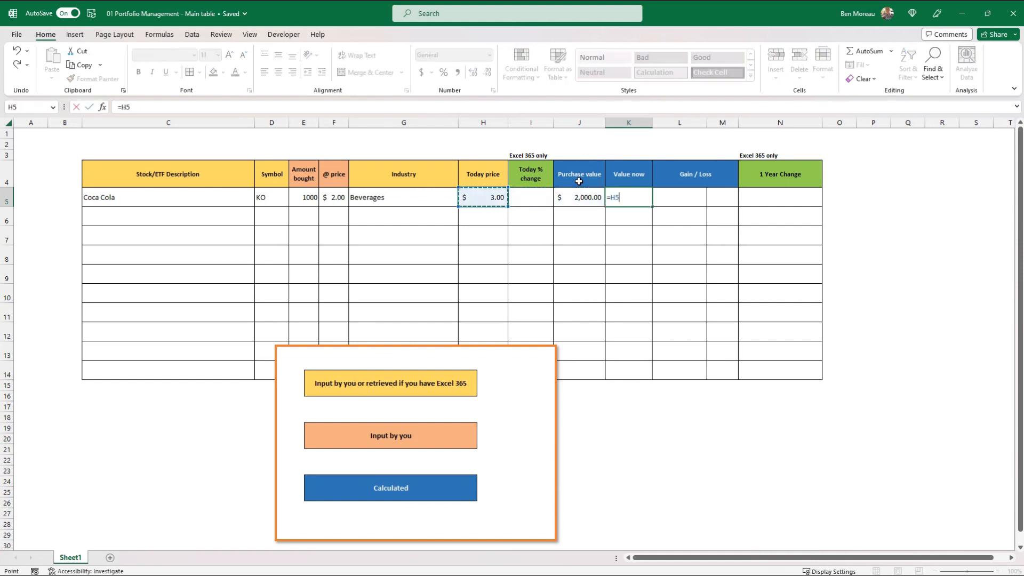
text(*)
key(Left)
key(Left)
key(Left)
key(Return)
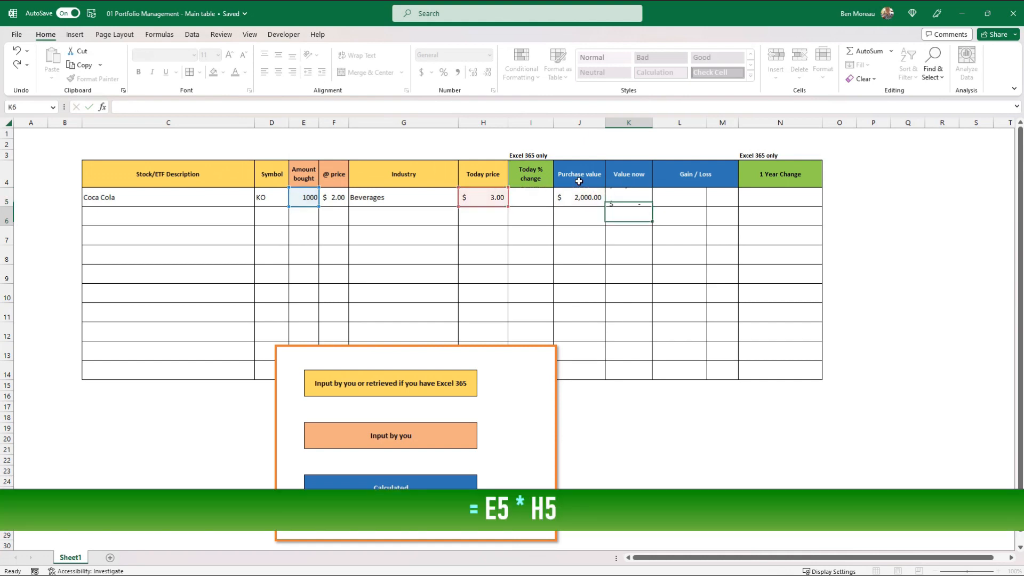
key(Up)
key(Left)
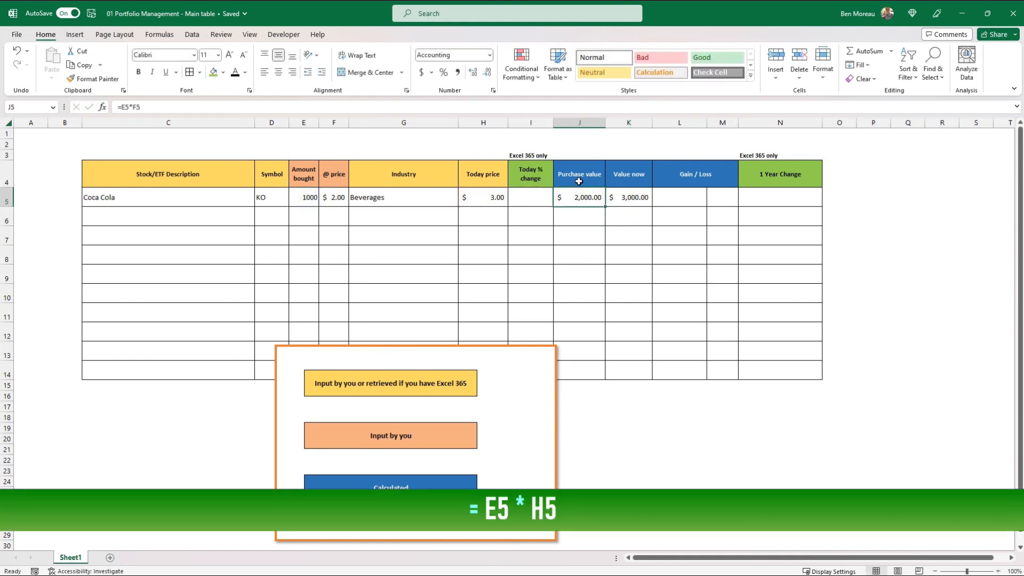
key(Right)
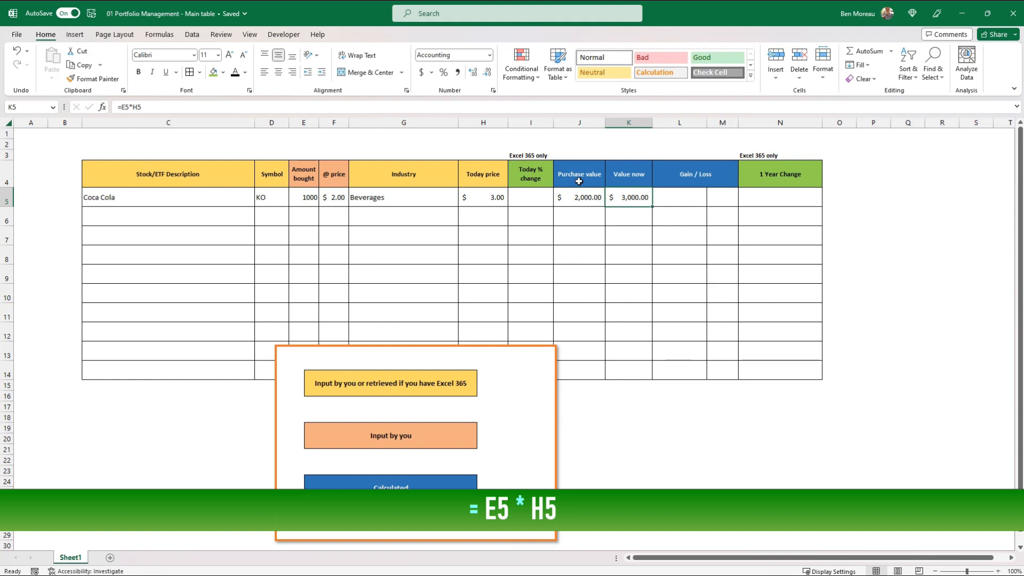
Calculate Coca Cola's gain or loss amount in L5 with the formula =K5-J5.
key(Right)
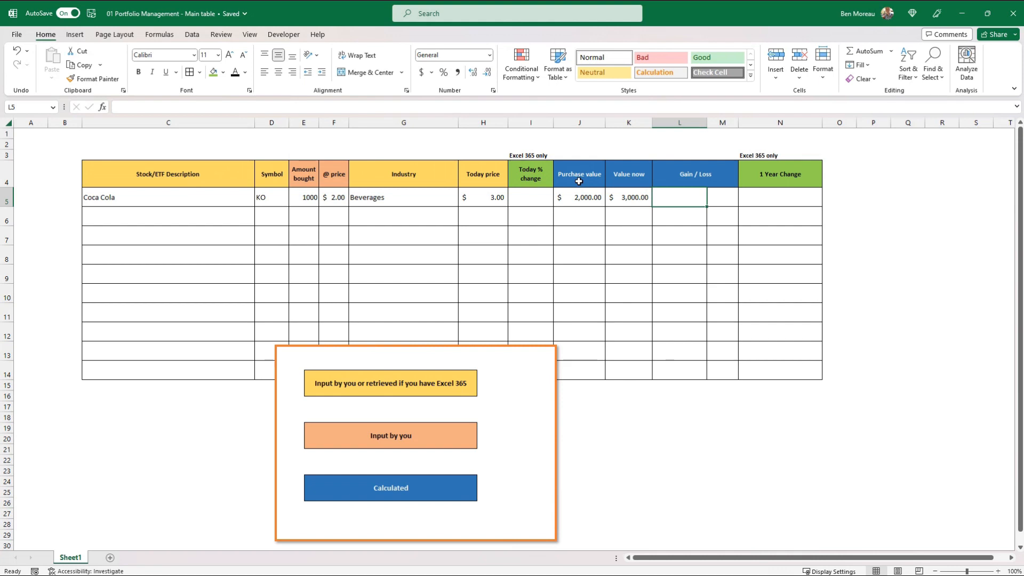
text(=)
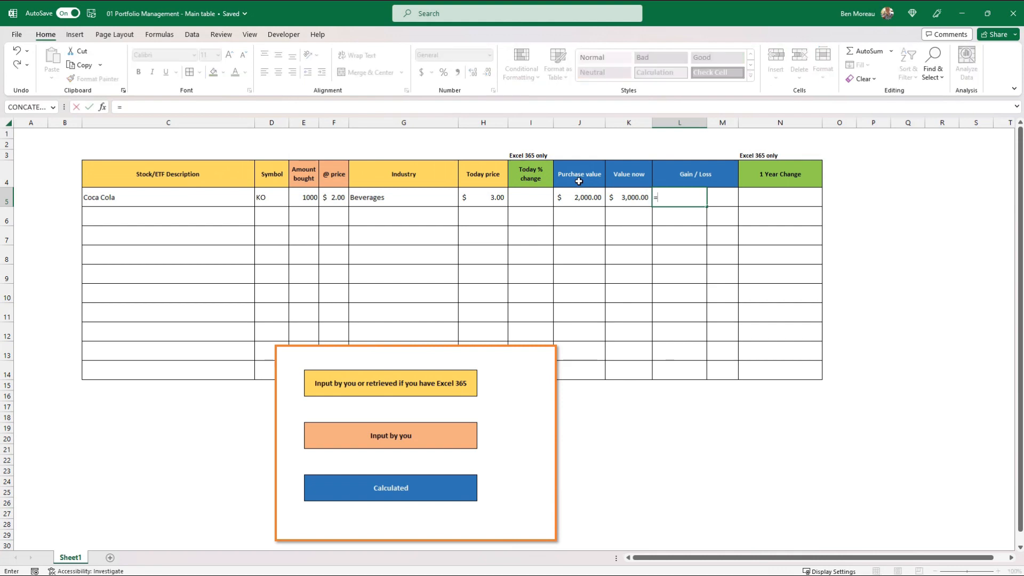
key(Left)
text(-)
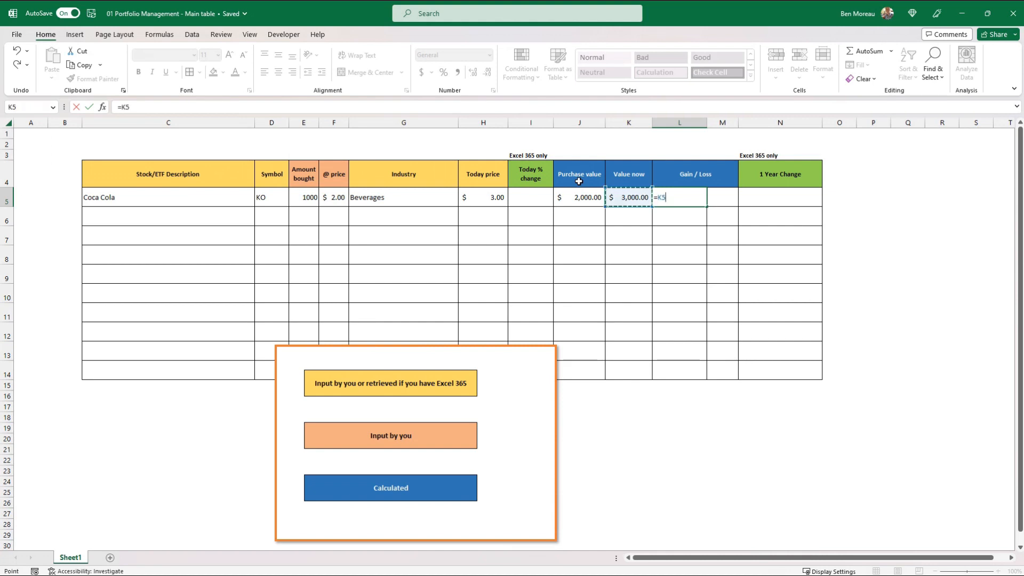
key(Left)
key(Left)
key(Return)
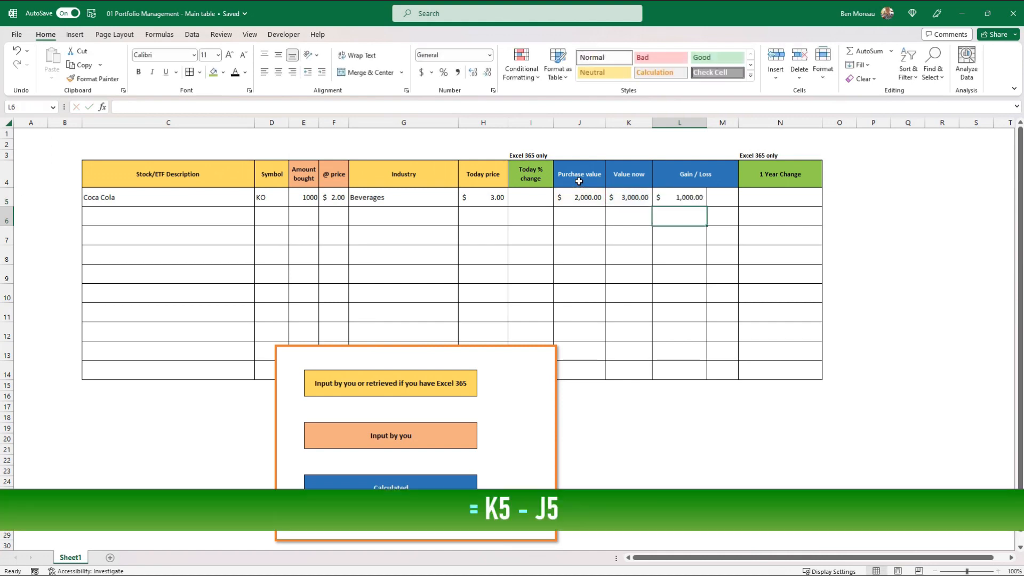
Remove the decimal places from Coca Cola's purchase value, value now and gain/loss amounts in J5:L5.
key(Up)
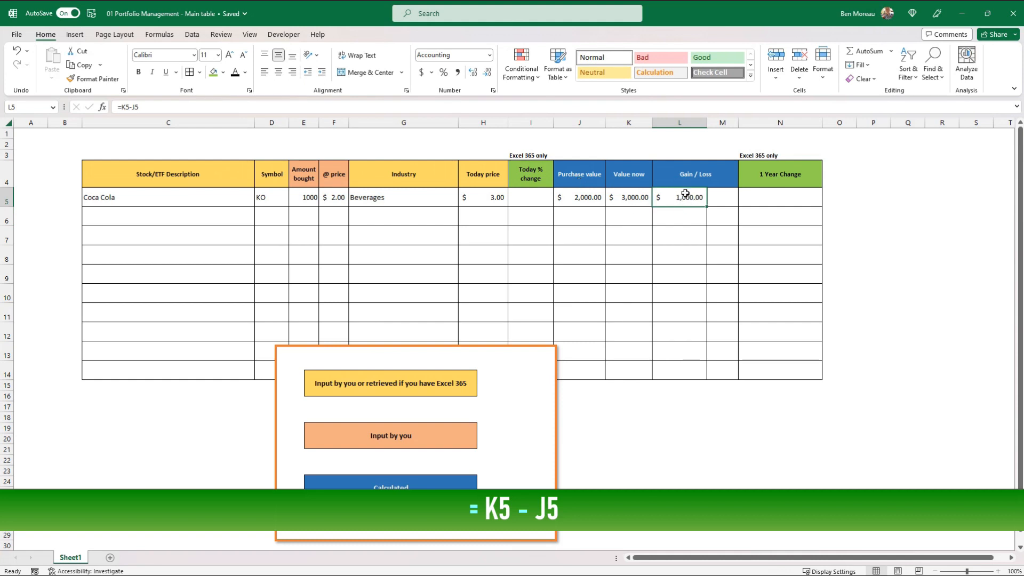
click(489, 78)
click(488, 78)
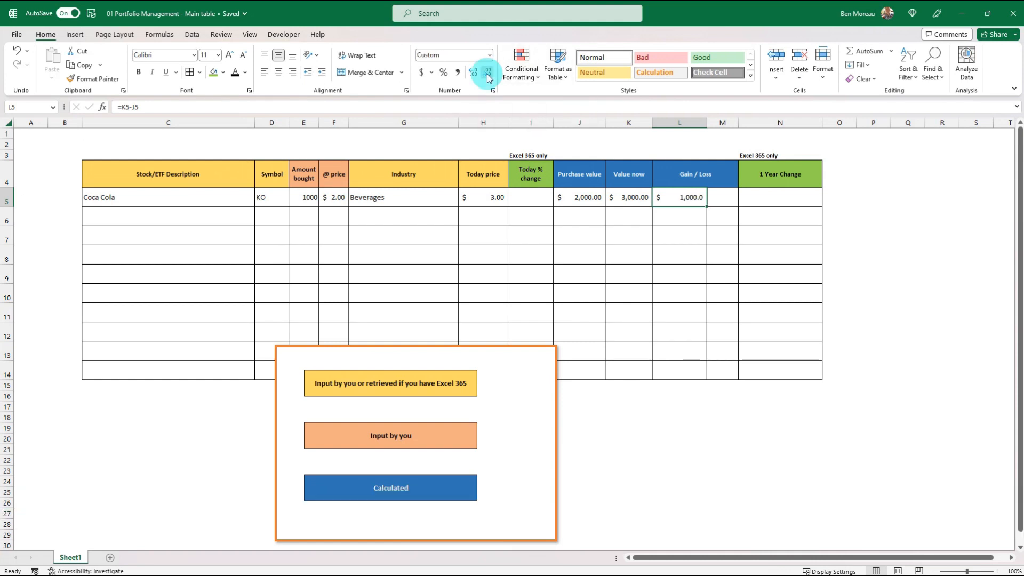
drag(634, 198, 590, 197)
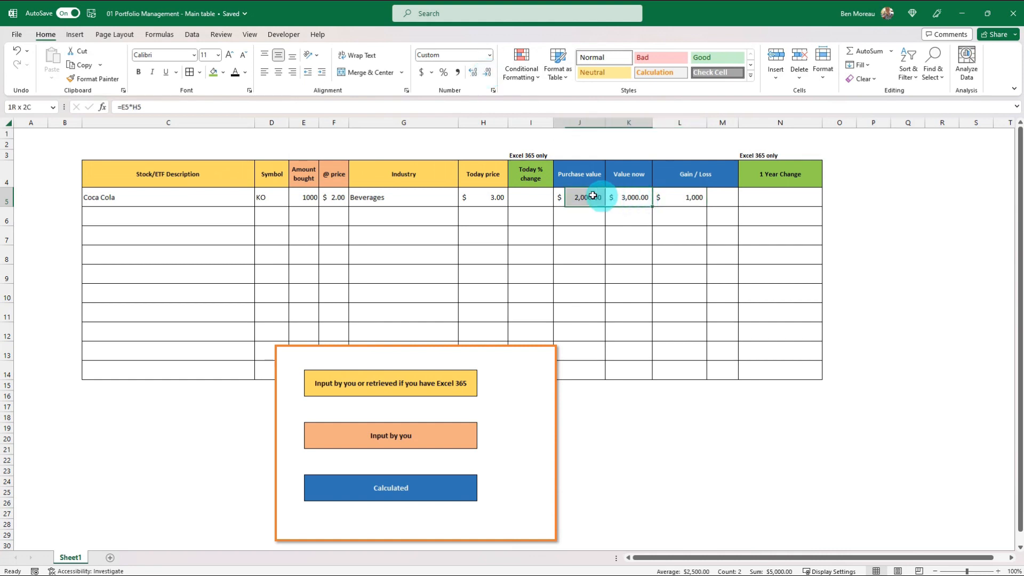
click(489, 77)
click(489, 78)
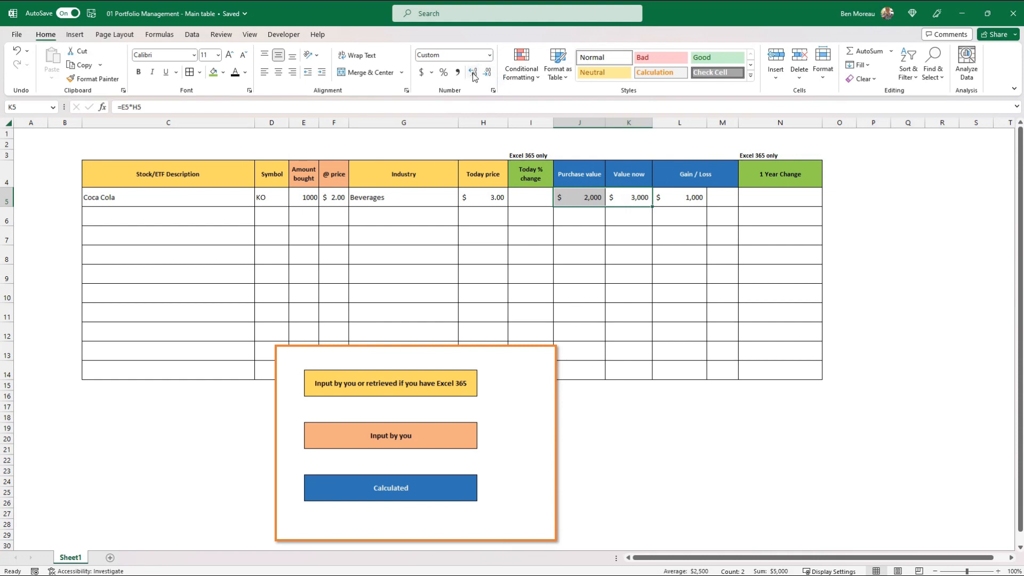
click(473, 73)
click(488, 74)
Calculate Coca Cola's relative gain or loss in M5 by dividing the gain by the purchase value, using =L5/J5.
click(581, 200)
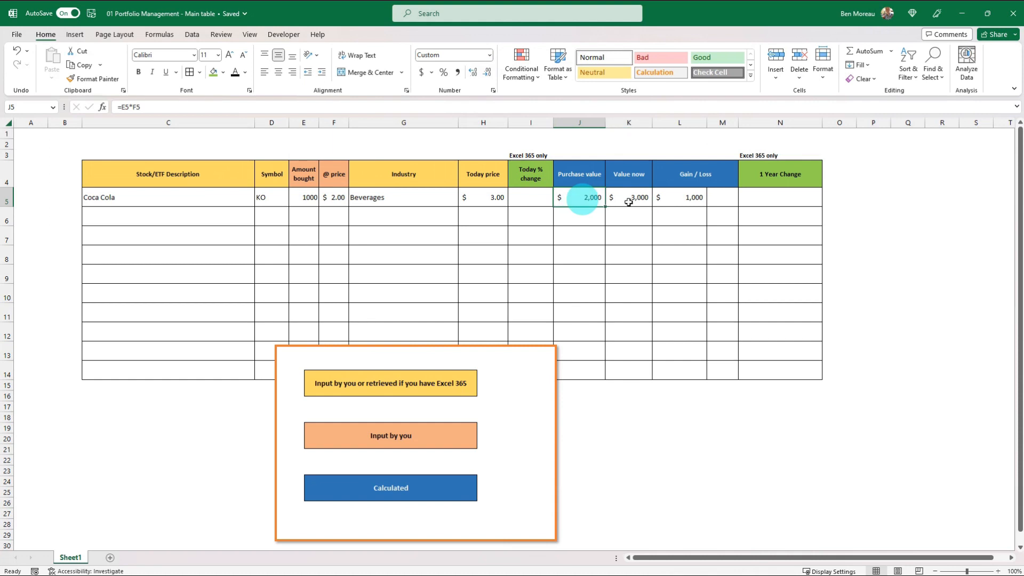
click(676, 198)
click(724, 196)
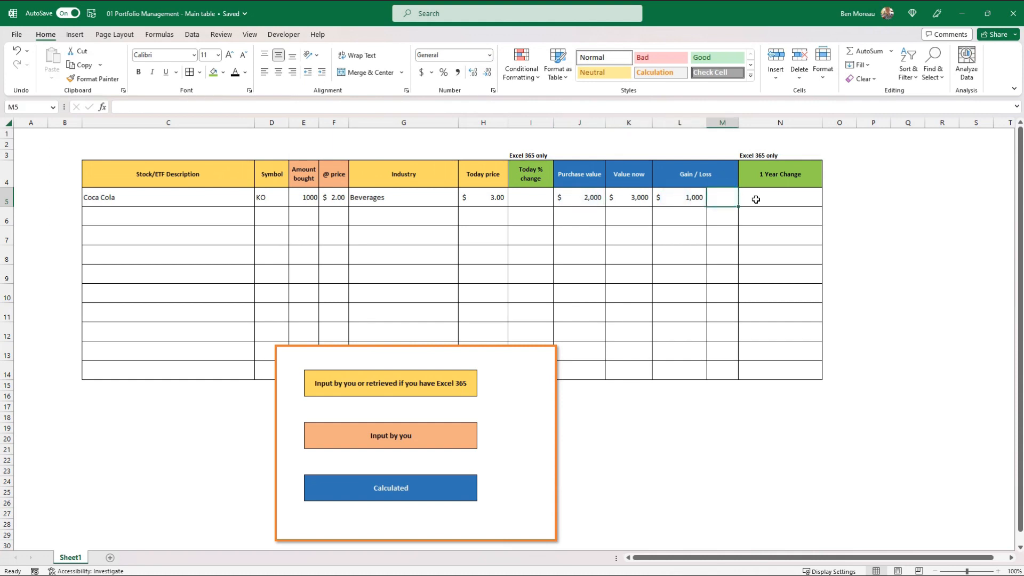
text(=)
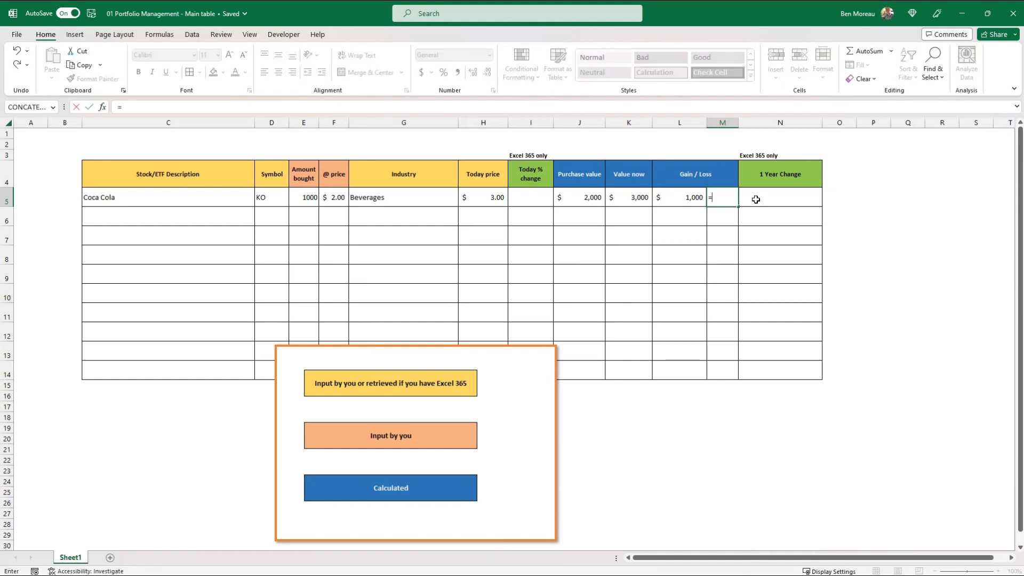
key(Left)
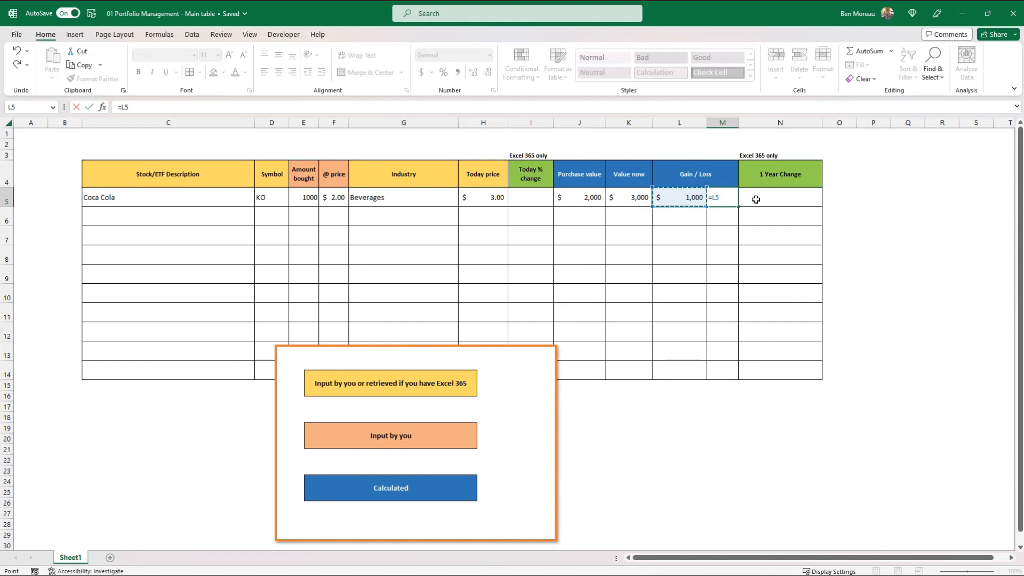
text(/)
key(Left)
key(Left)
key(Left)
key(Return)
key(Up)
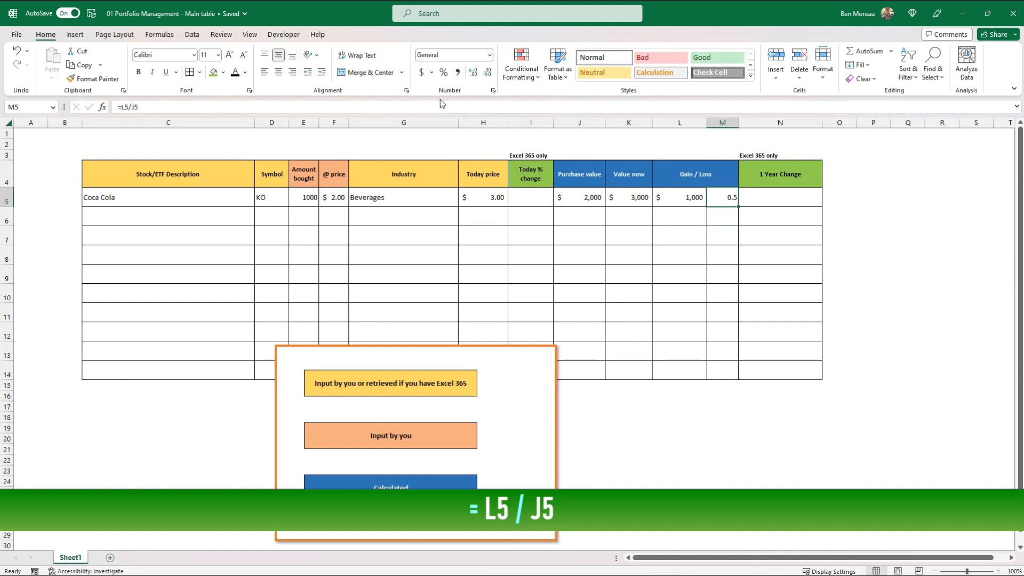
Apply the Percent number format to Coca Cola's relative gain/loss in M5.
click(445, 73)
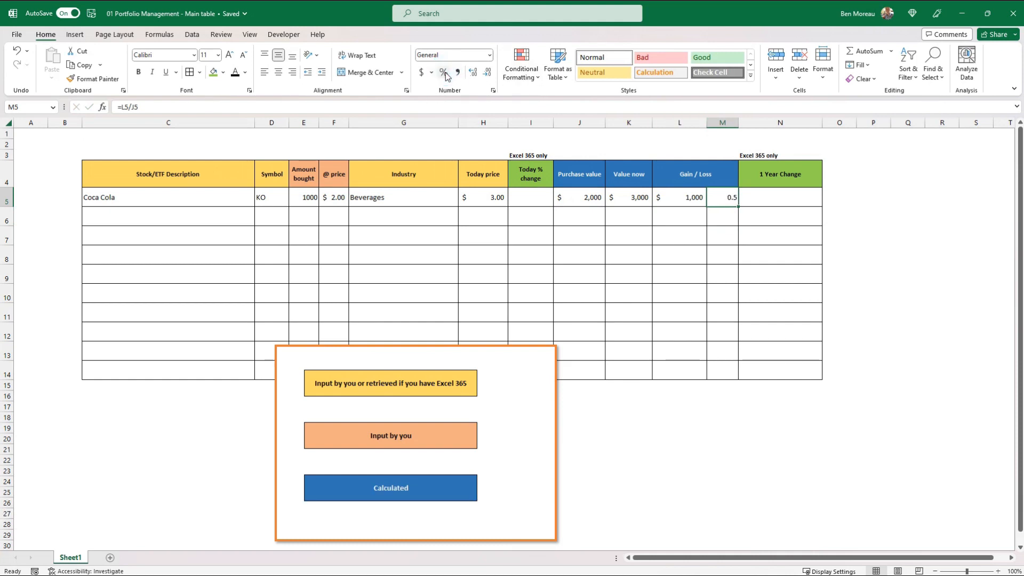
click(443, 76)
click(443, 75)
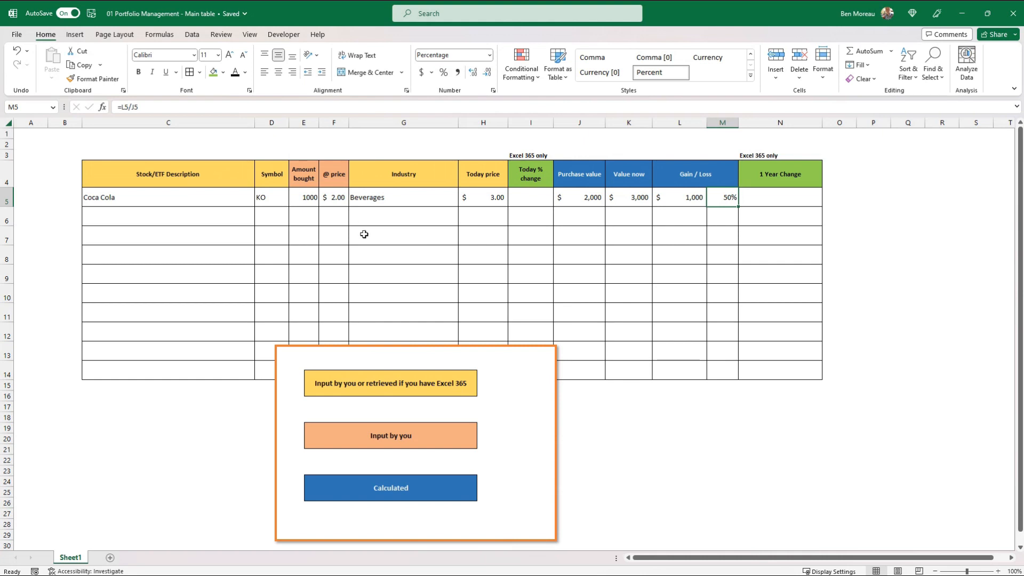
drag(592, 179, 715, 174)
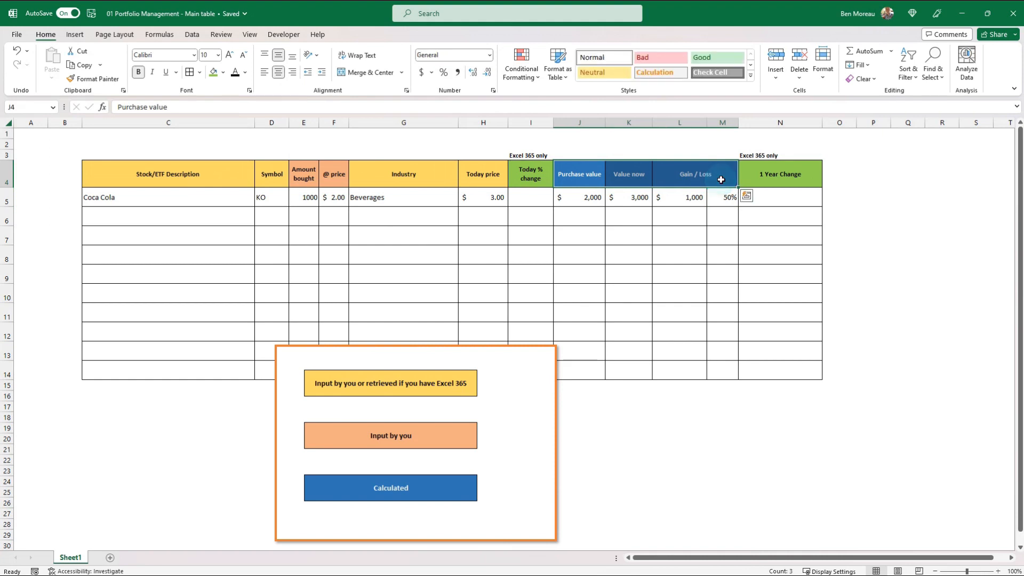
drag(164, 172, 473, 179)
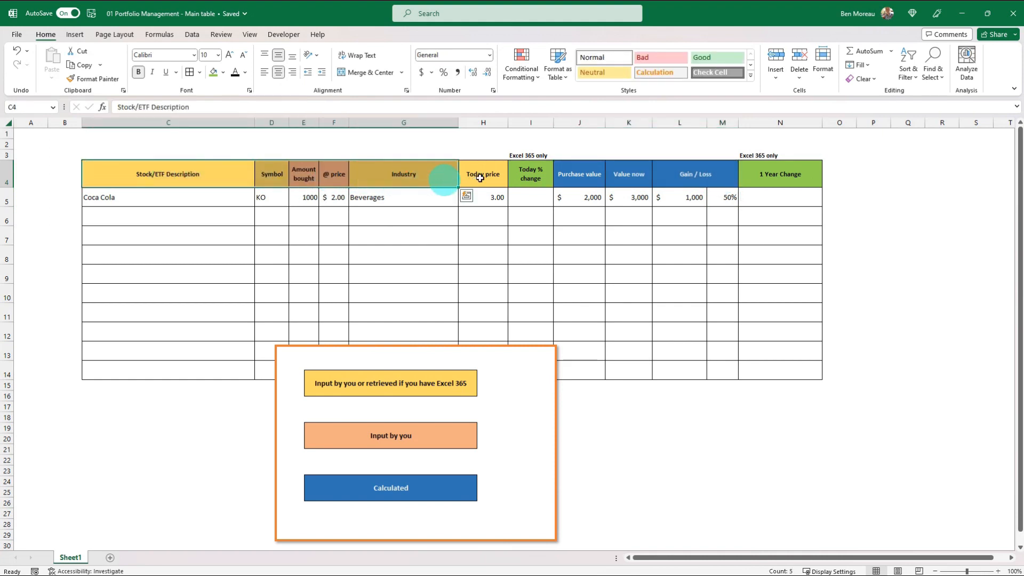
click(479, 178)
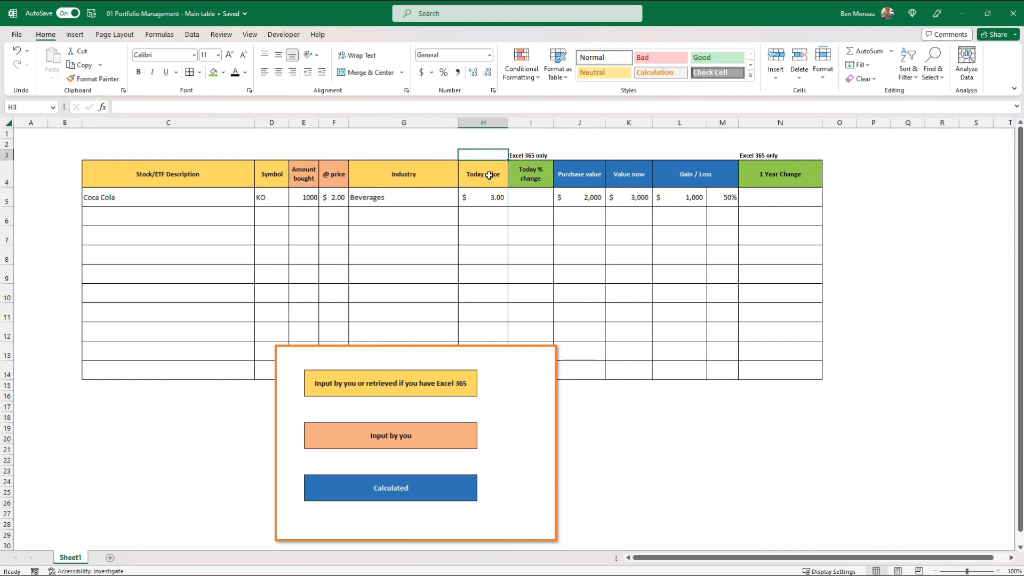
click(488, 175)
click(489, 199)
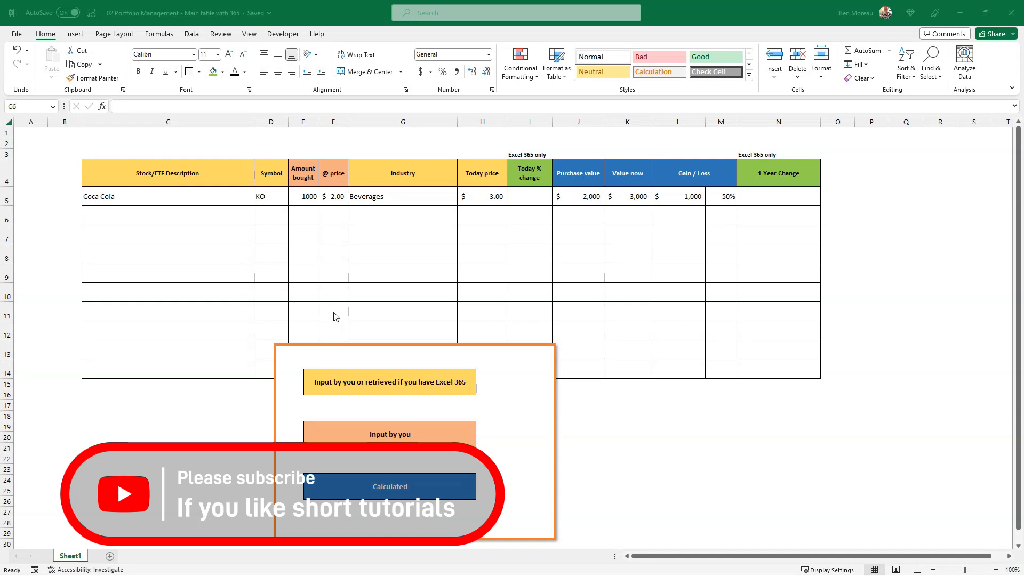
Add a new blank worksheet to the 02 Portfolio Management workbook and look through the full gallery of data types.
click(86, 445)
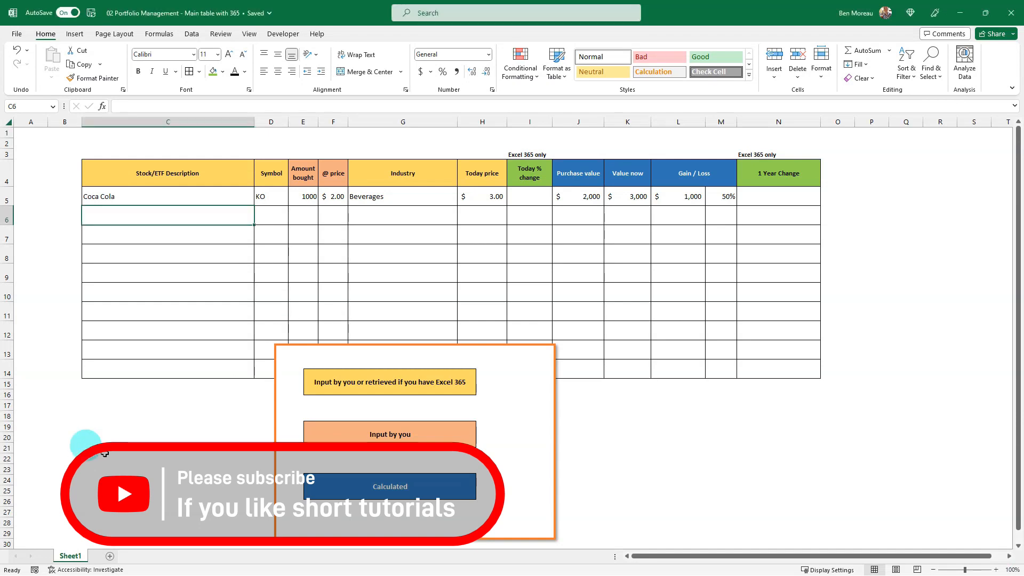
click(110, 556)
click(235, 292)
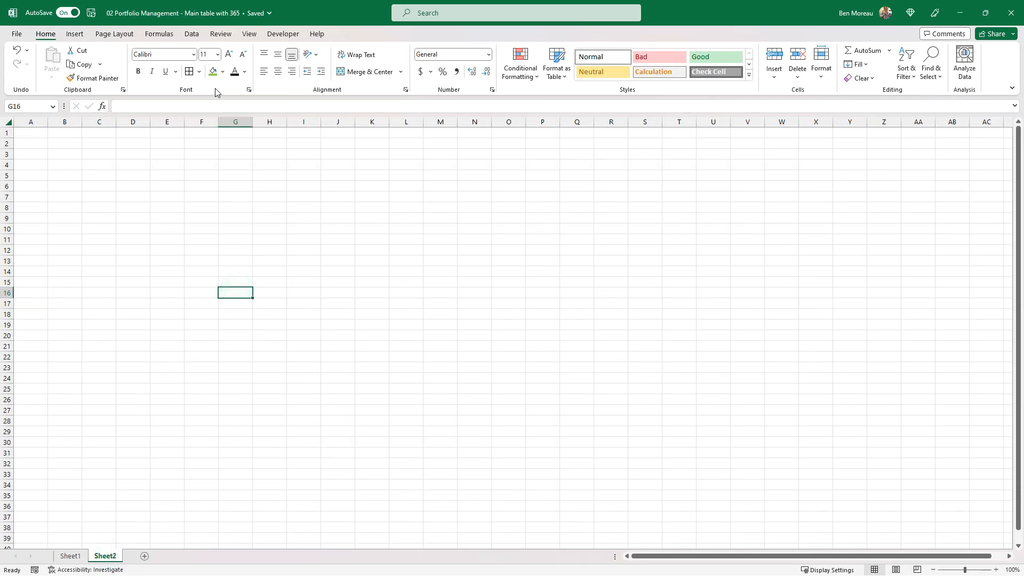
click(192, 35)
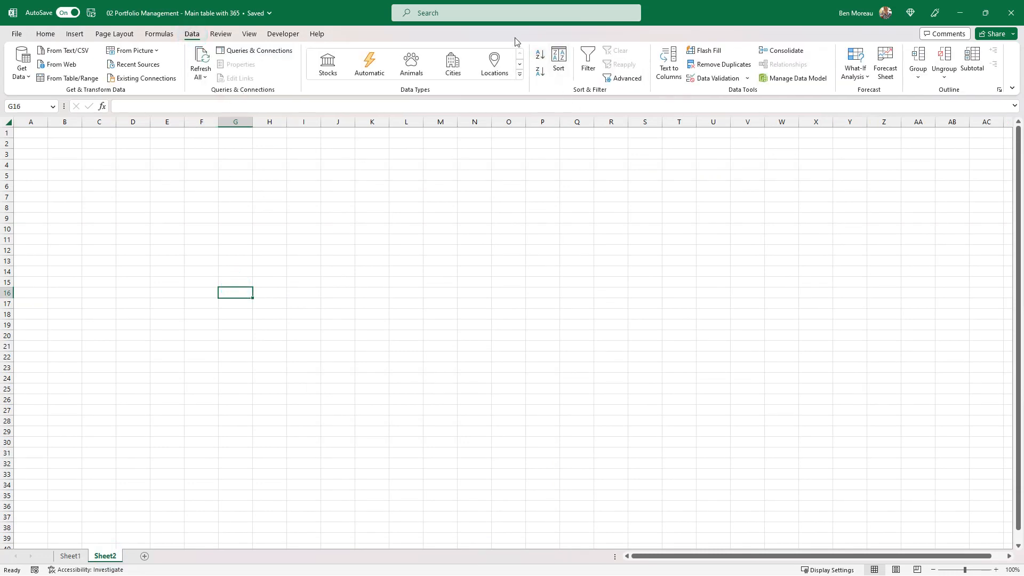
click(520, 74)
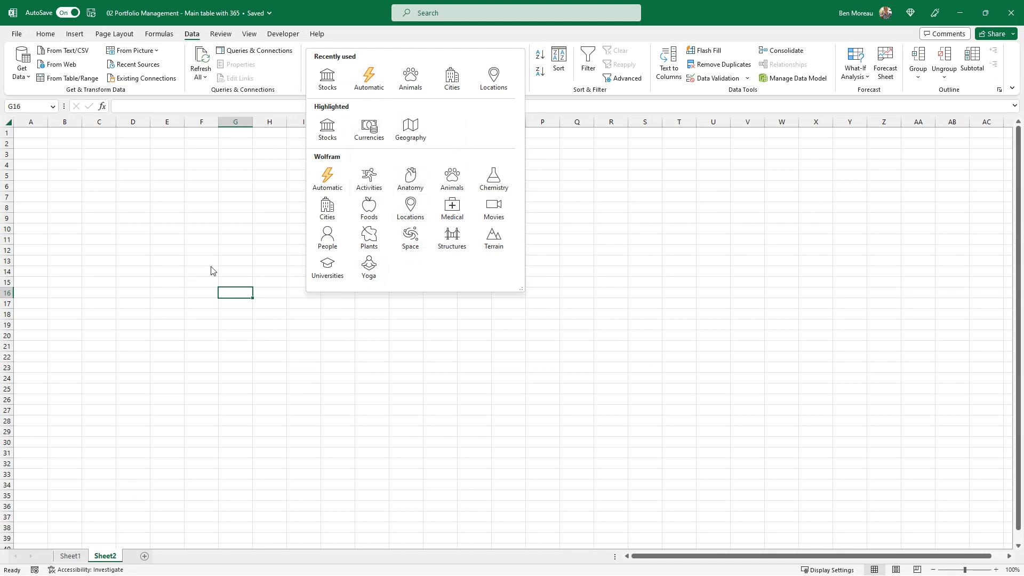
click(228, 246)
Enter bear in G11 of the new sheet and convert the cell to the Animals data type.
click(232, 239)
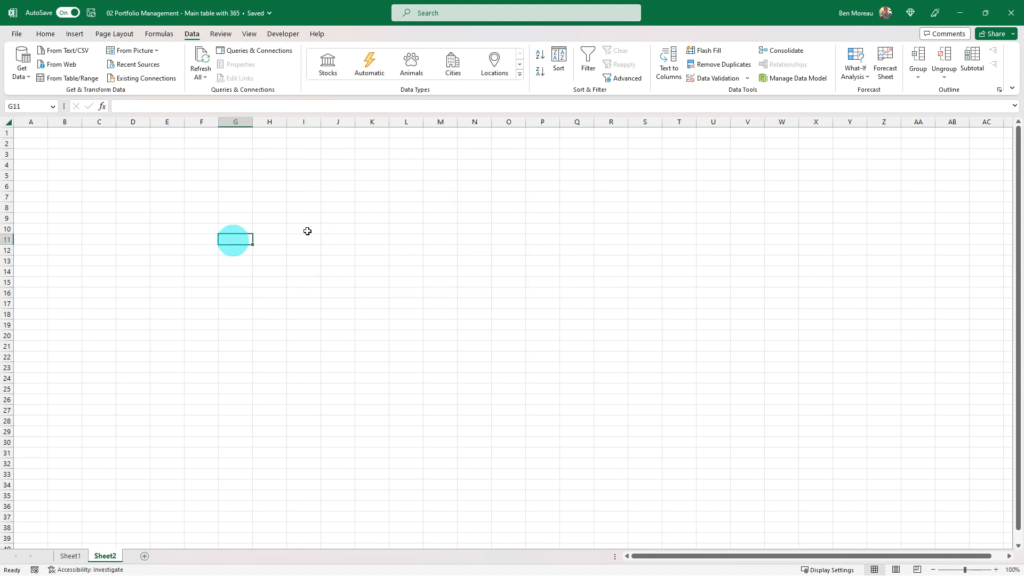
text(bear)
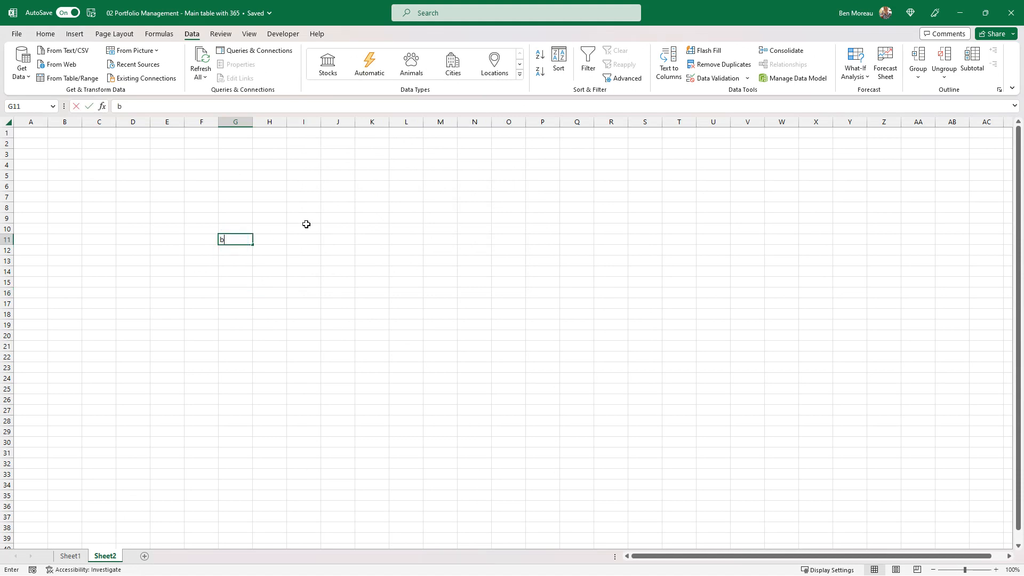
key(Return)
key(Up)
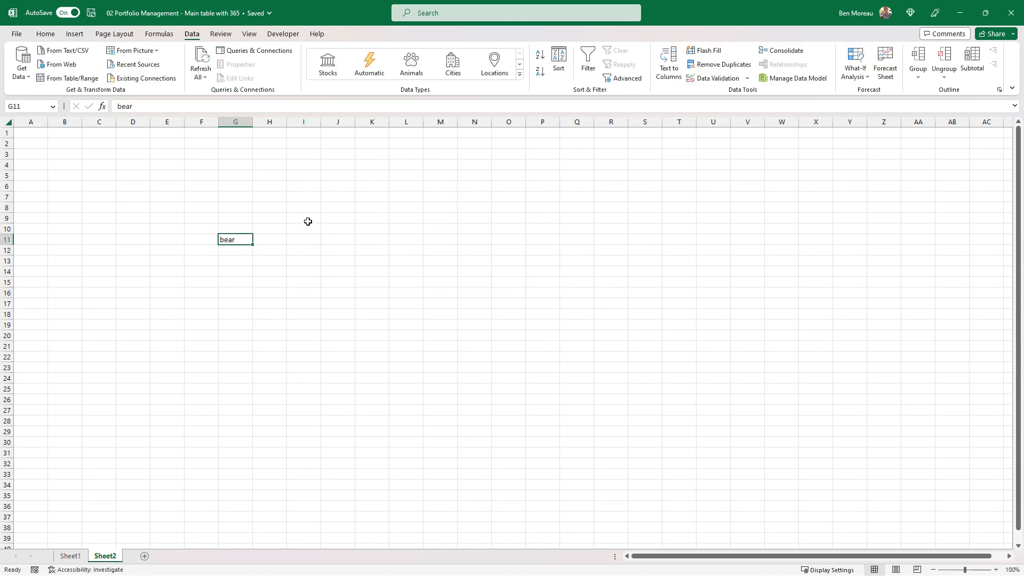
click(413, 67)
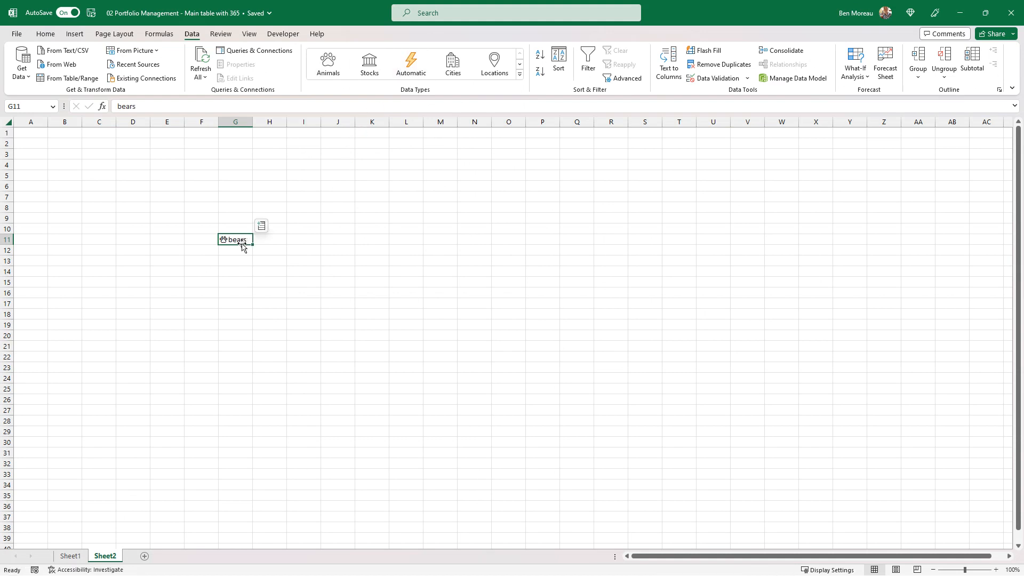
Extract the taxonomic level field of the animal in G11 into the adjacent cell H11.
click(262, 226)
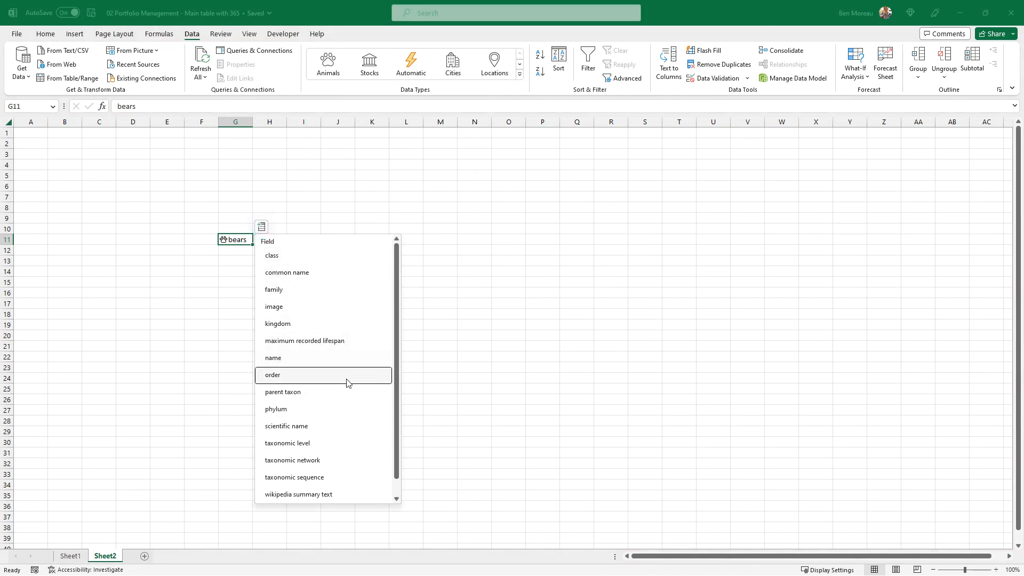
click(350, 442)
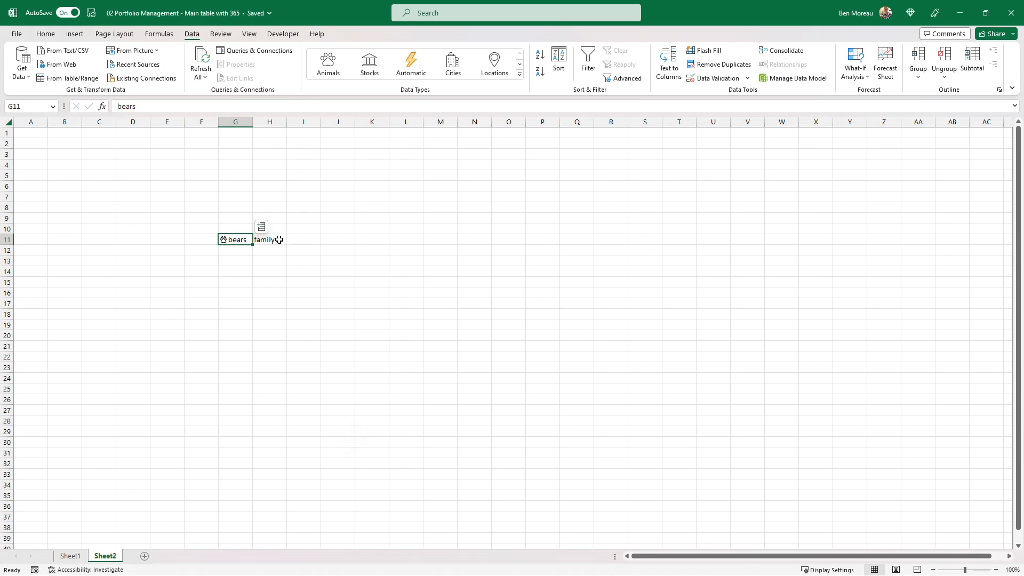
Extract the scientific name field of the animal in G11 into I11.
click(263, 228)
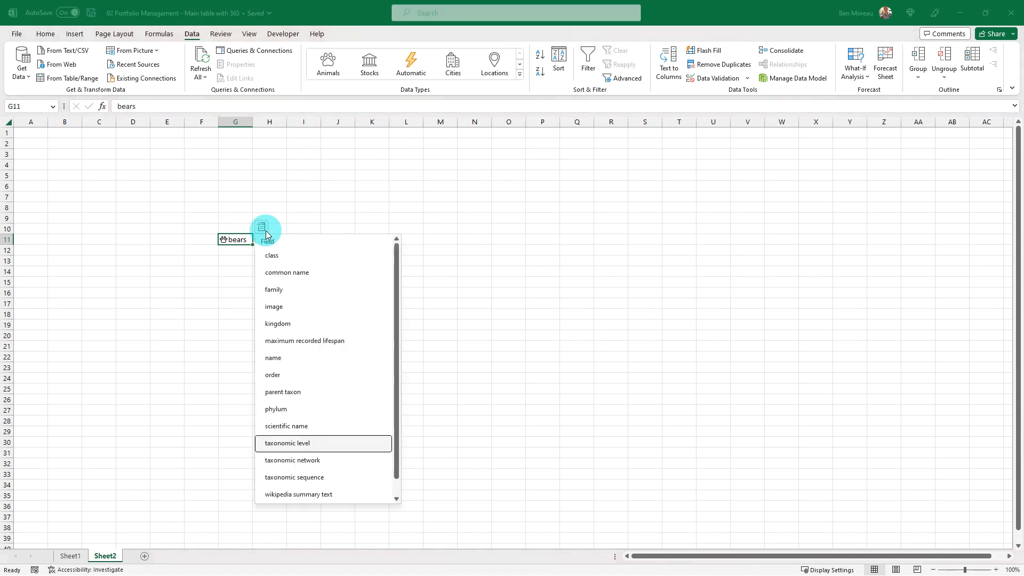
scroll(359, 399, down, 1)
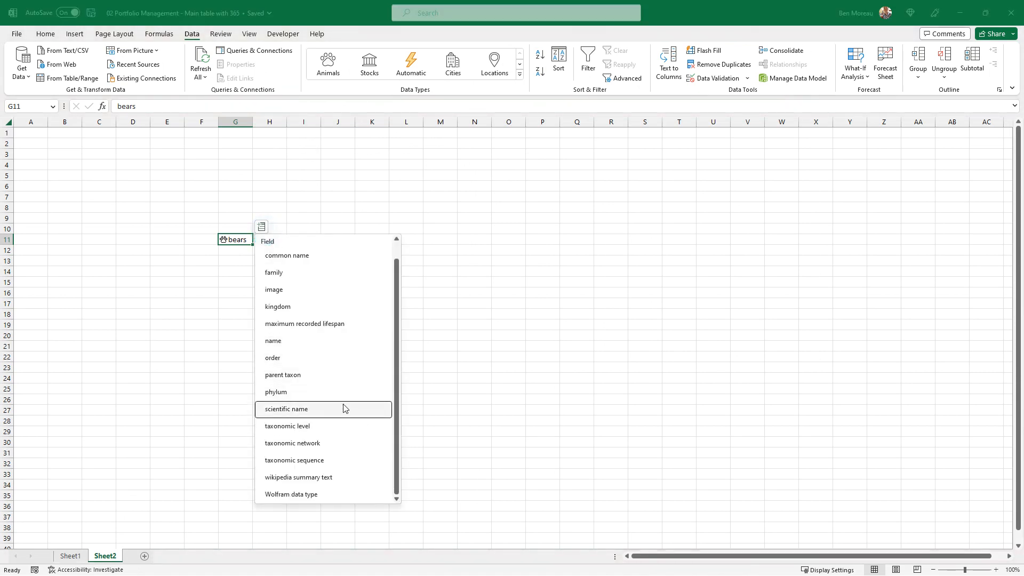
click(343, 408)
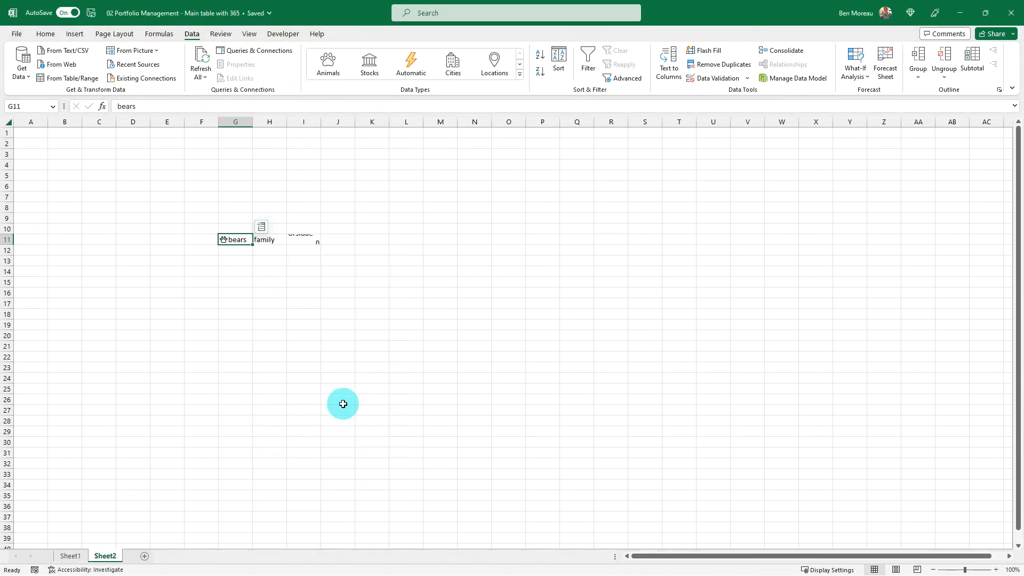
Extract the image field of the animal in G11 into J11 and increase the height of row 11 to enlarge the picture.
click(261, 227)
scroll(325, 426, down, 1)
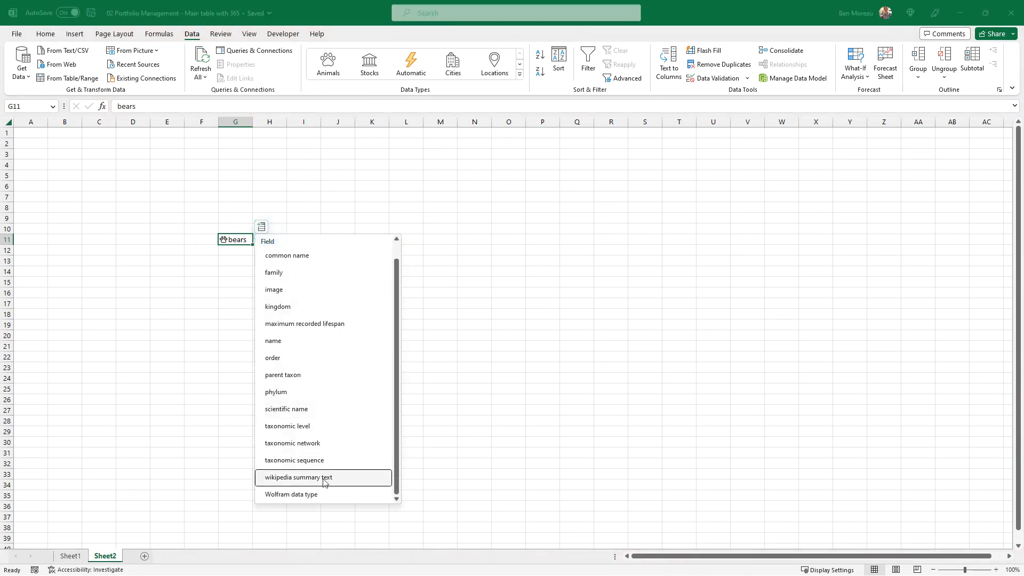
scroll(321, 379, up, 1)
click(293, 306)
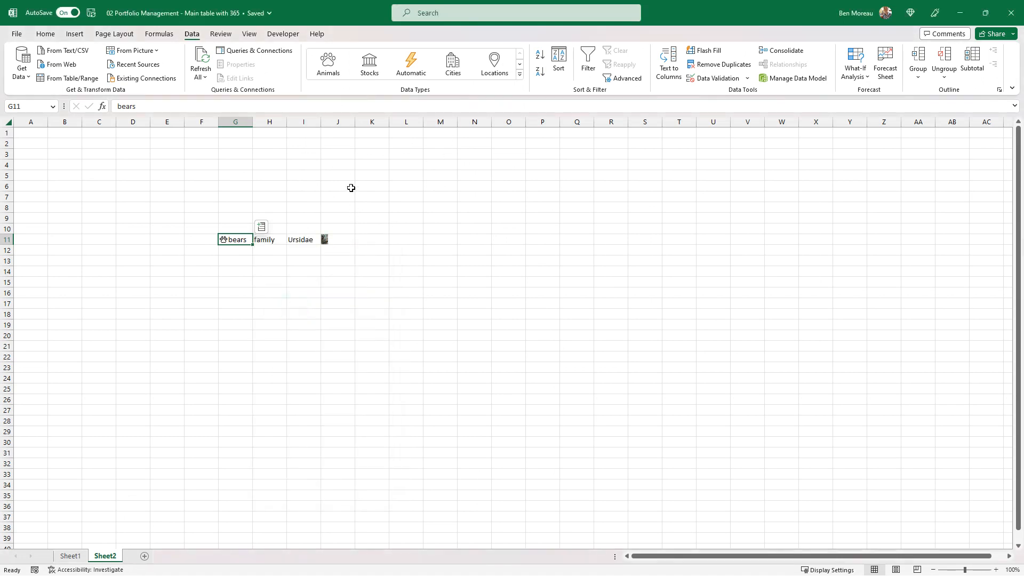
drag(14, 245, 11, 283)
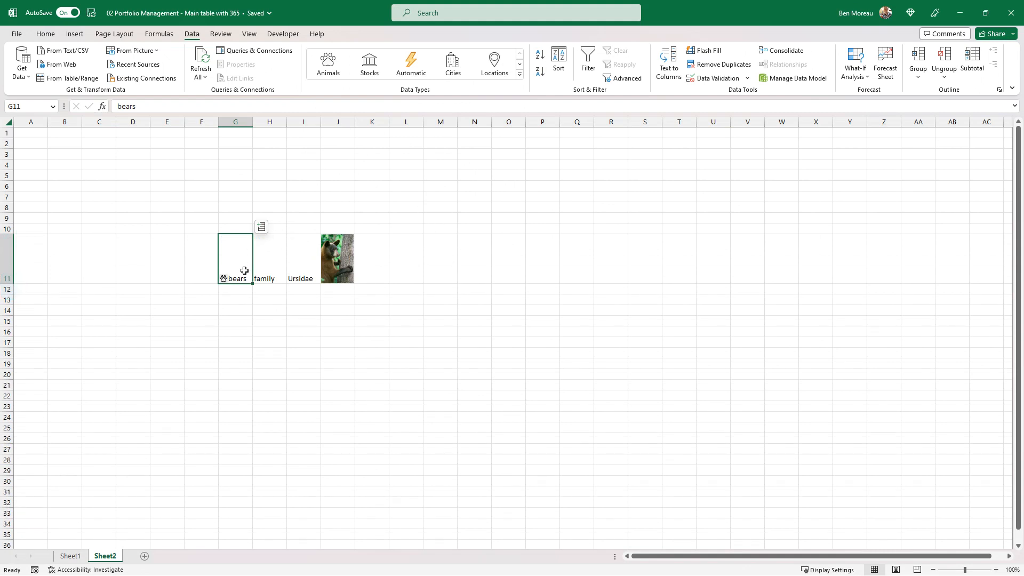
Examine the field reference in the H11 formula and review the fields available for the animal in G11.
key(Right)
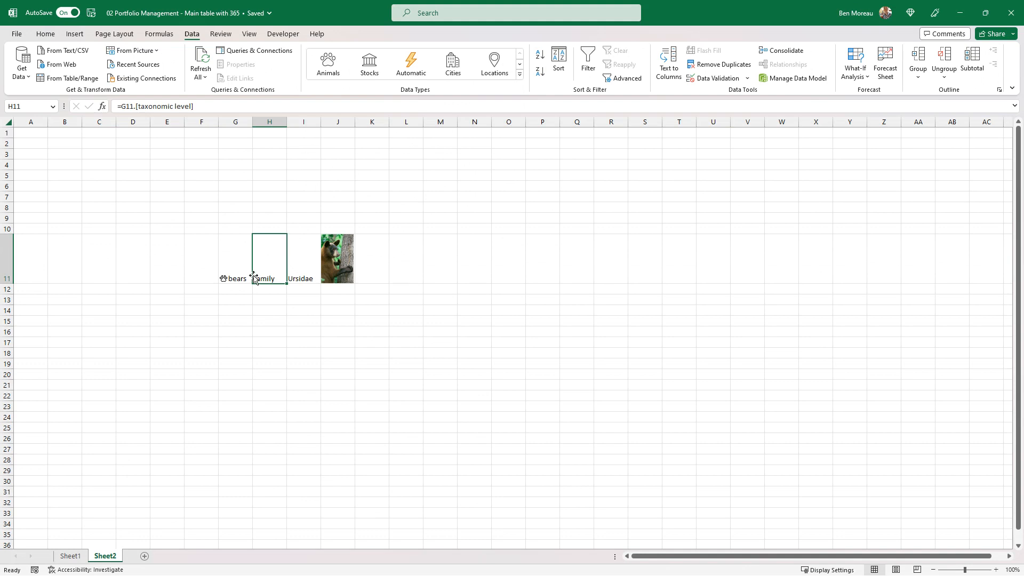
click(138, 104)
drag(139, 105, 194, 105)
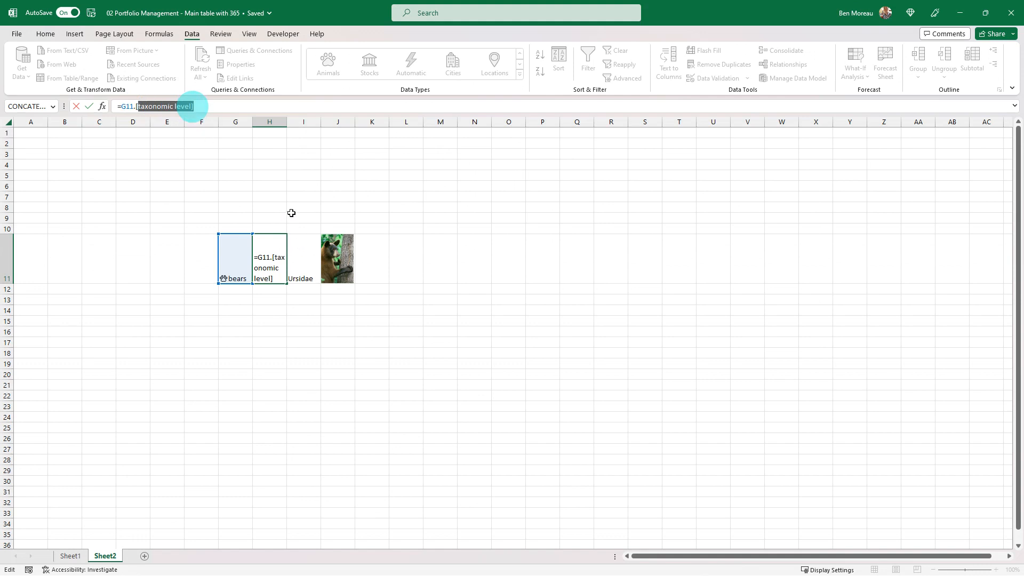
key(Return)
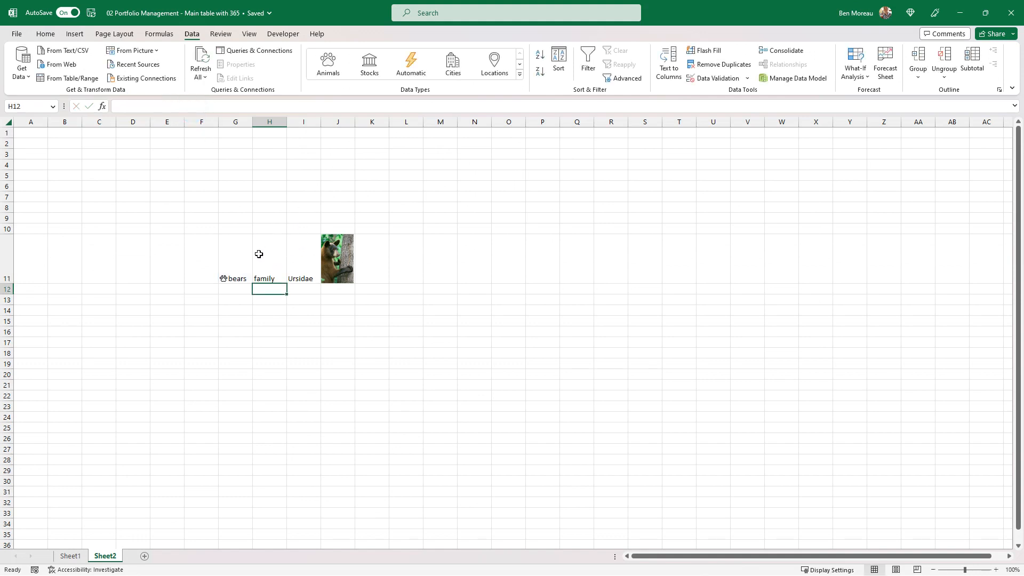
click(238, 259)
click(262, 228)
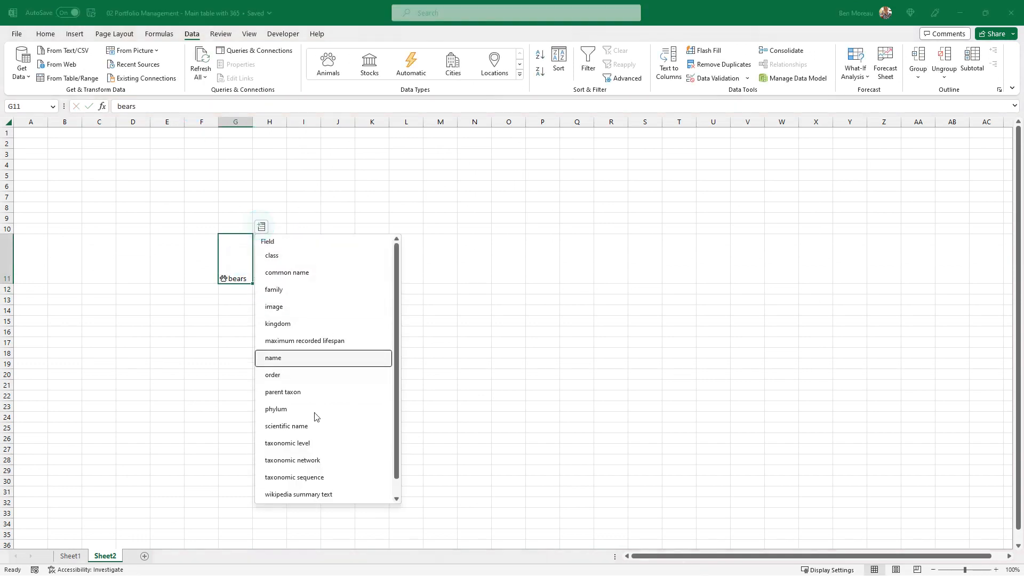
click(474, 313)
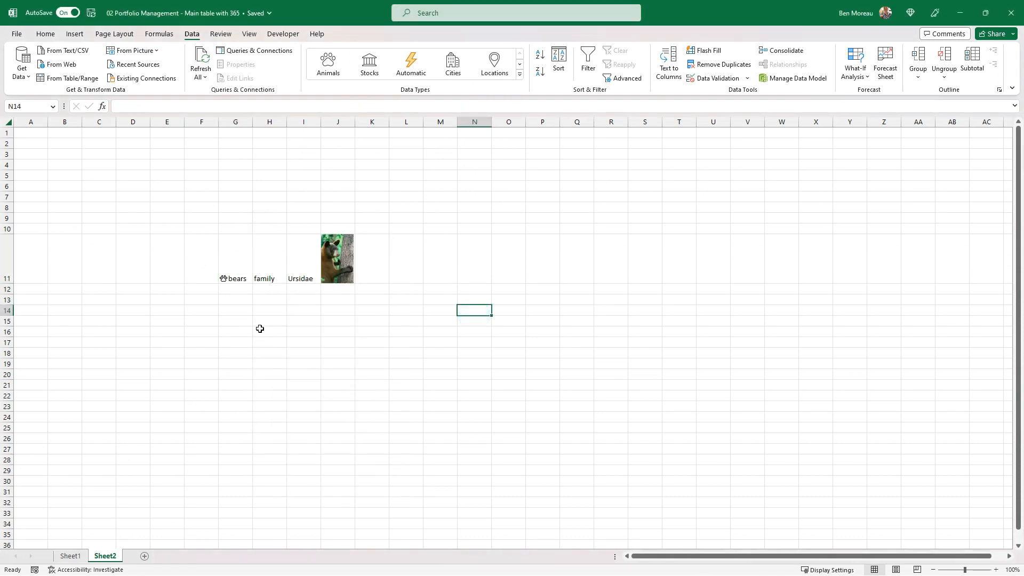
Enter KO in G15 and convert it to the Stocks data type, choosing The Coca-Cola Company on the New York Stock Exchange.
click(243, 320)
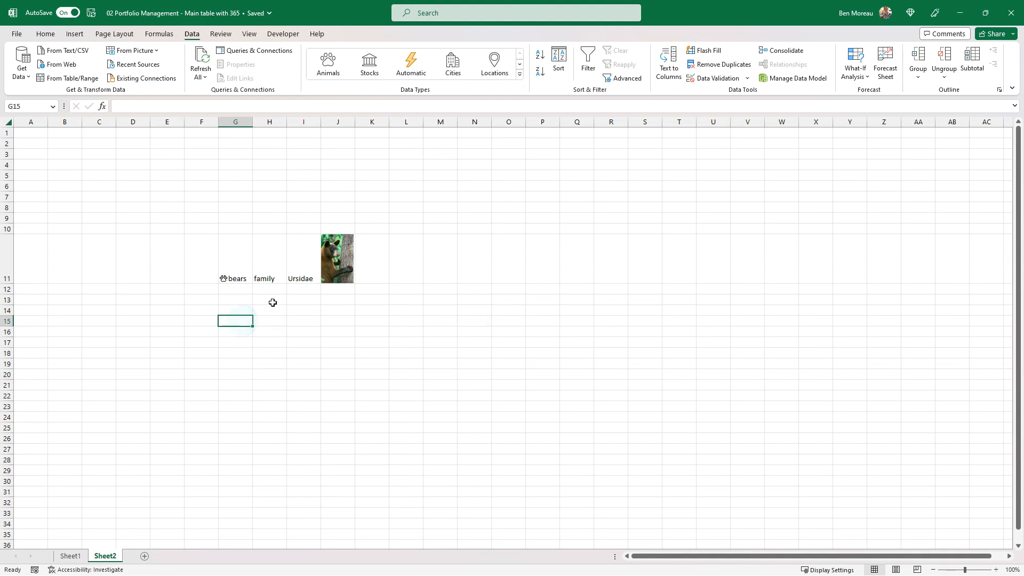
click(372, 68)
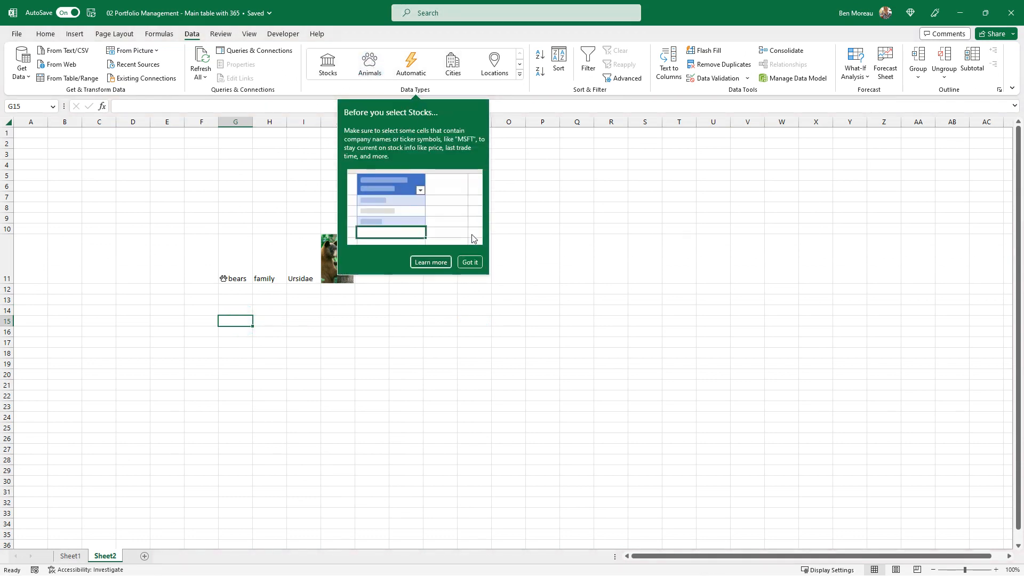
click(469, 263)
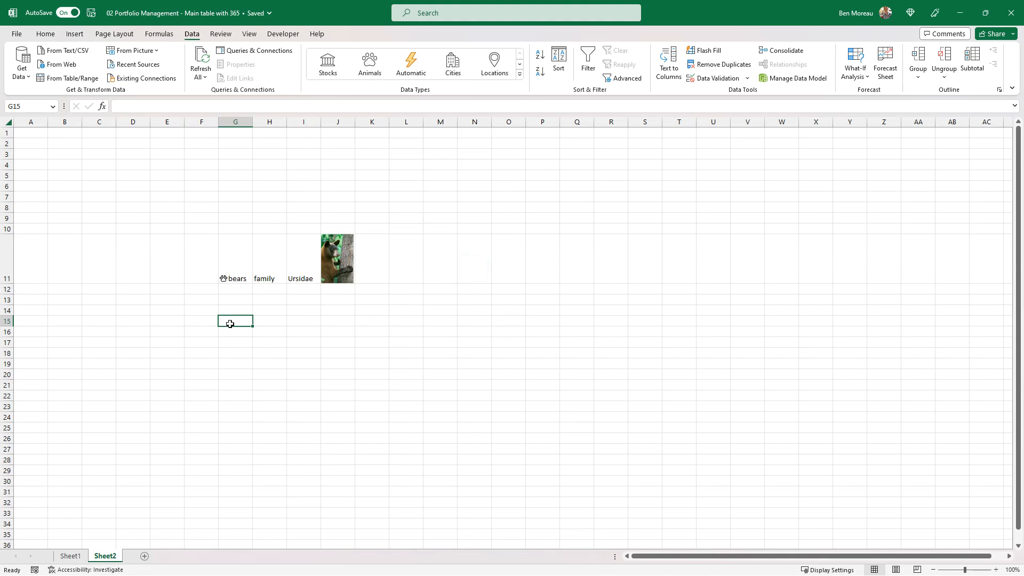
text(KO)
click(329, 65)
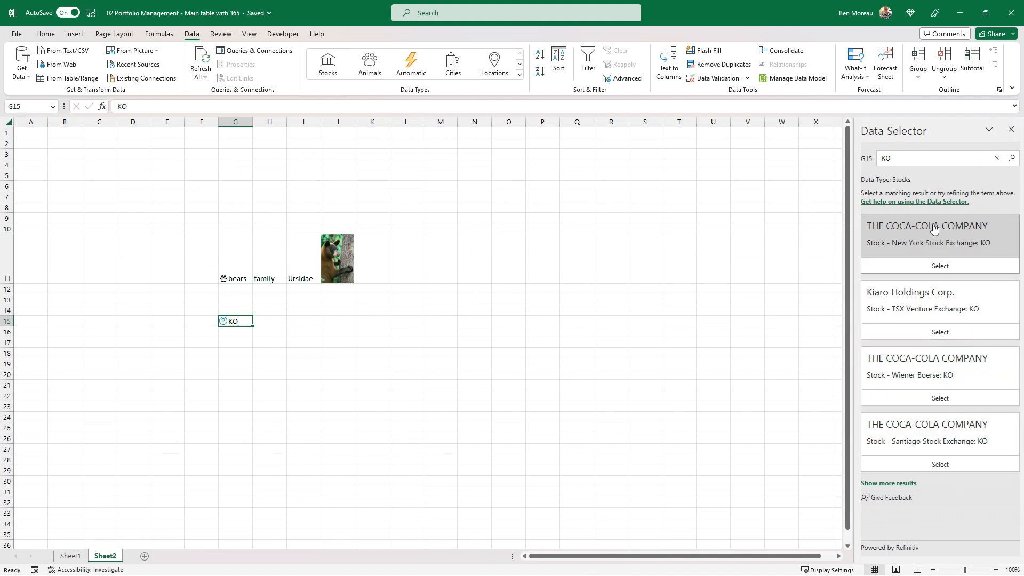
click(940, 266)
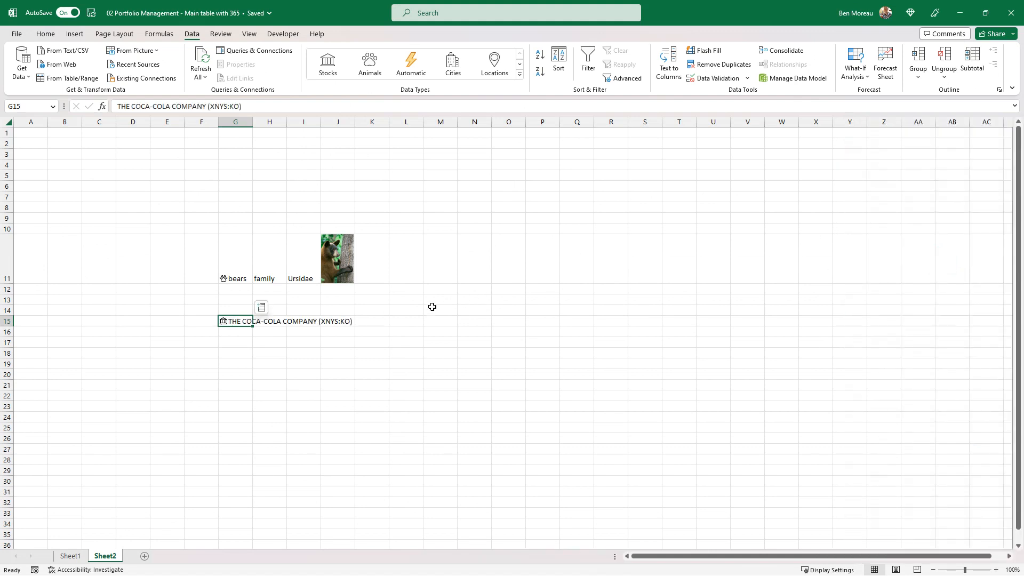
Extract the Industry field of the stock in G15 into H15, widening columns G and H to fit their contents.
drag(252, 121, 317, 121)
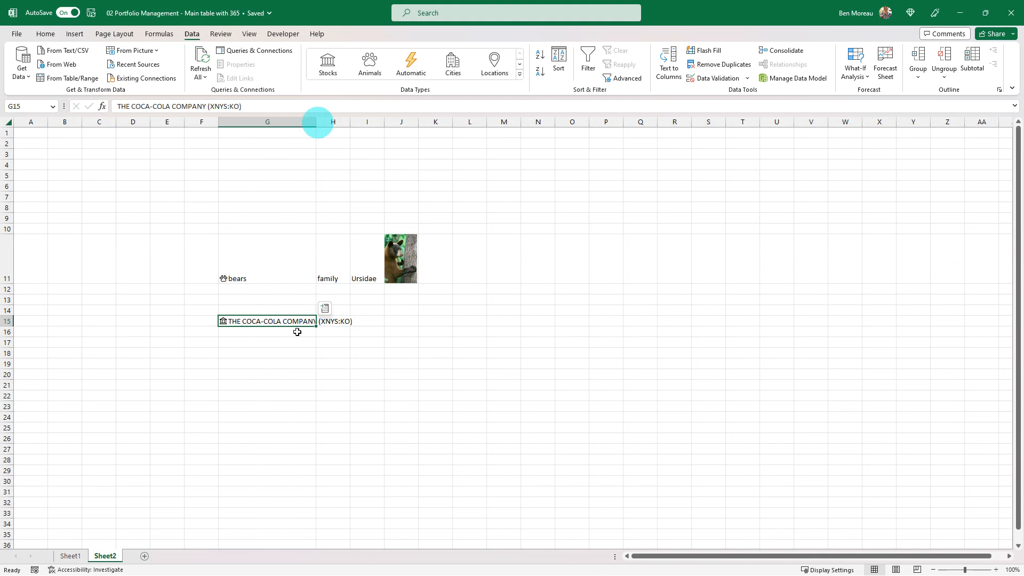
click(324, 308)
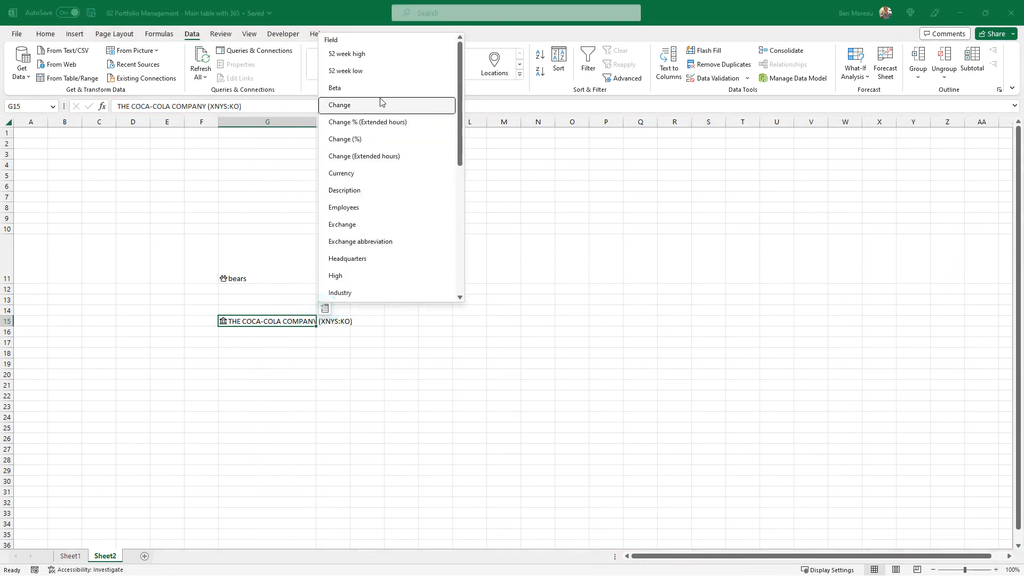
scroll(379, 88, down, 5)
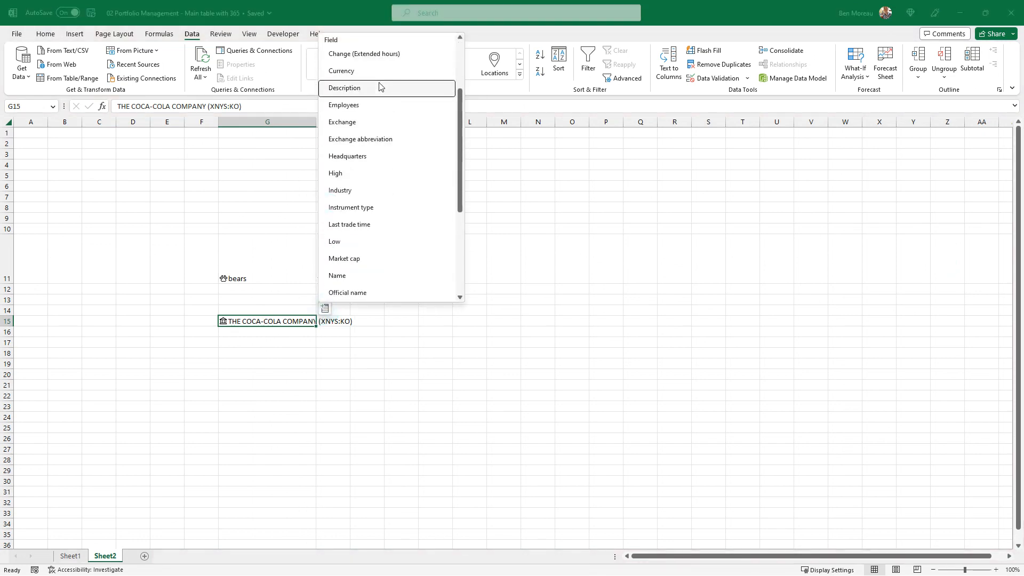
scroll(379, 85, down, 2)
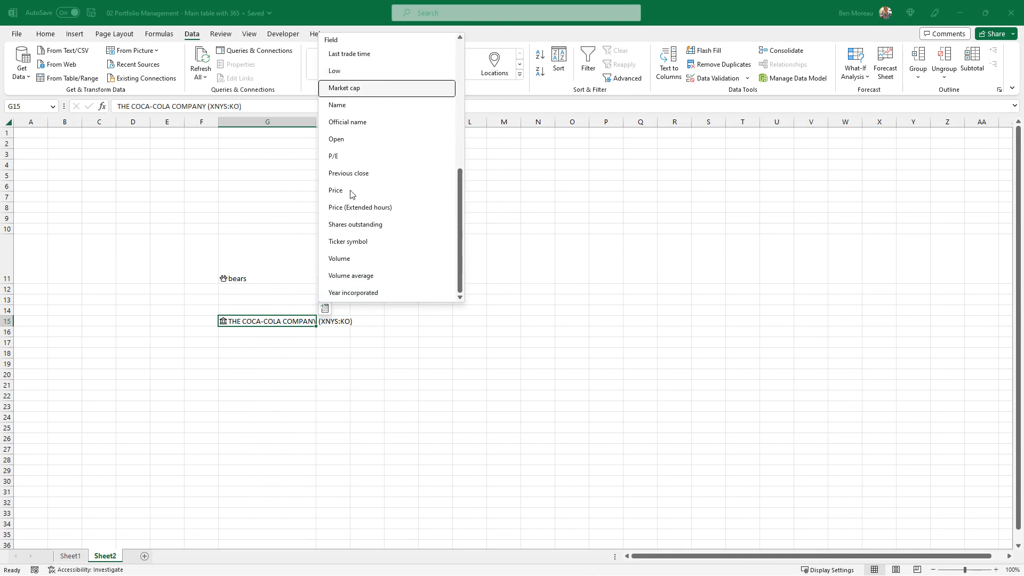
scroll(351, 82, up, 2)
click(393, 97)
drag(350, 122, 378, 127)
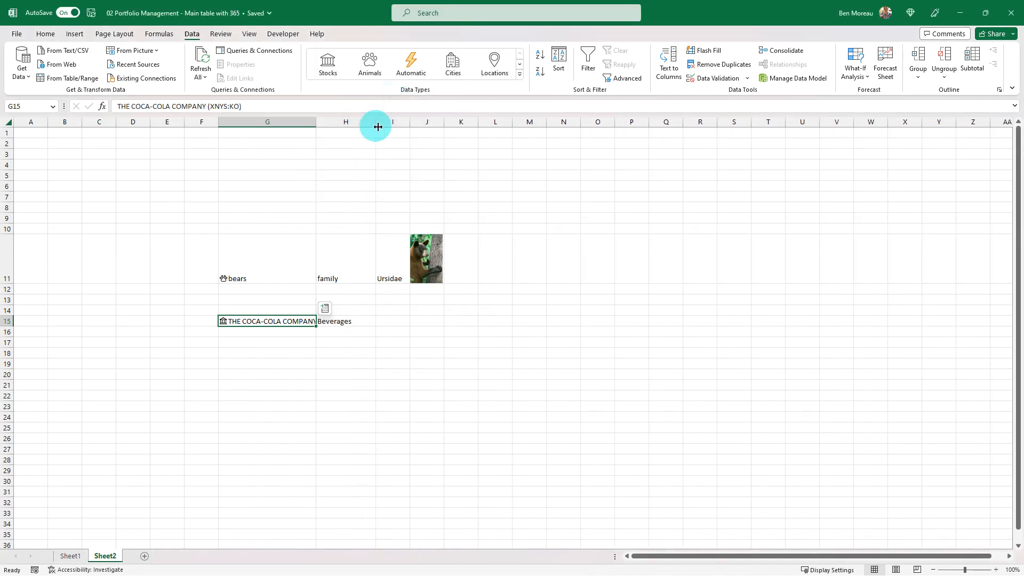
Examine the Industry formula in H15 and look through the other fields available for the stock in G15.
click(341, 321)
click(393, 323)
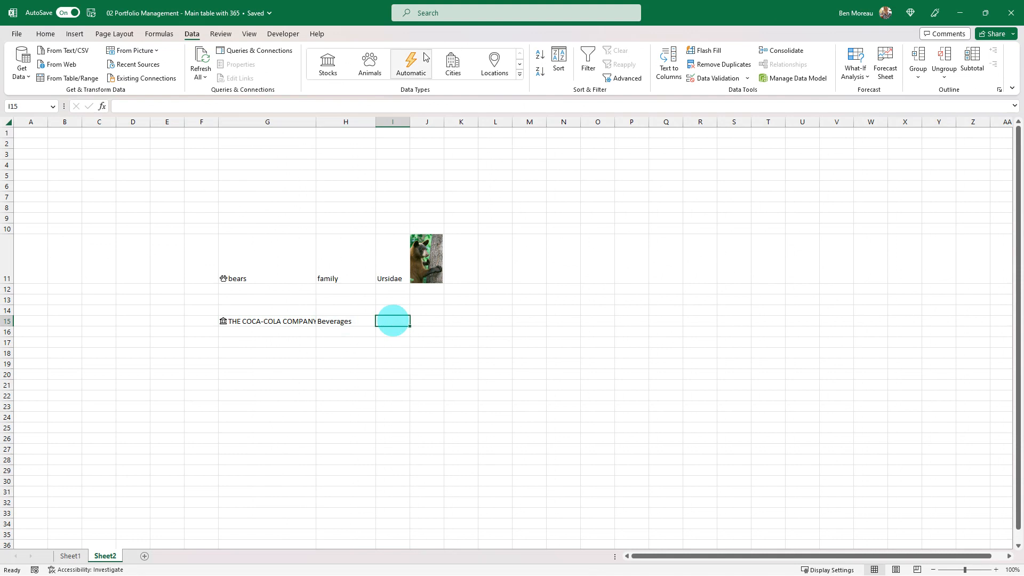
click(344, 322)
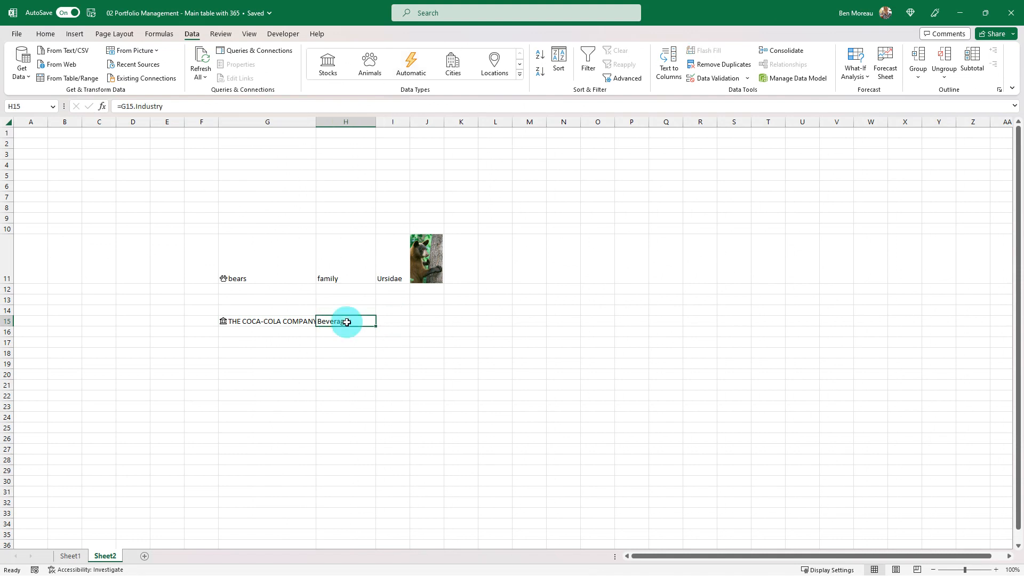
click(290, 320)
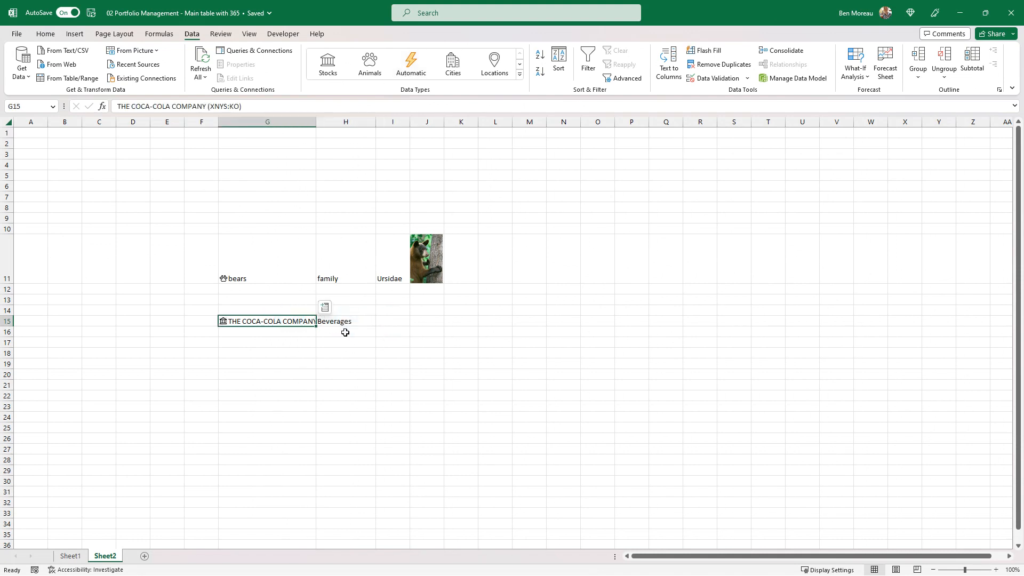
click(326, 308)
scroll(362, 215, down, 3)
scroll(361, 219, down, 3)
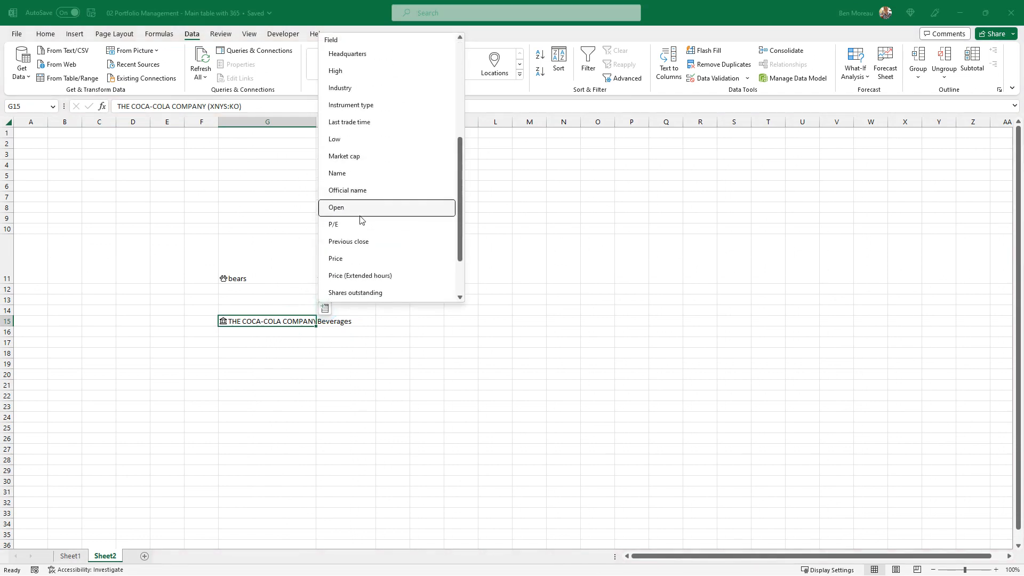
click(357, 331)
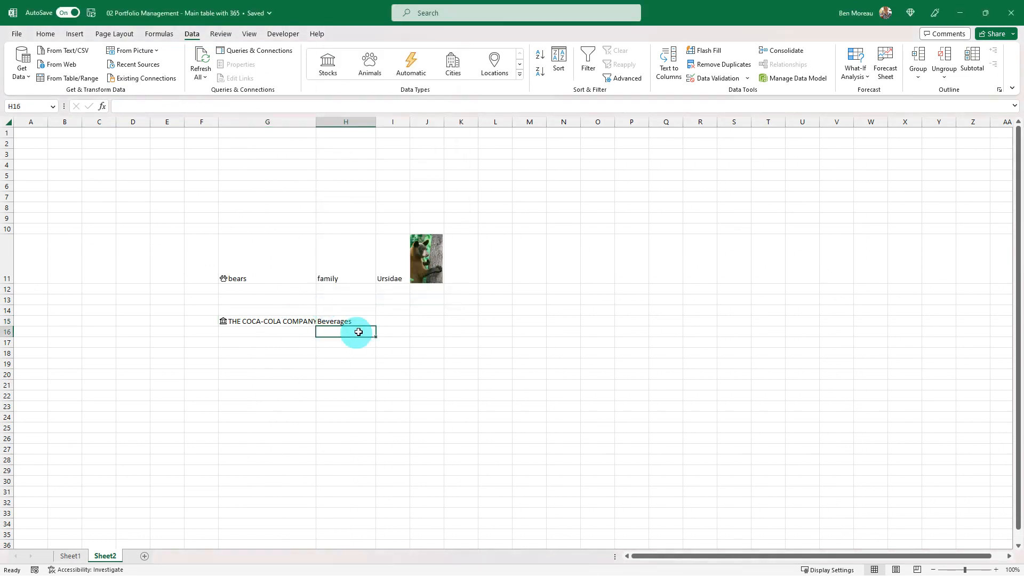
click(298, 361)
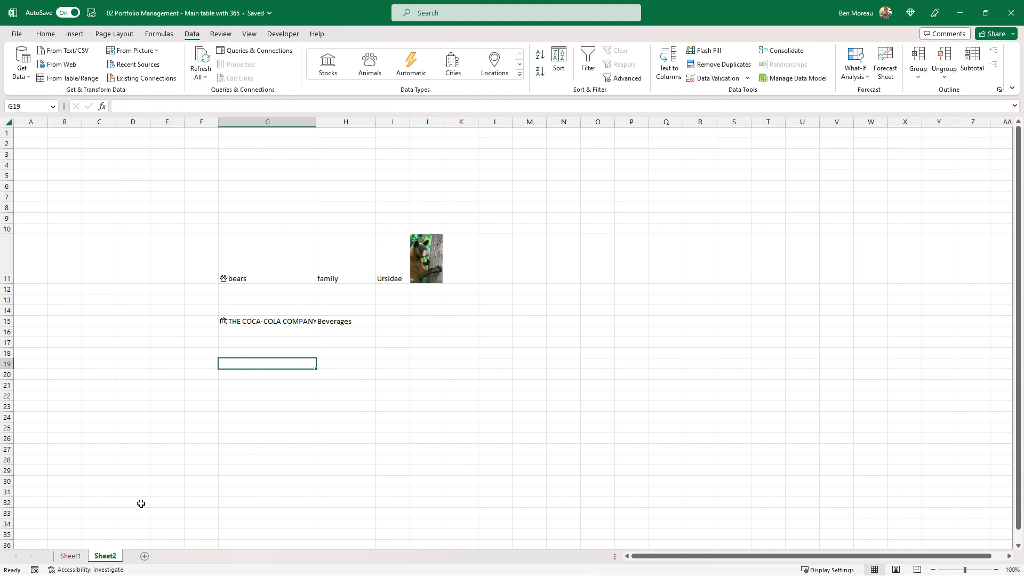
click(249, 450)
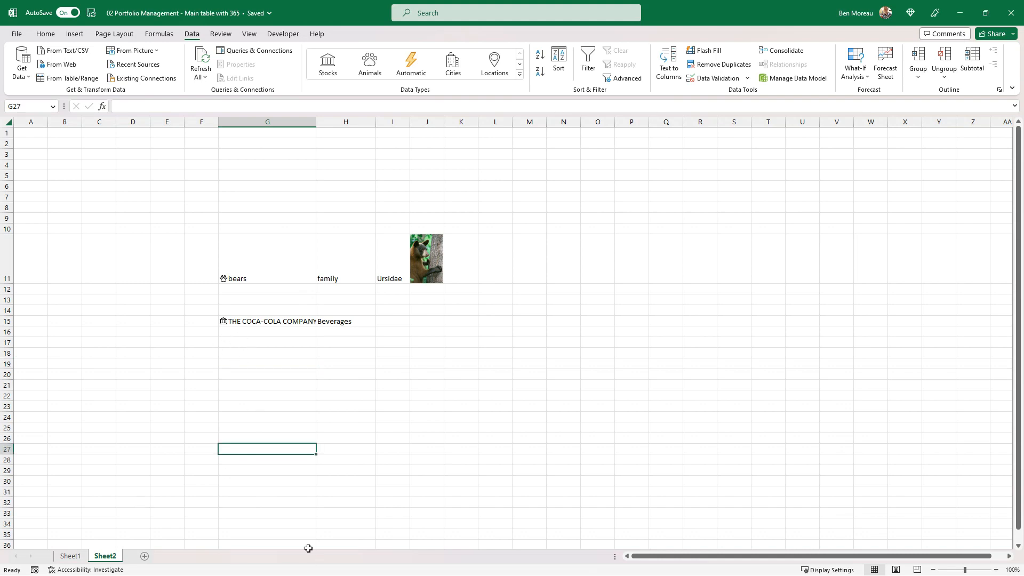
On Sheet1, enter KO in C6 of the portfolio table and convert the cell to the Stocks data type.
click(70, 555)
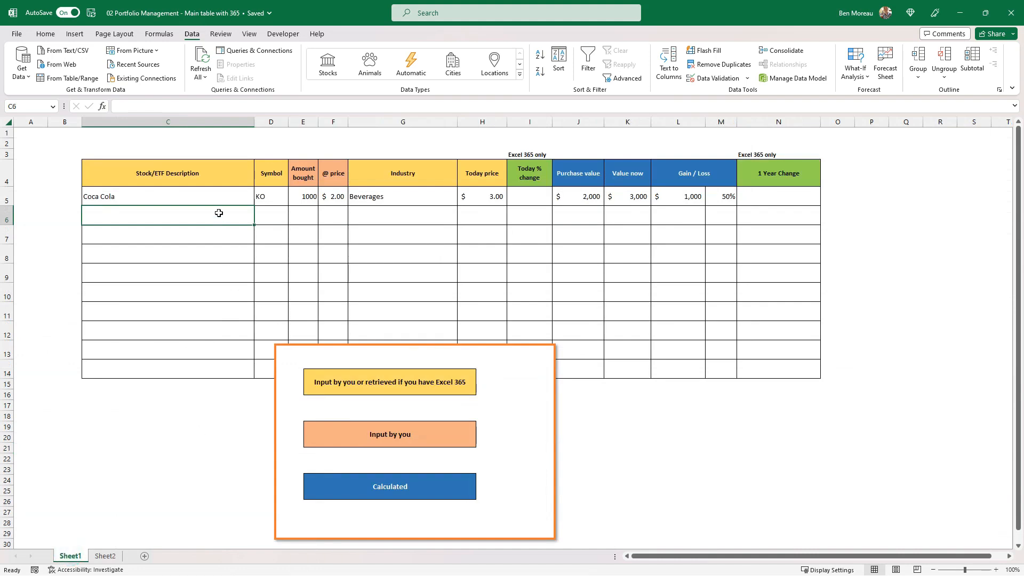
text(KO)
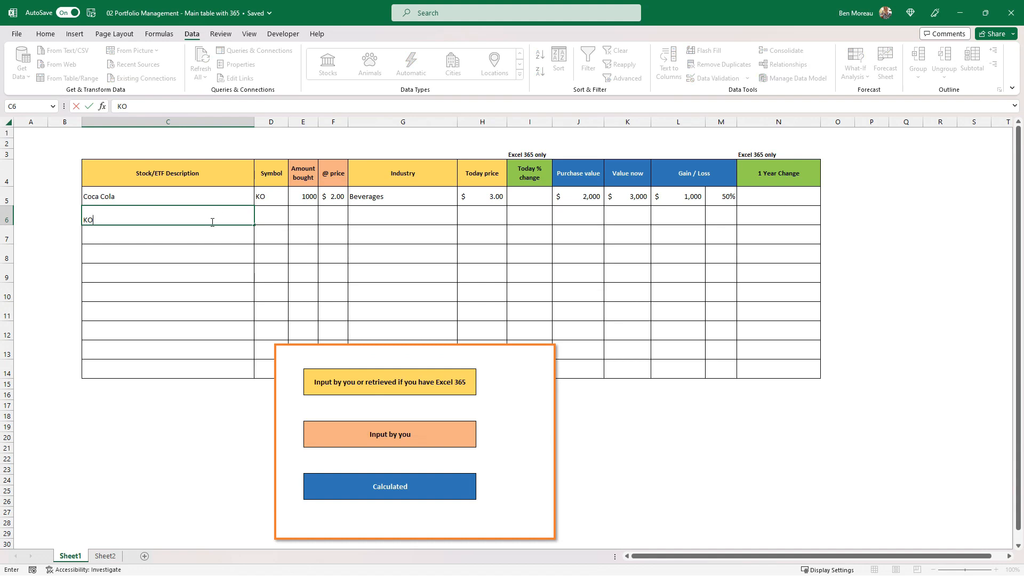
click(204, 228)
click(206, 209)
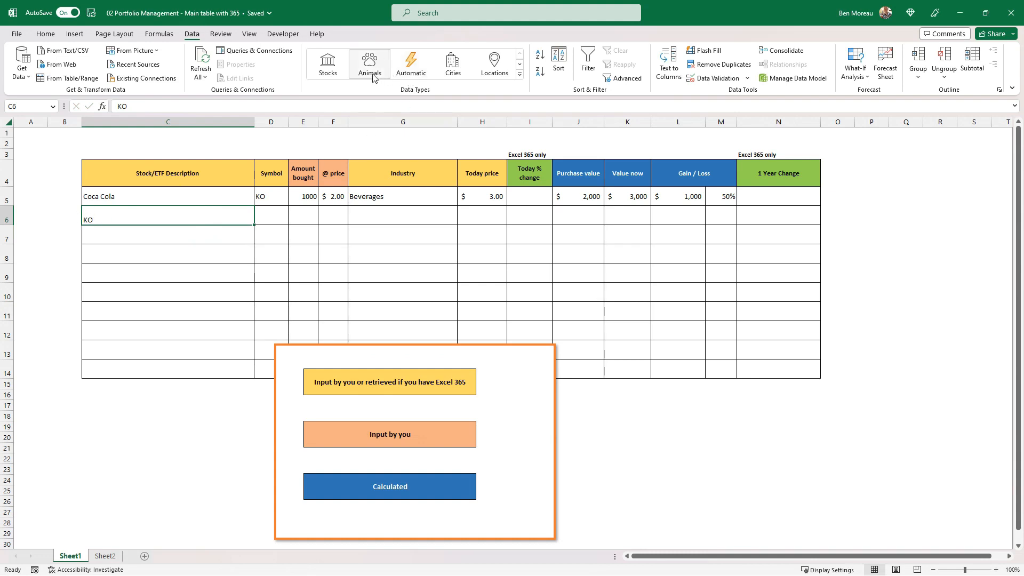
click(327, 72)
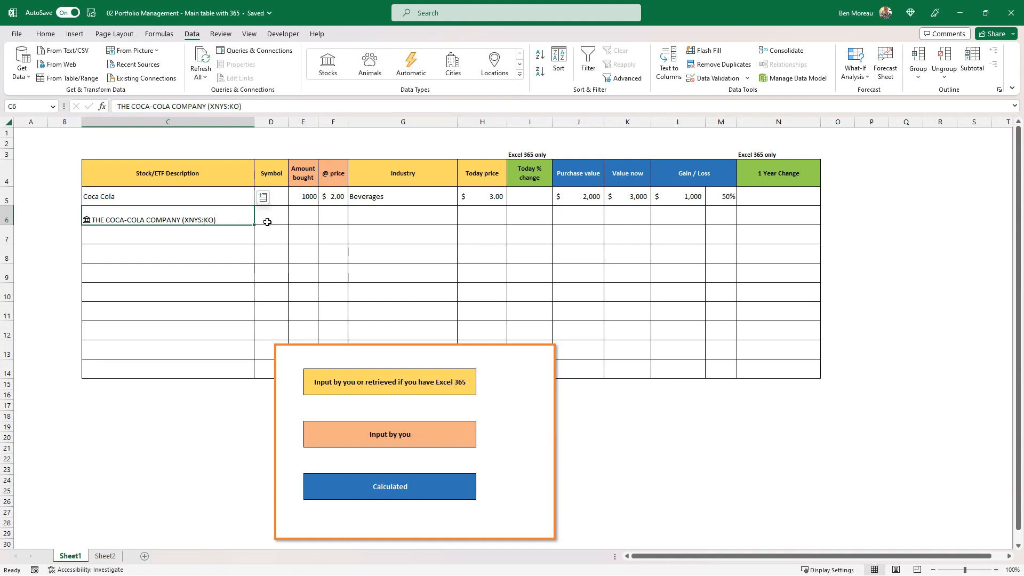
Extract the Ticker symbol field of the stock in C6 into the Symbol column at D6.
click(265, 202)
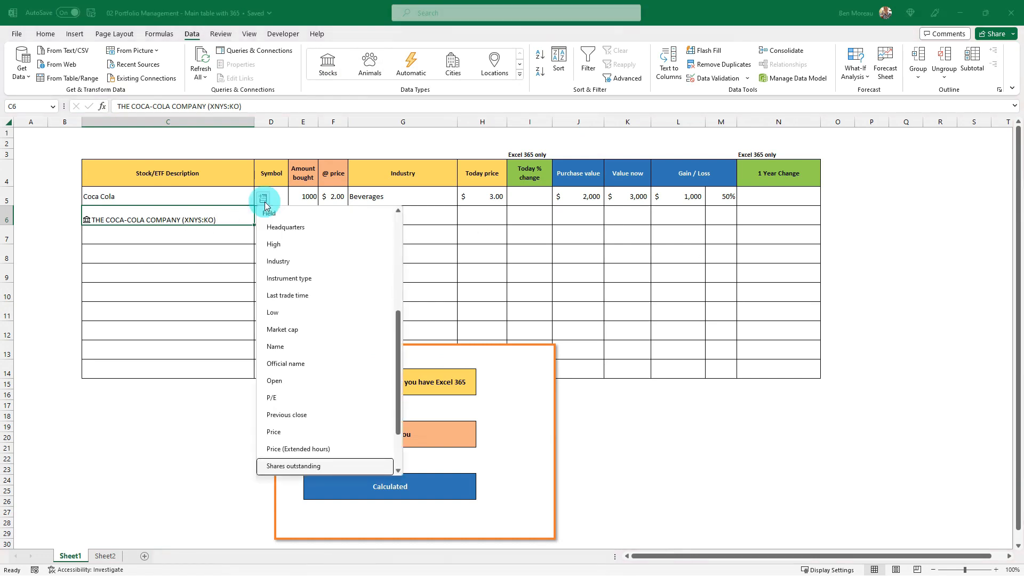
scroll(297, 280, down, 2)
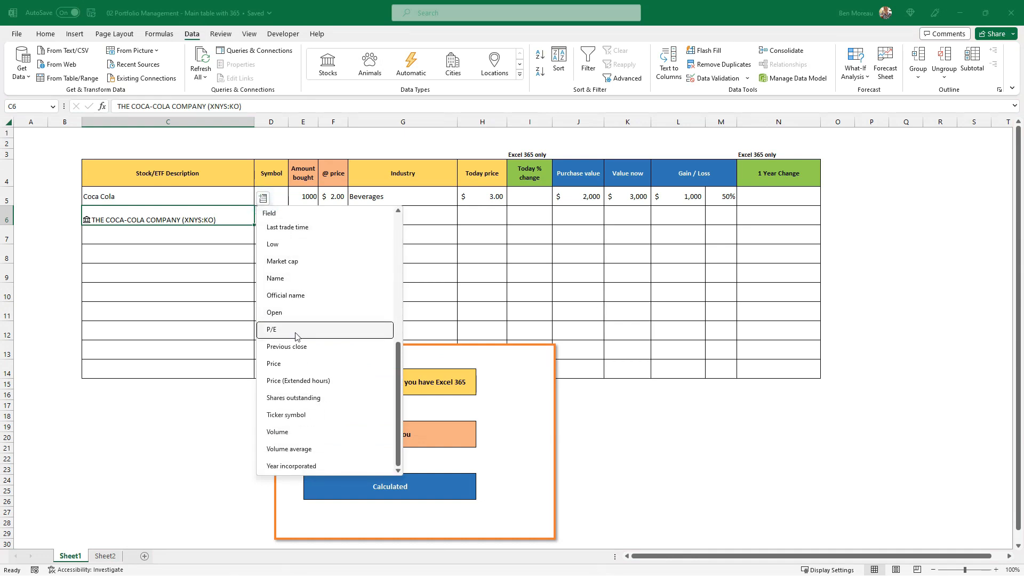
click(286, 415)
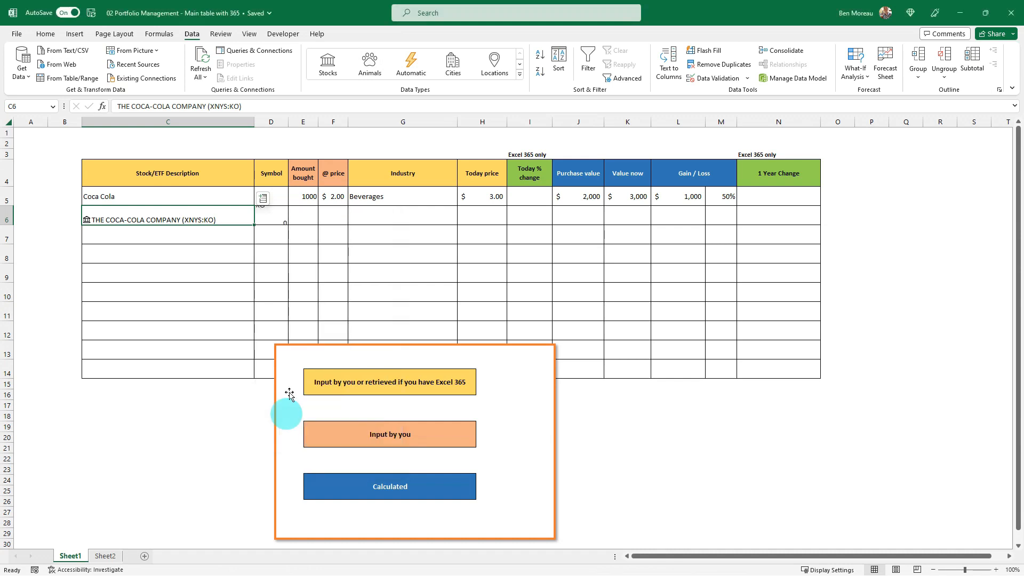
Extract the Industry field of the stock in C6 into the Industry column at G6.
click(273, 220)
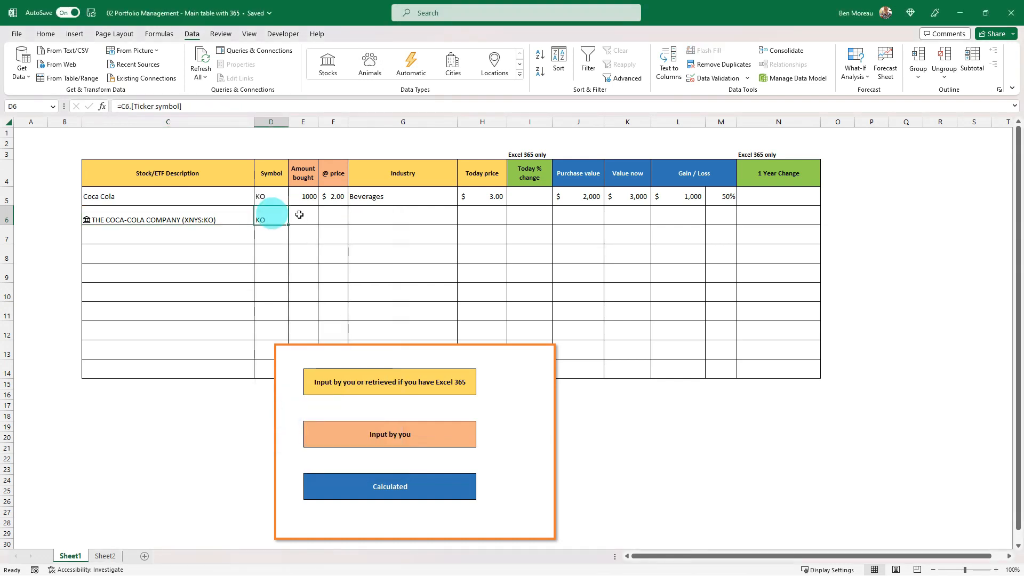
click(237, 214)
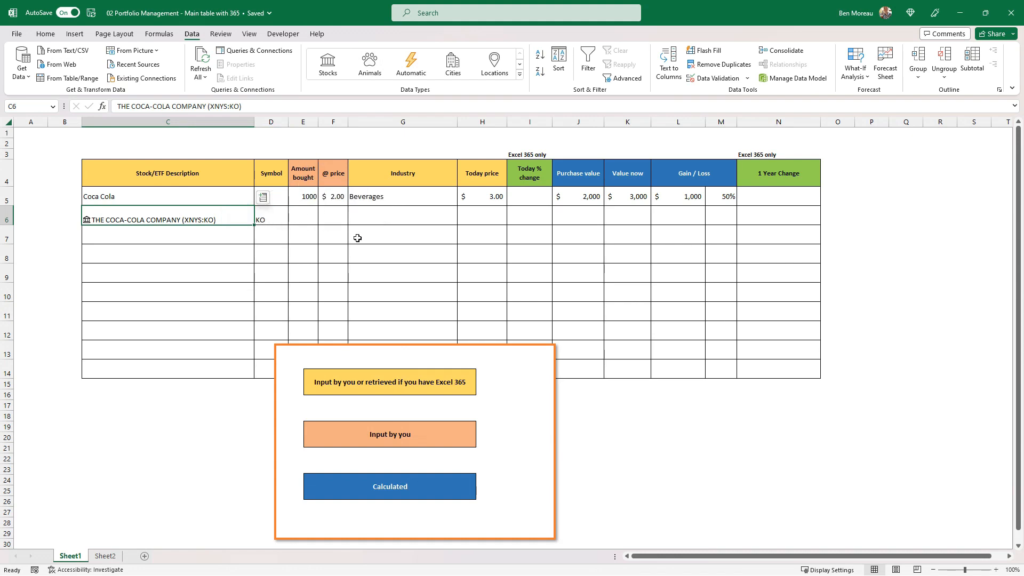
click(369, 216)
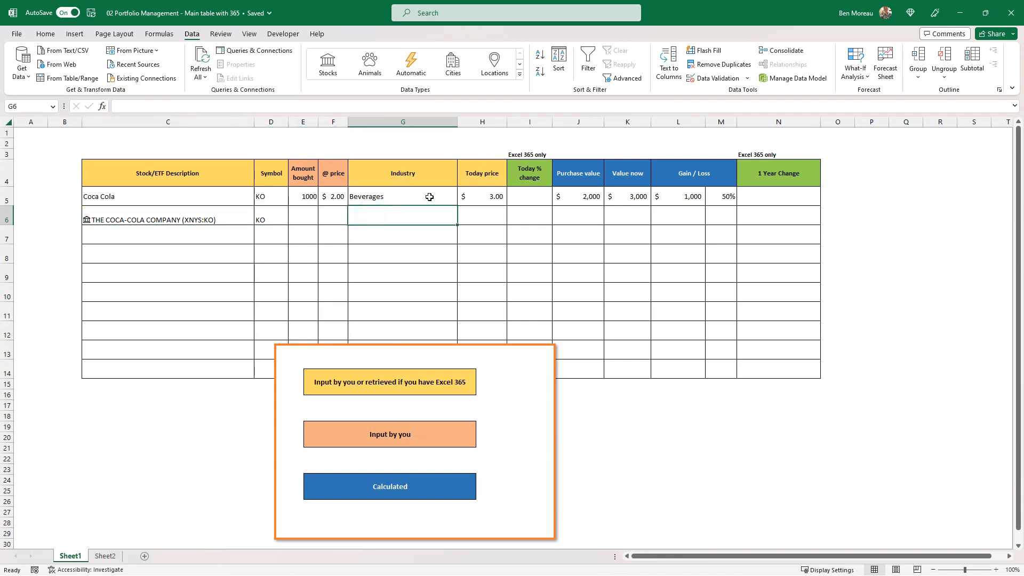
text(=)
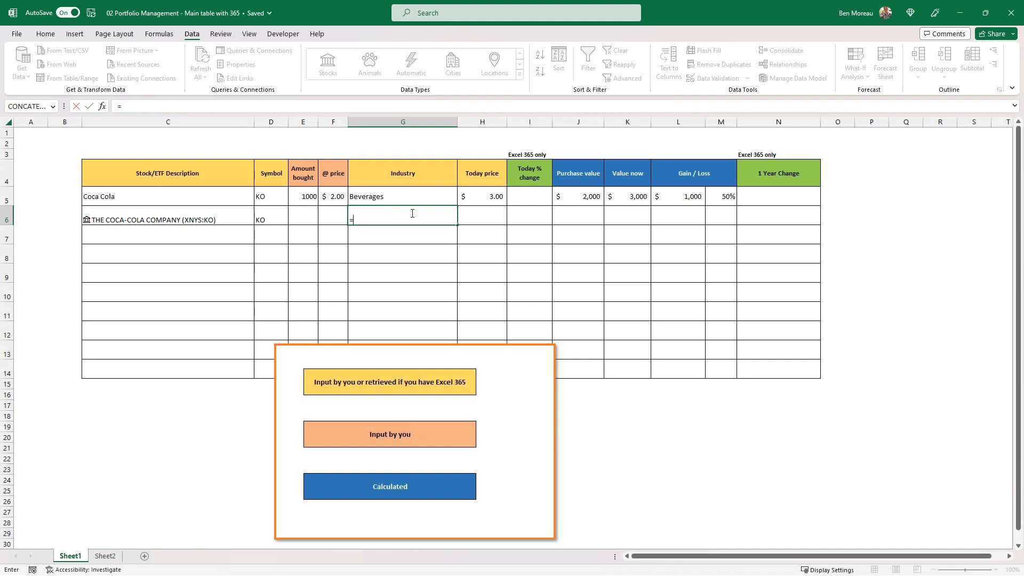
click(199, 214)
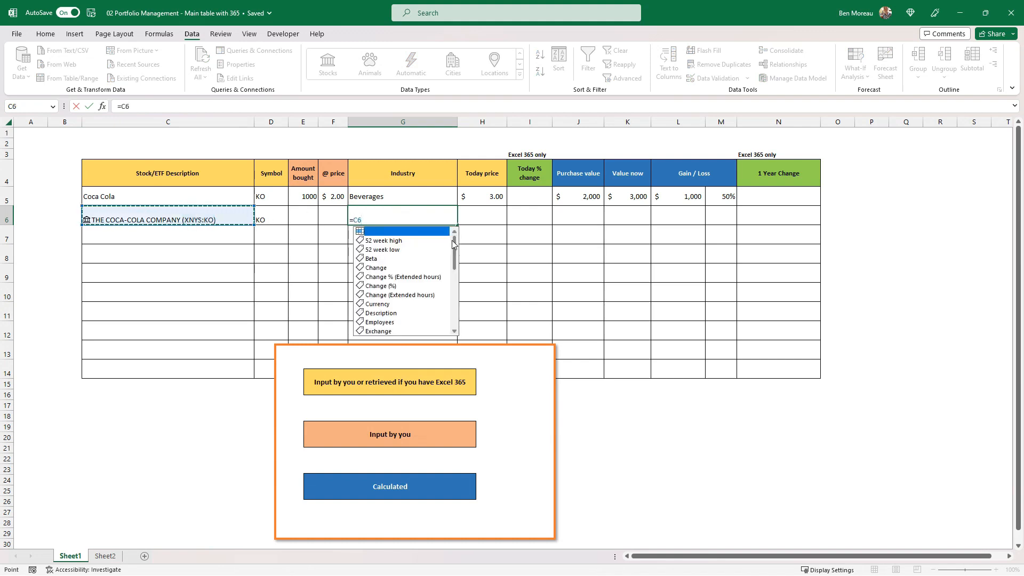
drag(453, 249, 455, 284)
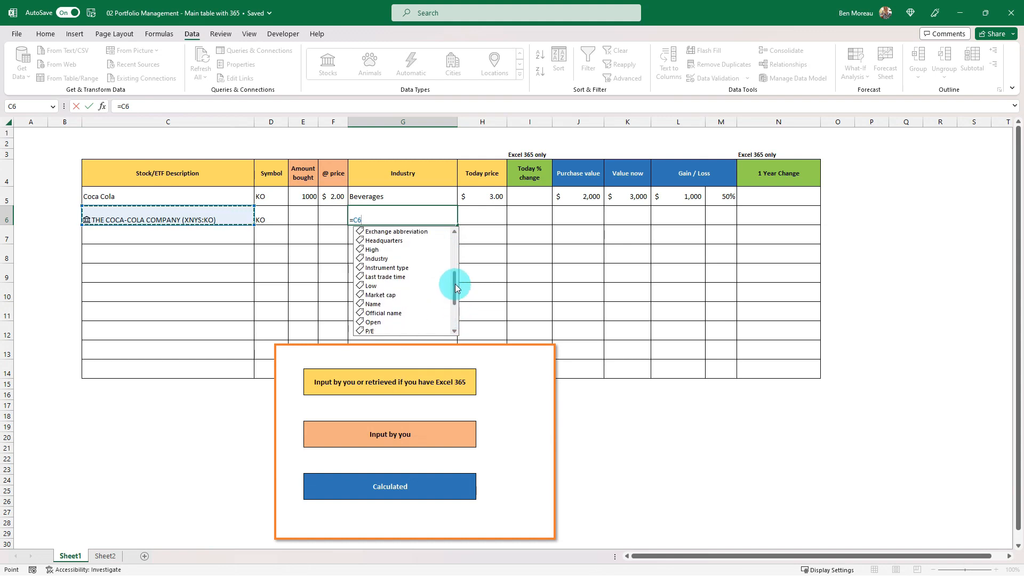
click(389, 259)
double_click(386, 260)
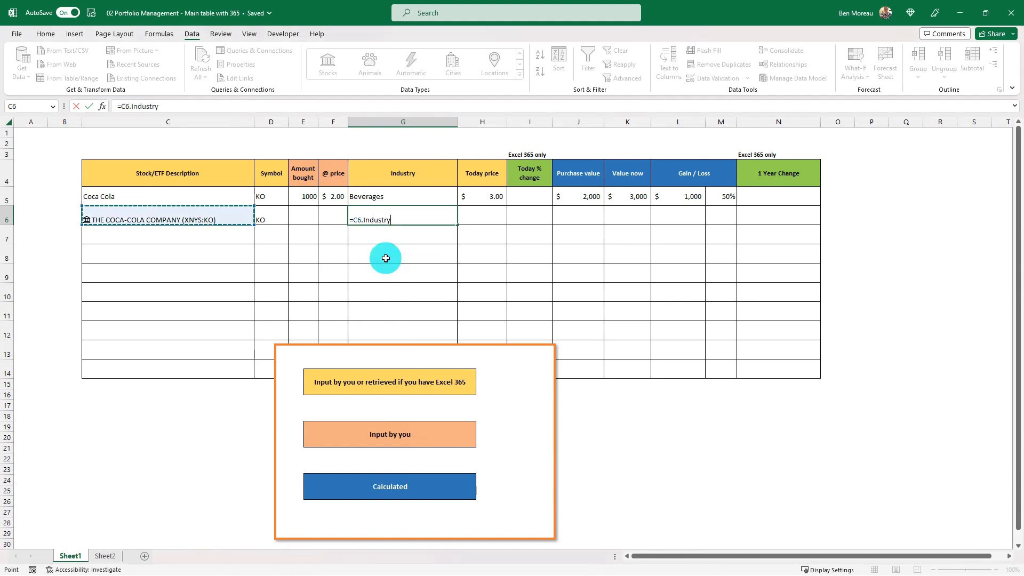
key(Return)
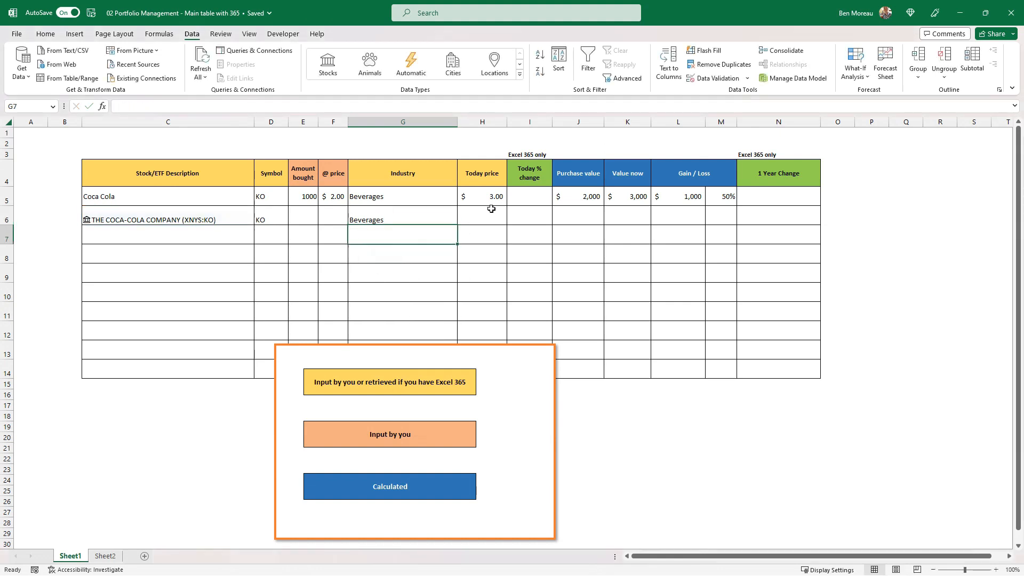
key(Up)
Extract the Price field of the stock in C6 into the Today price column at H6.
click(491, 209)
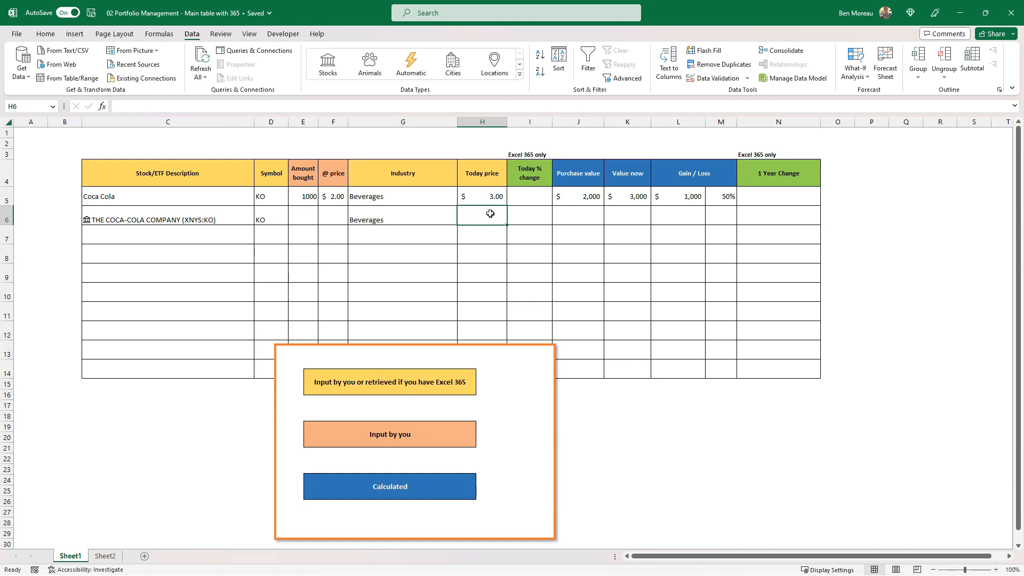
text(=)
click(221, 220)
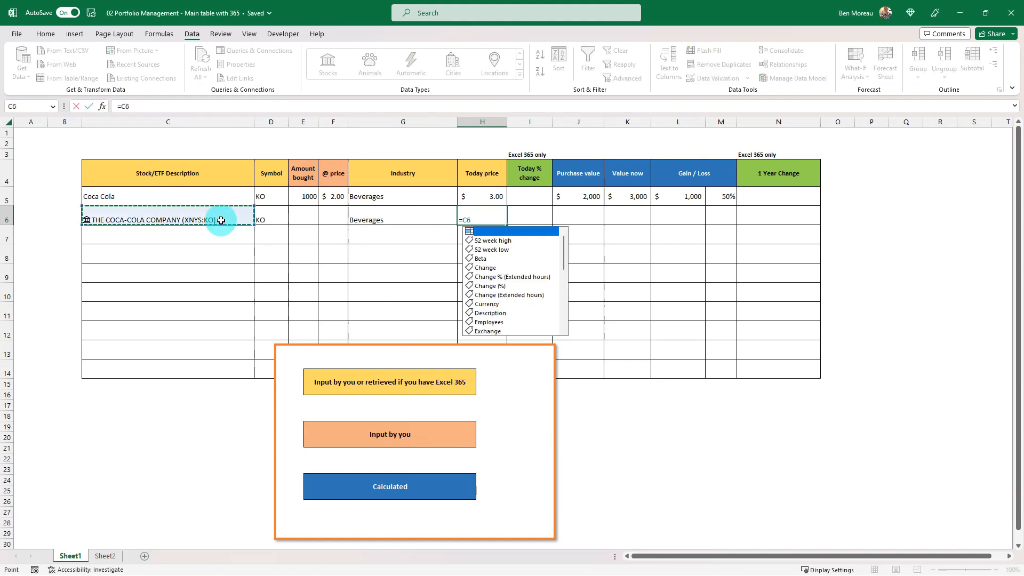
drag(562, 259, 562, 311)
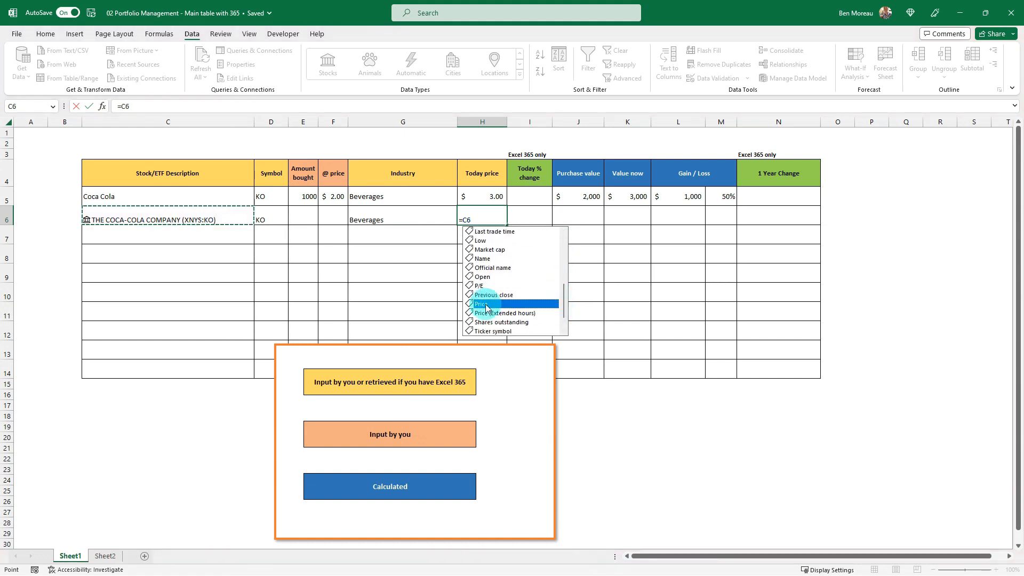
double_click(486, 304)
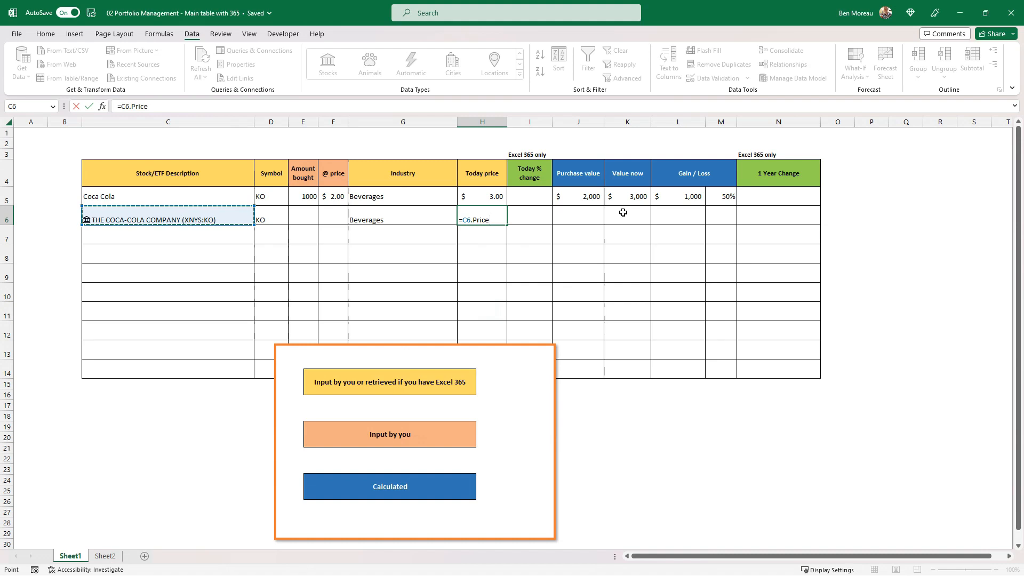
key(Return)
key(Up)
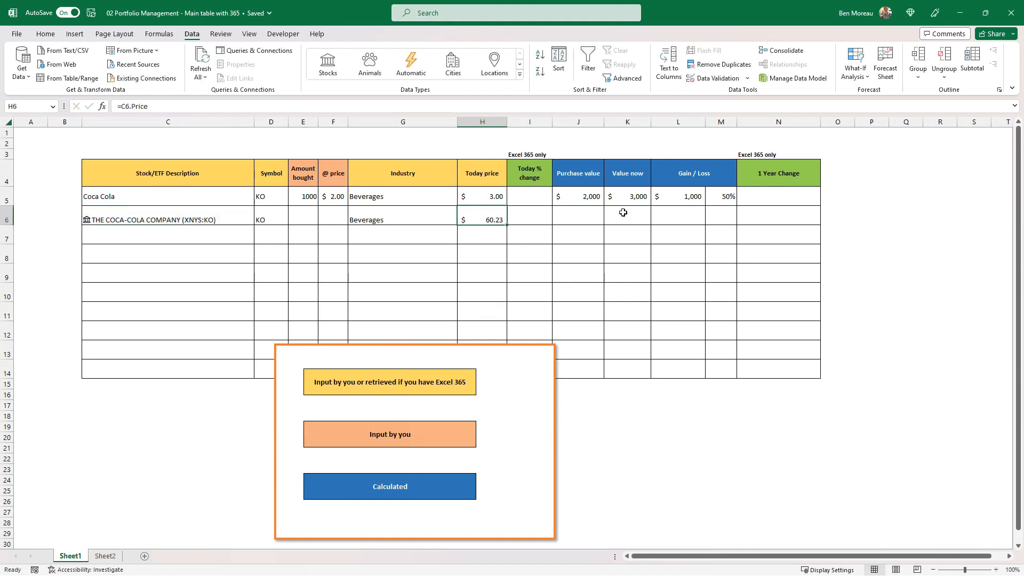
Extract the Change (%) field of the stock in C6 into the Today % change column at I6.
key(Right)
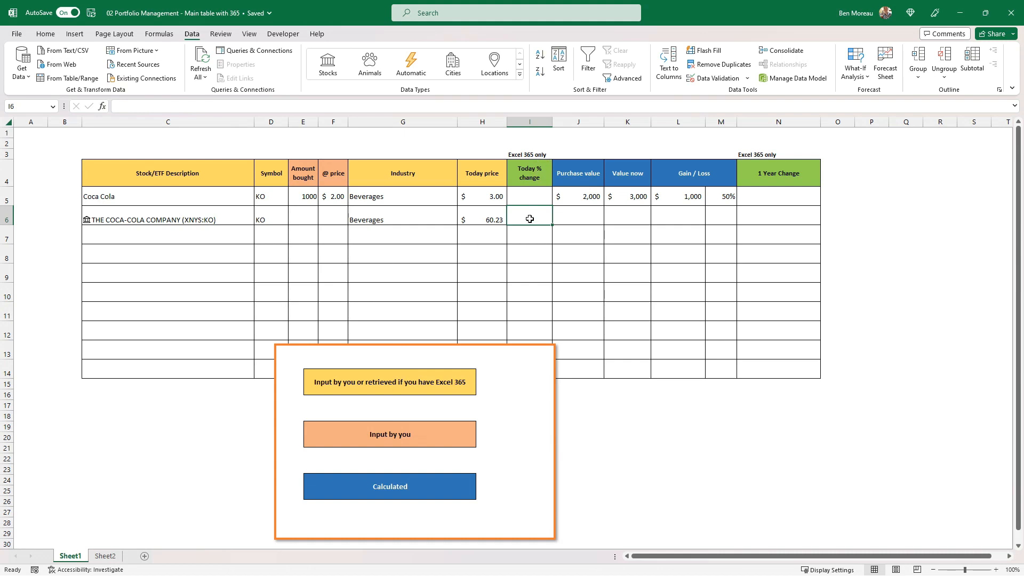
text(=)
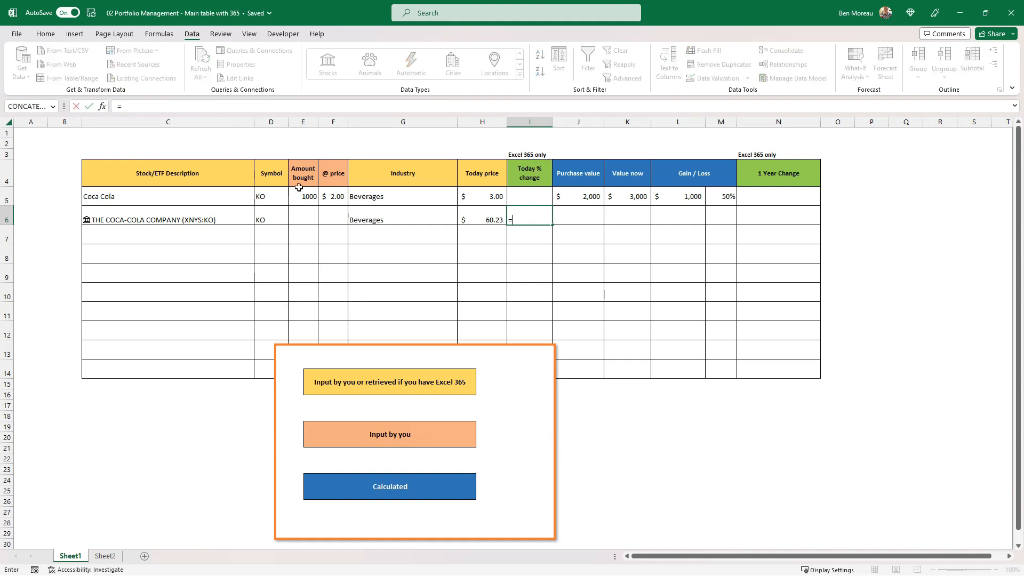
click(228, 219)
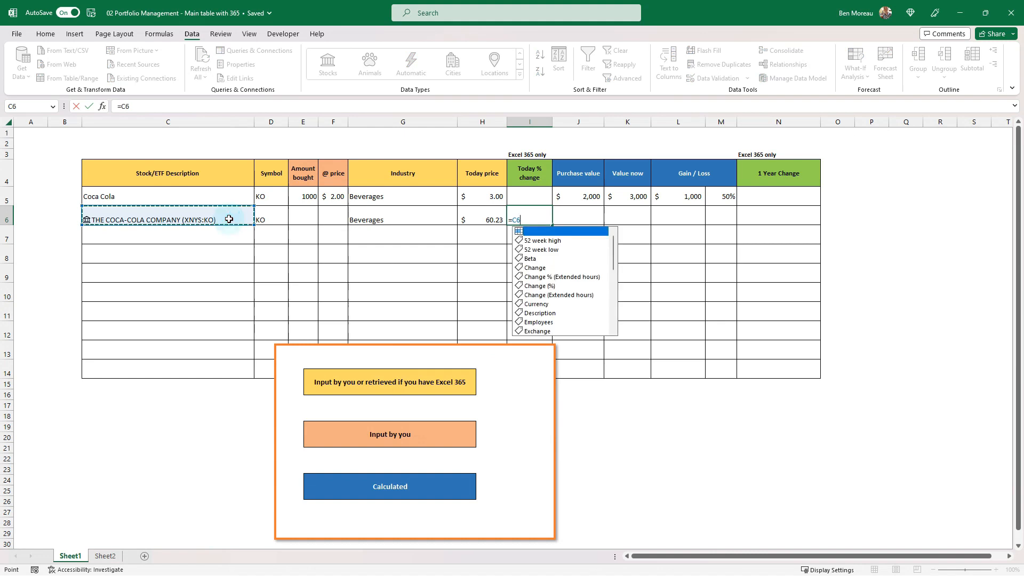
double_click(542, 286)
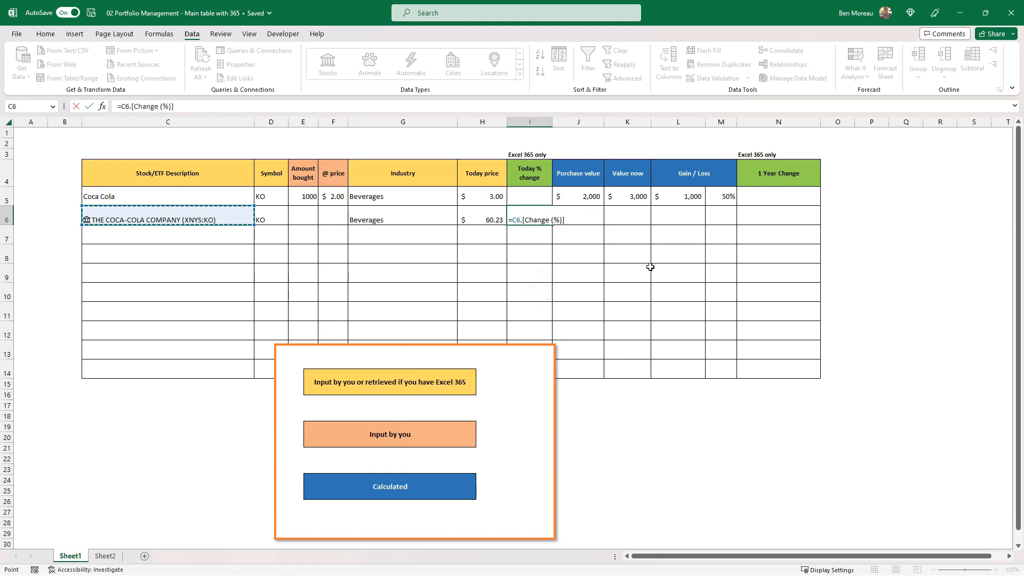
key(ctrl+Return)
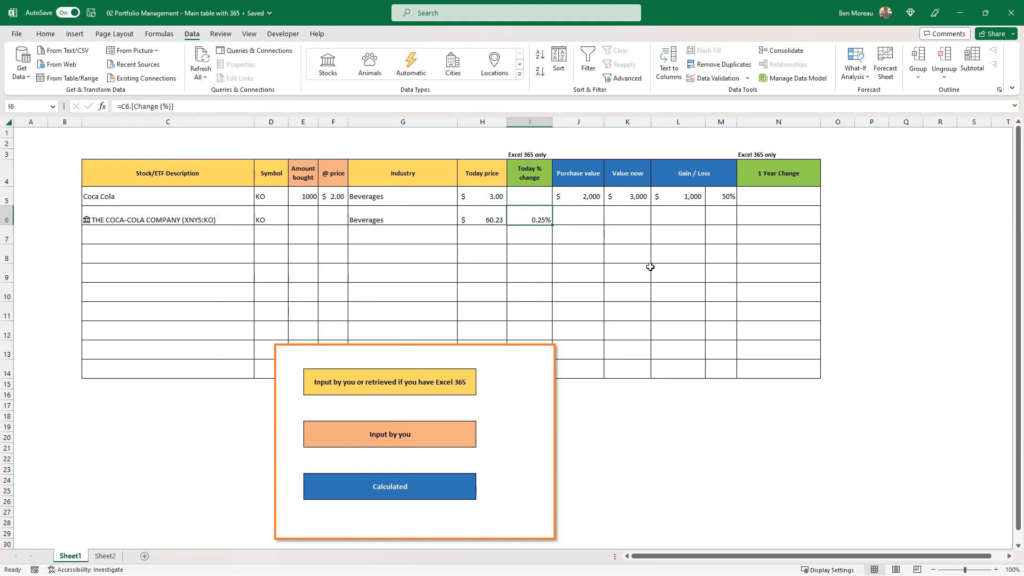
Copy the Purchase value, Value now and Gain / Loss formulas from J5:M5 into row 6 starting at J6.
key(Right)
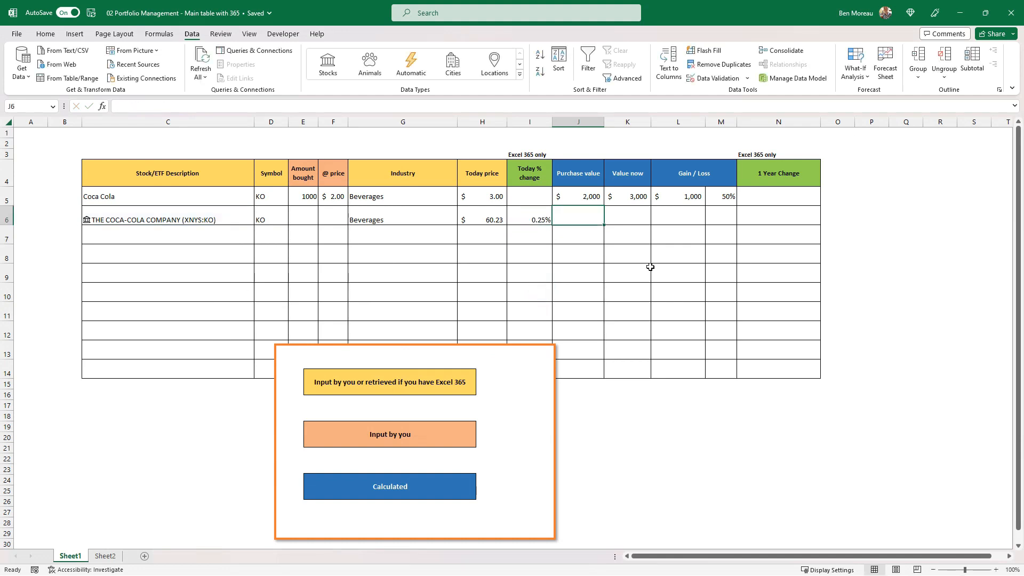
key(Up)
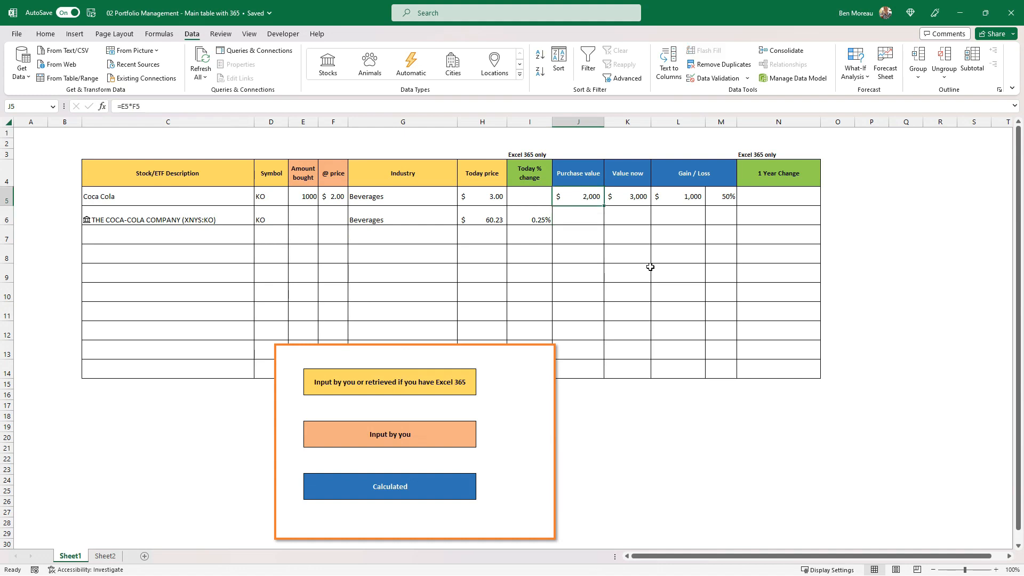
key(shift+Right)
key(shift+Right)
key(shift+Right)
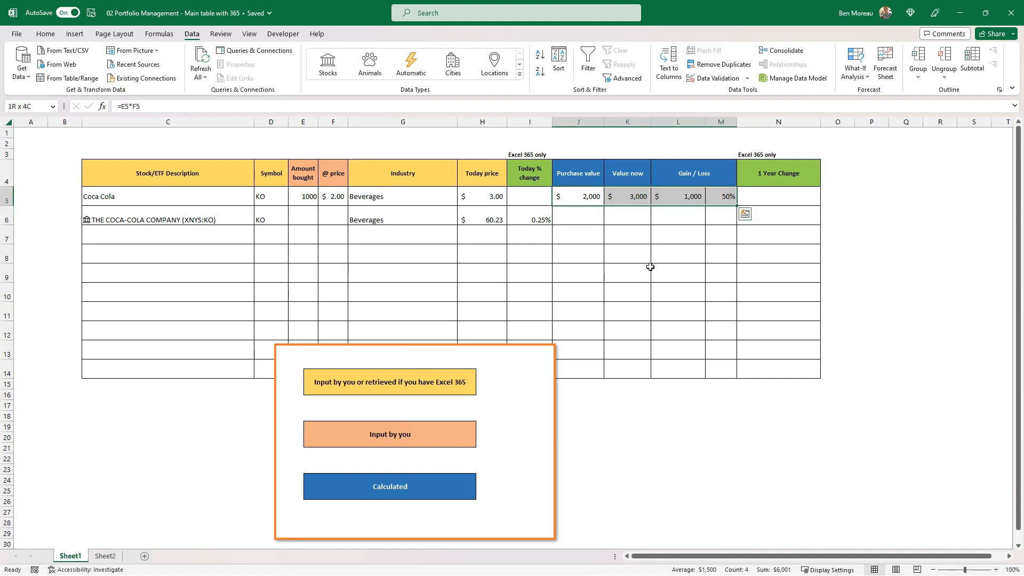
key(ctrl+c)
key(Down)
key(ctrl+v)
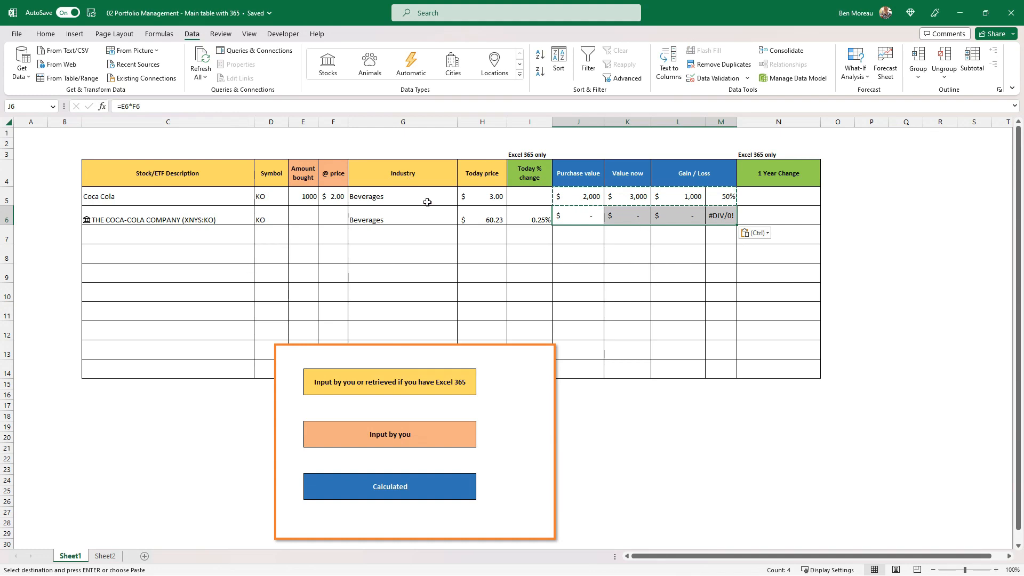
Enter an amount bought of 1000 in E6 and a purchase price of 2.5 in F6.
click(298, 210)
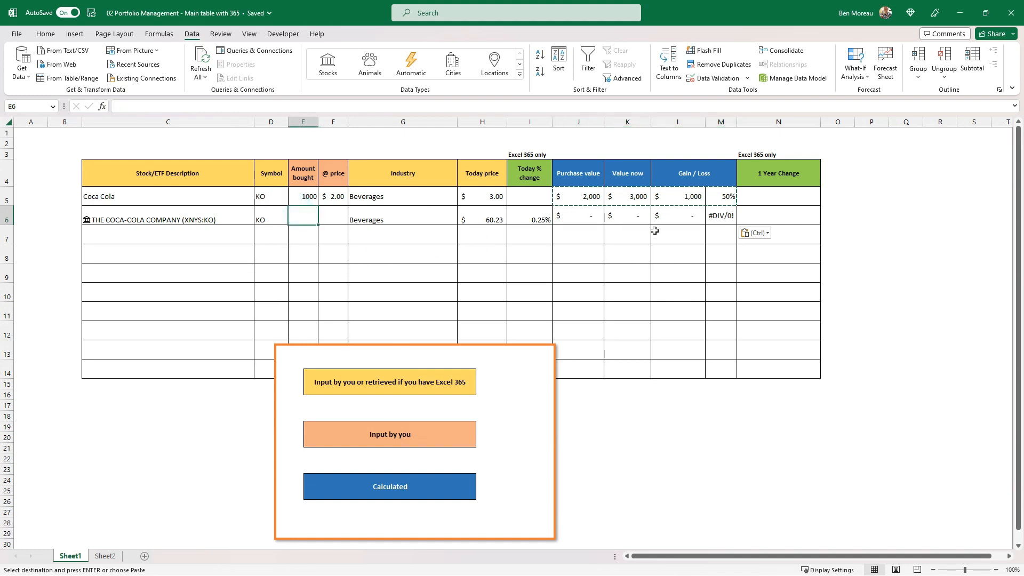
text(1000)
key(Tab)
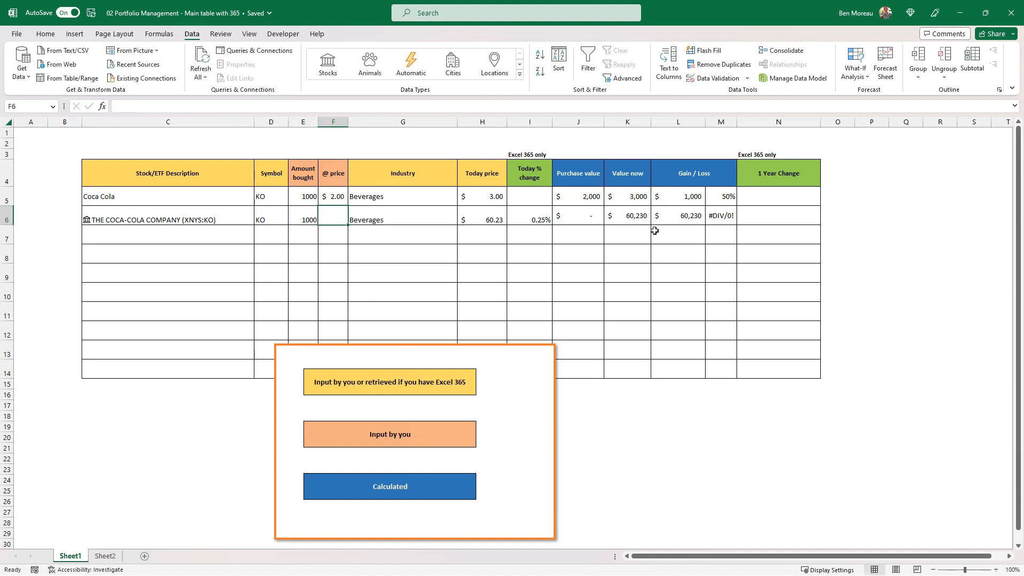
text(2.5)
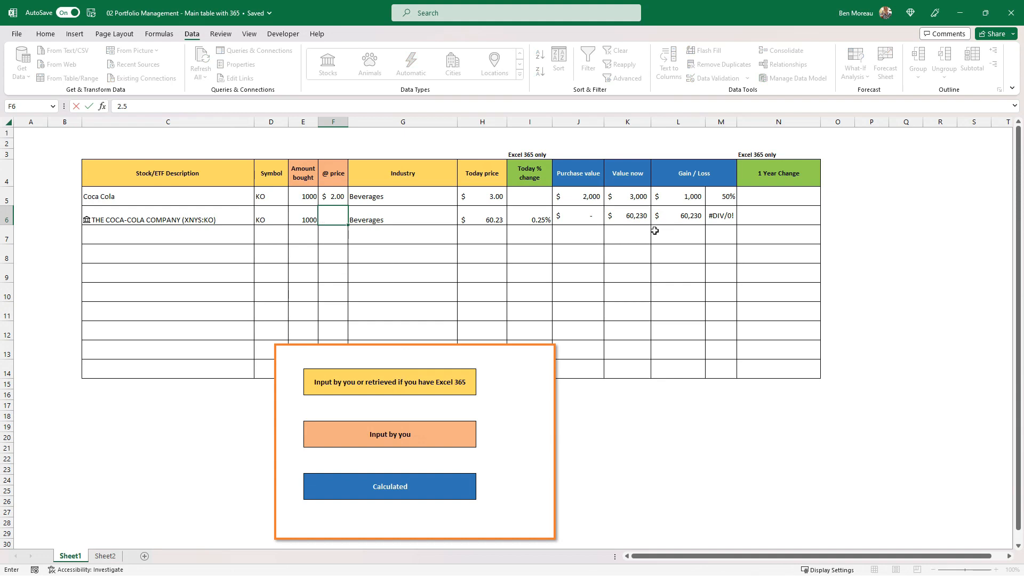
key(Return)
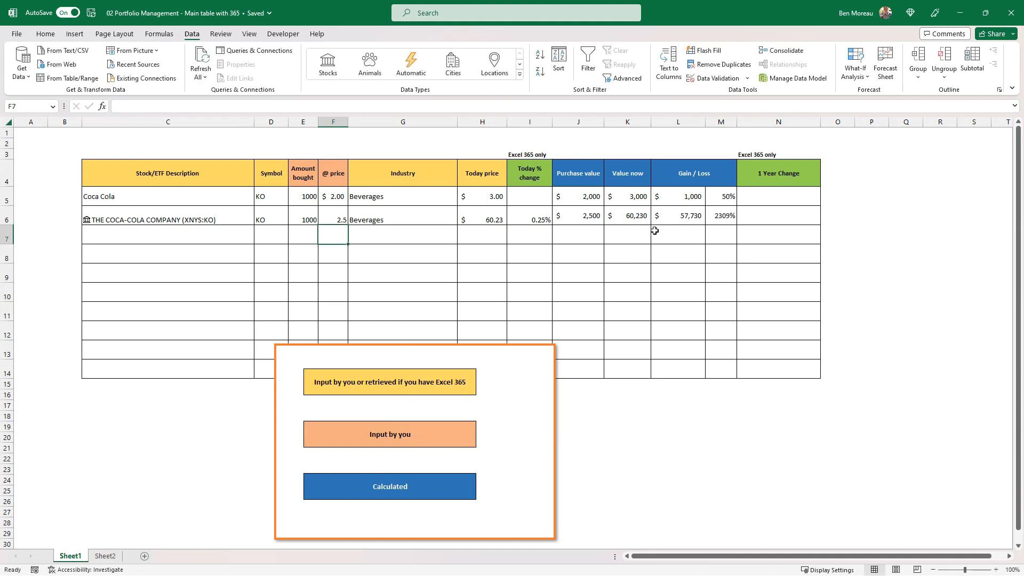
Copy the formatting of the Gain / Loss percentage in M6 onto the Today % change cell I6 with Format Painter.
click(372, 214)
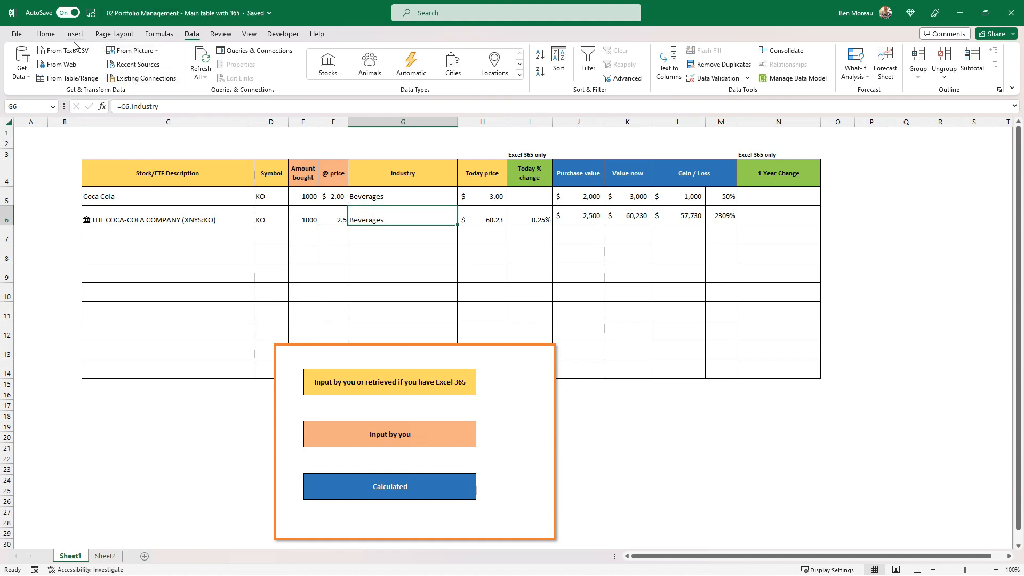
click(45, 34)
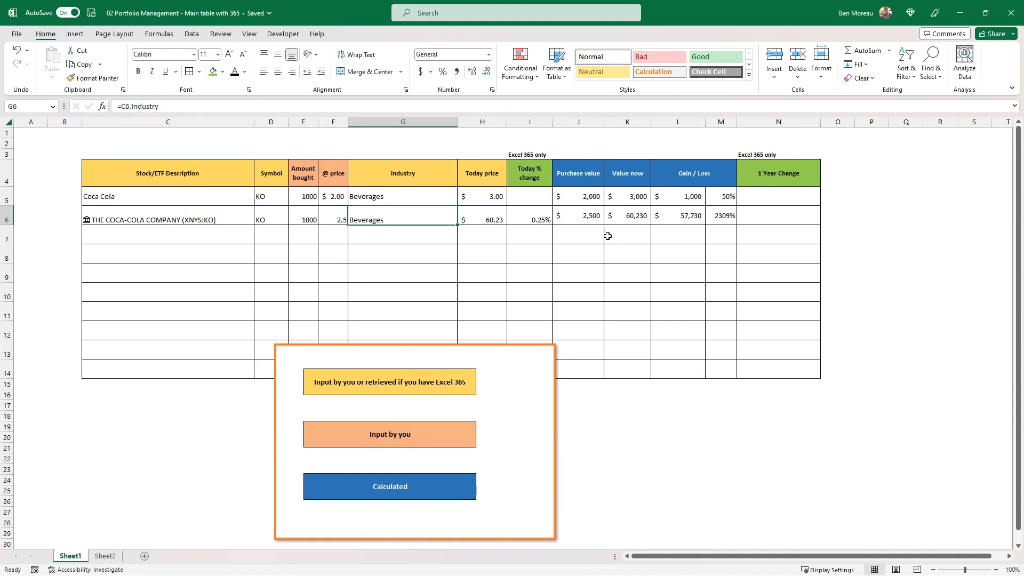
click(529, 220)
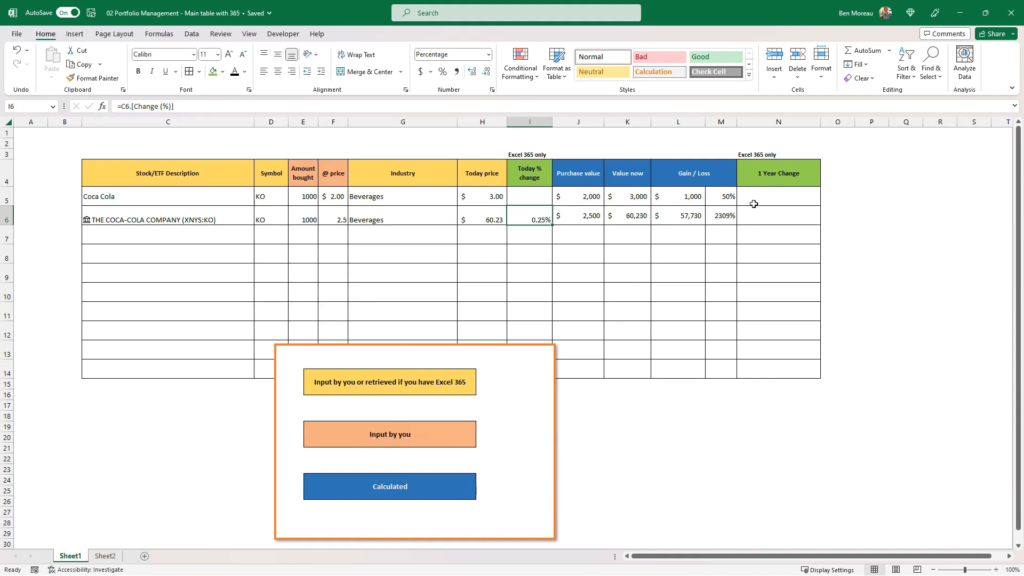
click(726, 216)
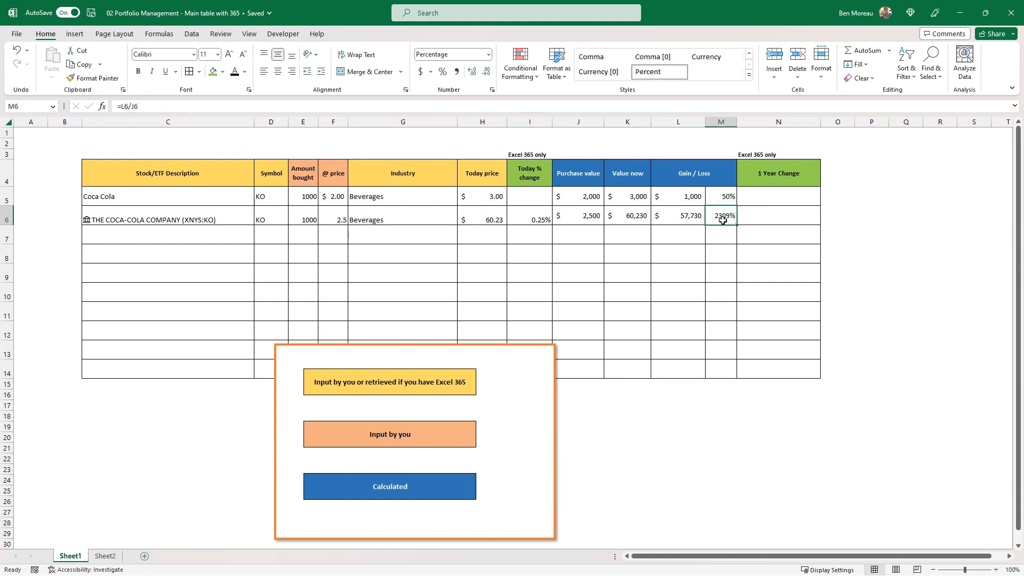
click(93, 78)
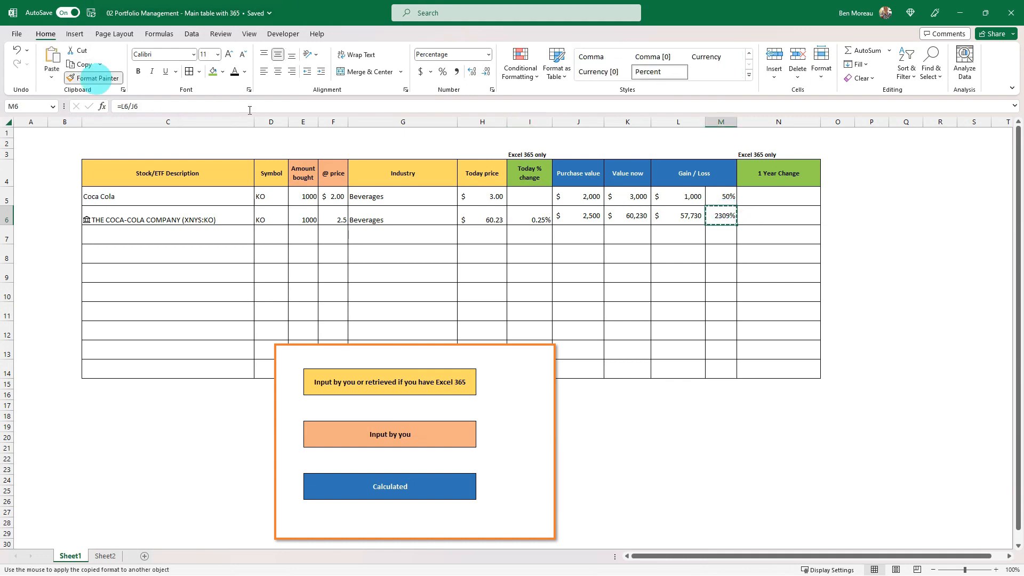
click(535, 215)
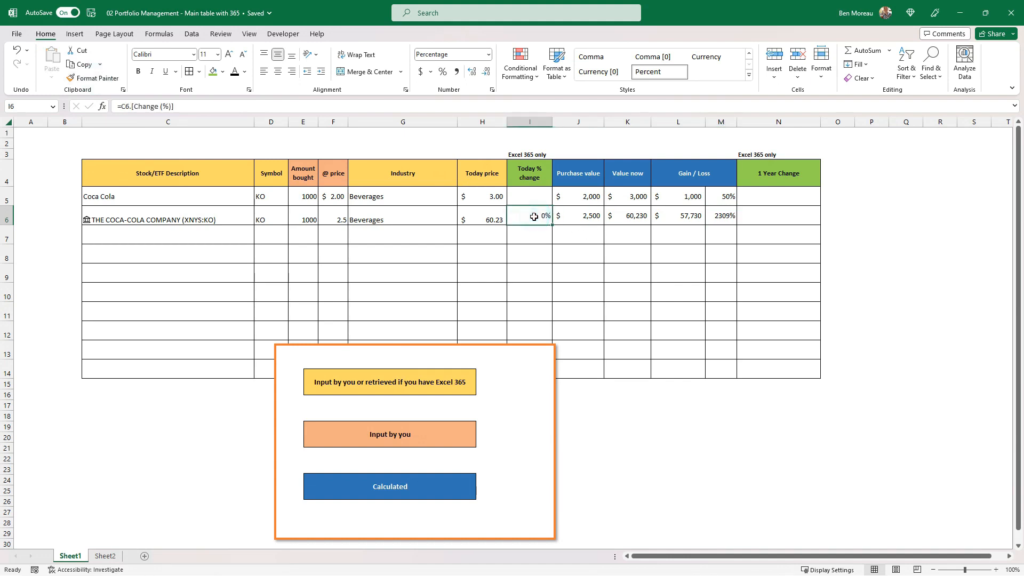
Copy the formatting of the Gain / Loss percentage in M6 onto the Today % change cell I5 with Format Painter.
click(725, 213)
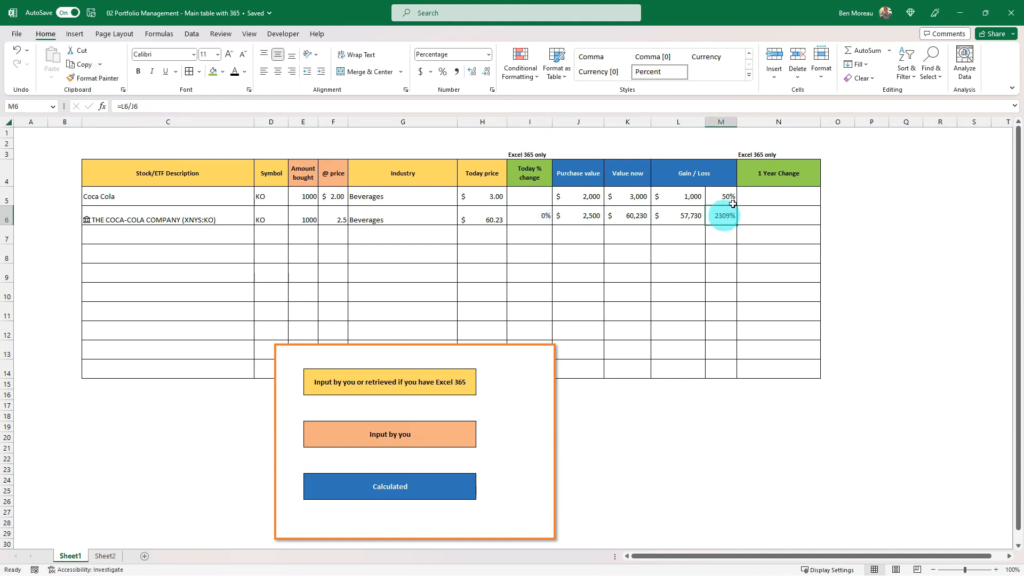
click(106, 77)
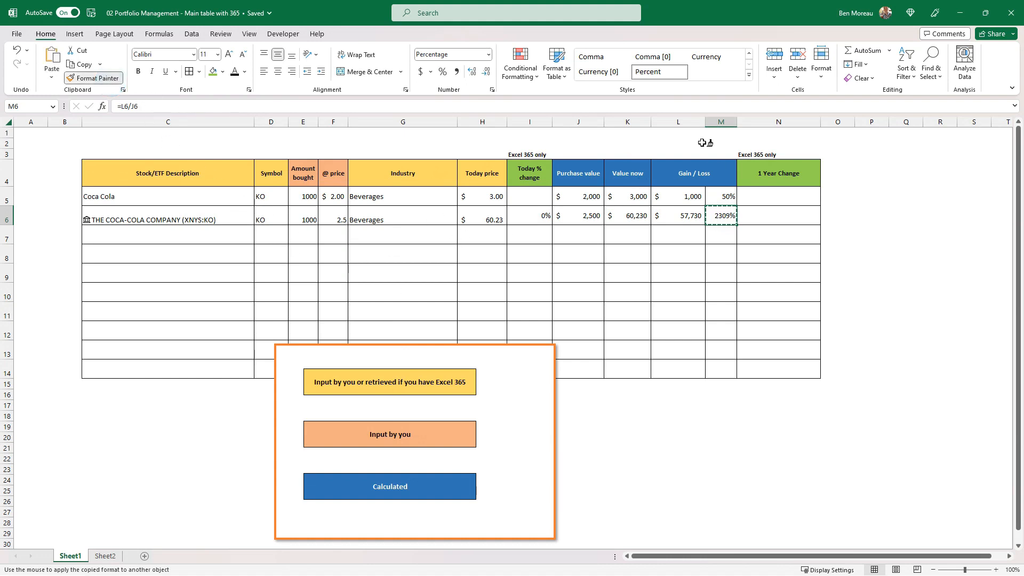
click(539, 198)
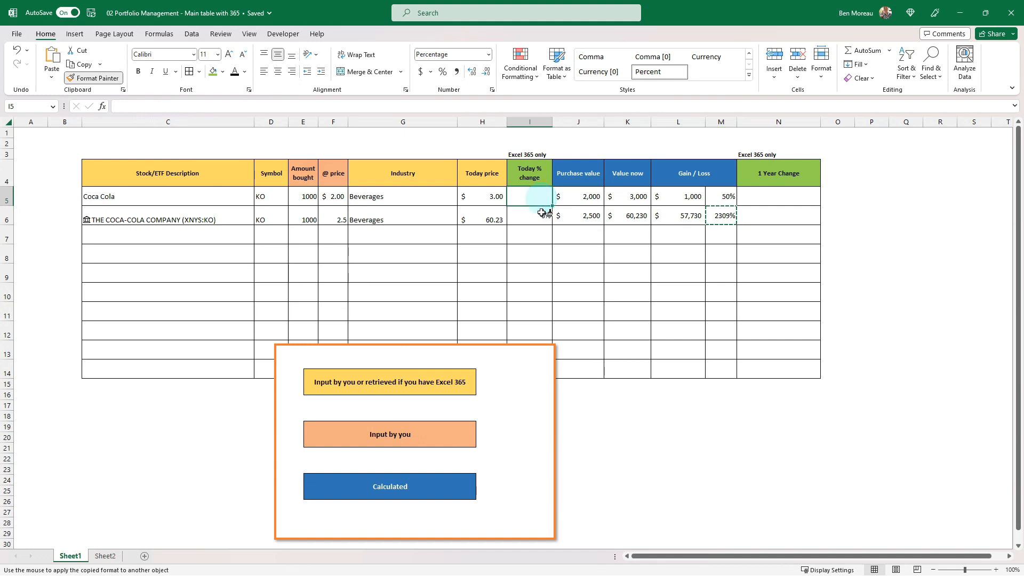
click(721, 197)
key(Escape)
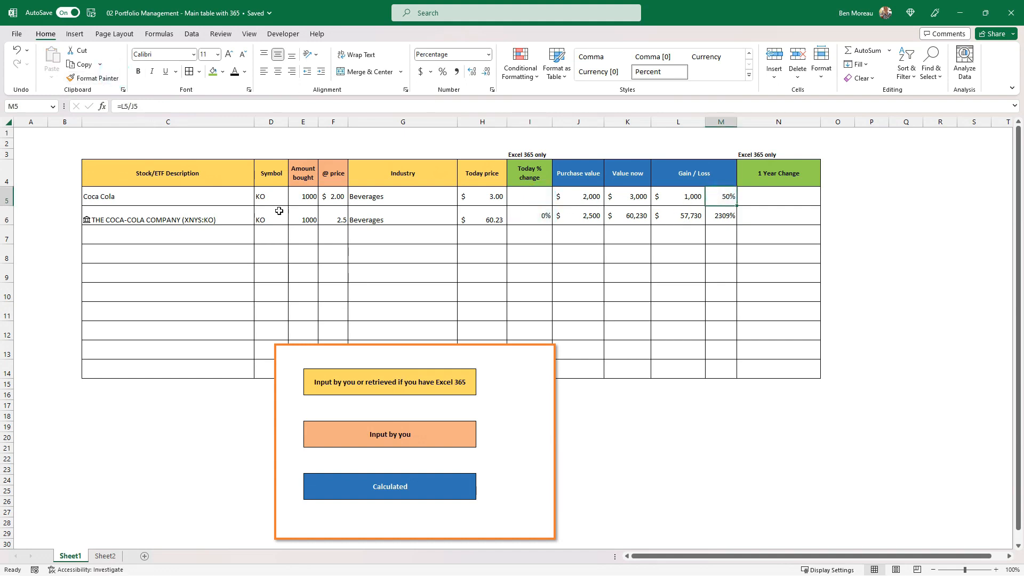
Copy the currency formatting of the purchase price in F5 onto F6 with Format Painter.
click(339, 197)
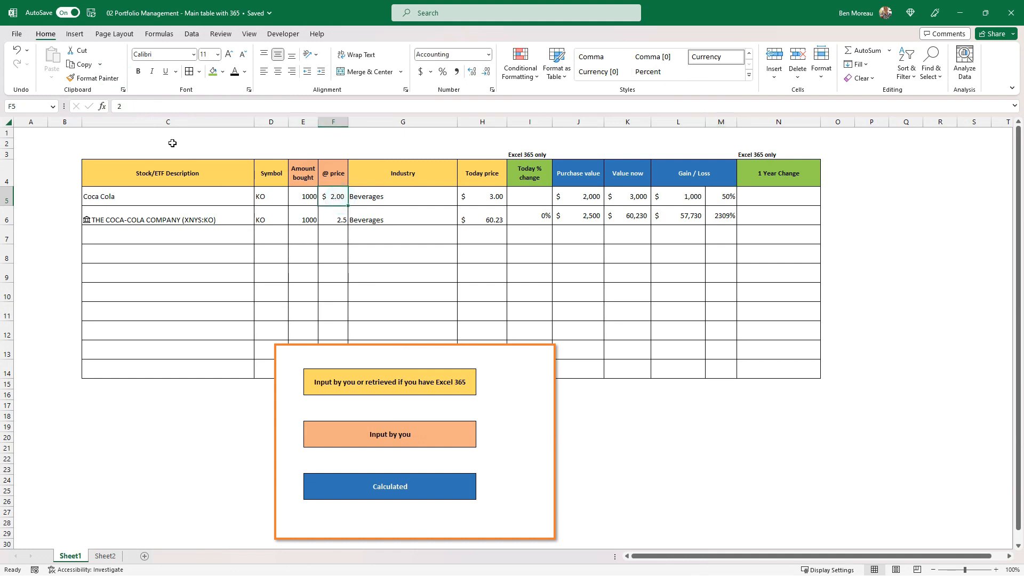
click(93, 78)
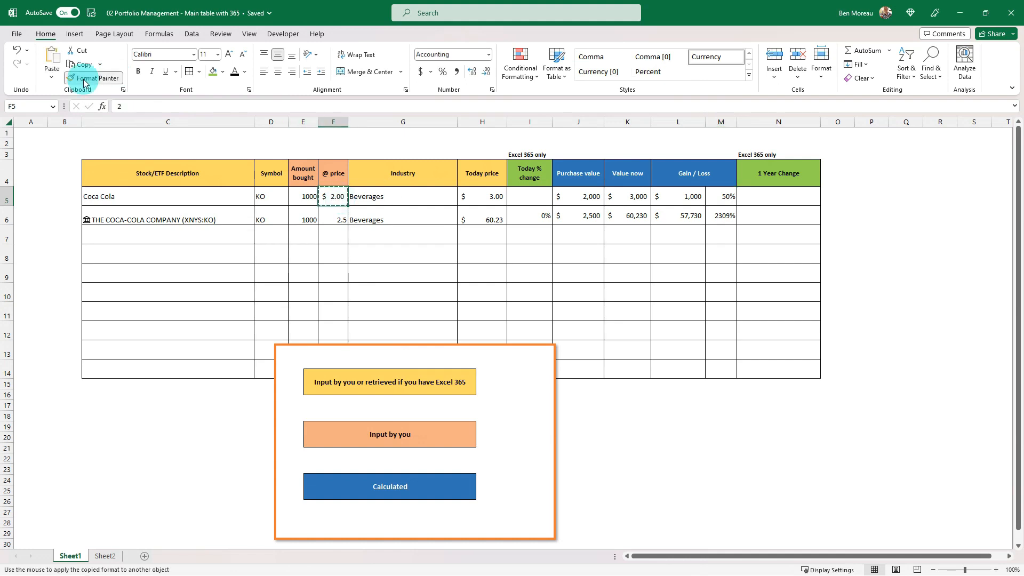
click(342, 217)
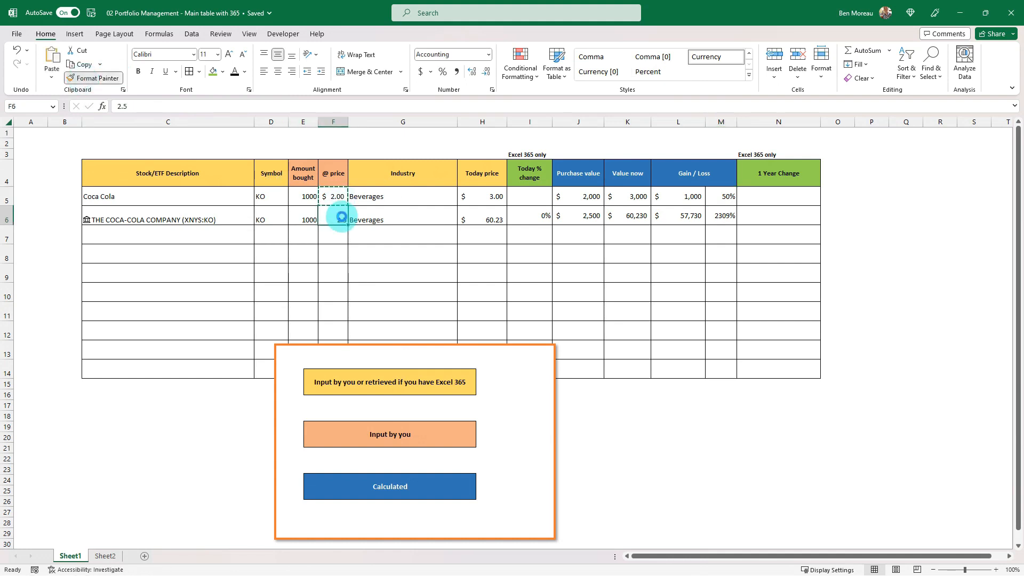
Copy the formatting of the whole first stock row C5:N5 onto row 6 with Format Painter.
click(310, 191)
drag(155, 196, 746, 198)
click(93, 78)
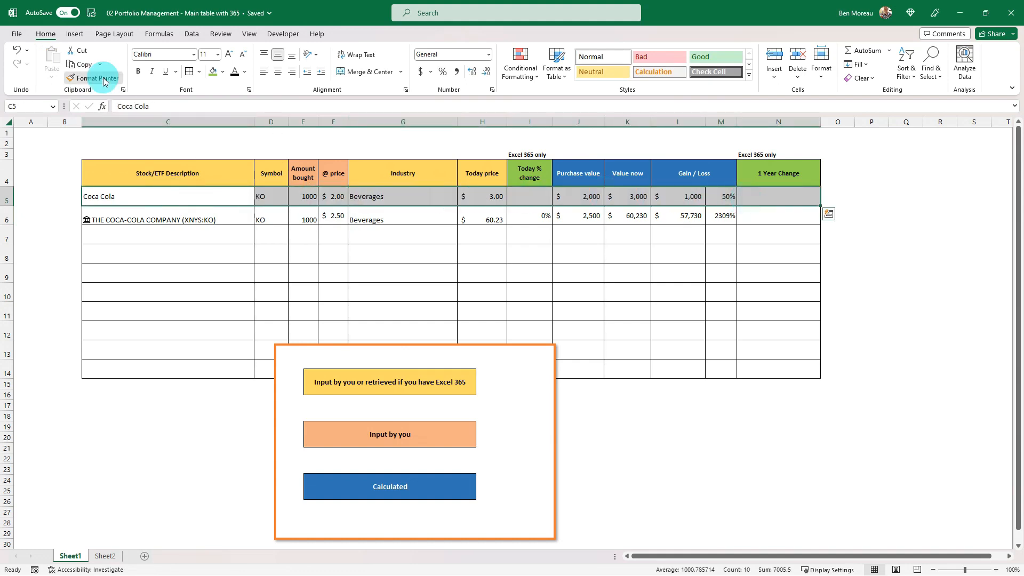
click(195, 219)
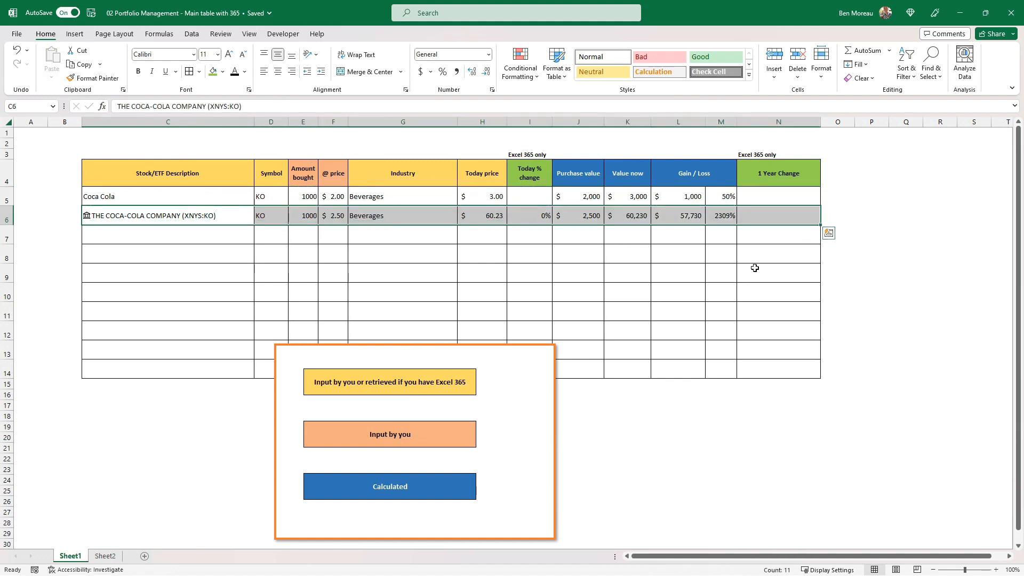
Set the purchase price of The Coca-Cola Company in F6 to 50.
click(484, 264)
click(485, 222)
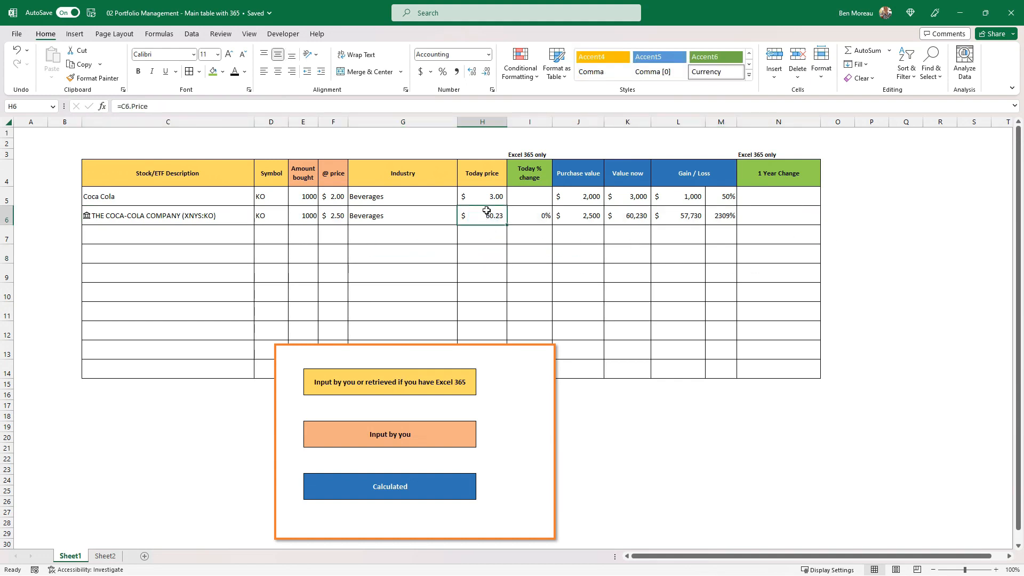
click(333, 216)
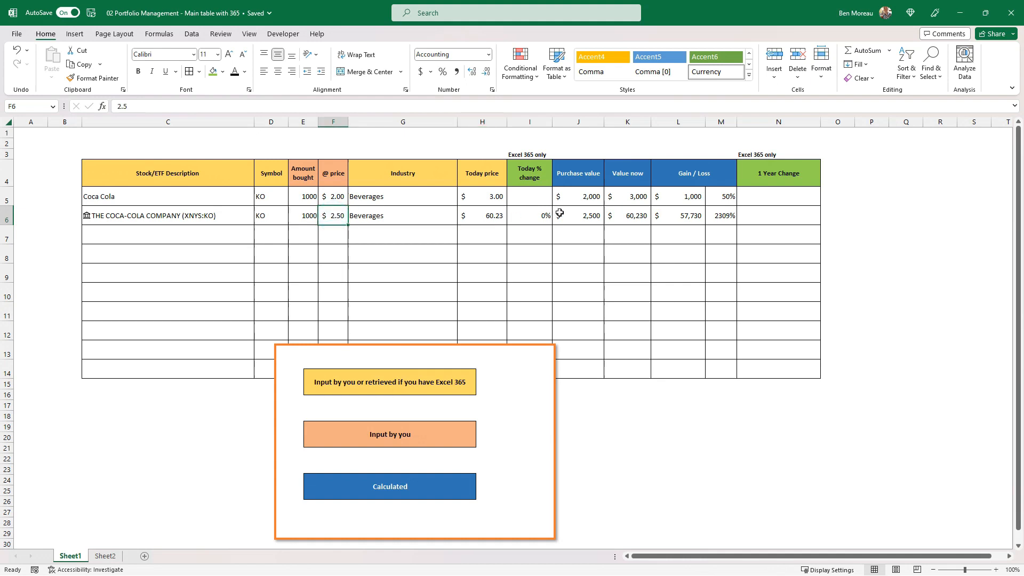
text(50)
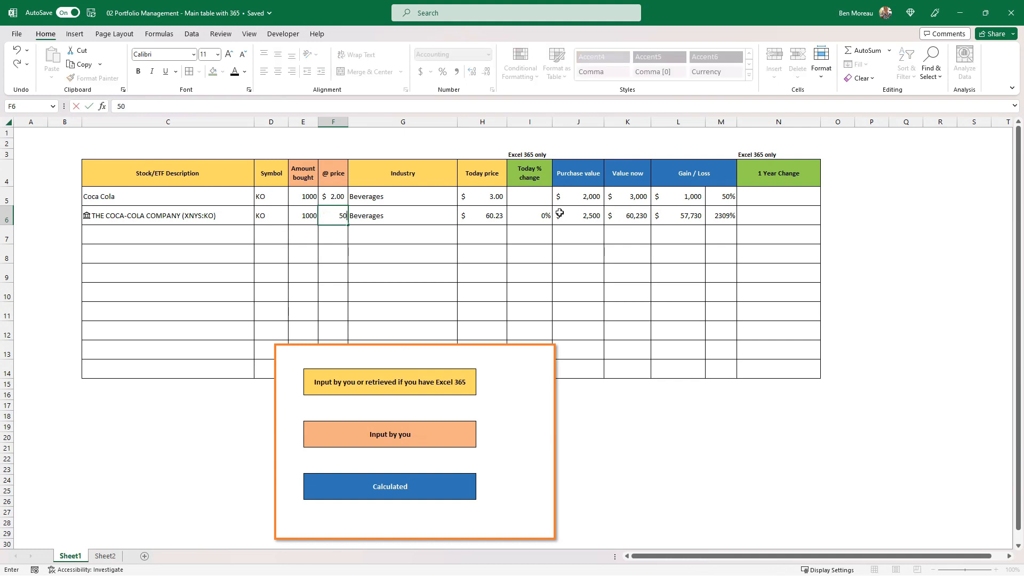
key(Return)
key(Up)
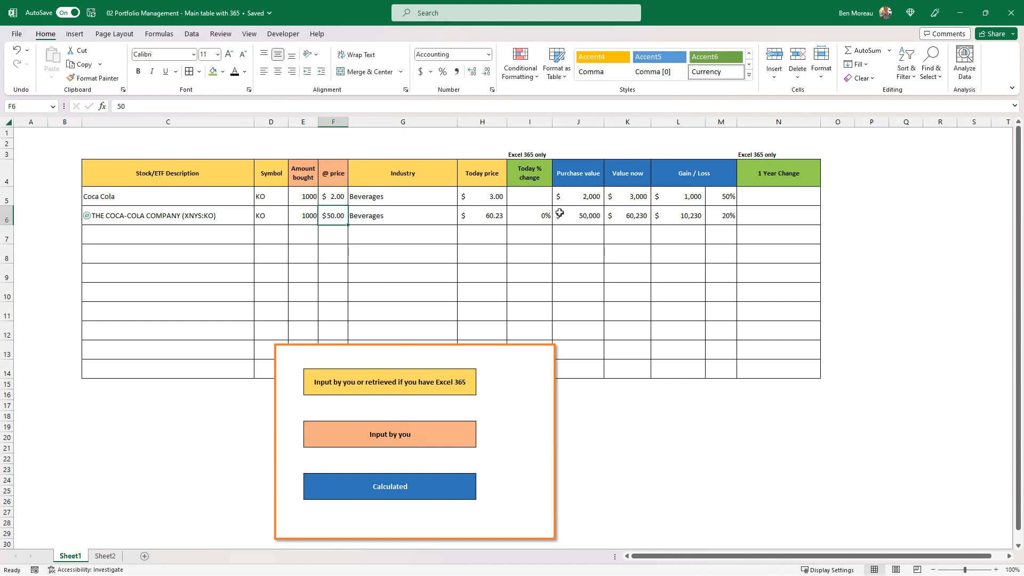
Set the manually entered Today price of Coca Cola in H5 to 60.23.
key(Right)
key(Right)
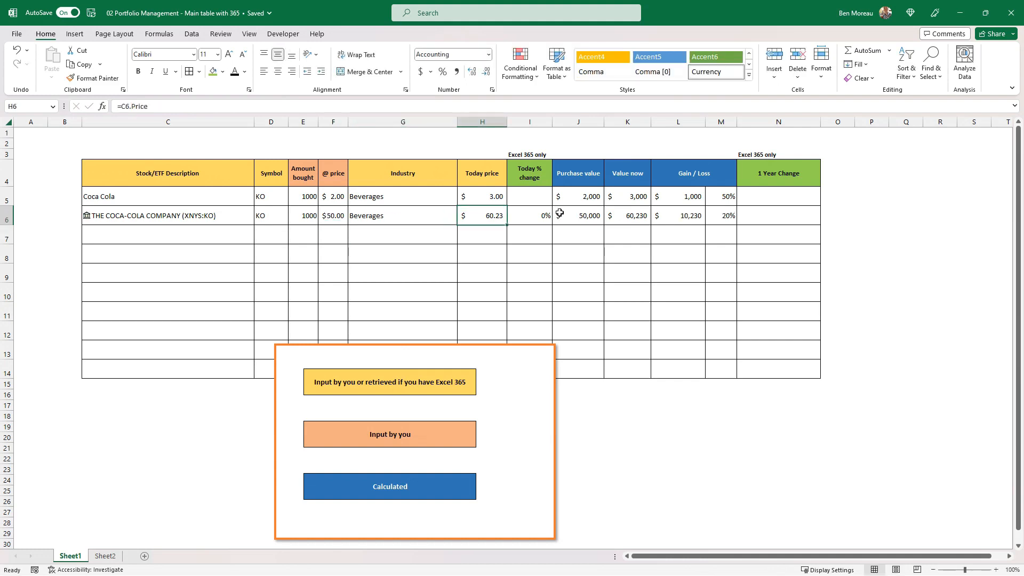
key(Up)
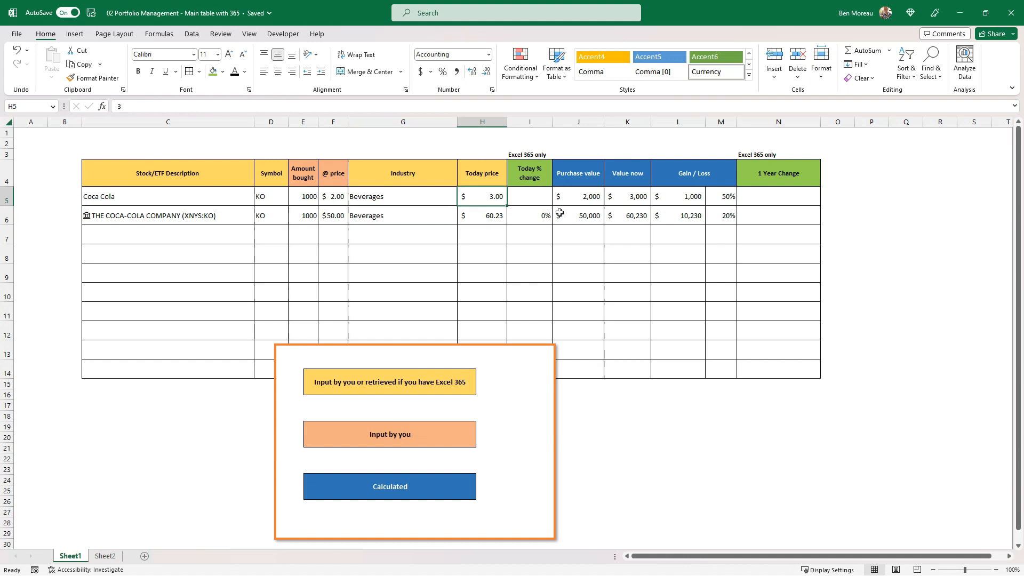
text(60.23)
key(Return)
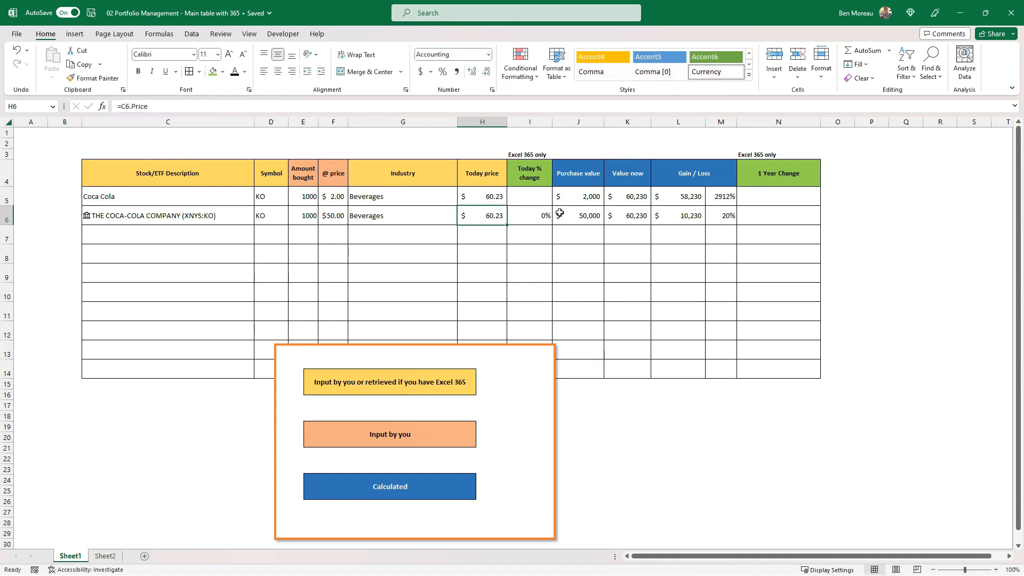
Set the purchase price of the manual Coca Cola row in F5 to 50.
key(Up)
key(Left)
key(Left)
text(50)
key(Return)
key(Up)
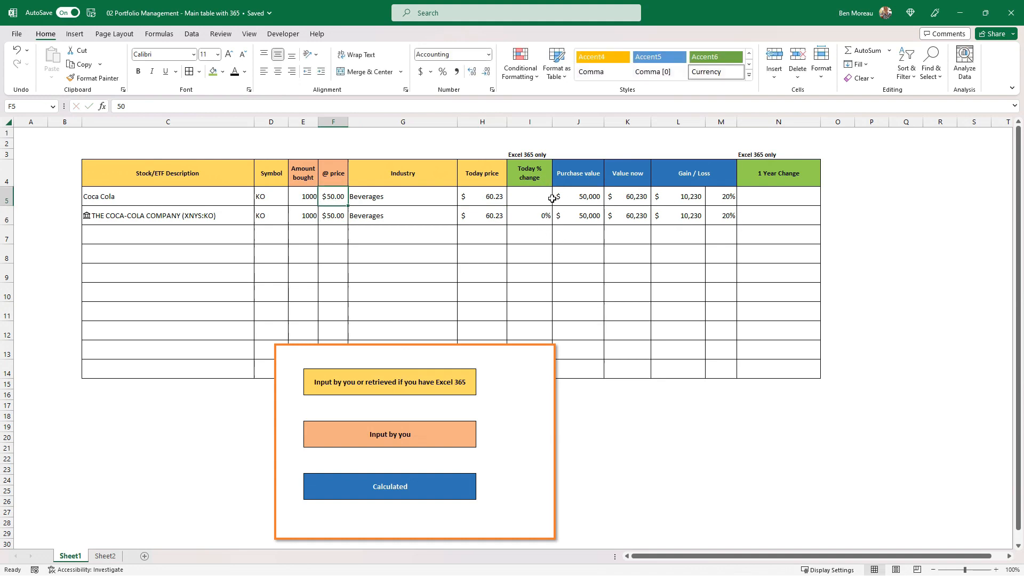
Show the Today % change in I6 with two decimal places and move the colour legend picture below the table.
click(544, 217)
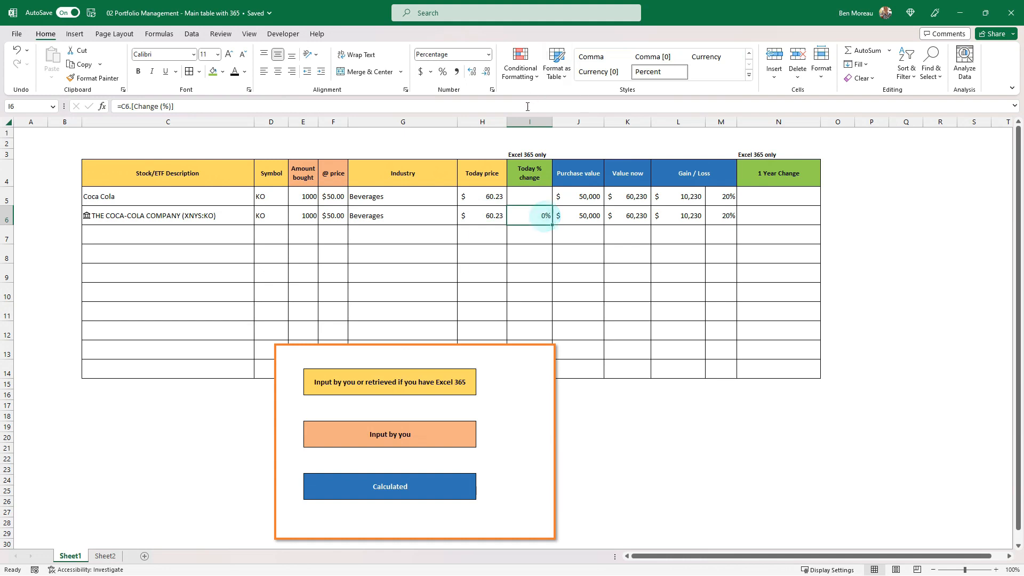
click(472, 72)
click(473, 72)
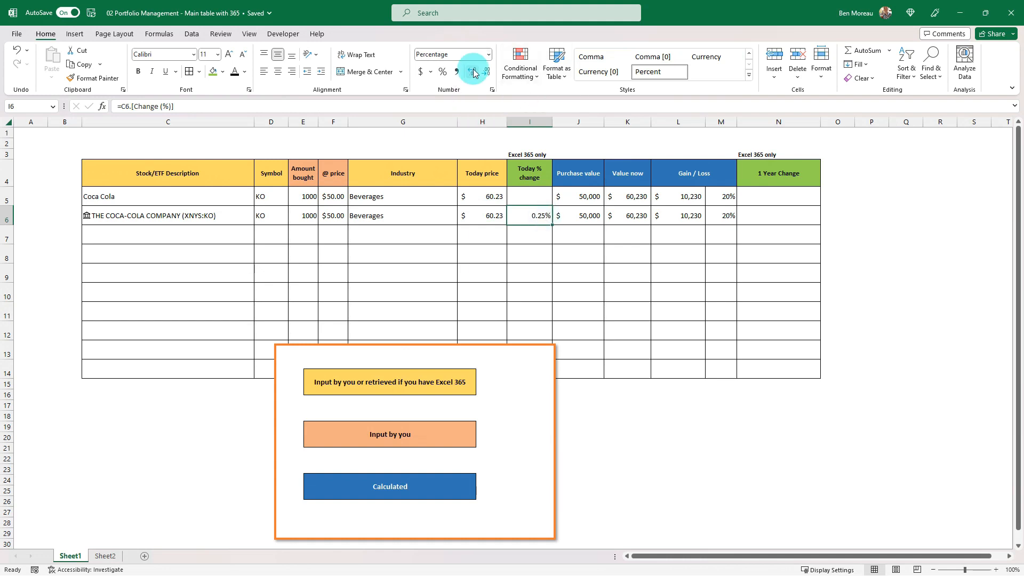
click(526, 215)
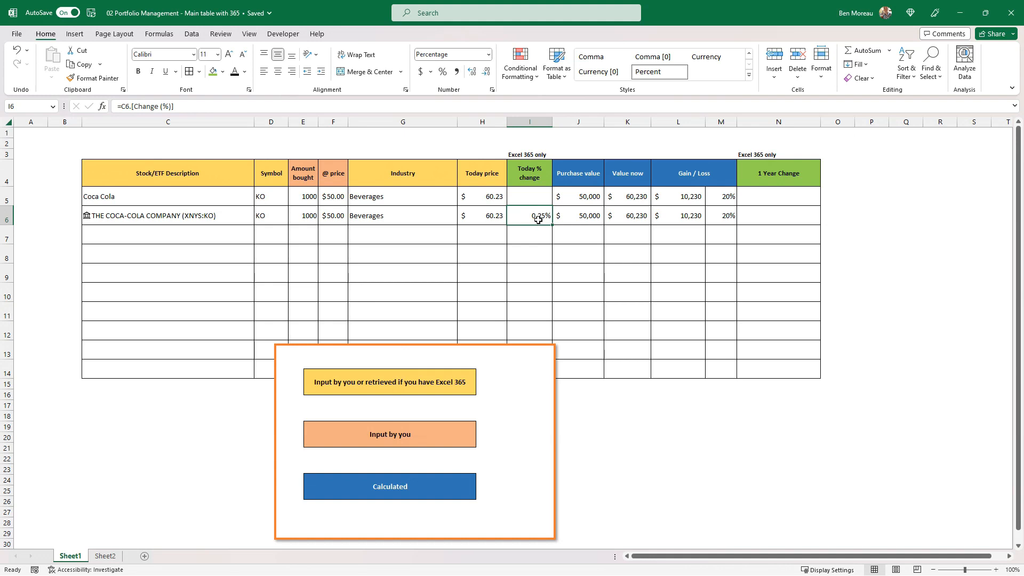
drag(539, 345, 533, 404)
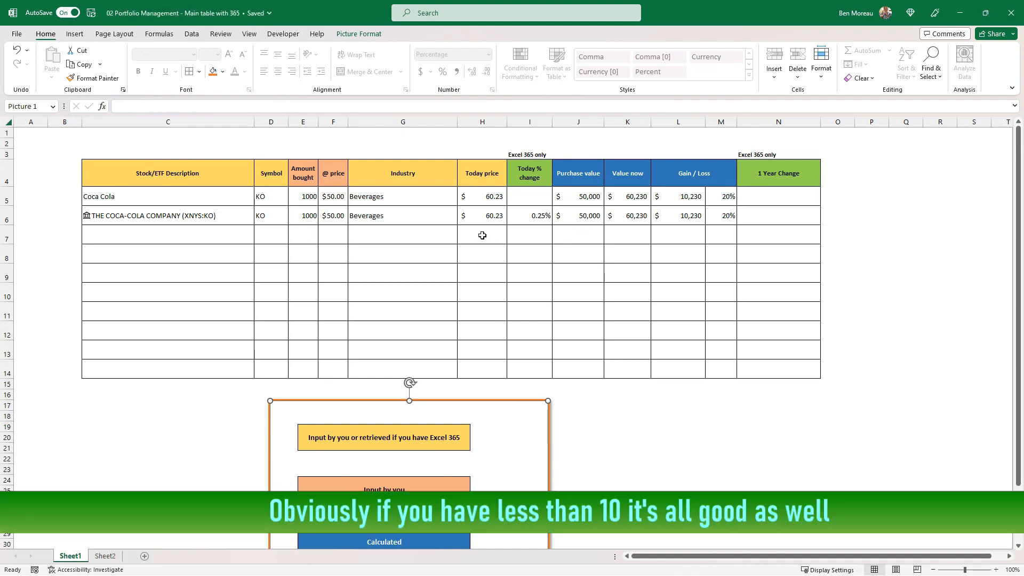
Enter the ticker XLK in C7 and convert it to the Stocks data type.
click(191, 234)
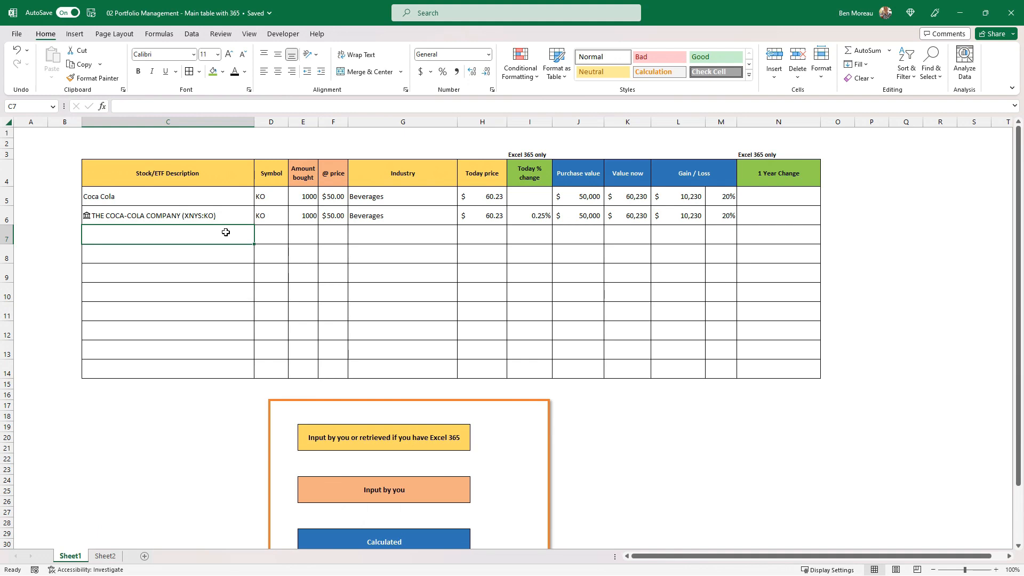
text(XLK)
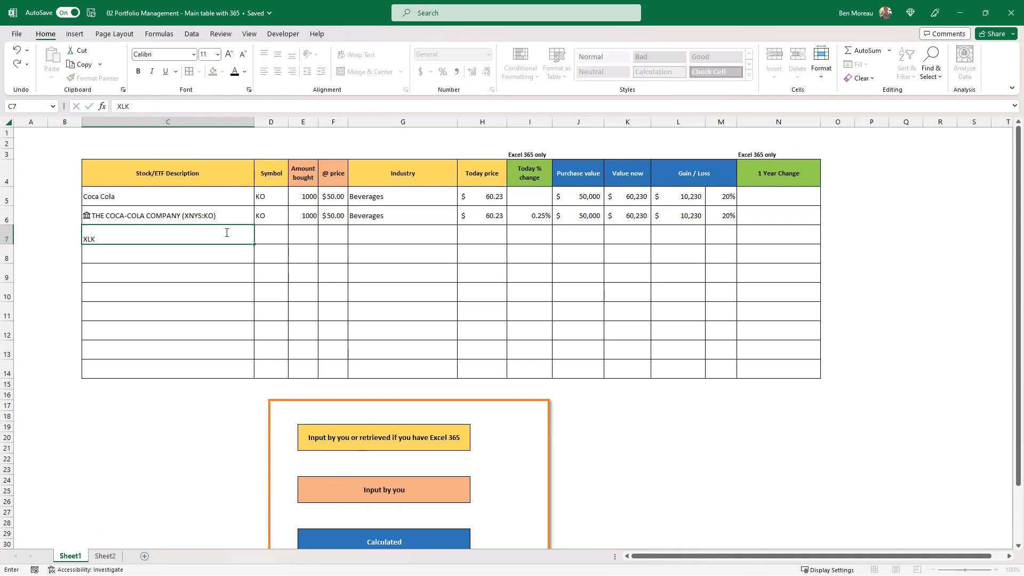
key(Return)
click(227, 233)
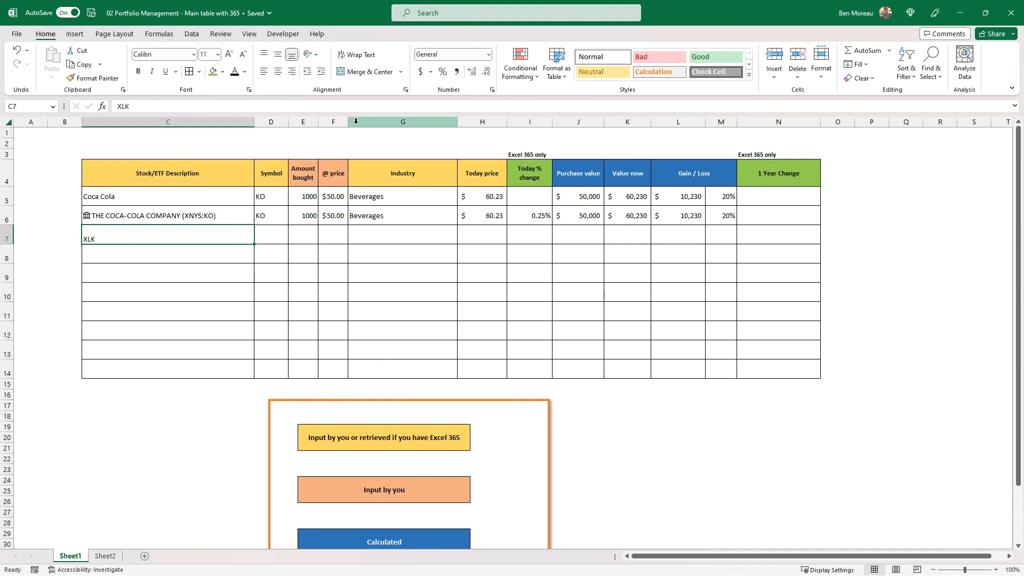
click(192, 33)
click(327, 63)
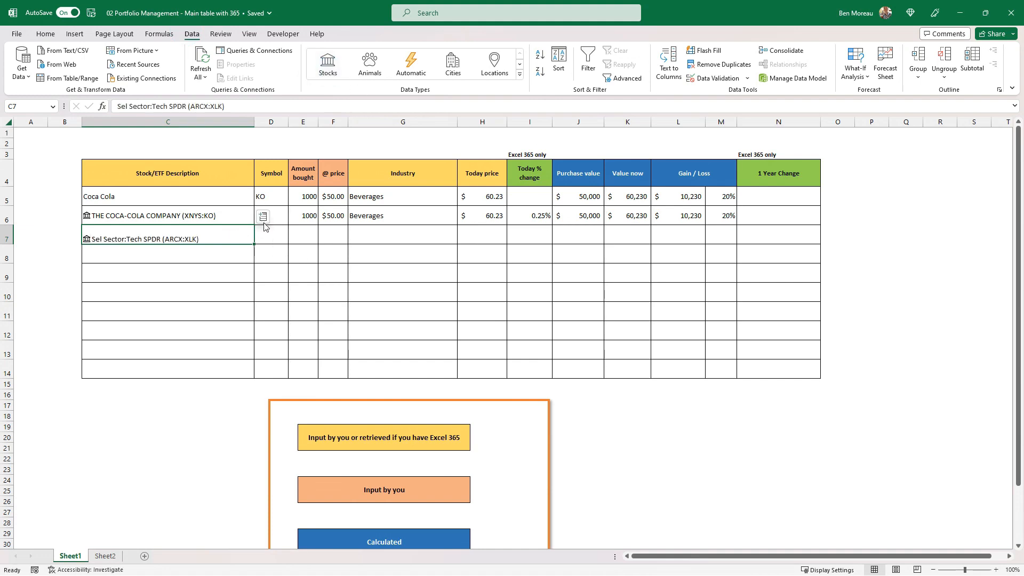
Copy the values and formulas from D6:N6 into row 7 starting at the Symbol cell D7.
click(275, 211)
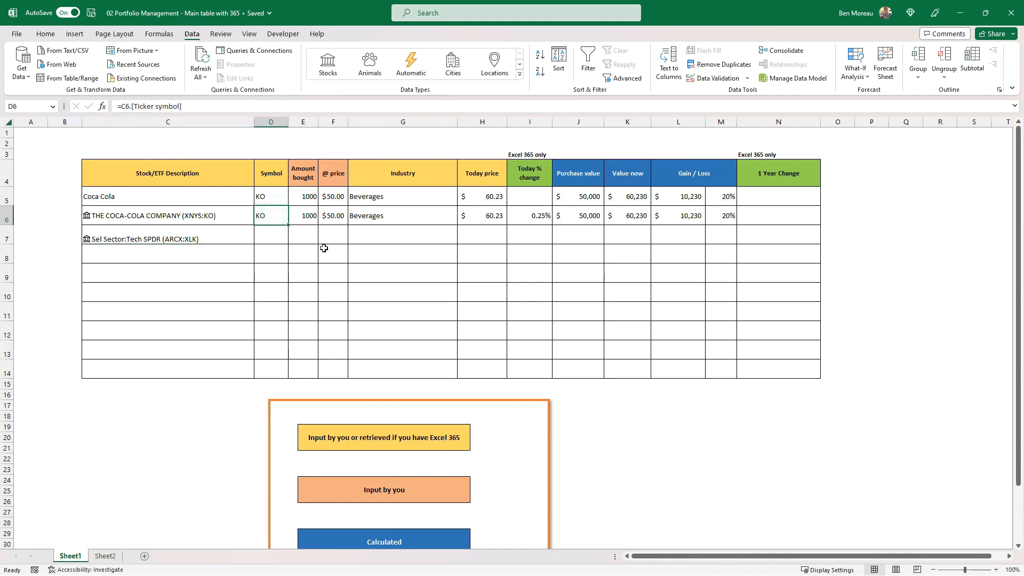
drag(273, 217, 741, 223)
key(ctrl+c)
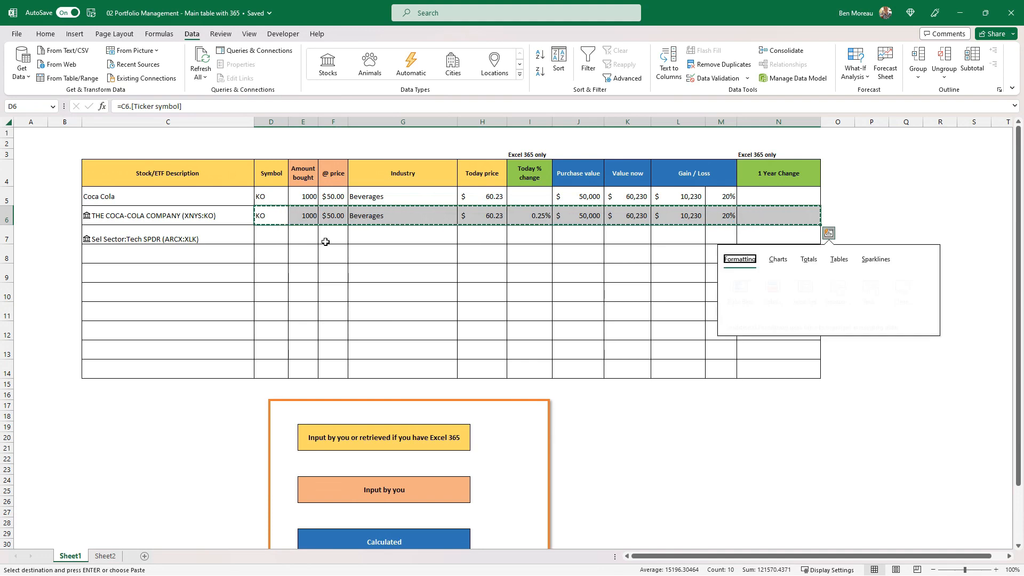
click(261, 233)
key(ctrl+v)
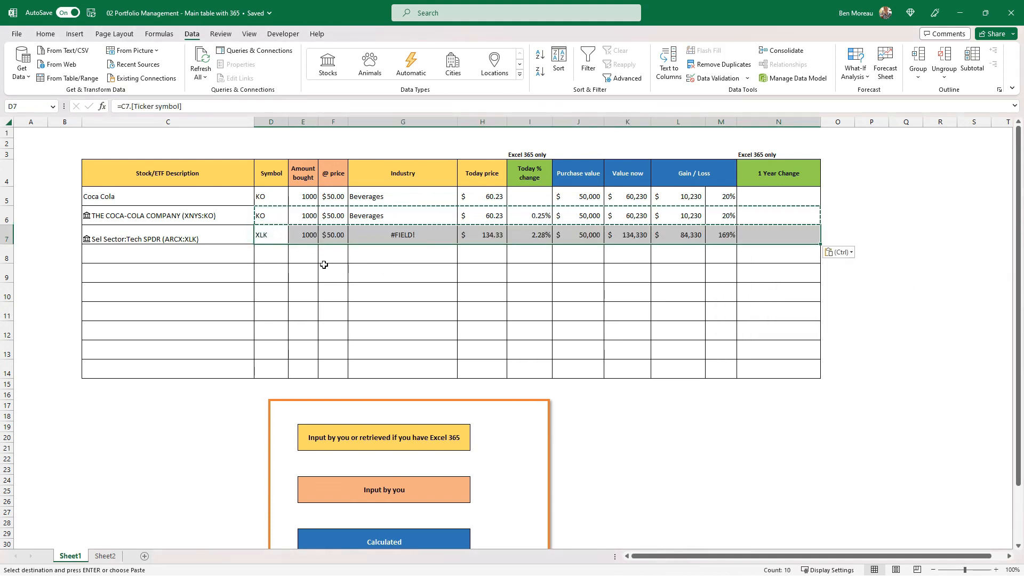
drag(268, 236, 767, 237)
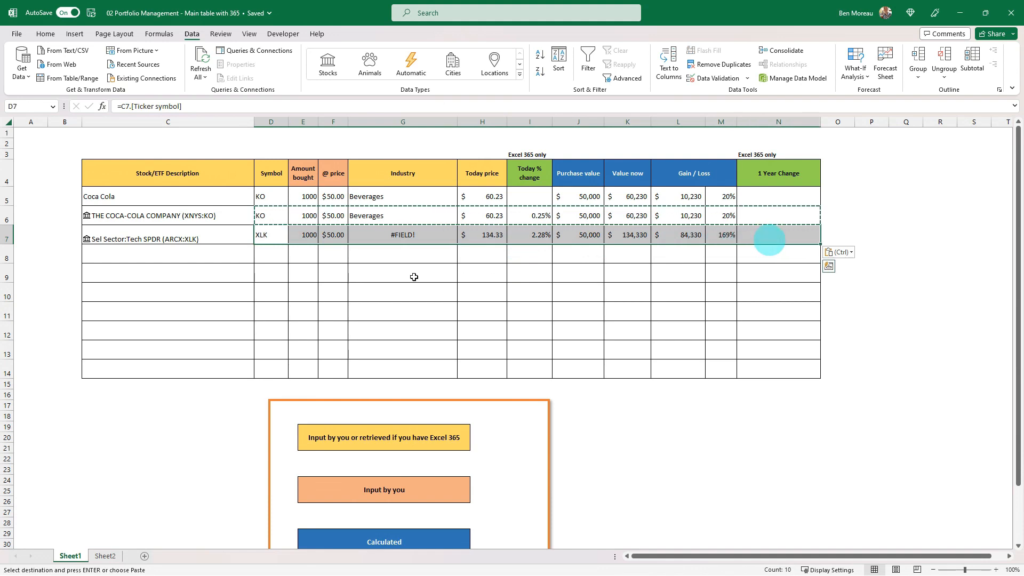
click(270, 237)
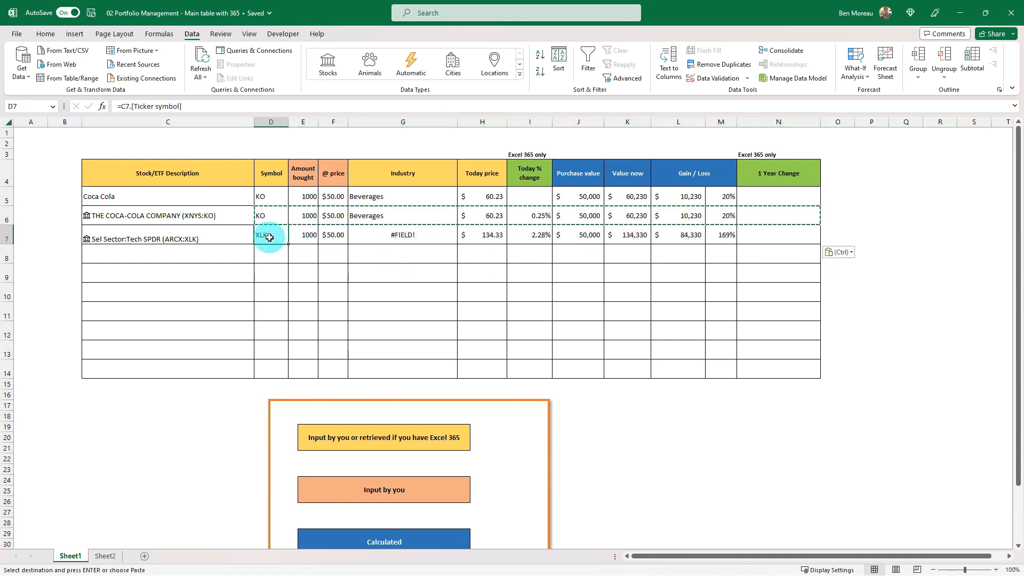
Replace the Industry formula of the XLK row in G7 with the plain text ETF.
click(206, 217)
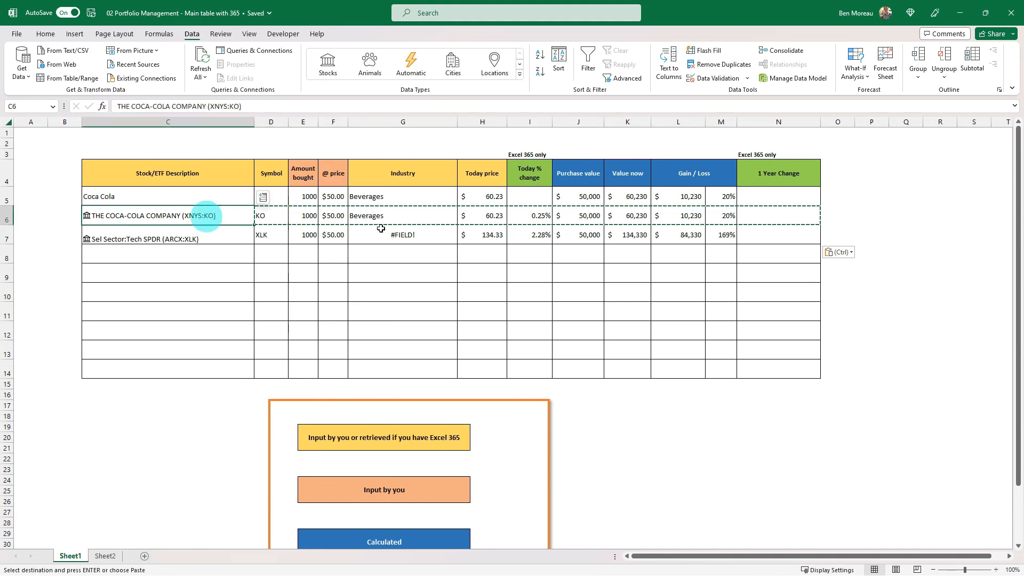
key(Right)
key(Right)
key(Right)
key(Right)
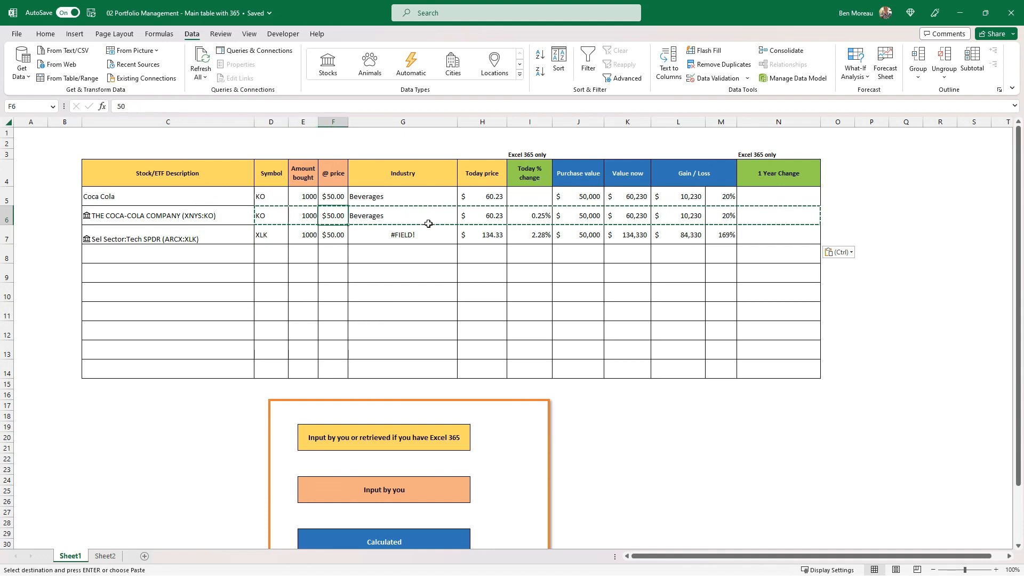
key(Down)
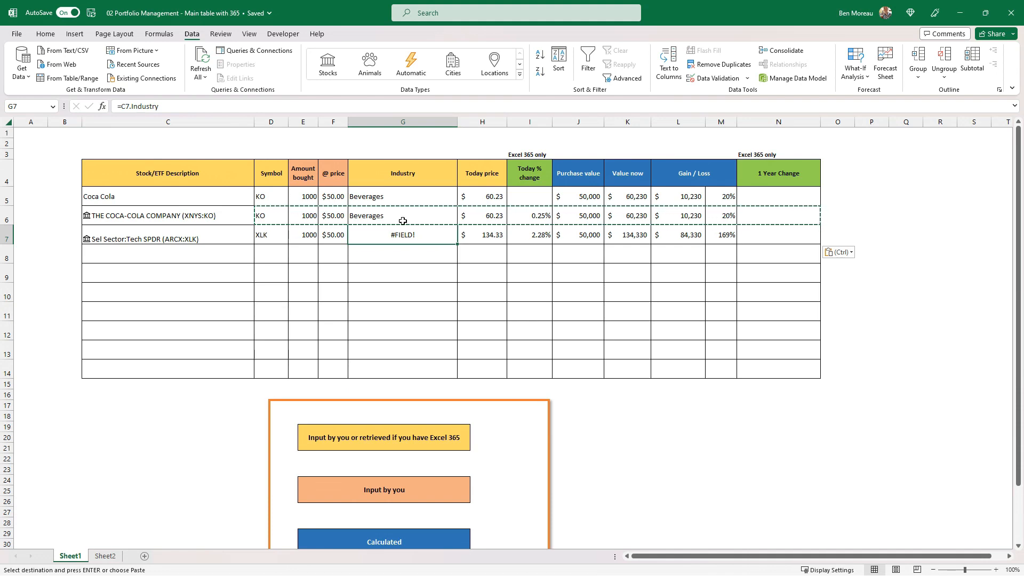
click(130, 106)
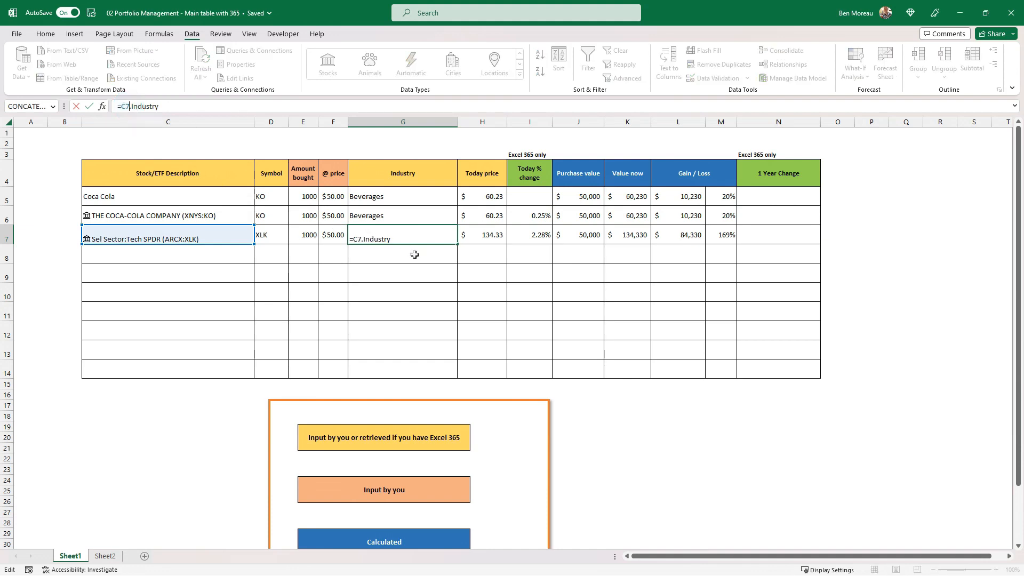
key(Escape)
key(Delete)
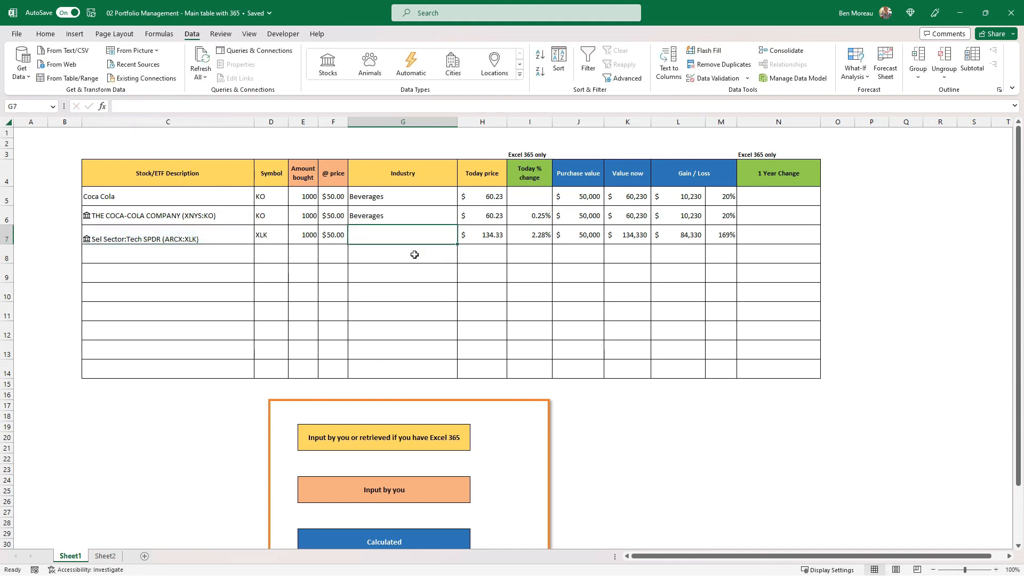
text(ET)
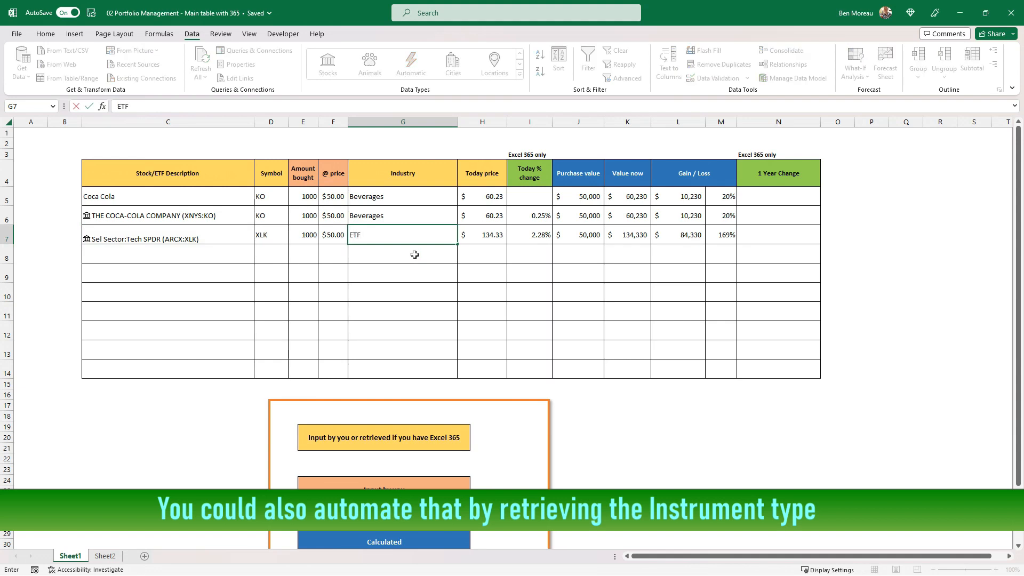
text(F)
key(Return)
key(Up)
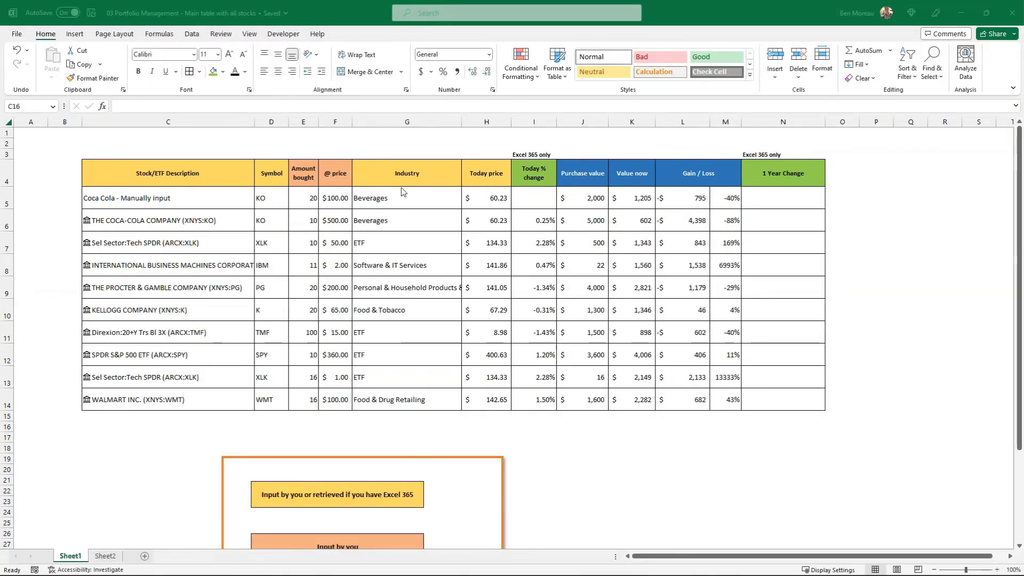
Narrow the Stock/ETF Description column and enter the heading "positive values" in R4.
drag(254, 121, 235, 120)
click(825, 194)
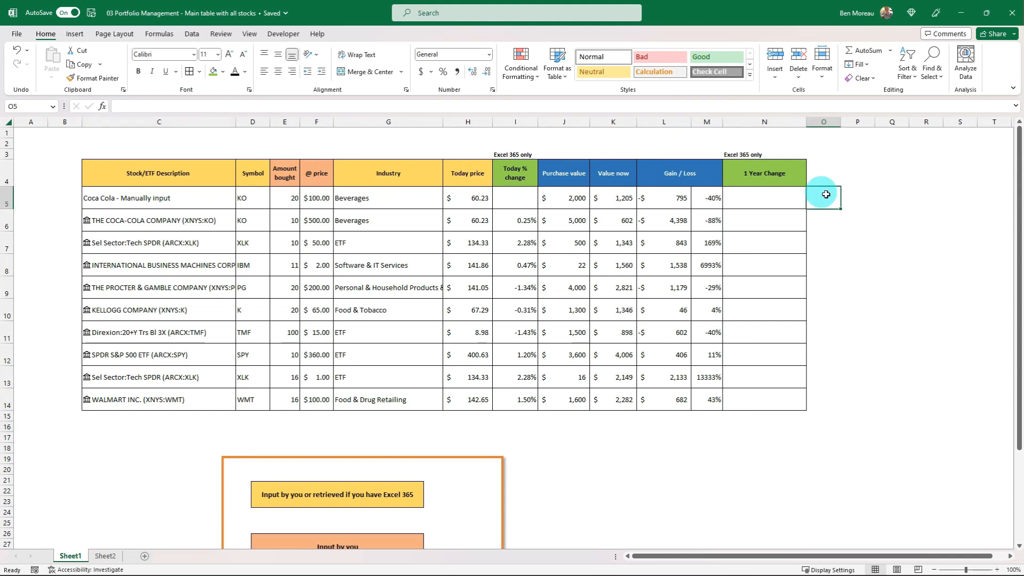
key(Right)
key(Right)
key(Right)
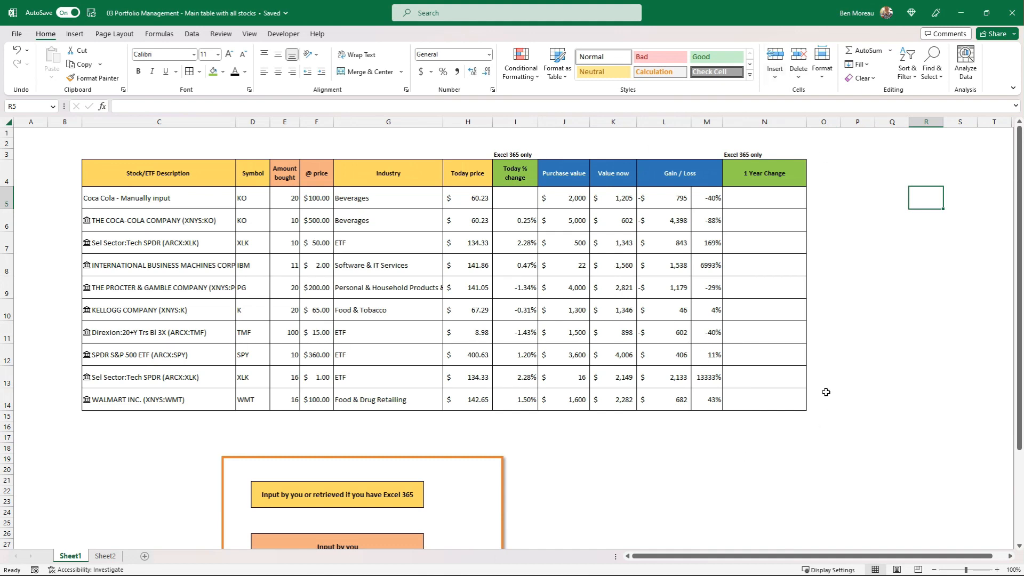
key(Up)
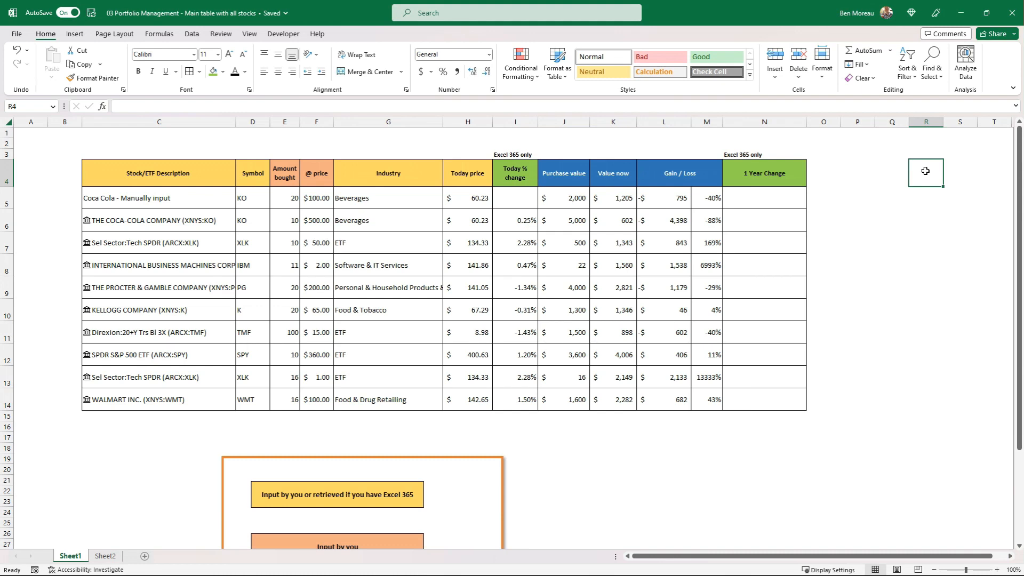
text(positiv)
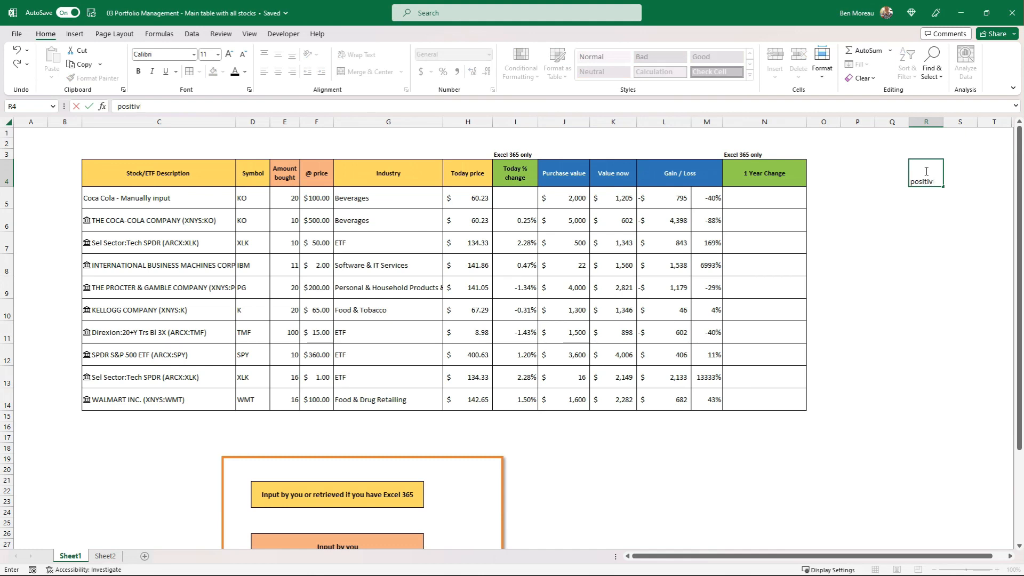
text(e values)
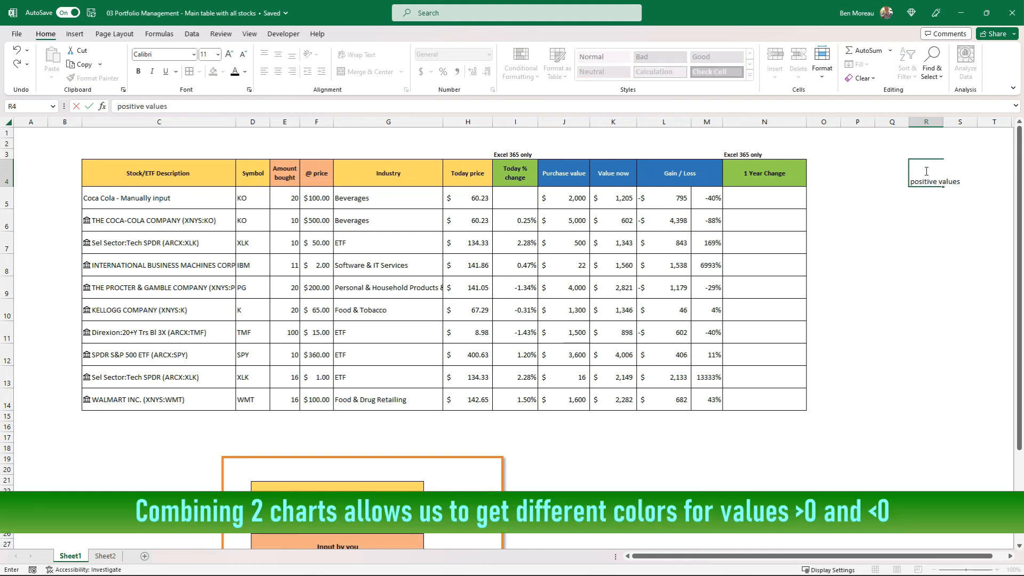
key(Tab)
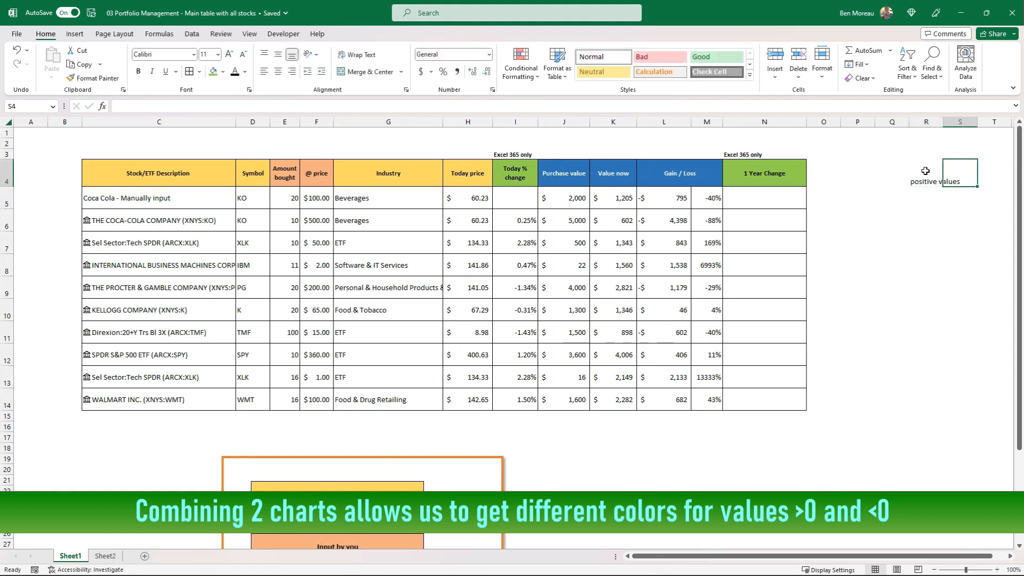
Enter the heading "negative values" in S4 and wrap the text of both headings in R4:S4.
text(negative values)
key(Return)
key(Up)
key(Left)
key(shift+Right)
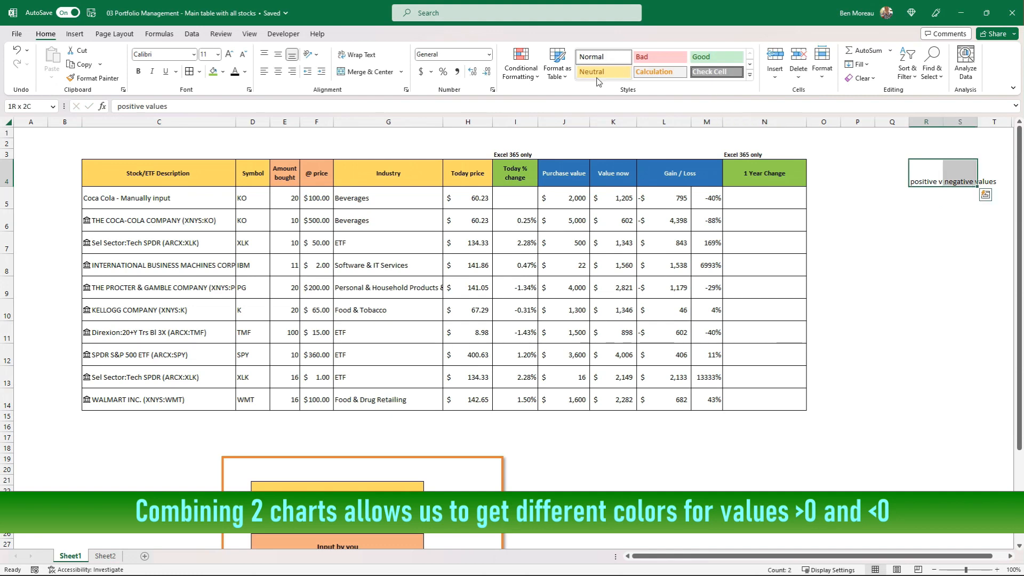
click(356, 54)
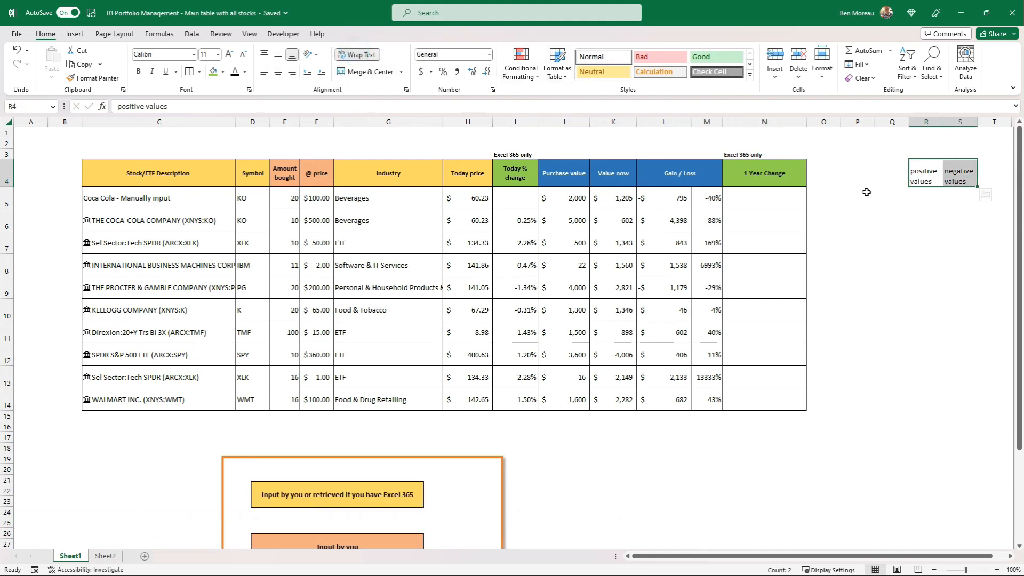
Enter the formula =IF(L5>0,L5,0) in R5 to return only a positive Gain / Loss amount.
click(917, 200)
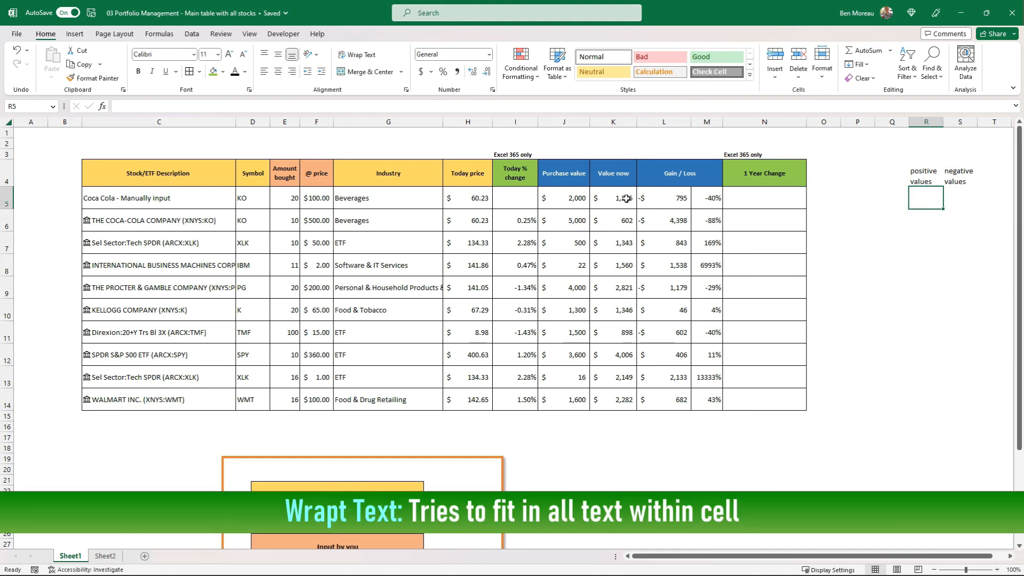
click(662, 196)
drag(663, 197, 660, 413)
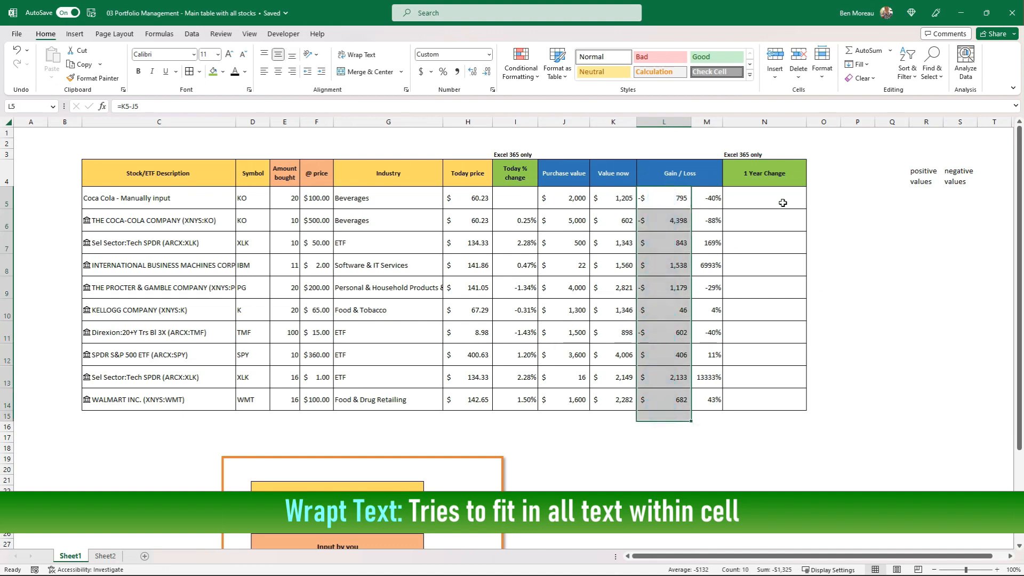
click(928, 195)
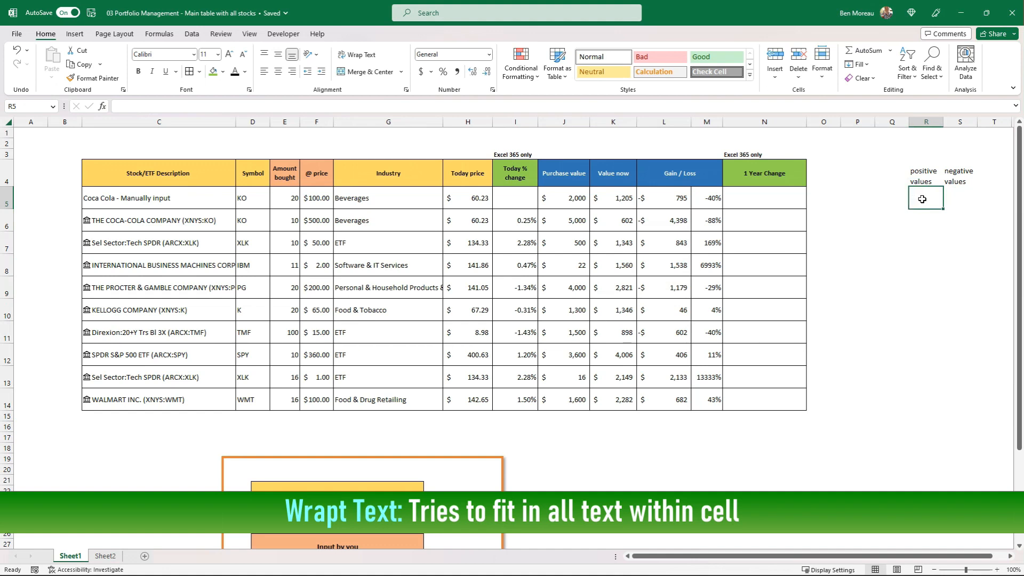
text(=if()
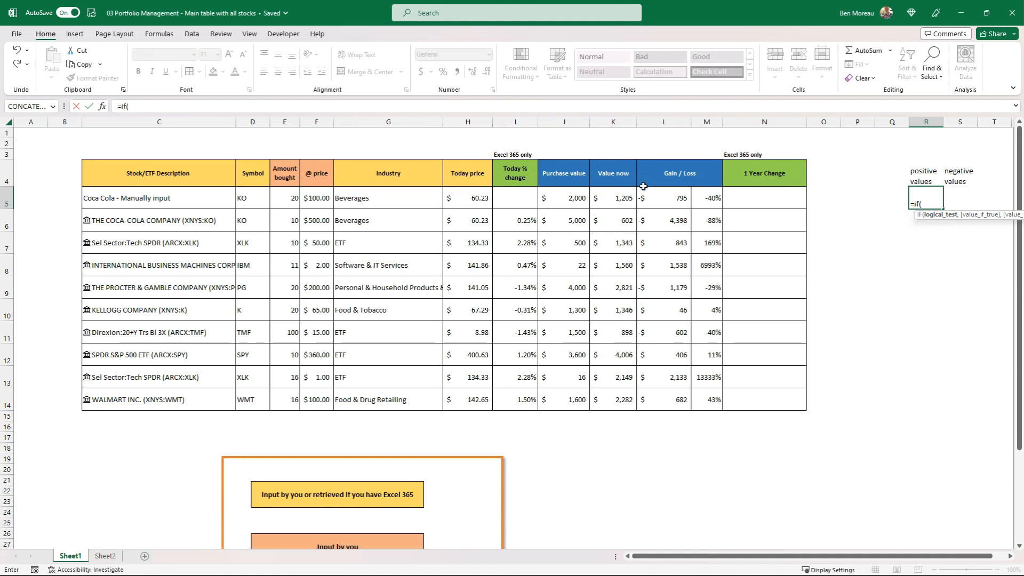
click(664, 199)
text(>0,)
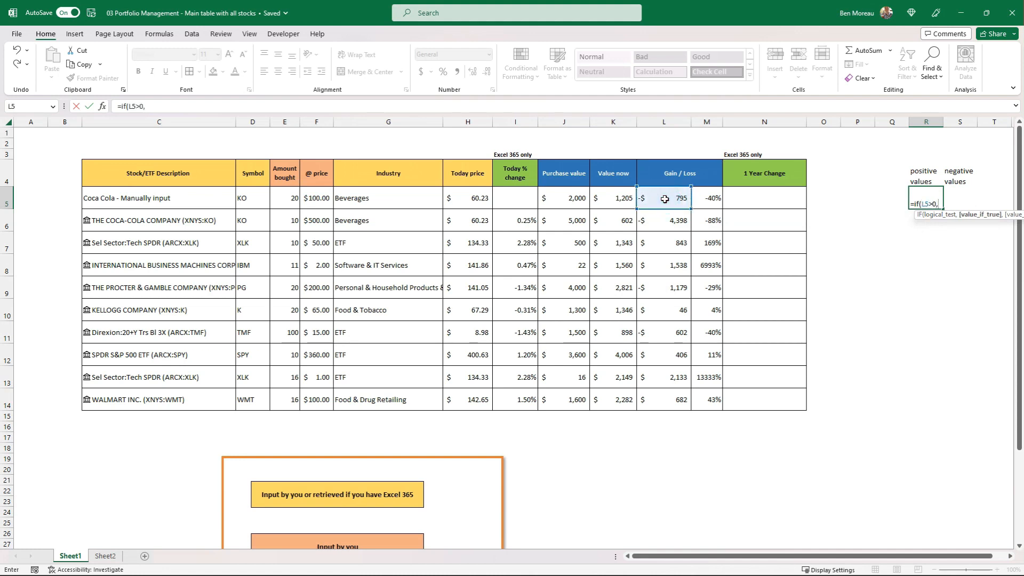
click(665, 199)
text(,0))
key(Return)
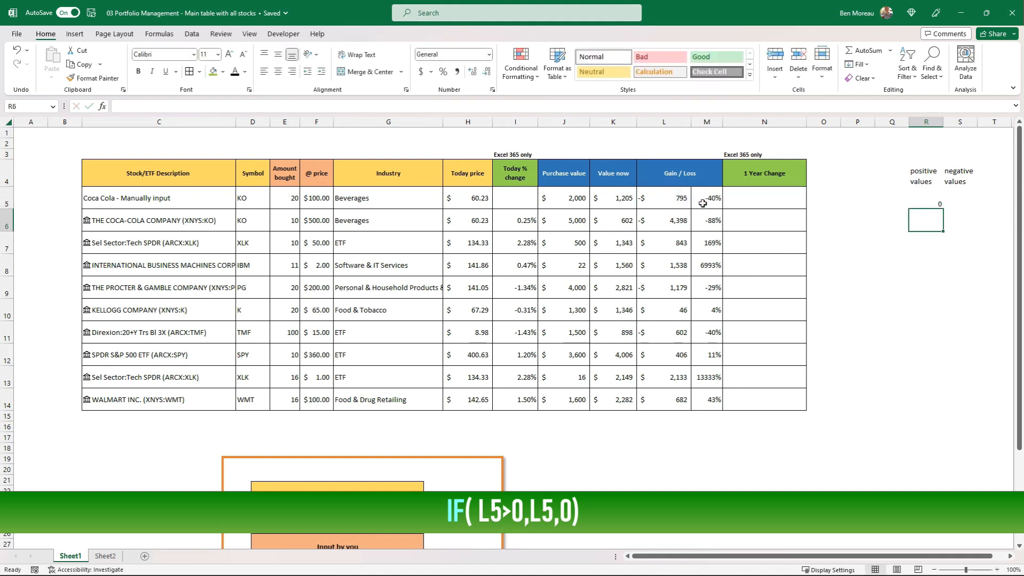
Center R5 horizontally and vertically and fill its formula down through R14.
click(919, 193)
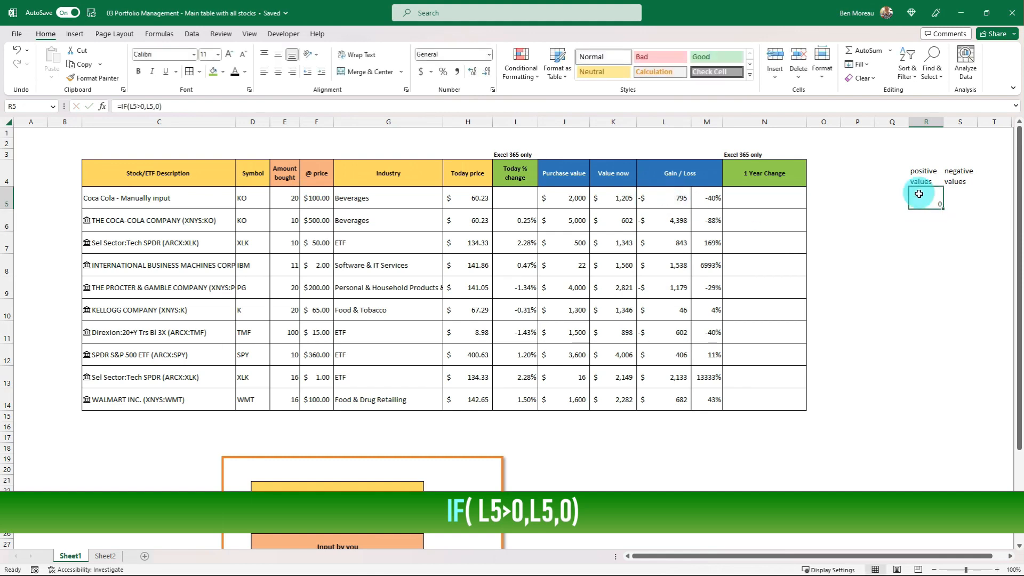
click(277, 54)
click(278, 71)
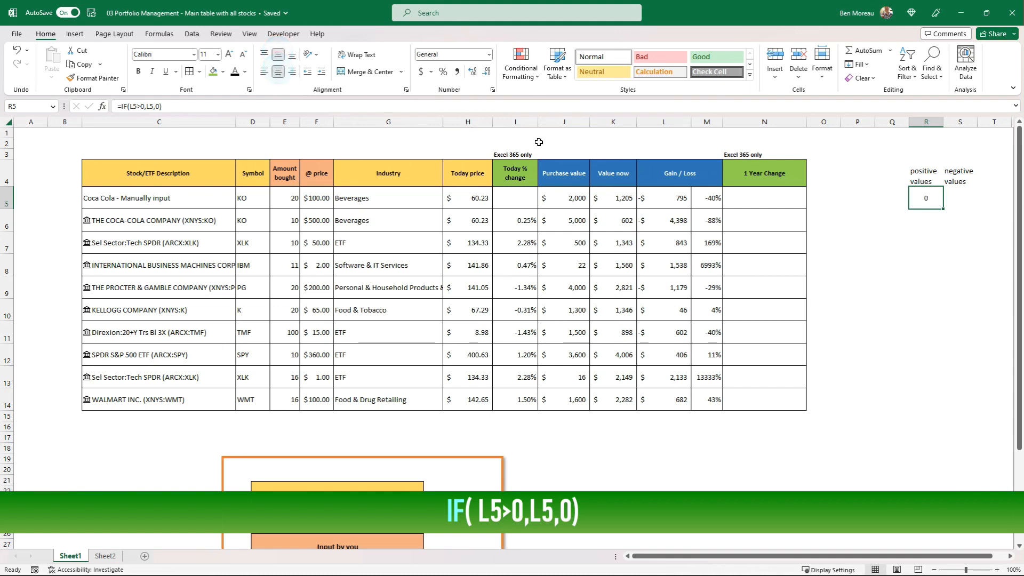
drag(943, 208, 944, 409)
drag(926, 287, 934, 189)
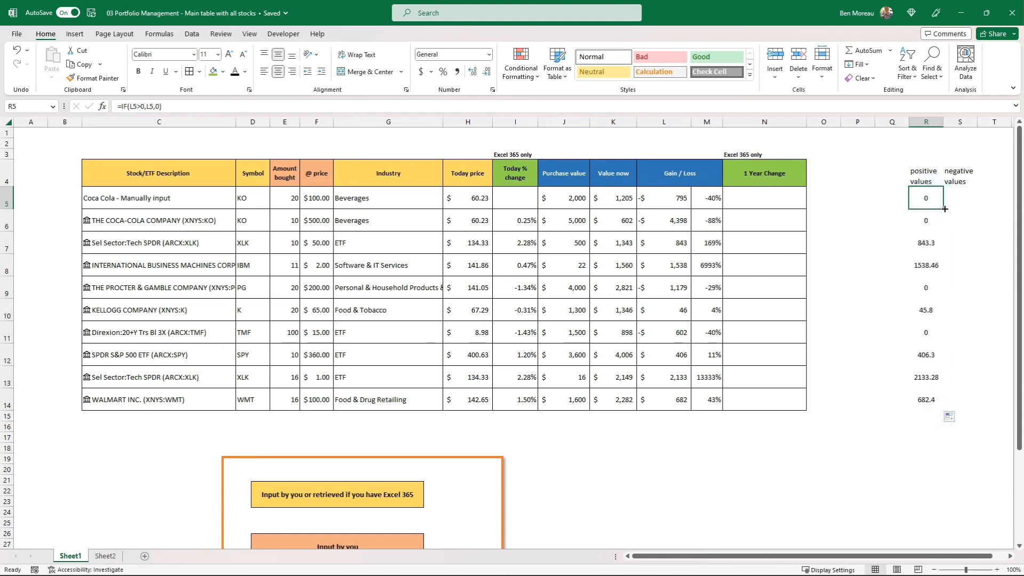
drag(944, 209, 944, 407)
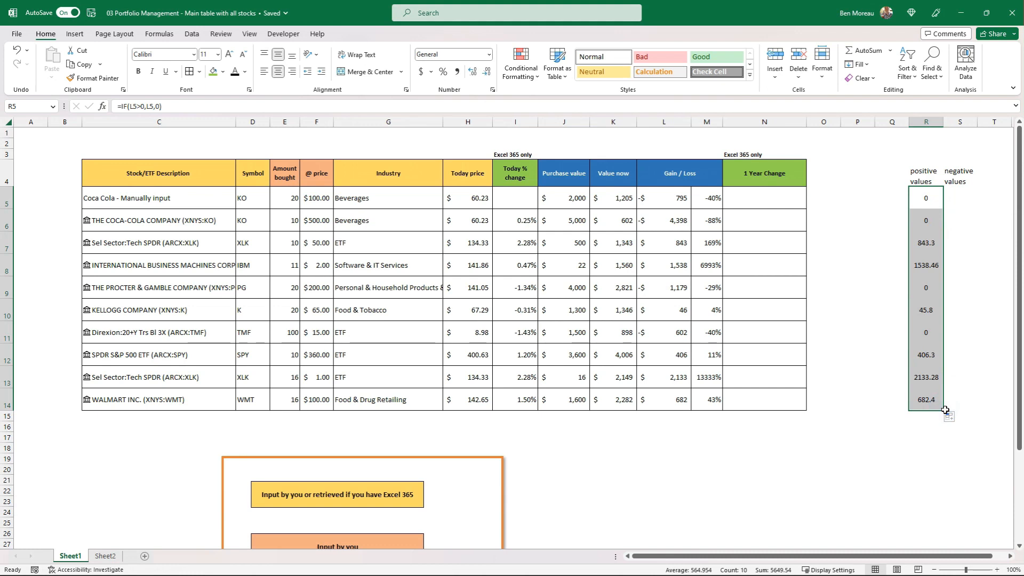
Compare the positive values column with the Gain / Loss amounts in L7:L10.
click(918, 198)
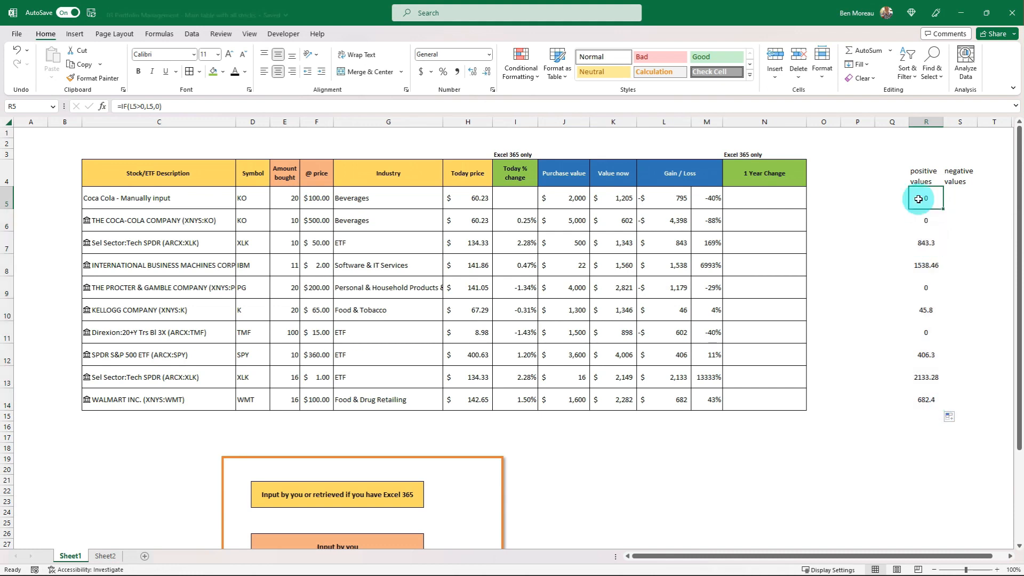
click(681, 245)
click(677, 262)
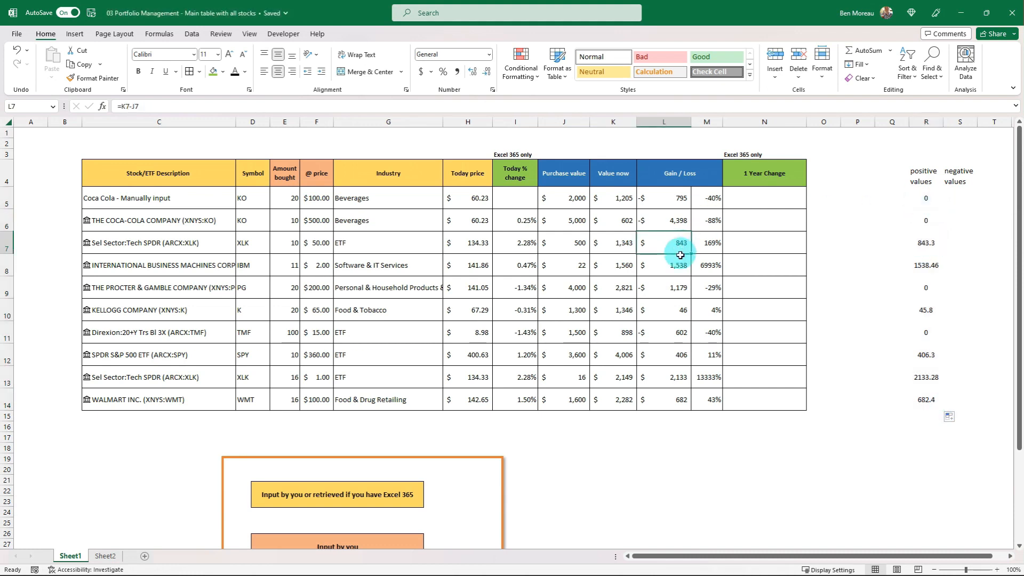
click(679, 288)
click(684, 309)
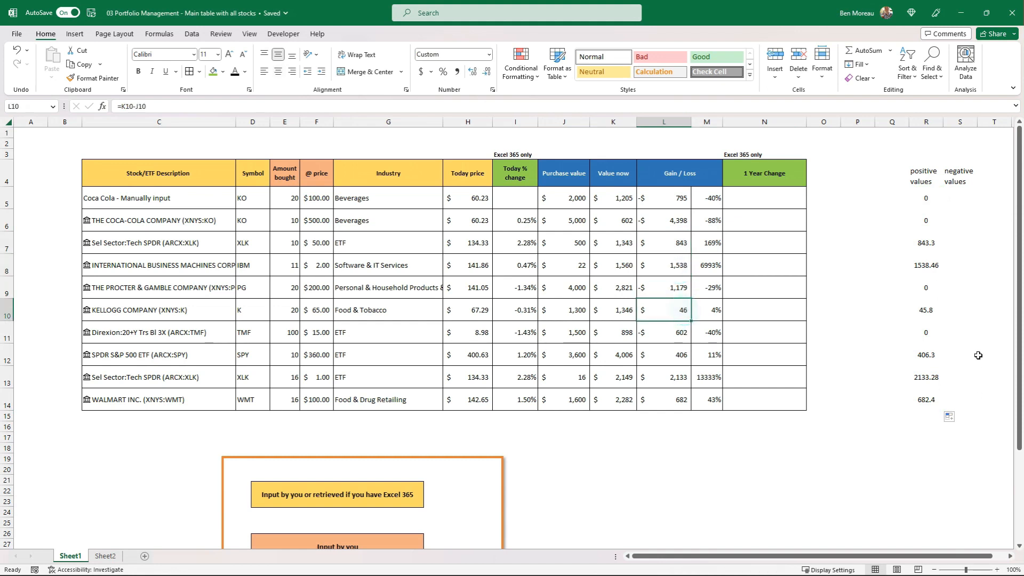
click(926, 205)
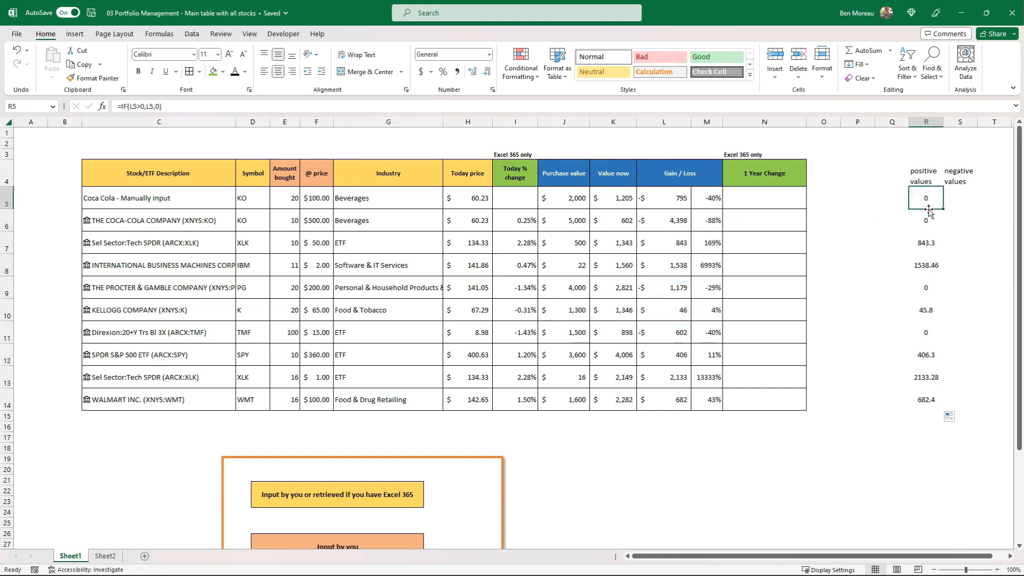
Enter the formula =IF(L5<0,L5,0) in S5 to return only a negative Gain / Loss amount.
click(951, 199)
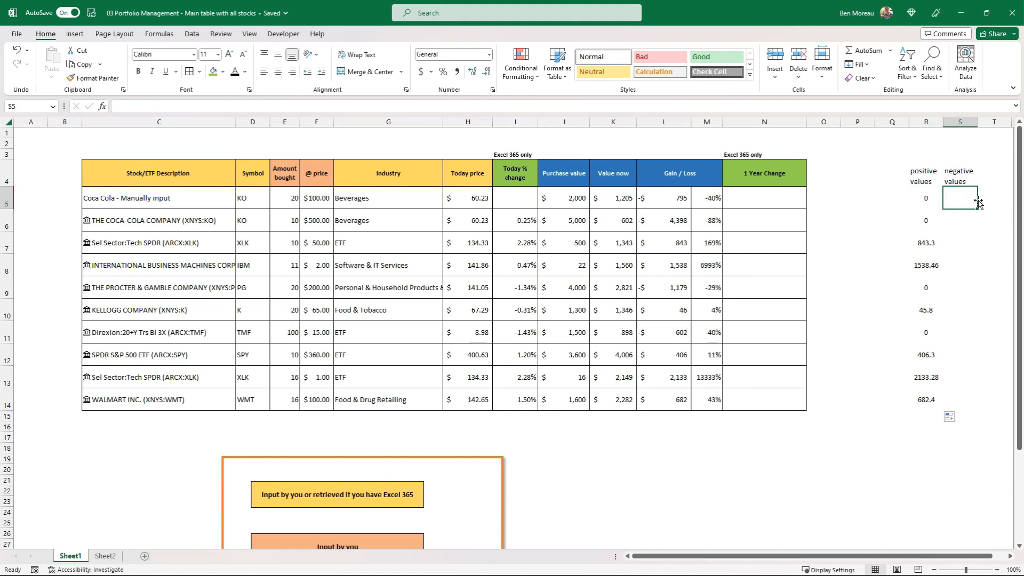
text(=if()
key(Left)
key(Left)
key(Left)
key(Left)
key(Left)
key(Left)
key(Left)
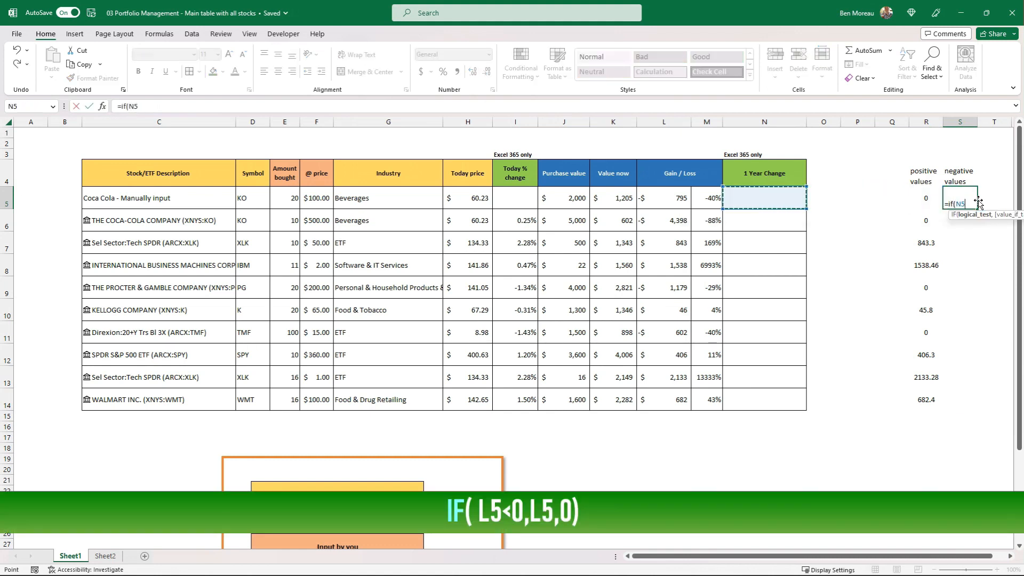
text(<0,)
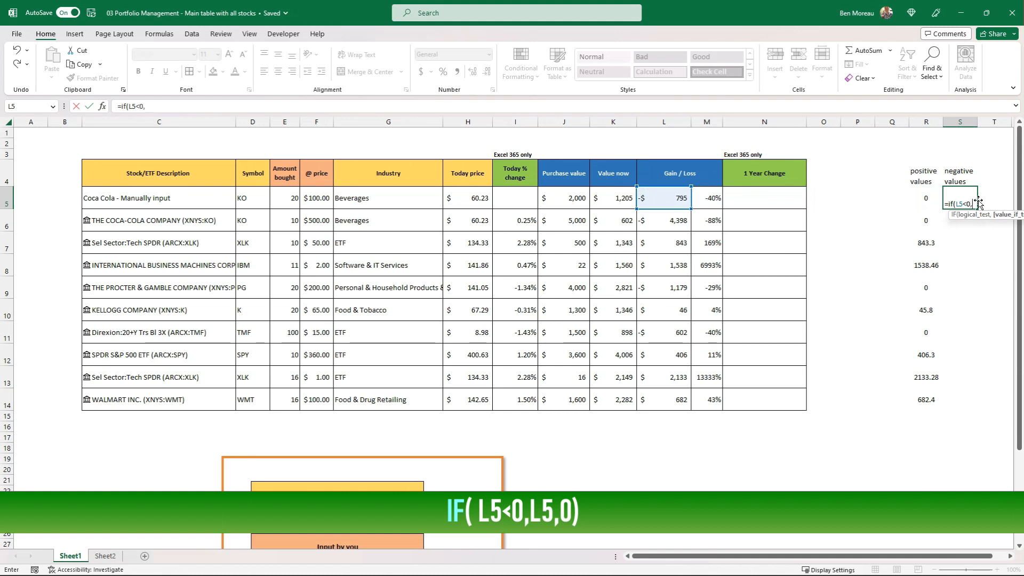
click(671, 201)
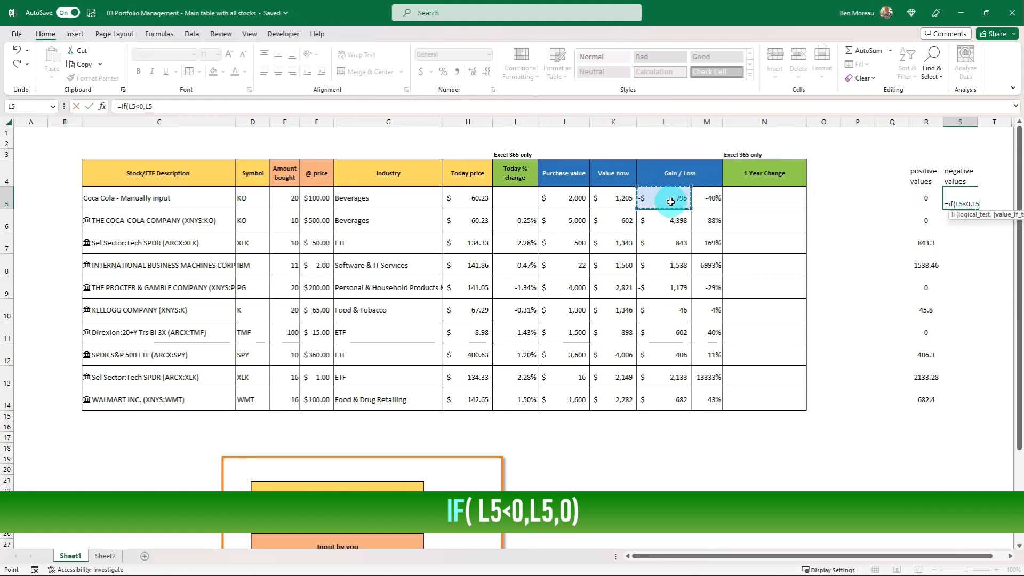
text(,)
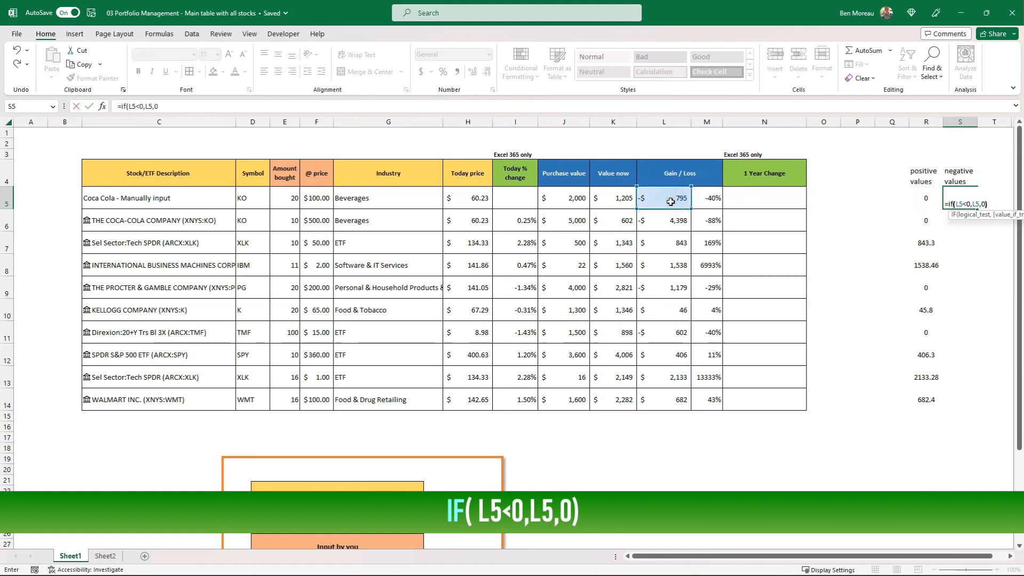
text(0))
key(Return)
click(958, 197)
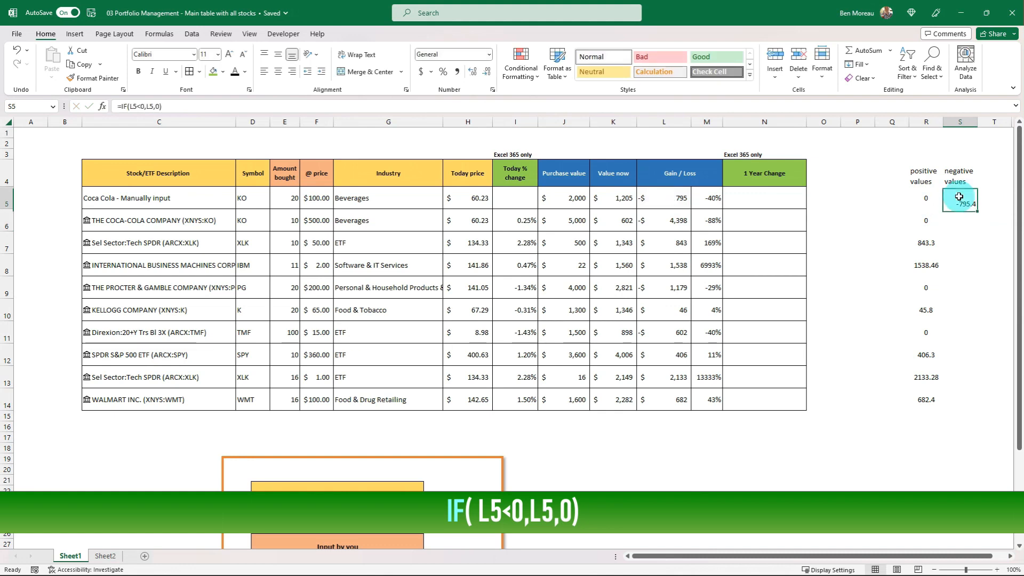
Fill the S5 formula down through S14 and format R4:S14 with all borders and centered horizontal and vertical alignment.
drag(977, 208, 964, 406)
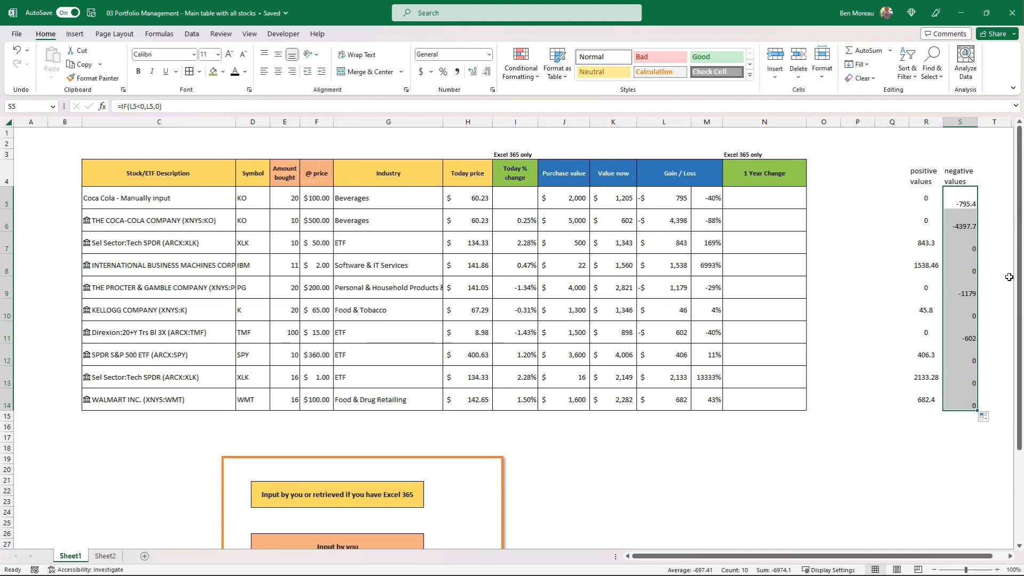
drag(919, 171, 949, 403)
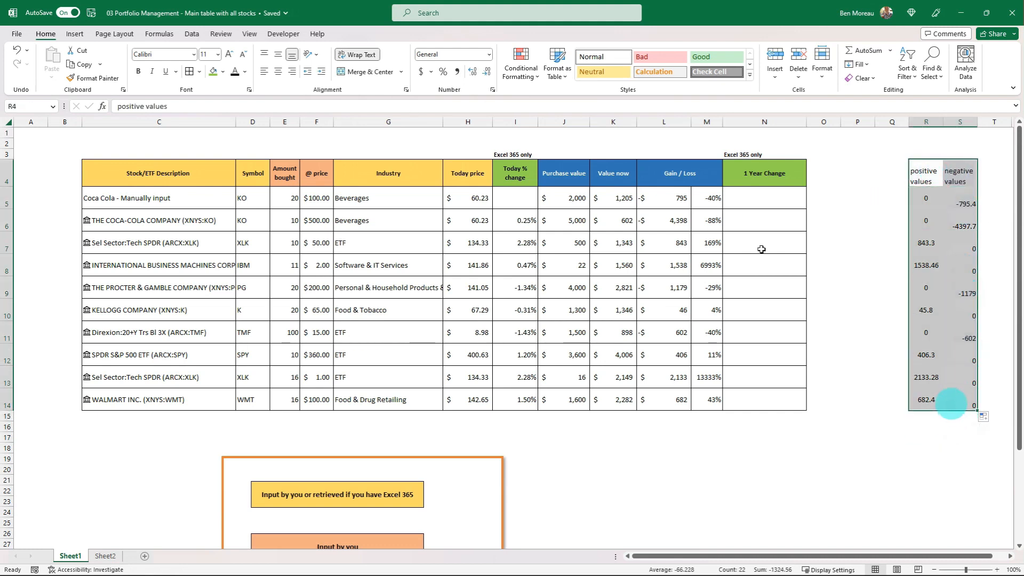
click(189, 70)
click(278, 54)
click(278, 71)
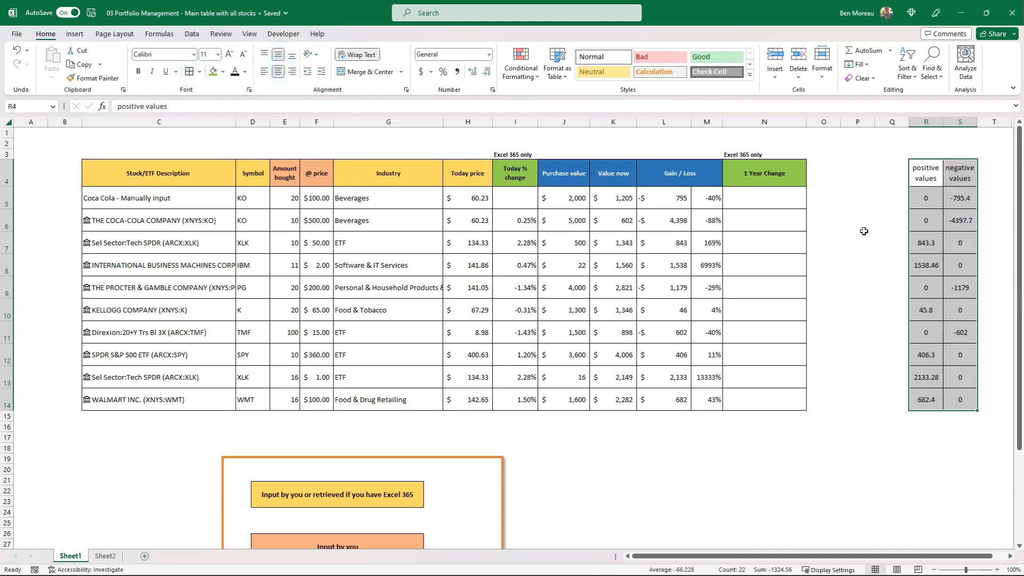
Copy the accounting number format of the Gain / Loss amount in L5 onto the helper values in R5:S14.
click(934, 200)
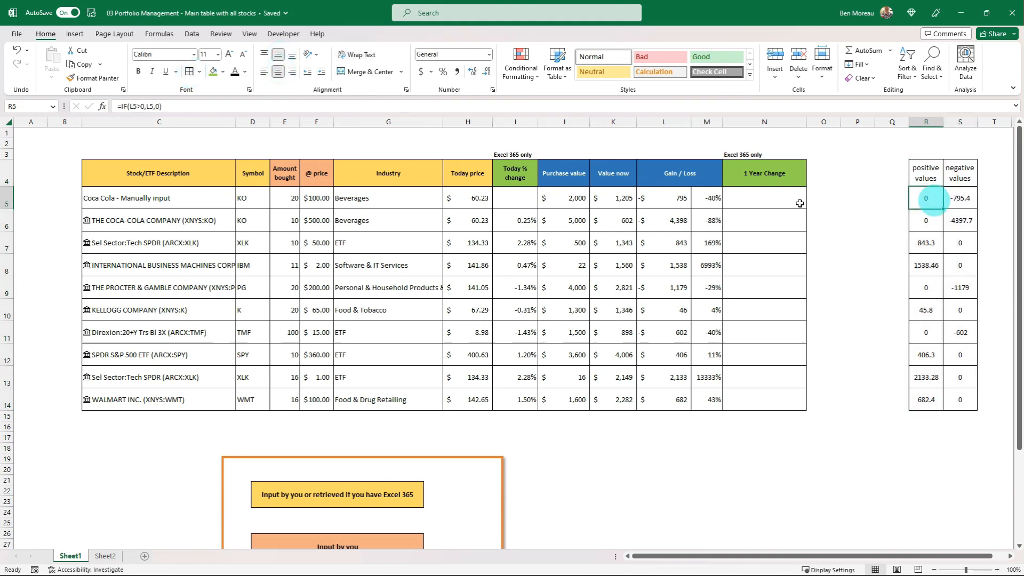
click(673, 201)
click(93, 78)
mouse_move(925, 198)
mouse_down()
mouse_move(959, 307)
mouse_move(951, 396)
mouse_up()
click(955, 423)
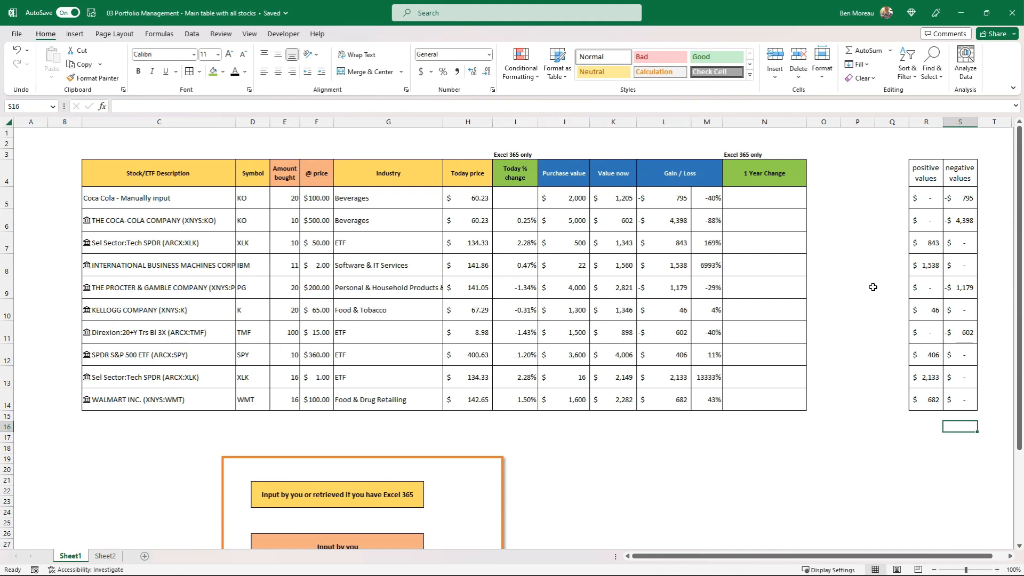
Insert a 2-D Clustered Column chart from the Symbol range D4:D14 and positive values R4:R14, and reposition it over the table.
click(252, 178)
drag(252, 179, 245, 395)
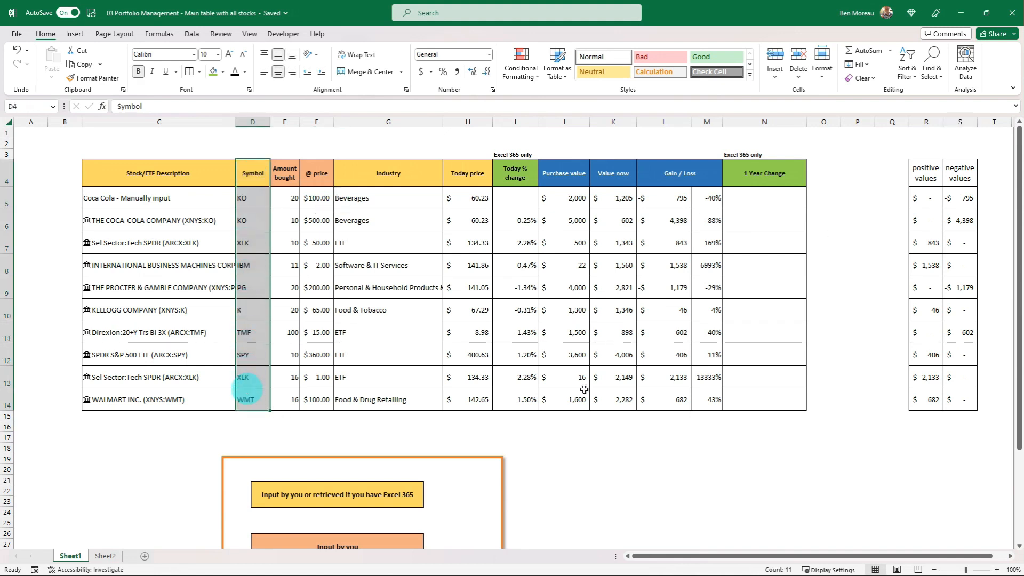
drag(924, 176, 914, 402)
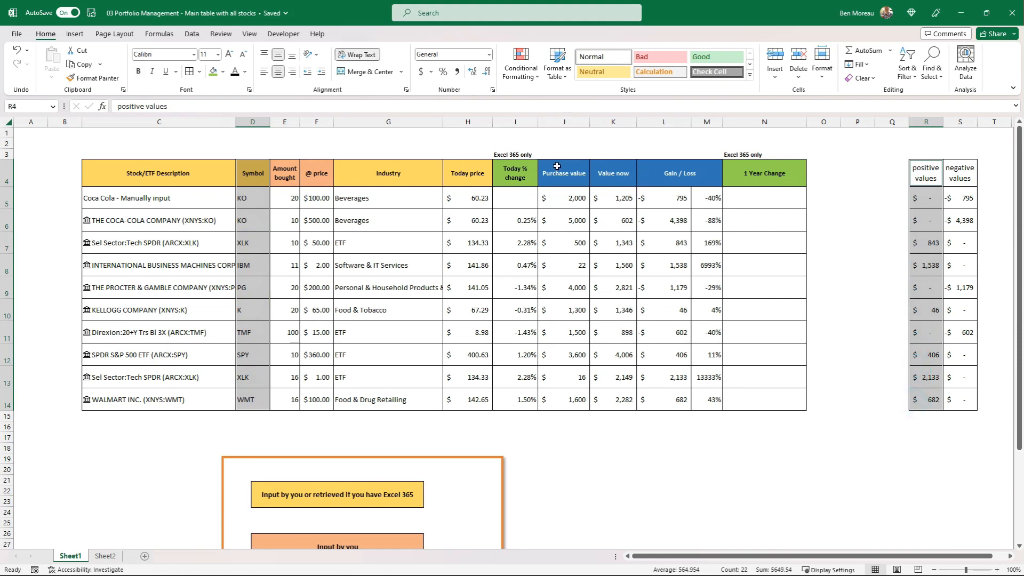
click(75, 35)
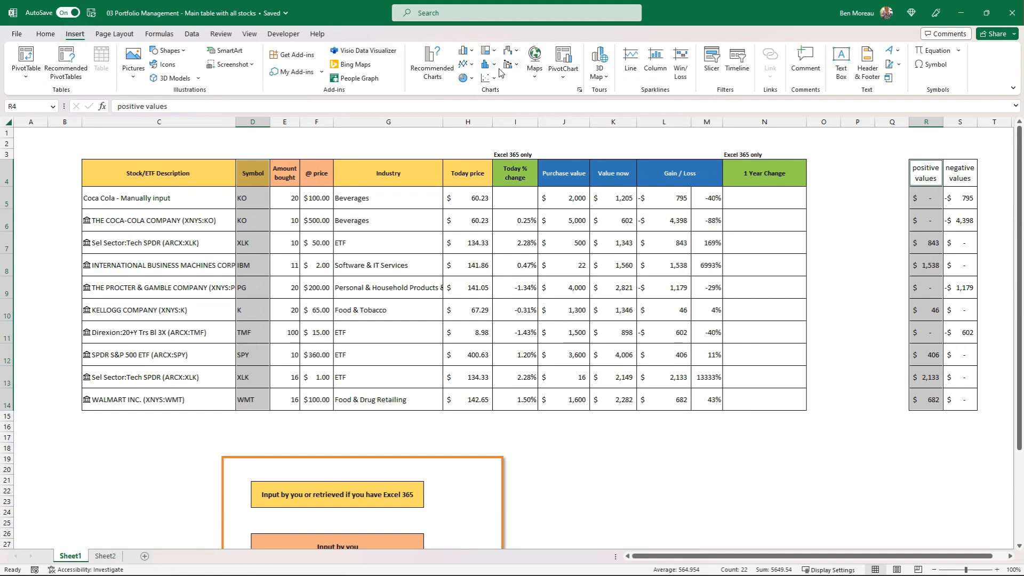
click(496, 67)
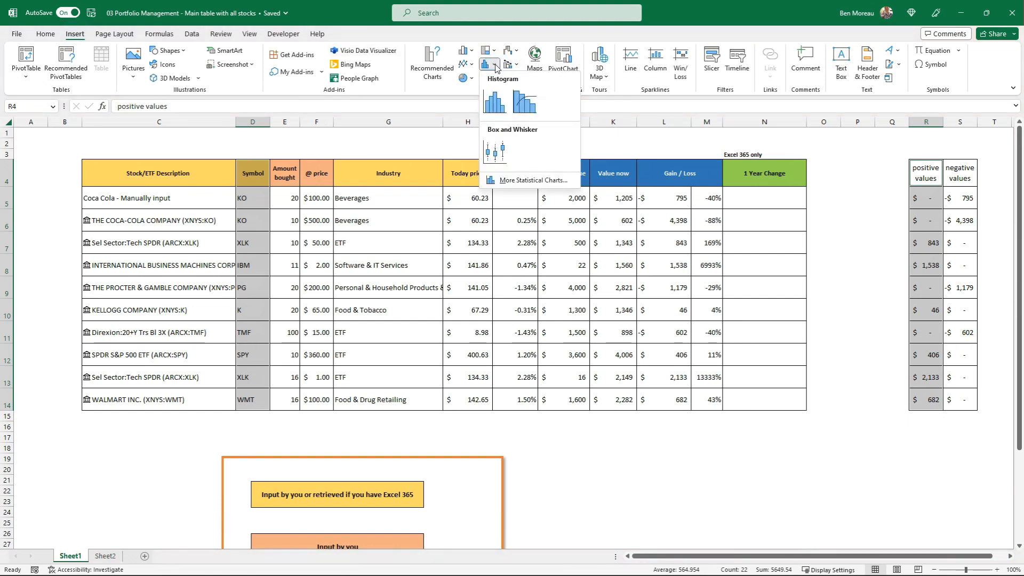
click(474, 55)
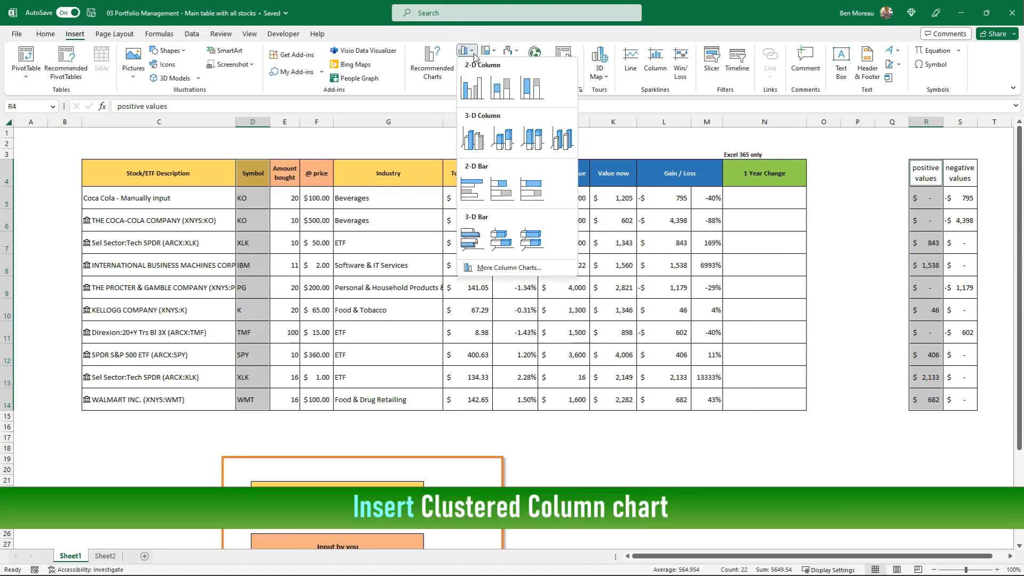
click(472, 87)
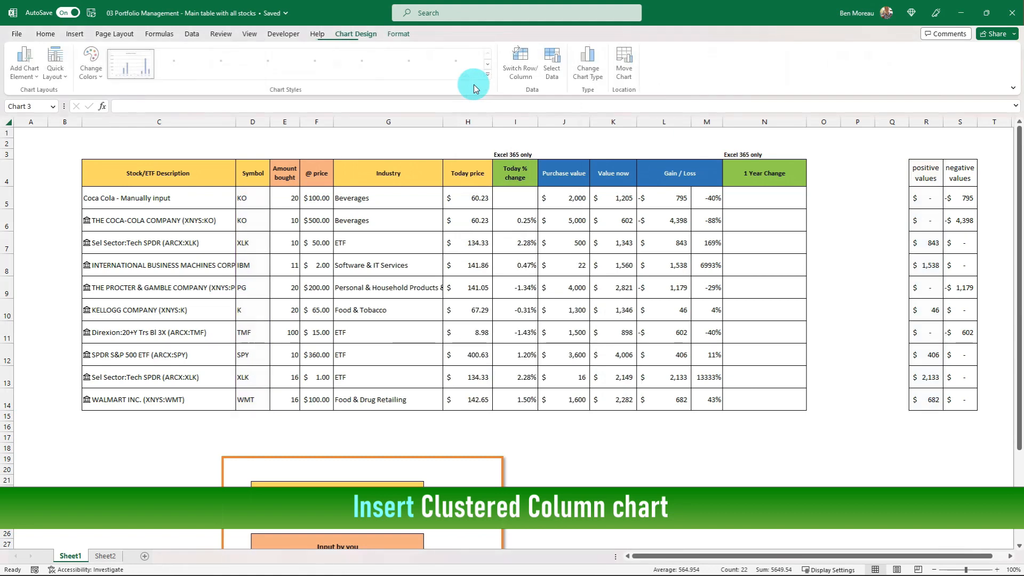
drag(643, 320, 697, 294)
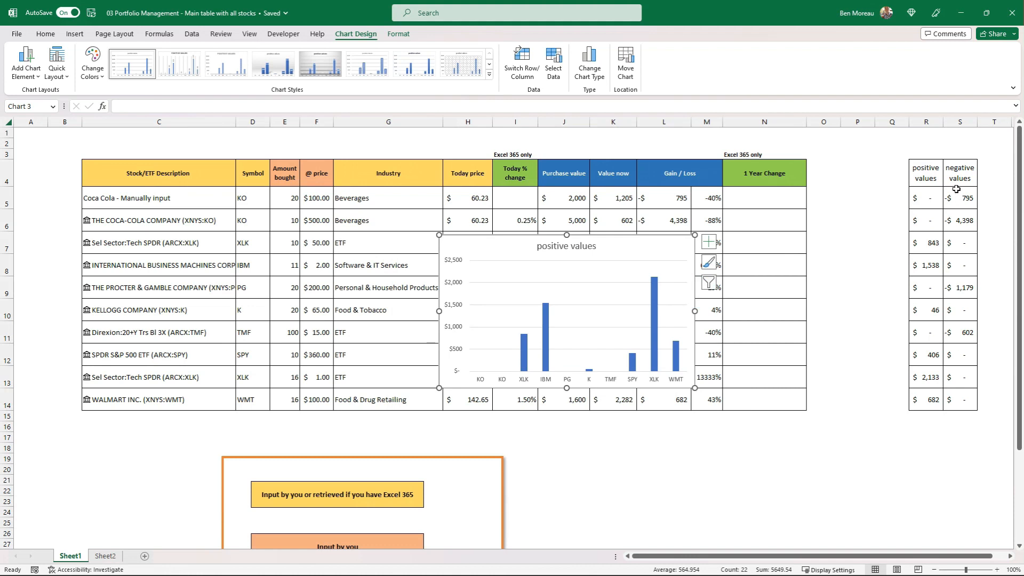
Add the negative values range S4:S14 to the column chart as a second series by copying it in, and enlarge the chart.
drag(959, 178, 958, 398)
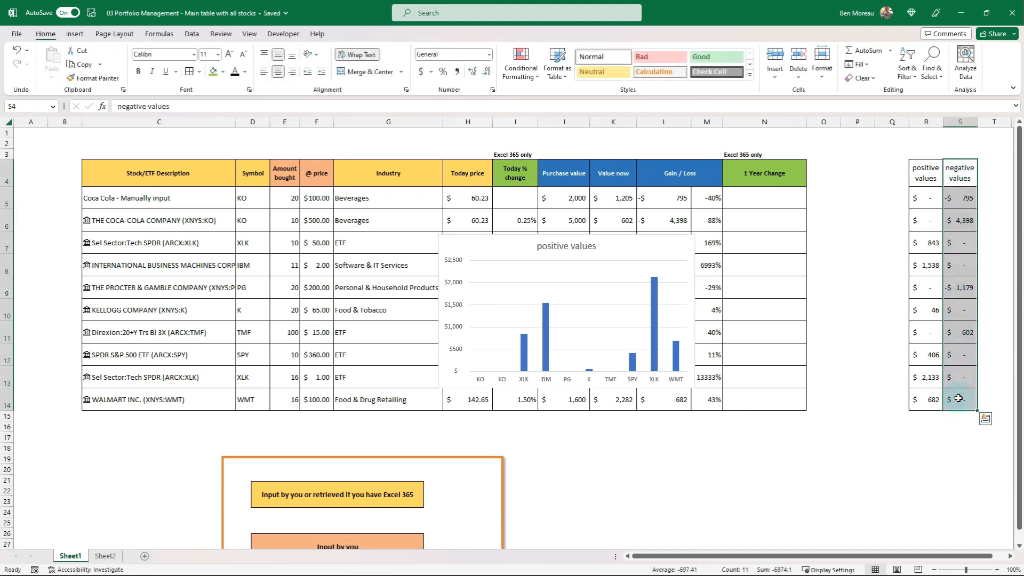
key(ctrl+c)
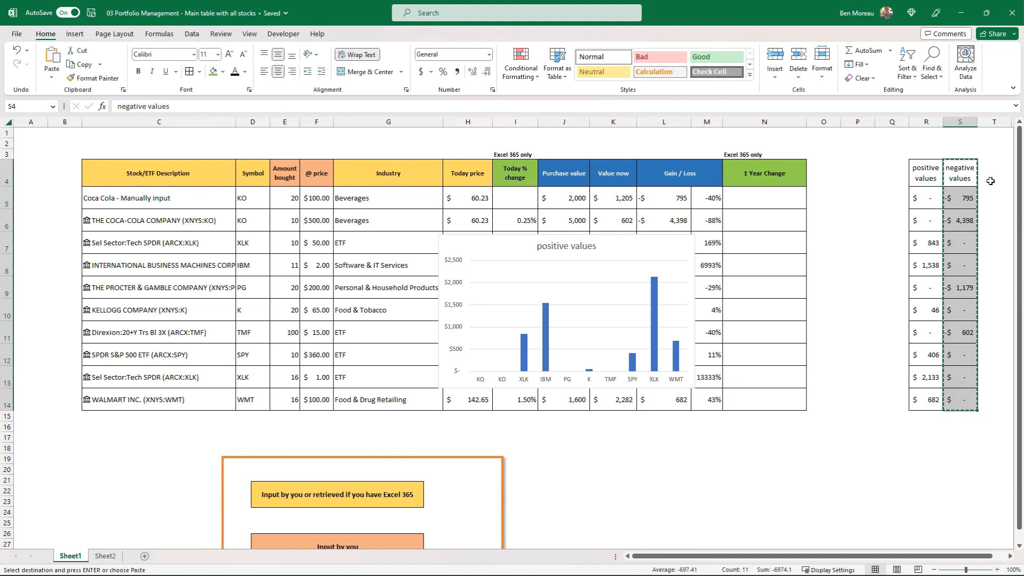
click(584, 301)
click(557, 294)
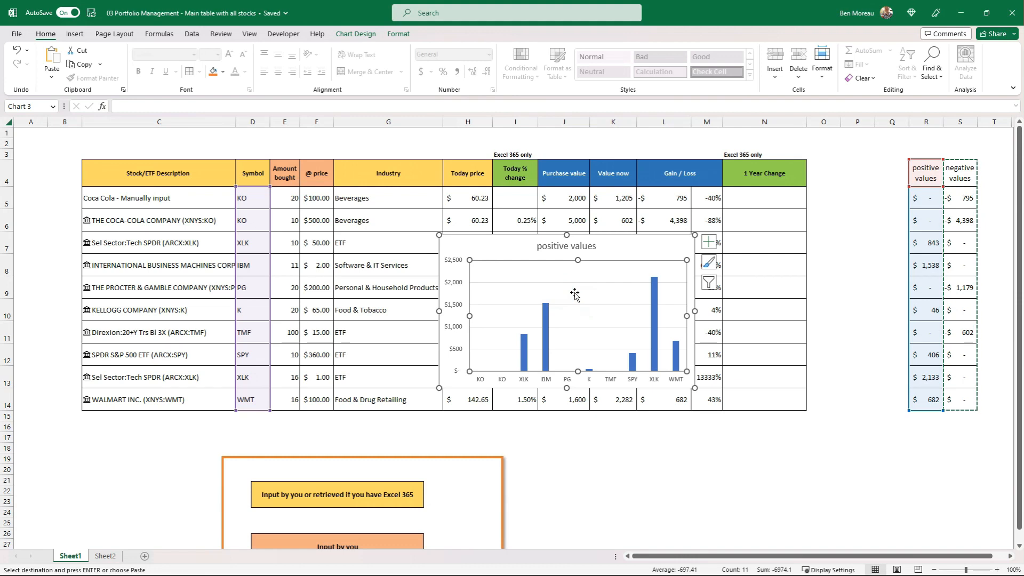
key(ctrl+v)
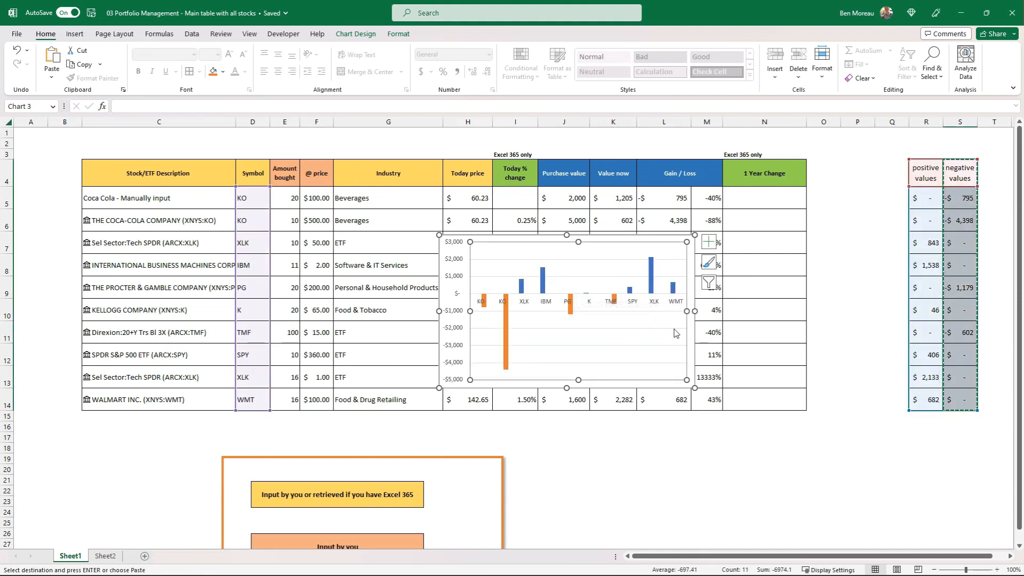
drag(694, 389, 761, 426)
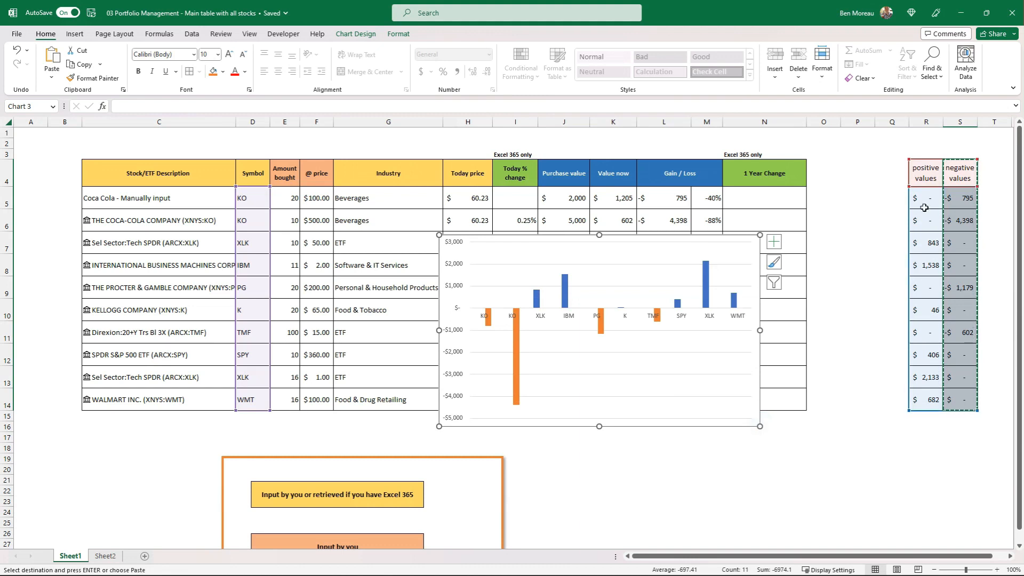
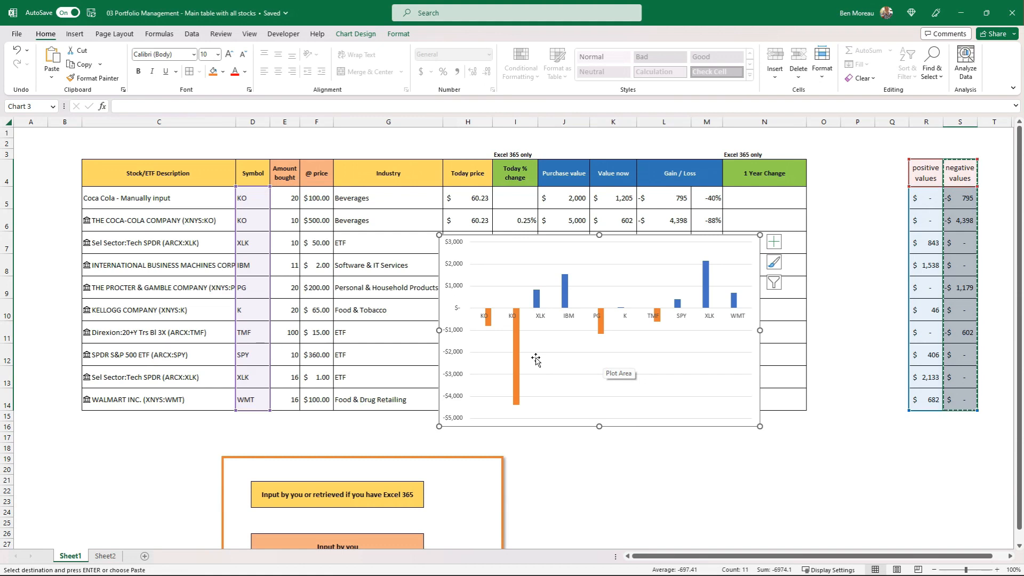
Move the column chart over the lower part of columns K to S, leaving the purchase inputs visible.
drag(667, 427, 757, 446)
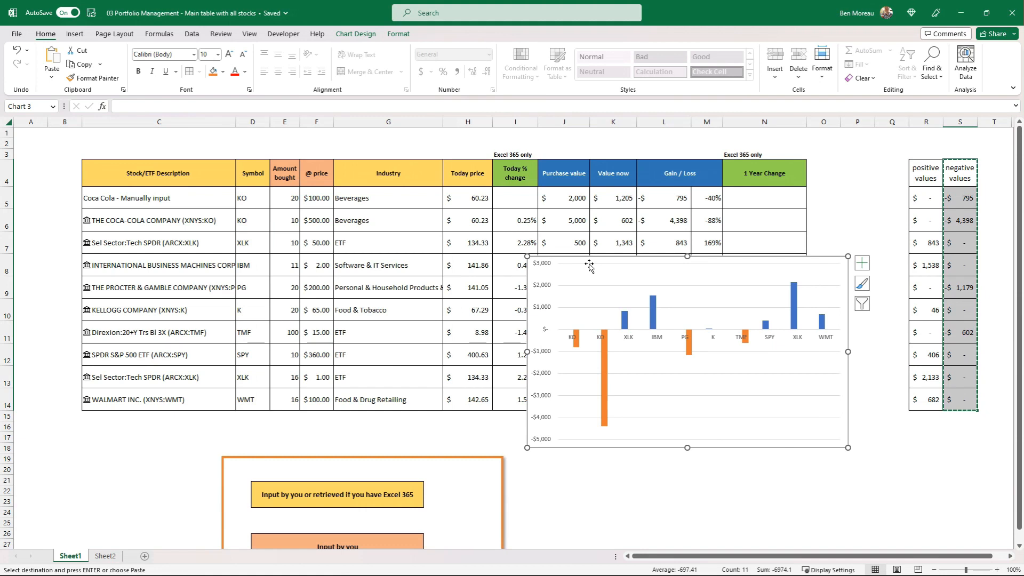
drag(589, 256, 775, 295)
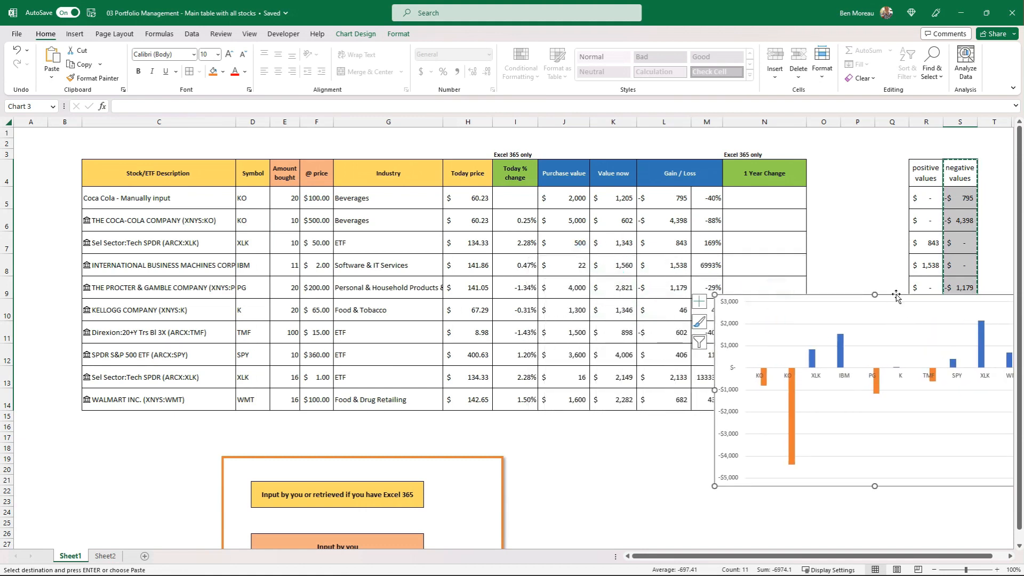
drag(895, 297, 813, 281)
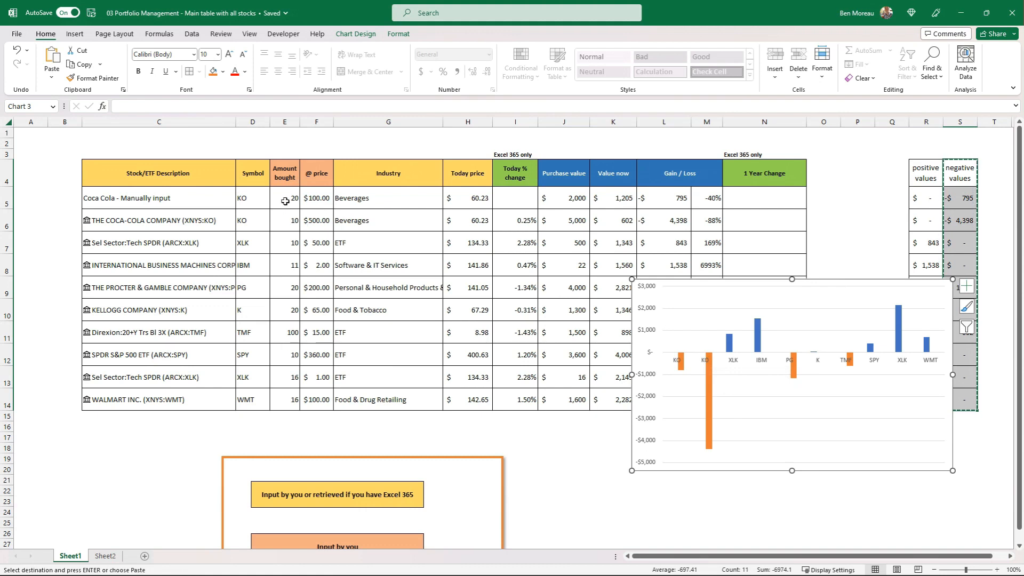
Set the manually entered Coca Cola row to an amount of 10 in E5 and a price of $500 in F5.
click(313, 200)
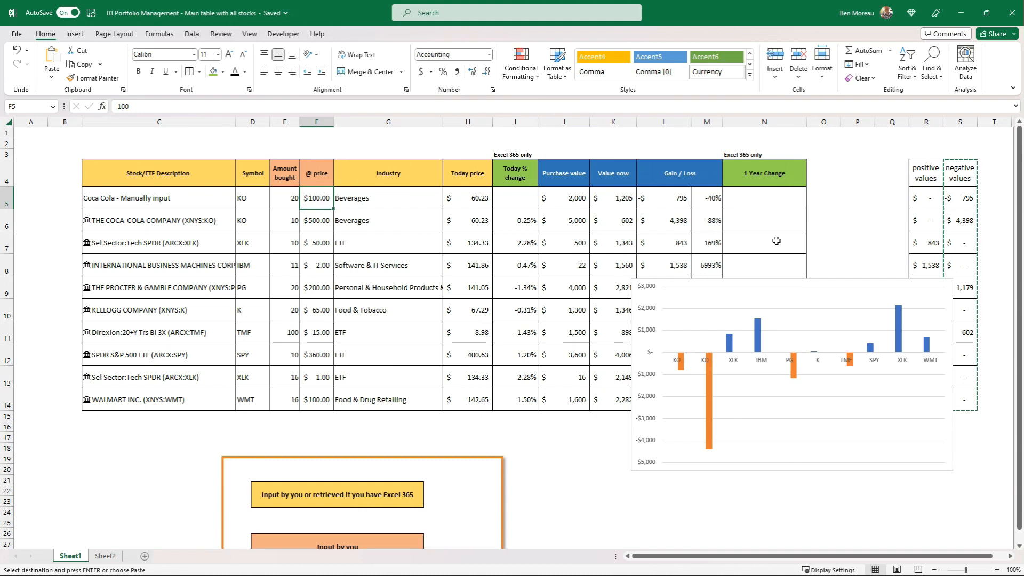
text(500)
key(ctrl+Return)
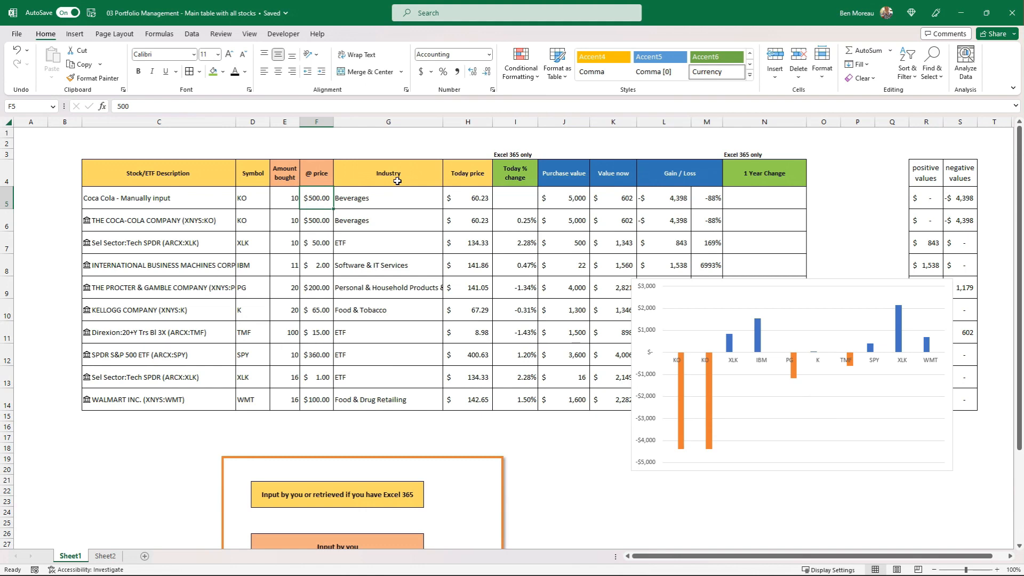
Set the @ price of both Coca Cola rows, F5 and F6, to $100.
text(100)
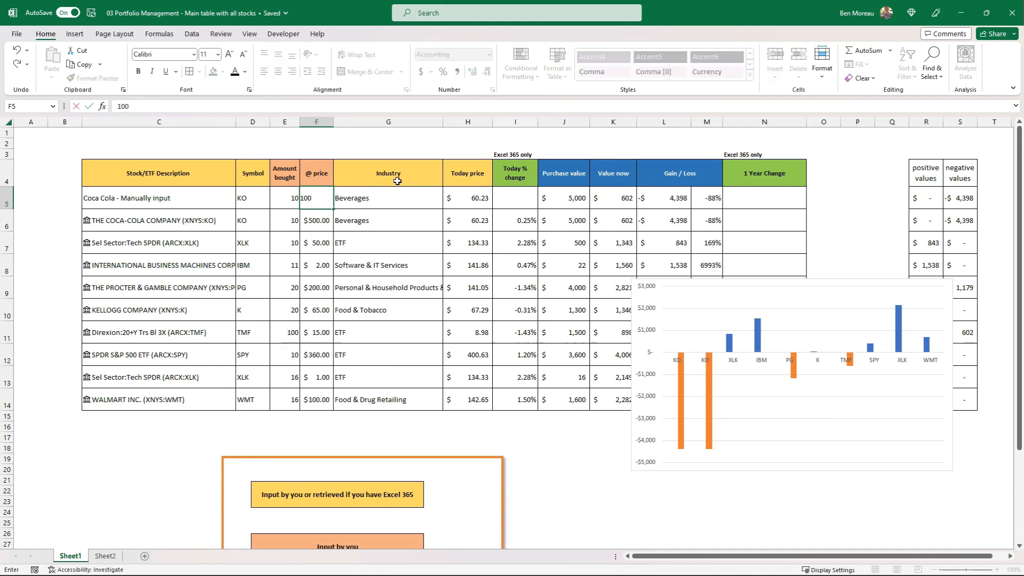
key(Return)
text(100)
key(Tab)
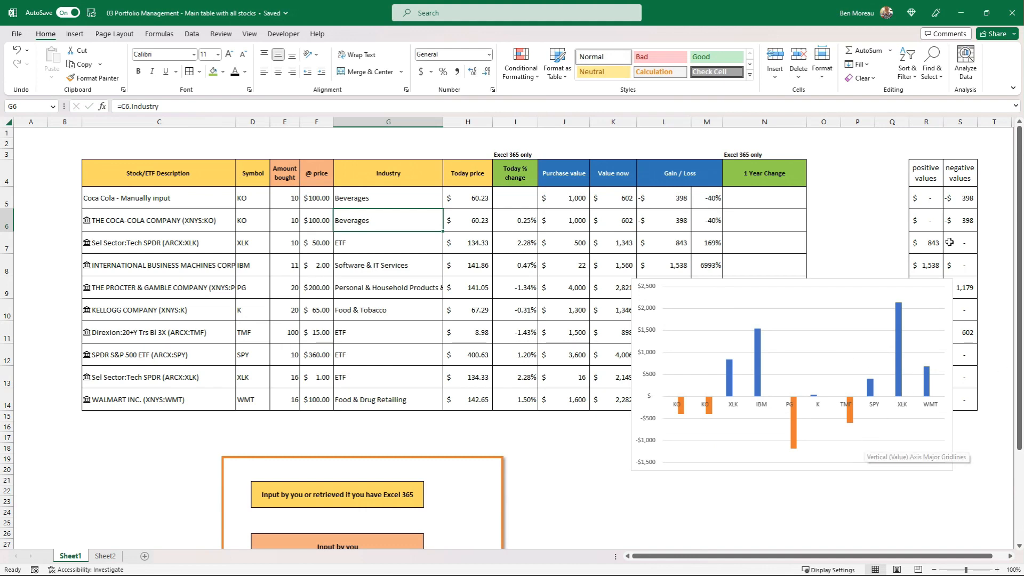
Reposition the column chart so it clears the positive and negative values columns, then deselect it.
drag(861, 281, 804, 292)
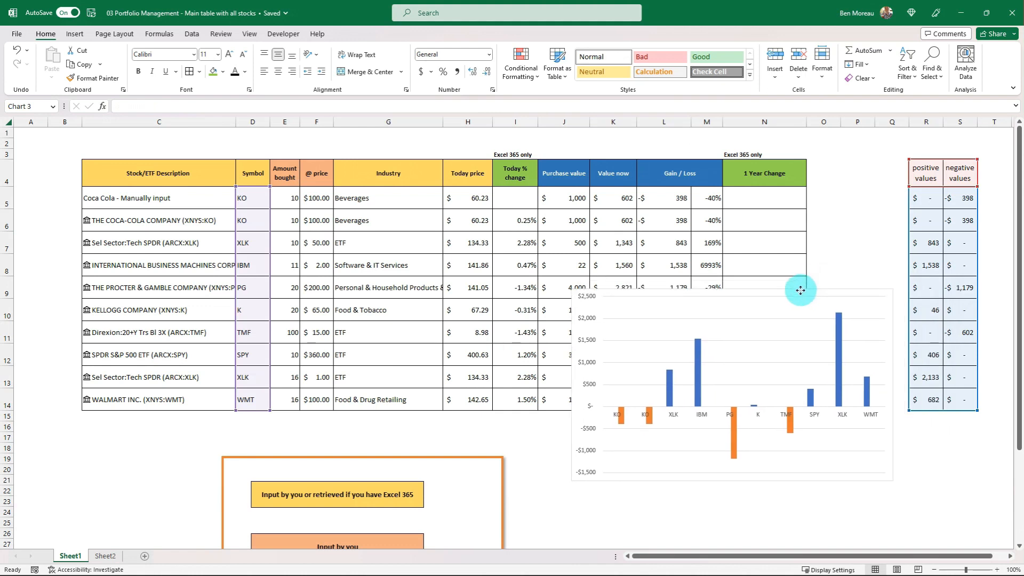
click(844, 283)
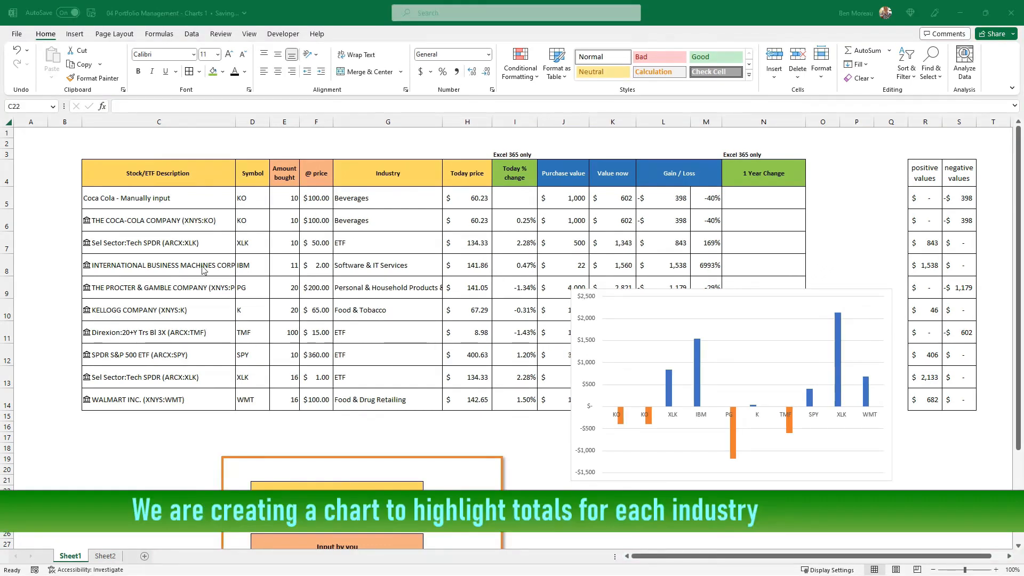
click(154, 478)
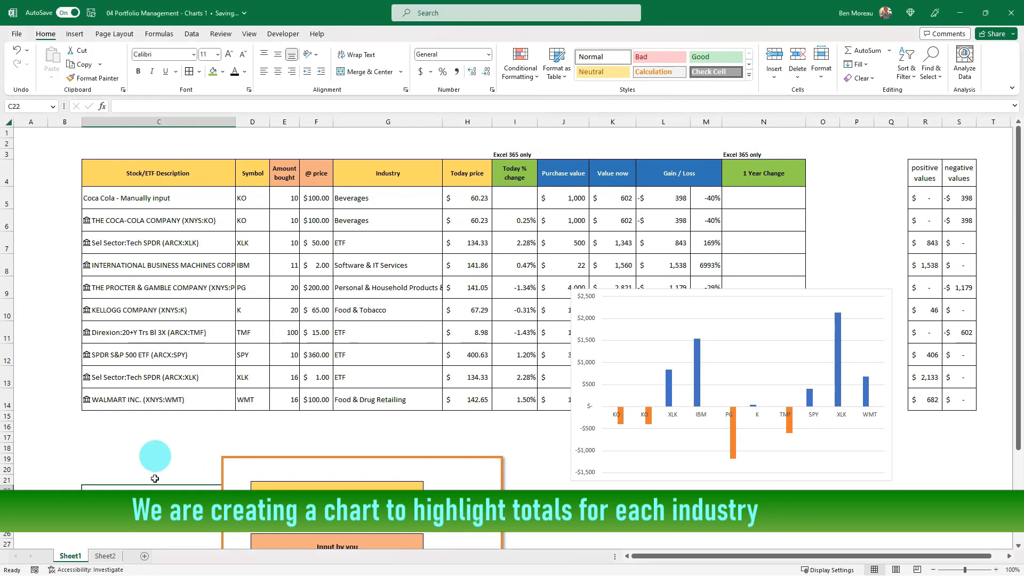
Add a new worksheet after Sheet1 and rename it Industry.
click(144, 555)
right_click(111, 559)
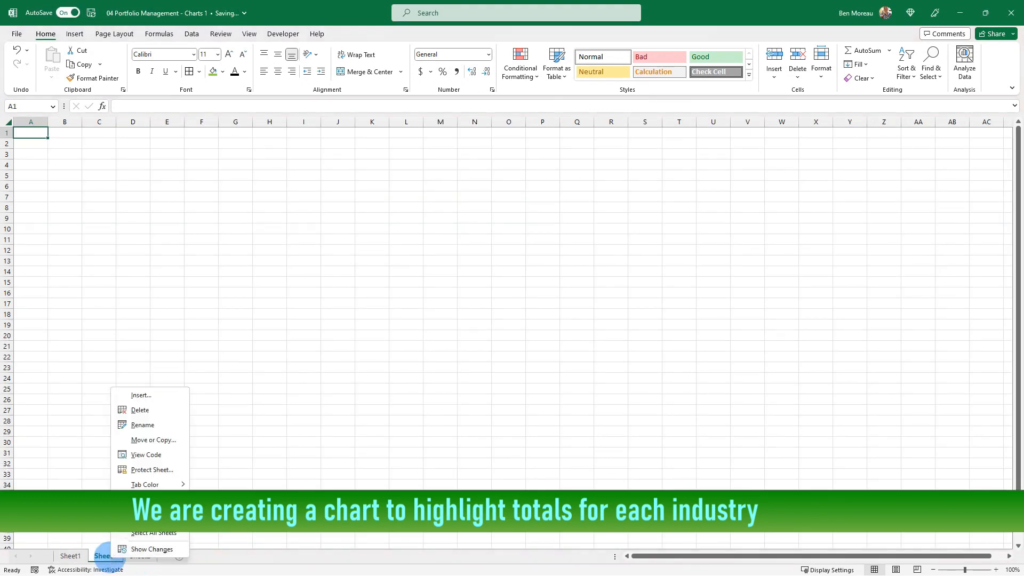
click(140, 425)
text(Industry)
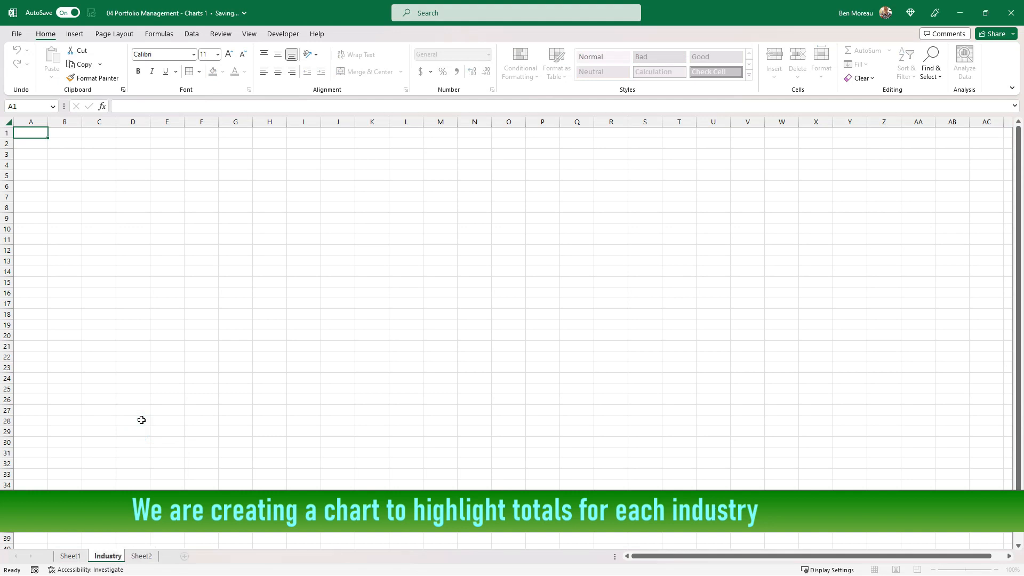
click(132, 473)
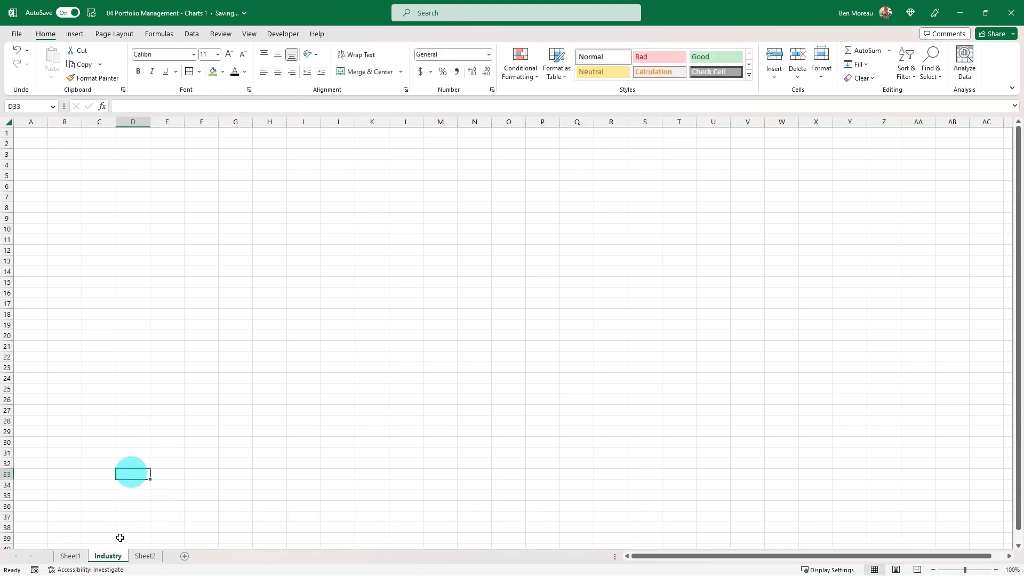
right_click(113, 558)
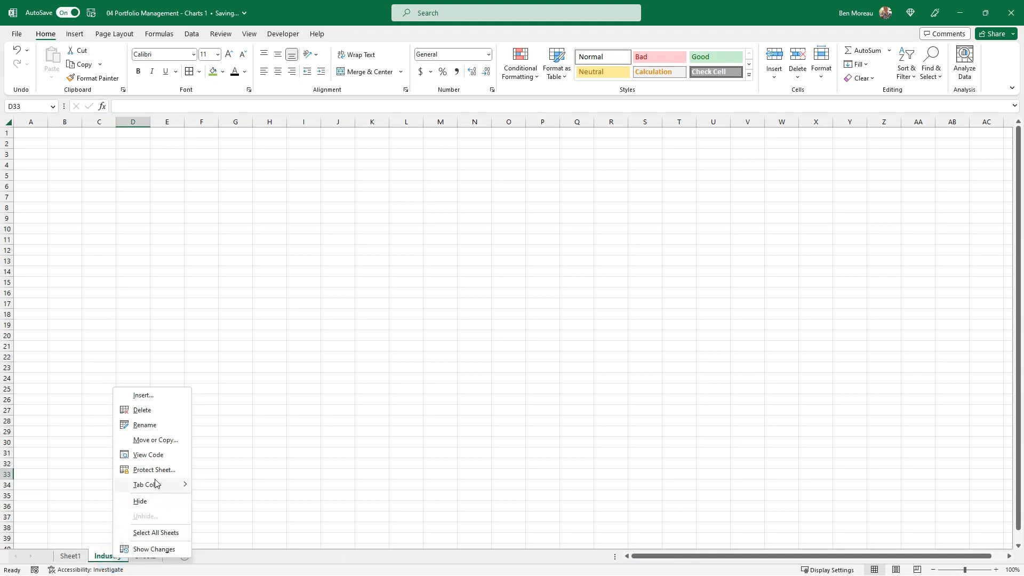
click(325, 454)
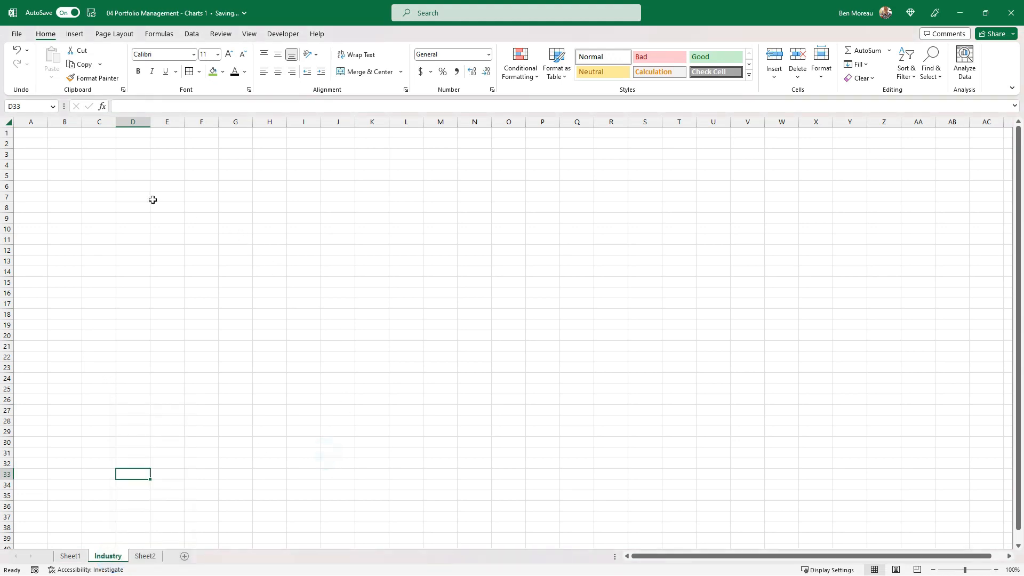
Enter the headers "Industry type" in D5 and "Total by industry" in E5, and widen column D.
click(137, 176)
text(Industry type)
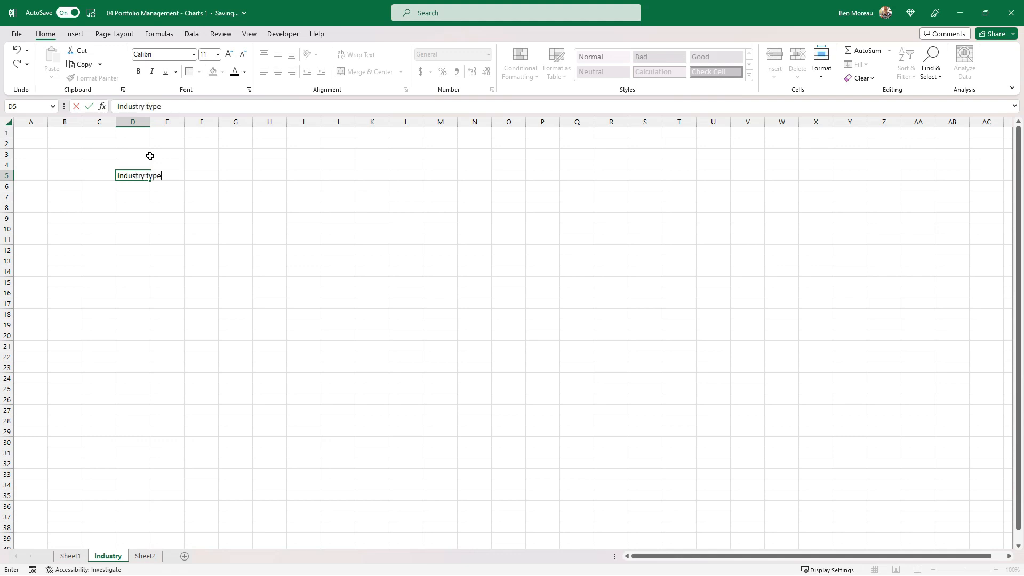
key(Tab)
text(T)
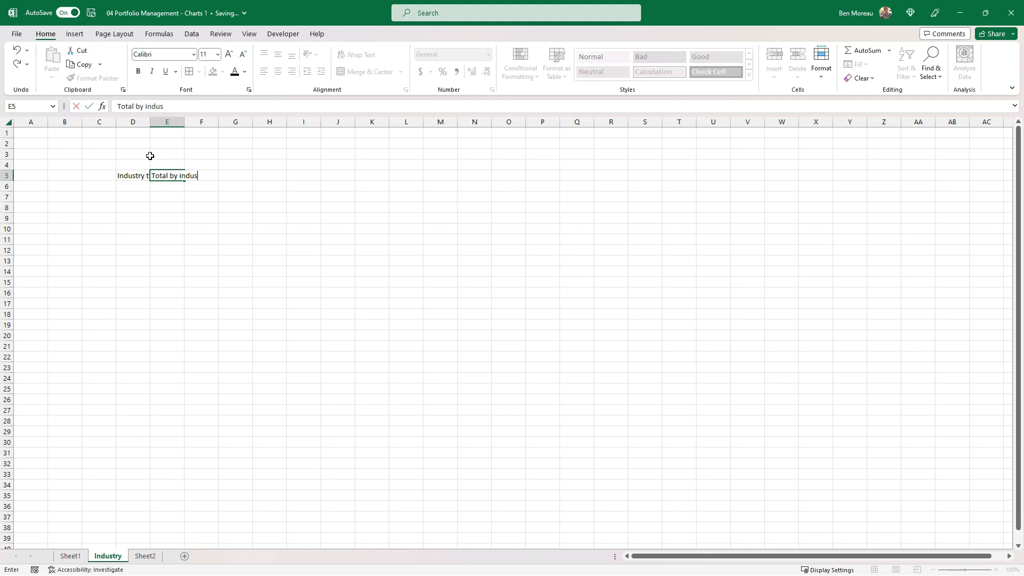
key(ctrl+Return)
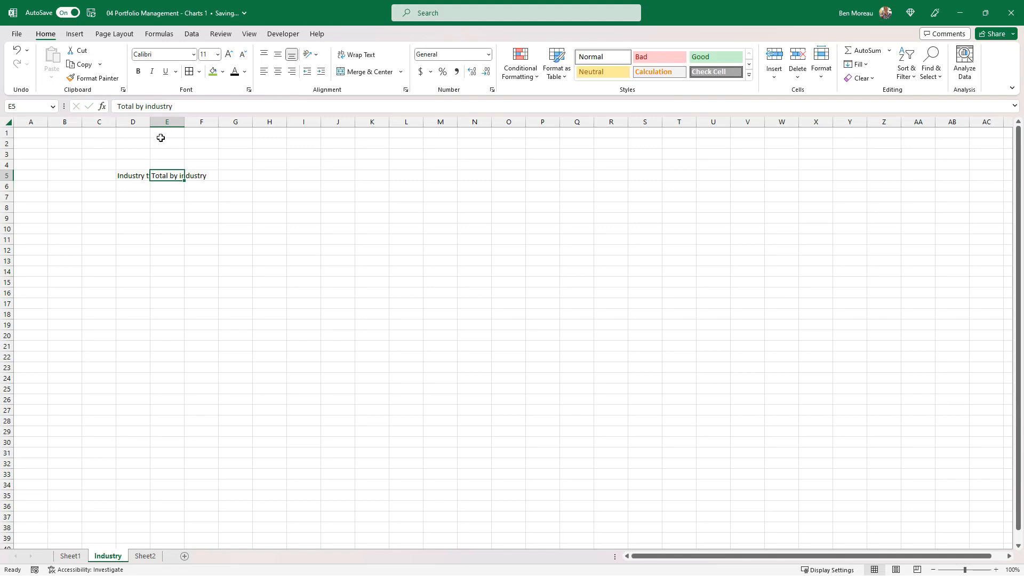
drag(149, 114, 182, 118)
Enter =UNIQUE(Sheet1!G5:G14) in D6 of the Industry sheet to list each industry once.
click(155, 184)
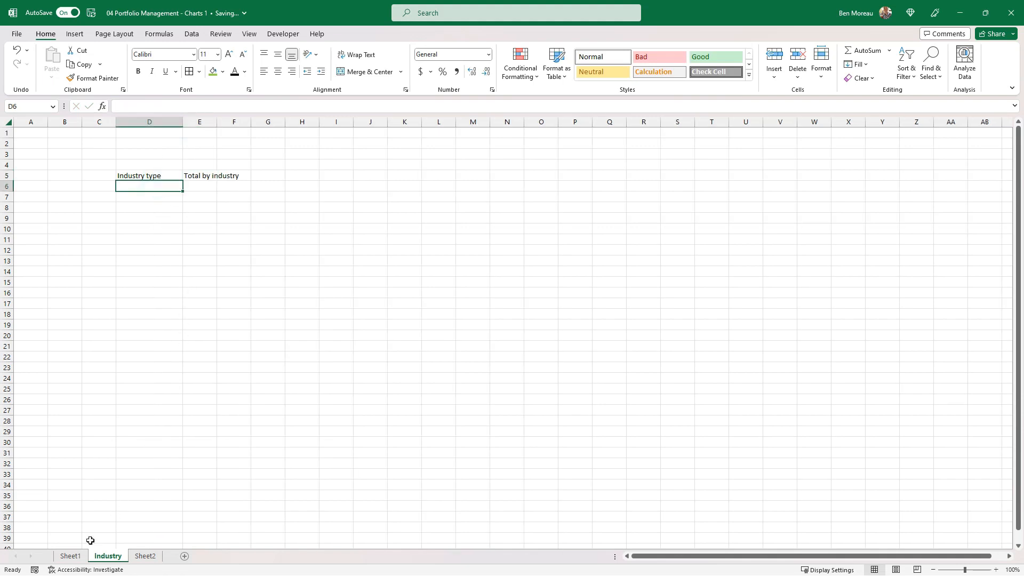
click(70, 557)
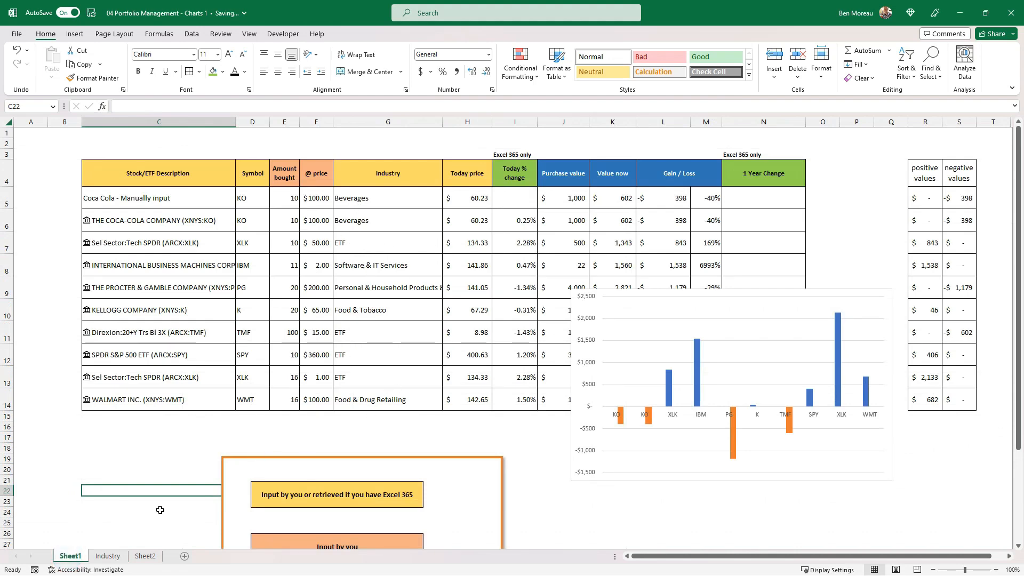
click(107, 557)
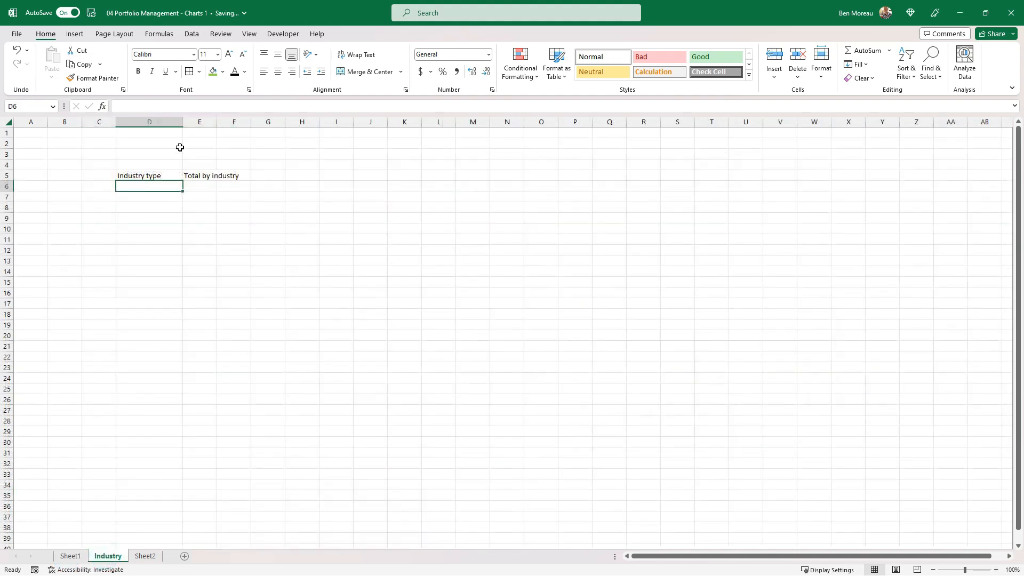
text(=)
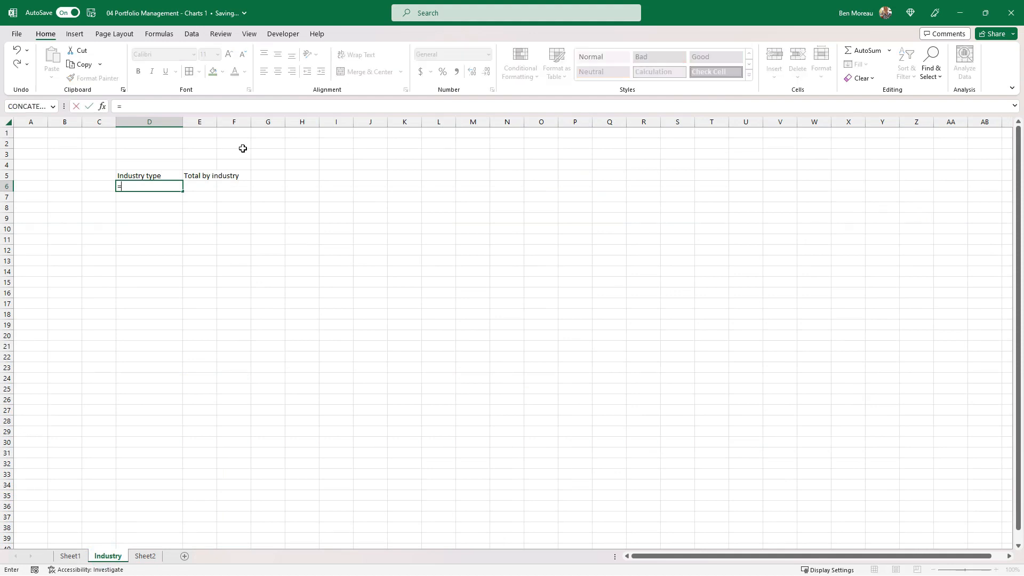
text(unique()
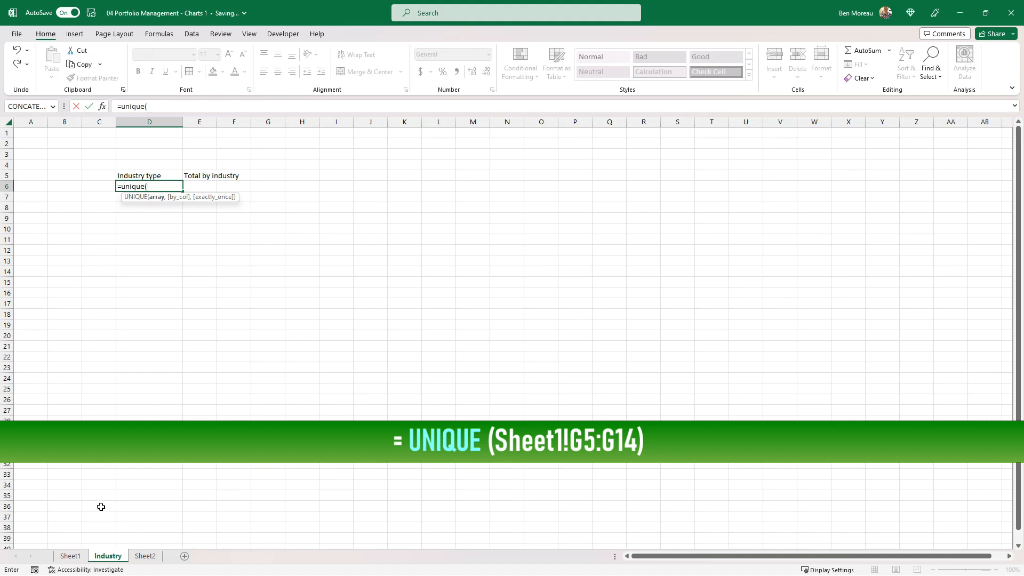
click(70, 556)
click(373, 197)
drag(372, 197, 375, 397)
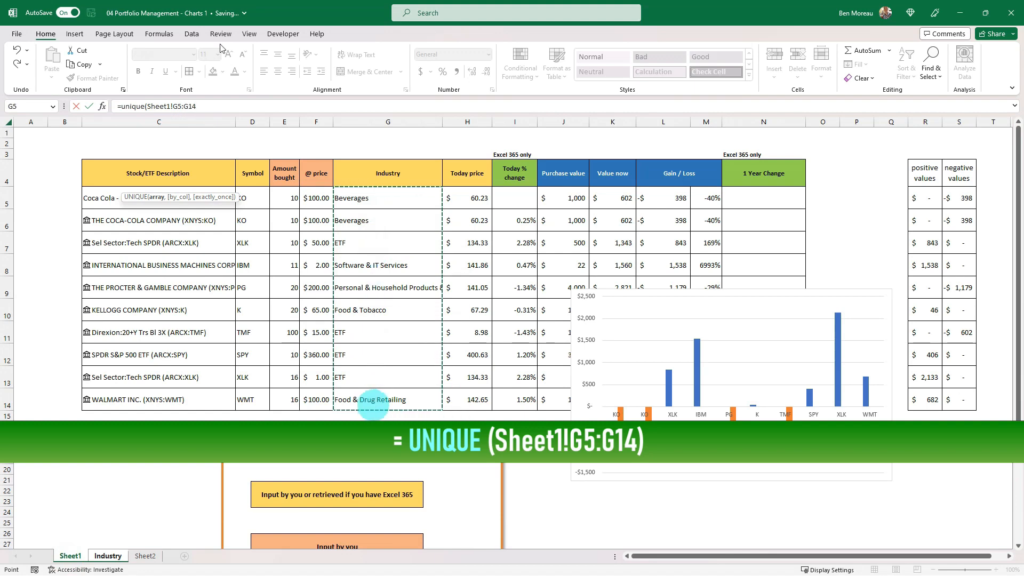
click(212, 106)
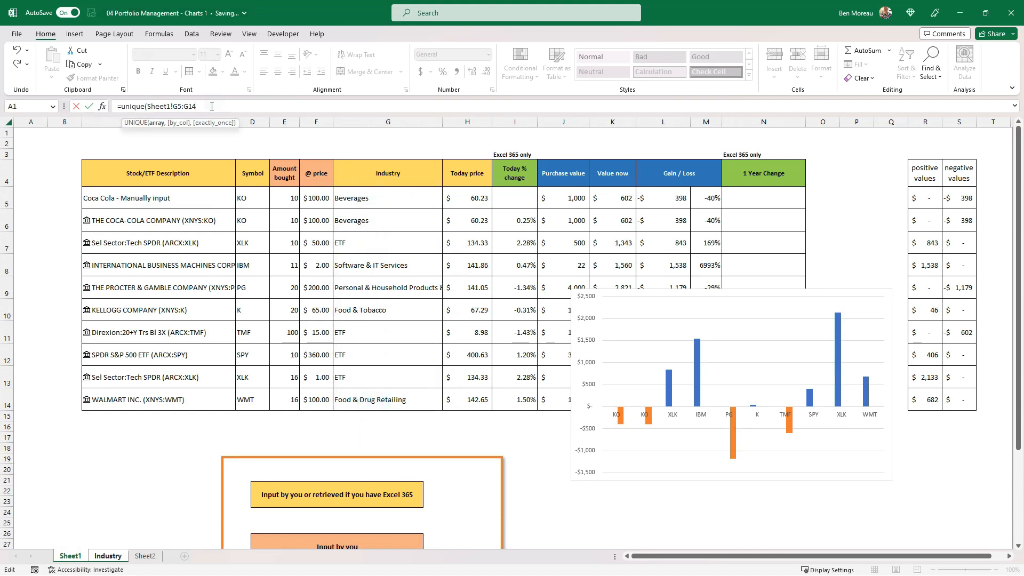
text())
key(Return)
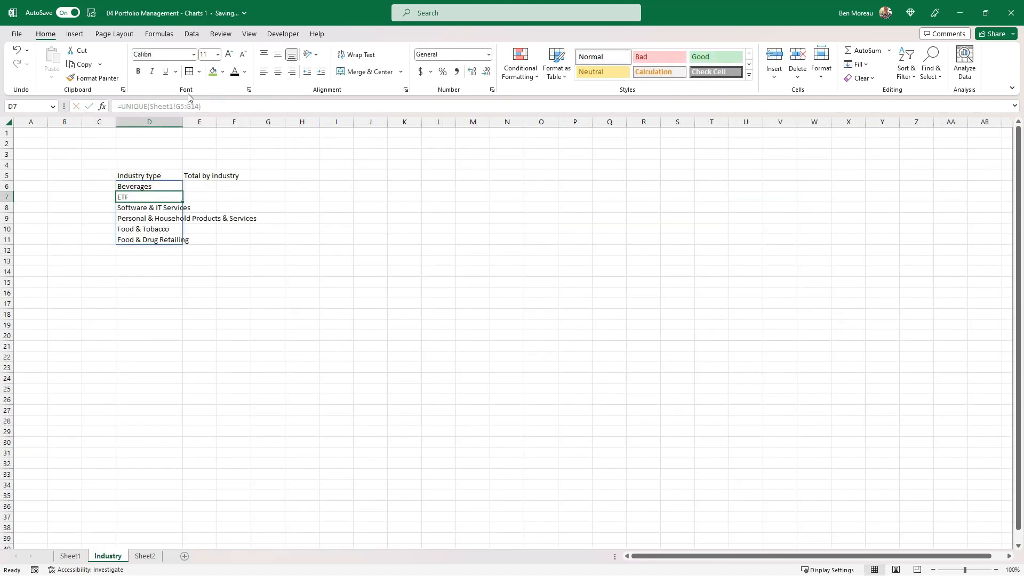
Widen columns D and E on the Industry sheet to fit the industry names and the total header.
drag(171, 185, 164, 237)
drag(183, 121, 263, 121)
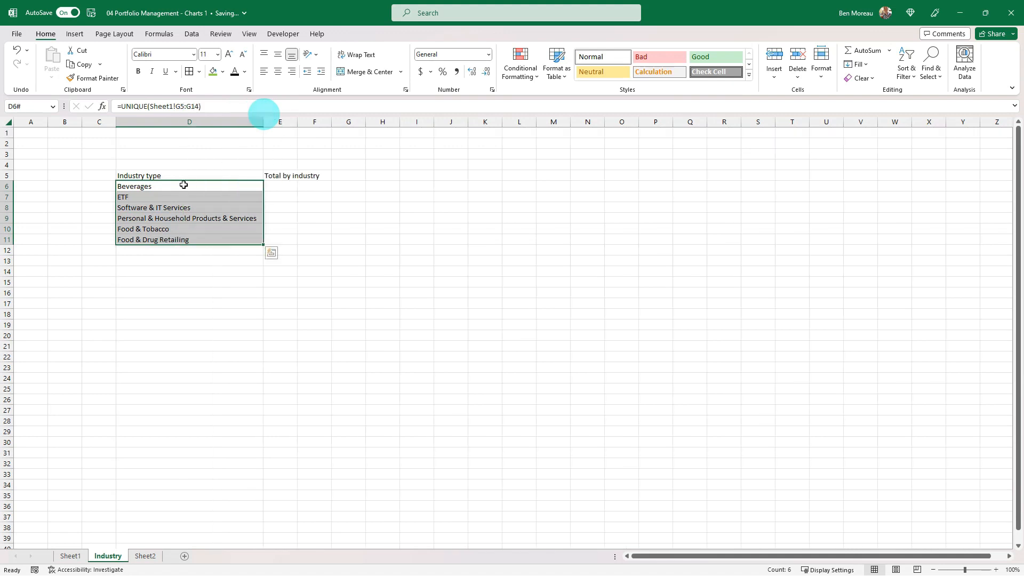
click(158, 187)
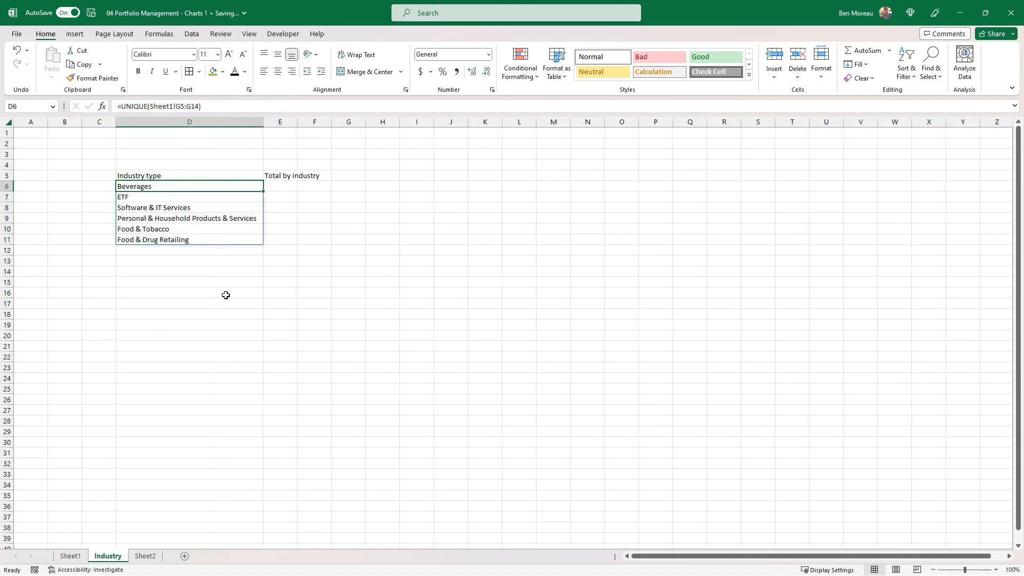
drag(297, 121, 335, 122)
Start a SUMIF function in E6 of the Industry sheet with Sheet1!G5:G14 as the range.
click(297, 186)
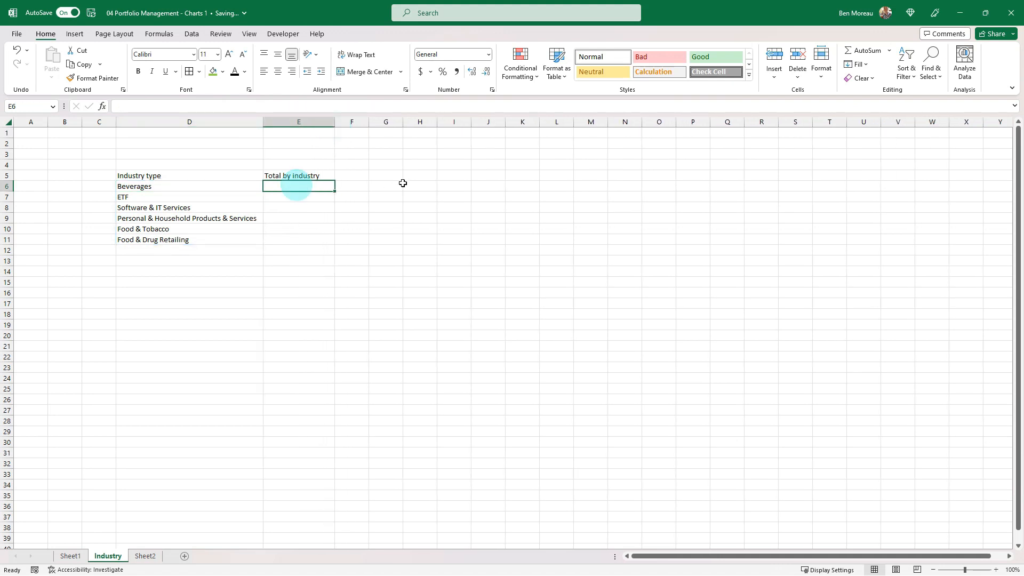
click(70, 558)
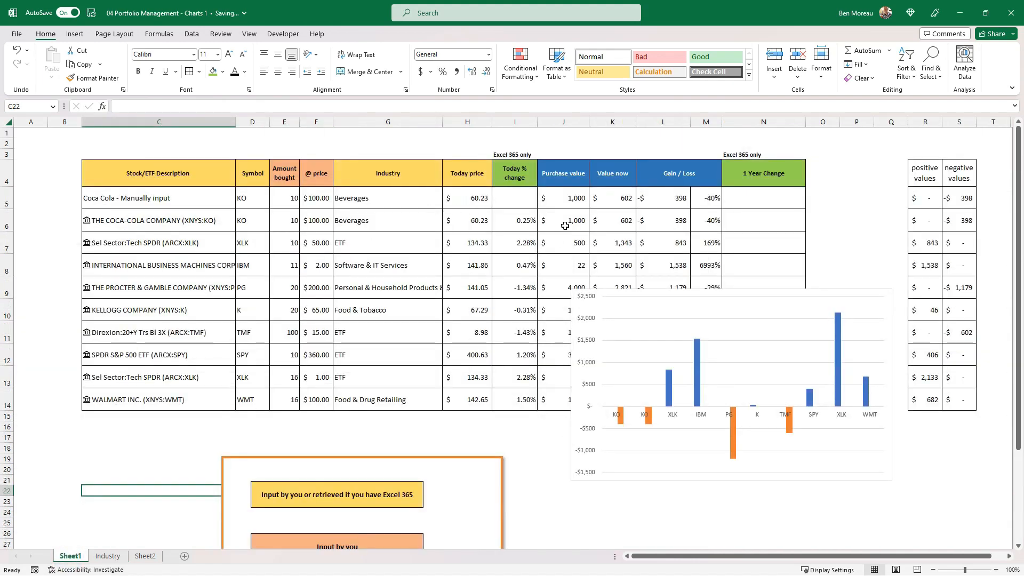
drag(612, 193, 616, 218)
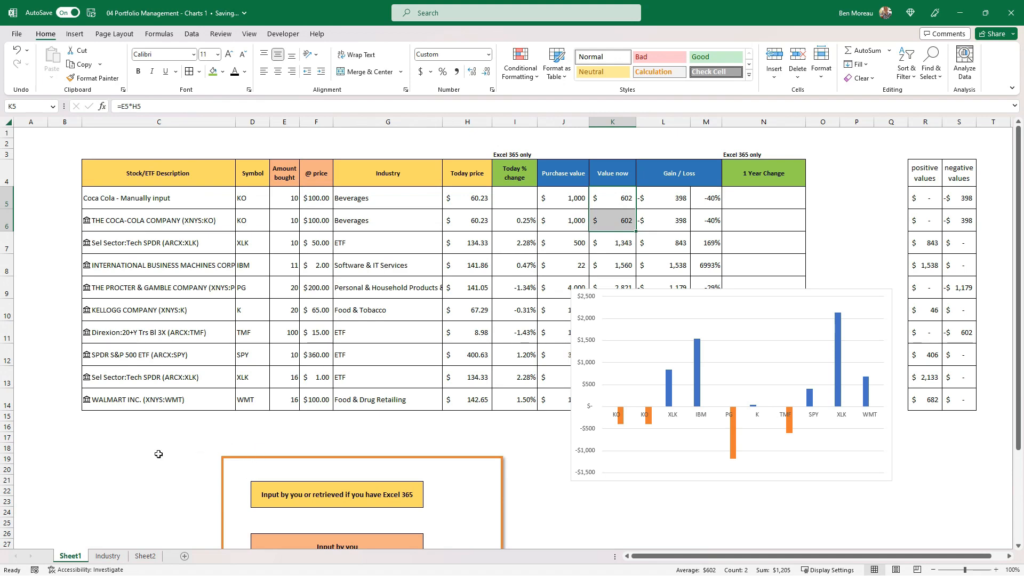
click(108, 555)
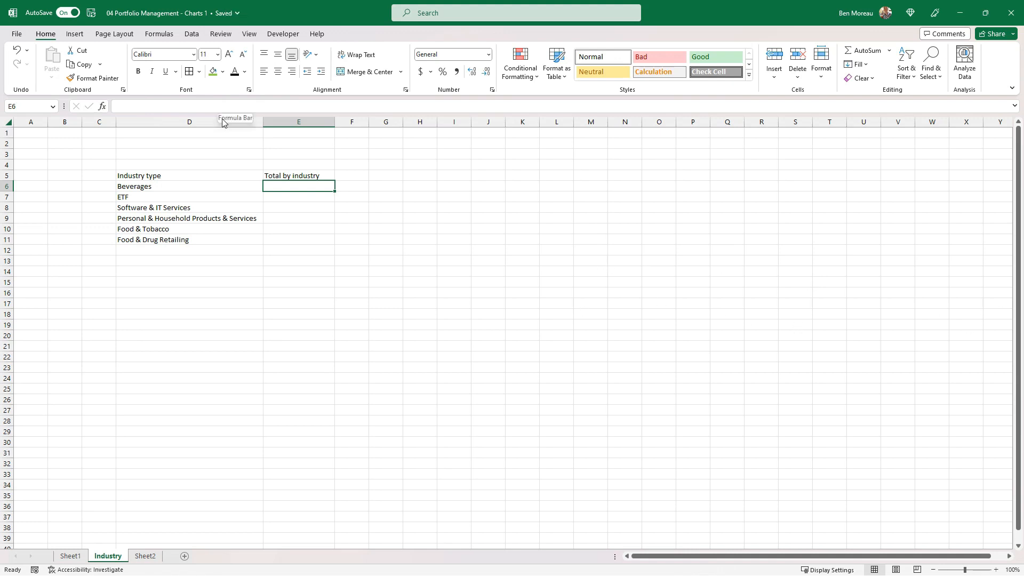
text(=SUM)
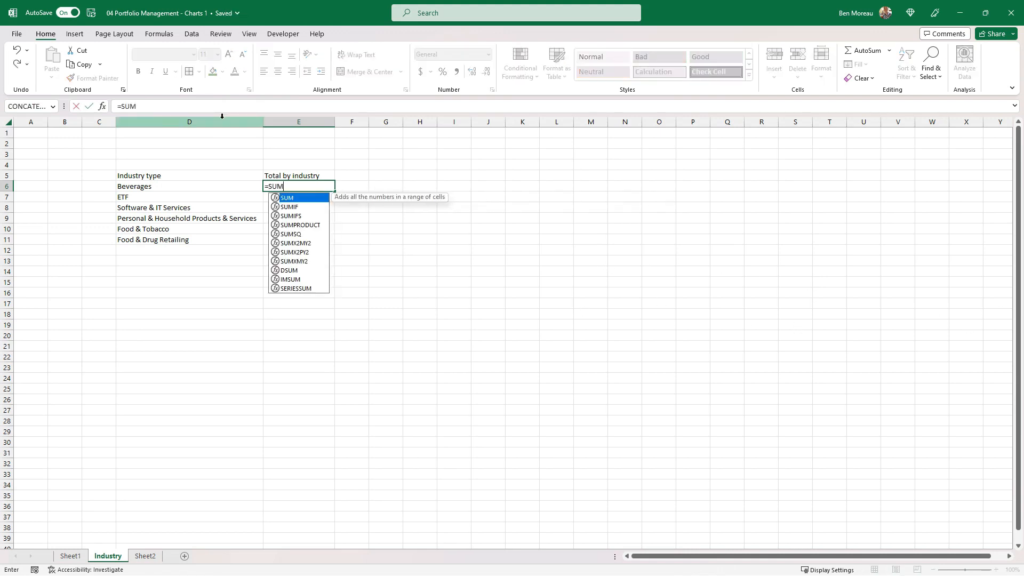
text(IF()
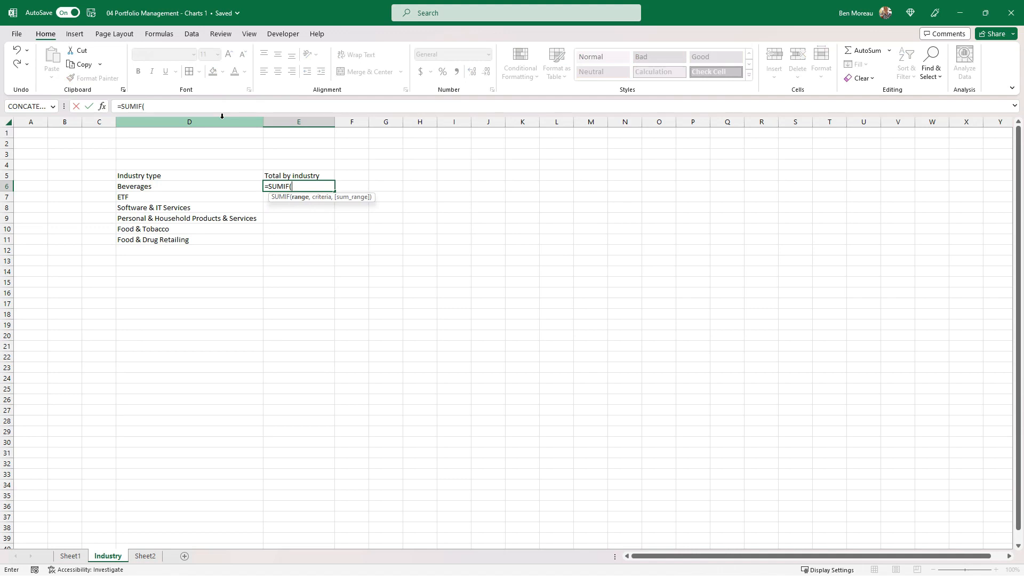
click(103, 107)
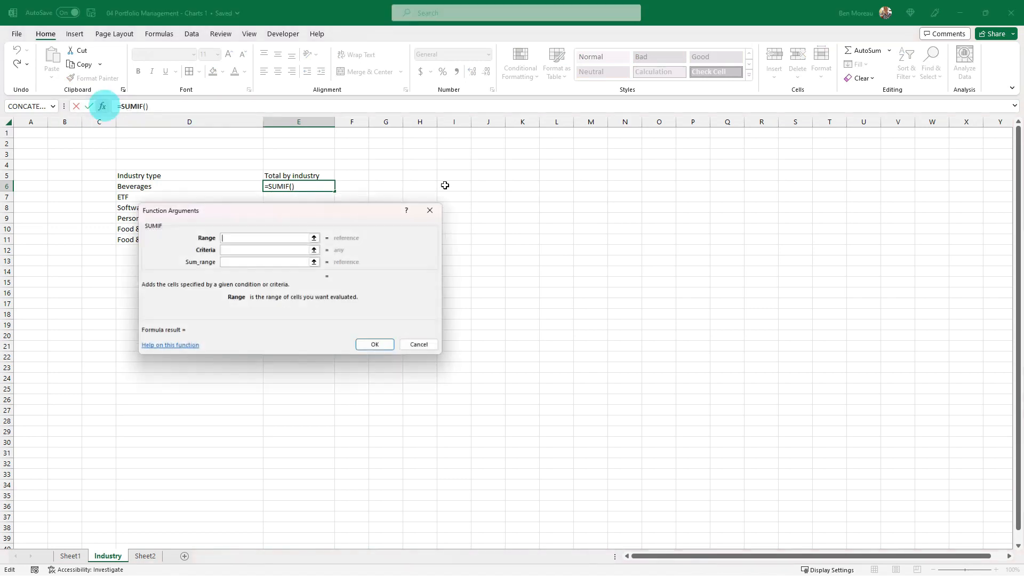
click(249, 238)
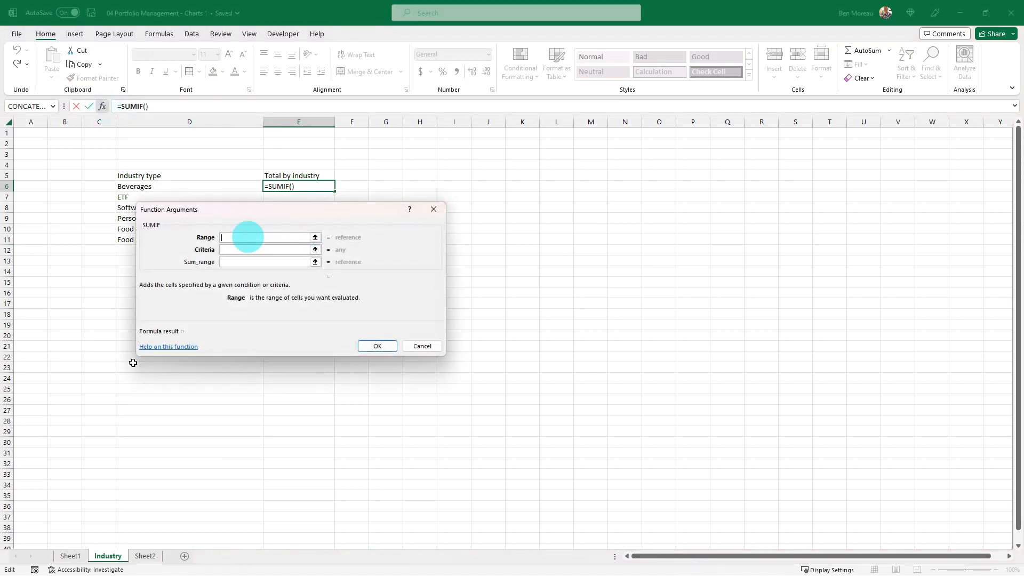
click(70, 555)
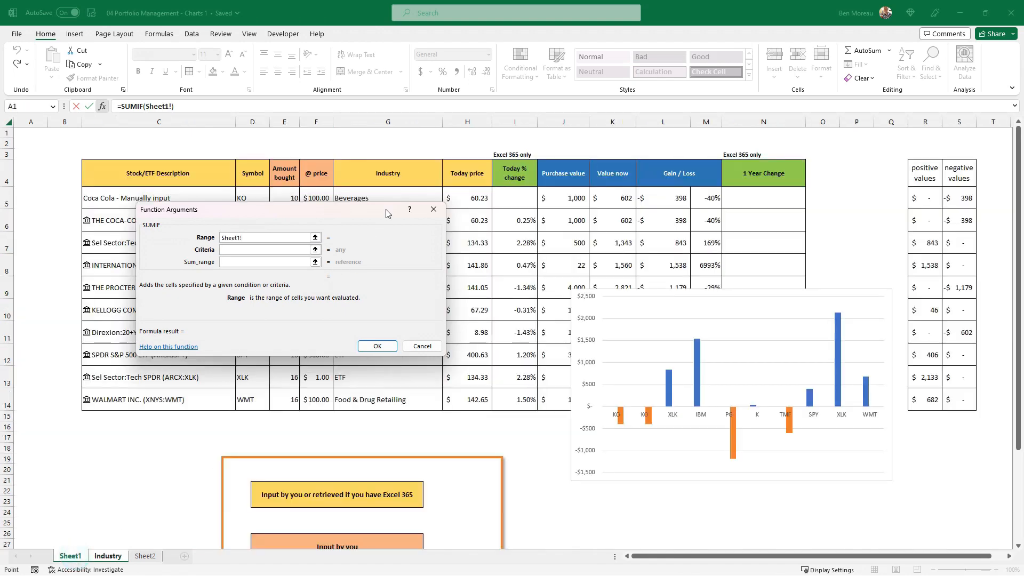
drag(385, 212, 278, 242)
drag(372, 198, 379, 398)
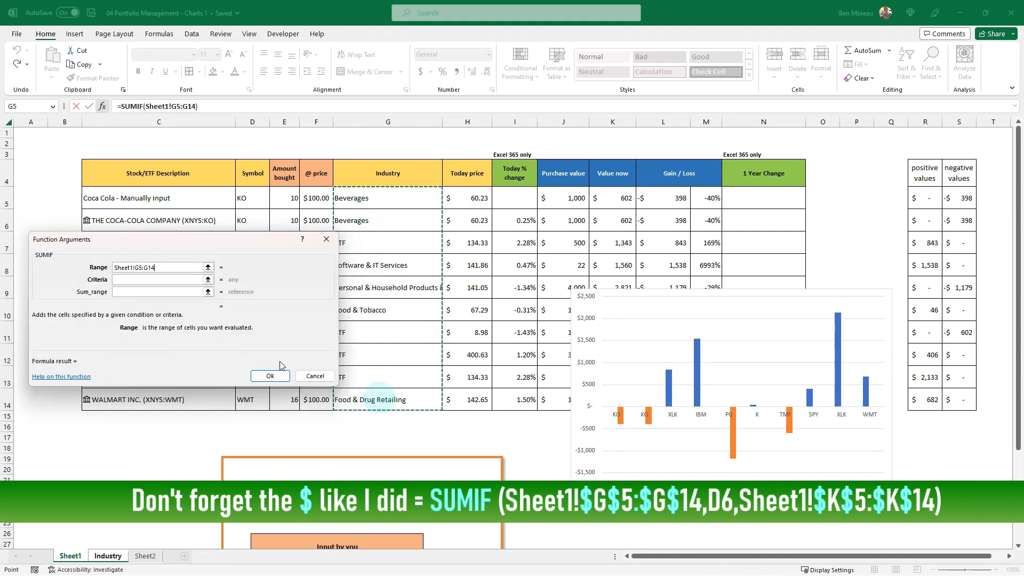
Complete the SUMIF in E6 with D6 as the criteria and Sheet1!K5:K14 as the sum range.
click(140, 280)
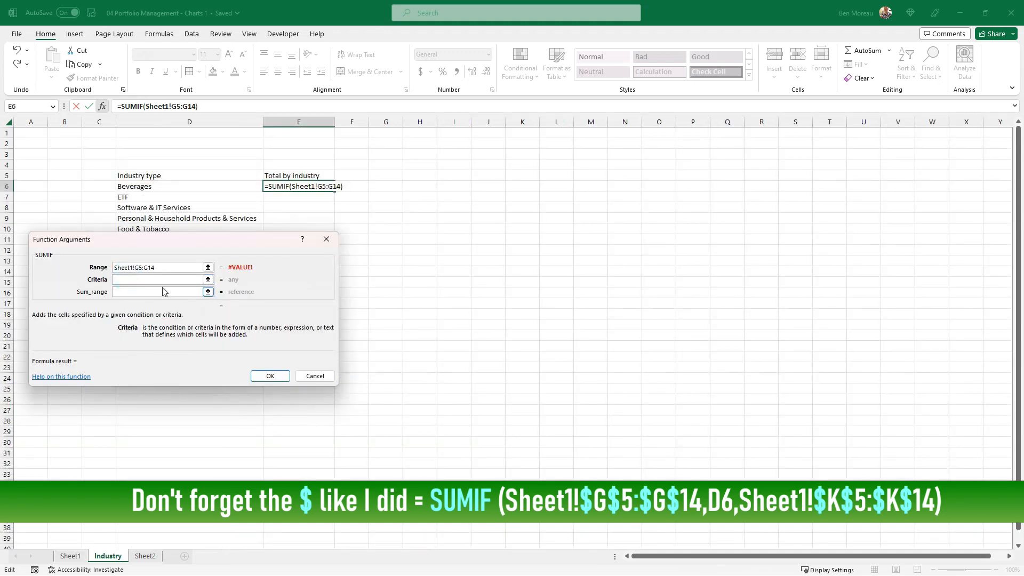
click(191, 185)
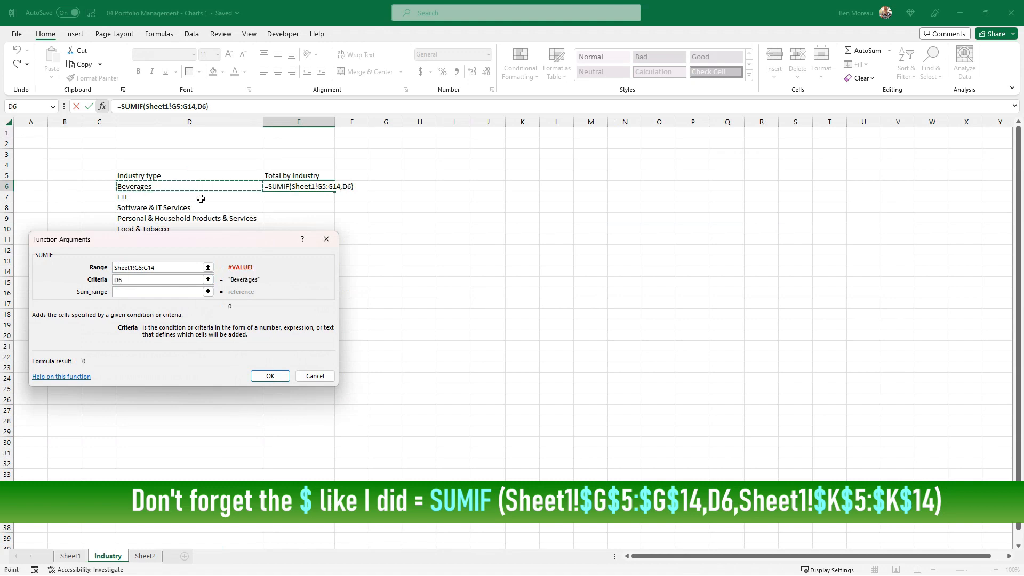
click(183, 292)
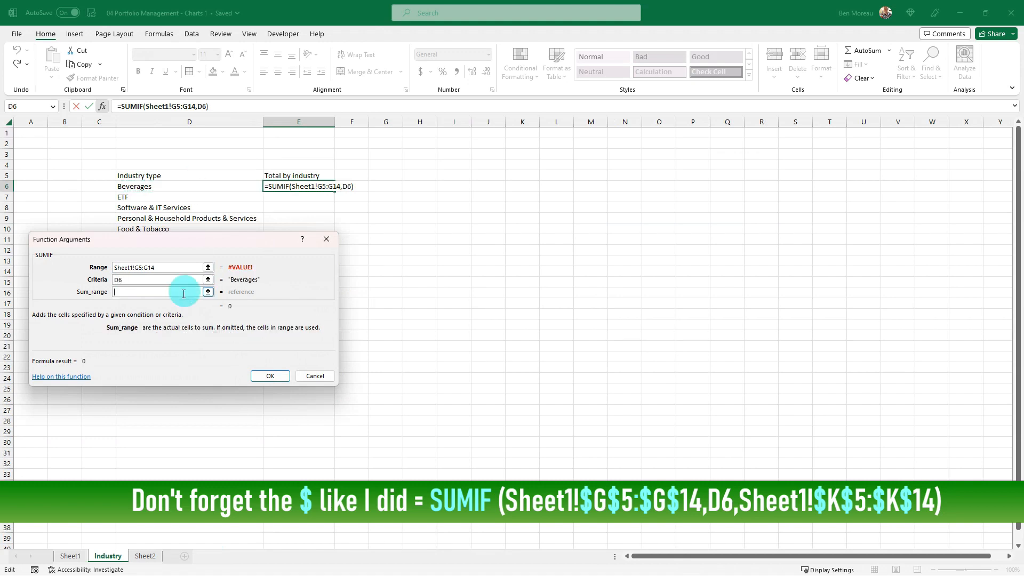
click(70, 556)
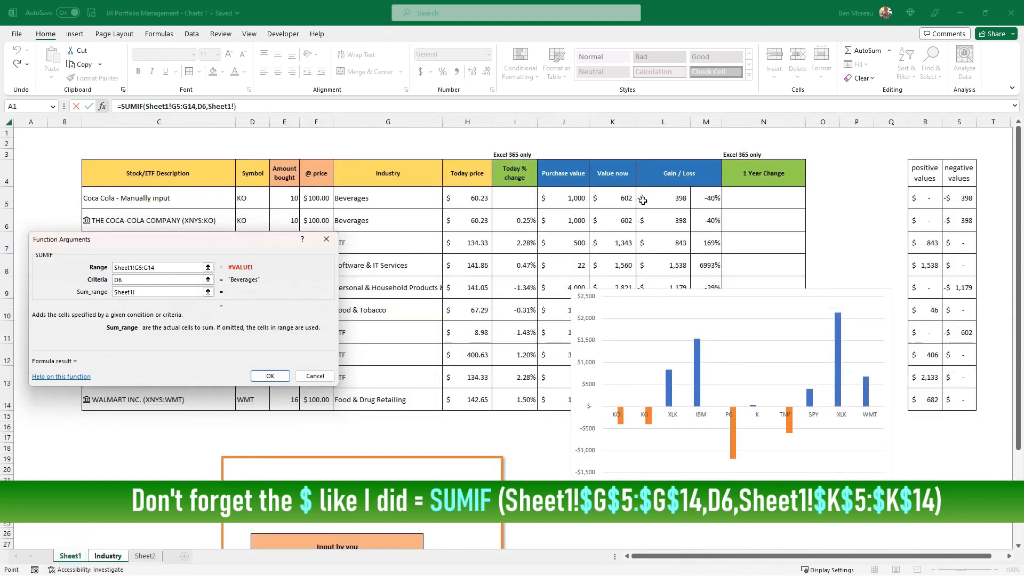
drag(621, 200, 597, 393)
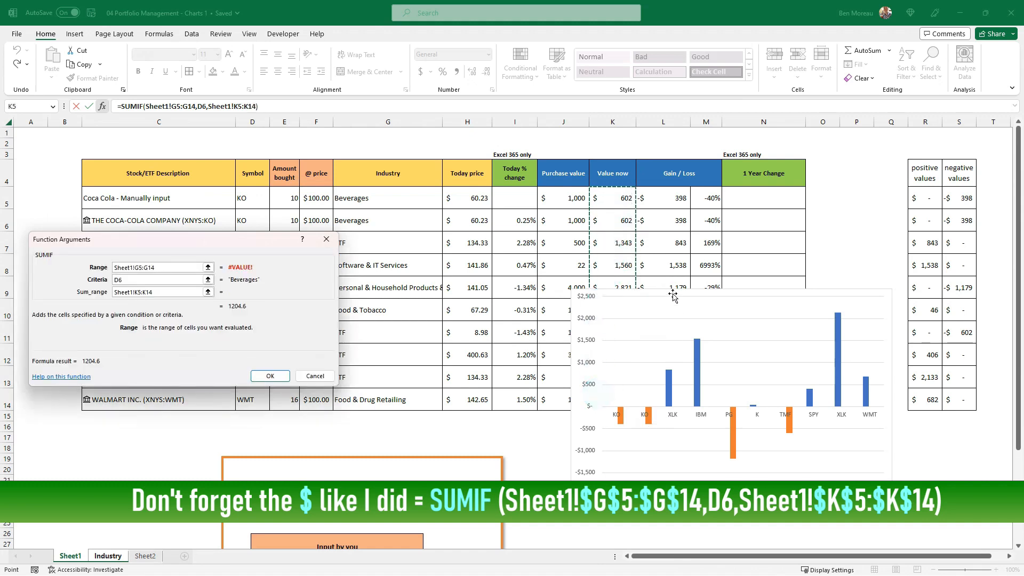
drag(665, 285, 726, 288)
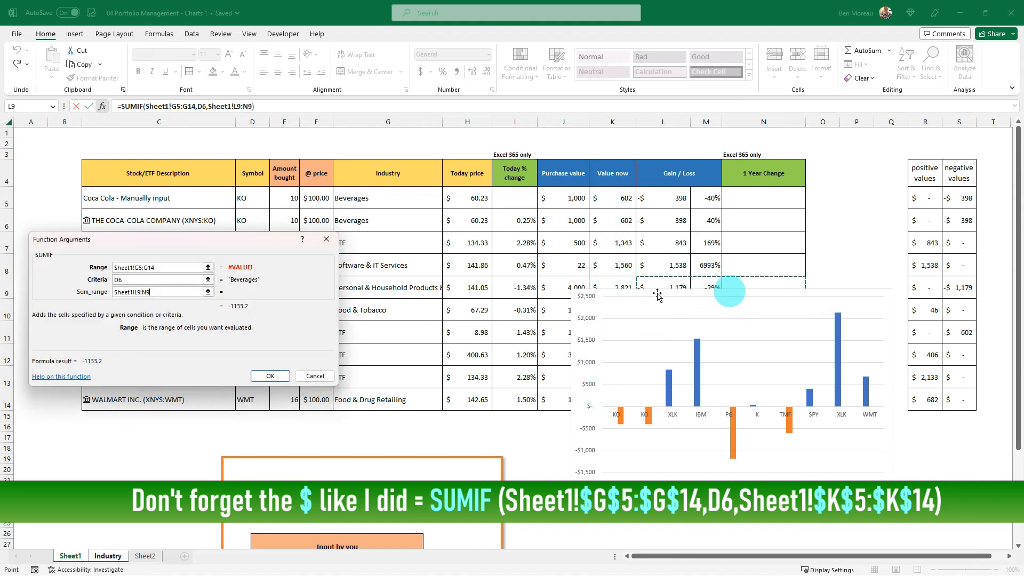
click(656, 286)
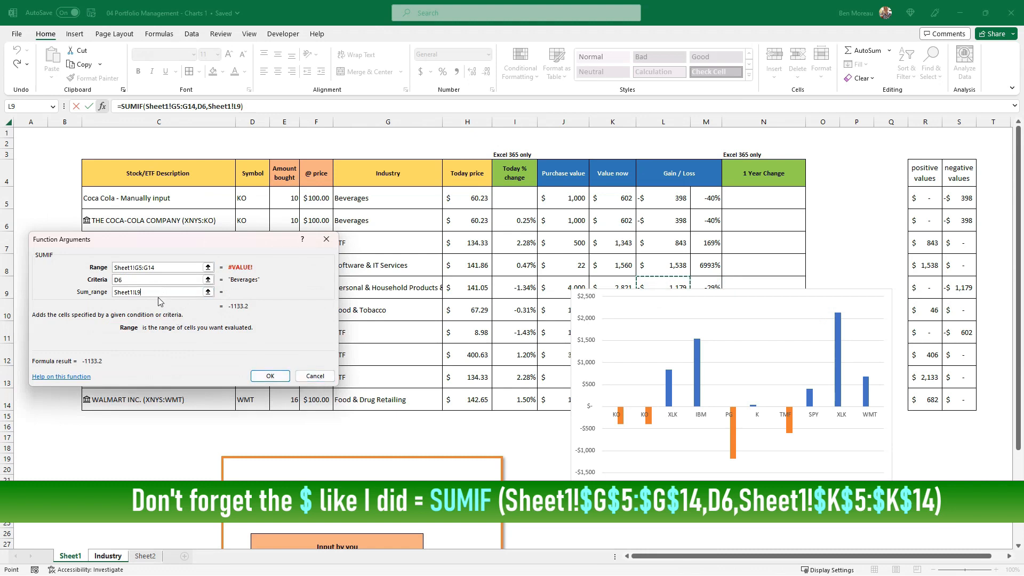
drag(601, 198, 601, 401)
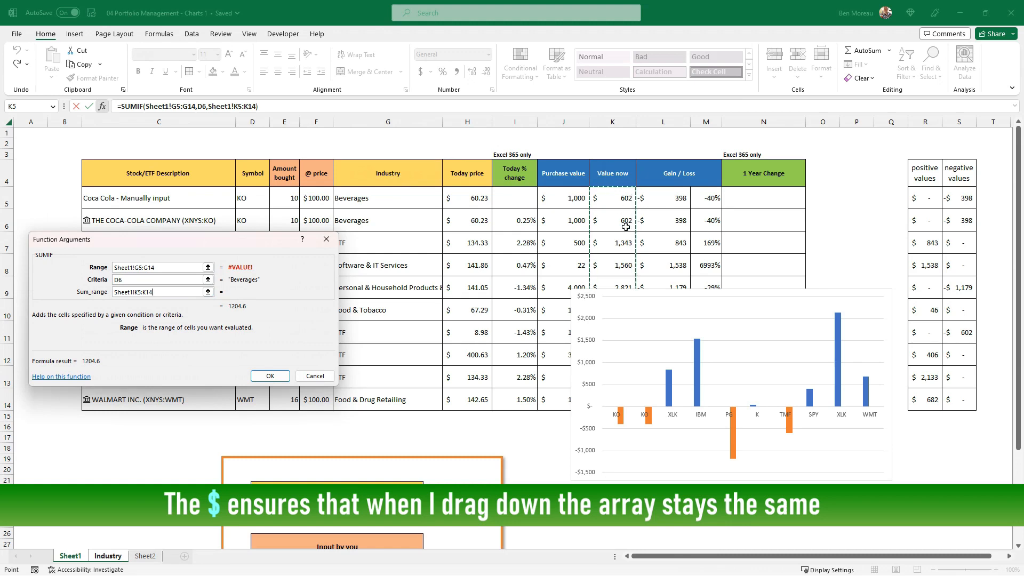
click(271, 375)
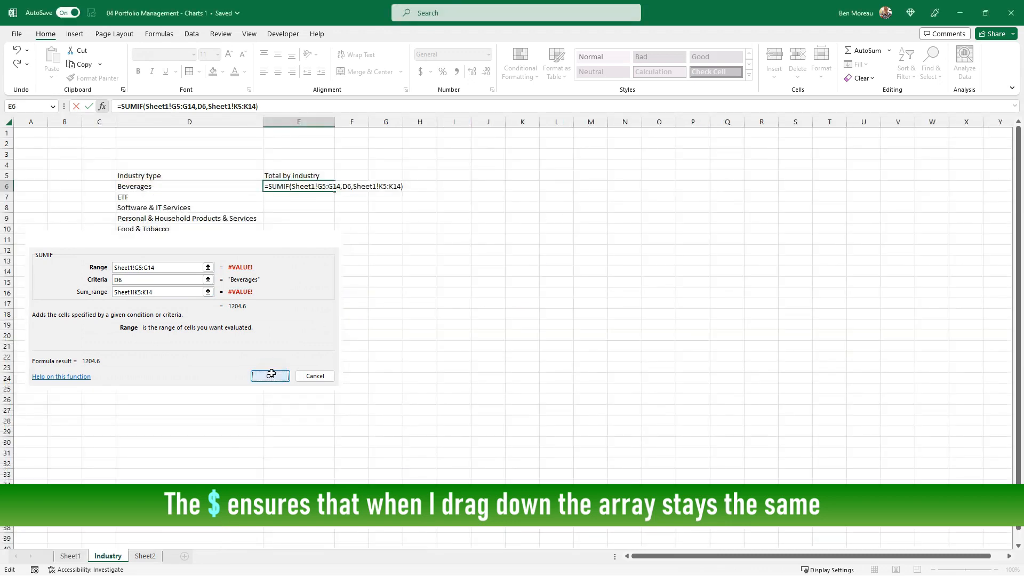
Fill the SUMIF formula from E6 down to E11 so every industry gets a total.
click(146, 185)
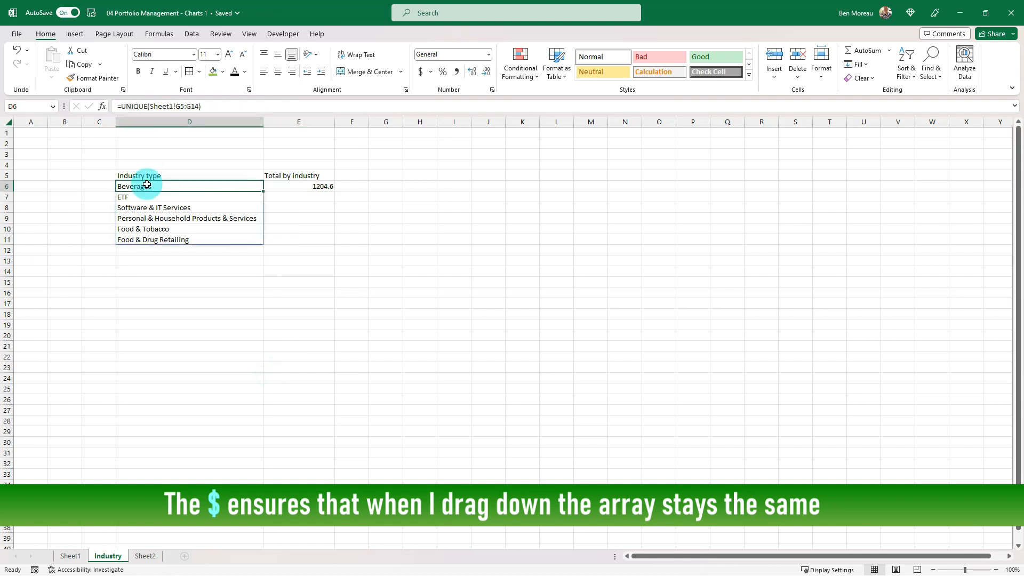
click(283, 186)
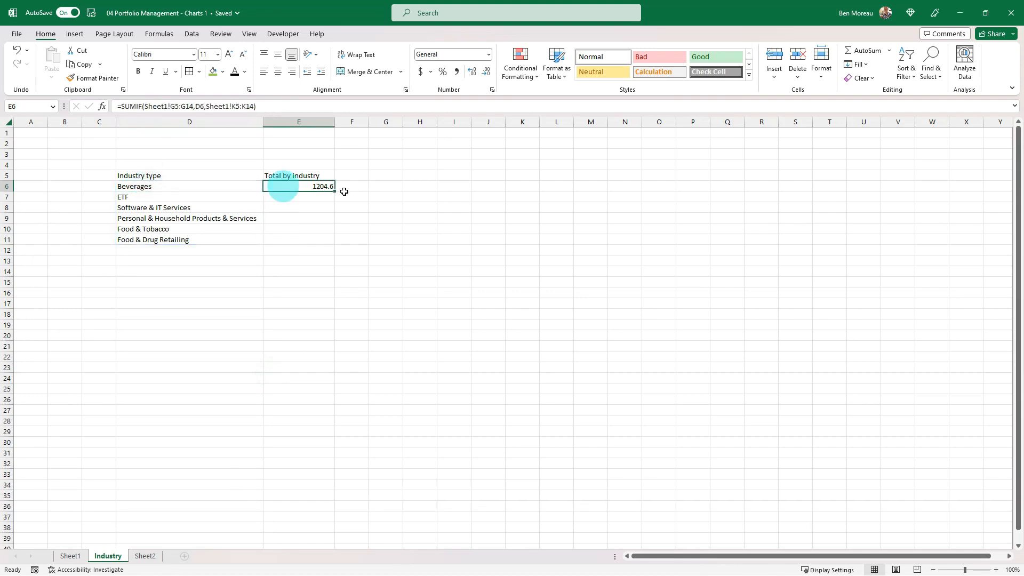
drag(335, 190, 335, 244)
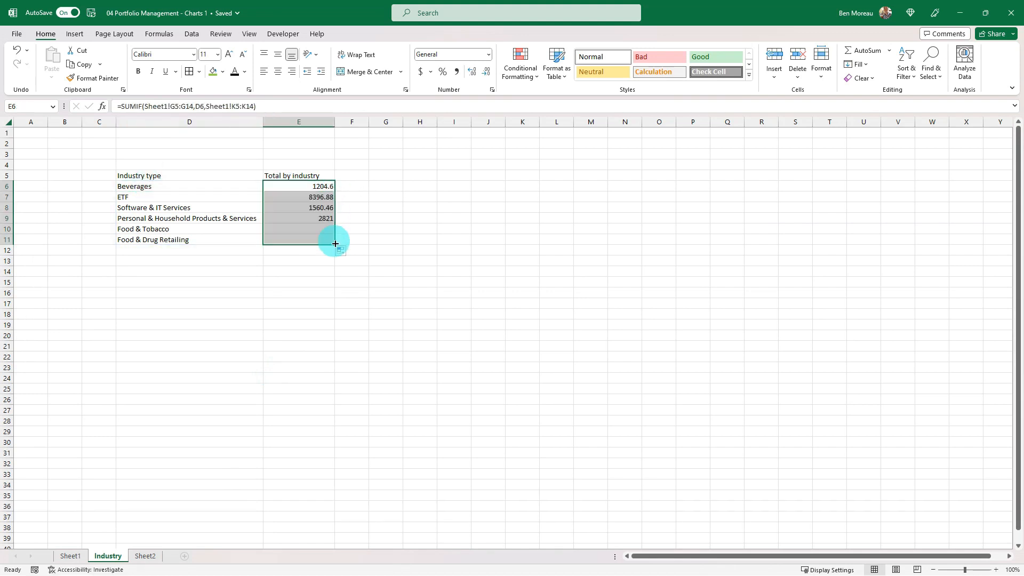
Format the industry totals in E6:E11 as dollar accounting values without decimals.
click(420, 72)
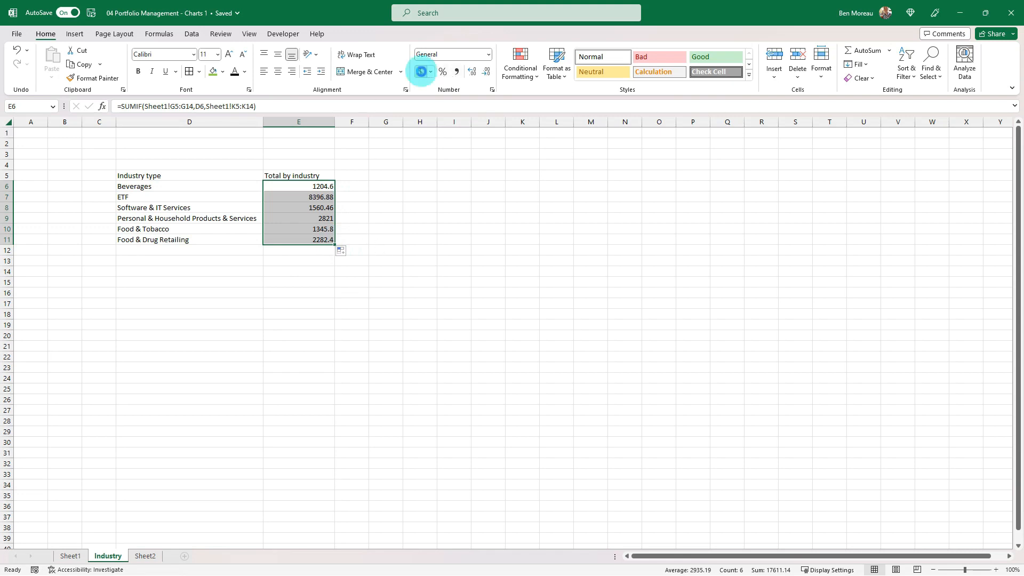
click(486, 72)
click(486, 72)
click(427, 179)
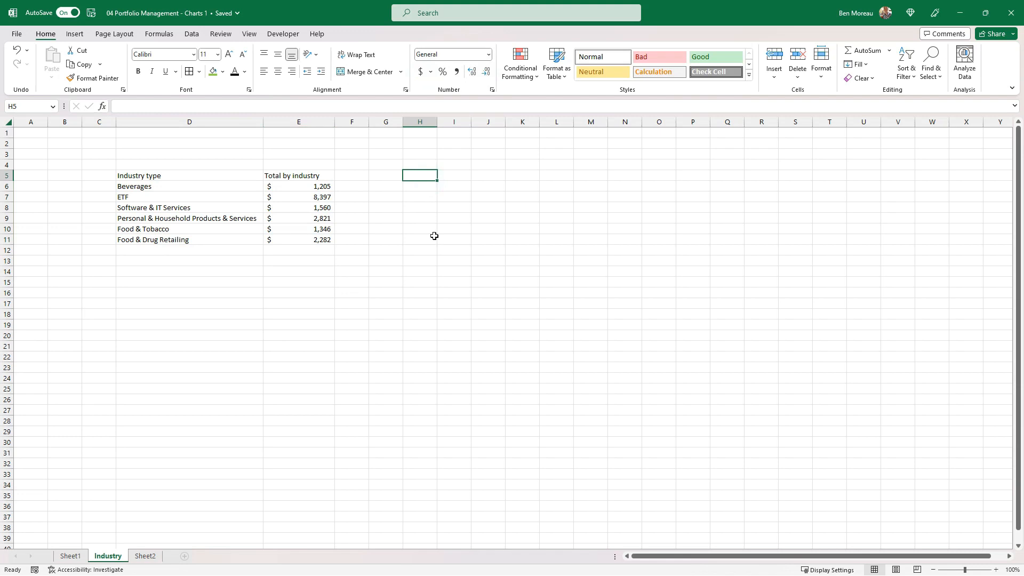
Insert a 2-D pie chart from D5:E11 on the Industry sheet and enlarge it upward and to the right.
drag(168, 175, 302, 240)
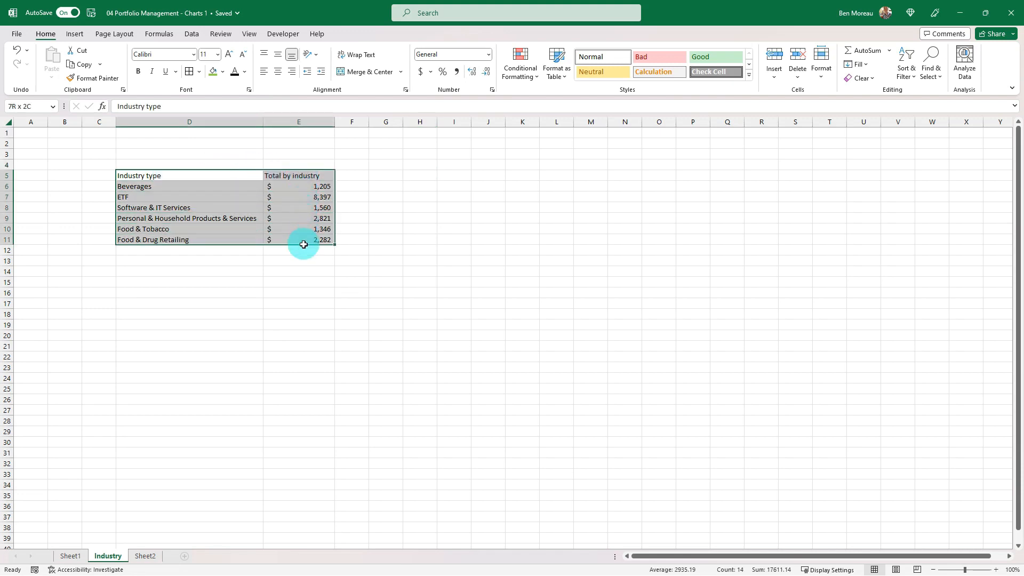
click(72, 35)
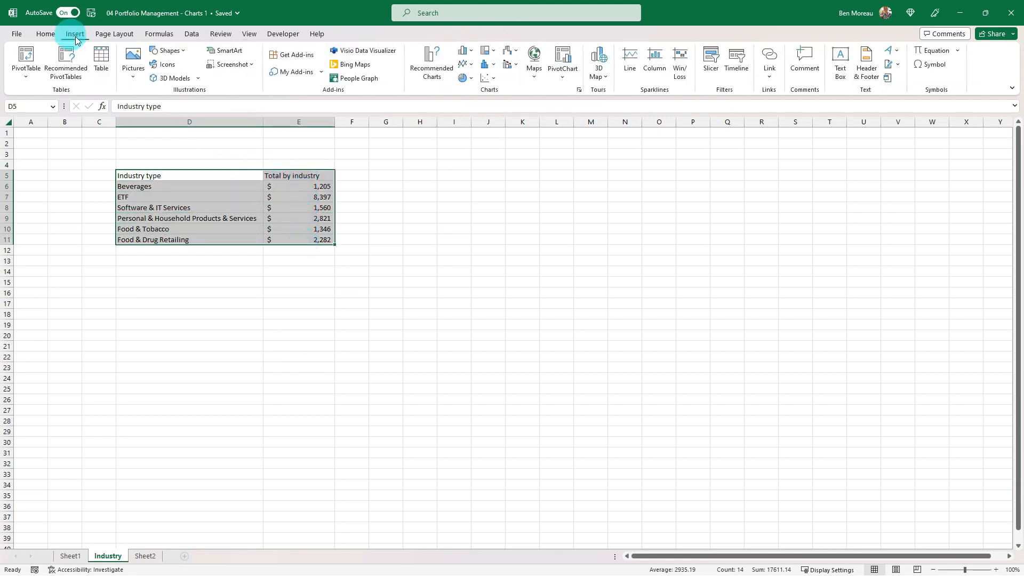
click(471, 79)
click(471, 114)
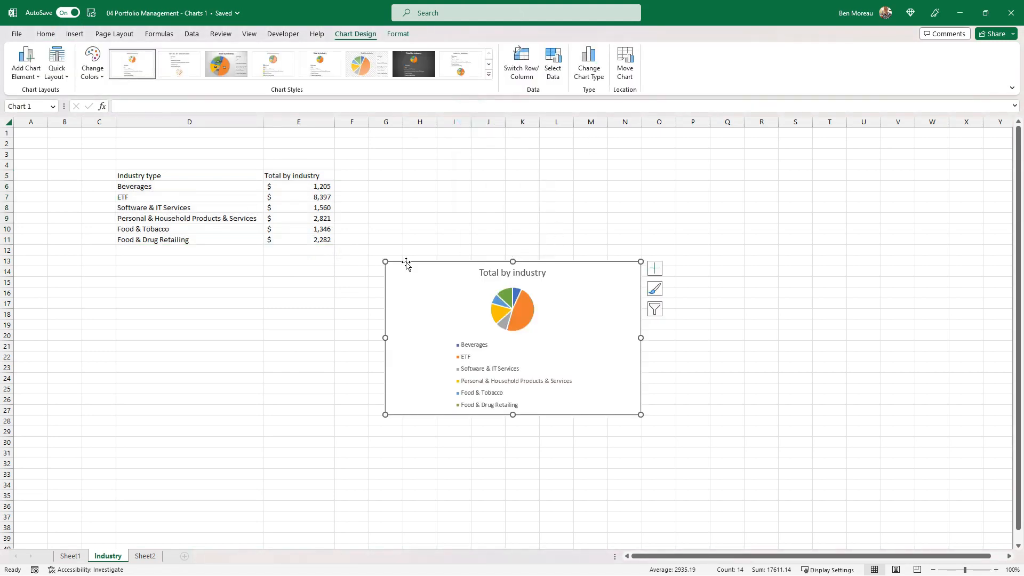
drag(385, 261, 393, 215)
drag(641, 317, 688, 316)
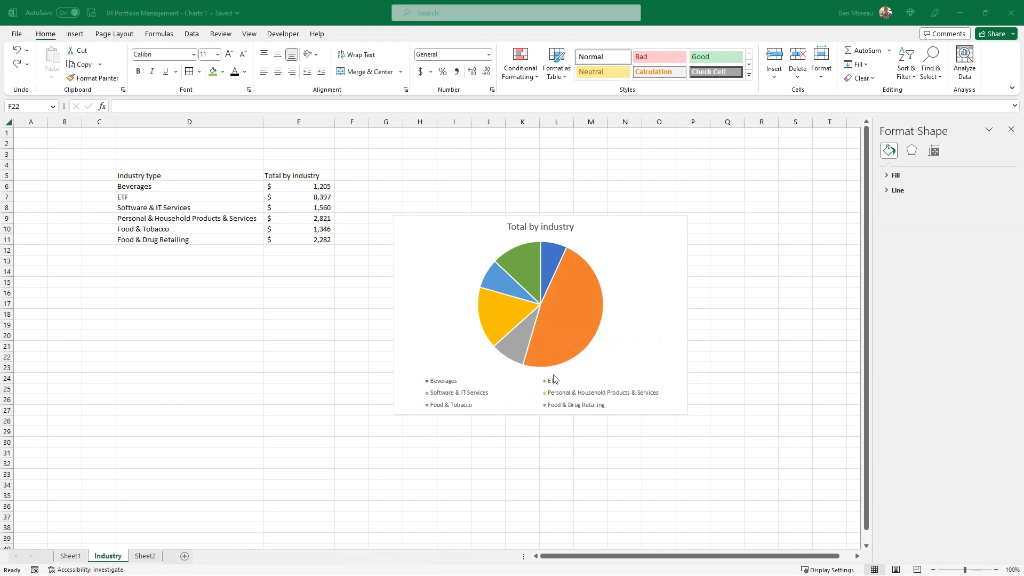
Add data labels showing category name and value to the pie slices, and enlarge the chart to fit them.
click(568, 310)
right_click(569, 314)
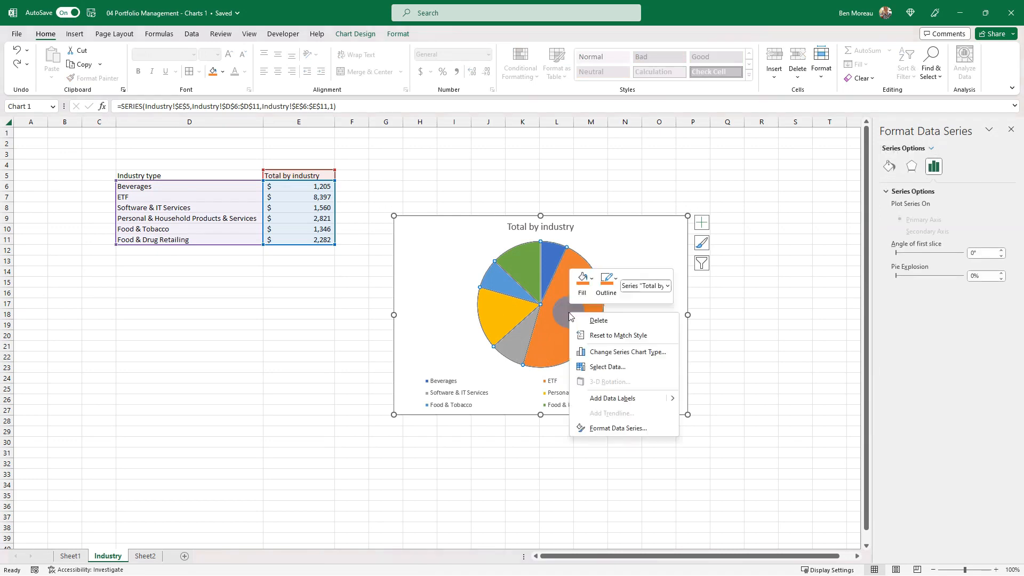
click(607, 398)
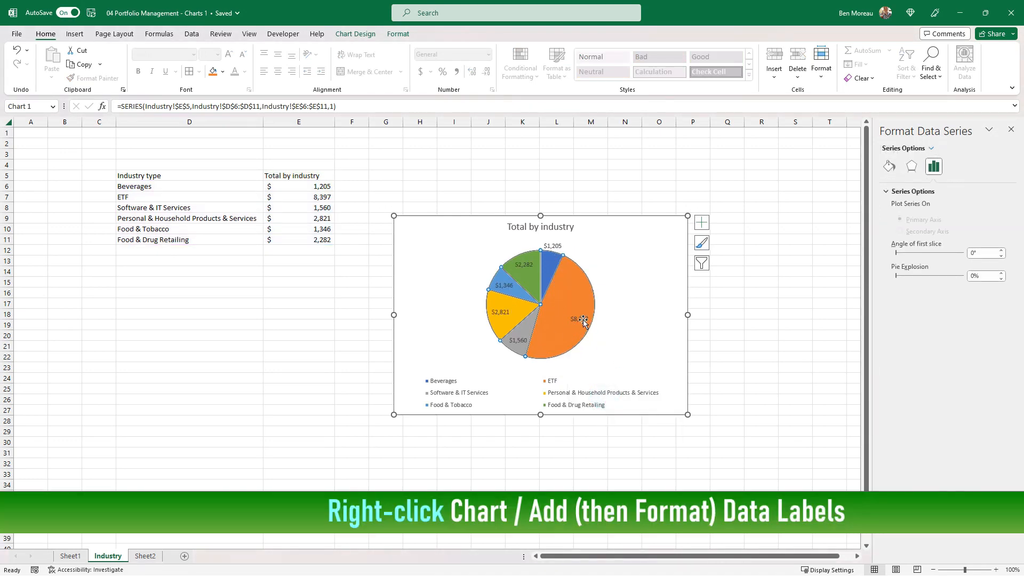
right_click(584, 322)
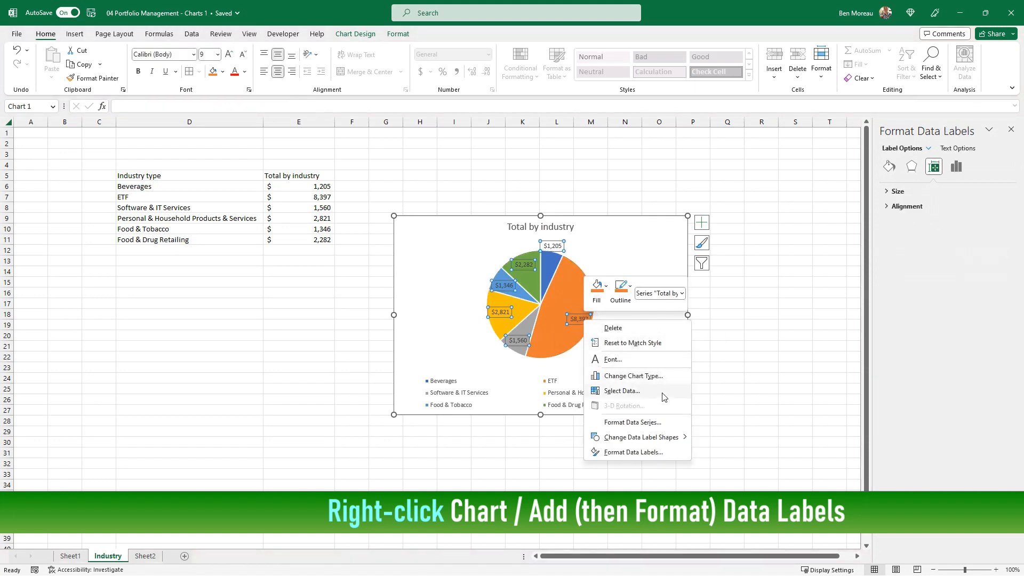
click(643, 451)
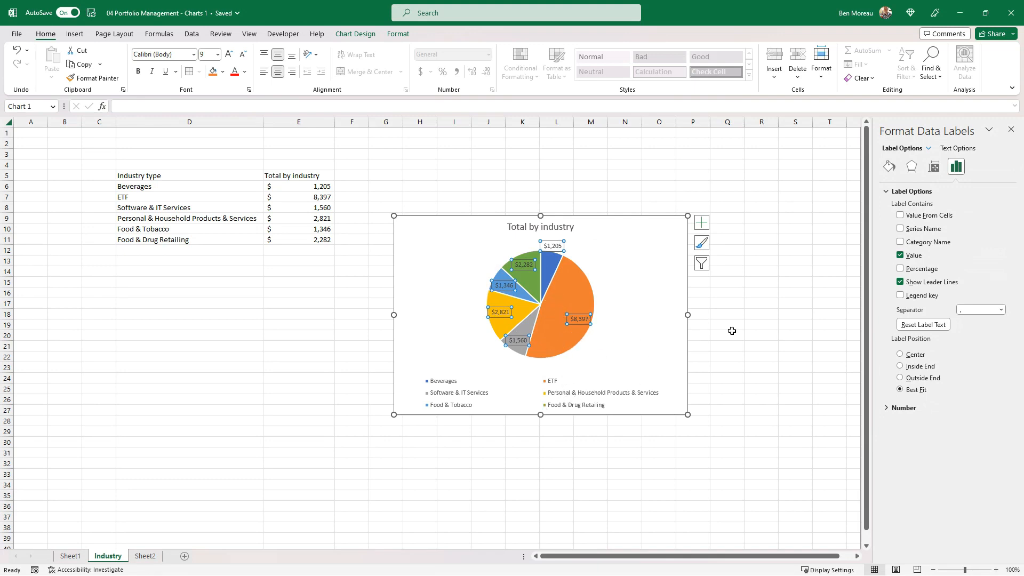
click(901, 243)
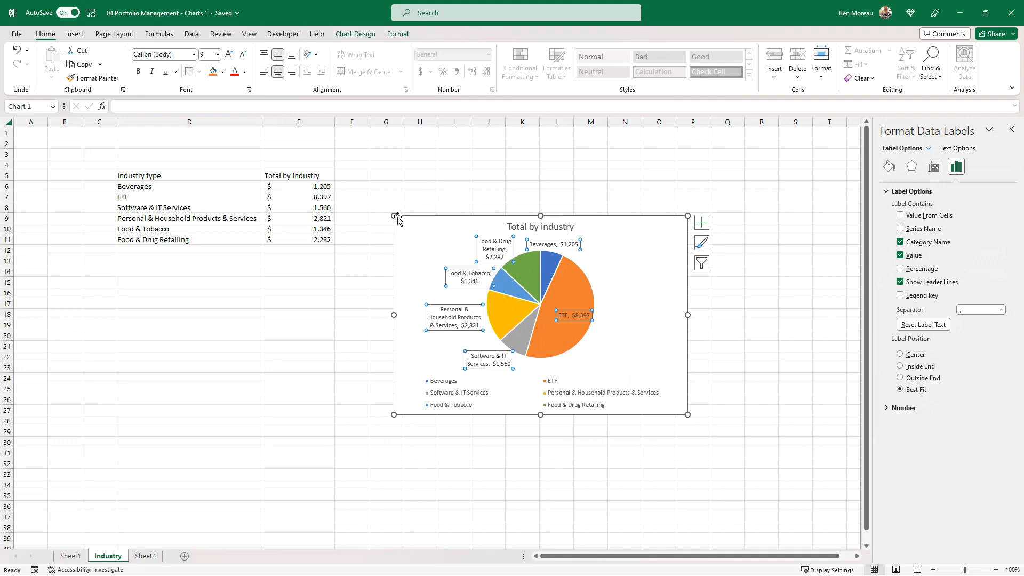
drag(394, 215, 361, 151)
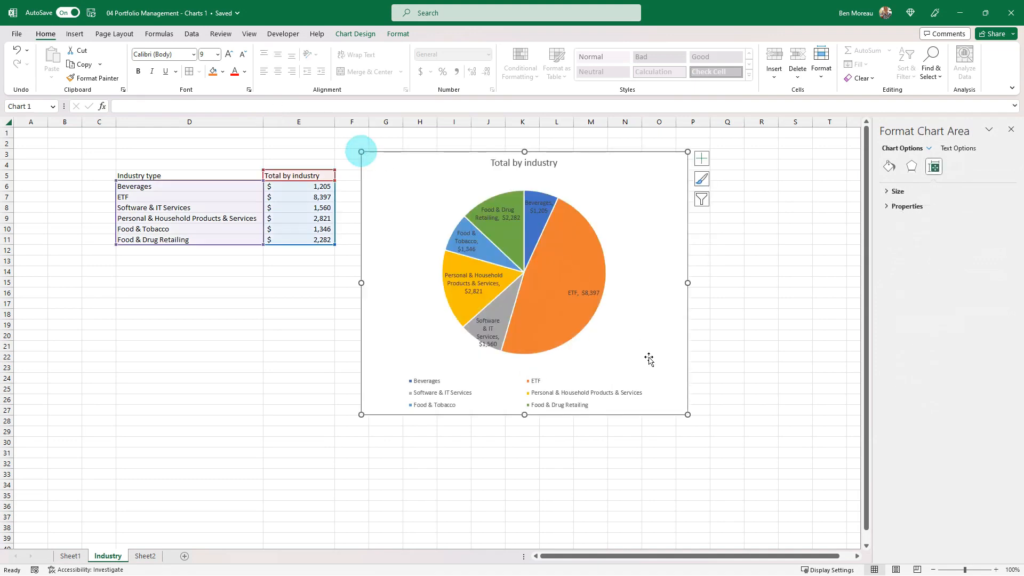
drag(685, 415, 712, 437)
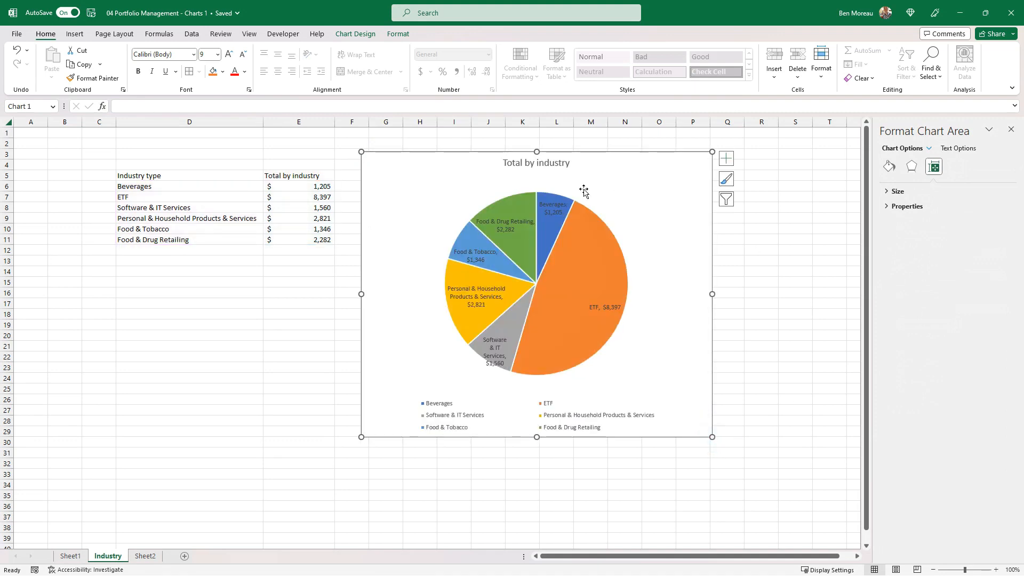
Make the pie chart's data labels white and bold.
click(482, 253)
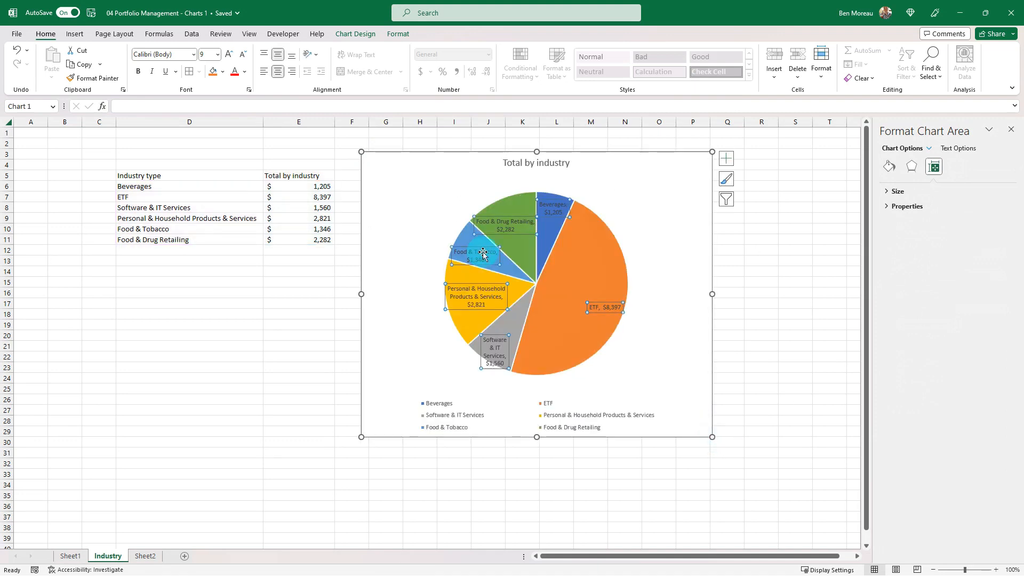
click(244, 72)
click(237, 117)
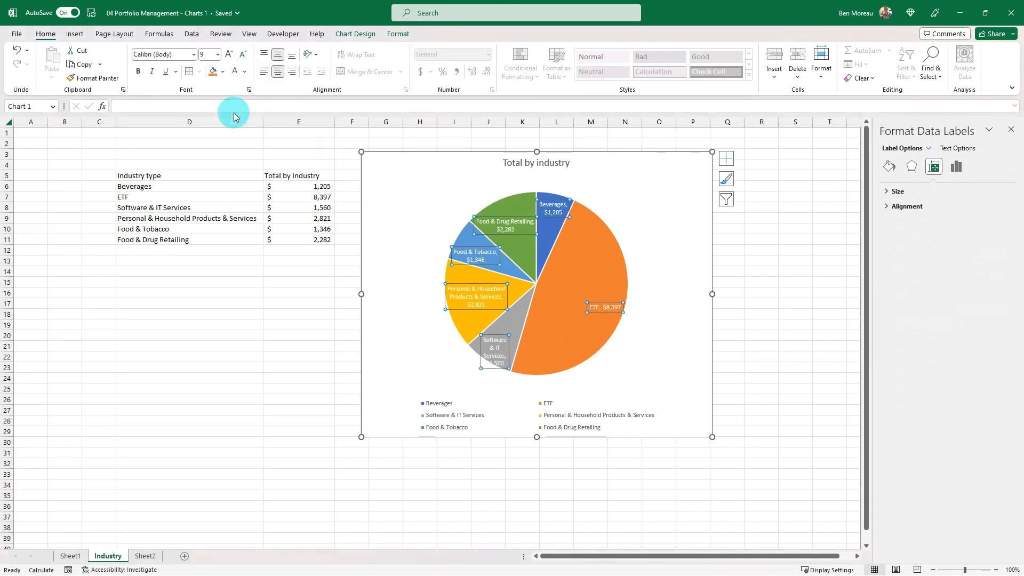
click(147, 71)
click(323, 156)
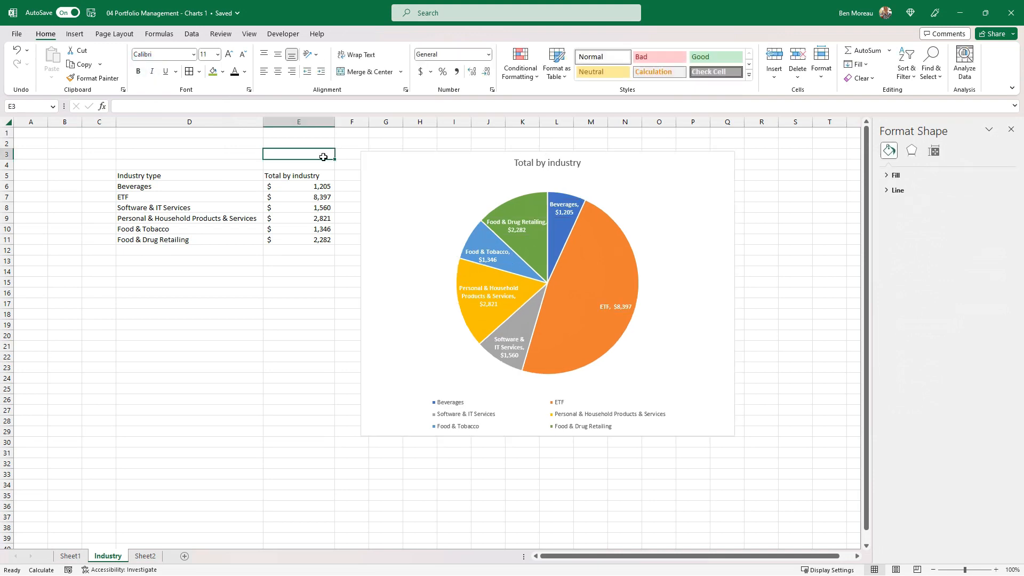
Apply the fifth chart style, with gradient slices and a bold title, to the pie chart.
click(631, 282)
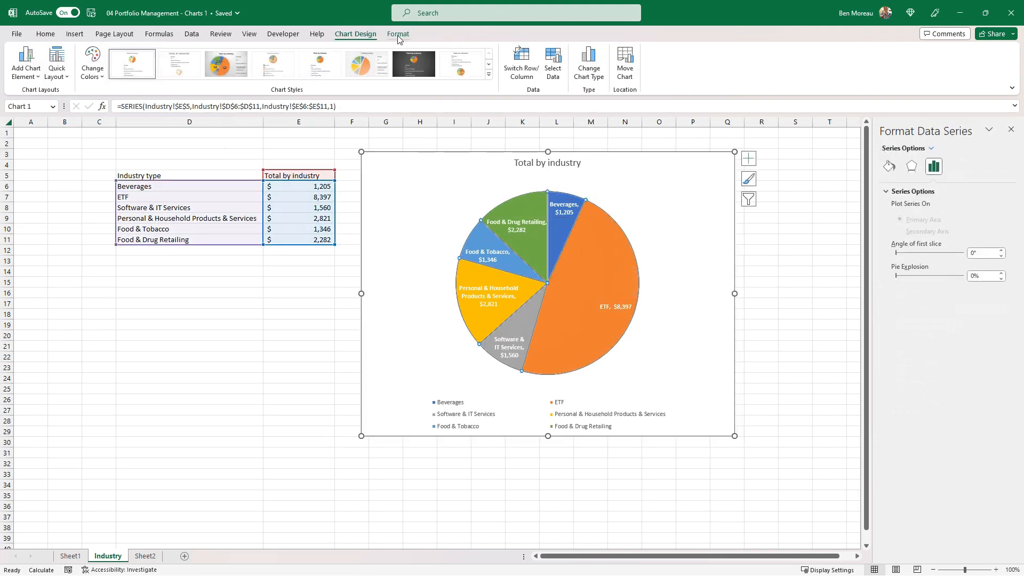
click(370, 68)
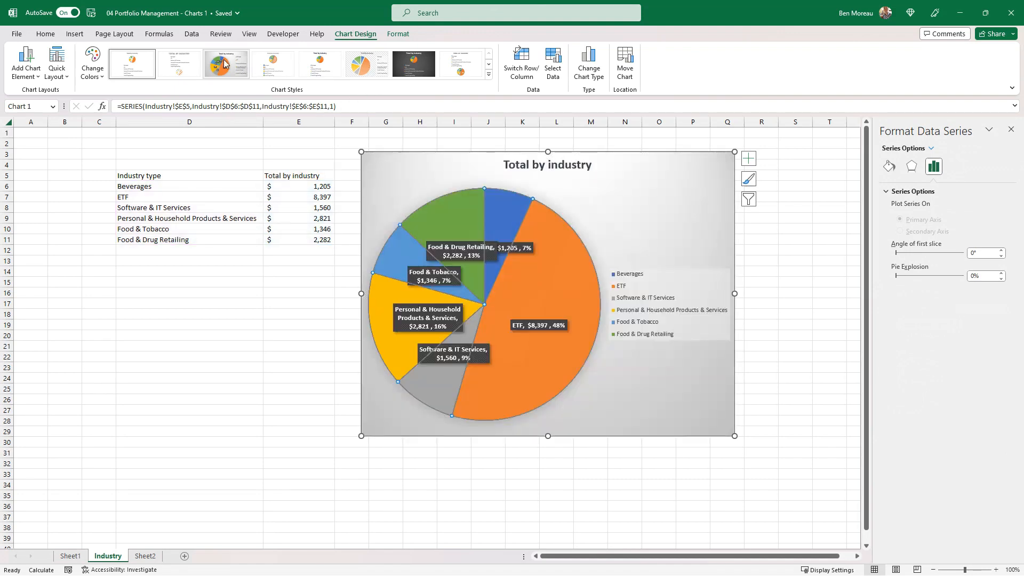
click(488, 75)
click(319, 63)
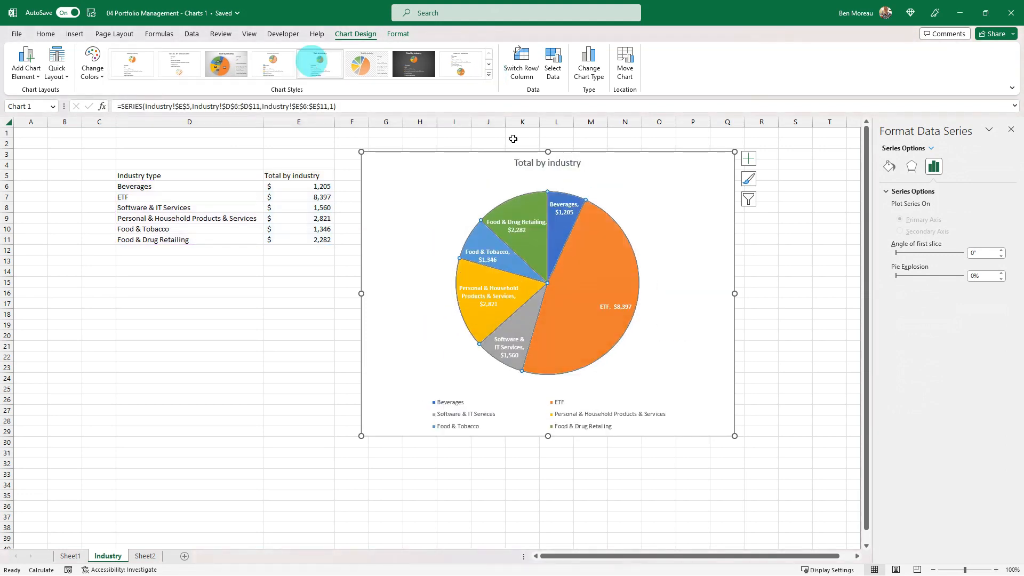
Reapply white, bold text to the data labels of the restyled pie chart.
click(47, 33)
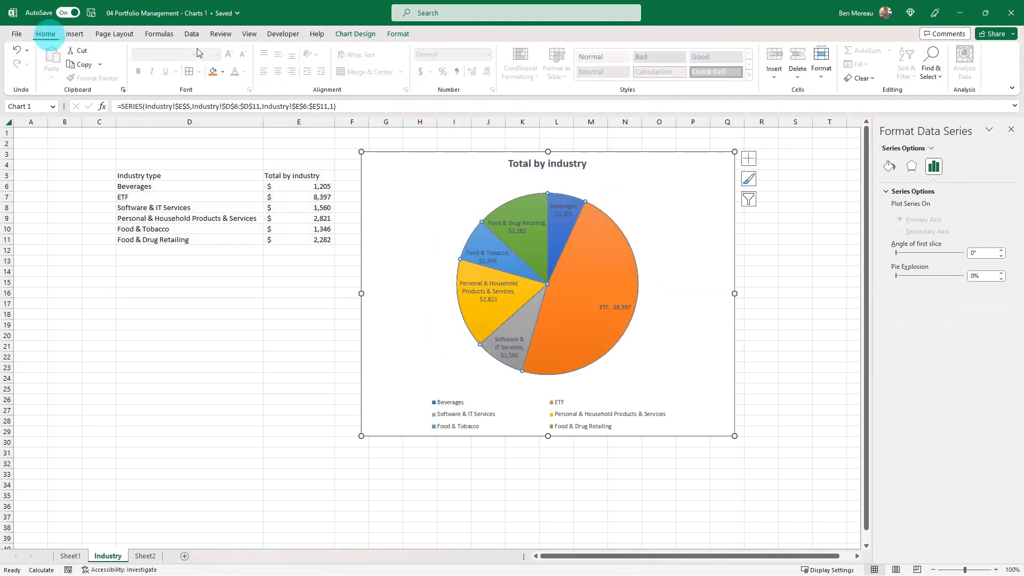
click(505, 256)
click(234, 73)
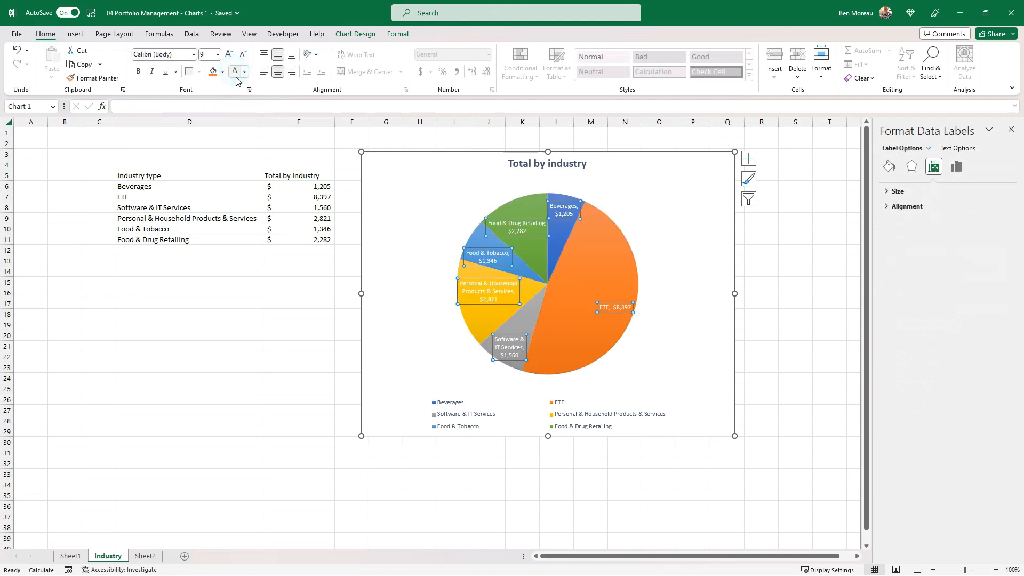
key(ctrl+b)
click(666, 305)
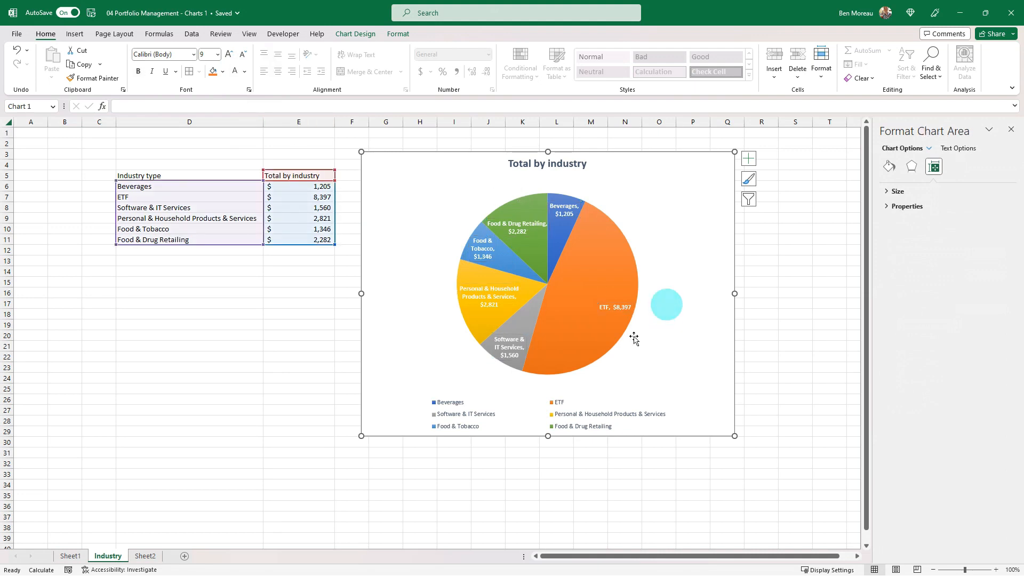
Give the pie slices a white outline with a weight of 1 pt.
click(621, 313)
click(397, 33)
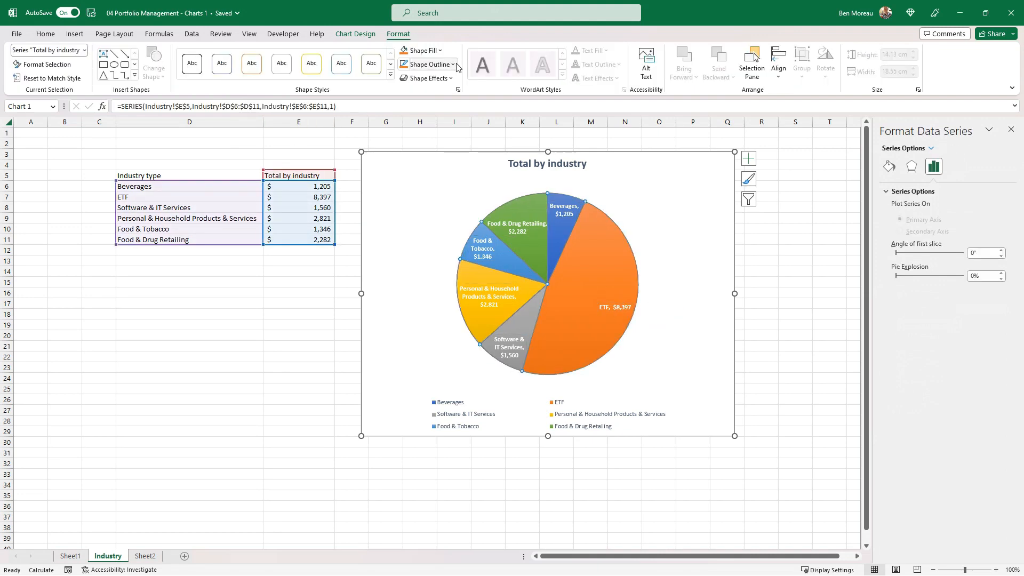
click(430, 64)
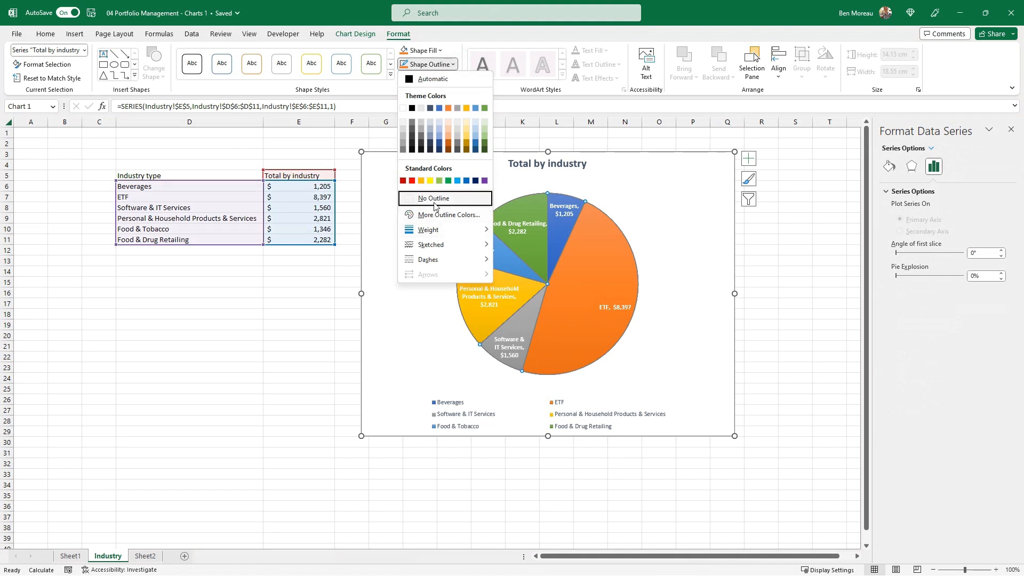
click(402, 109)
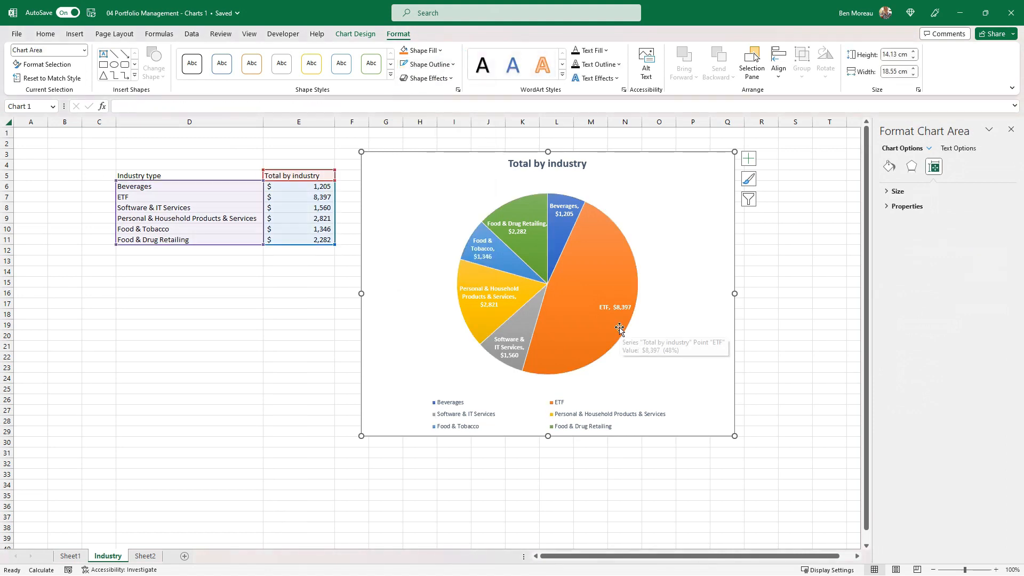
click(619, 328)
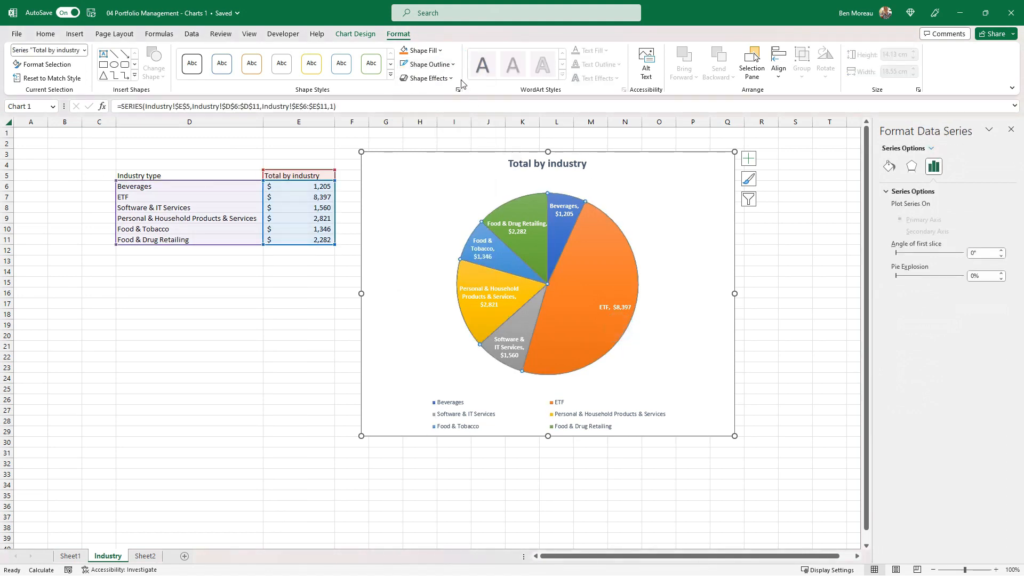
click(446, 64)
mouse_move(461, 235)
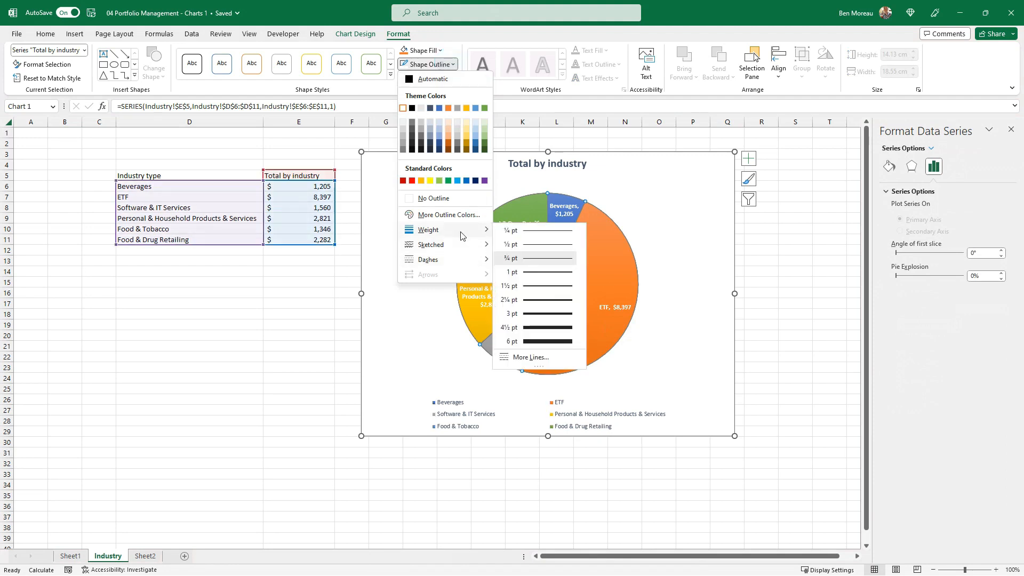
click(530, 272)
click(687, 254)
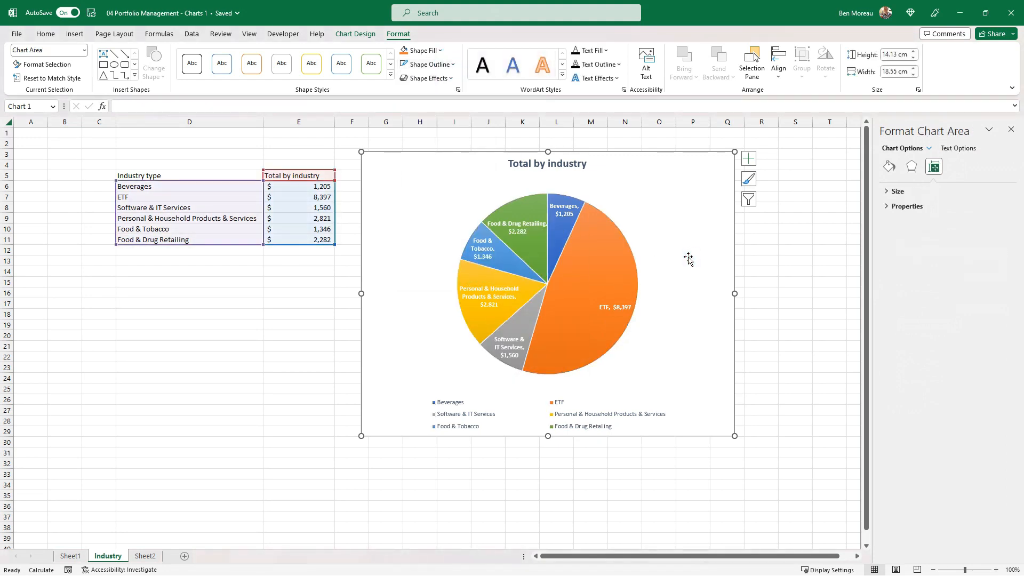
Delete the legend beneath the pie chart.
click(572, 403)
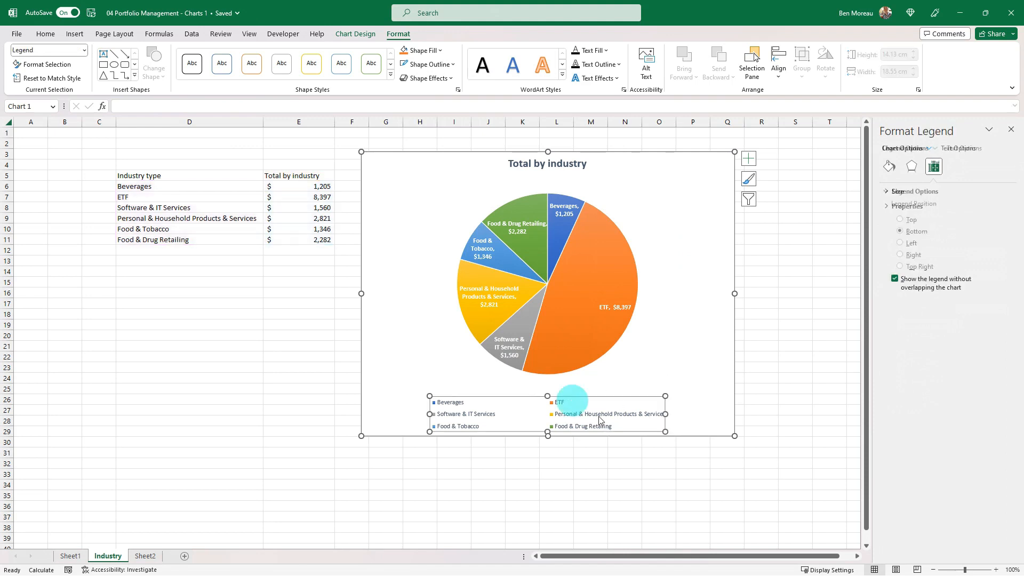
click(568, 397)
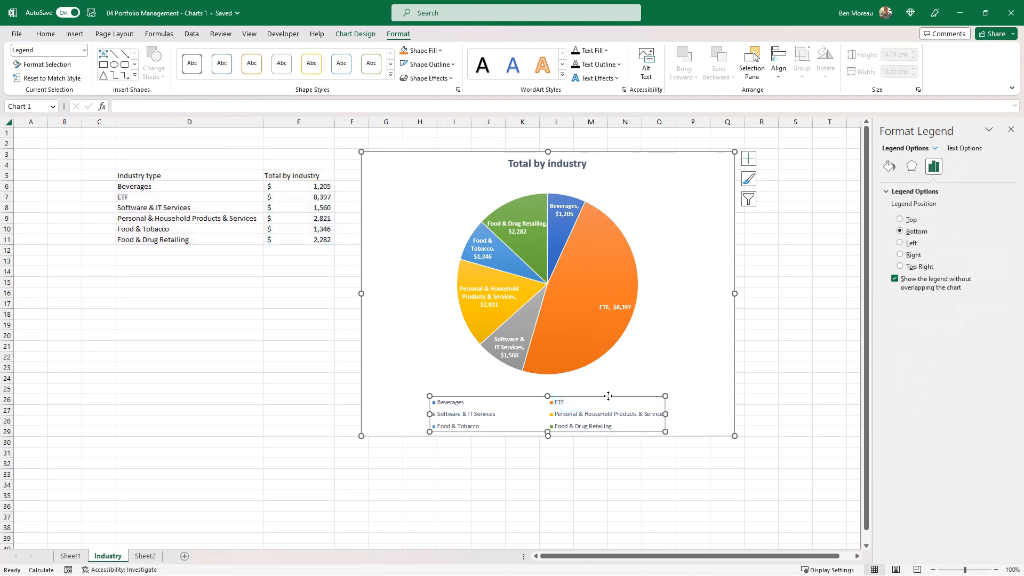
key(Delete)
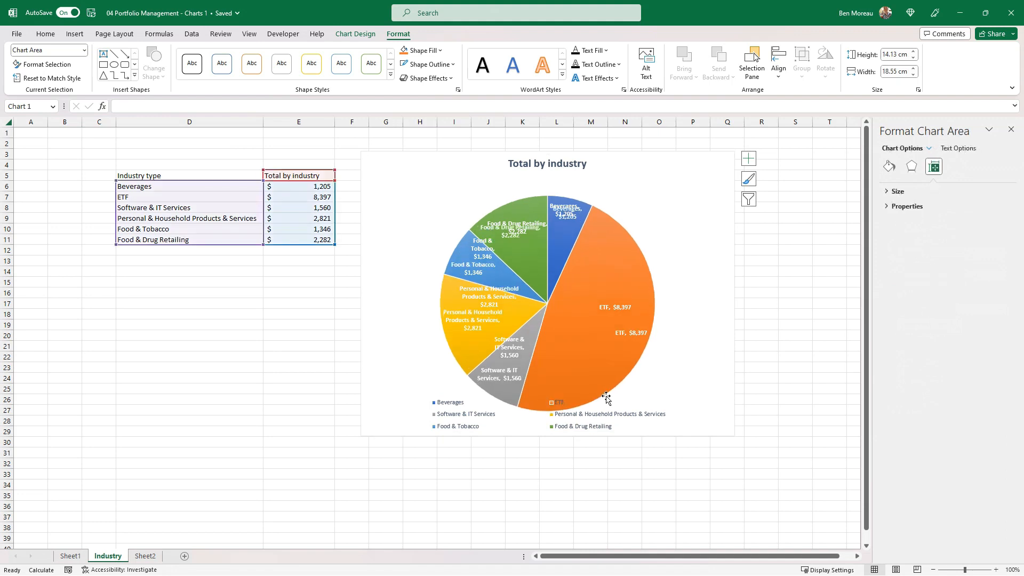
Edit the pie chart's title text, entering Portfolio.
click(545, 165)
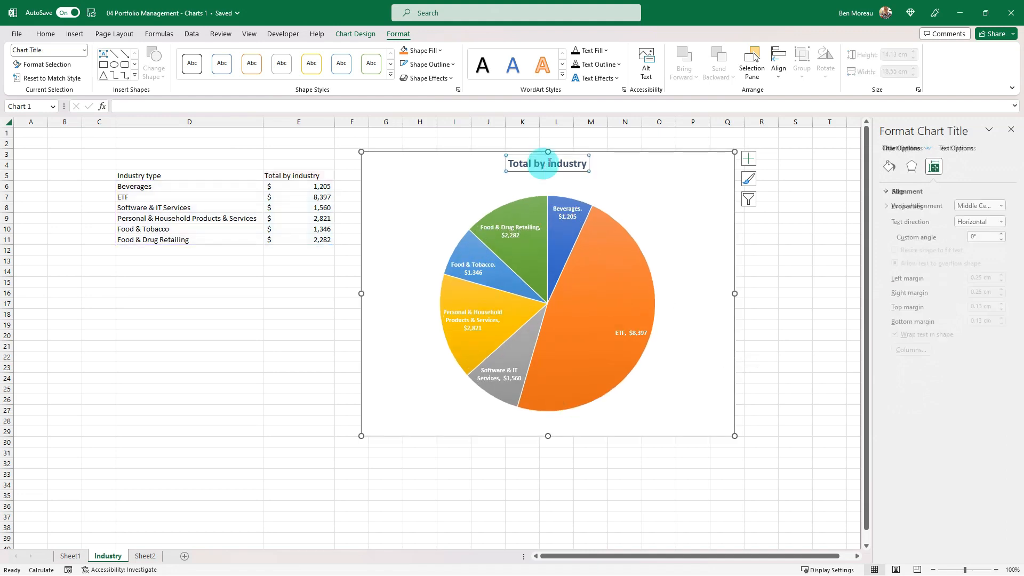
double_click(550, 163)
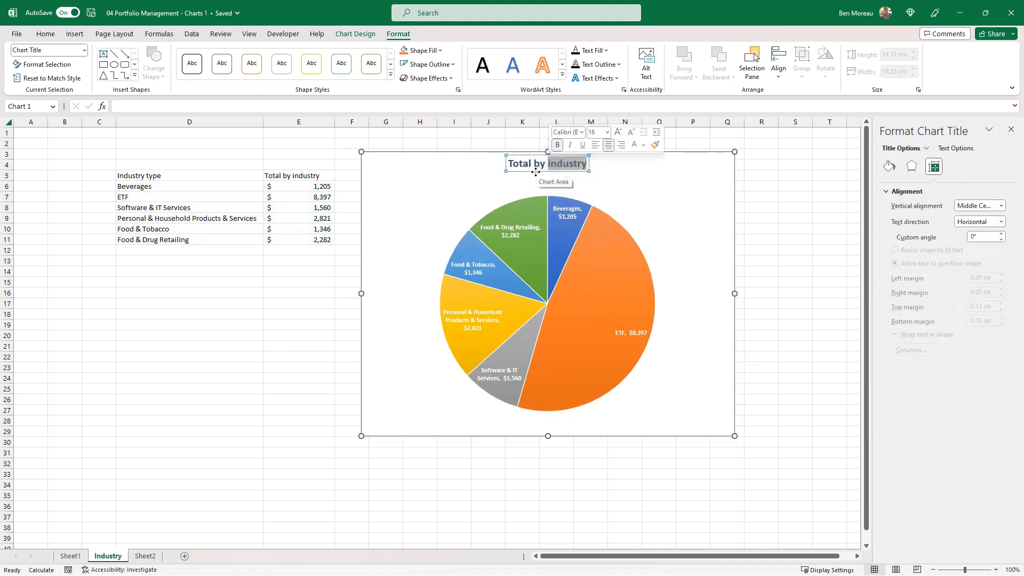
click(565, 166)
key(ctrl+shift+Right)
text(Portfolio)
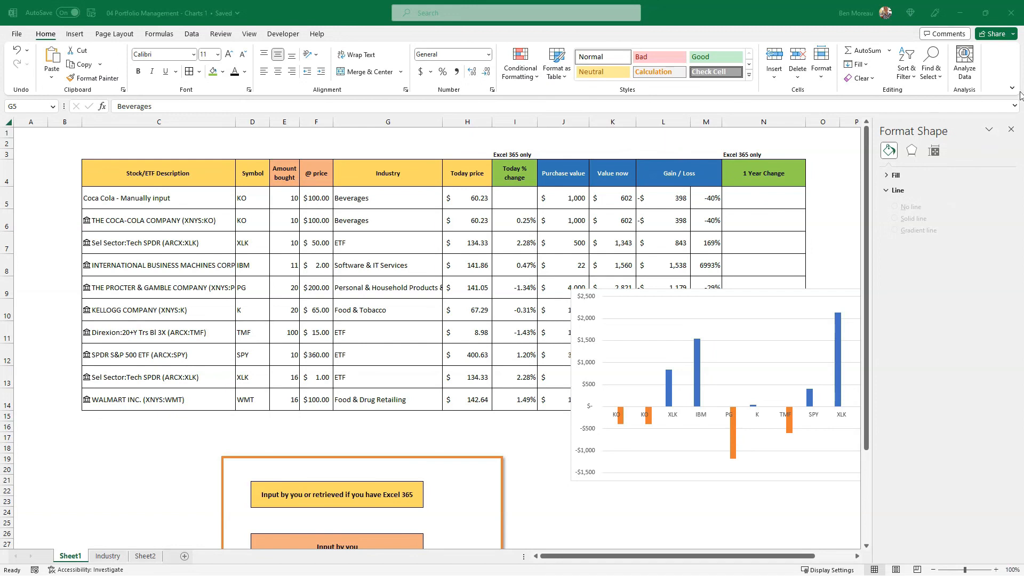
Move the gain/loss column chart on Sheet1 up over the table and fill its background with Blue, Accent 1, Darker 50%.
click(1010, 129)
drag(805, 284, 739, 217)
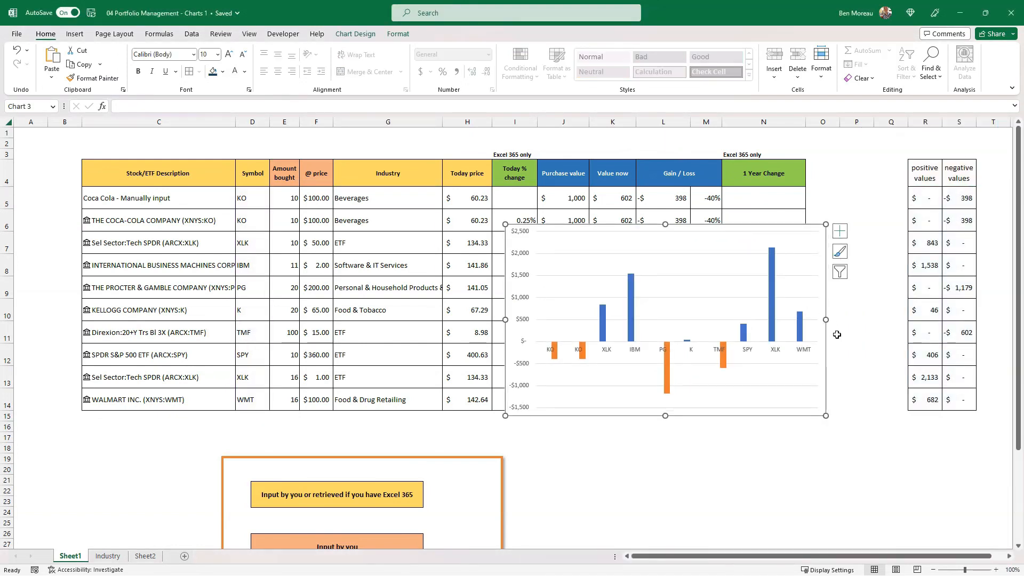
click(399, 34)
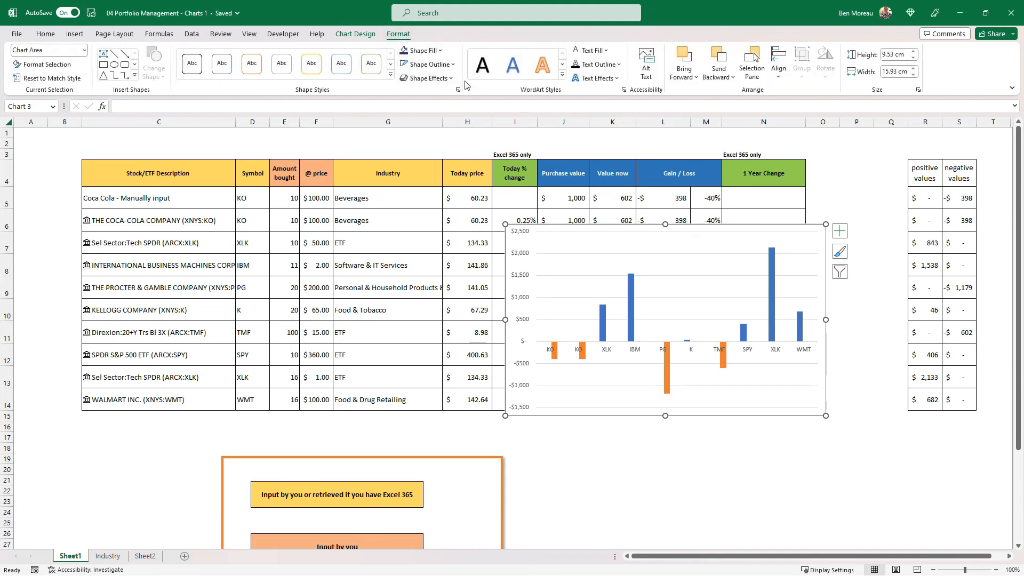
click(442, 52)
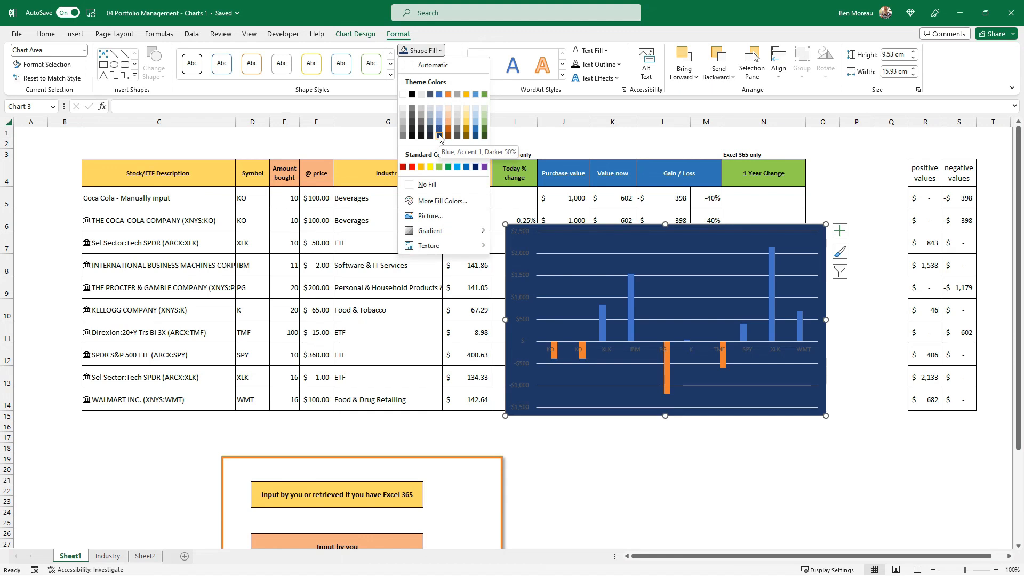
click(440, 136)
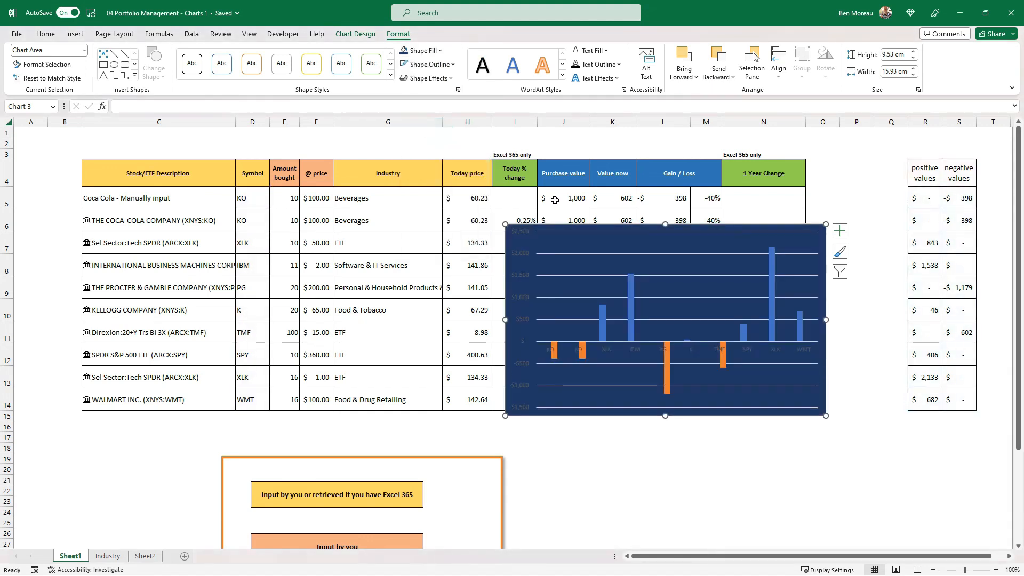
Make the column chart's horizontal and vertical axis labels white and bold.
click(634, 350)
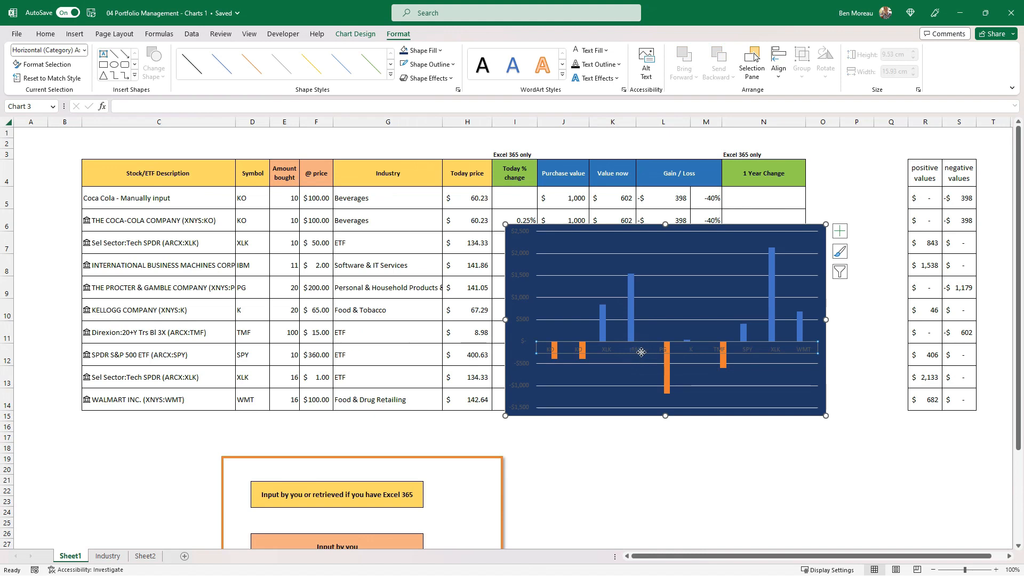
click(575, 50)
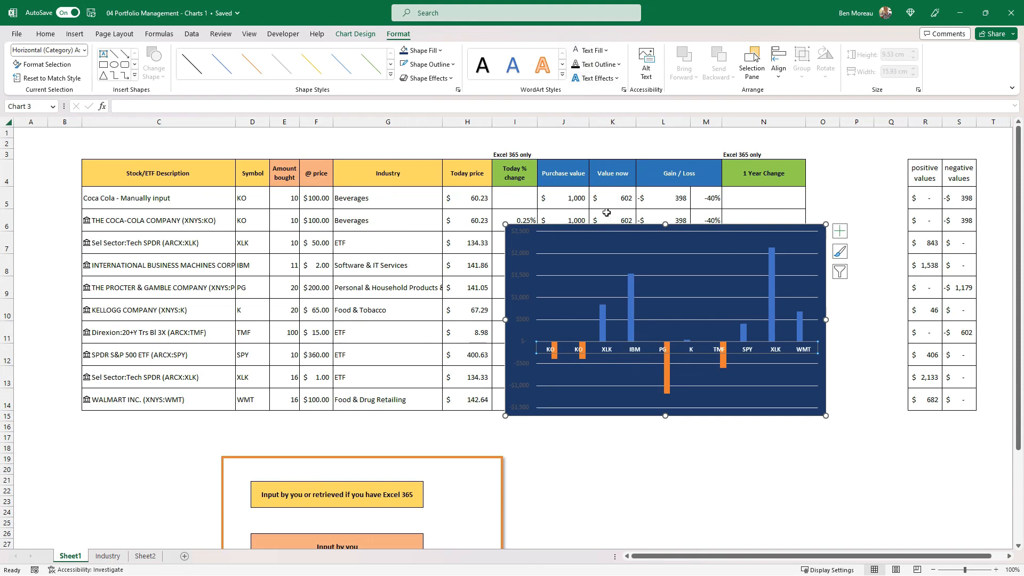
click(523, 300)
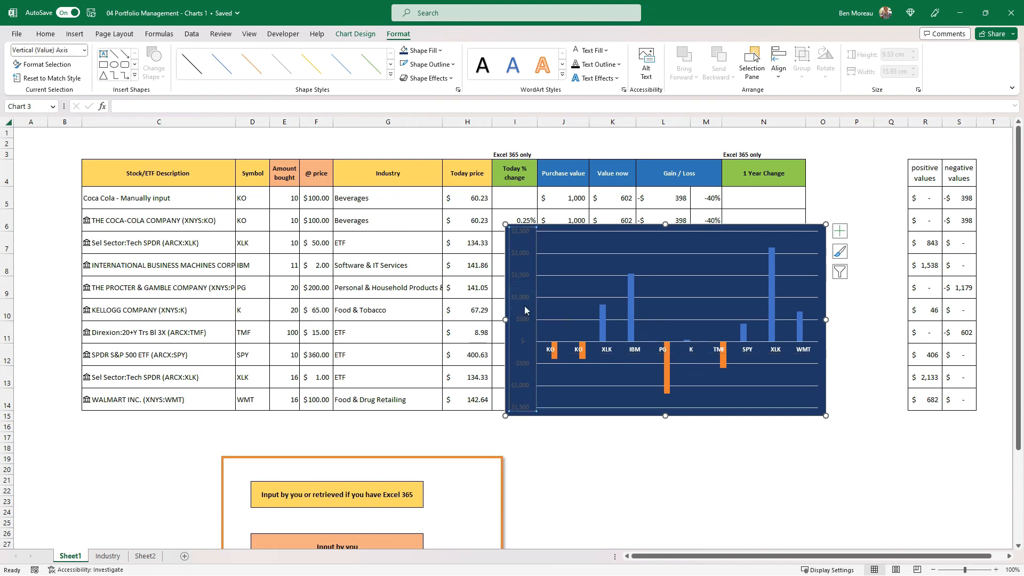
click(575, 51)
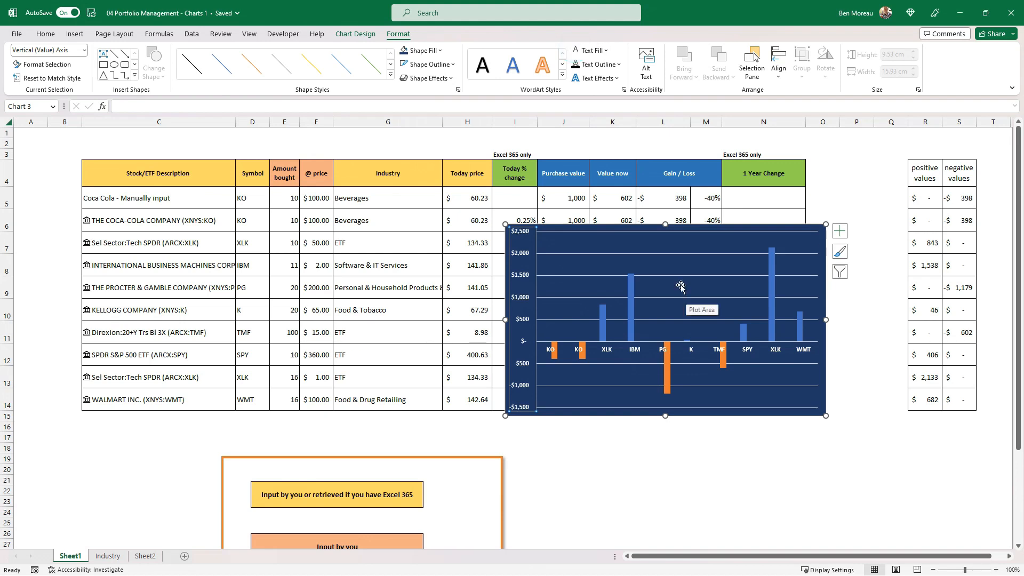
Set the gap width of the positive values series in the column chart to 20%.
click(772, 333)
right_click(772, 332)
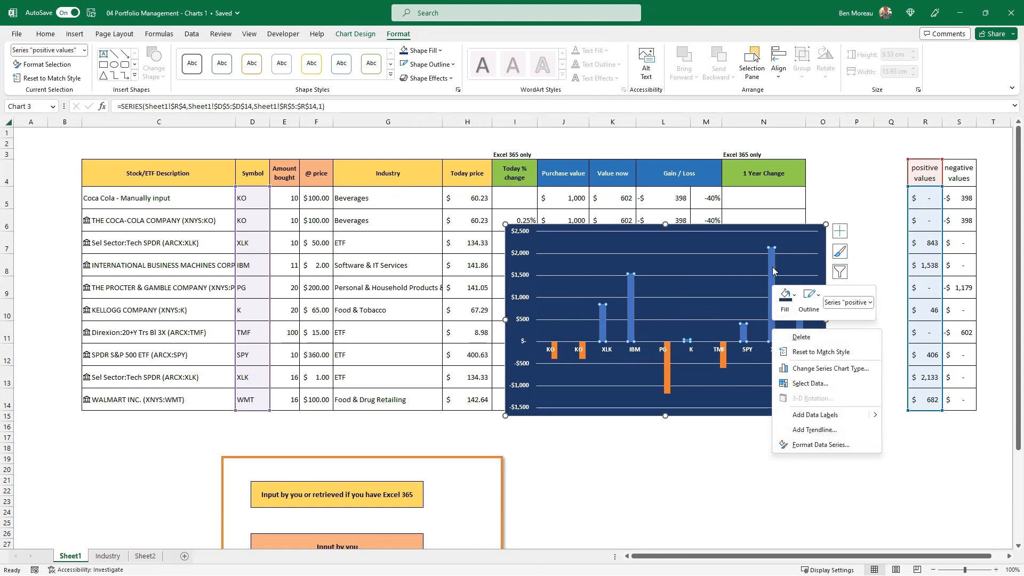
click(820, 444)
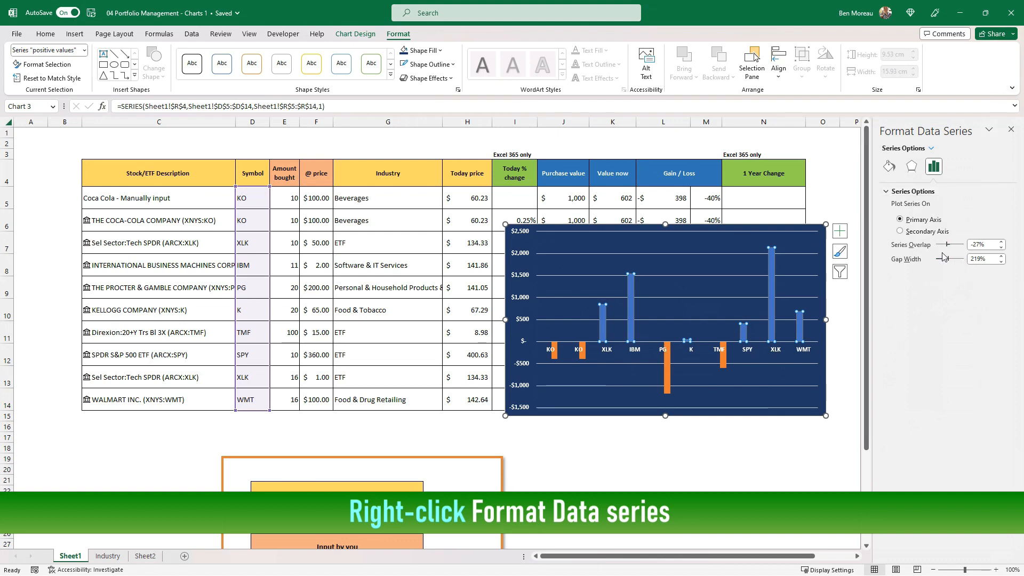
click(992, 259)
drag(987, 259, 963, 263)
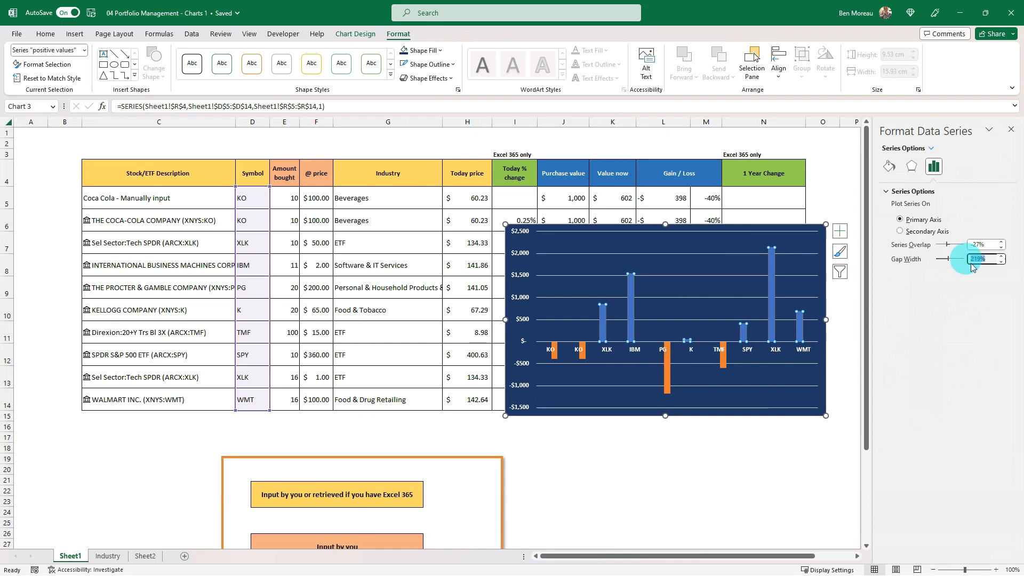
text(20)
key(Return)
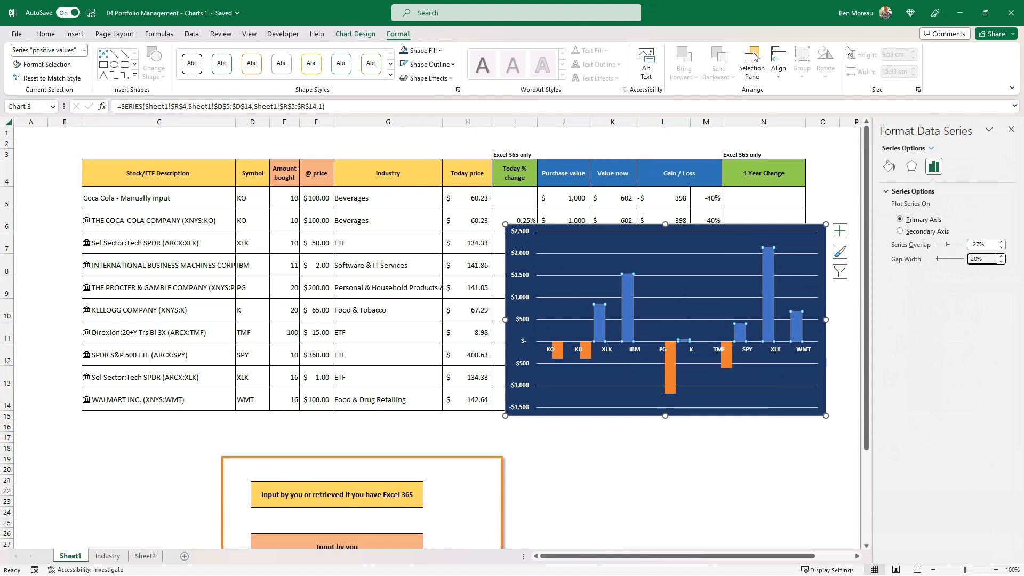
Set the column chart's series overlap to 100%.
drag(991, 247, 960, 241)
text(100)
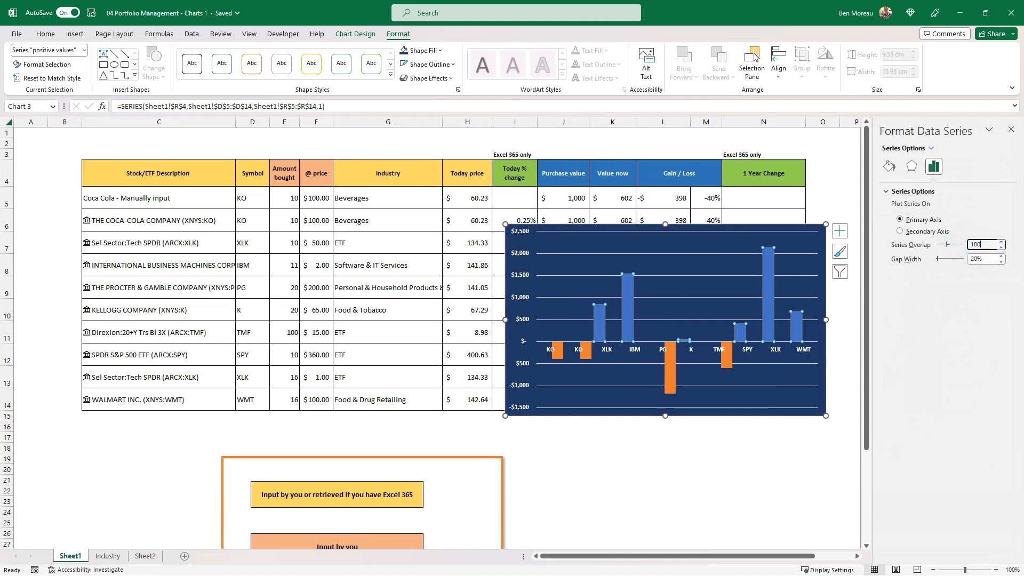
key(Return)
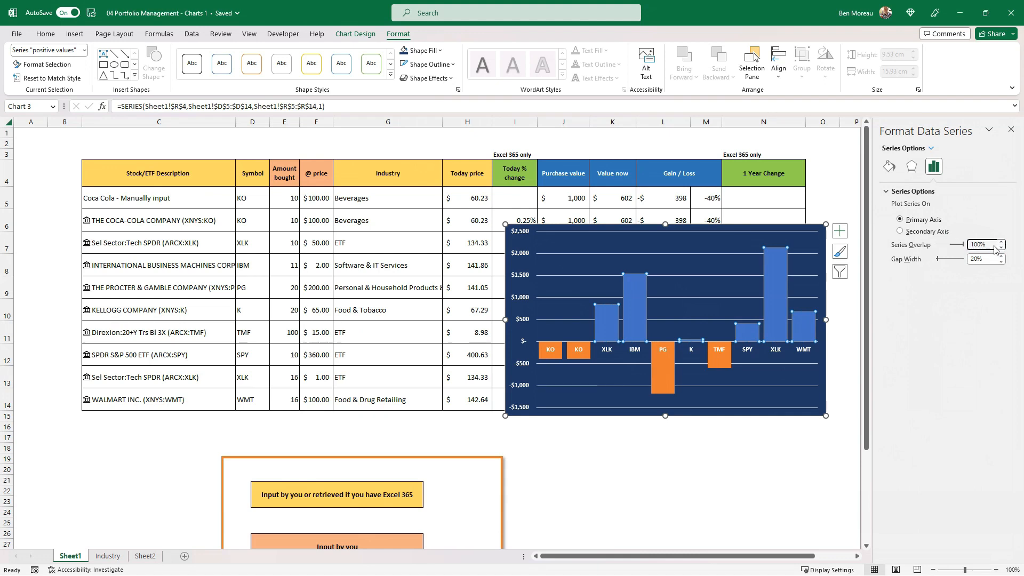
Change the series overlap of the columns to 0%.
drag(989, 244, 962, 242)
text(08)
key(Return)
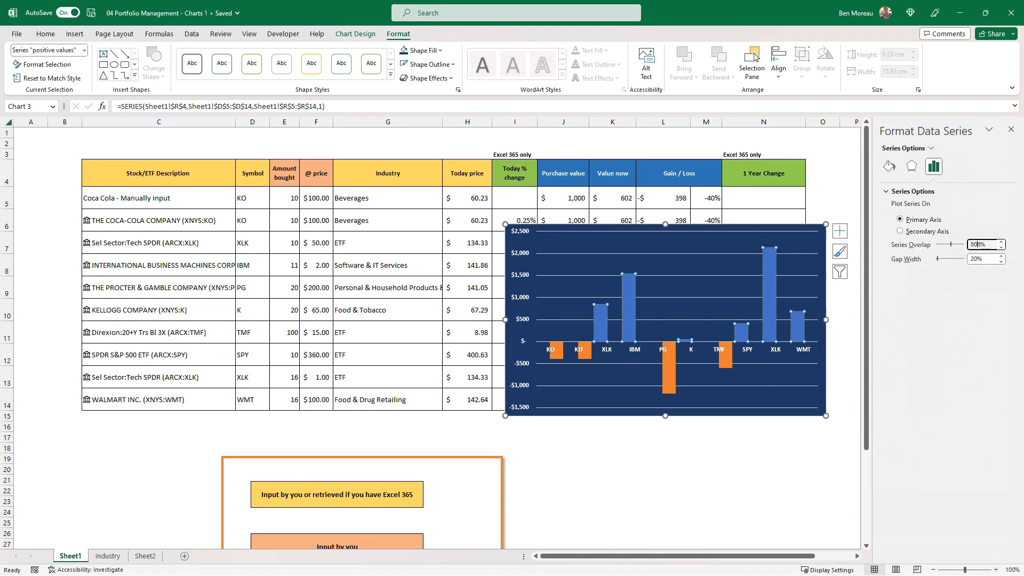
Set the series overlap of the column chart's series to 80%.
key(Return)
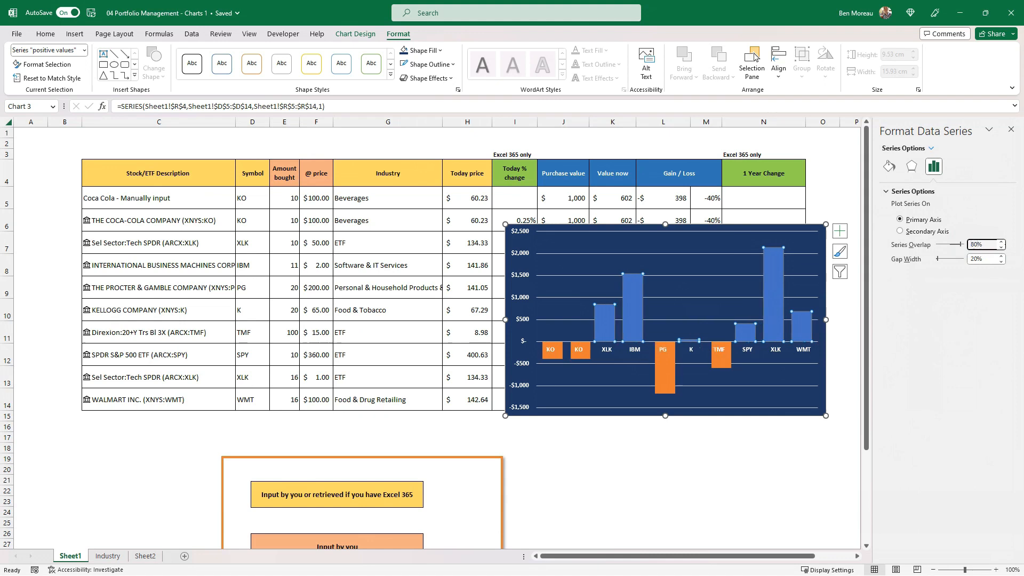
click(738, 380)
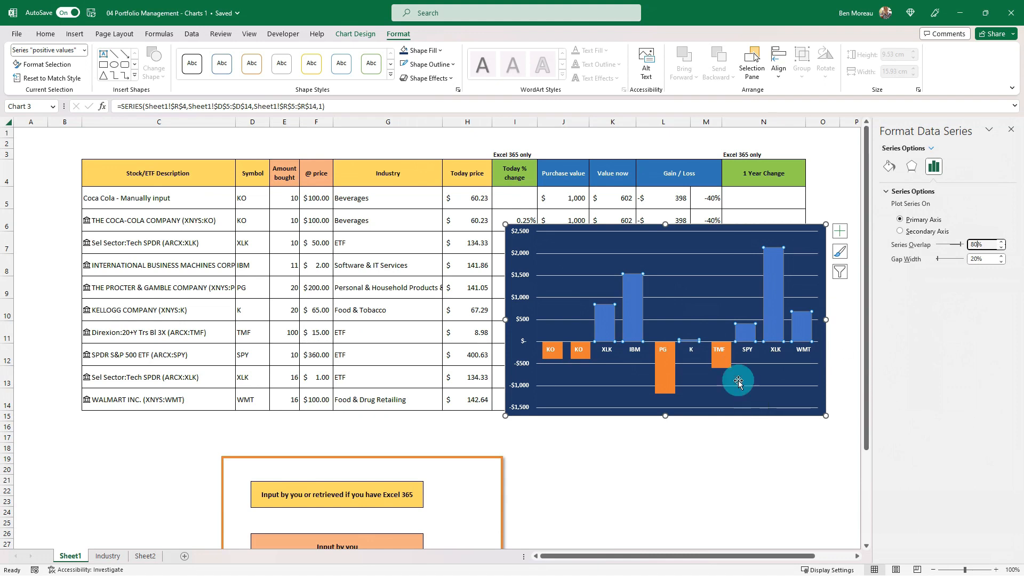
Apply the green gradient shape style to the positive values series of the column chart.
click(776, 286)
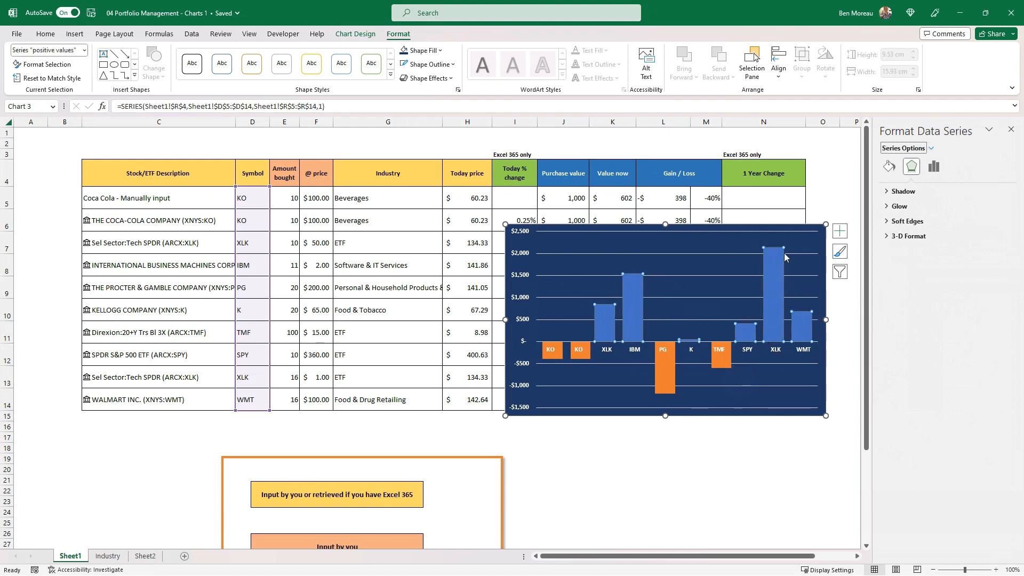
click(390, 75)
click(390, 75)
click(391, 75)
click(780, 297)
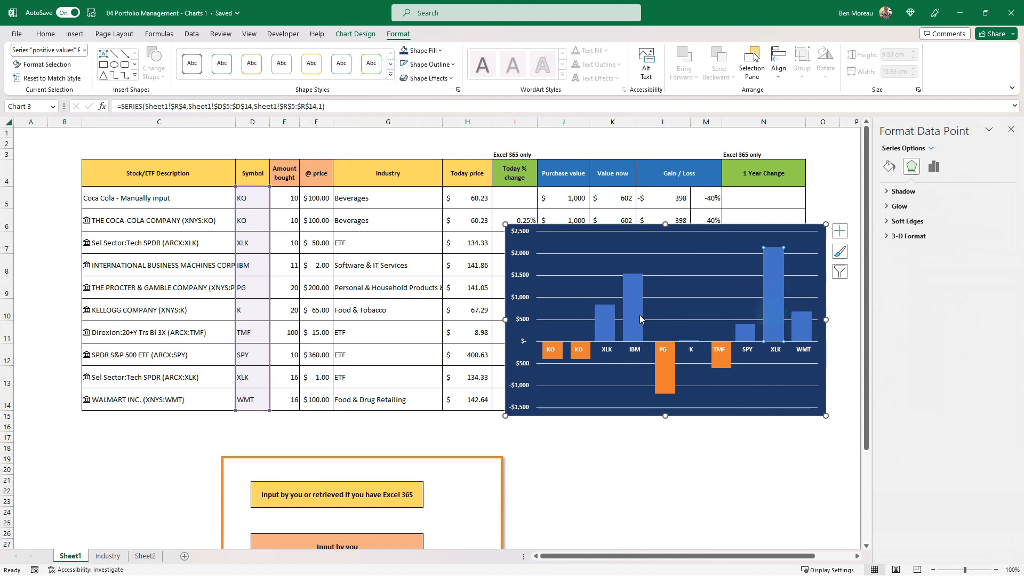
click(662, 436)
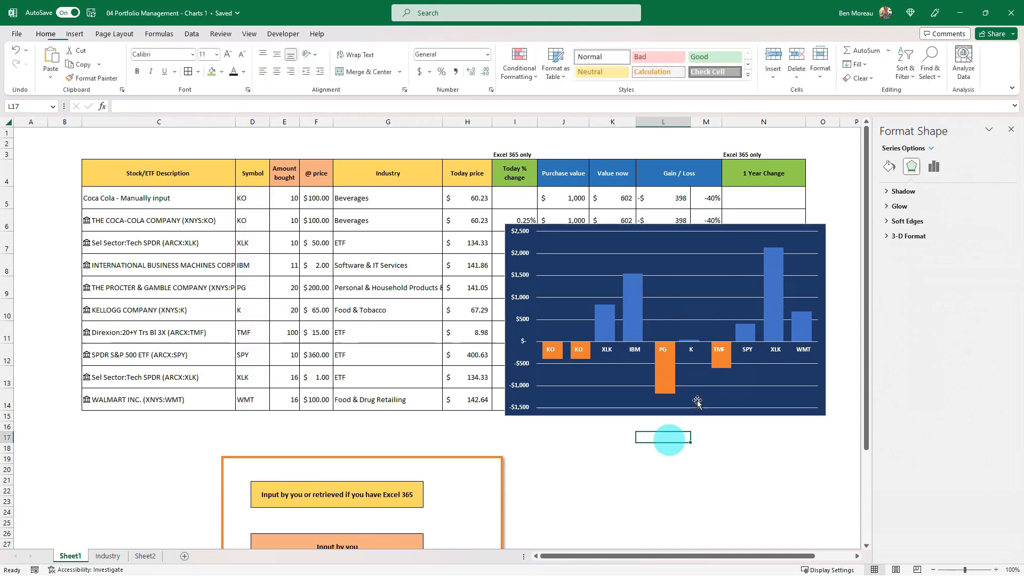
click(623, 298)
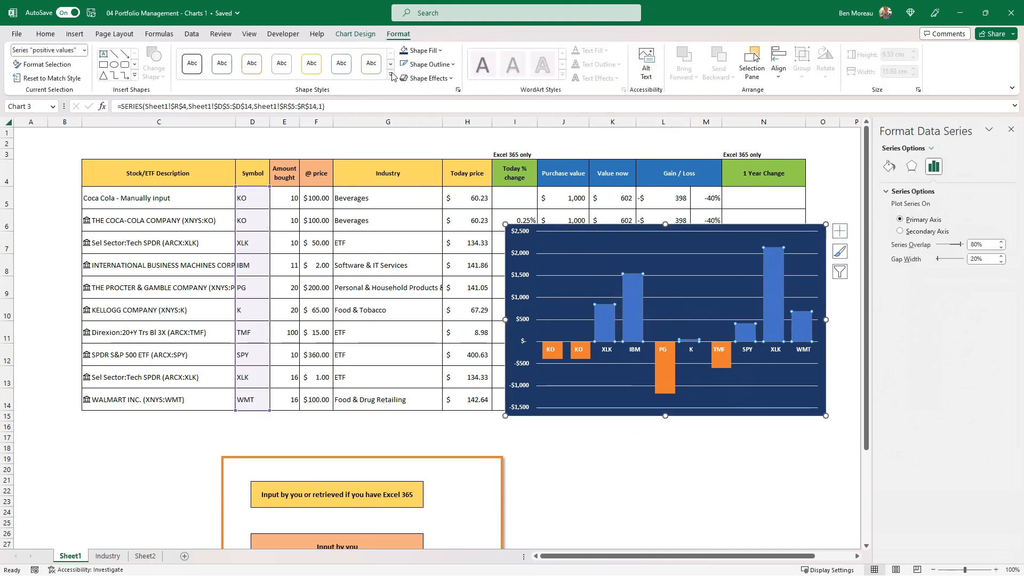
click(391, 75)
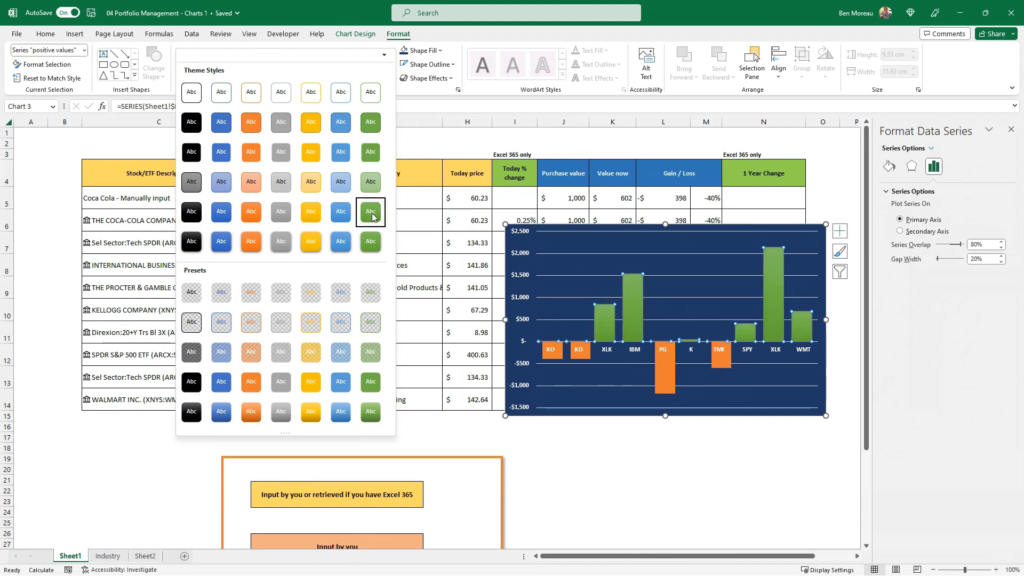
click(372, 214)
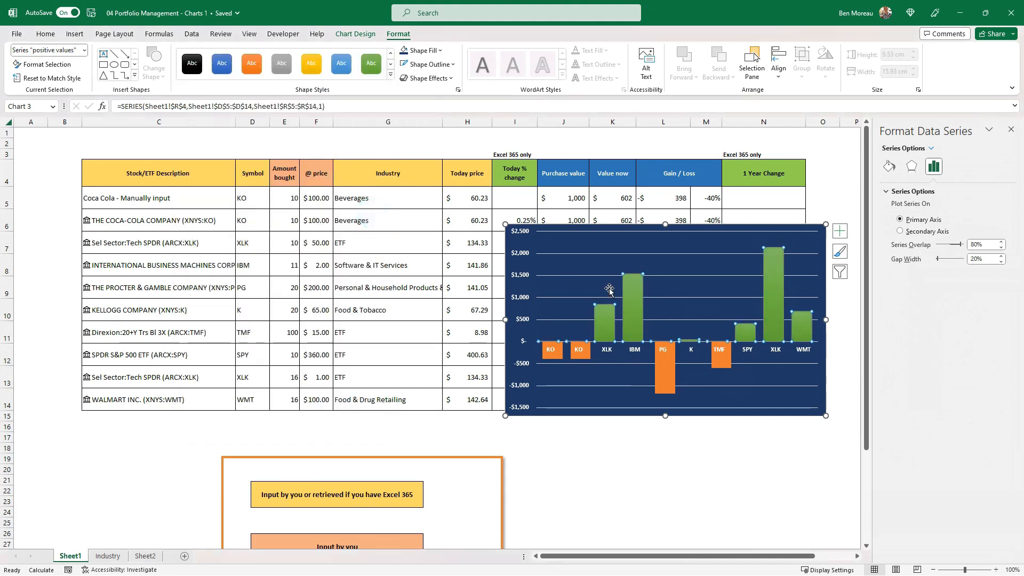
Apply the light blue gradient shape style to the negative values series of the column chart.
click(660, 369)
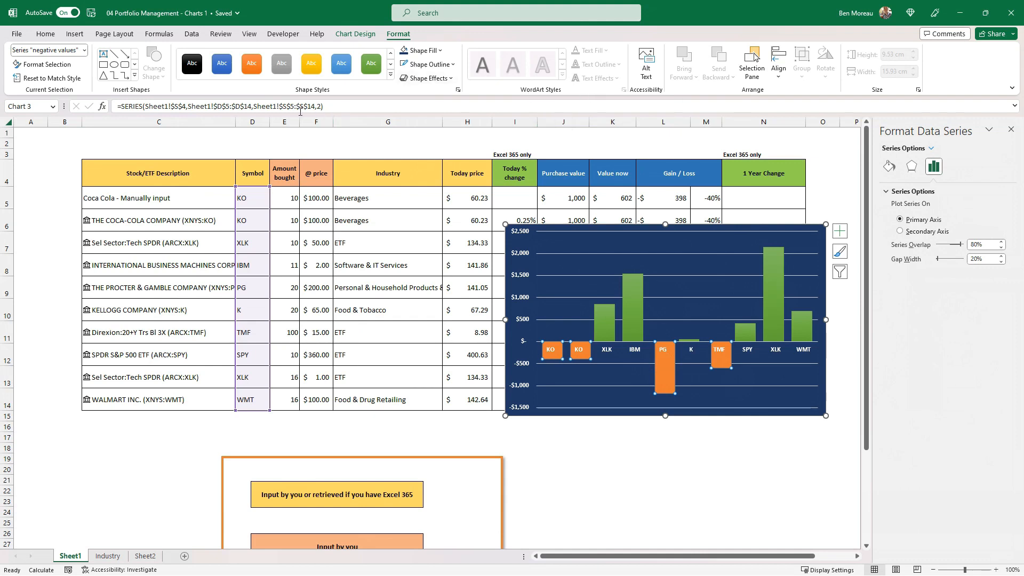
click(341, 64)
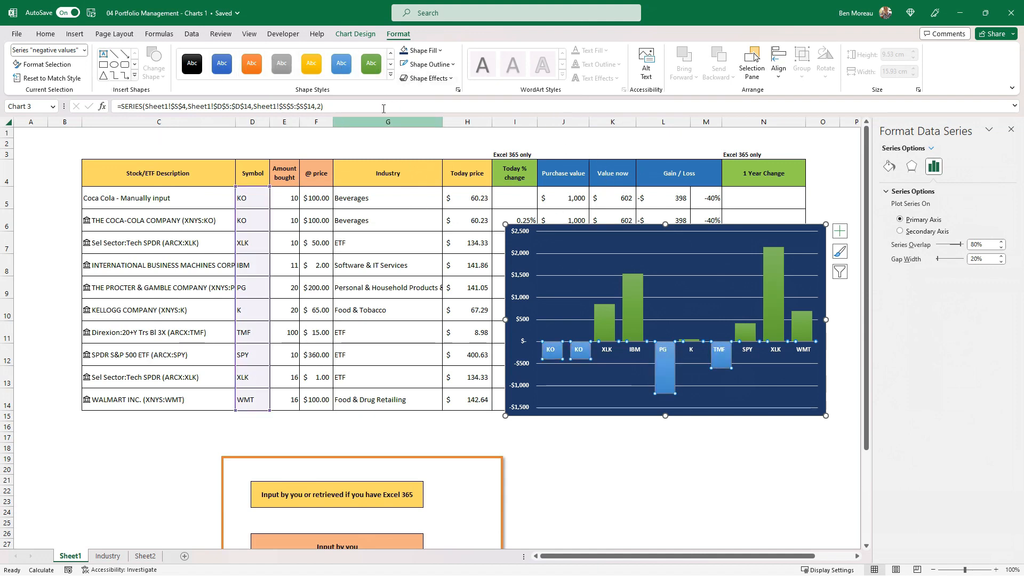
click(390, 78)
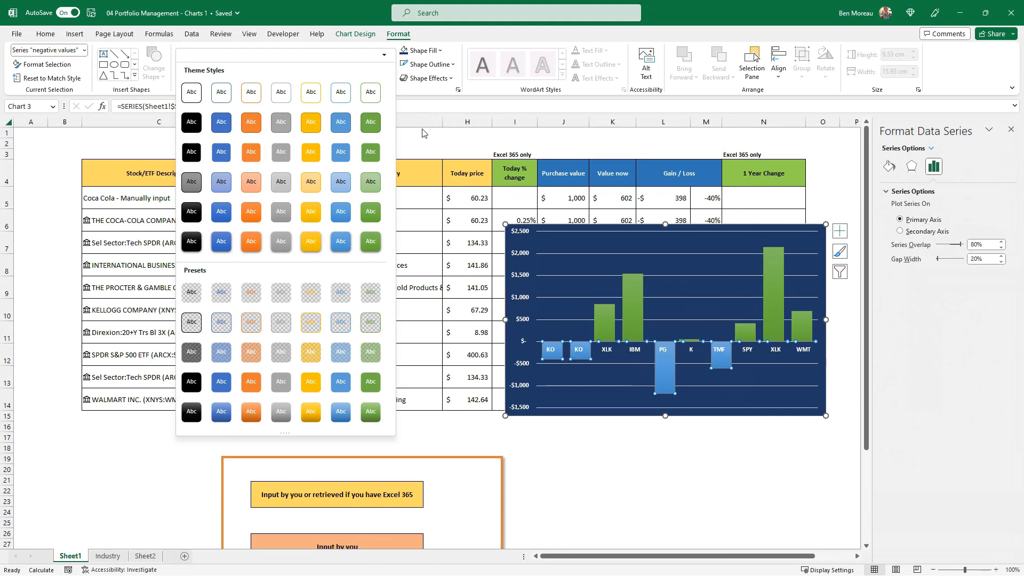
click(568, 144)
click(568, 143)
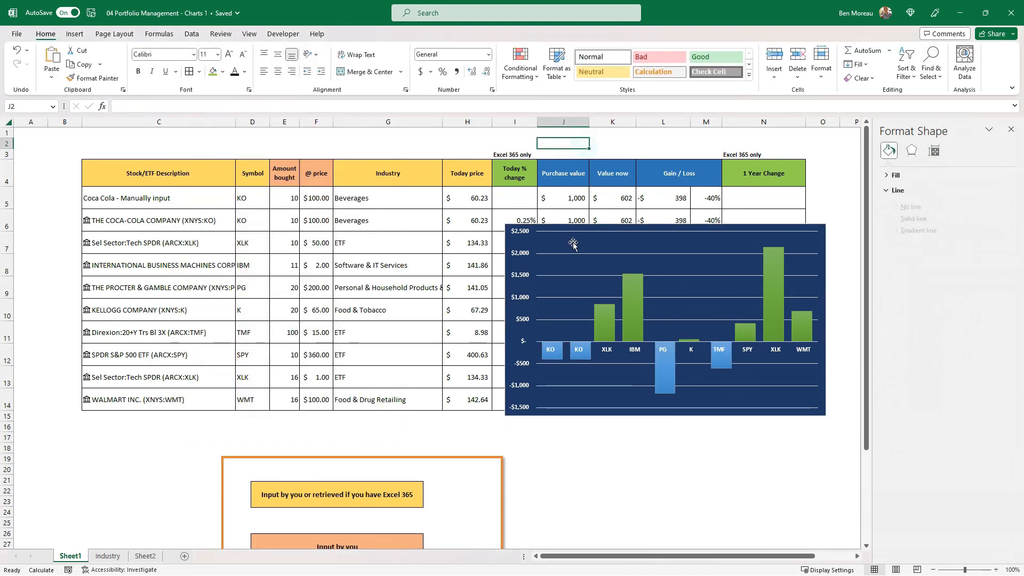
Reduce the font size of the column chart's horizontal axis labels to 8 and close the formatting pane.
click(577, 350)
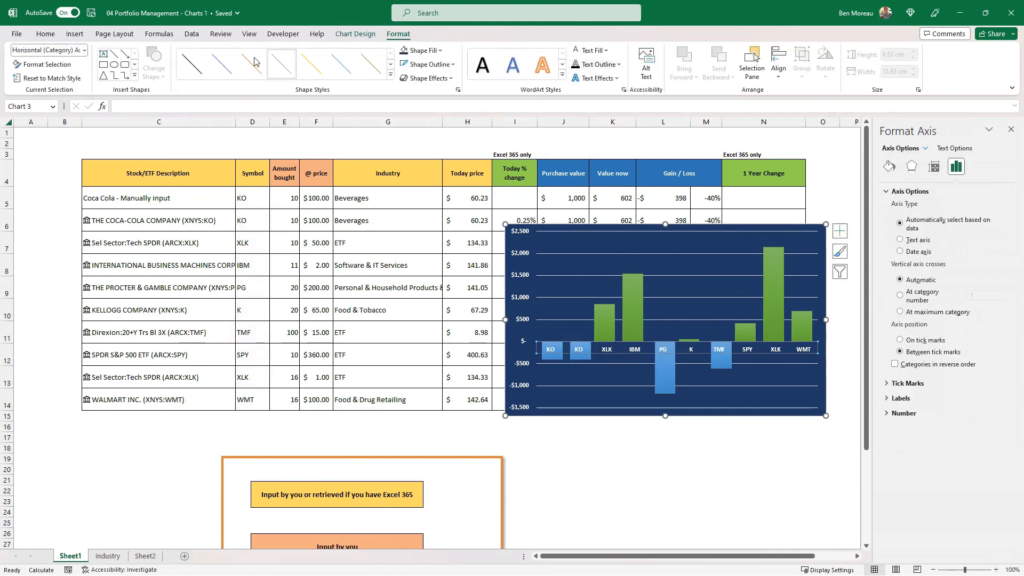
click(45, 34)
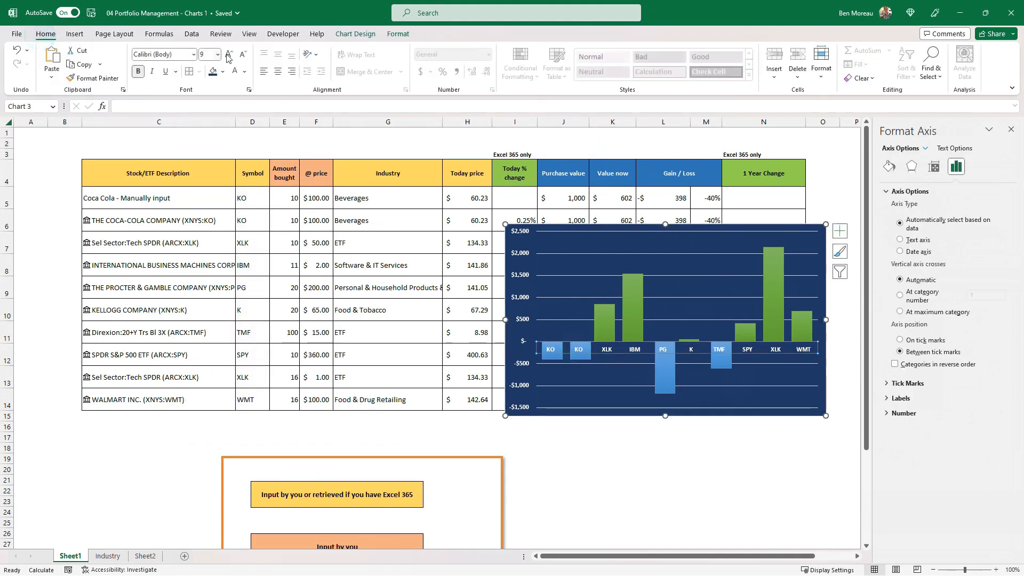
click(244, 55)
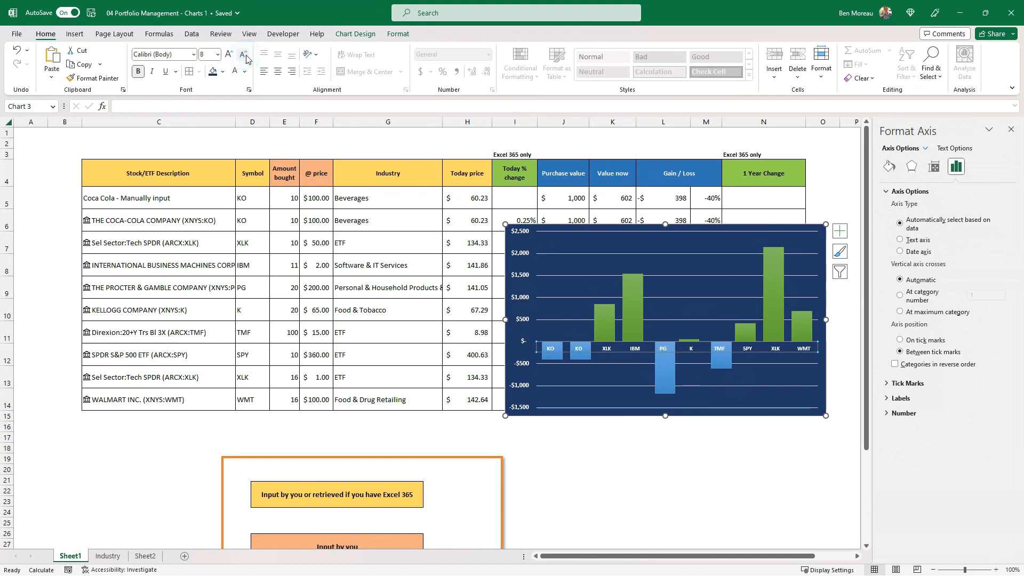
click(612, 459)
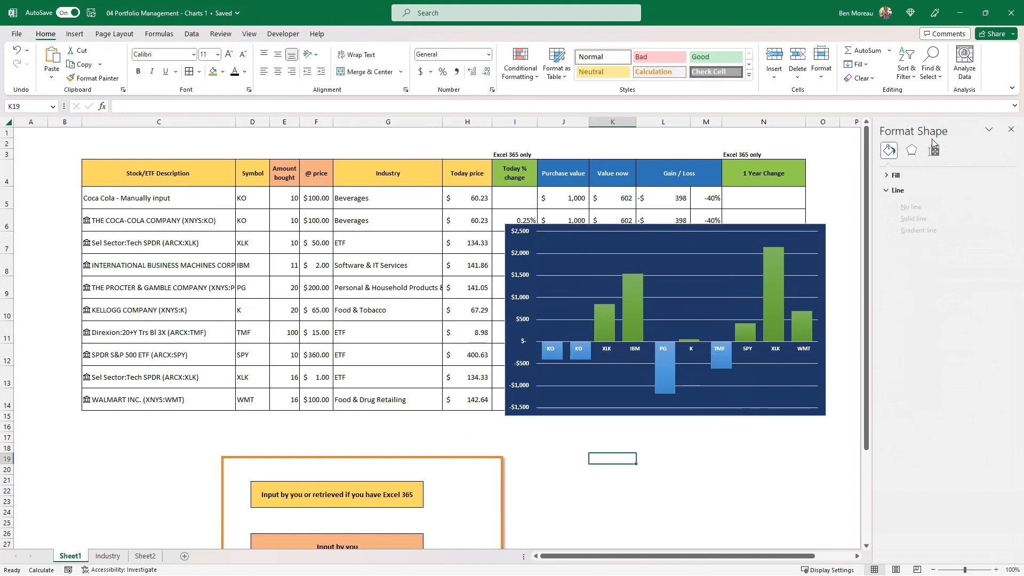
click(1010, 130)
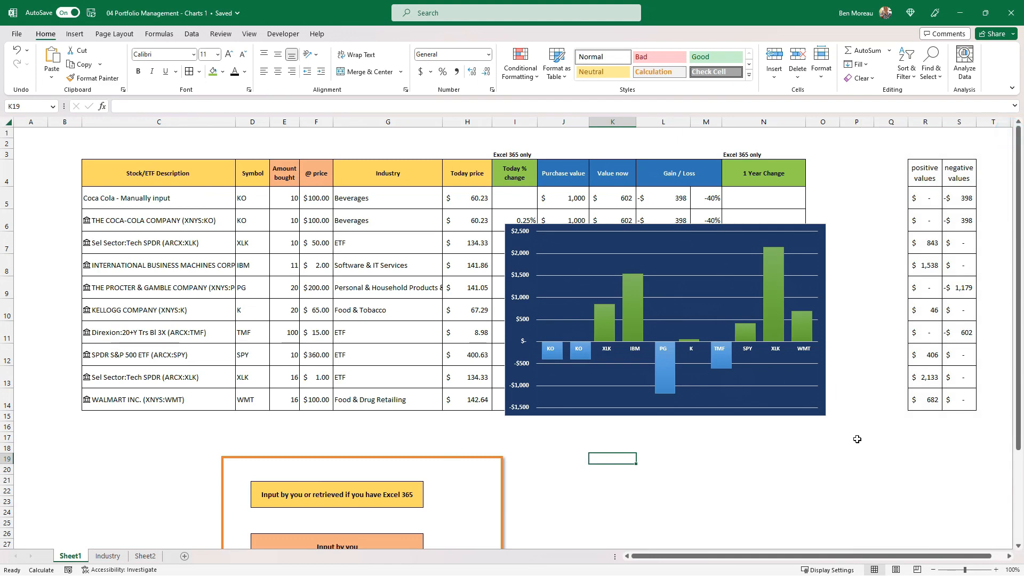
Relocate the positive and negative values columns farther from the table and place the column chart beside the 1 Year Change column.
drag(891, 468, 933, 490)
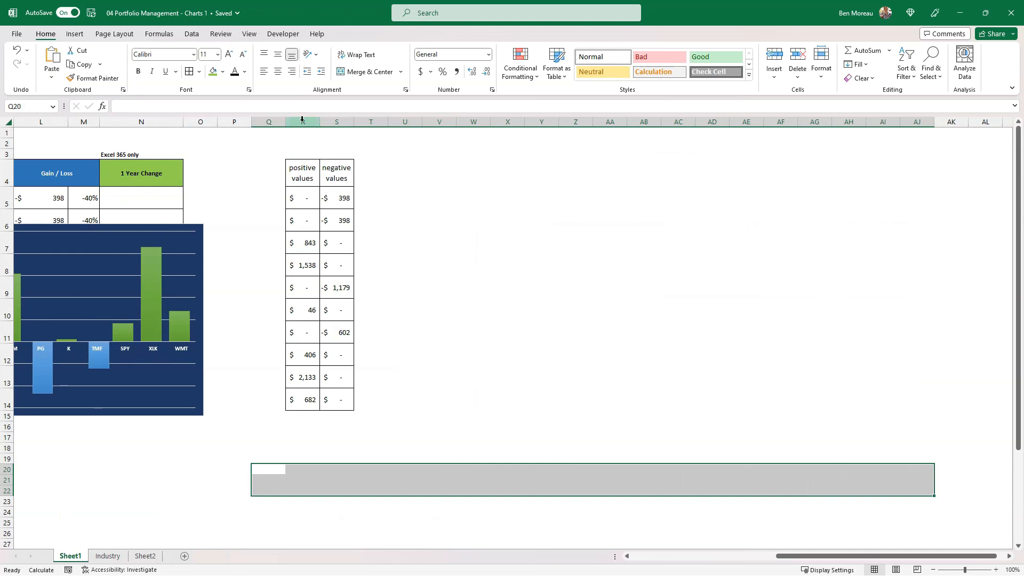
drag(304, 167, 805, 373)
click(581, 345)
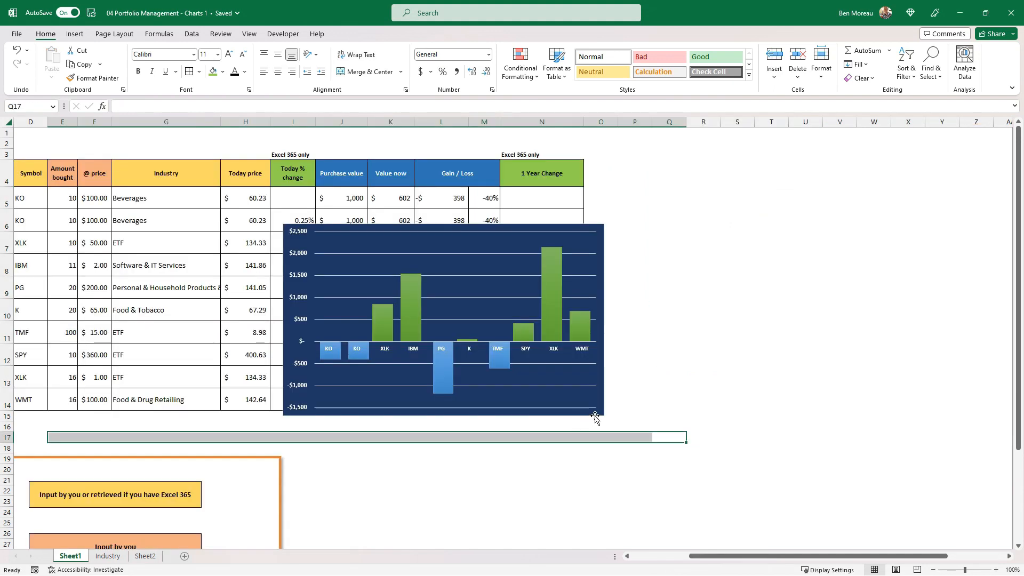
click(595, 416)
drag(599, 377, 924, 373)
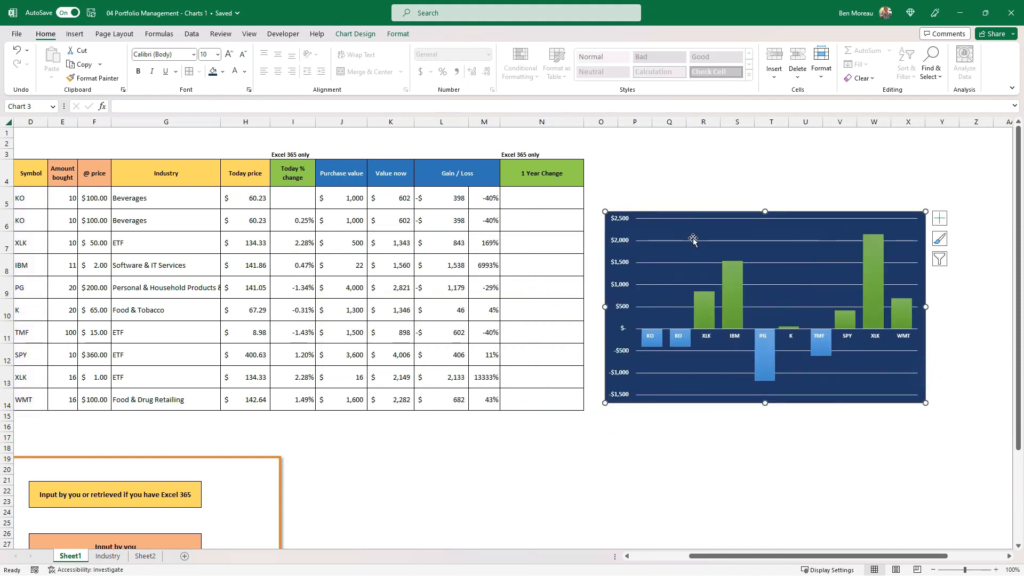
Fill the cells O4:Y14 behind the column chart with dark blue to match its background.
drag(600, 165, 952, 402)
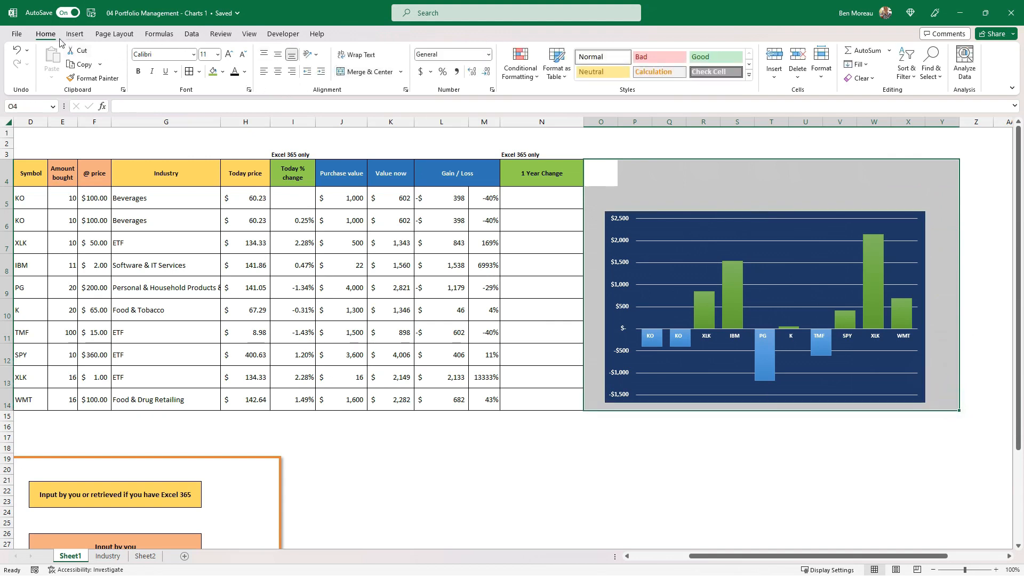
click(222, 74)
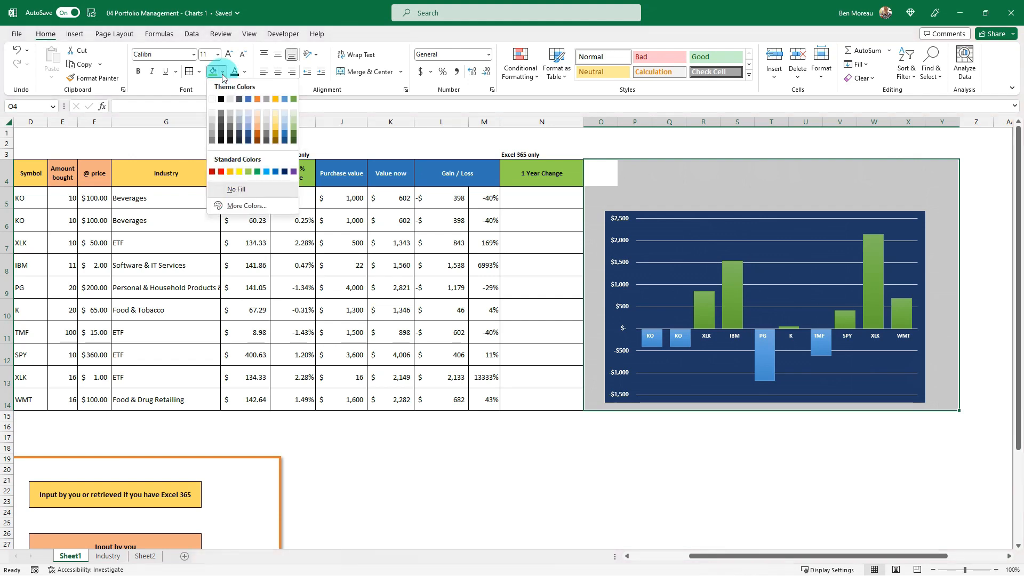
click(248, 139)
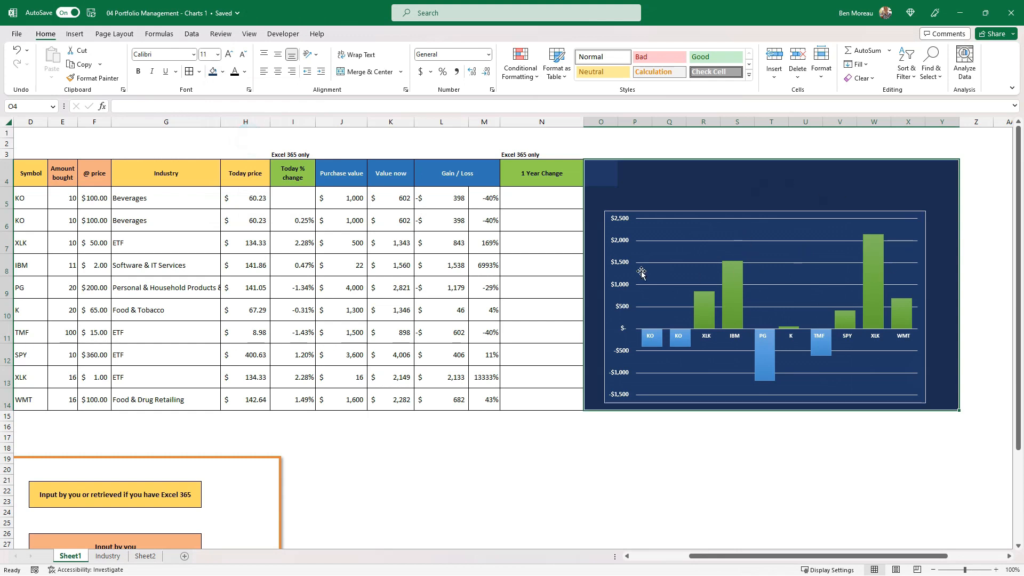
click(656, 427)
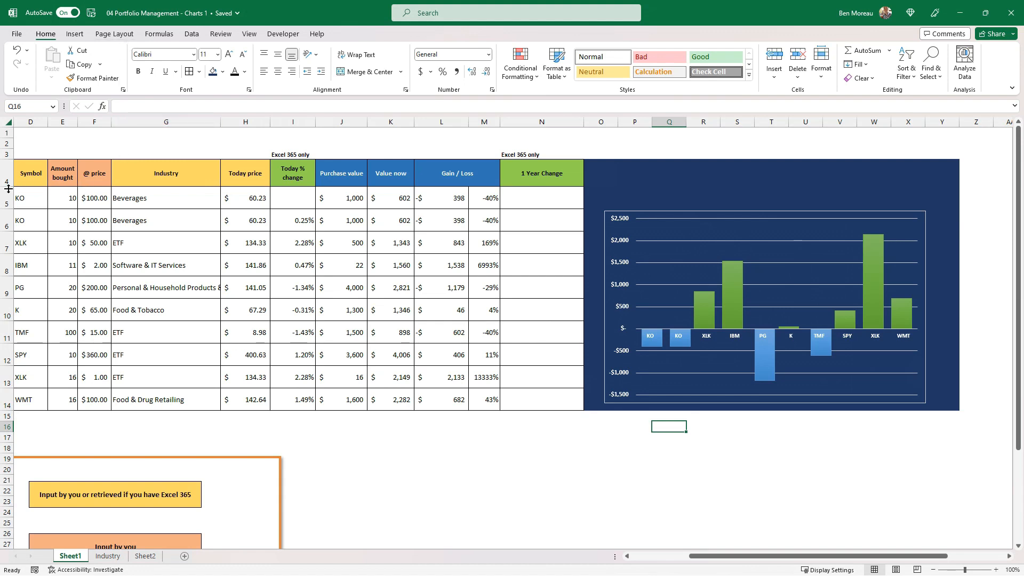
Increase the height of rows 5 to 14 and shrink the column chart into the lower part of the dark blue area.
drag(7, 202, 8, 379)
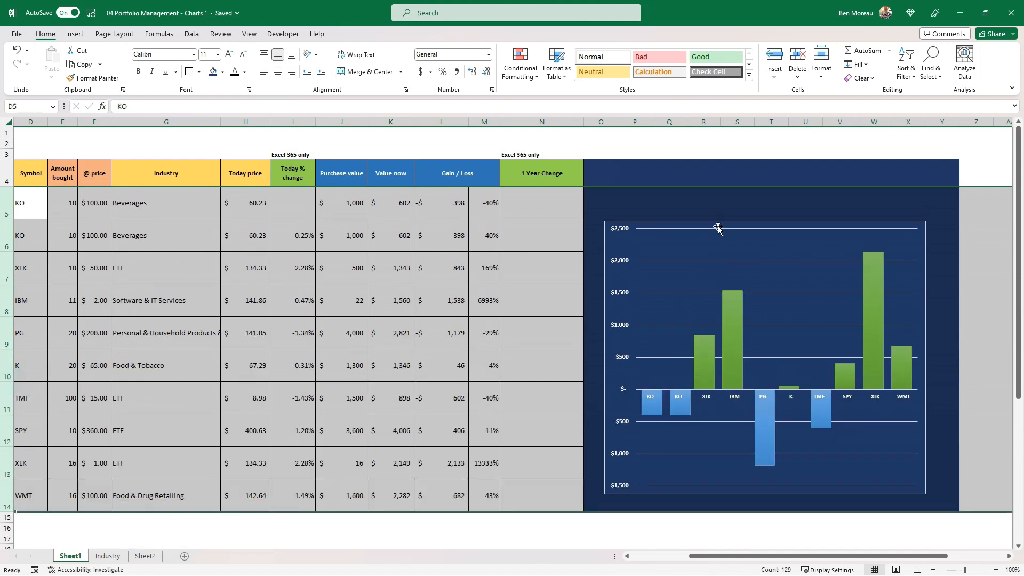
click(717, 249)
drag(603, 219, 632, 349)
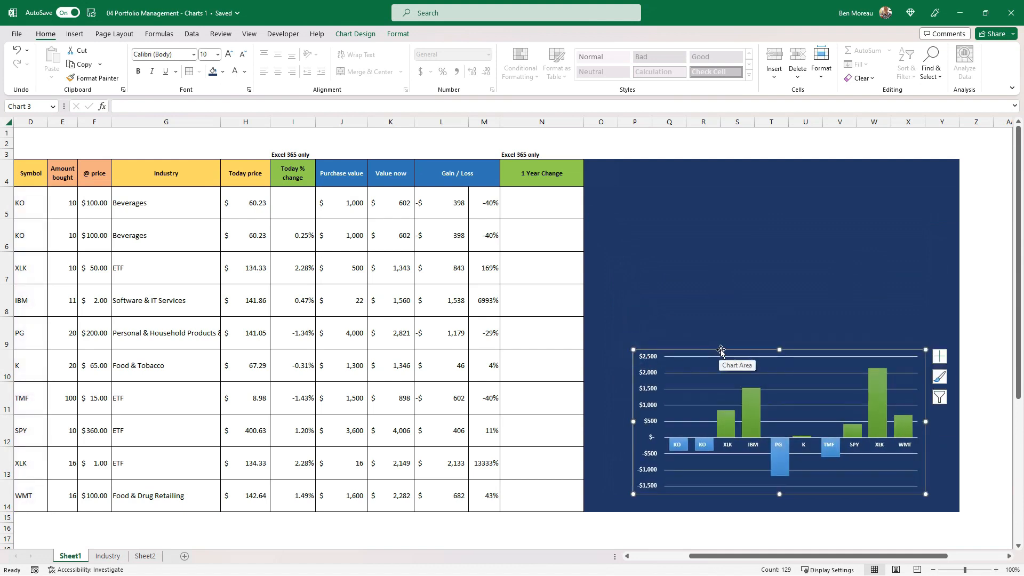
drag(725, 349, 714, 357)
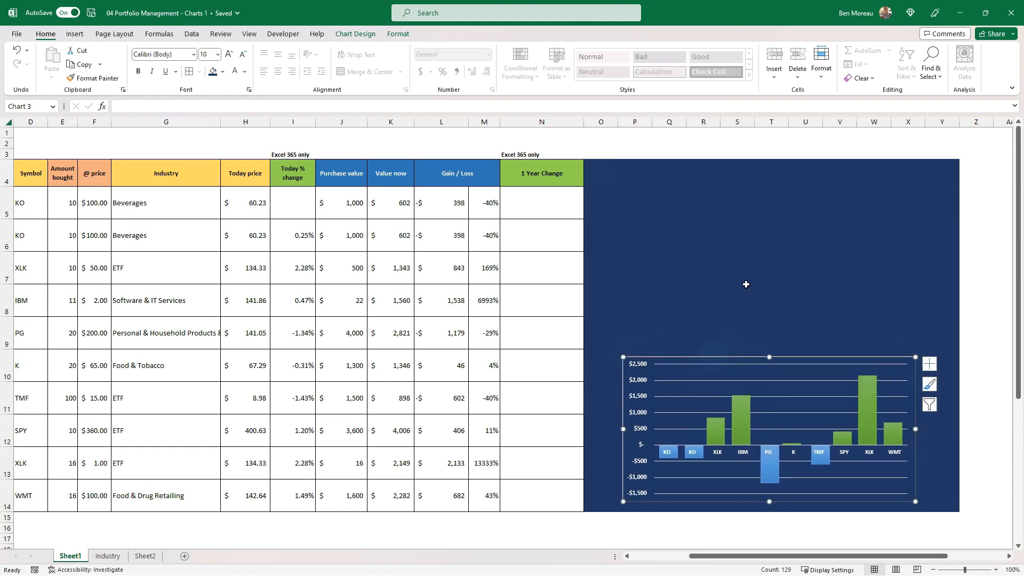
click(549, 380)
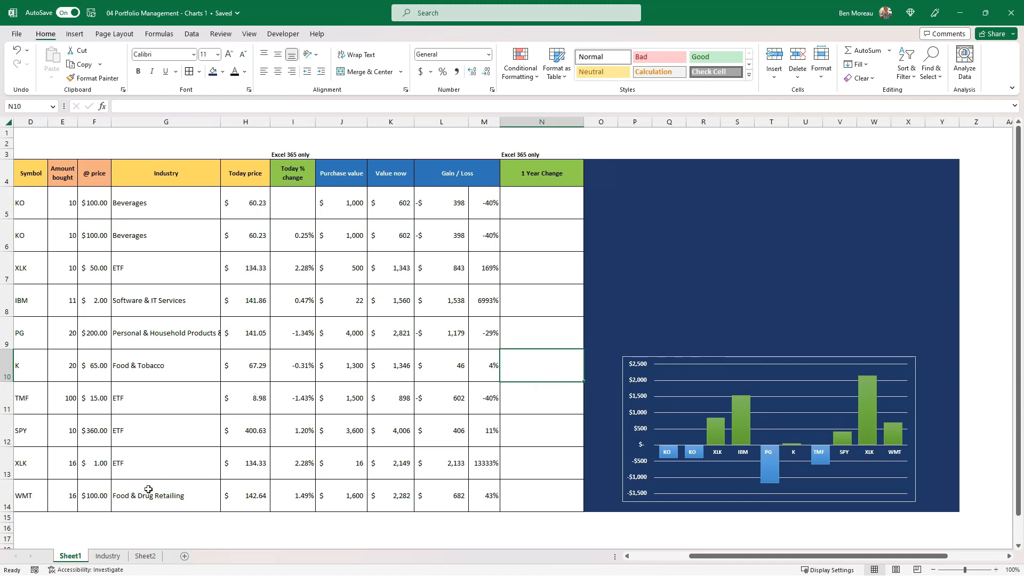
Cut the Portfolio by industry pie chart from the Industry sheet and paste it into Sheet1.
click(108, 556)
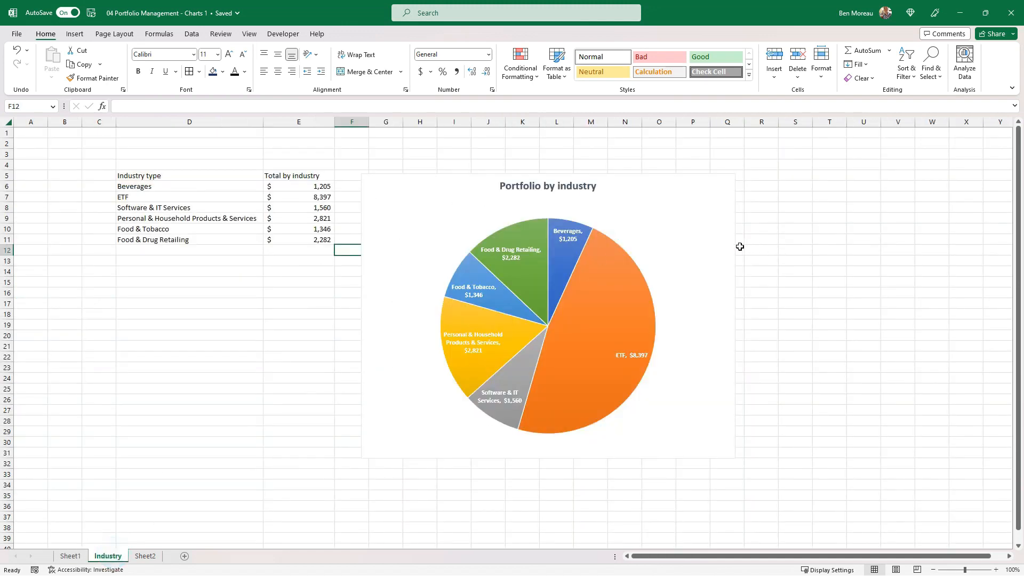
click(720, 247)
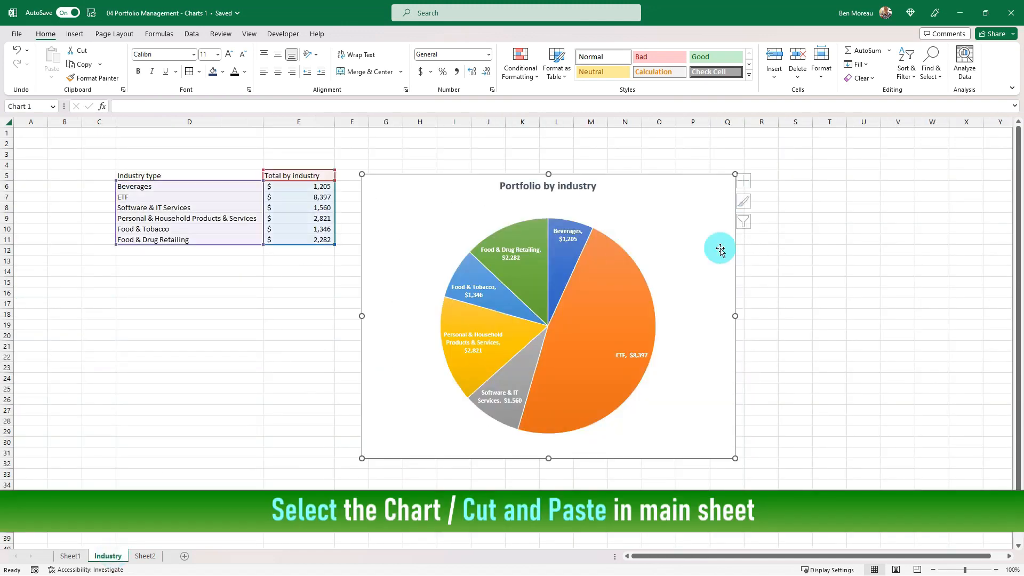
click(734, 309)
key(ctrl+x)
click(69, 556)
click(560, 258)
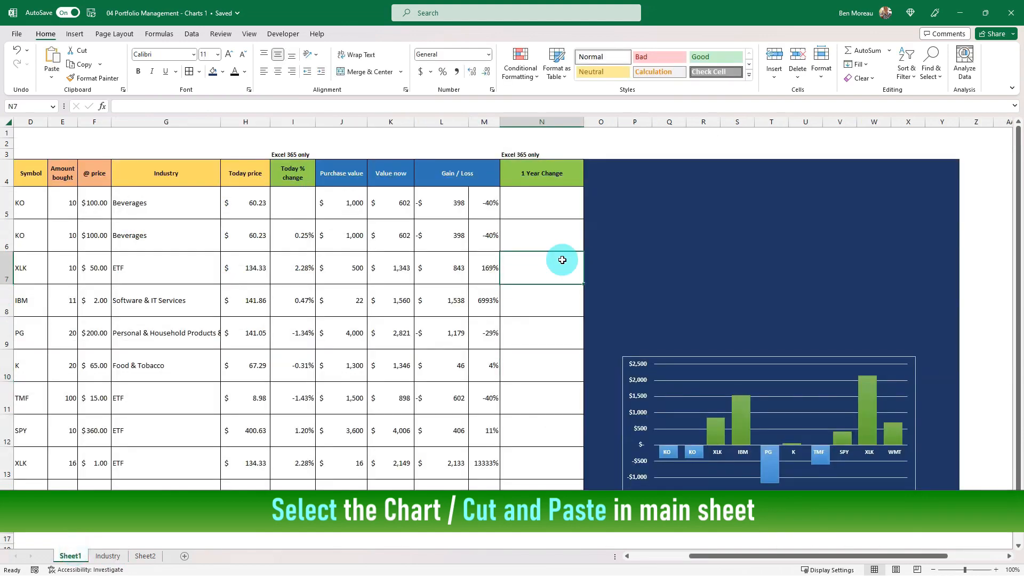
key(ctrl+v)
Shrink the pie chart to about 15.24 by 9.08 cm and place it above the column chart in the dark blue area.
drag(852, 265, 806, 354)
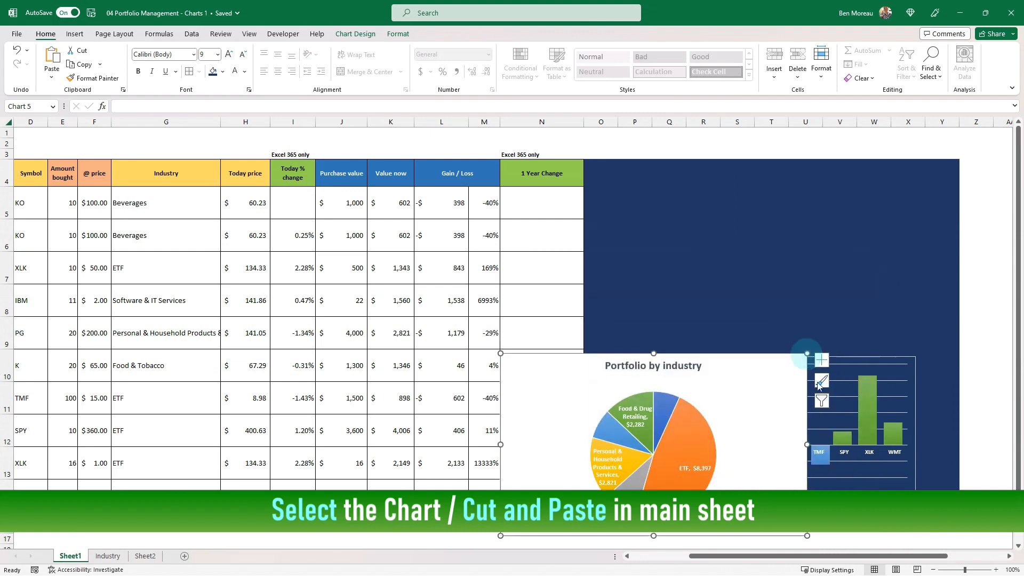
drag(809, 419, 923, 274)
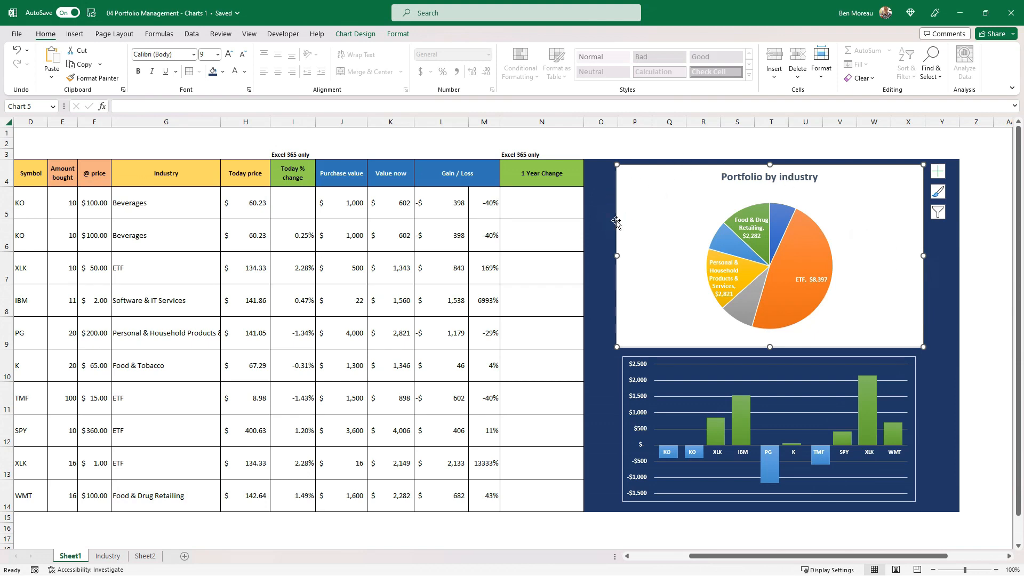
Remove the Portfolio by industry pie chart's white background by setting its shape fill to No Fill.
click(394, 35)
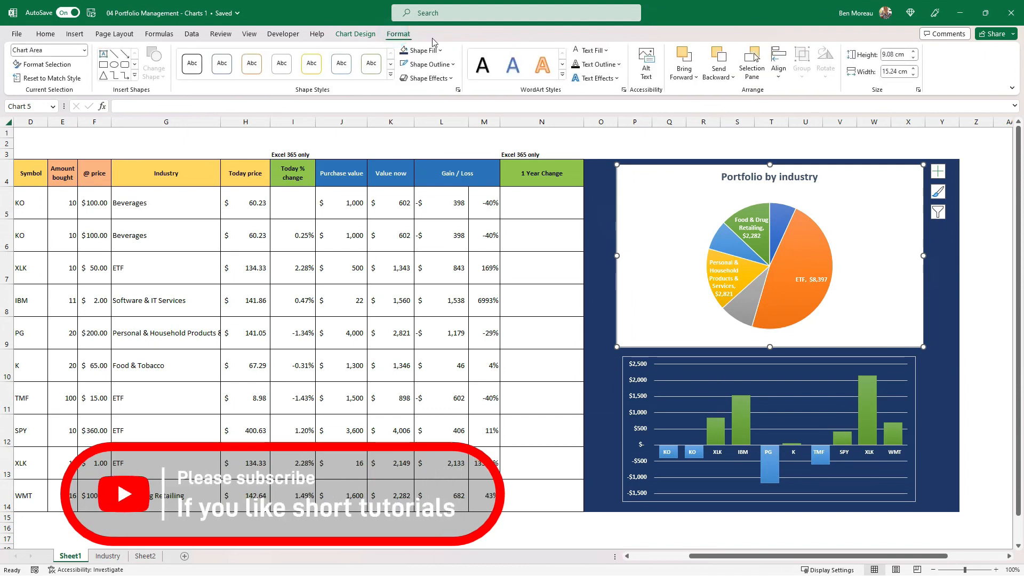
click(357, 35)
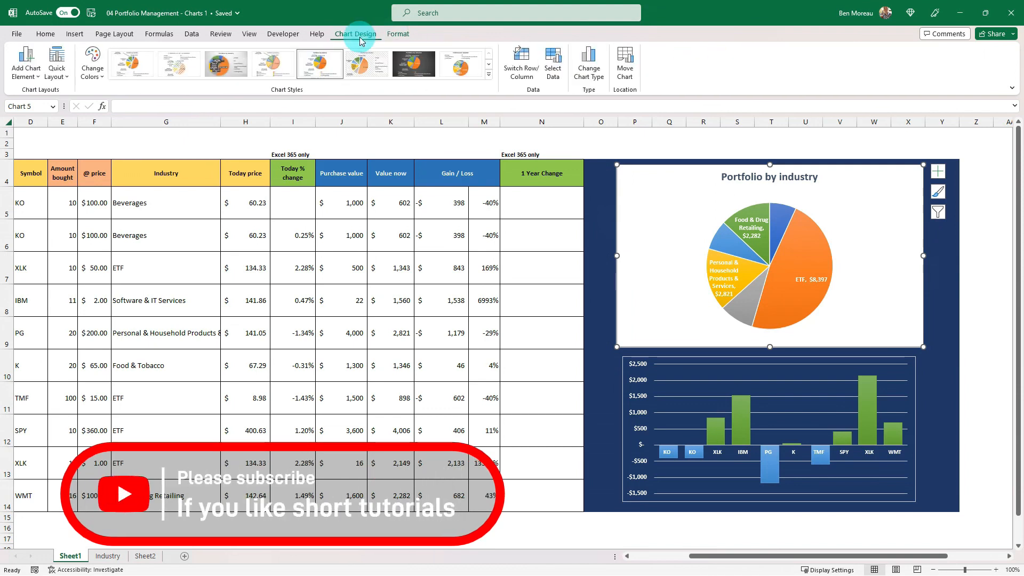
click(399, 34)
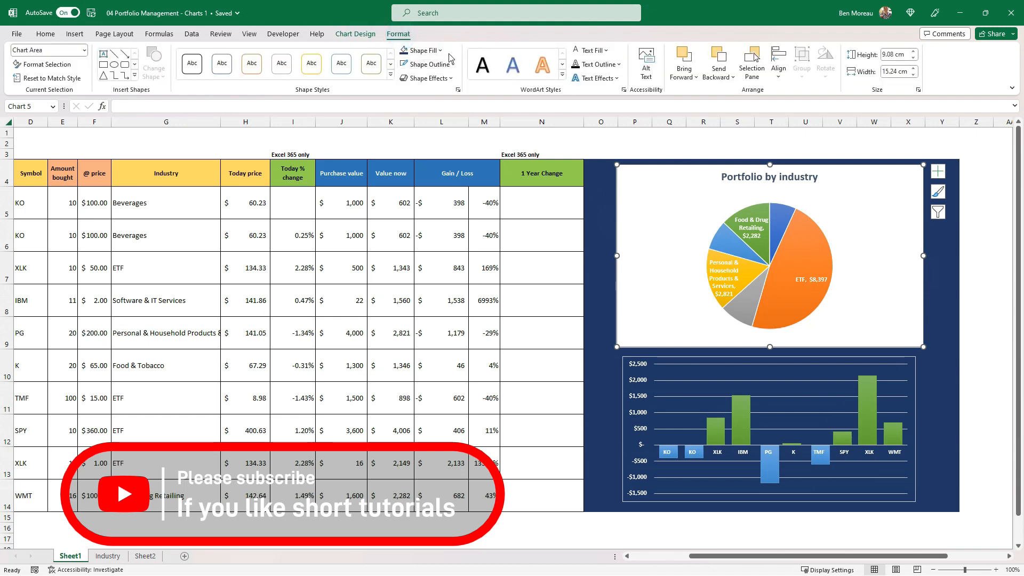
click(442, 51)
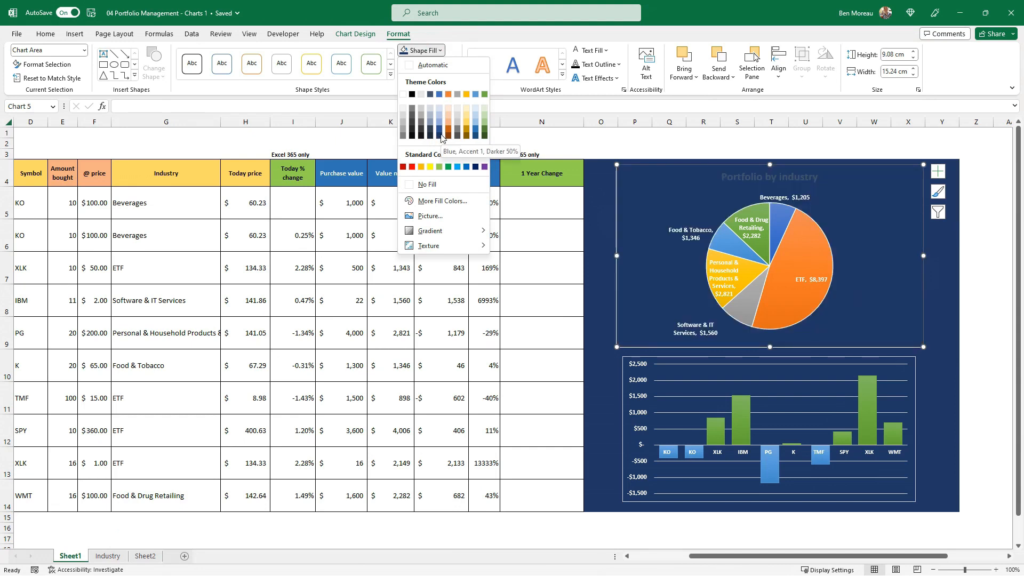
click(442, 187)
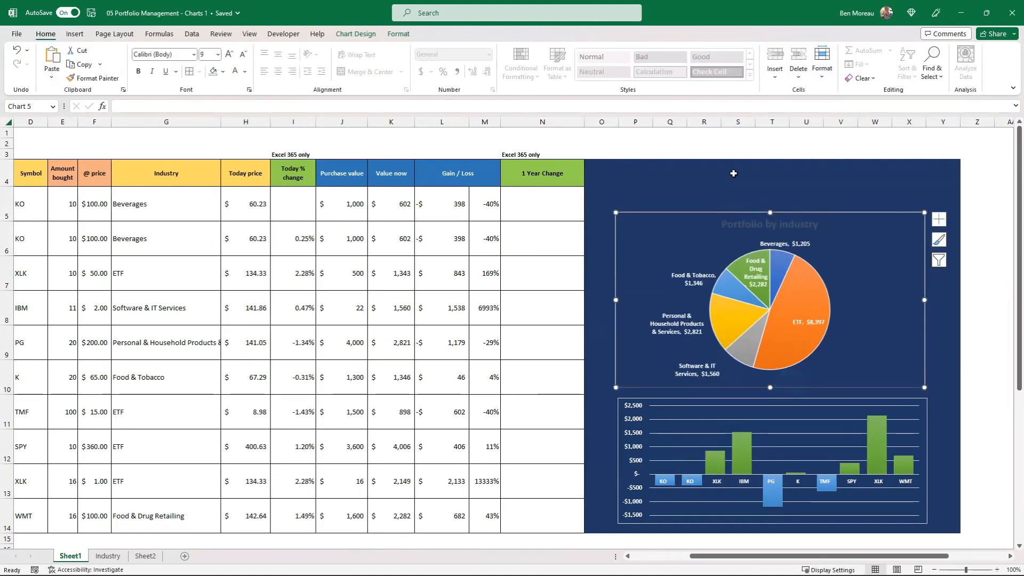
click(373, 353)
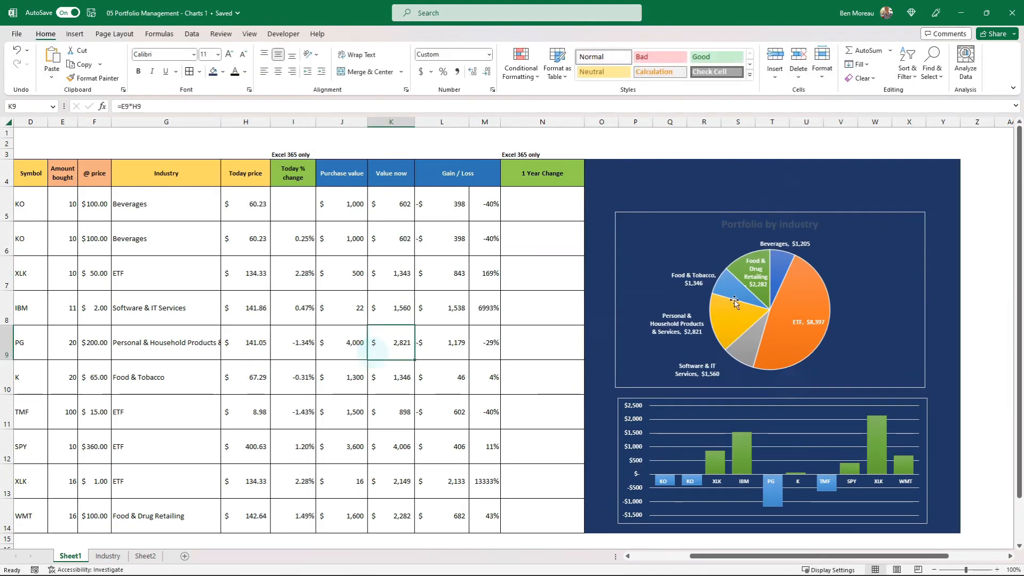
Change the pie chart title's text fill to light gold and underline the title.
click(783, 225)
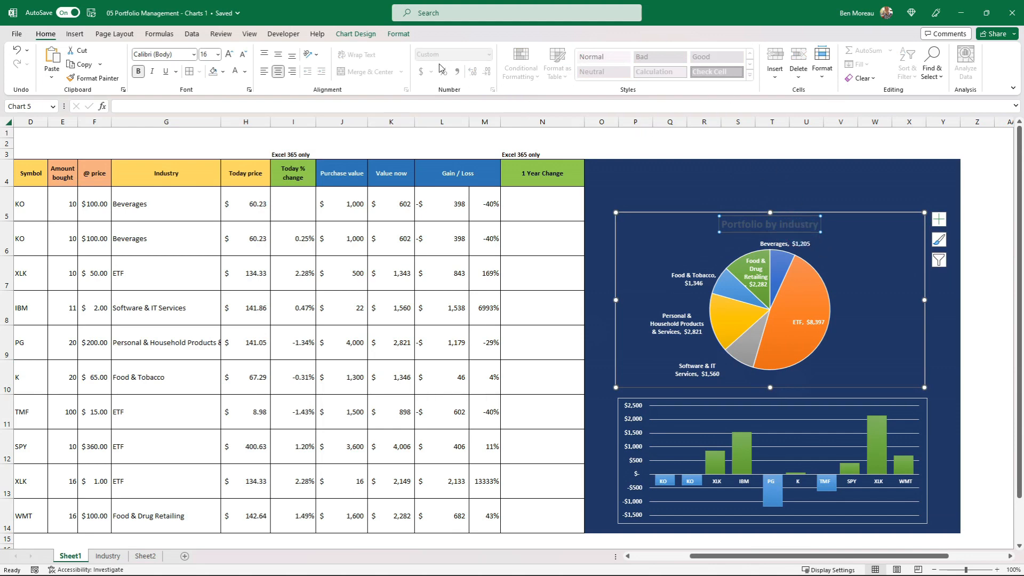
click(398, 35)
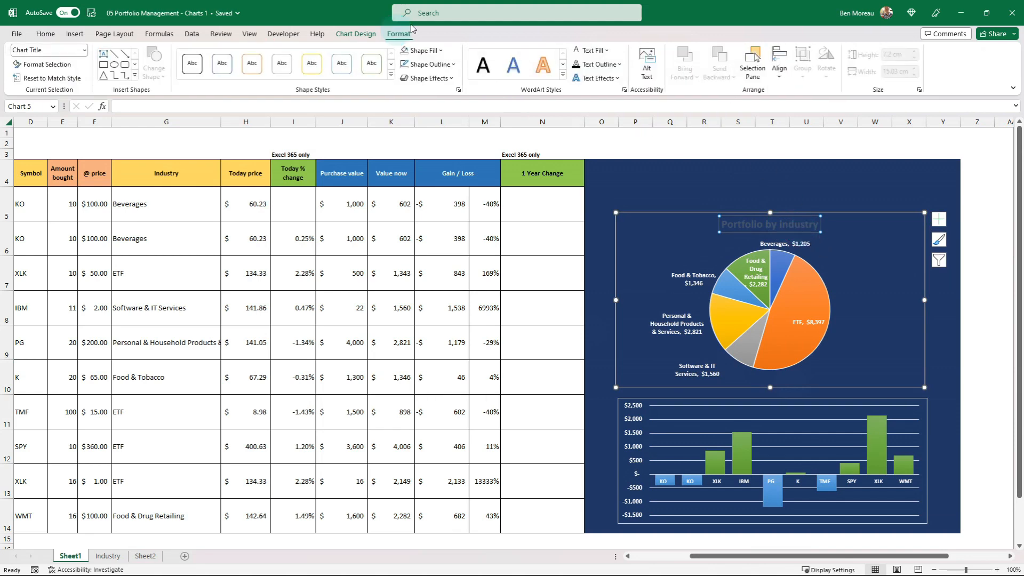
click(608, 52)
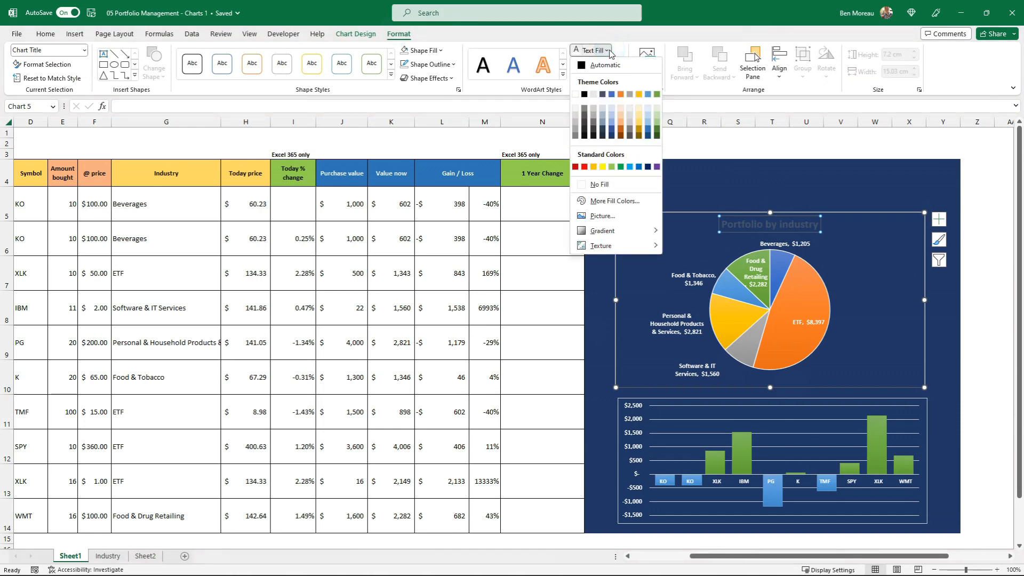
click(639, 110)
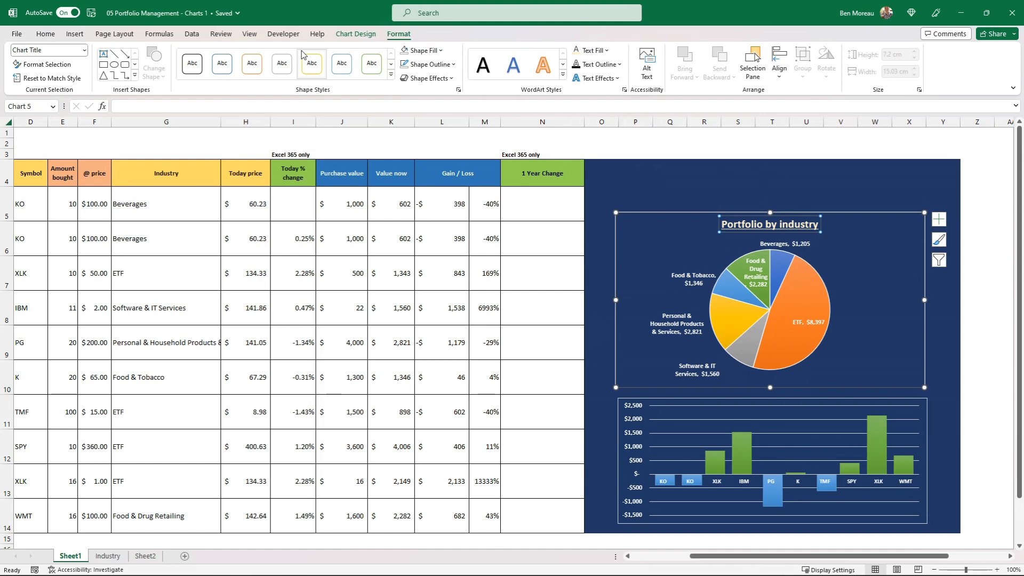
key(ctrl+b)
key(ctrl+b)
click(555, 305)
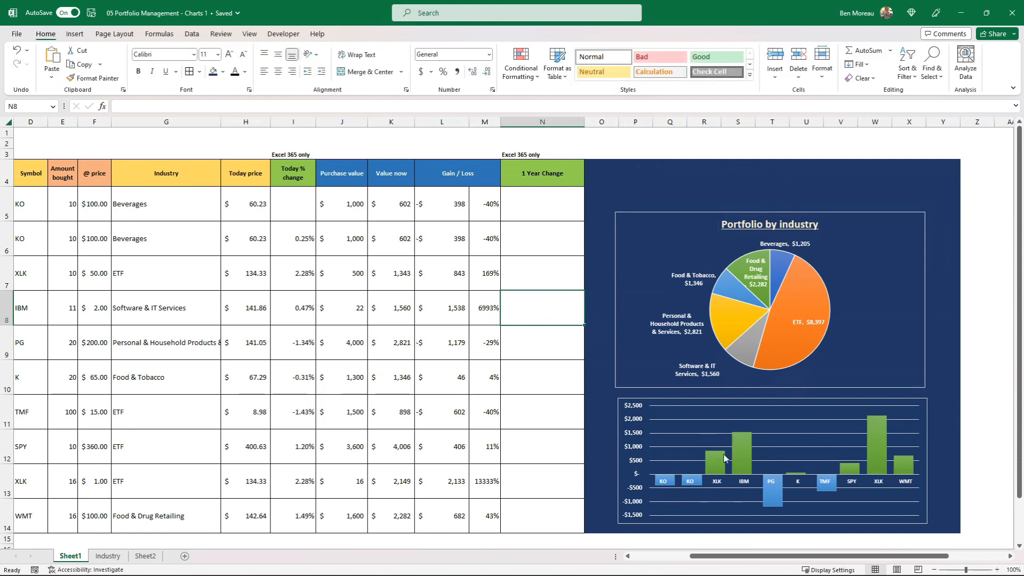
click(539, 365)
Increase the height of row 15 and total the purchase values in J15 using AutoSum over J5:J14.
click(670, 401)
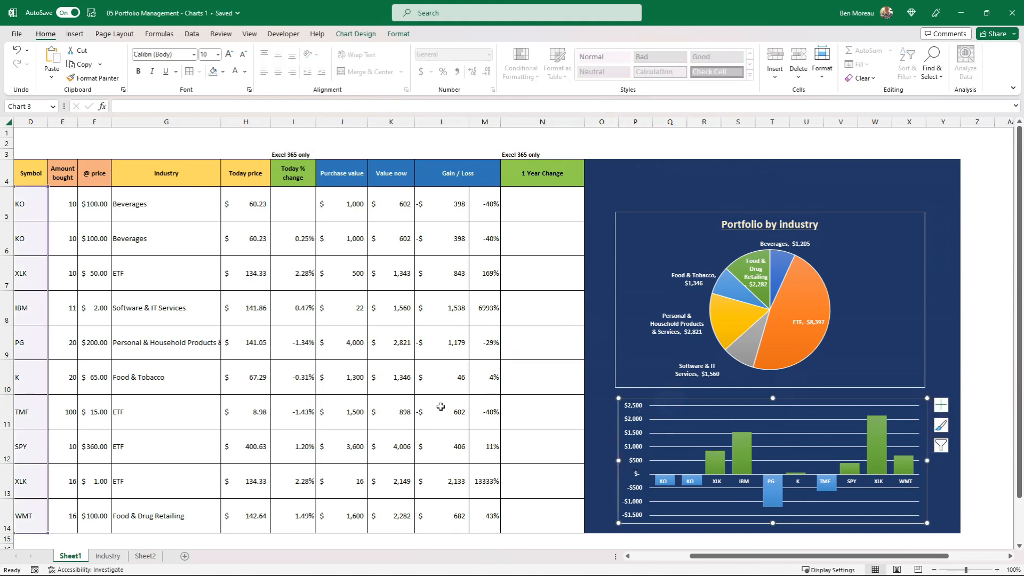
scroll(440, 406, down, 1)
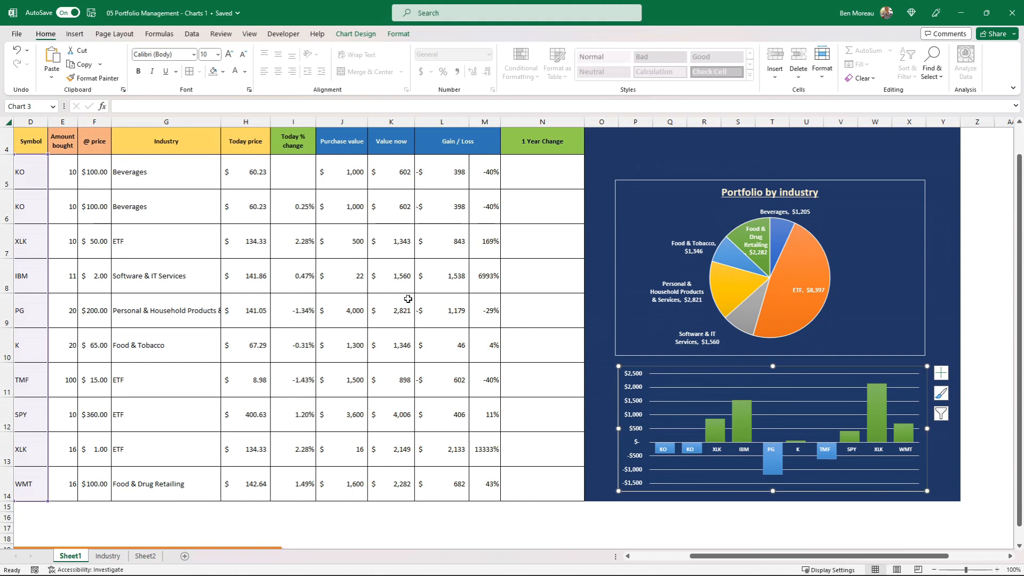
click(338, 508)
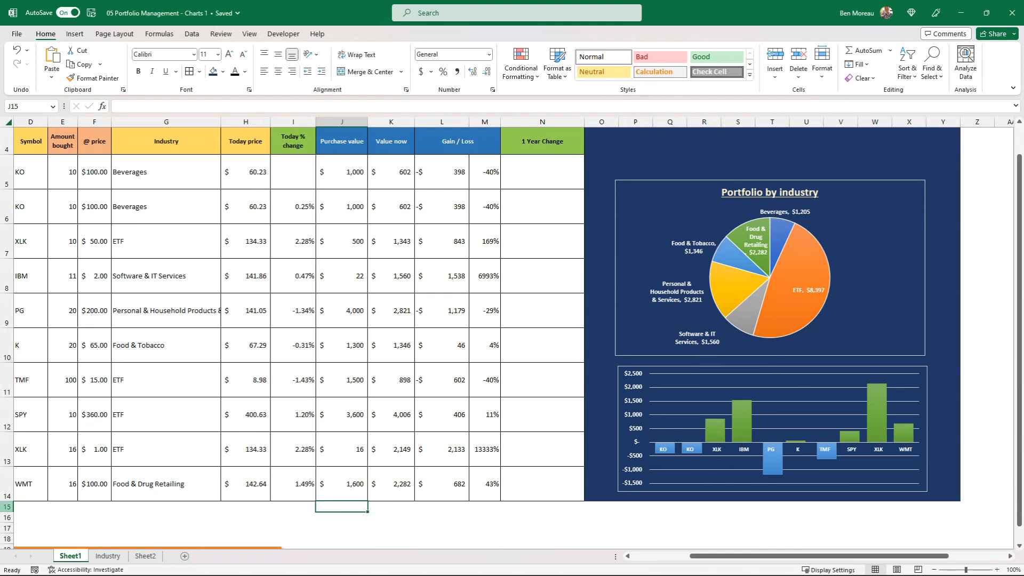
drag(7, 512, 15, 520)
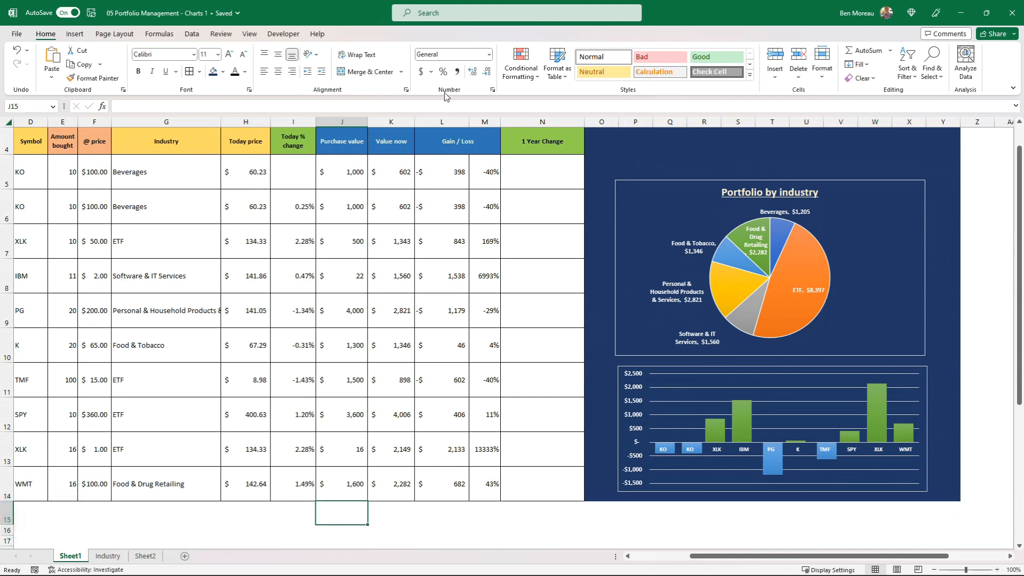
click(859, 53)
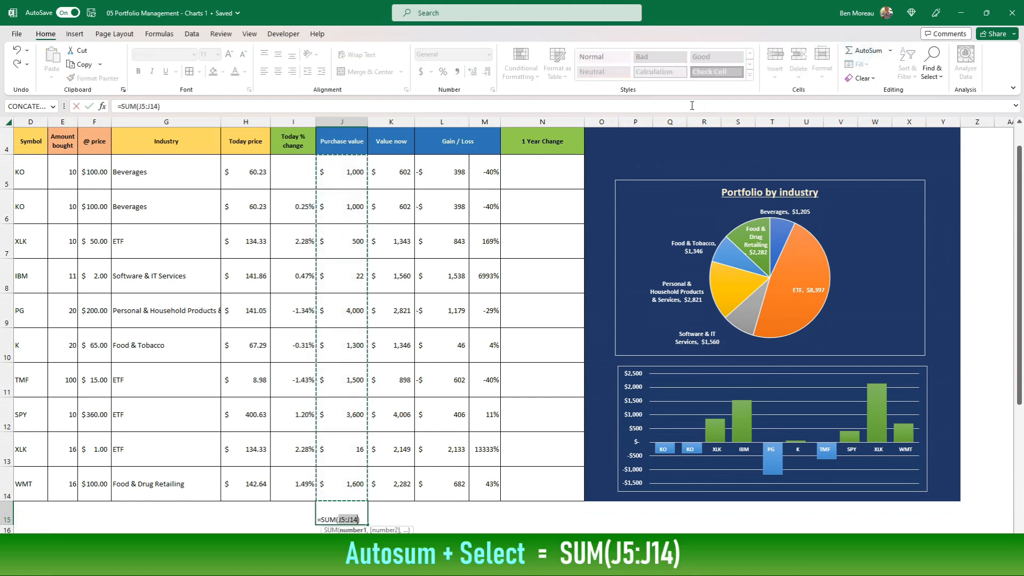
key(Return)
key(Up)
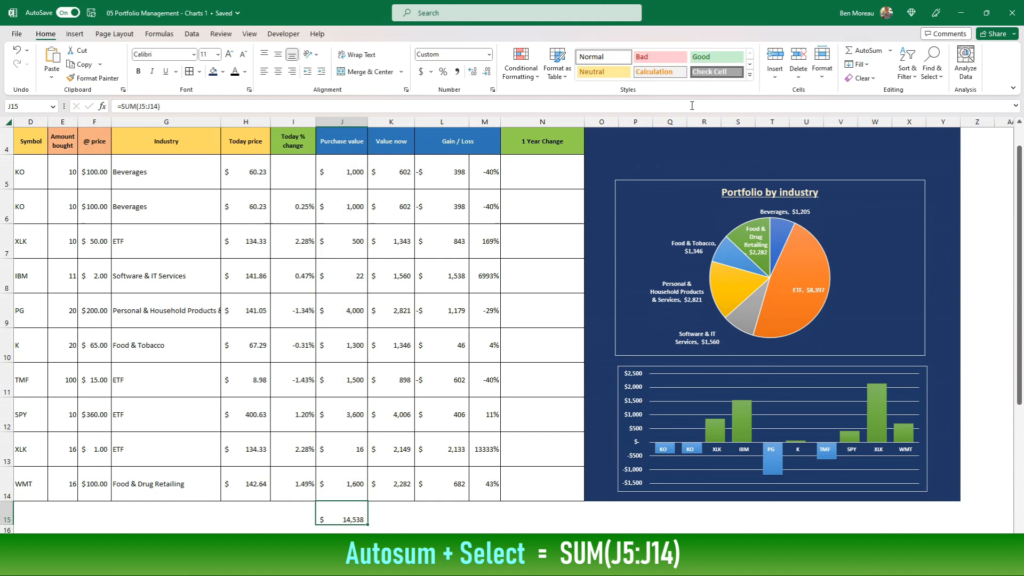
Copy the J15 total formula into K15 and L15 for the Value now and Gain / Loss columns.
key(Right)
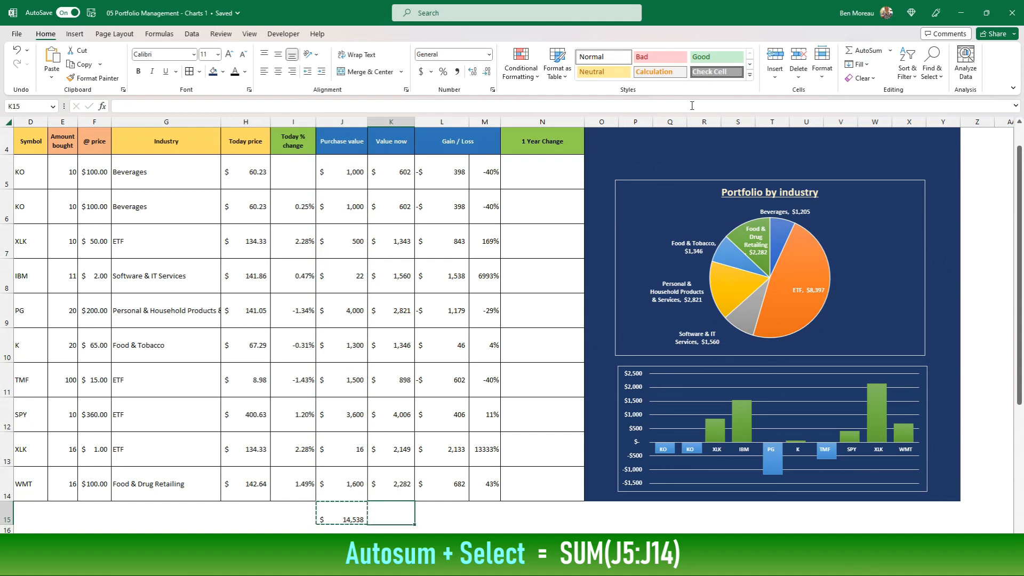
key(ctrl+v)
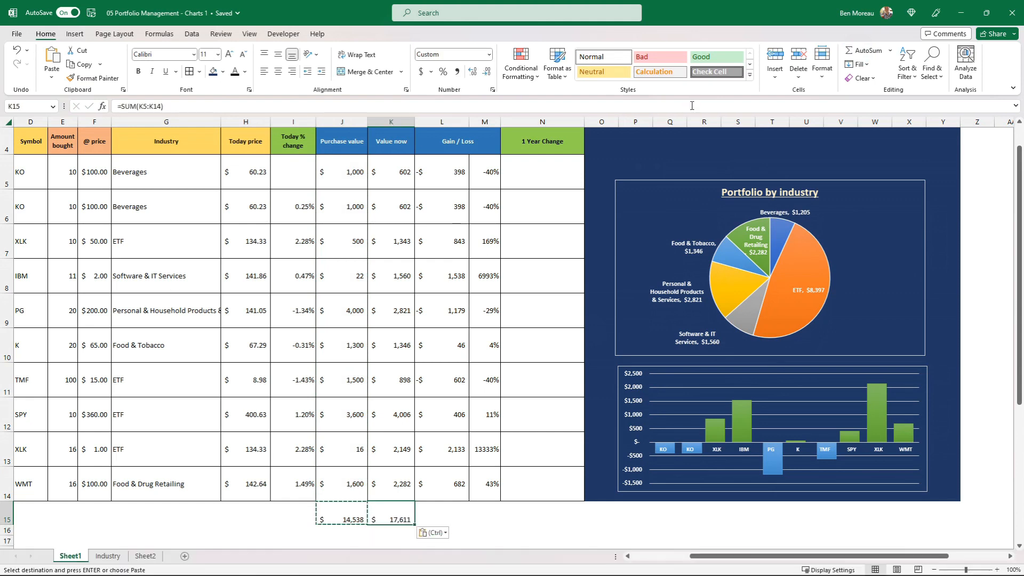
key(Right)
key(ctrl+v)
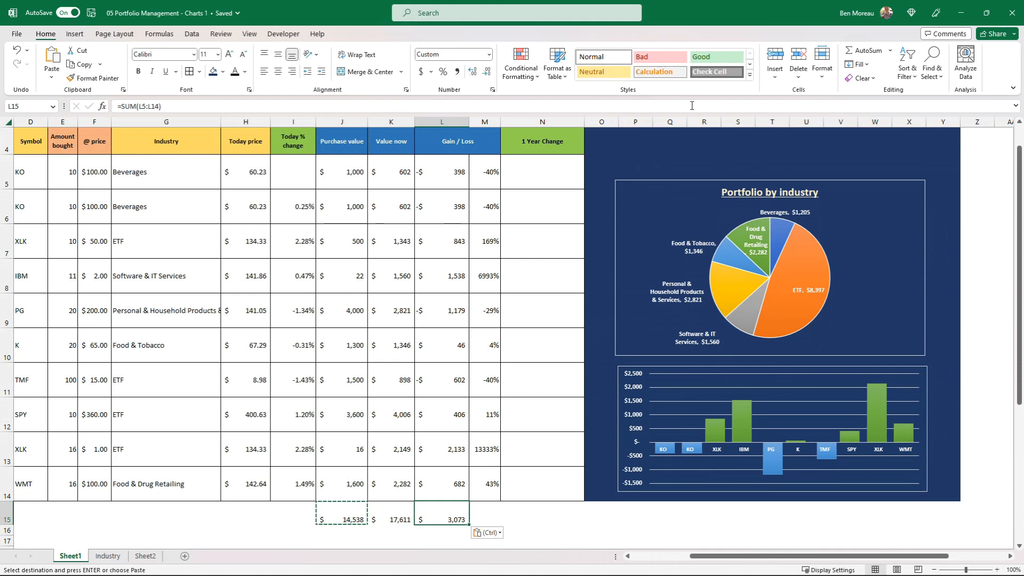
Calculate the overall gain/loss percentage in M15 with the formula =L15/J15.
key(Right)
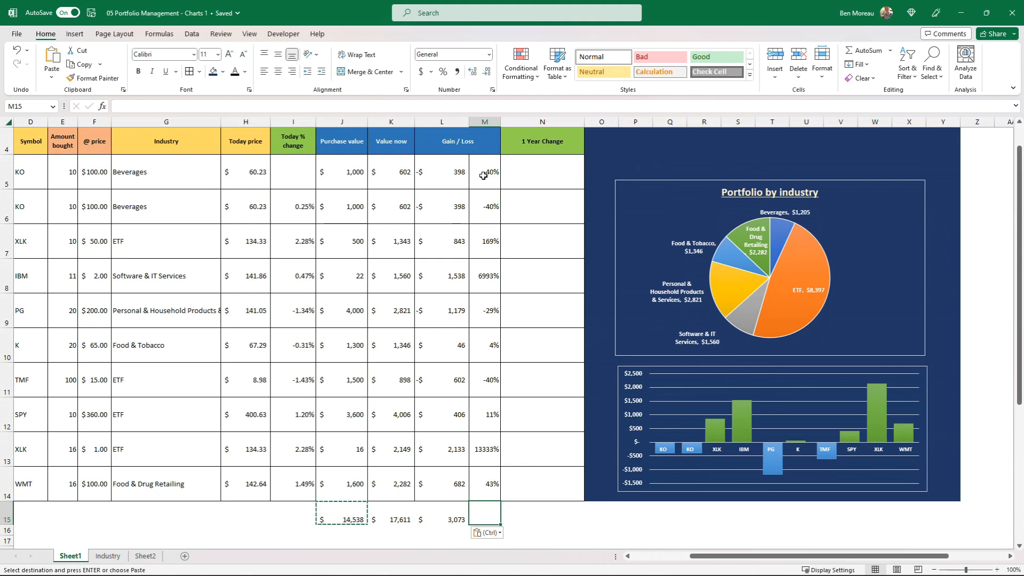
key(Up)
key(Up)
key(Up)
key(Up)
key(Down)
key(Down)
key(Down)
key(Down)
key(Escape)
text(=)
key(Left)
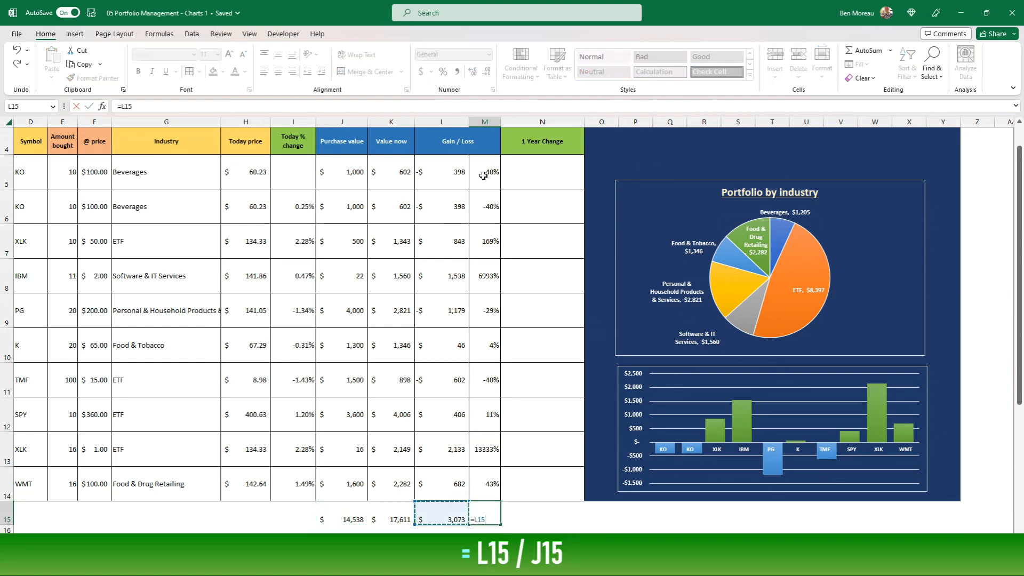
text(/)
key(Left)
key(Left)
key(Left)
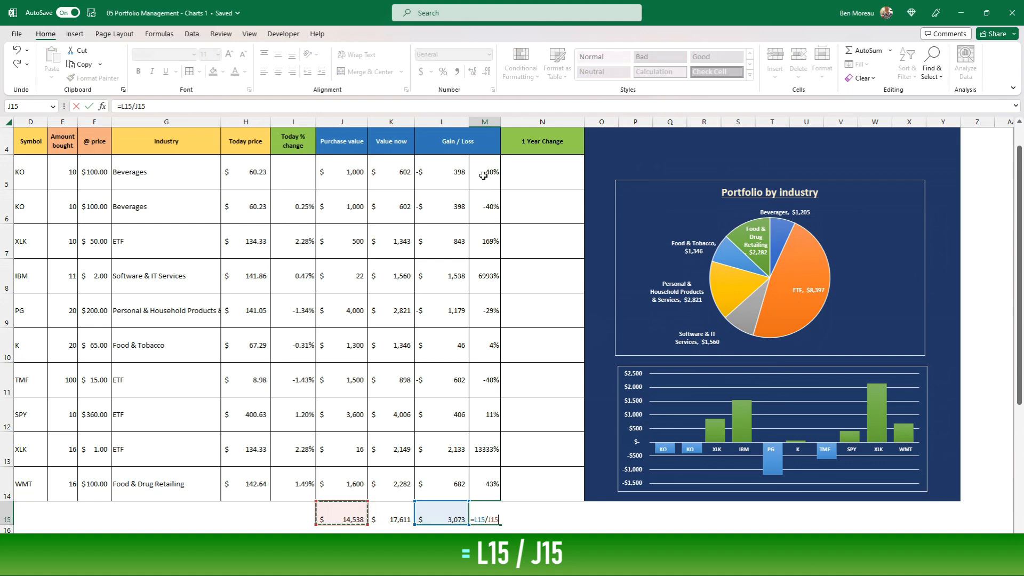
key(ctrl+Return)
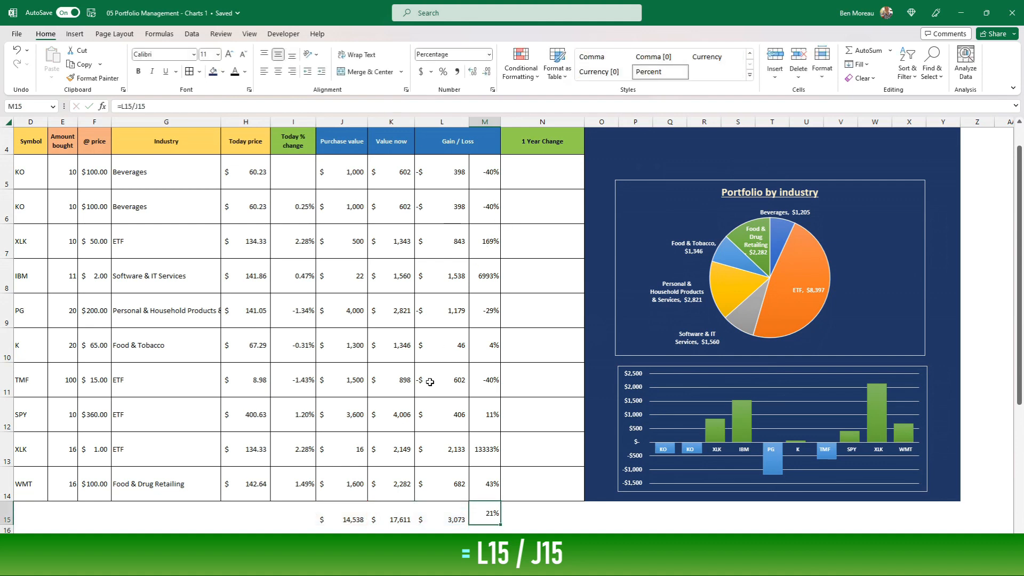
Center the totals in J15:M15 vertically and horizontally and add borders around each cell.
drag(352, 512, 496, 510)
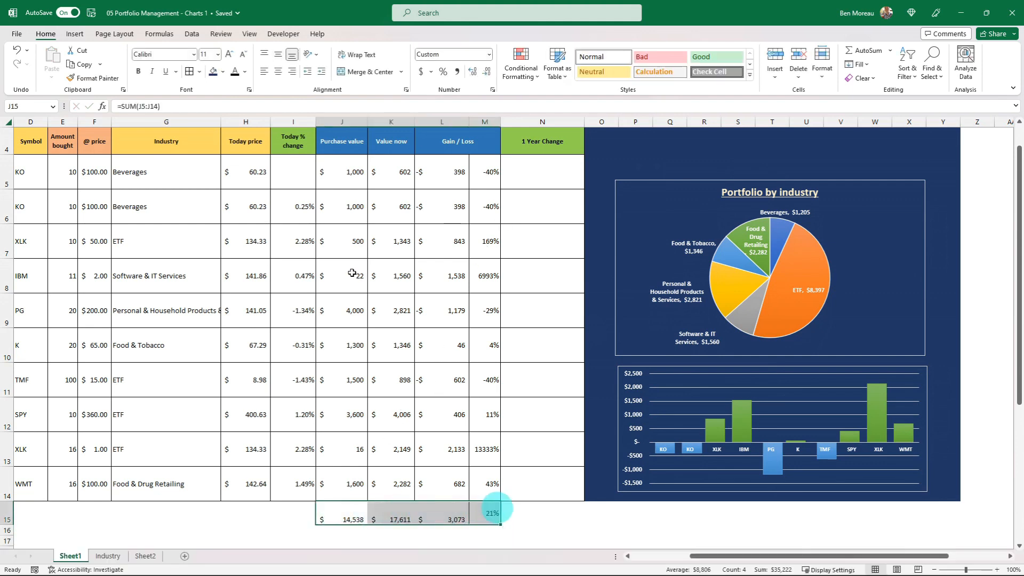
click(278, 54)
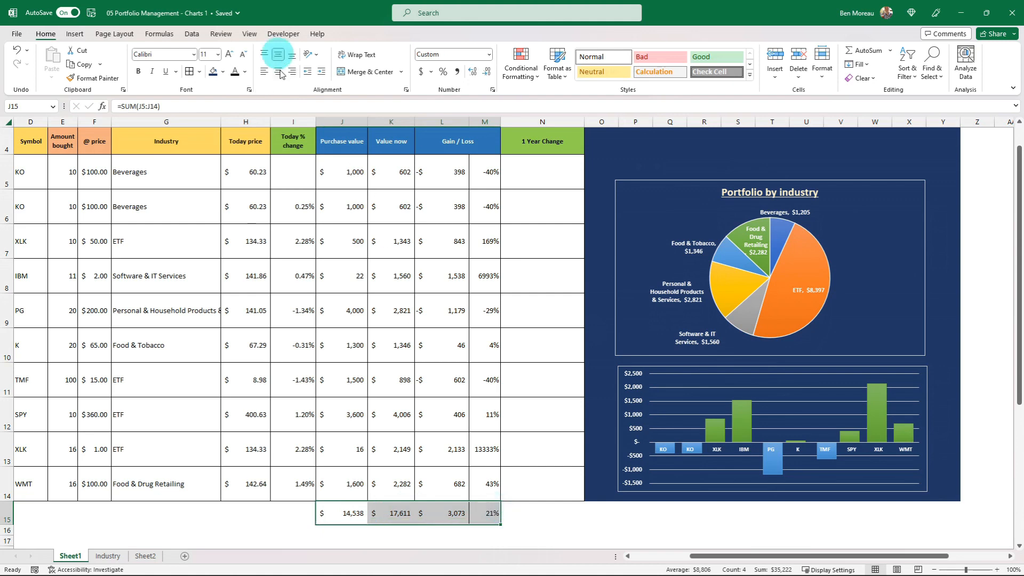
click(280, 71)
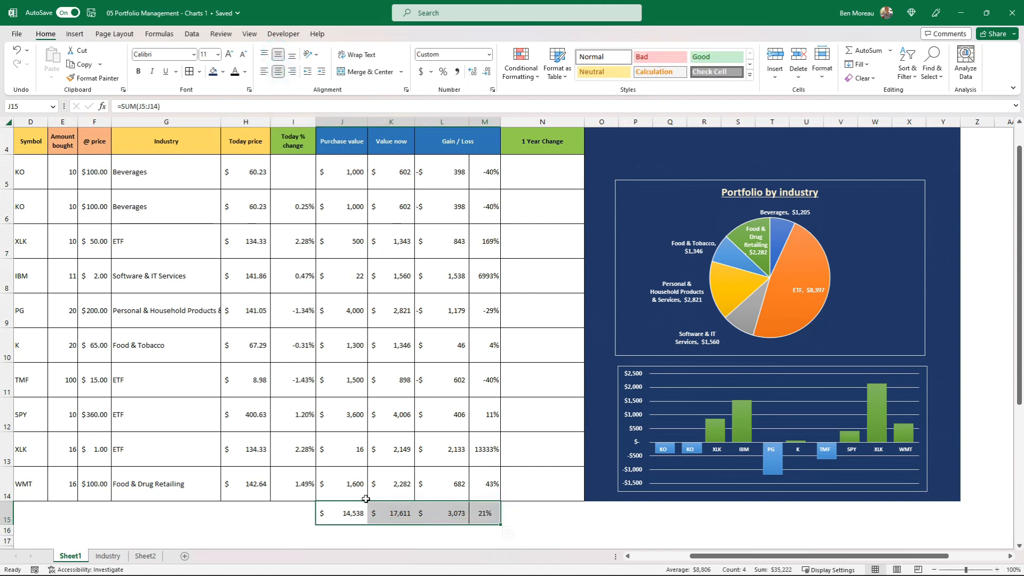
click(192, 74)
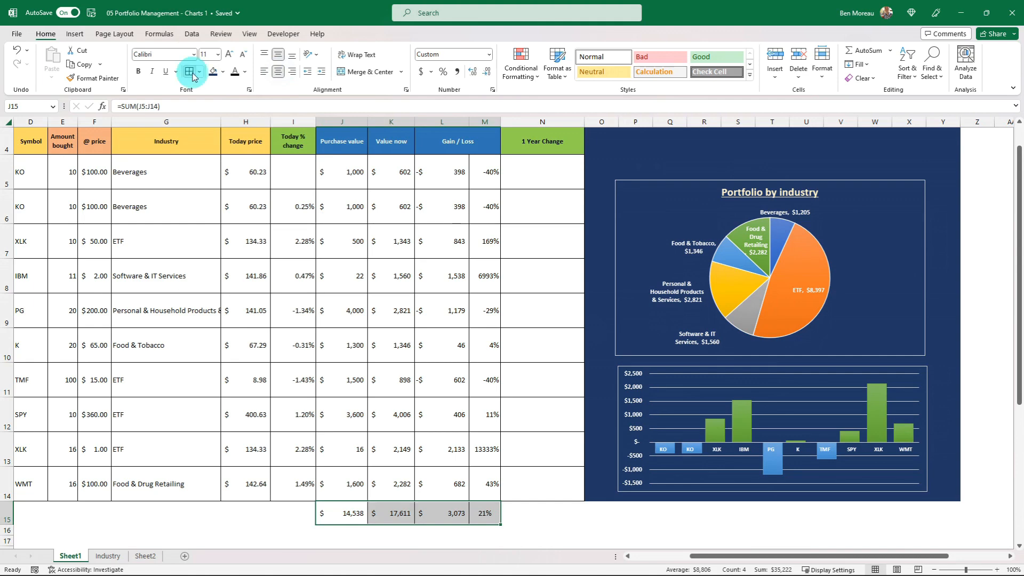
click(399, 320)
Move the pie chart down so it sits directly on top of the column chart with aligned edges.
scroll(431, 334, up, 1)
scroll(441, 335, down, 1)
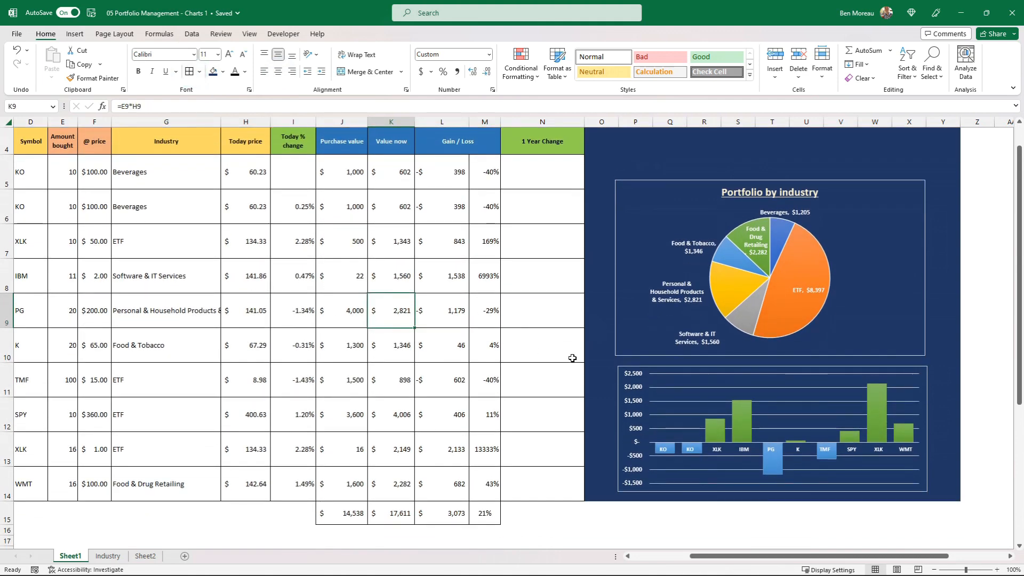
drag(619, 310, 621, 320)
click(465, 345)
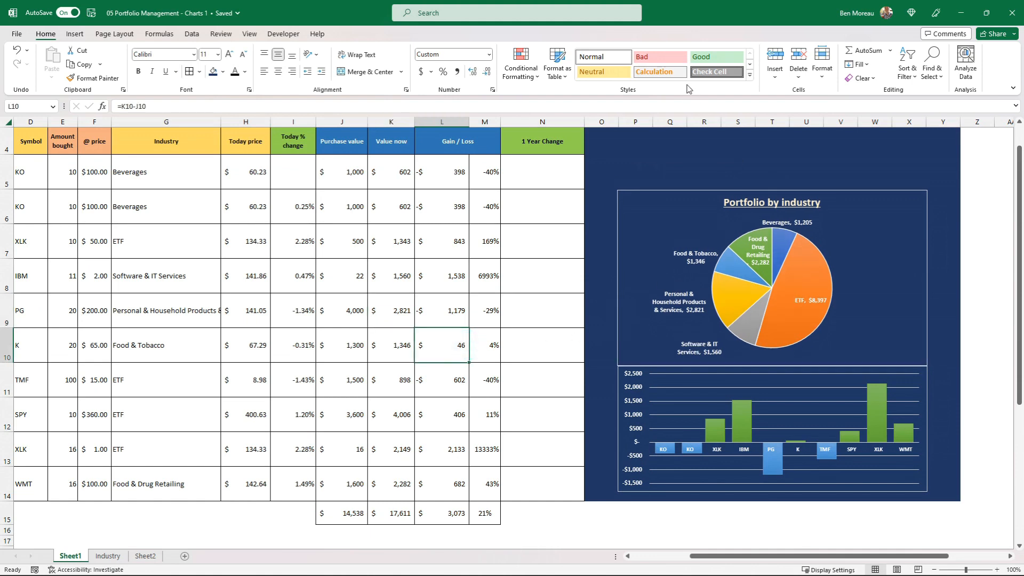
Try showing the total purchase value in Q4 with =J15 in a white font, and clear the cell again.
click(664, 145)
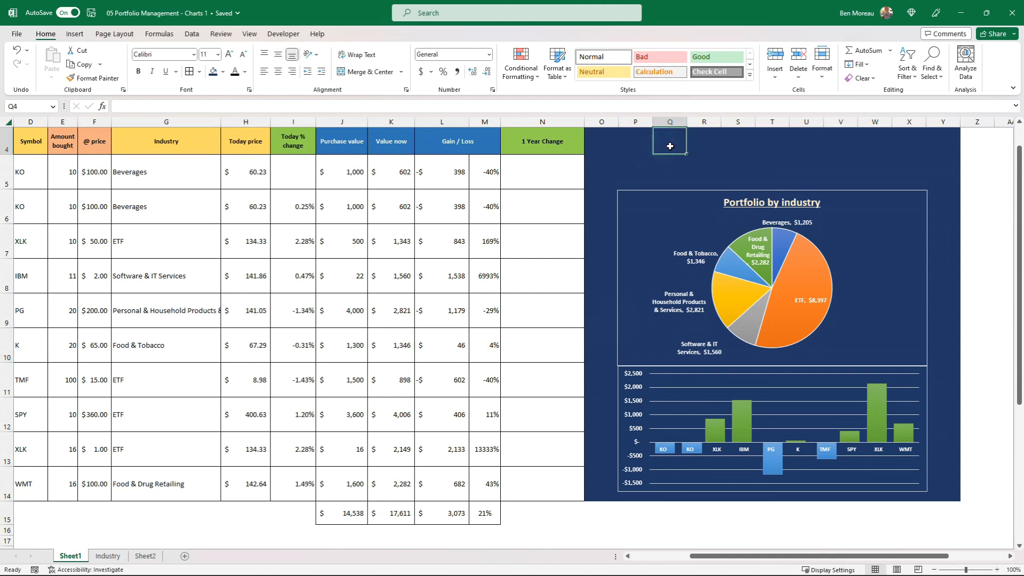
text(=)
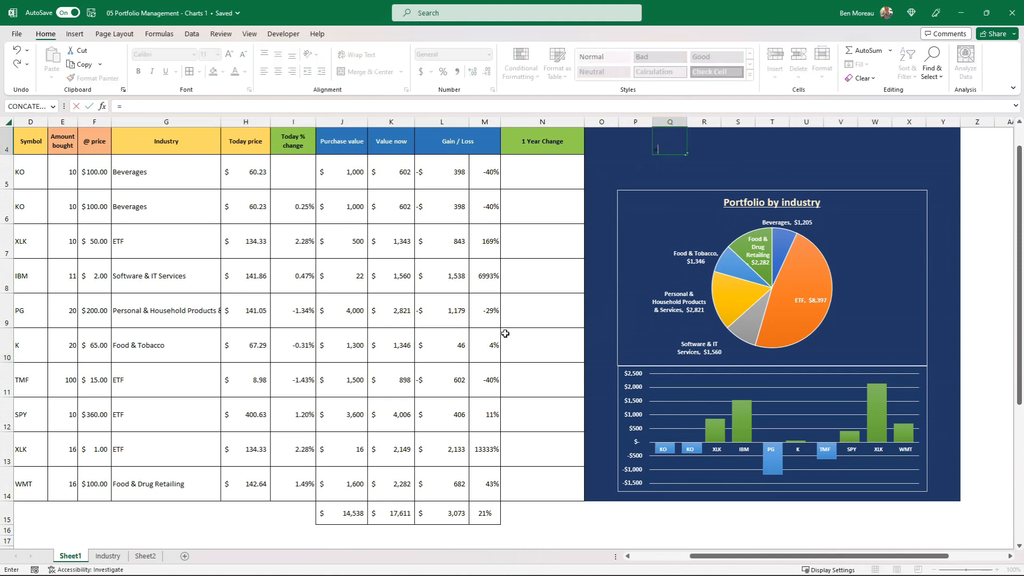
click(344, 522)
key(ctrl+Return)
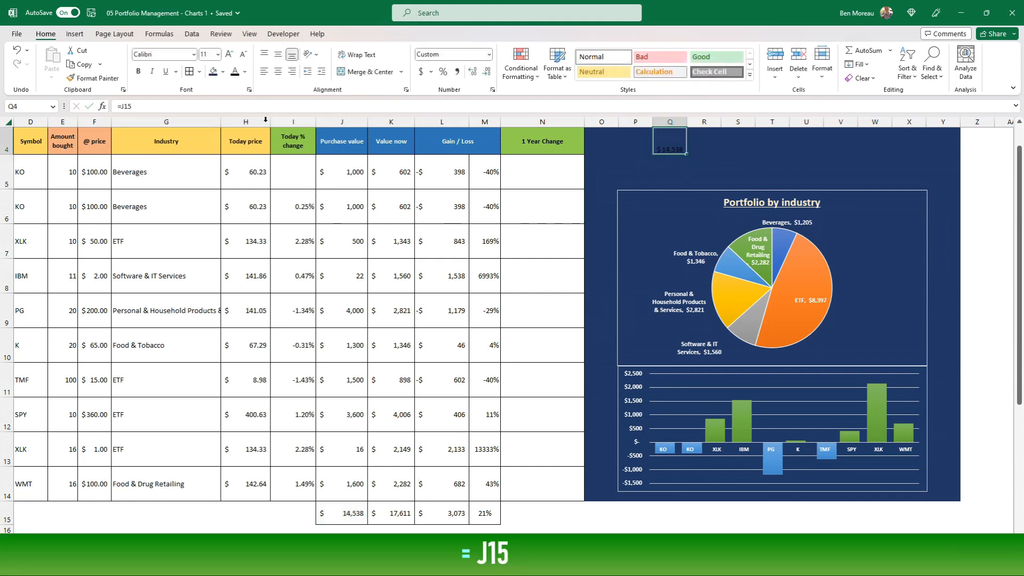
click(245, 71)
click(236, 114)
click(664, 154)
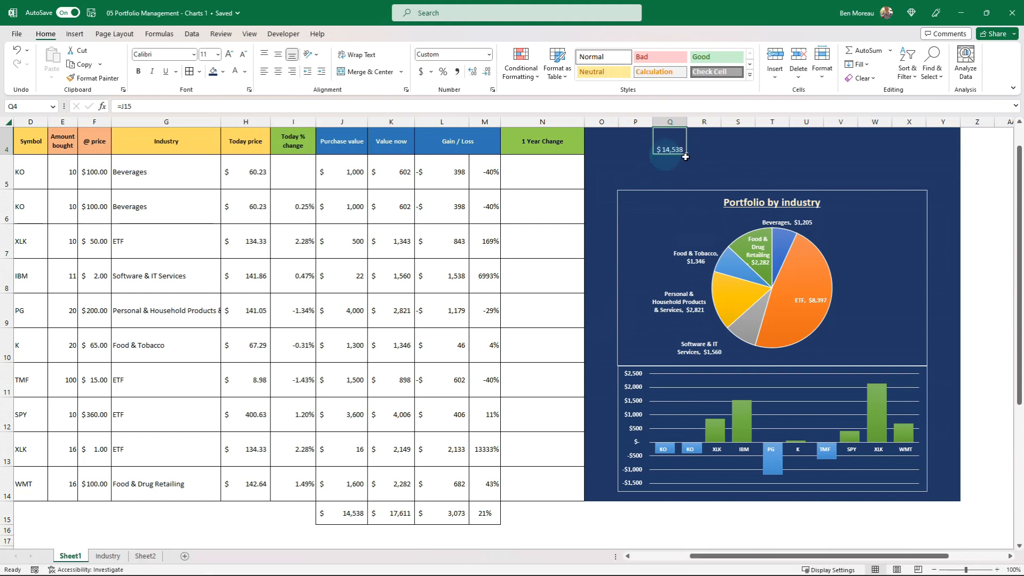
key(Delete)
click(519, 268)
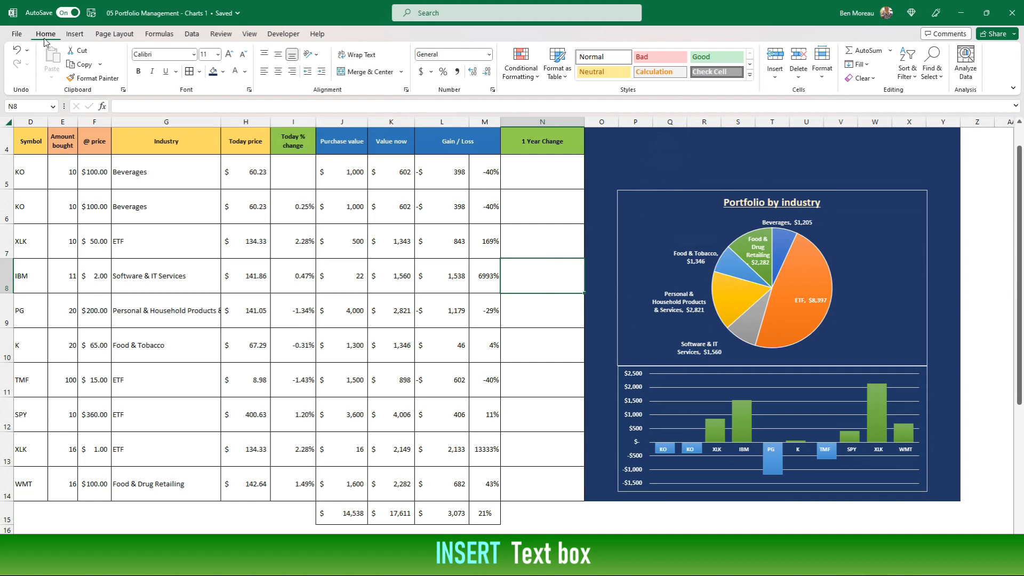
Insert a text box in the dark blue panel above the pie chart and link it to the total current value with =$K$15.
click(74, 34)
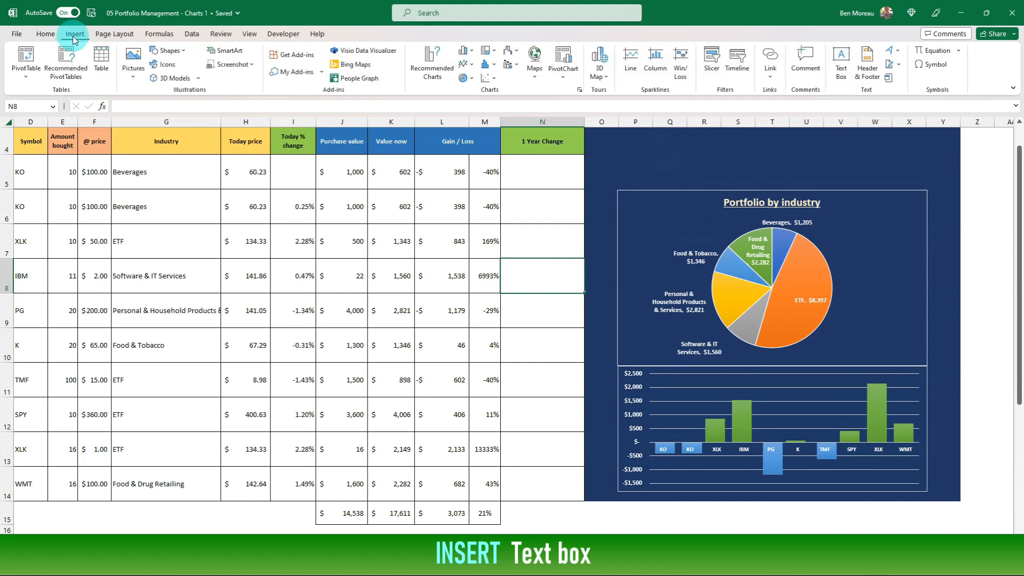
click(841, 60)
drag(621, 146, 686, 167)
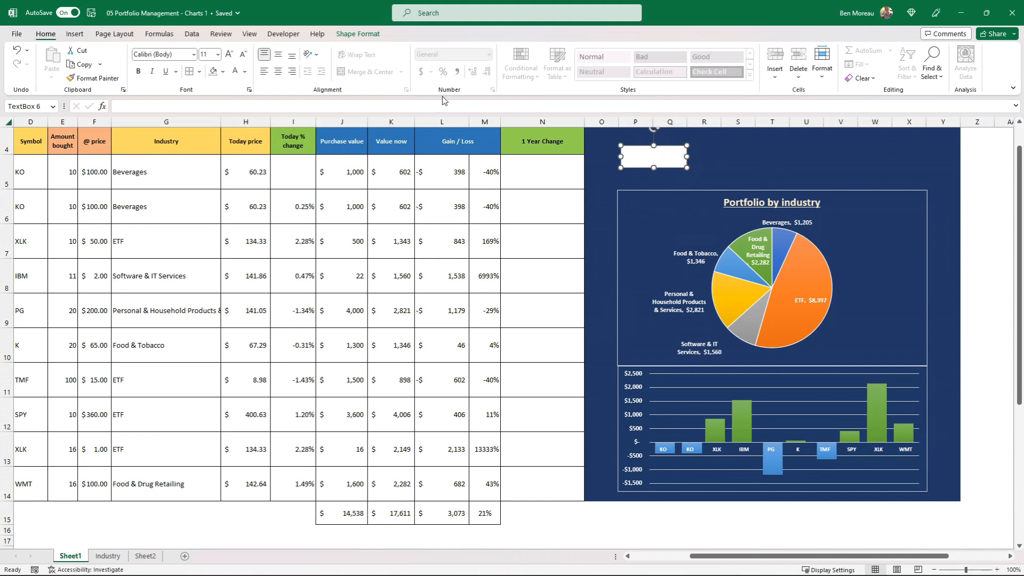
click(147, 106)
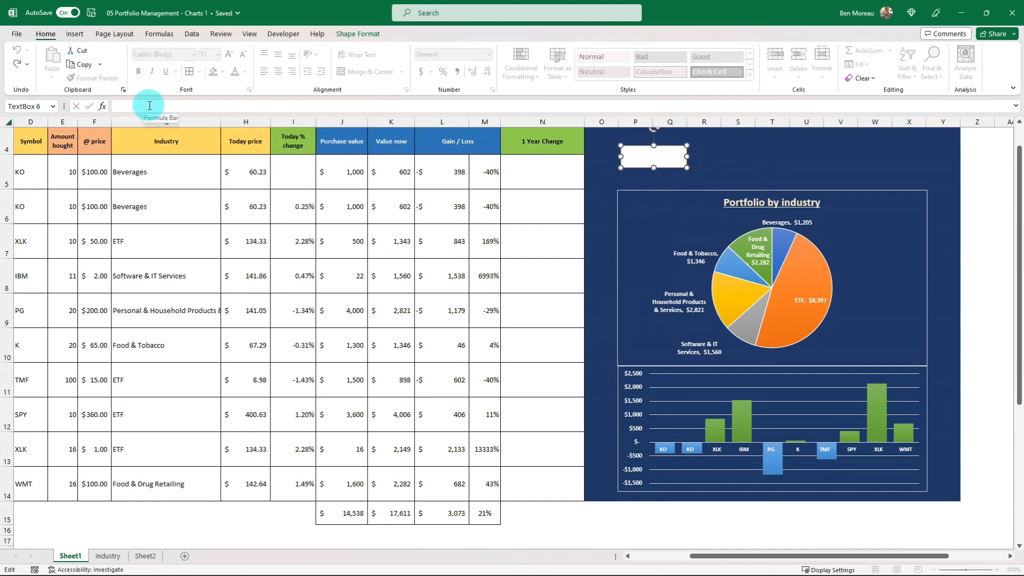
text(=)
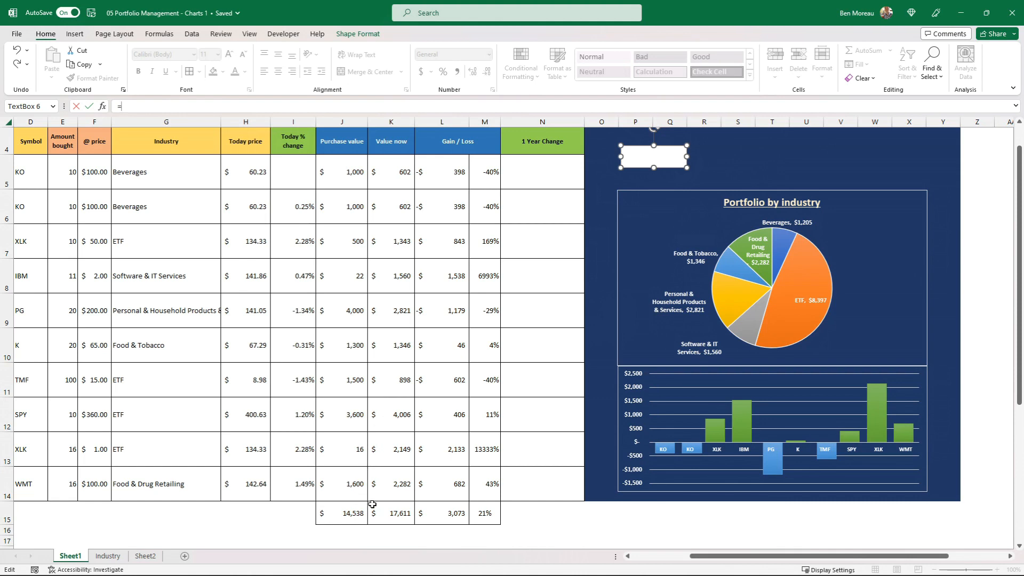
click(395, 516)
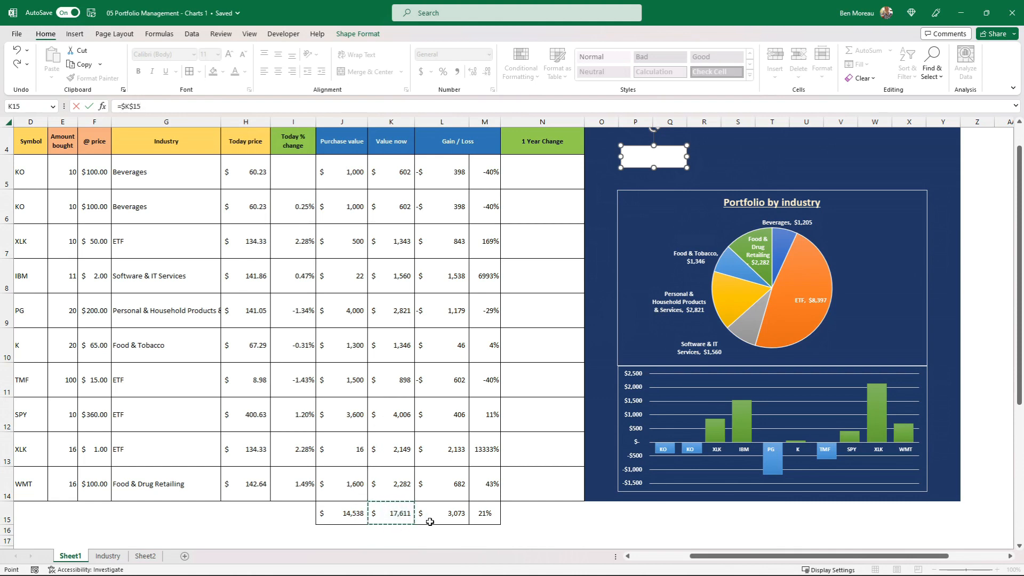
key(Return)
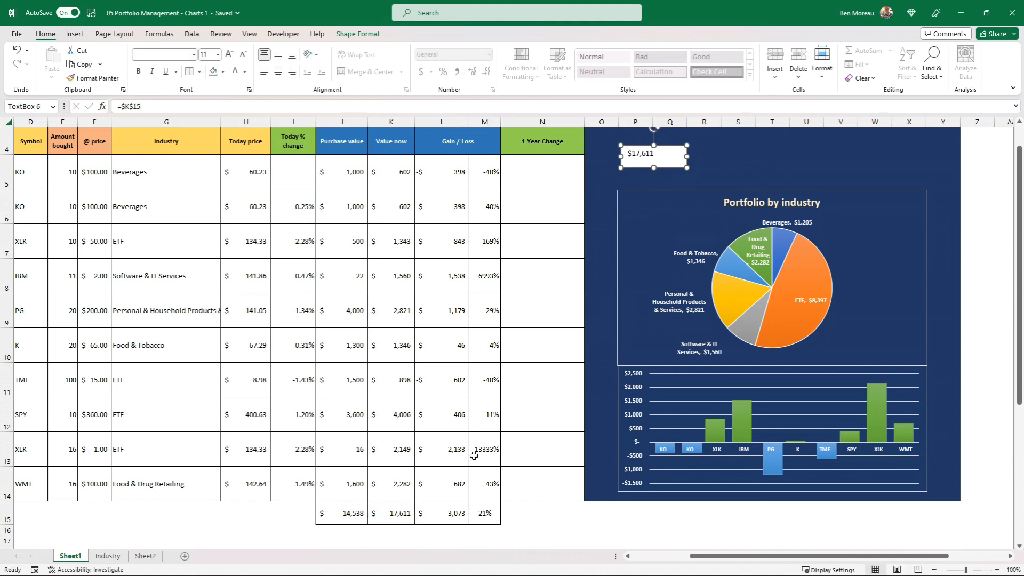
Remove the outline and the fill of the text box linked to K15.
click(389, 512)
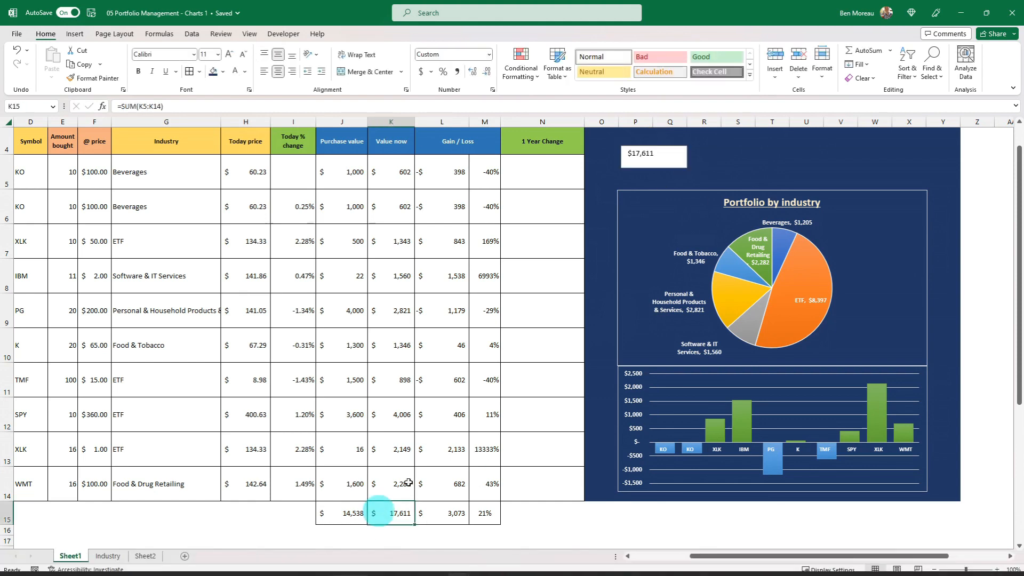
click(641, 165)
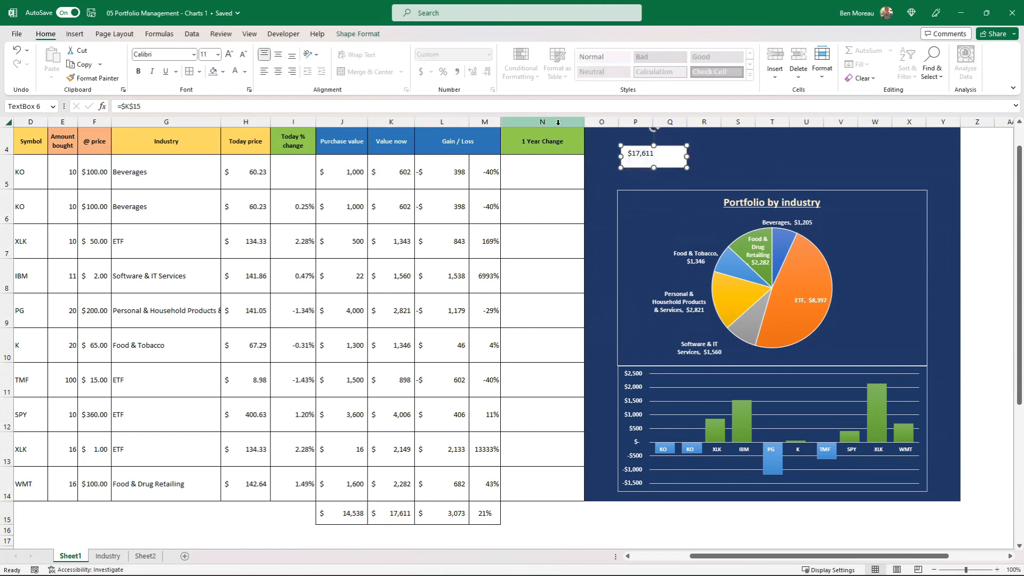
click(358, 36)
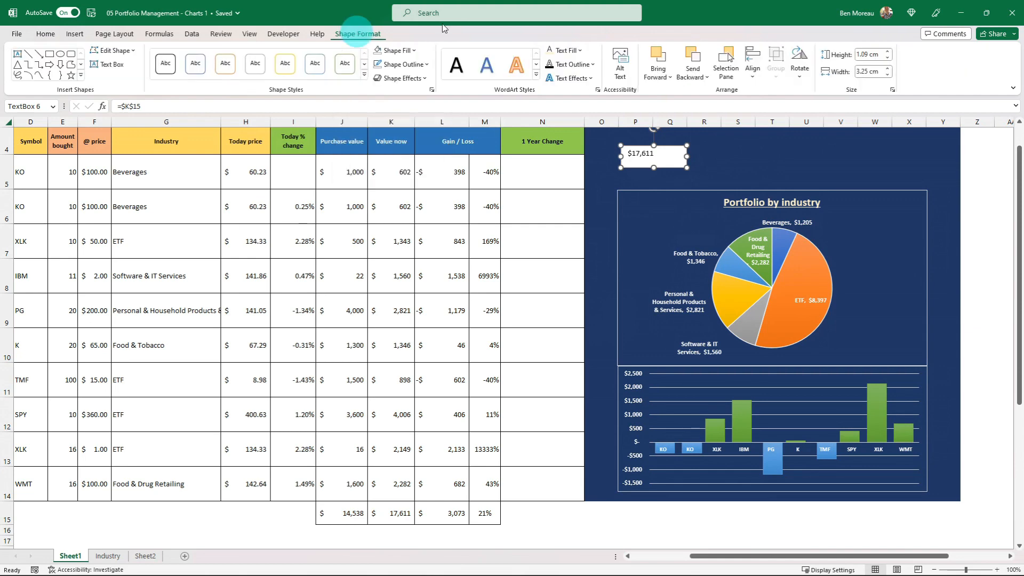
click(426, 64)
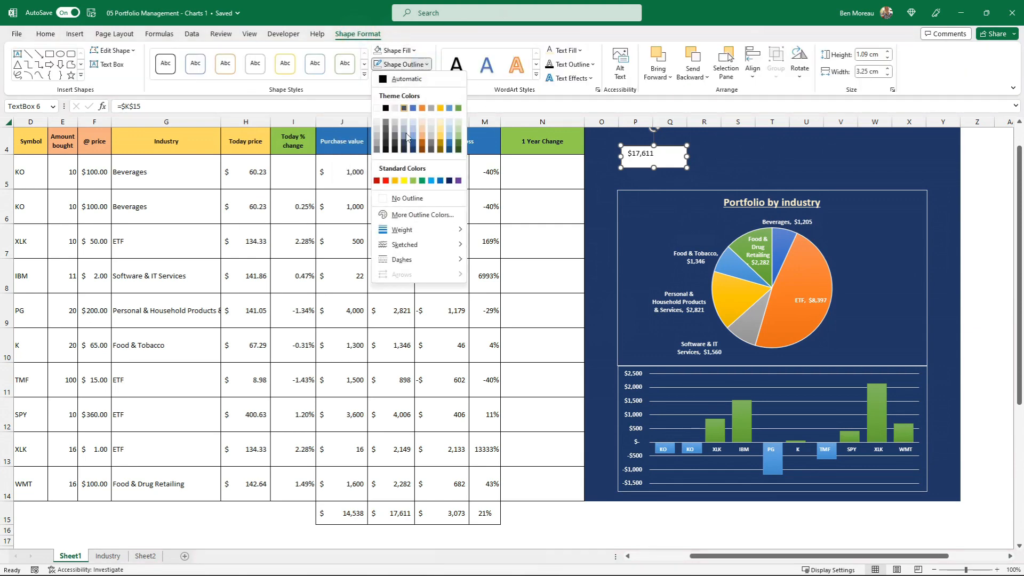
click(407, 197)
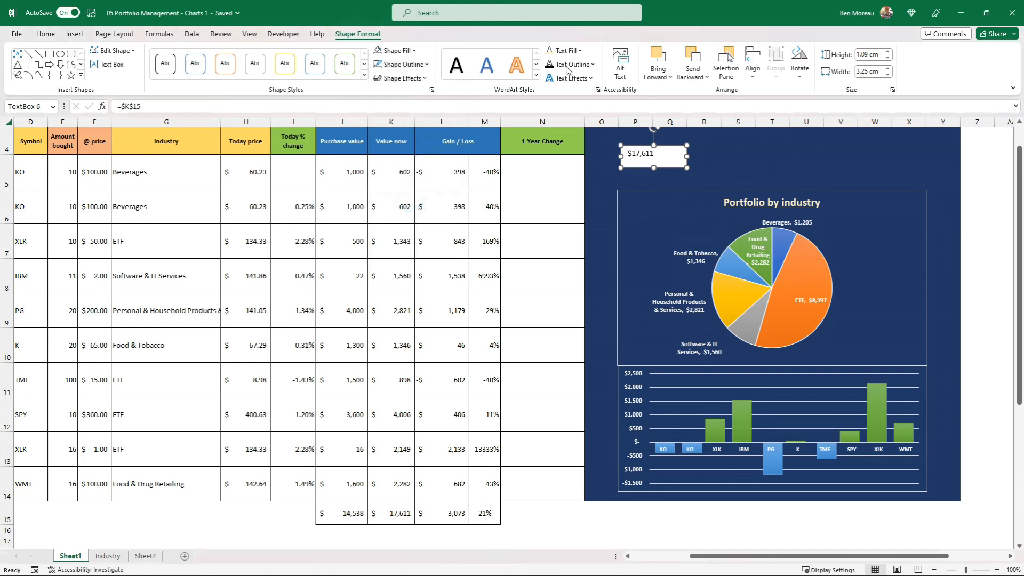
click(414, 50)
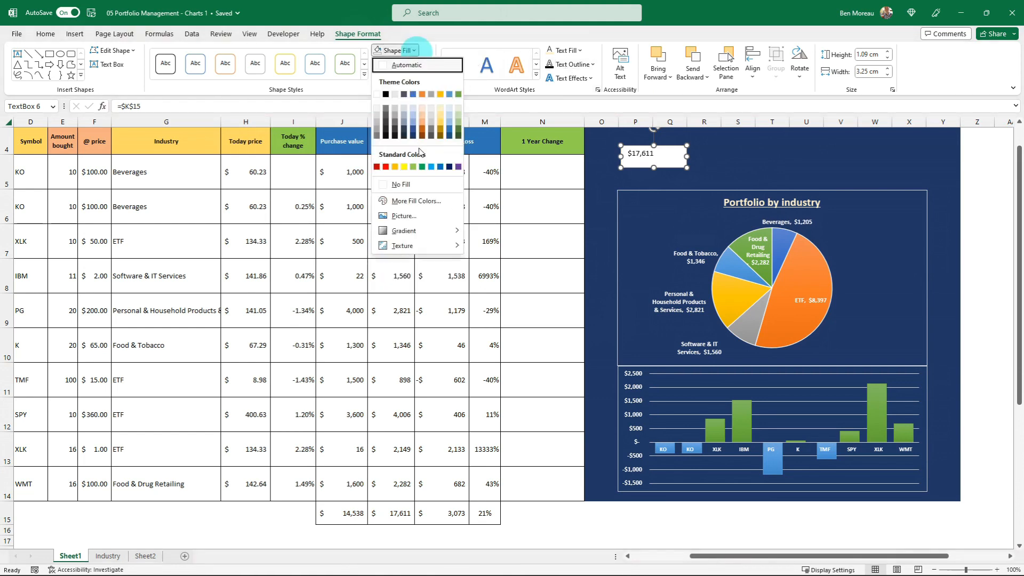
click(421, 185)
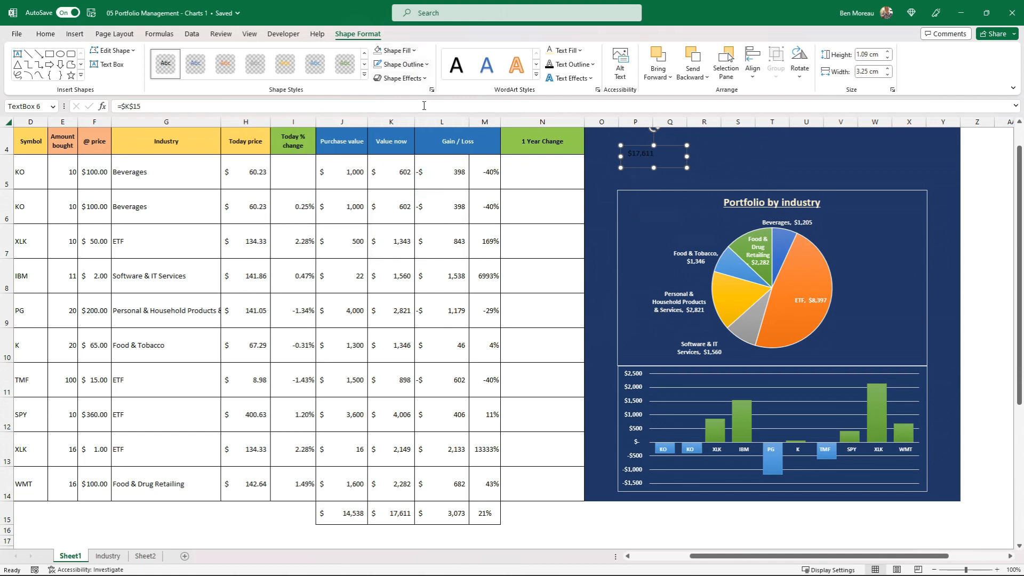
click(414, 51)
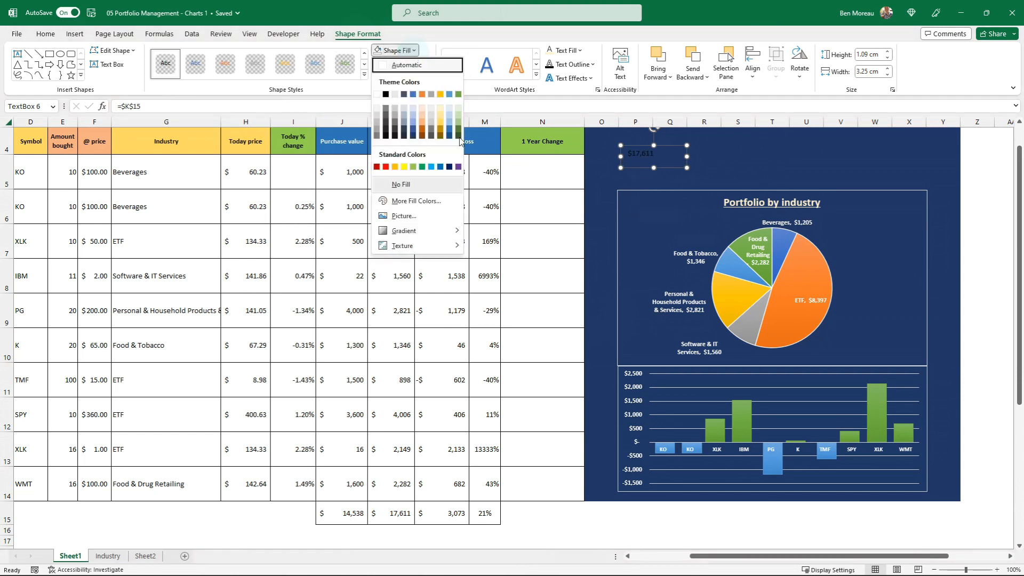
click(457, 31)
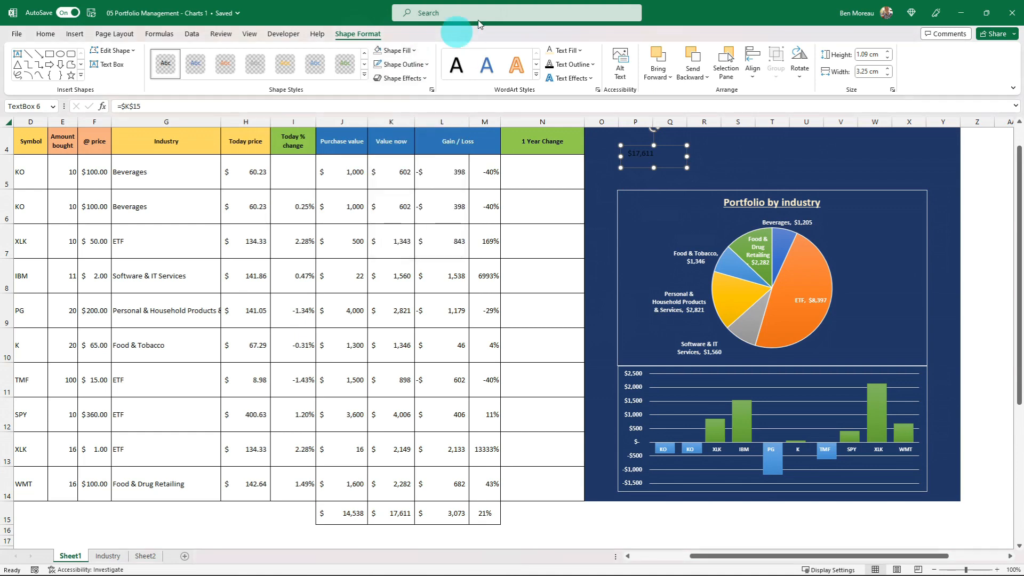
Make the linked total's text white, larger and bold.
click(580, 51)
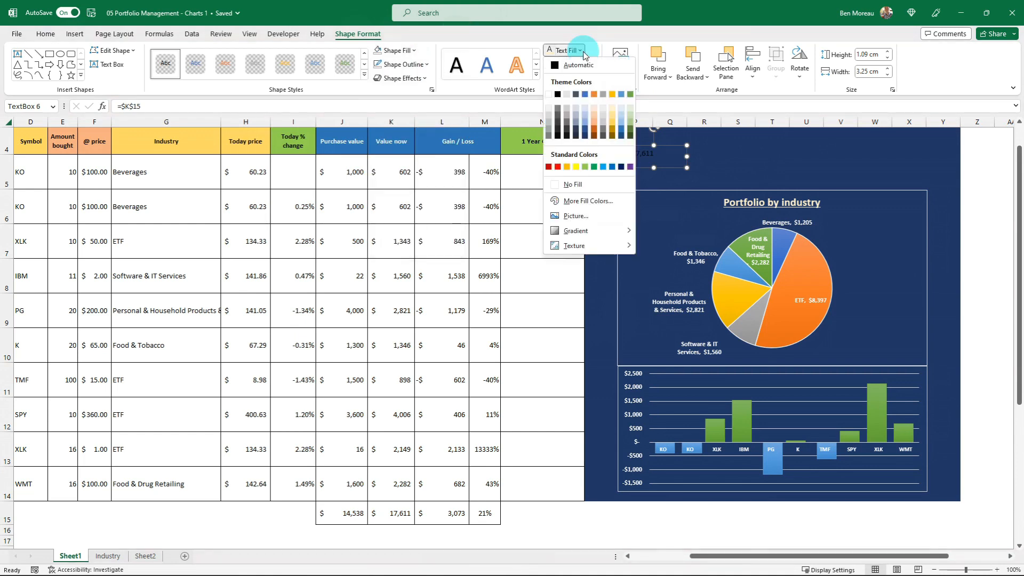
click(549, 95)
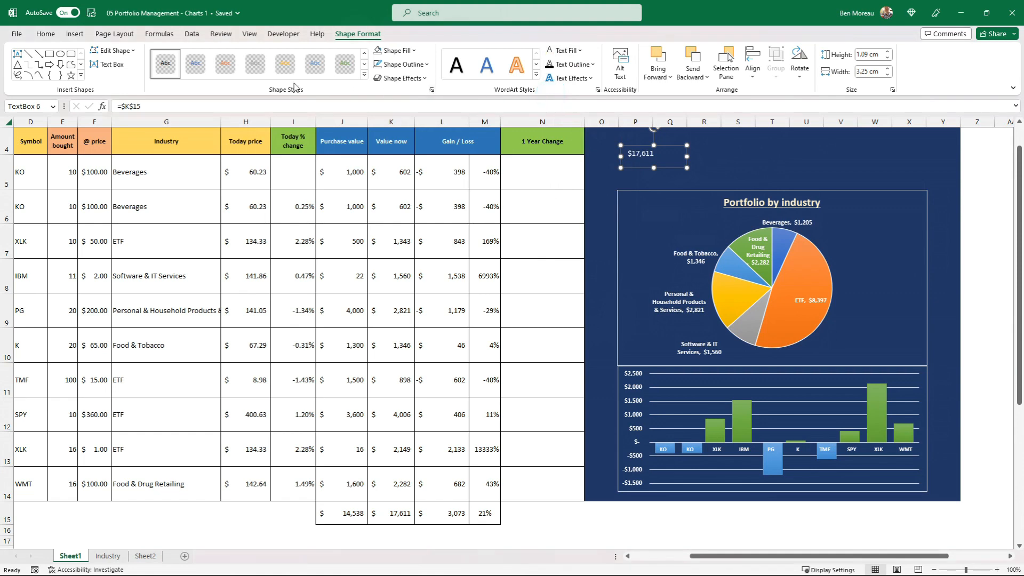
click(54, 34)
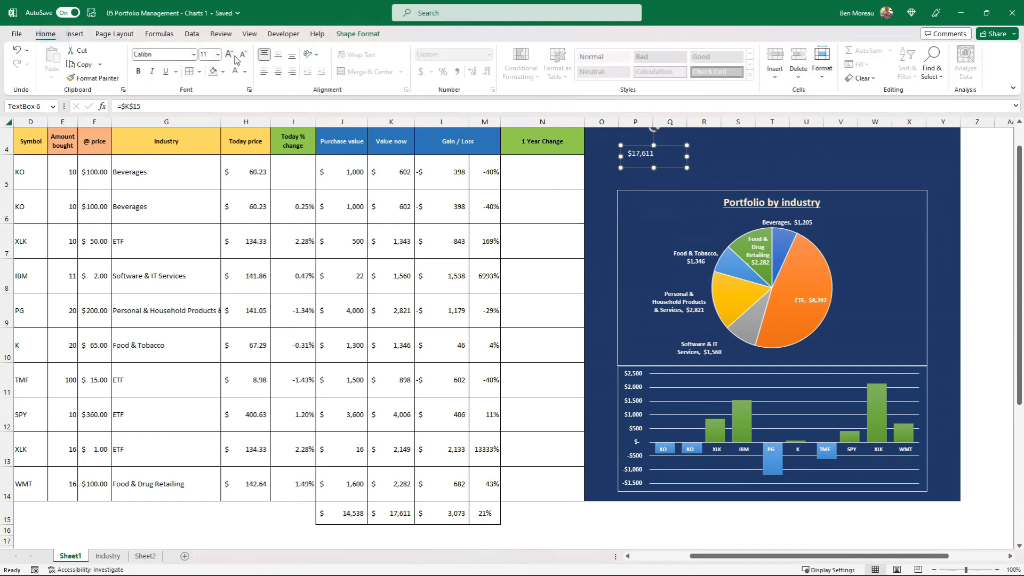
click(229, 54)
click(230, 54)
click(230, 54)
click(230, 55)
click(231, 54)
click(138, 70)
Apply the first outer shadow text effect to the linked total.
click(374, 34)
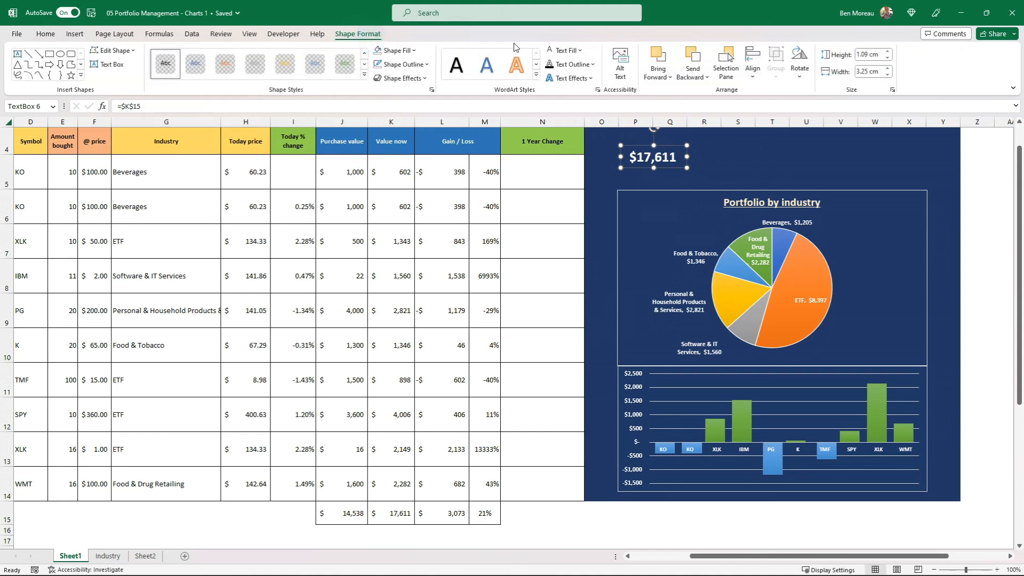
click(597, 80)
mouse_move(597, 101)
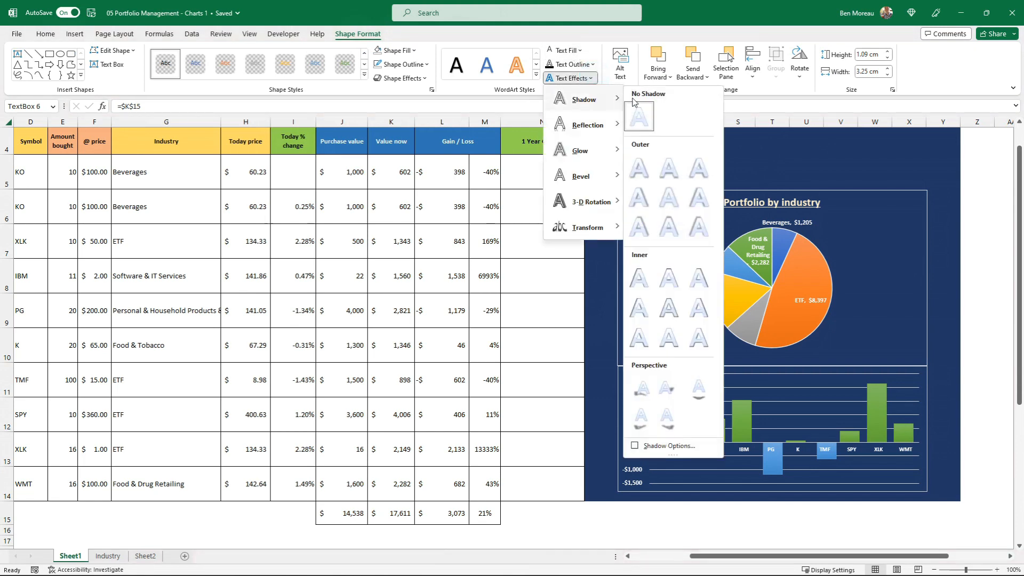
click(643, 172)
Set the linked total's font size to 24, enlarge its text box to fit, and shift it slightly inward above the pie chart.
click(46, 33)
click(230, 54)
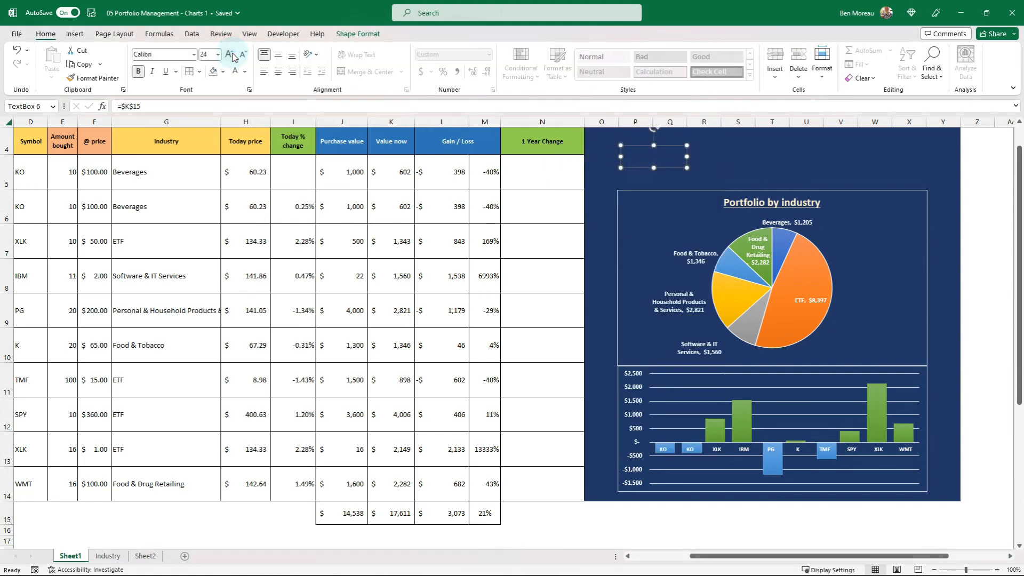
click(230, 56)
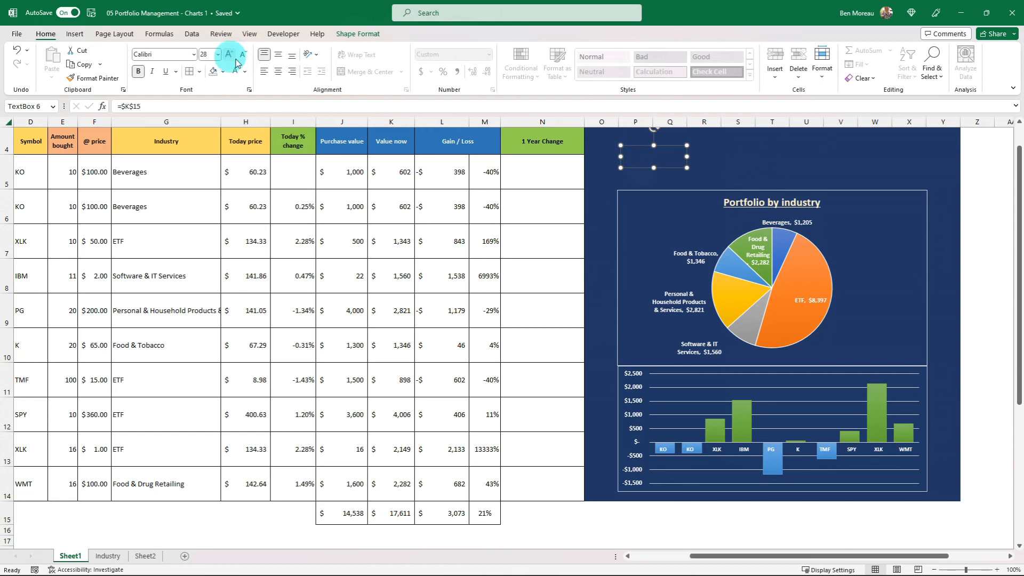
click(690, 163)
click(243, 55)
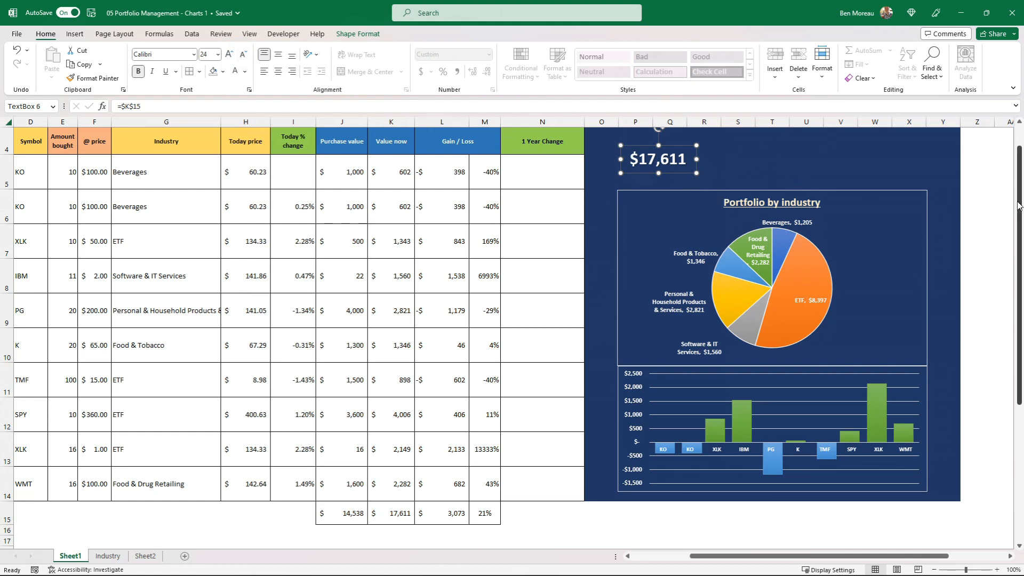
scroll(1013, 171, up, 1)
click(686, 203)
drag(686, 203, 703, 199)
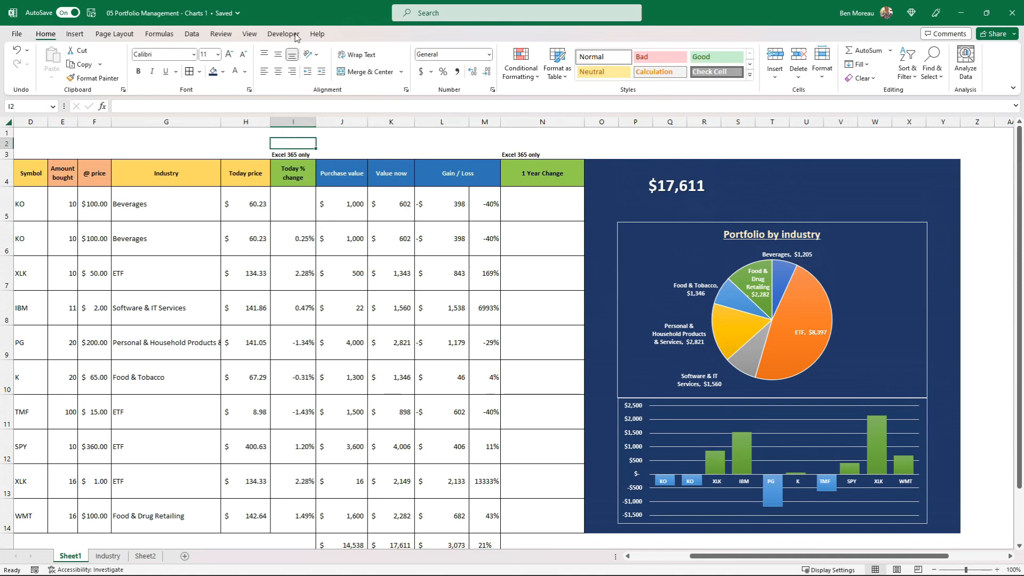
Add a text box reading "Portfolio Value" and place it directly above the linked total.
click(74, 33)
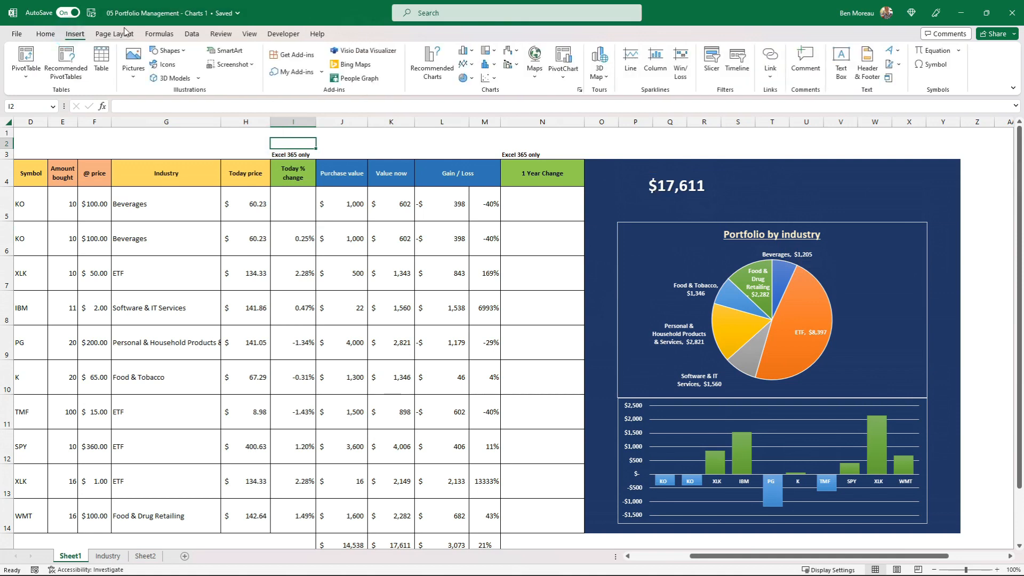
click(840, 68)
drag(749, 188, 793, 205)
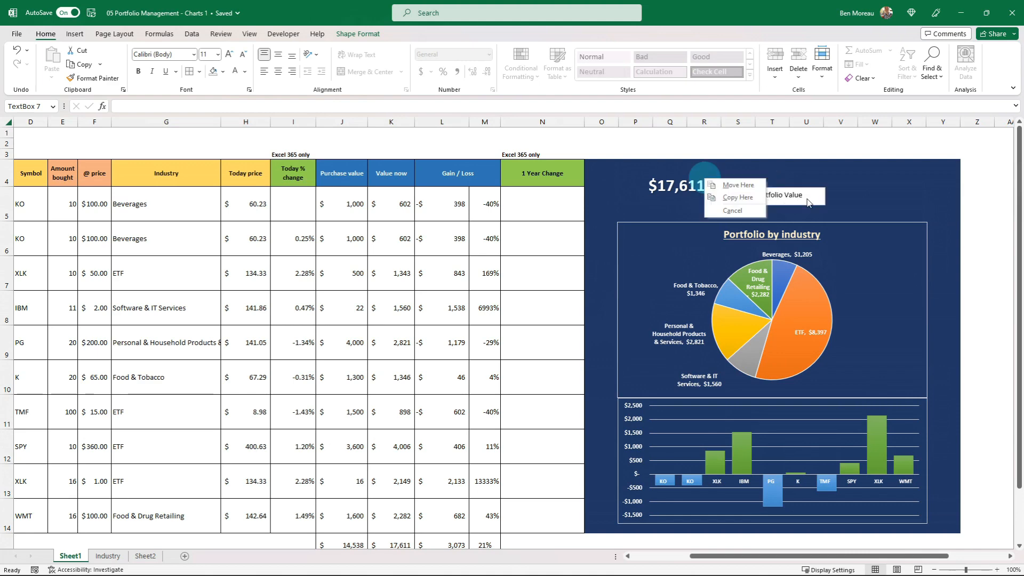
click(806, 200)
drag(804, 203, 691, 173)
Remove the "Portfolio Value" label's fill and format its text in the lightest gold shade, bold and underlined.
click(367, 34)
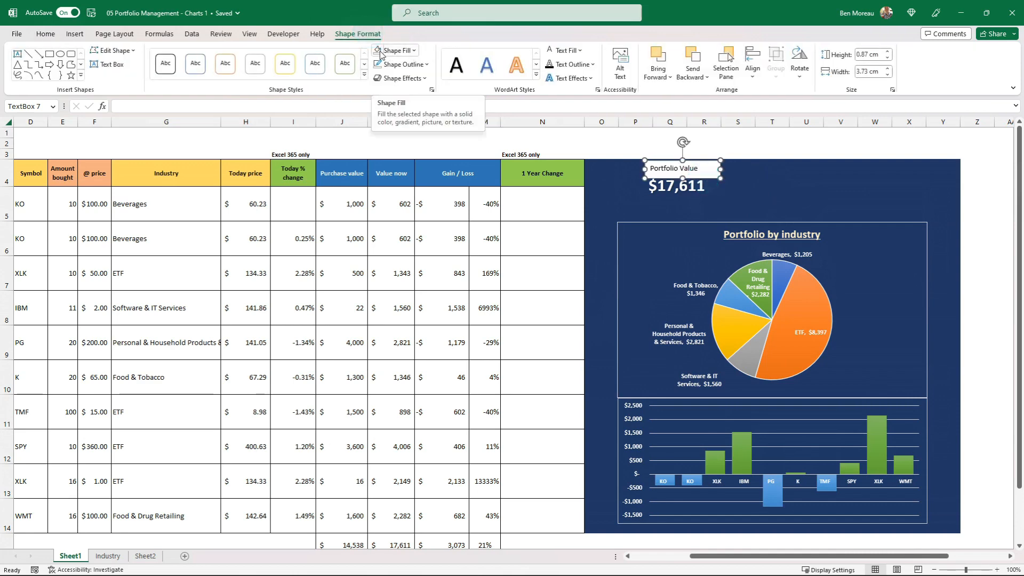
click(381, 54)
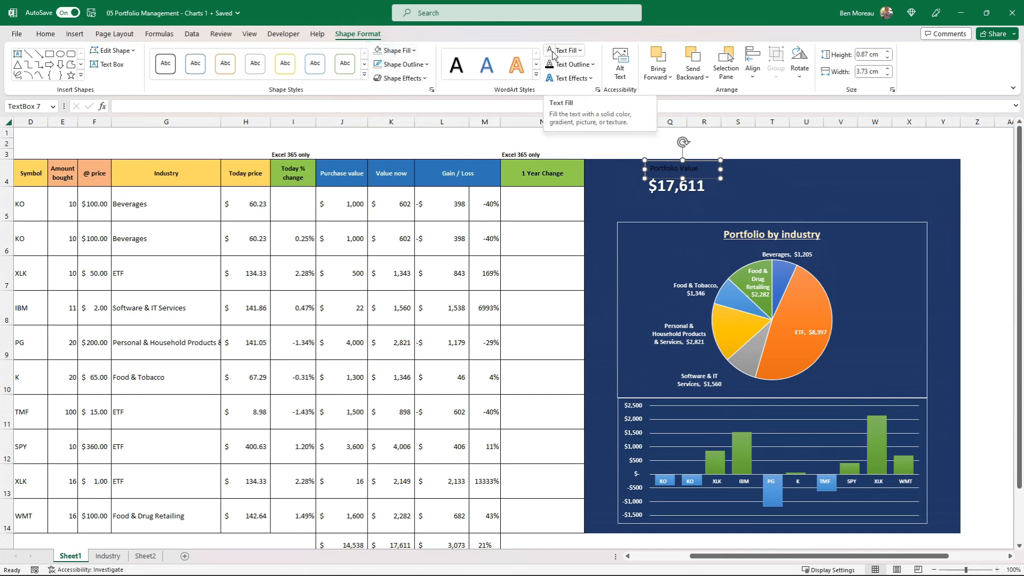
click(580, 51)
click(612, 110)
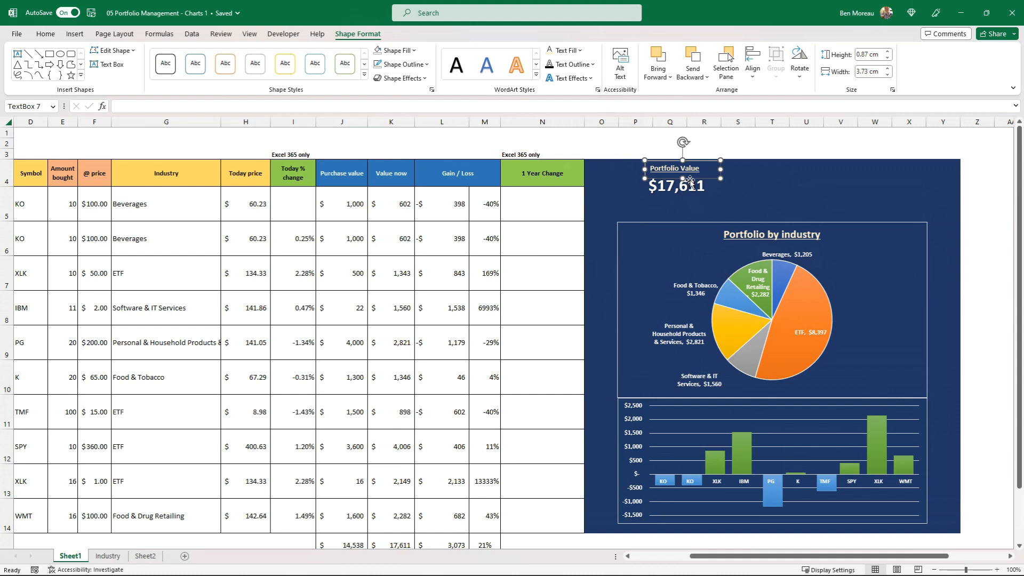
Nudge the "Portfolio Value" label into line over the total and remove its outline.
drag(690, 181, 695, 183)
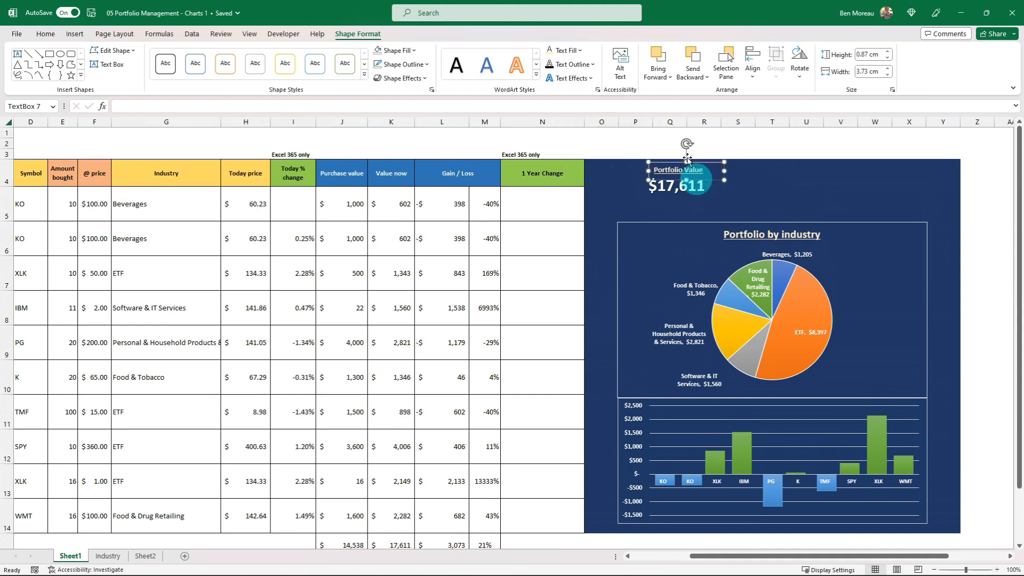
click(641, 149)
click(597, 133)
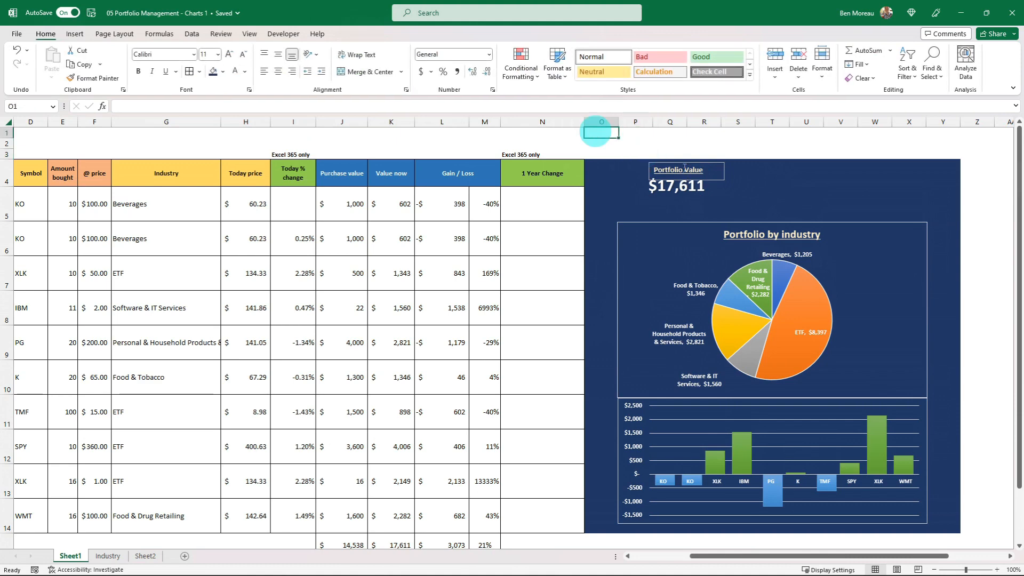
click(719, 180)
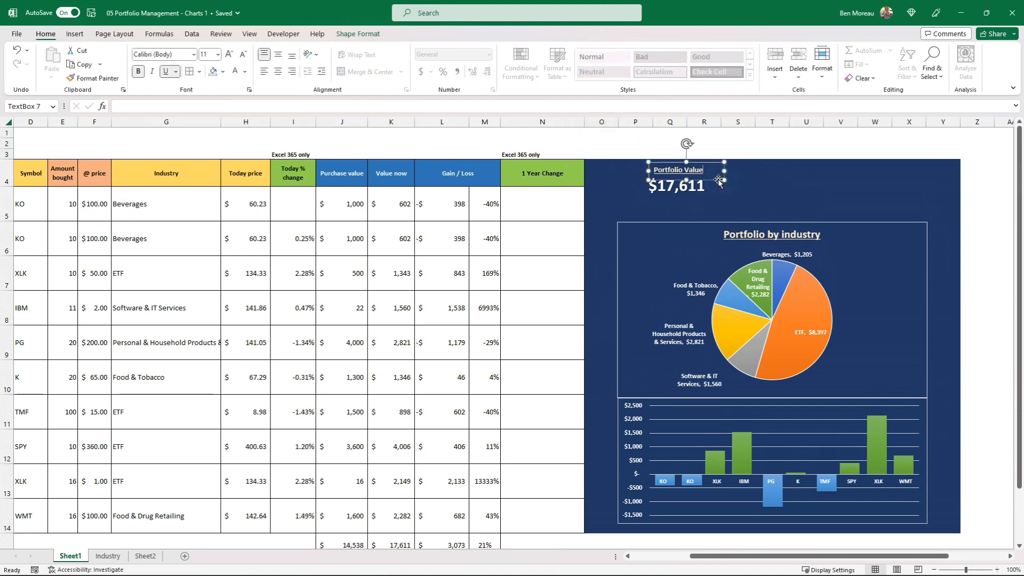
click(358, 34)
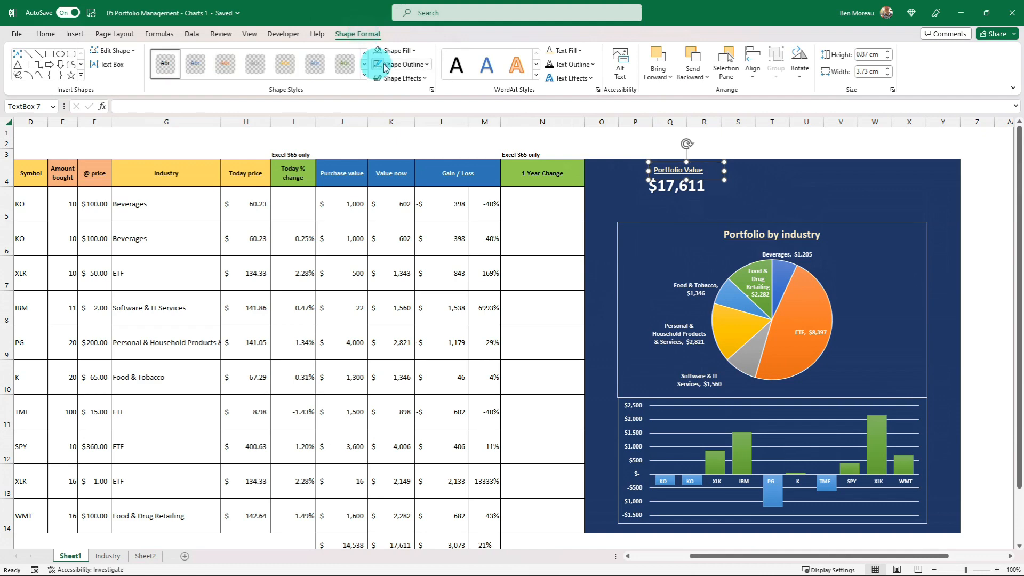
click(514, 145)
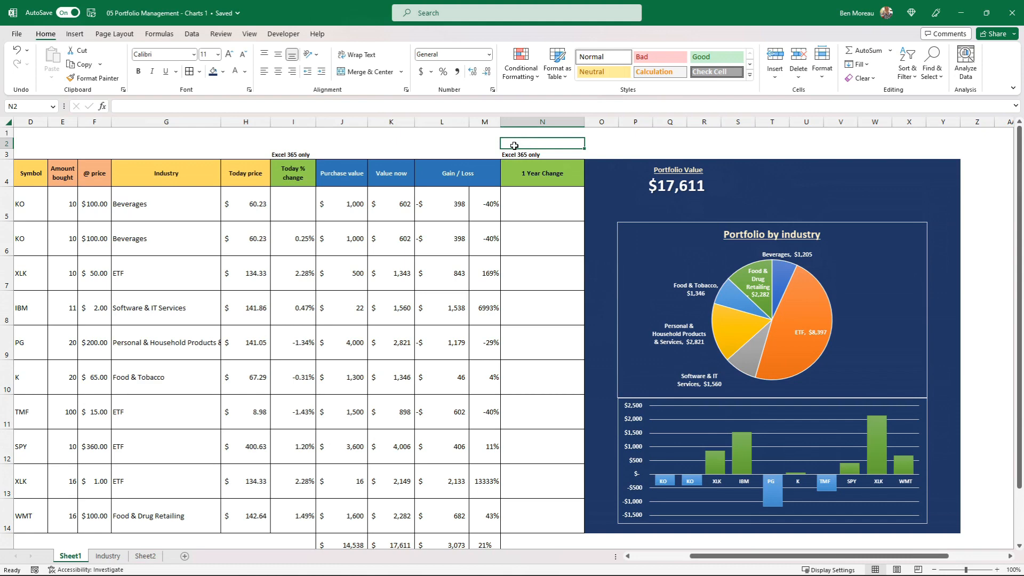
click(659, 170)
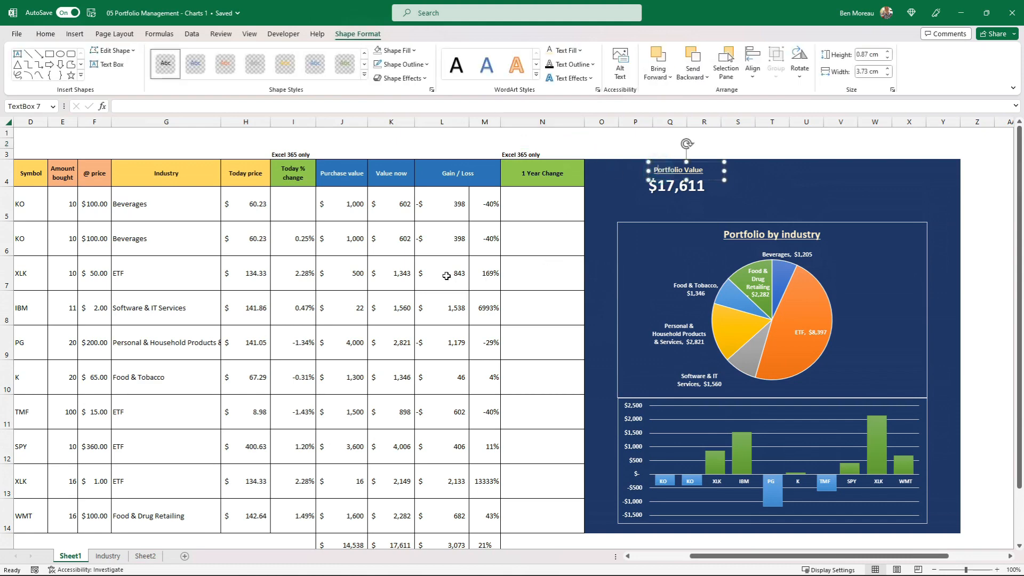
Duplicate the "Portfolio Value" label within the dashboard panel, above the pie chart.
scroll(476, 438, down, 2)
scroll(665, 165, up, 1)
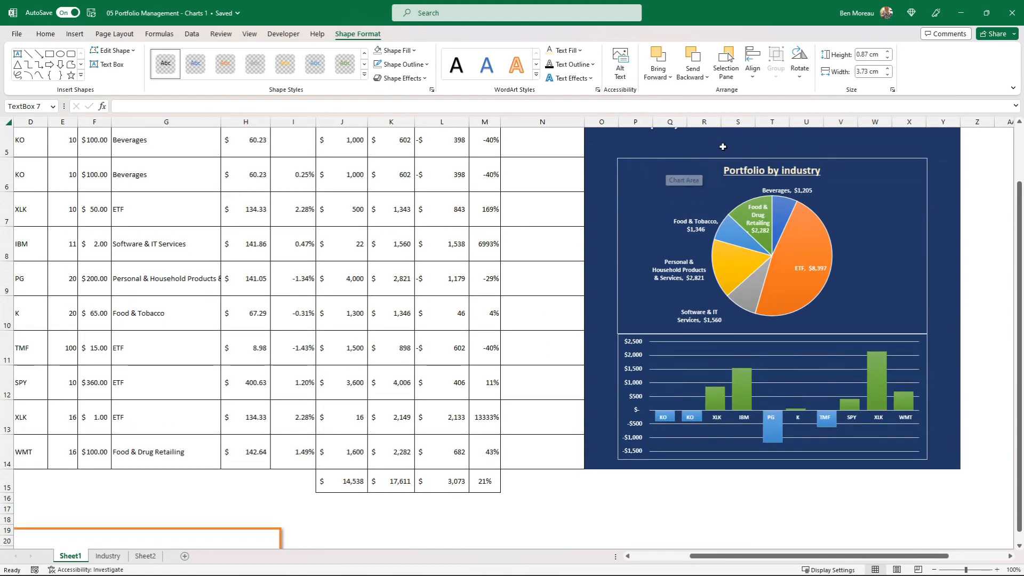
scroll(725, 146, up, 2)
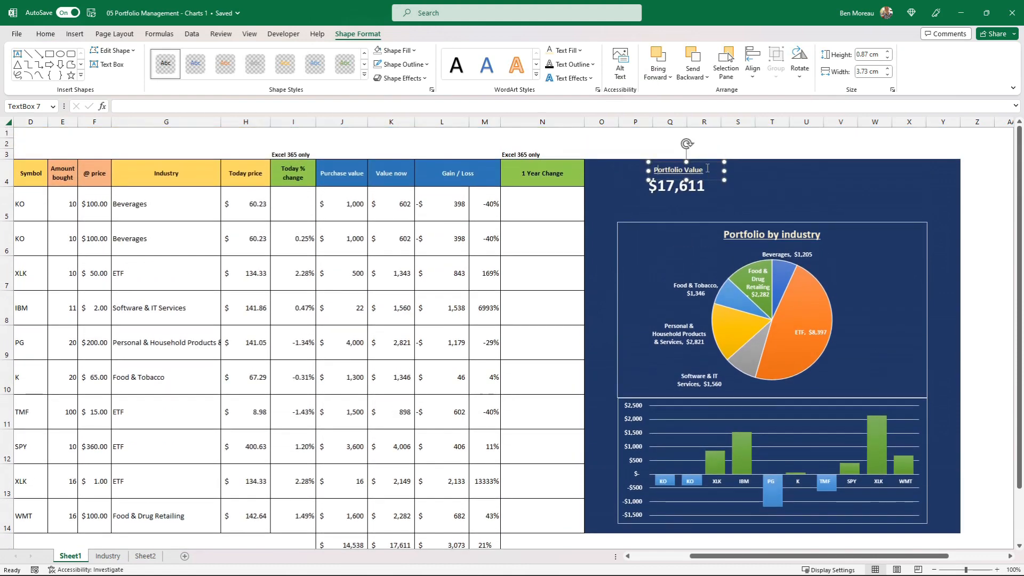
click(708, 181)
click(782, 183)
key(ctrl+v)
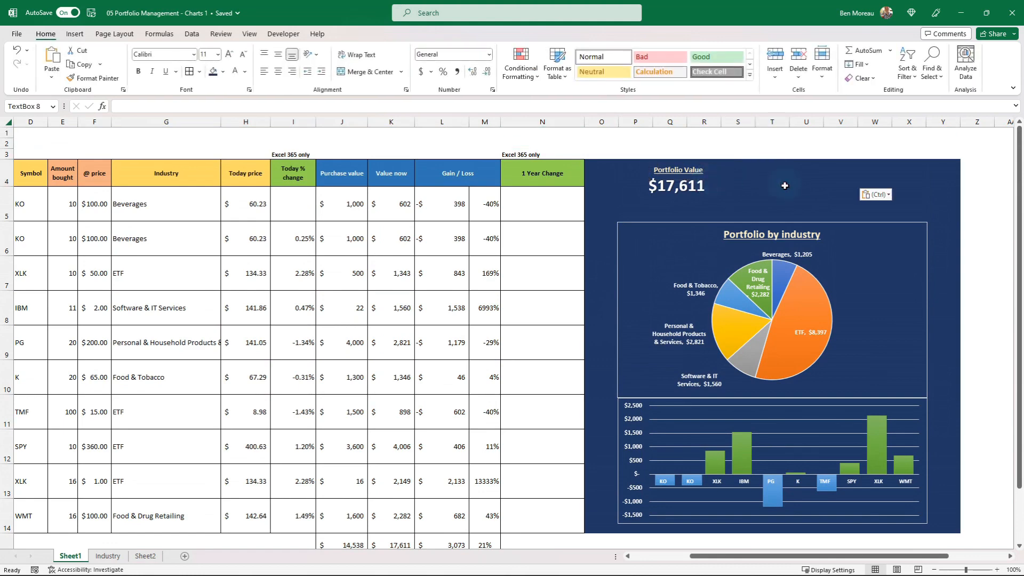
Change the duplicated label's text to "Gain / Loss" and level it with the "Portfolio Value" label.
click(792, 167)
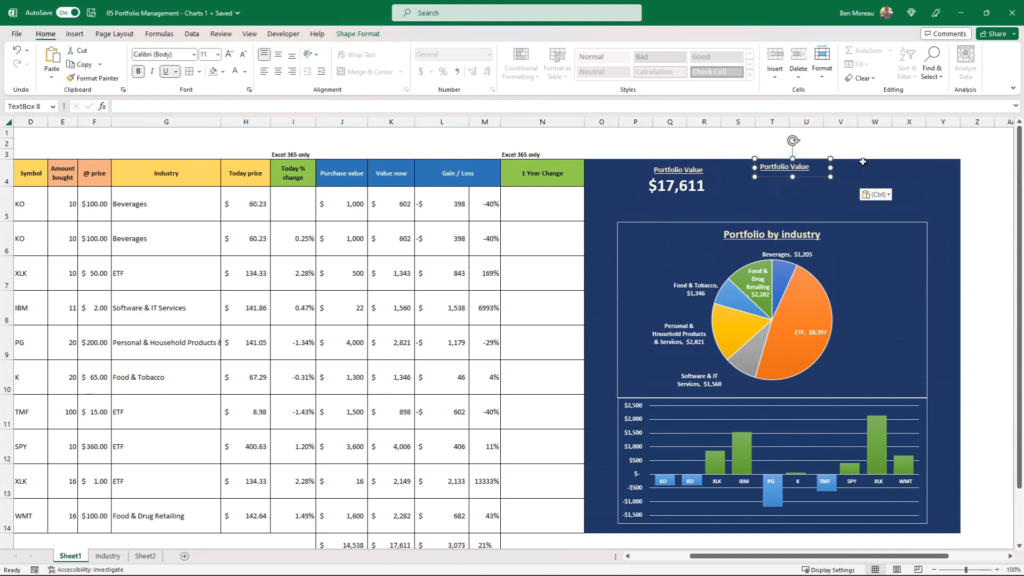
key(ctrl+a)
text(Ga)
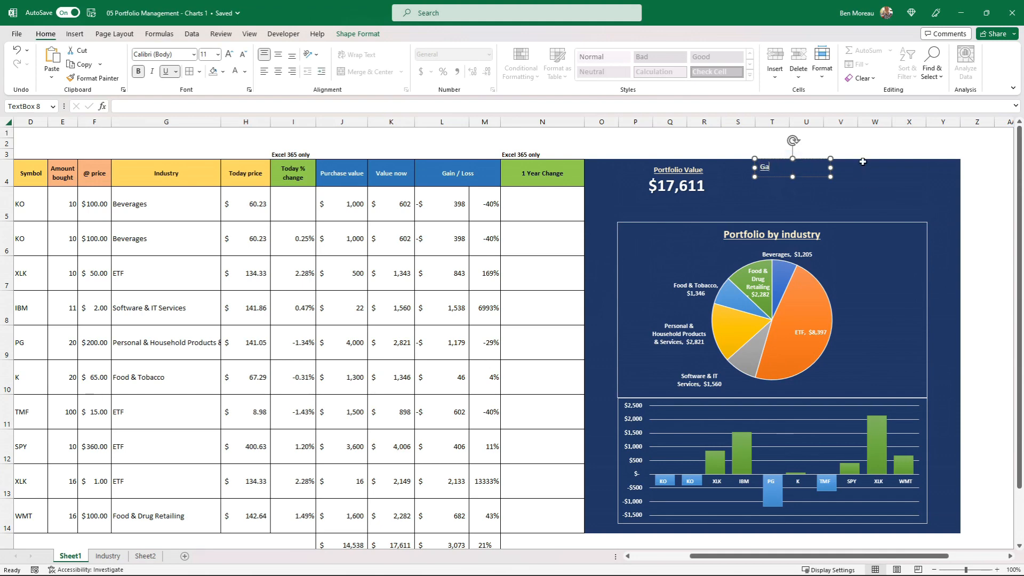
text(in / Loss)
click(826, 178)
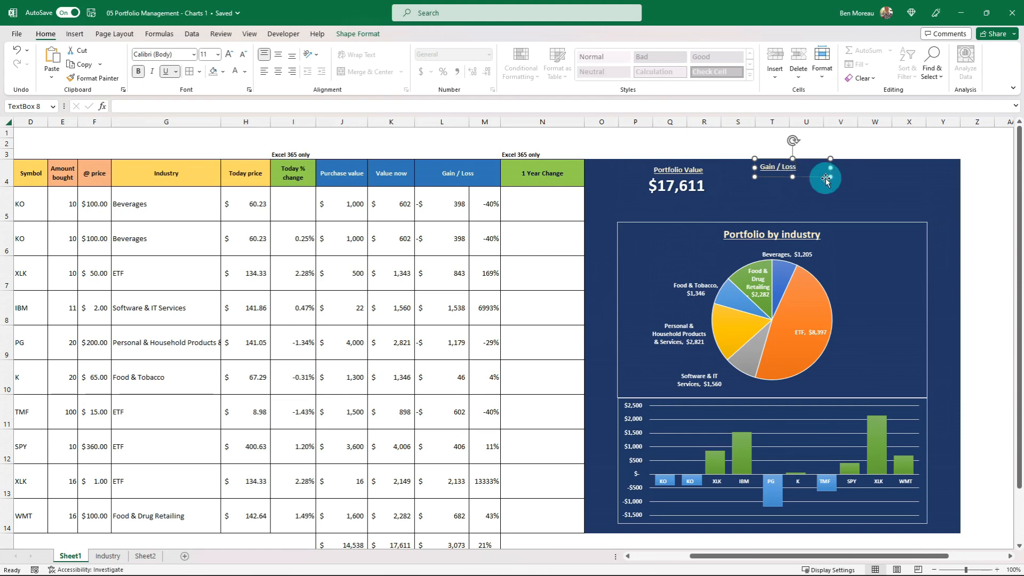
drag(814, 178, 811, 179)
Duplicate the cell-linked portfolio total and place the copy beneath the "Gain / Loss" label.
click(693, 192)
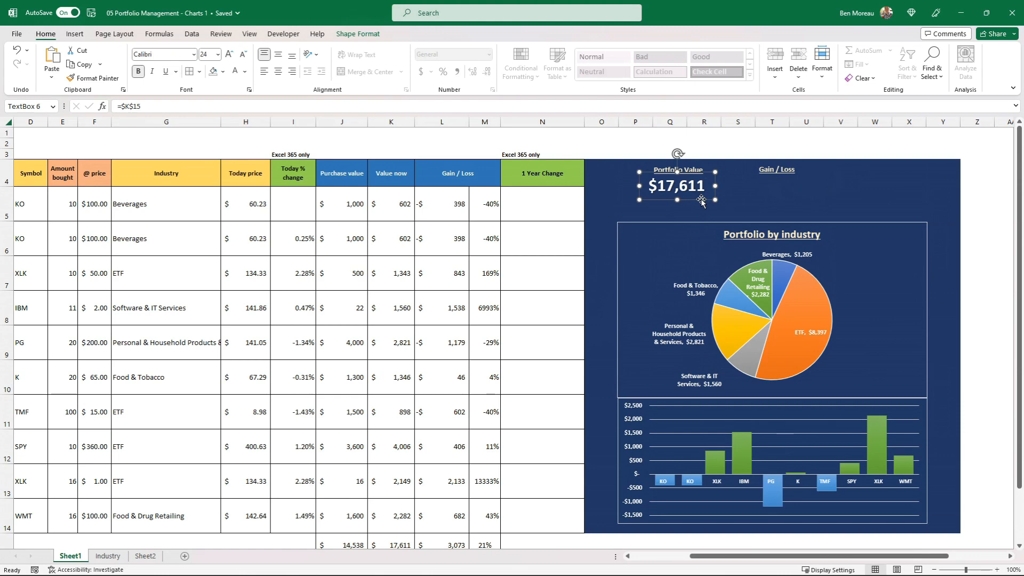
key(ctrl+c)
click(758, 196)
key(ctrl+v)
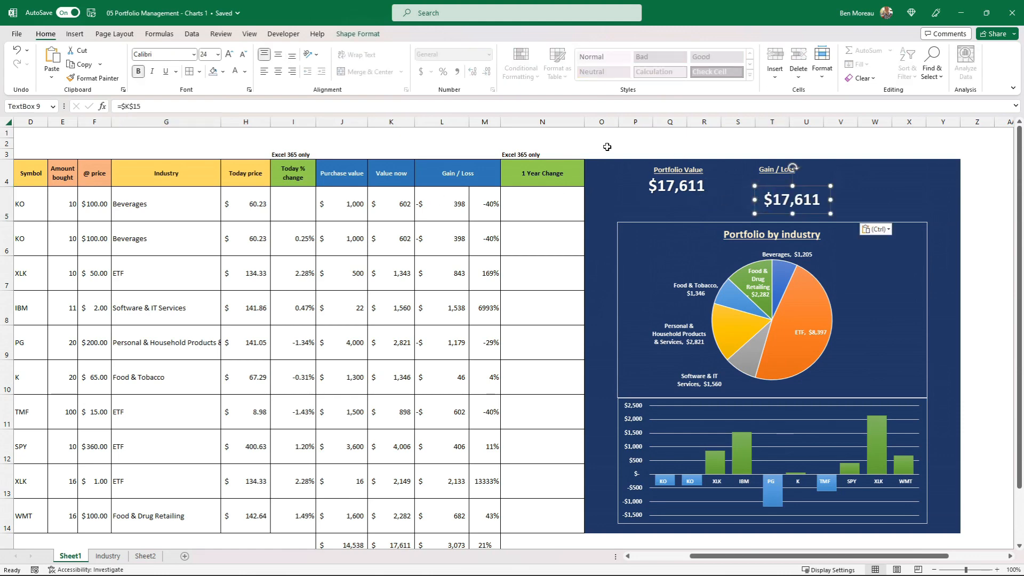
Relink the copied total's text box to the gain/loss total in cell L15.
click(160, 110)
key(BackSpace)
key(BackSpace)
key(BackSpace)
key(BackSpace)
key(BackSpace)
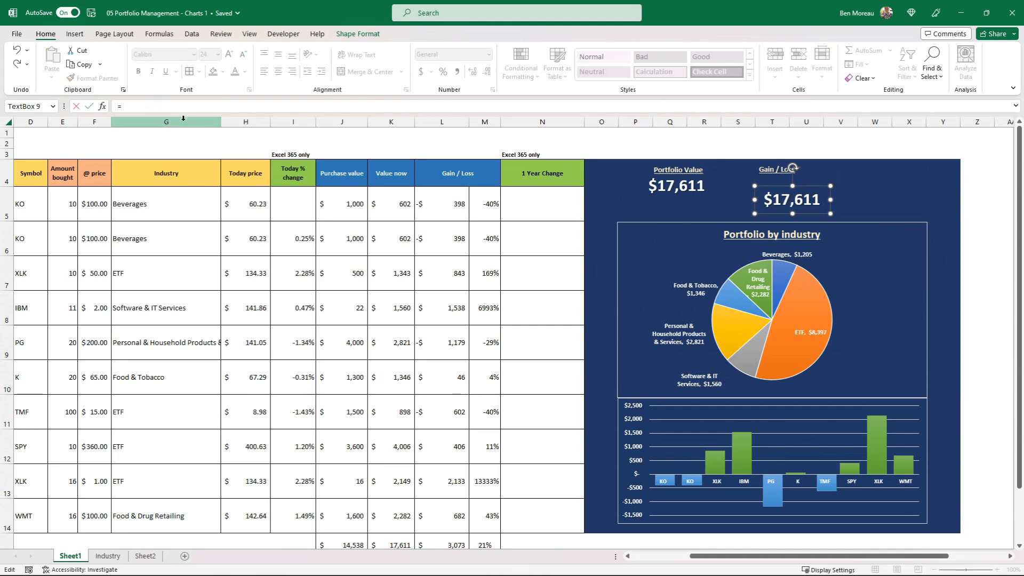
scroll(391, 260, down, 1)
scroll(391, 260, down, 2)
scroll(401, 258, up, 2)
scroll(430, 252, down, 2)
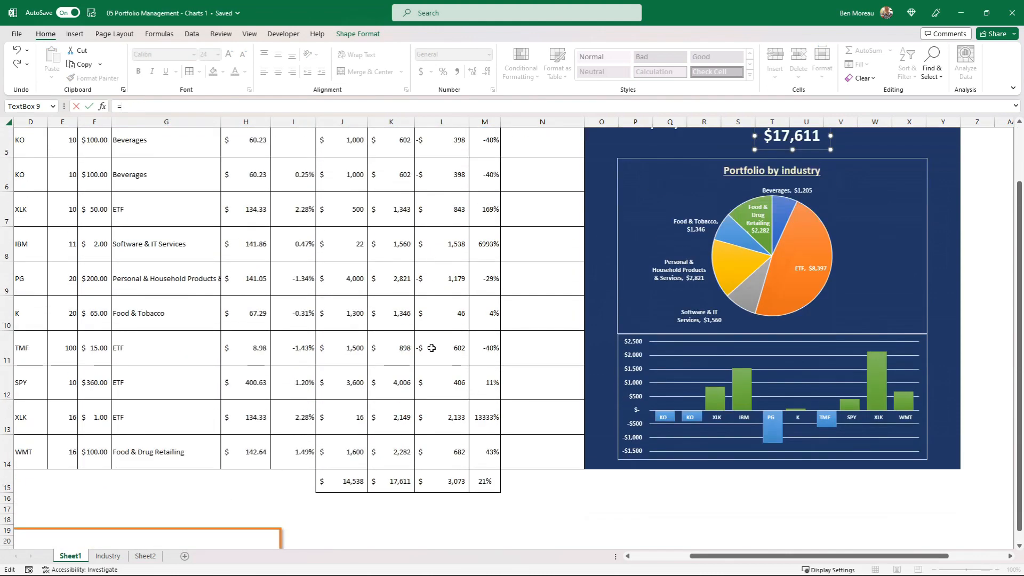
click(453, 480)
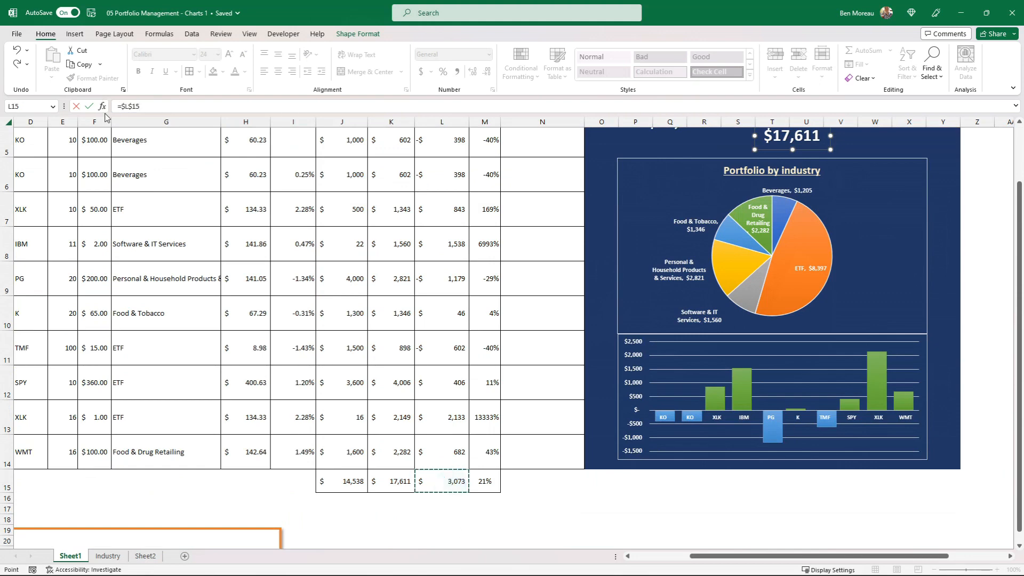
click(89, 107)
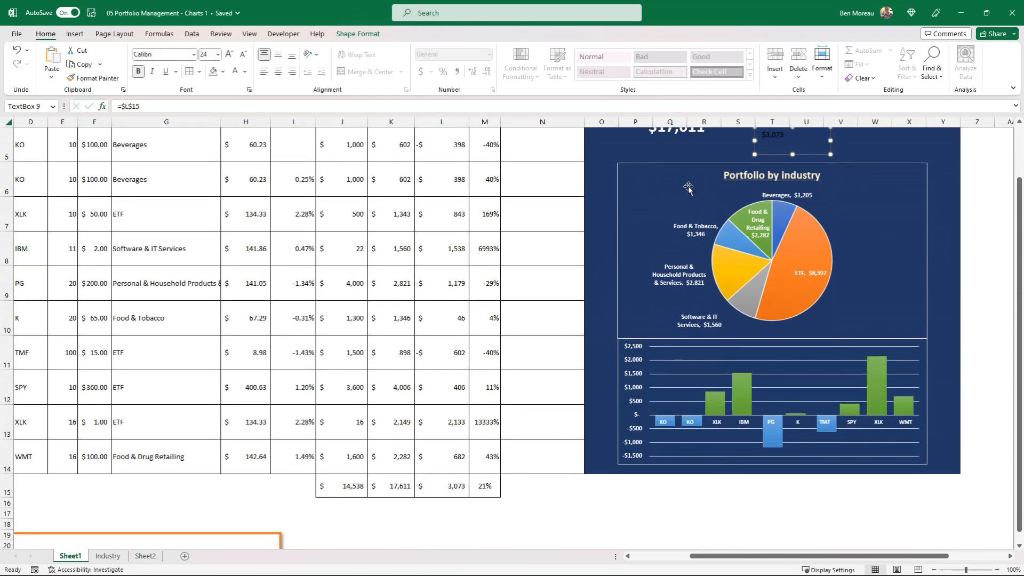
Apply a light Linear Up gradient text fill to the linked gain/loss total.
scroll(728, 176, up, 2)
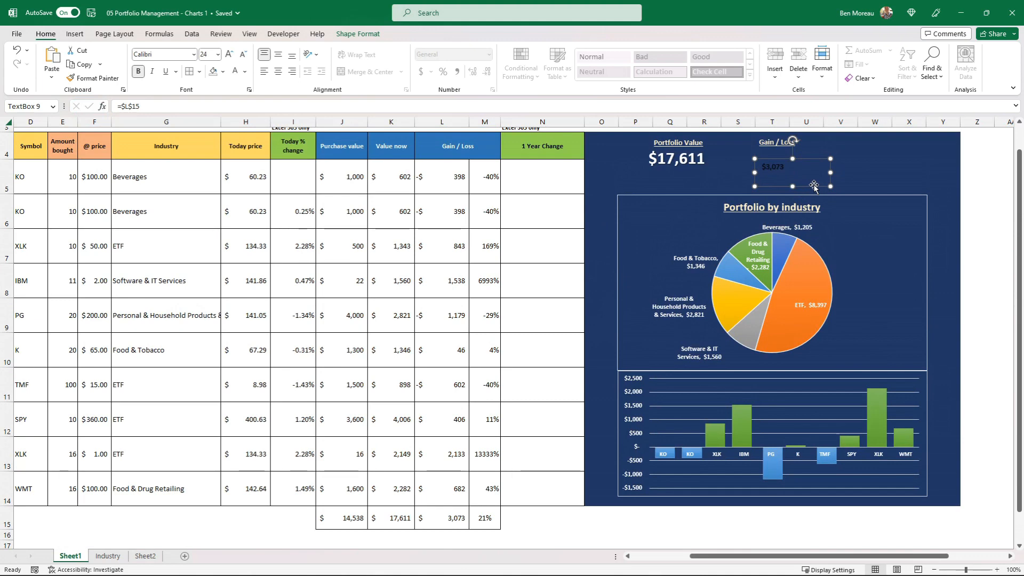
click(358, 34)
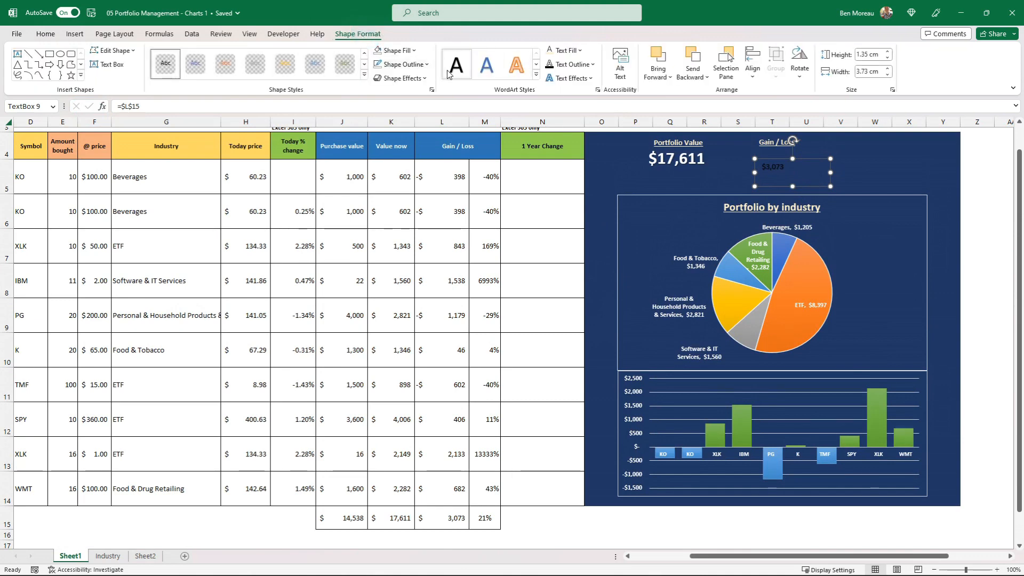
click(579, 50)
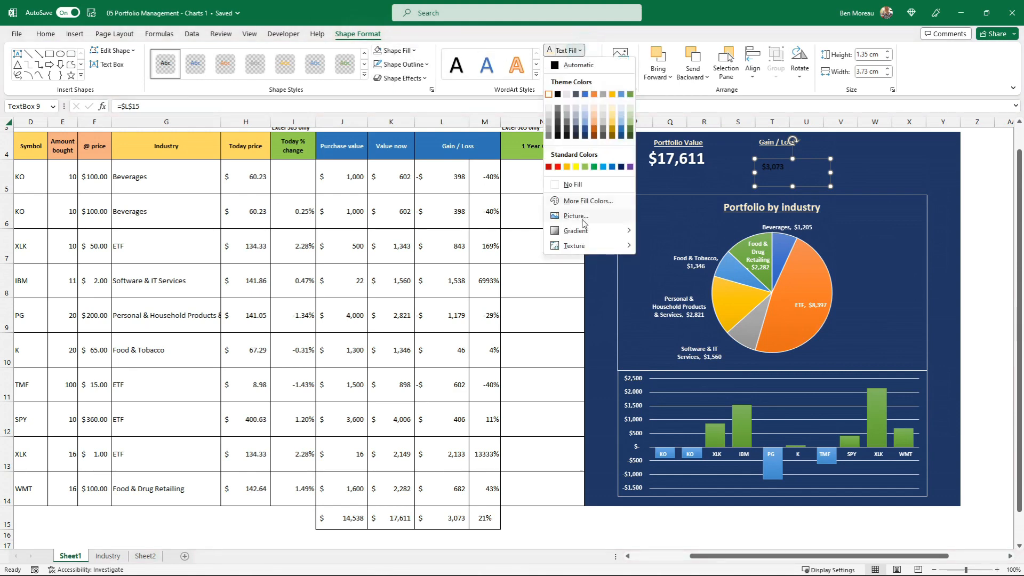
mouse_move(585, 237)
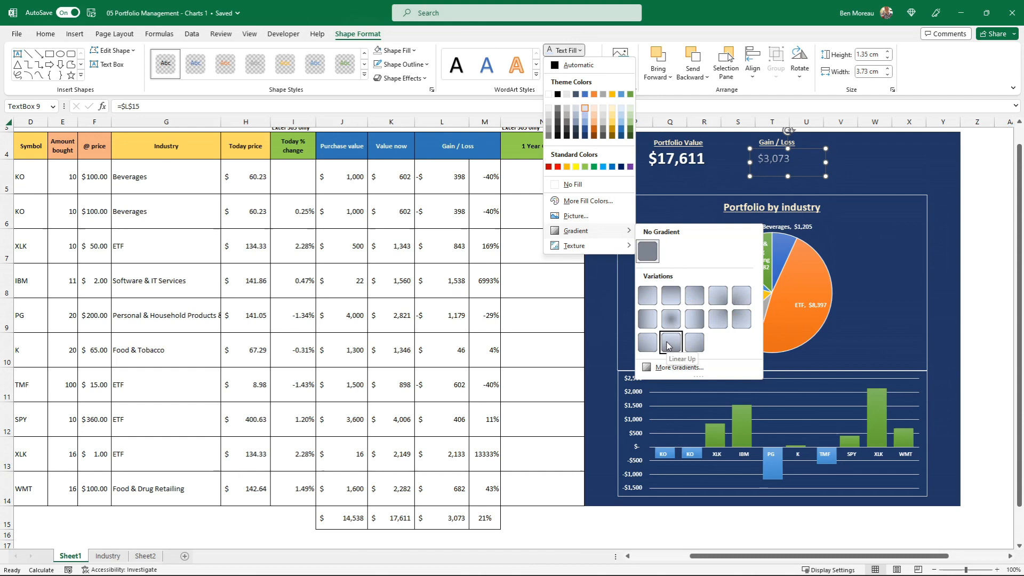
click(667, 346)
key(Escape)
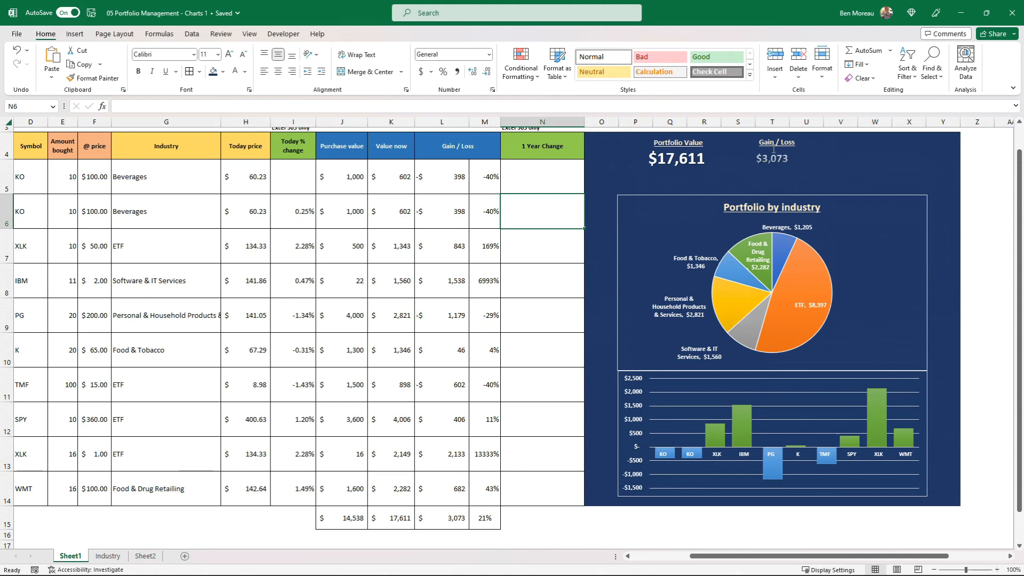
Shift the "Gain / Loss" label and its linked total farther away from the portfolio total, keeping them stacked.
click(783, 163)
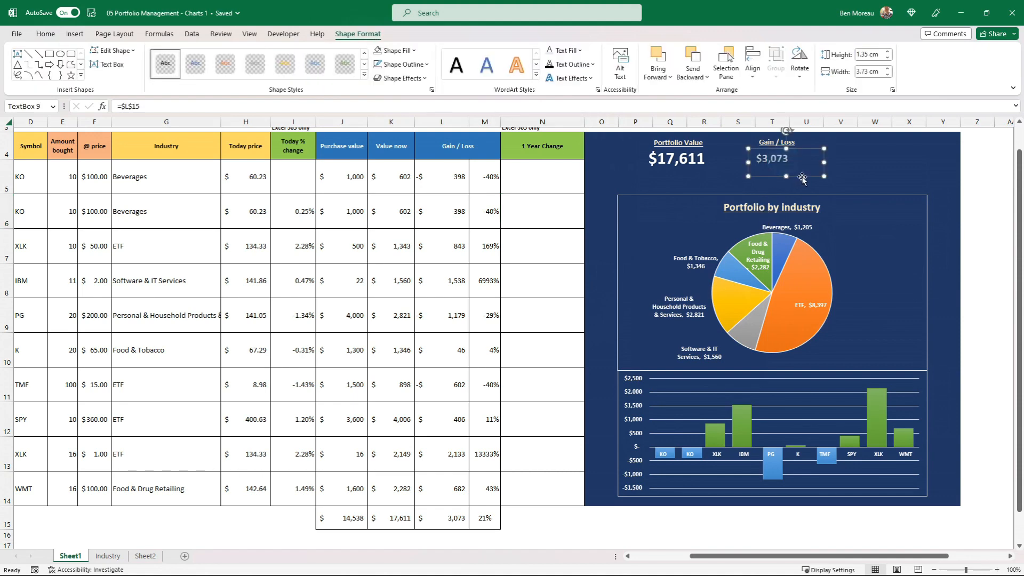
drag(802, 177, 867, 151)
click(779, 157)
drag(795, 175, 840, 175)
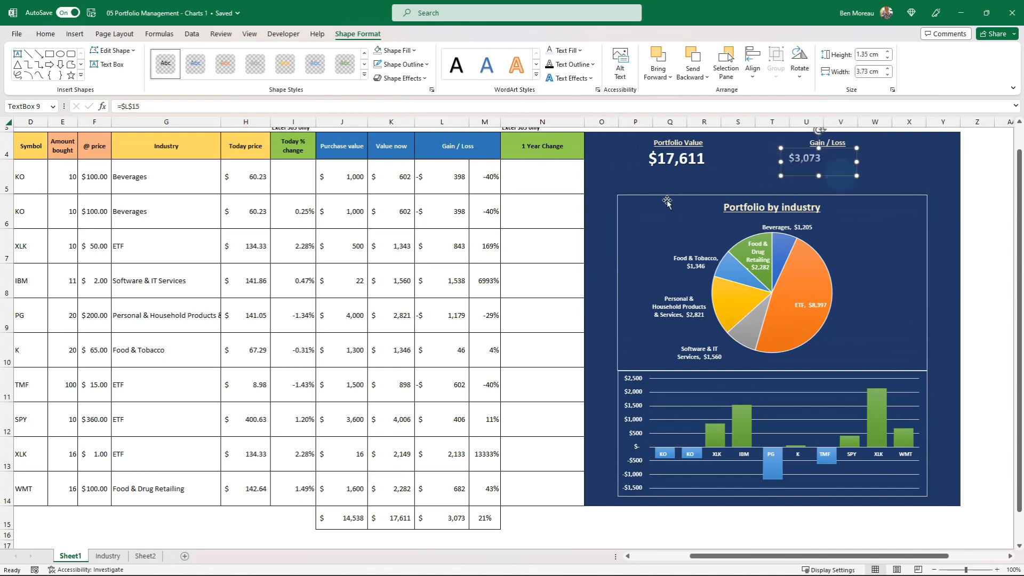
Duplicate the linked gain/loss total and place the copy beside it, around cell W5, for the gain percentage.
click(527, 222)
scroll(517, 222, down, 1)
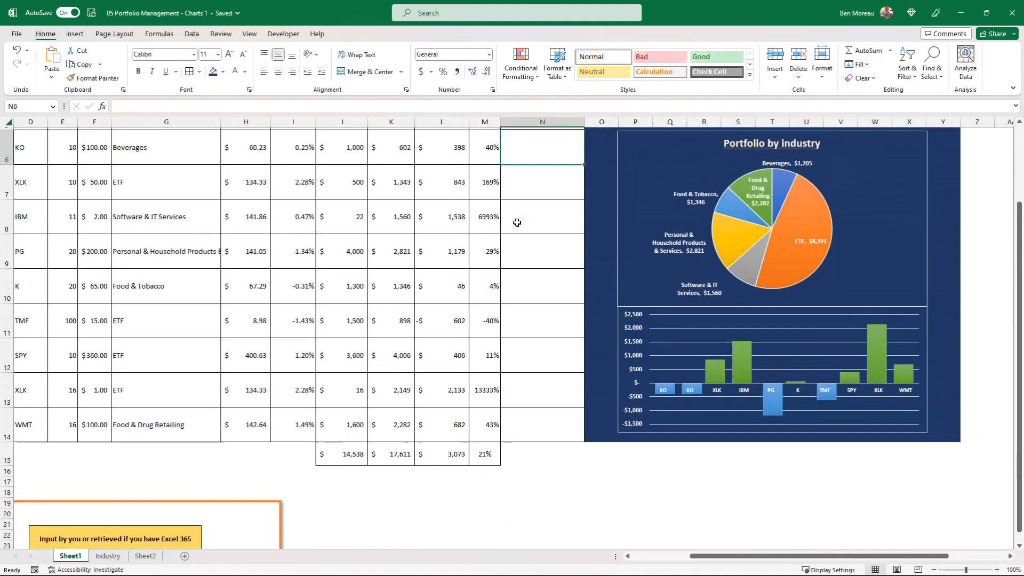
scroll(517, 223, down, 1)
click(489, 421)
scroll(489, 421, up, 2)
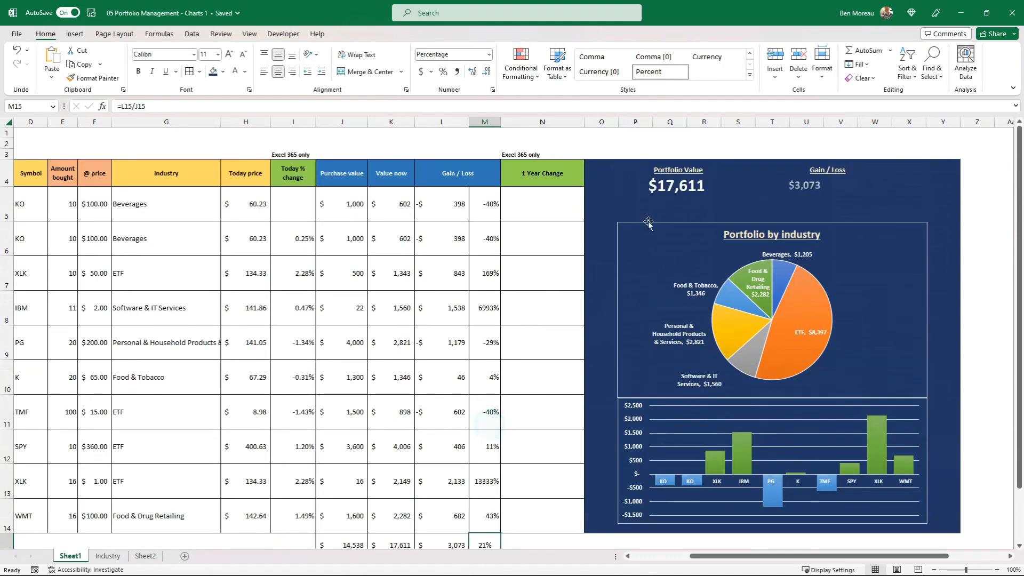
click(797, 188)
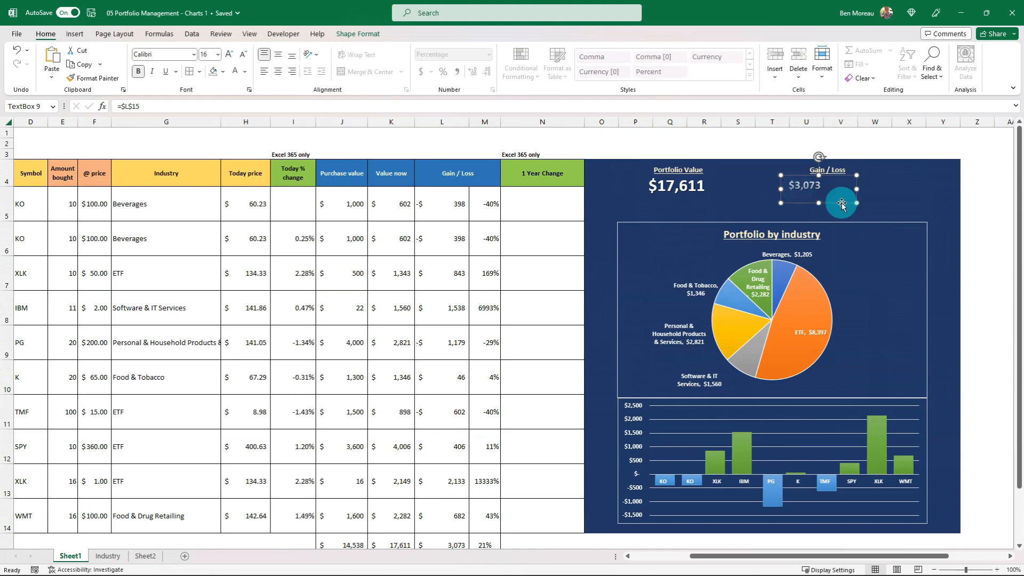
drag(841, 204, 917, 215)
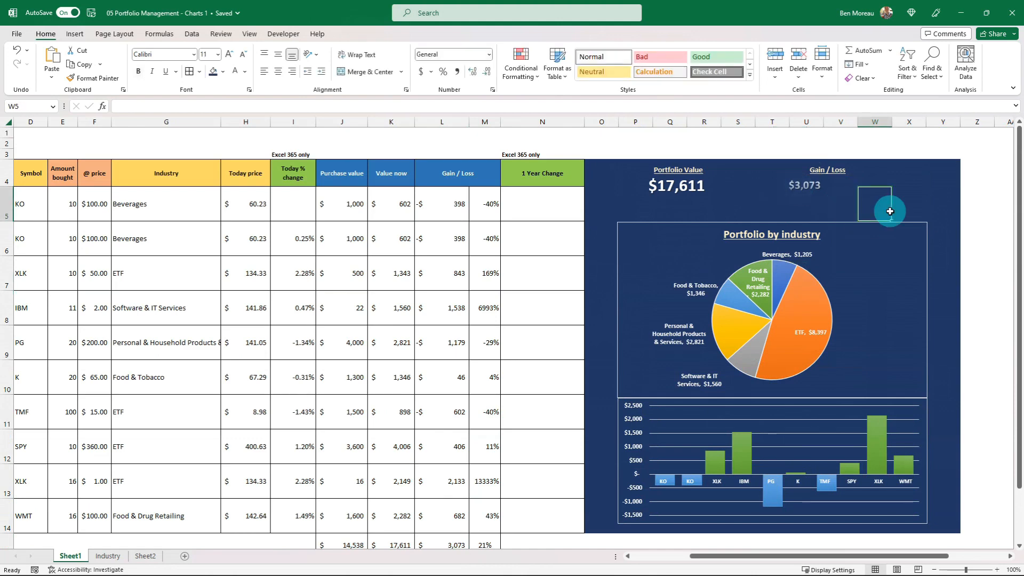
Link the new text box to the total gain percentage in cell M15 and make its text white.
scroll(412, 426, down, 2)
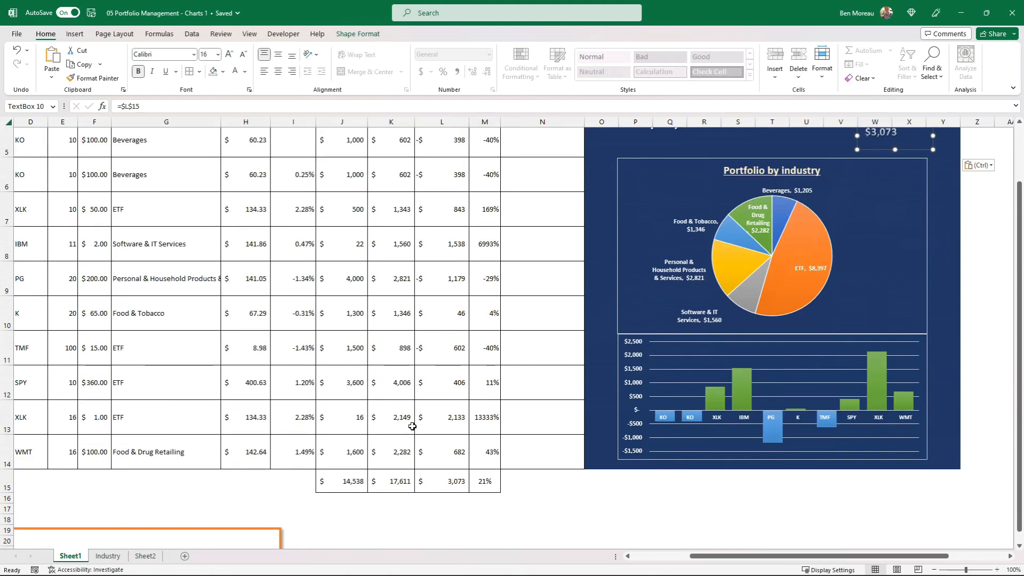
scroll(557, 416, up, 1)
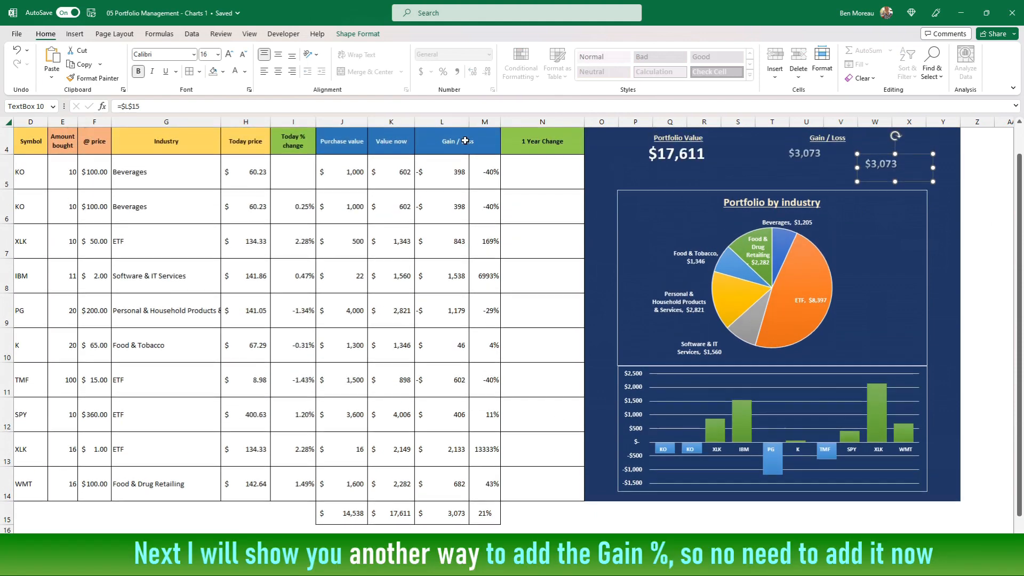
click(160, 103)
key(BackSpace)
key(BackSpace)
key(BackSpace)
key(BackSpace)
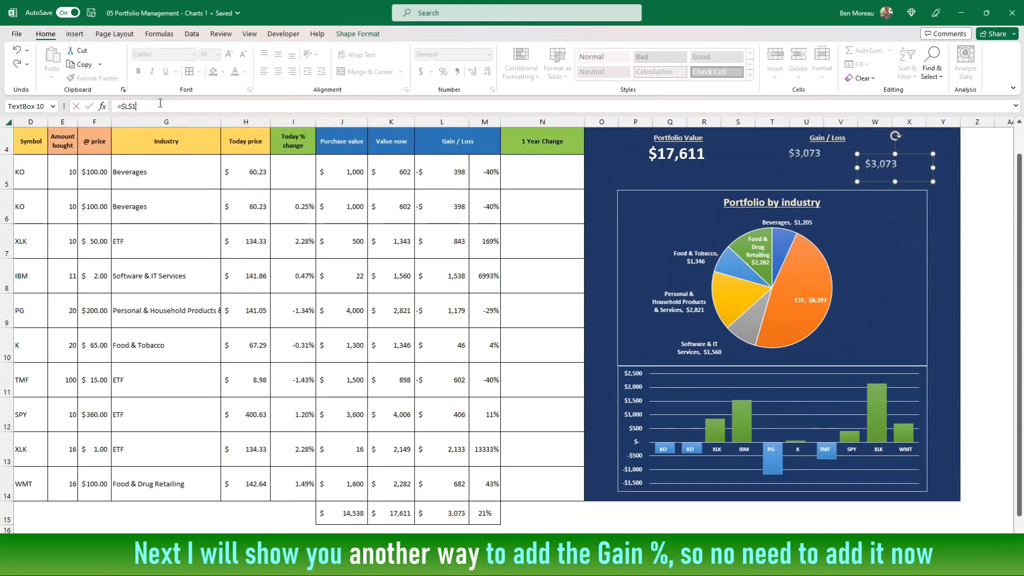
click(481, 511)
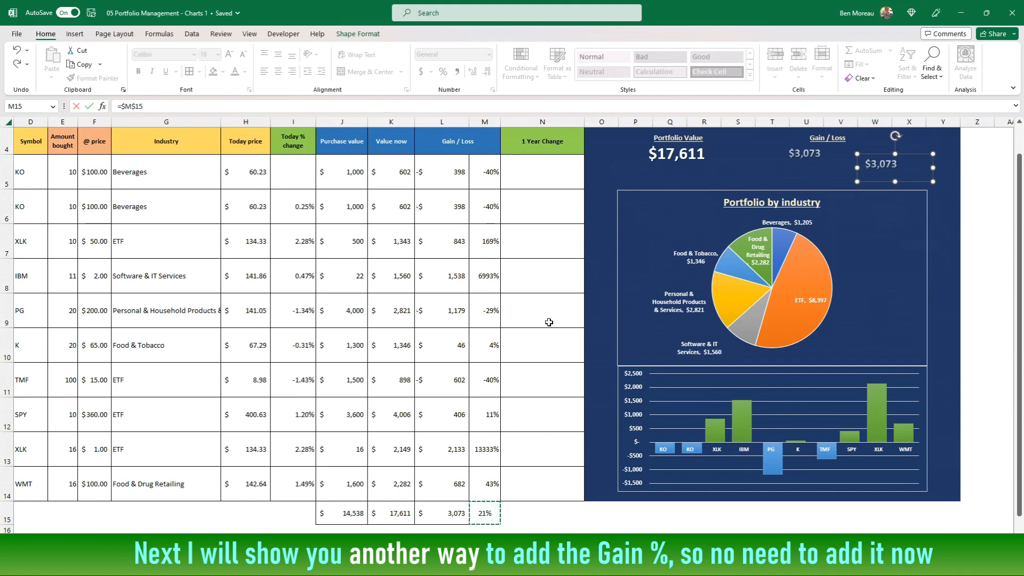
key(Return)
click(245, 71)
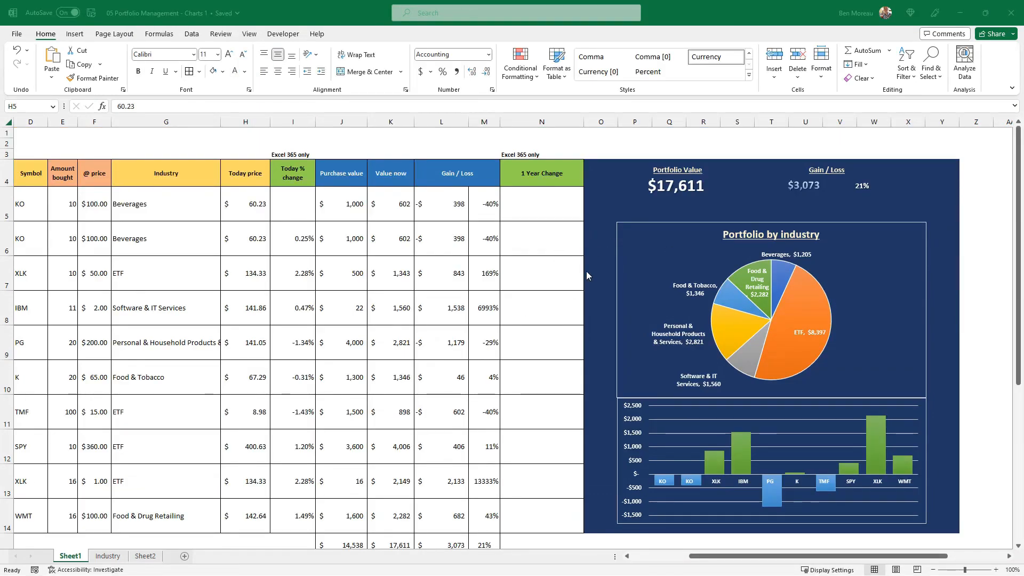
Inspect the gain percentage text box's cell link and the formula in its source cell M15.
click(689, 185)
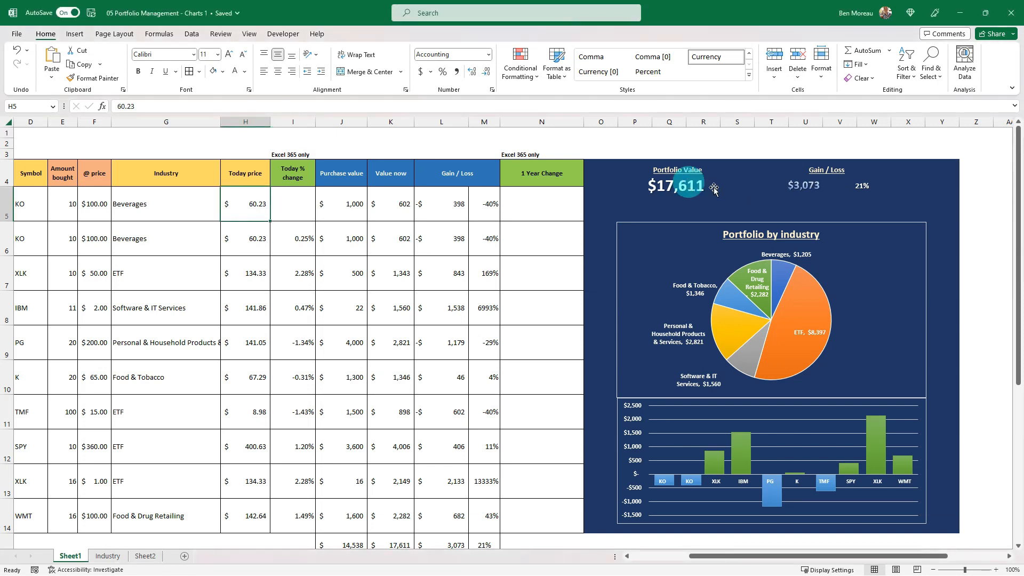
click(862, 186)
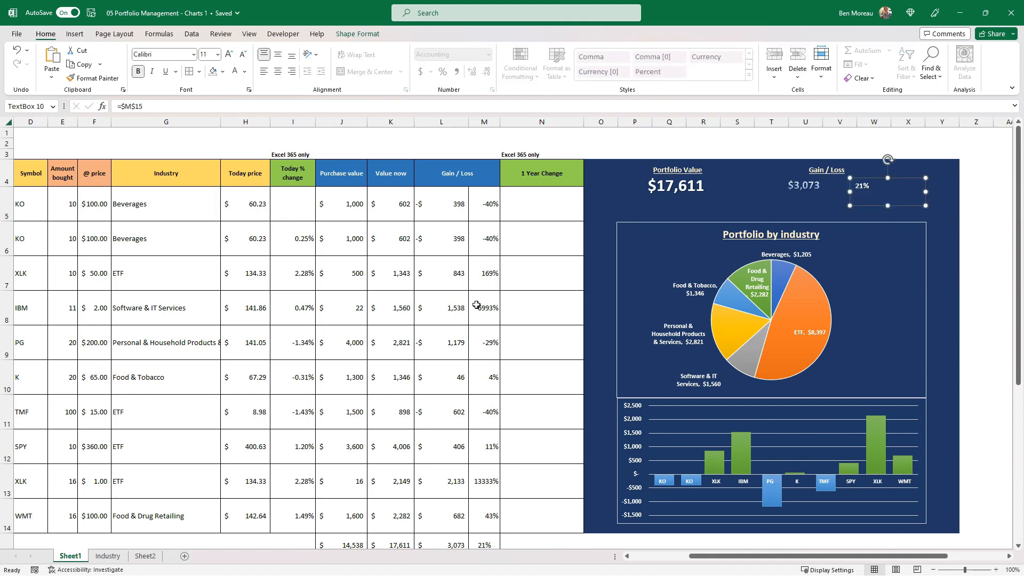
scroll(476, 305, down, 2)
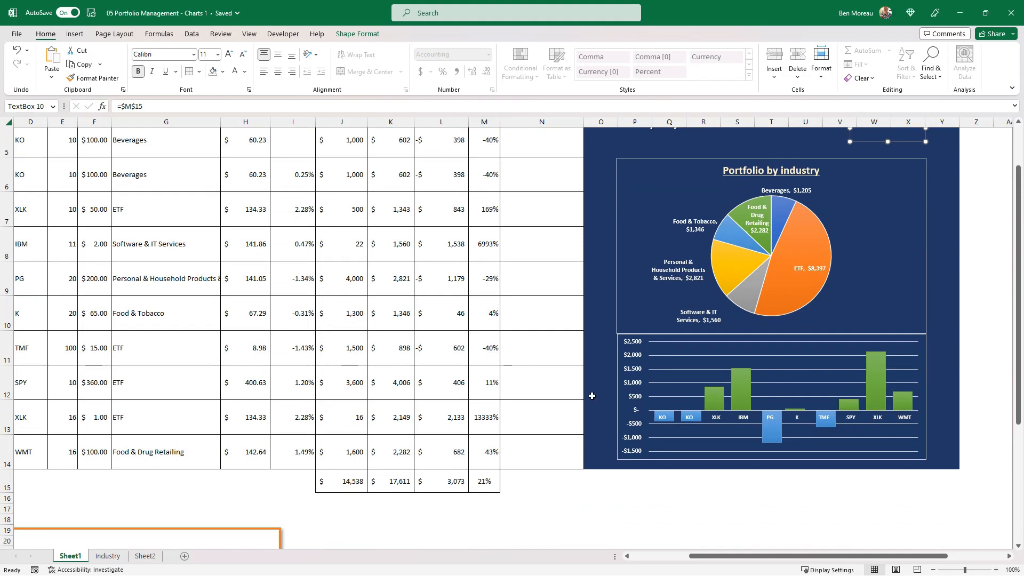
click(485, 482)
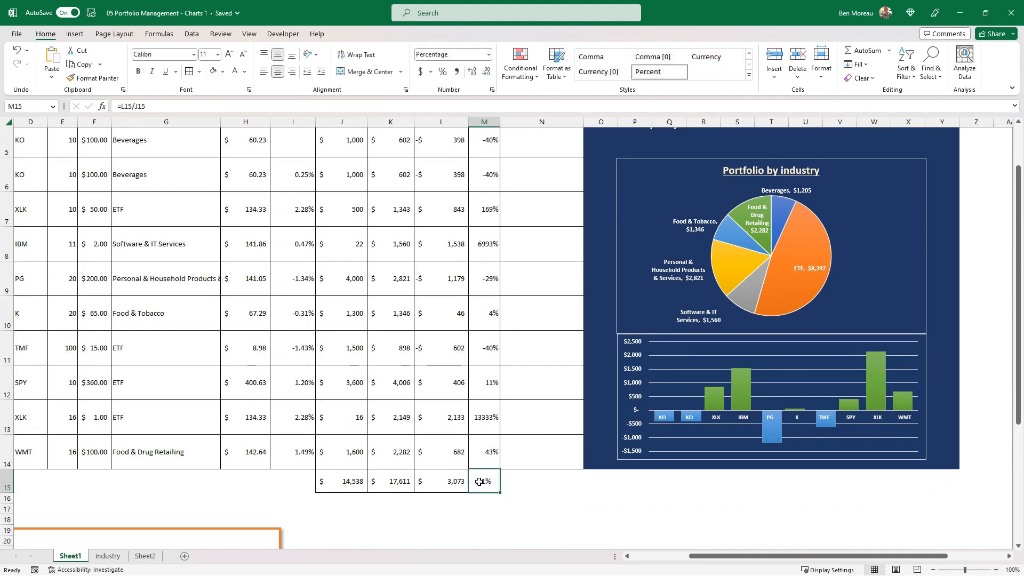
scroll(518, 418, up, 2)
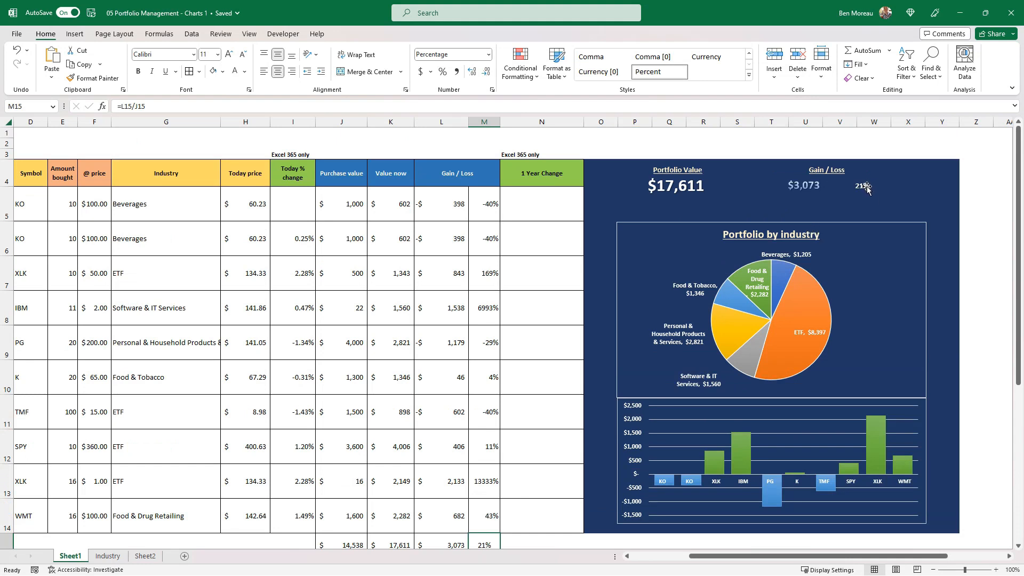
scroll(480, 376, down, 2)
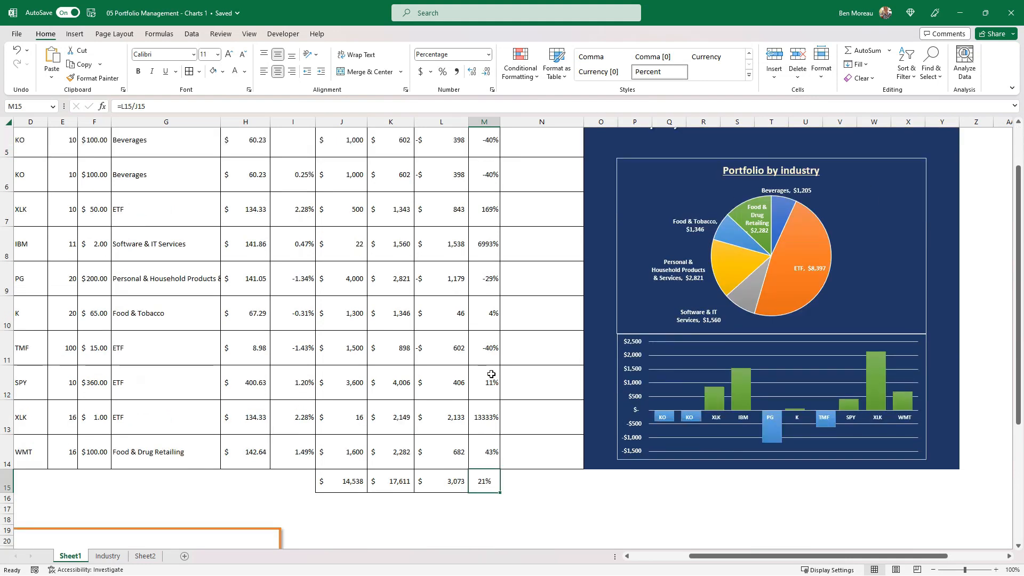
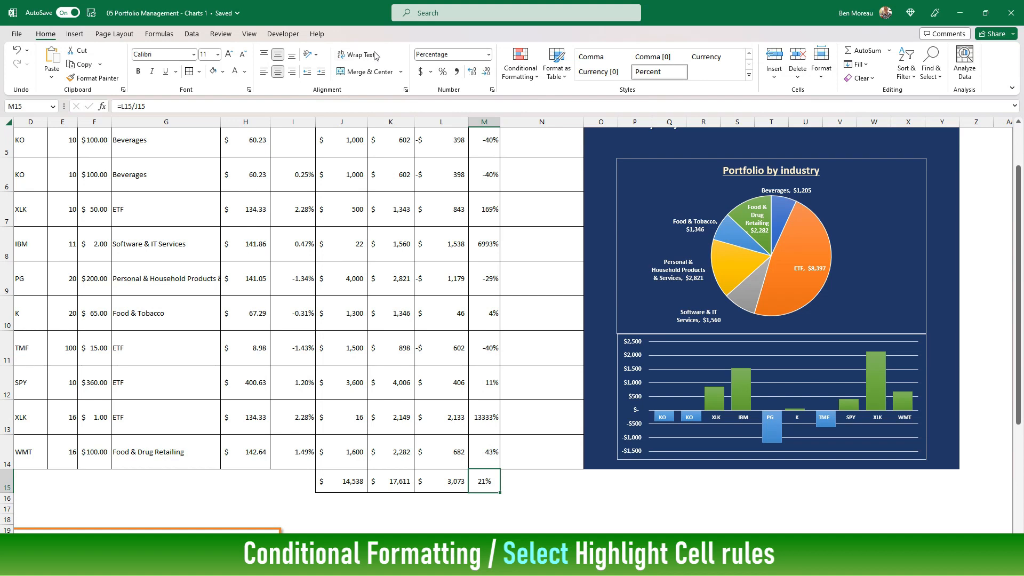
Add a conditional format to M15 giving values greater than 0 a green fill with dark green text.
click(535, 79)
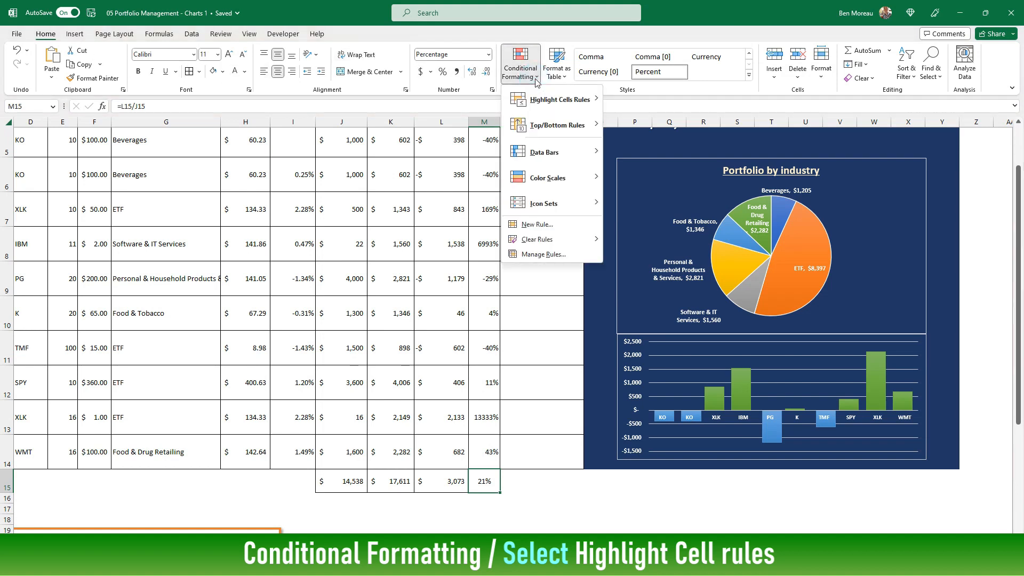
mouse_move(542, 100)
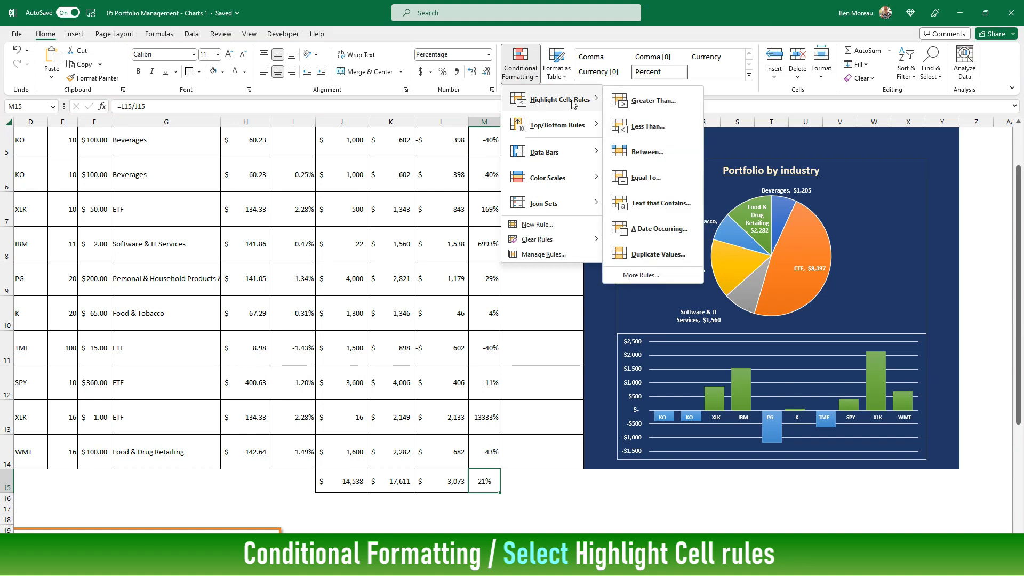
click(639, 101)
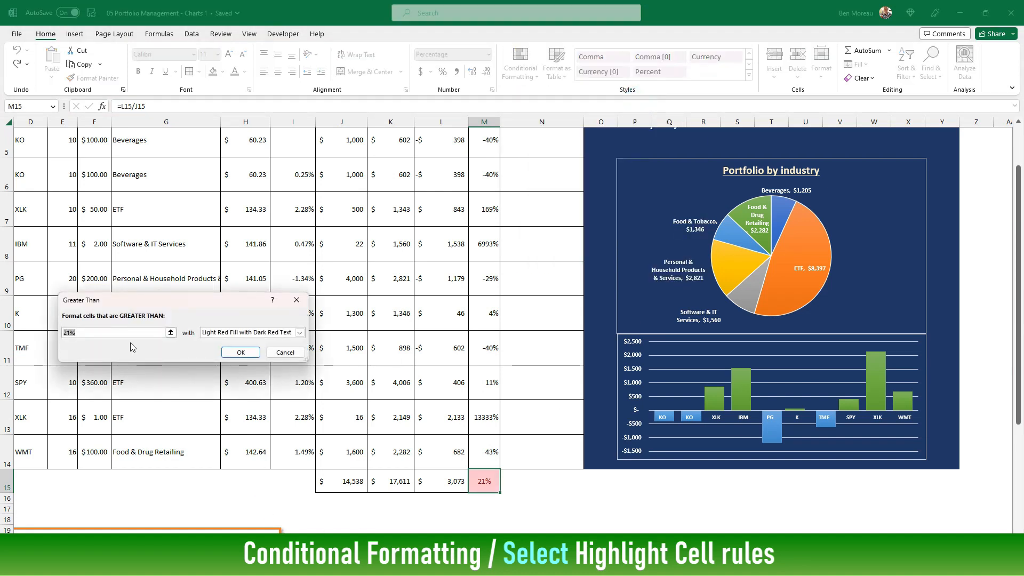
text(0)
click(233, 334)
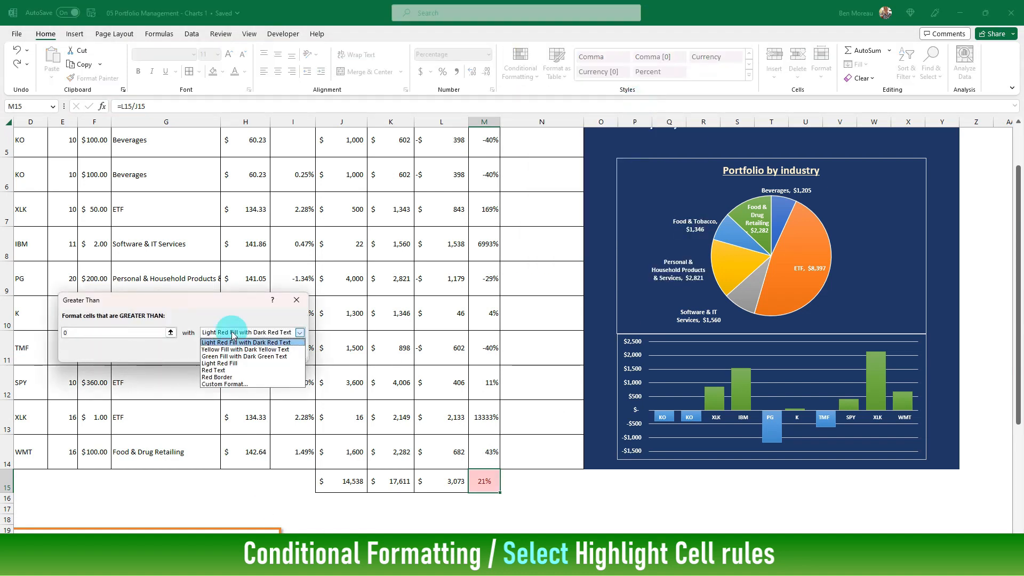
click(233, 347)
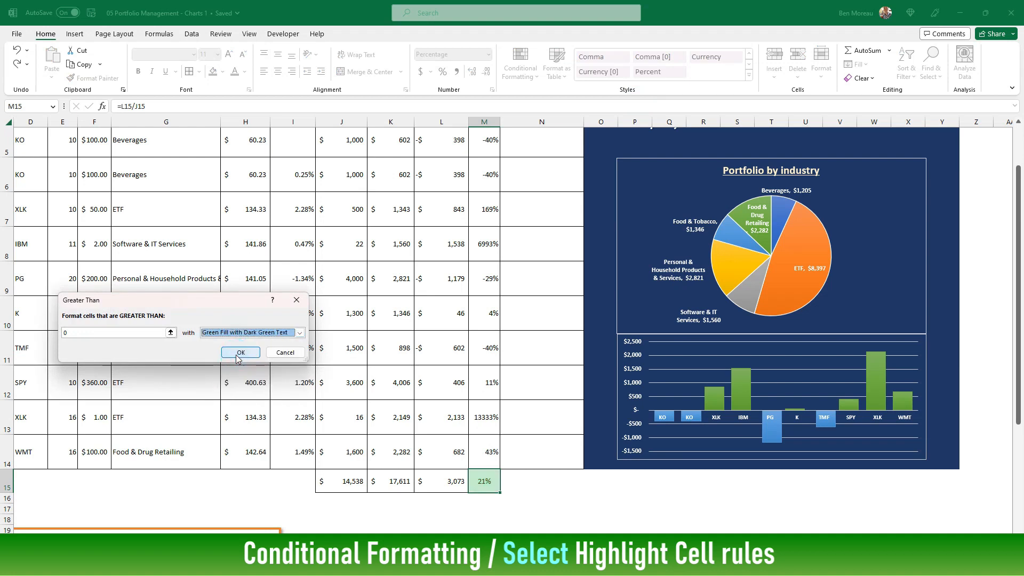
click(241, 352)
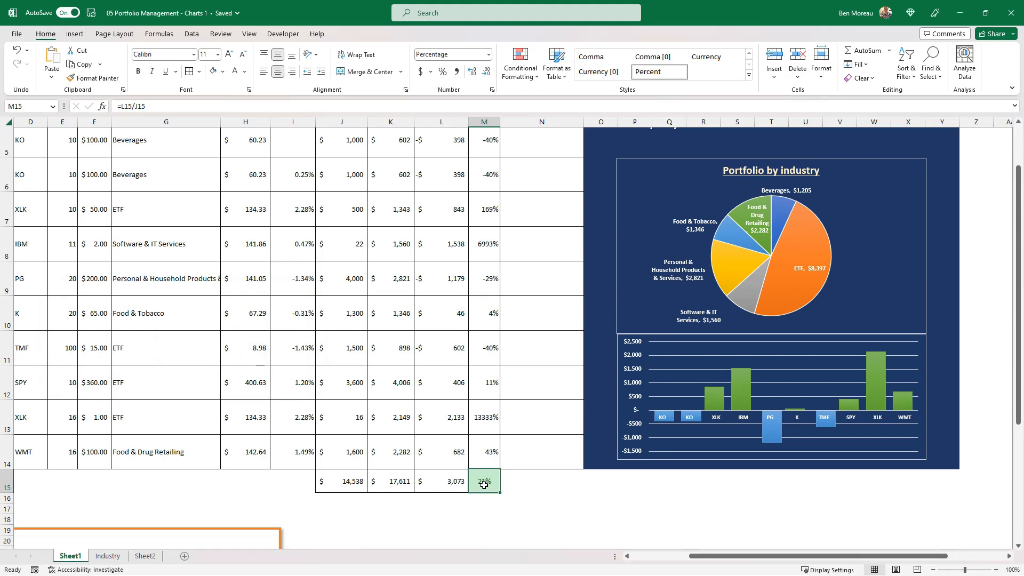
Add a less-than rule to M15 giving negative percentages a light red fill with dark red text.
click(534, 77)
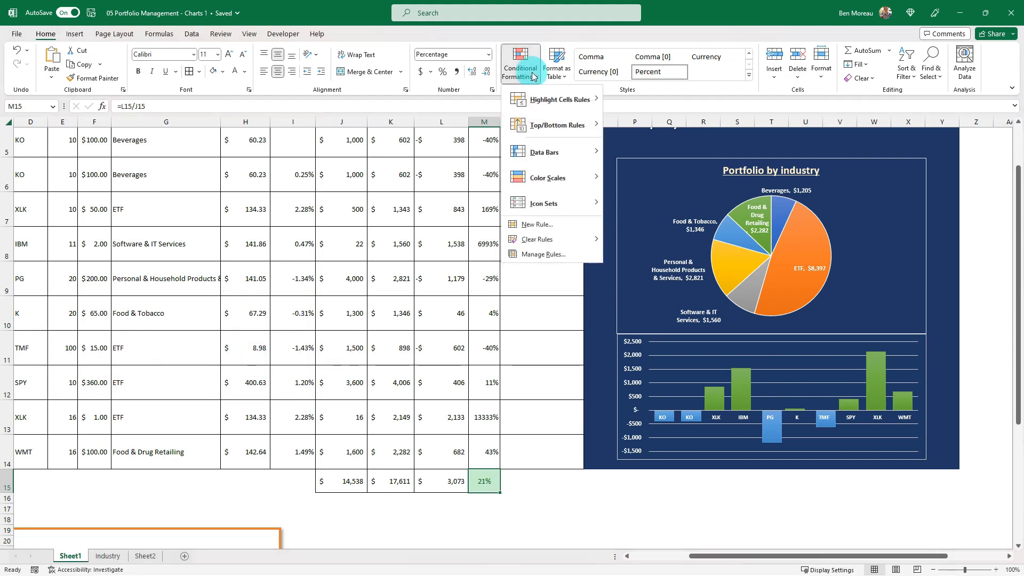
mouse_move(542, 101)
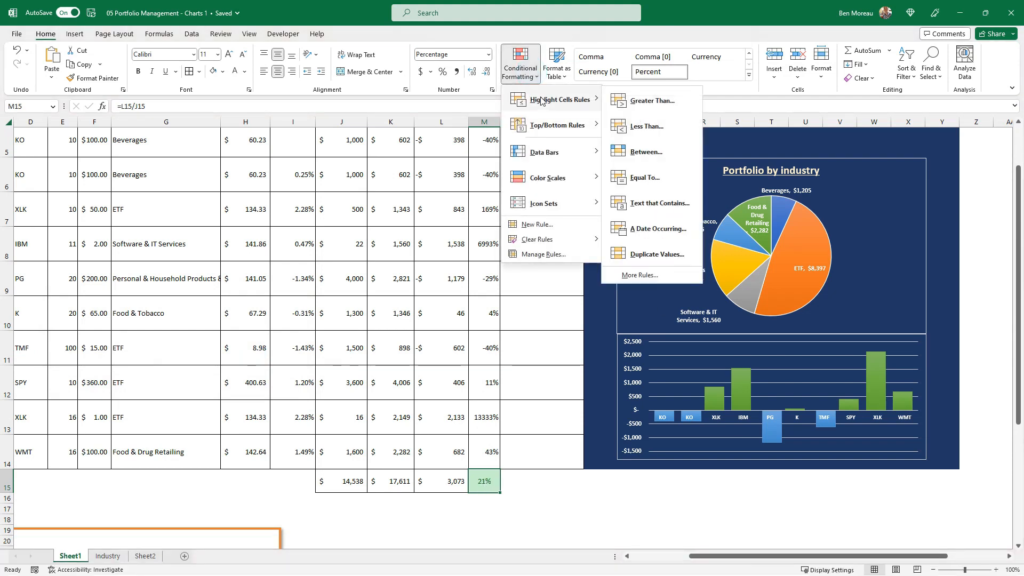
click(647, 127)
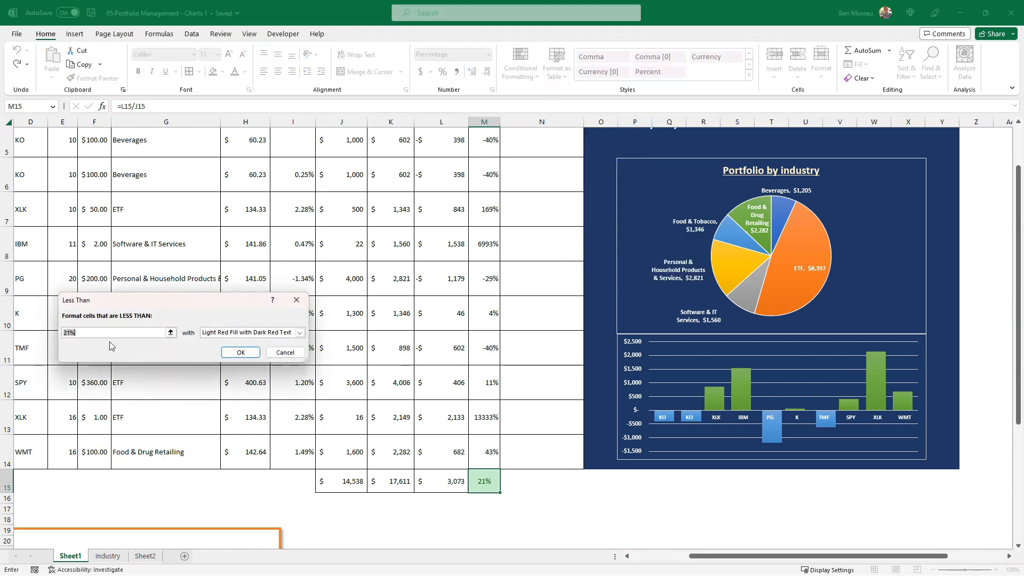
click(236, 349)
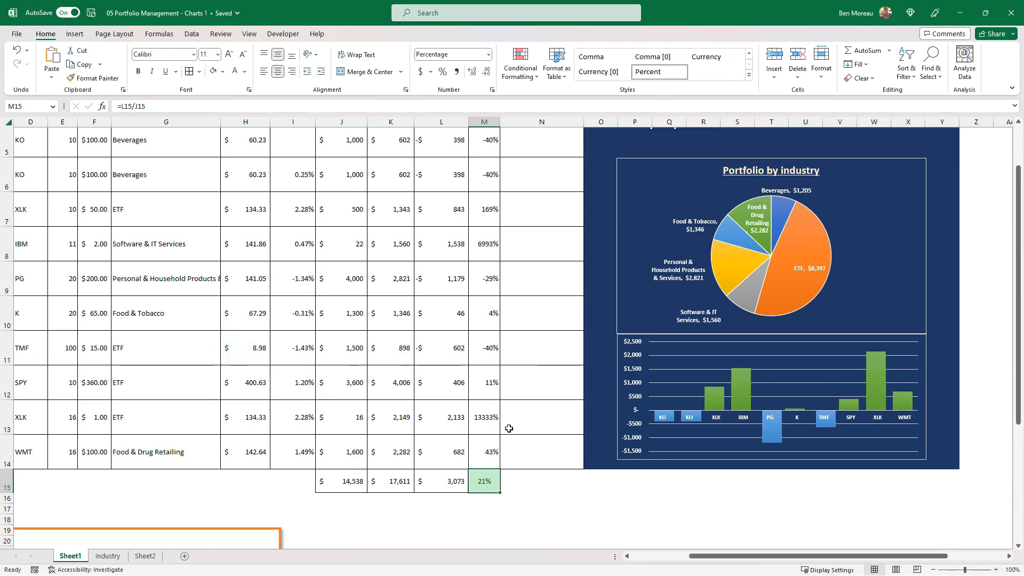
Copy M15, paste it as a linked picture at N15 and move the picture just below, around row 16.
scroll(509, 428, up, 2)
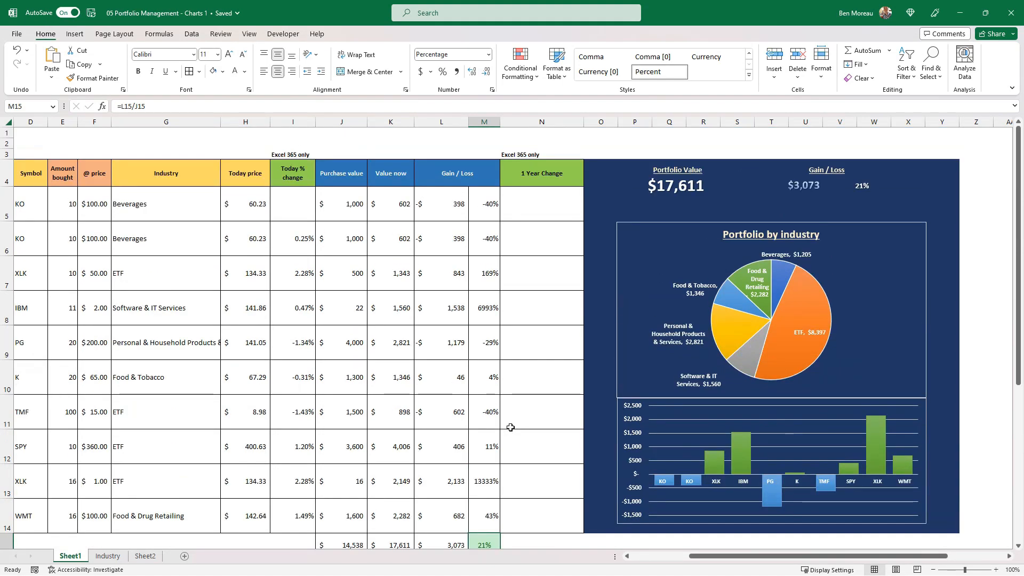
scroll(510, 427, down, 3)
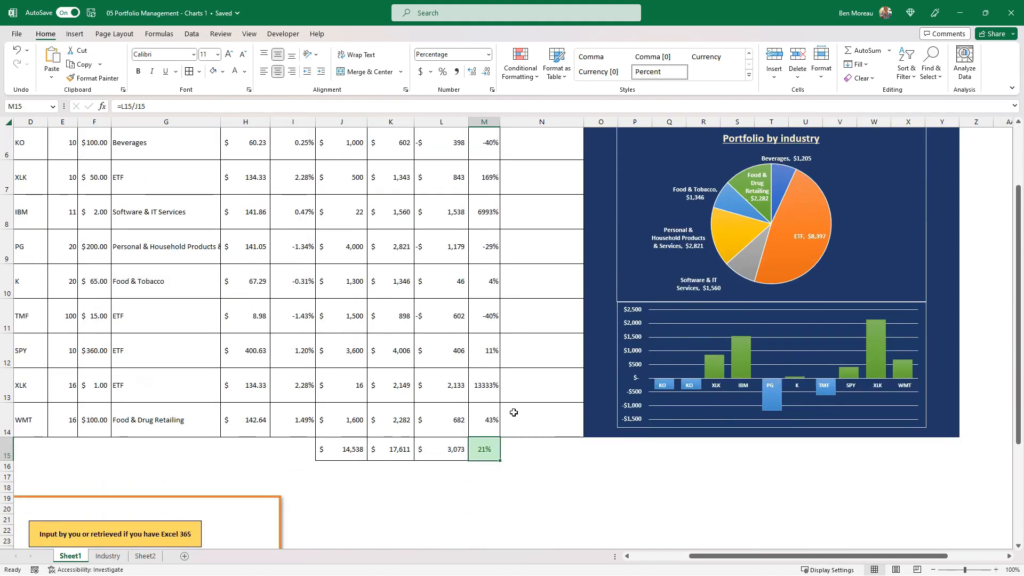
click(518, 454)
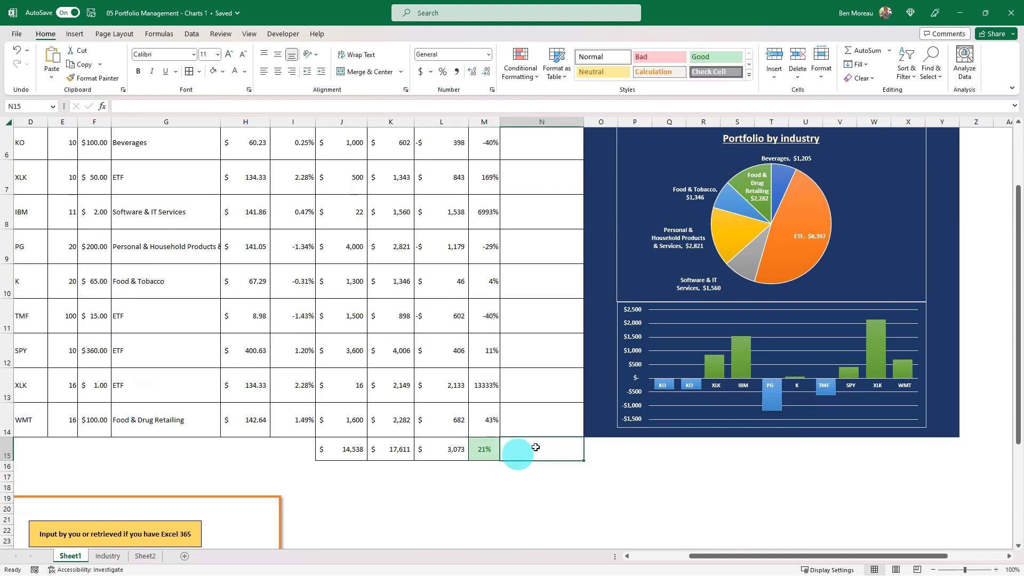
click(480, 449)
key(ctrl+c)
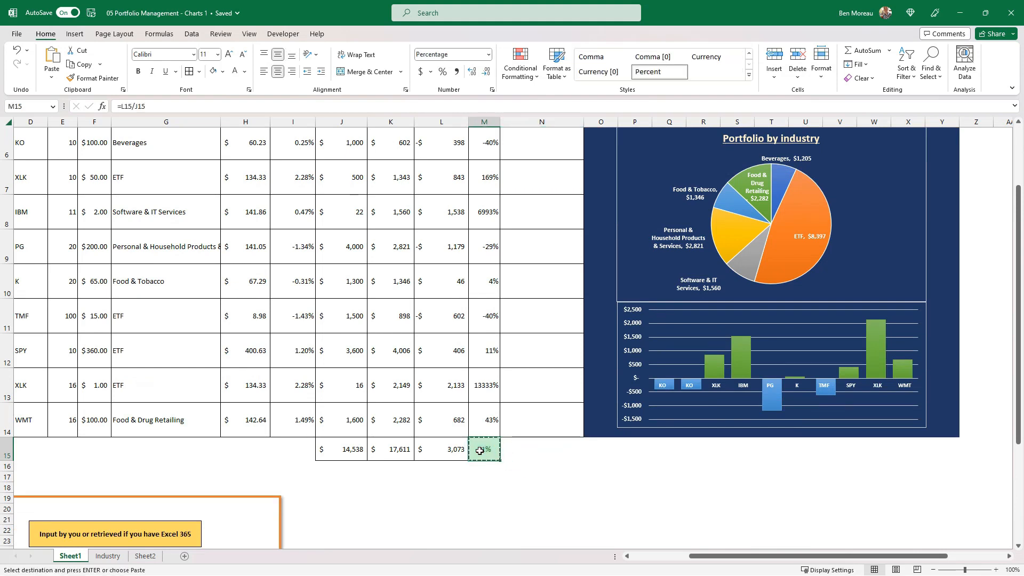
right_click(526, 458)
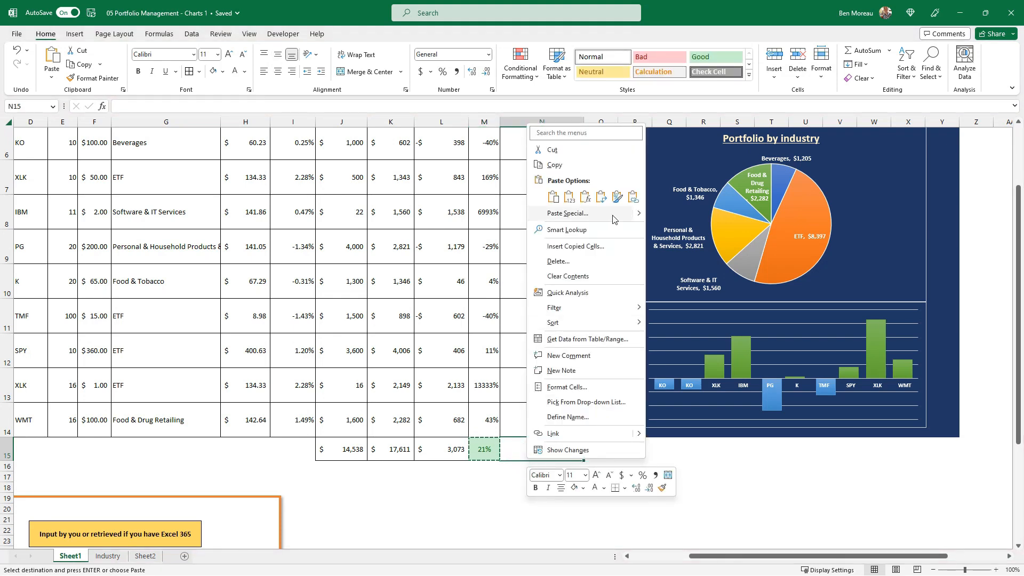
mouse_move(639, 219)
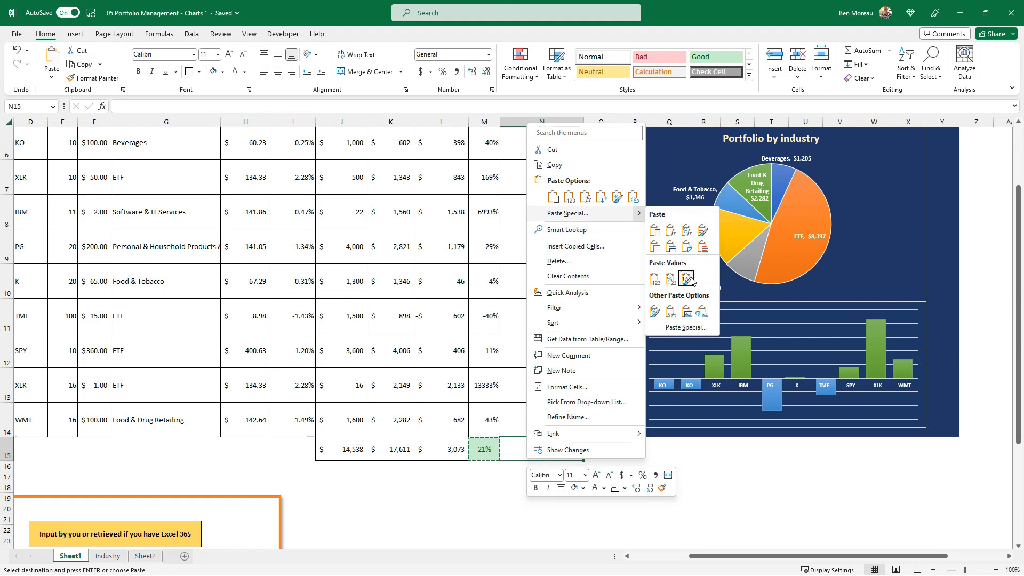
click(703, 313)
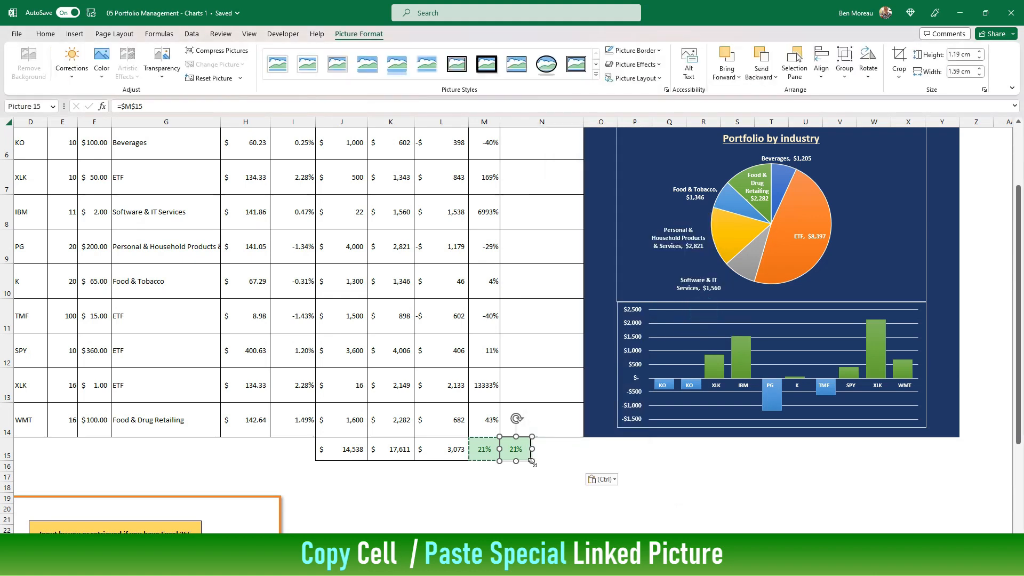
drag(522, 463, 550, 484)
click(487, 453)
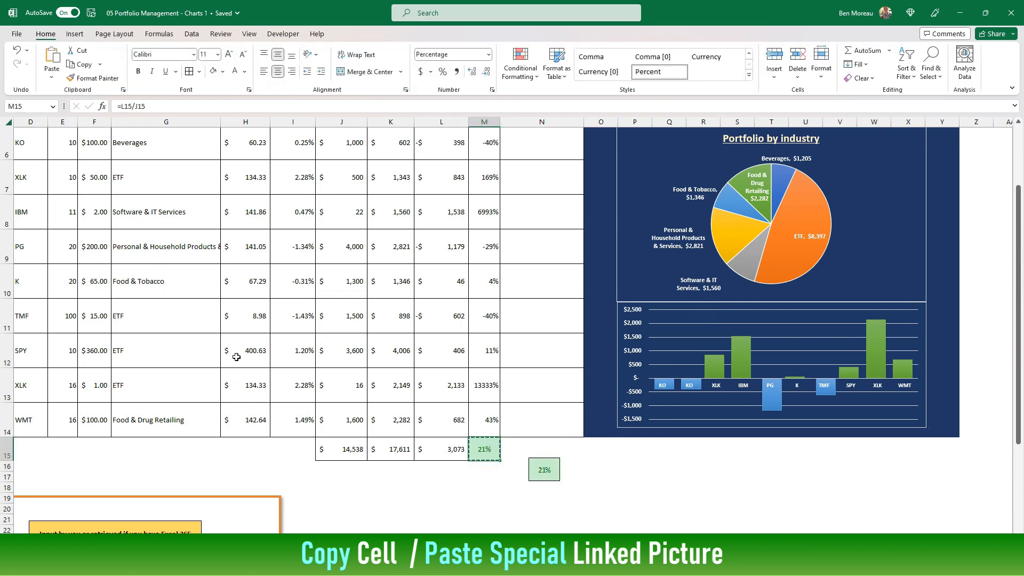
Test the linked picture's colour change by setting the XLK purchase price in F13 to 10, 1000 and finally 5.
click(101, 384)
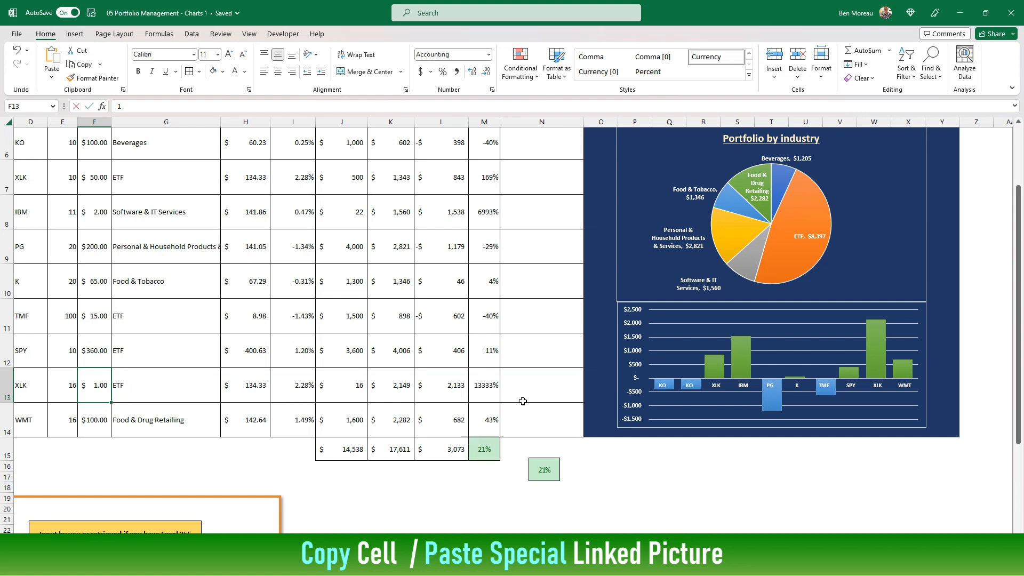
text(10)
key(Return)
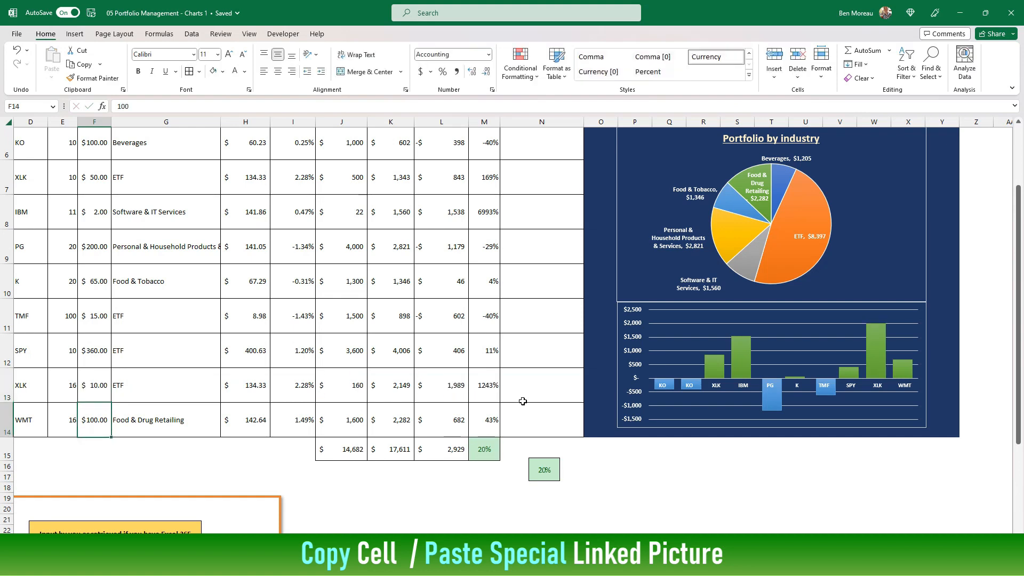
key(Up)
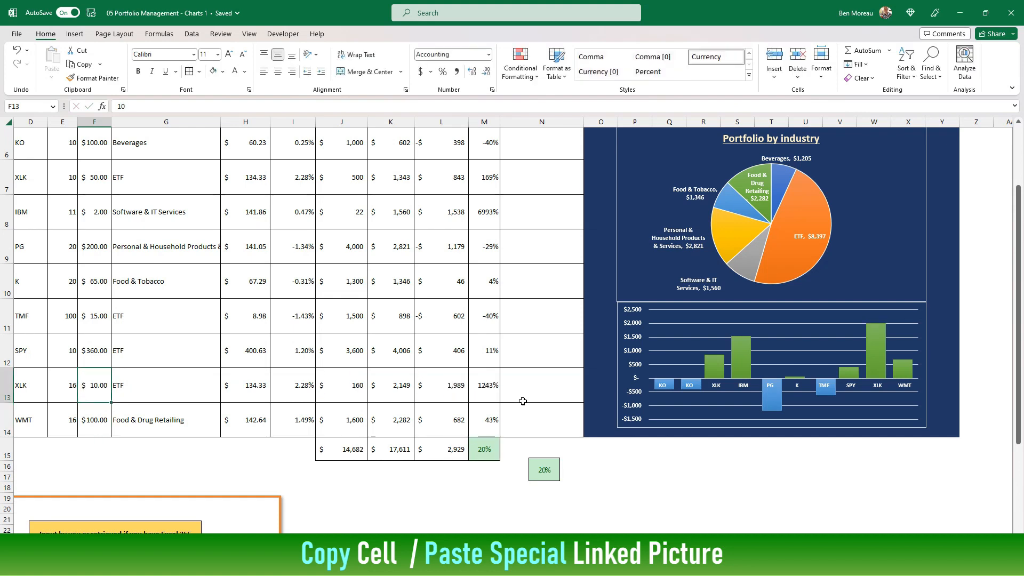
text(100)
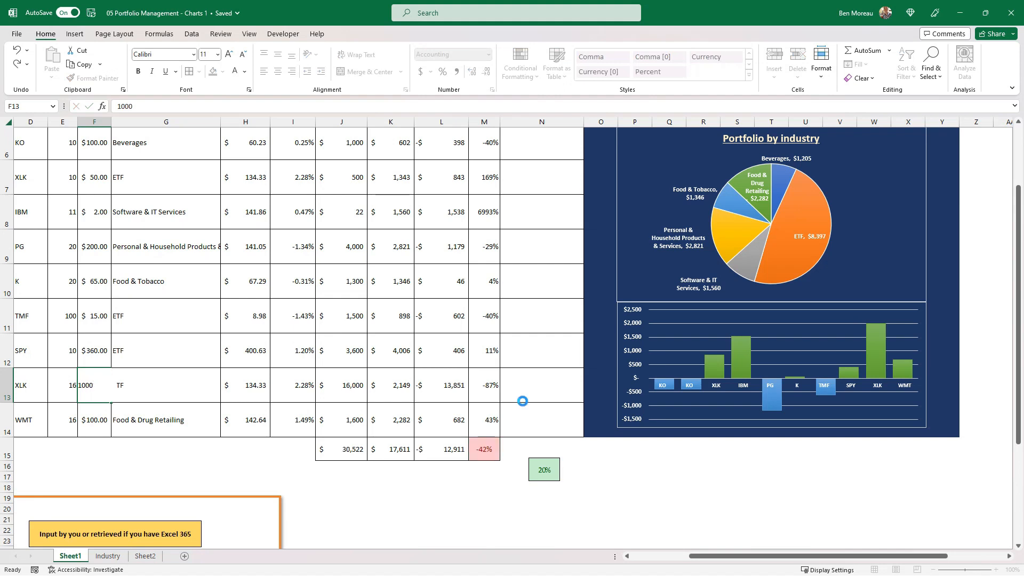
key(Tab)
key(Left)
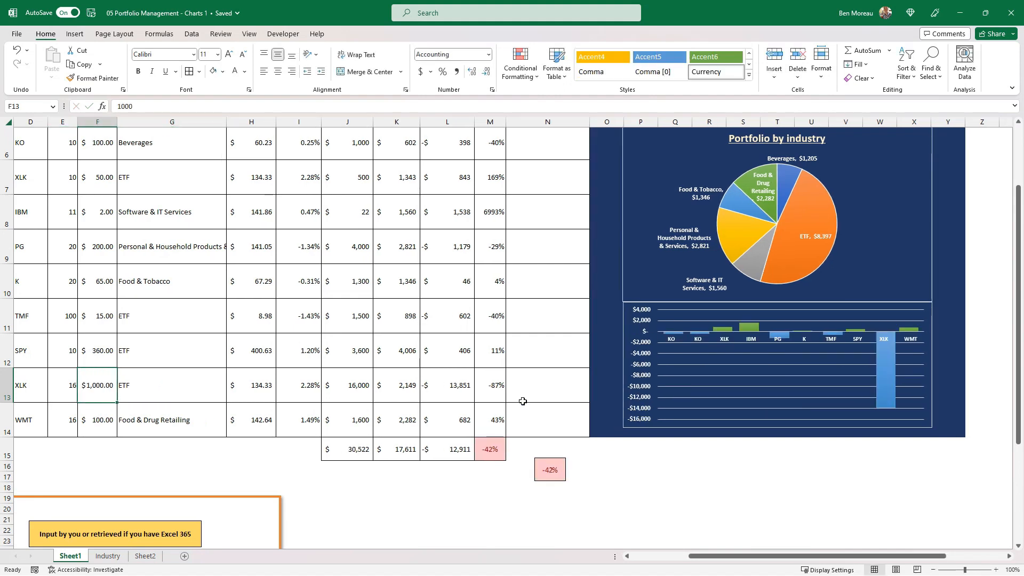
text(5)
key(Return)
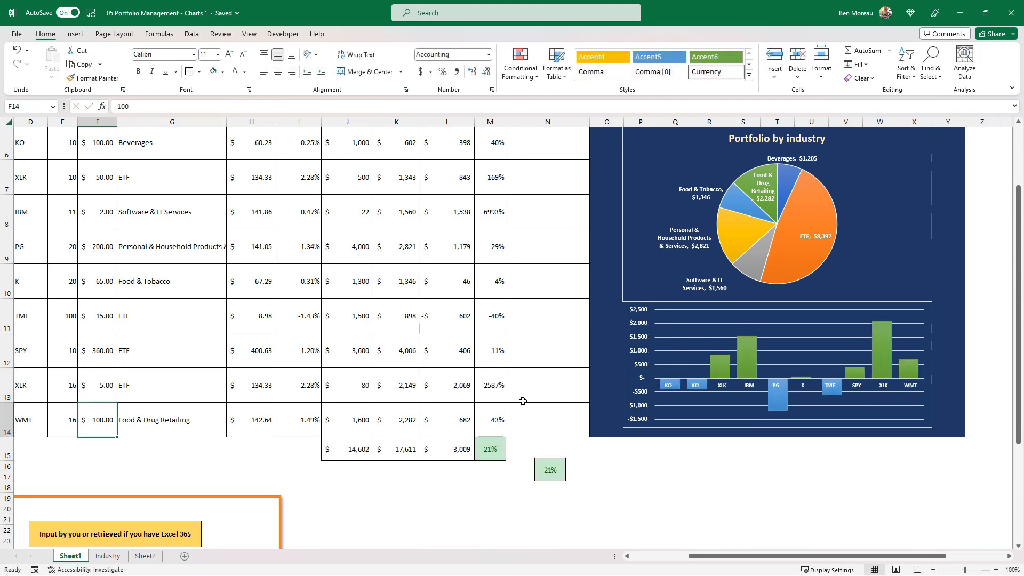
Replace the dashboard's gain percentage text box with the linked picture of M15, placed beside the gain/loss total.
click(557, 471)
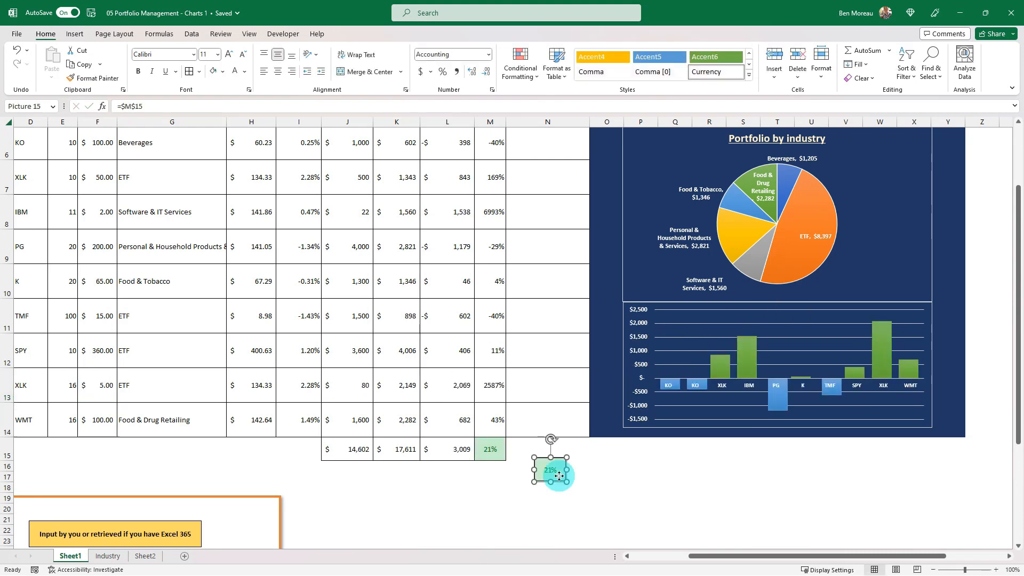
drag(558, 471, 882, 233)
scroll(882, 233, up, 2)
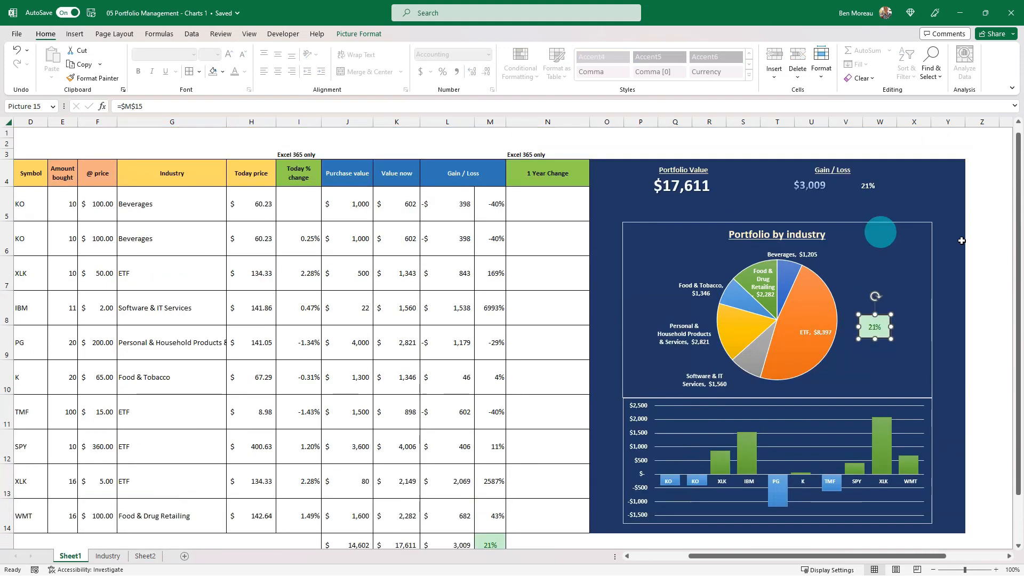
drag(880, 326, 911, 228)
click(875, 188)
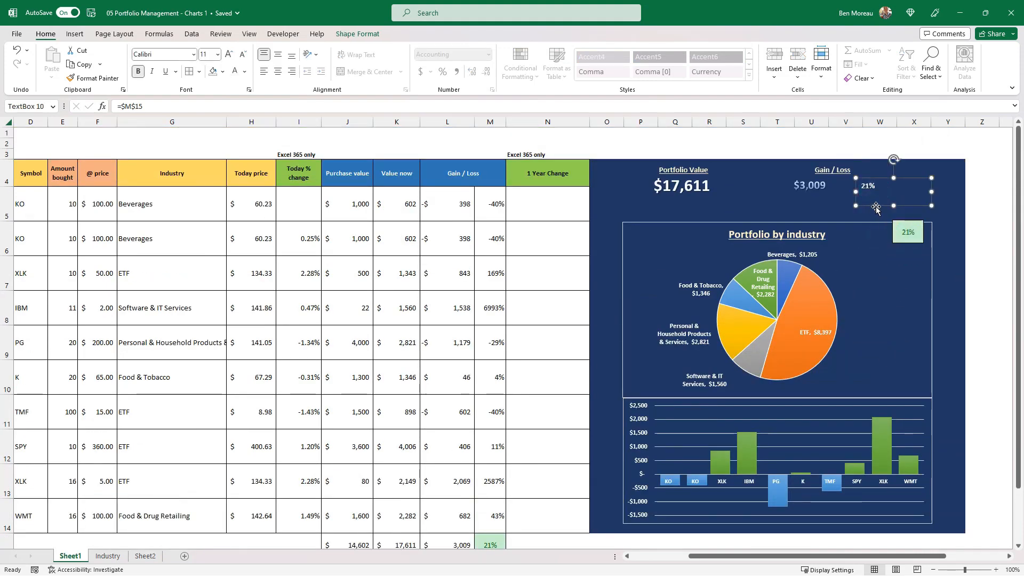
click(876, 208)
key(Delete)
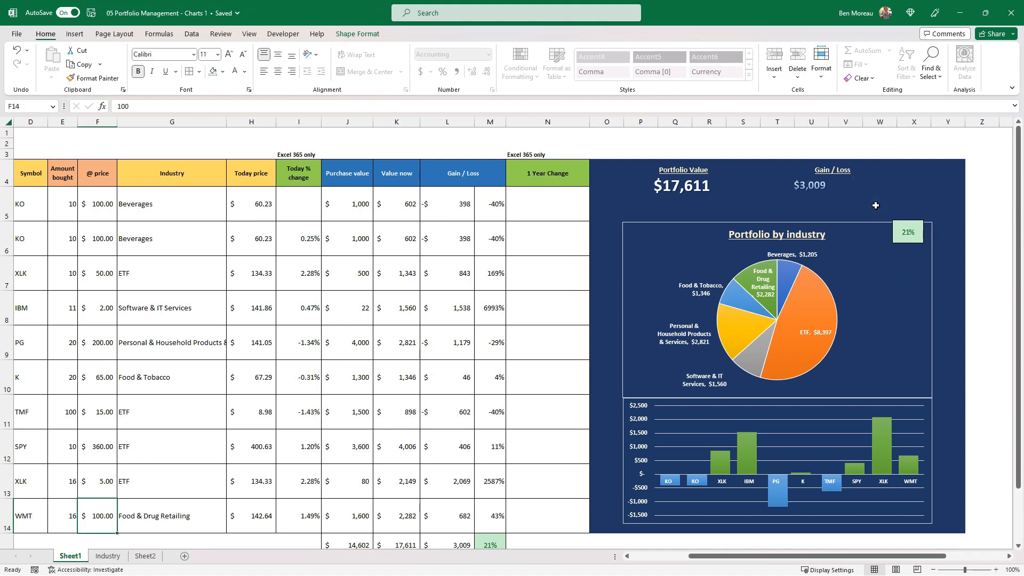
drag(901, 229, 876, 185)
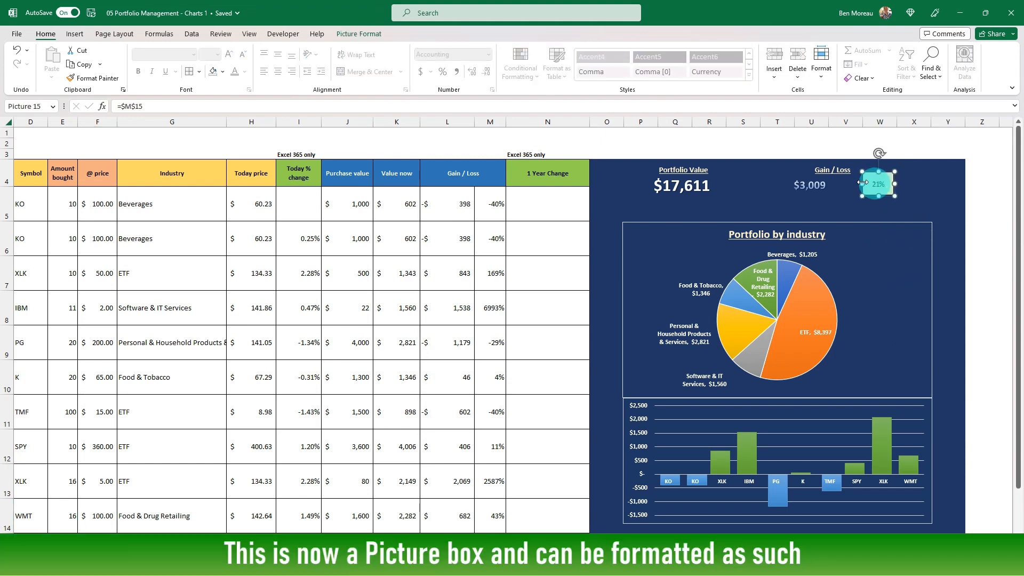
Set the linked percentage picture's border colour to white.
click(360, 33)
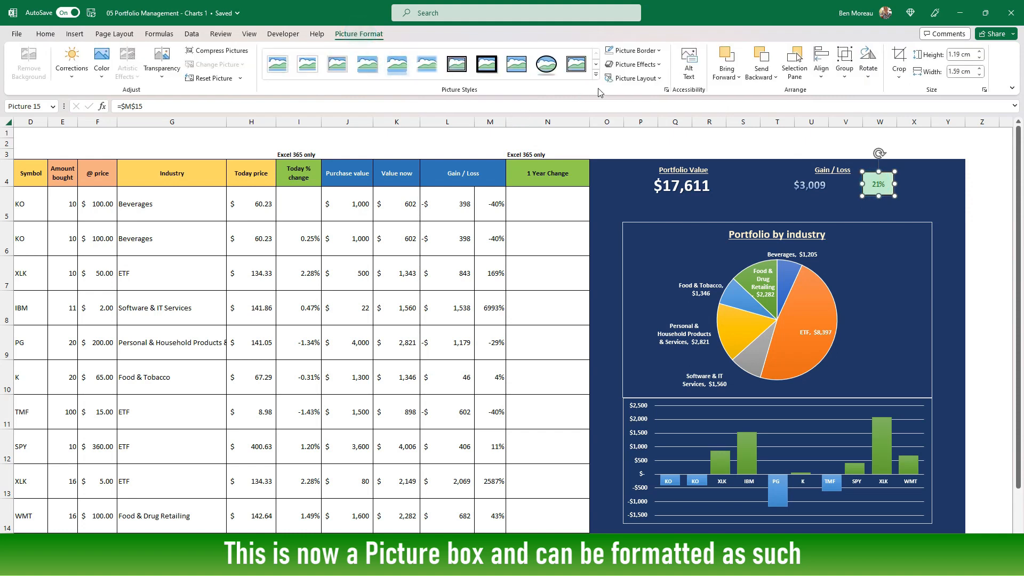
click(660, 51)
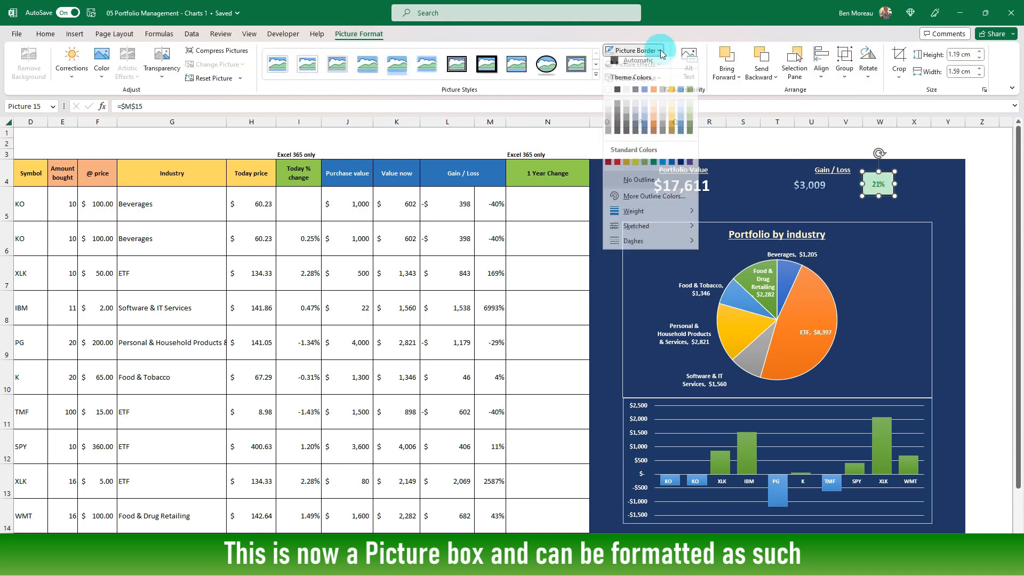
click(608, 95)
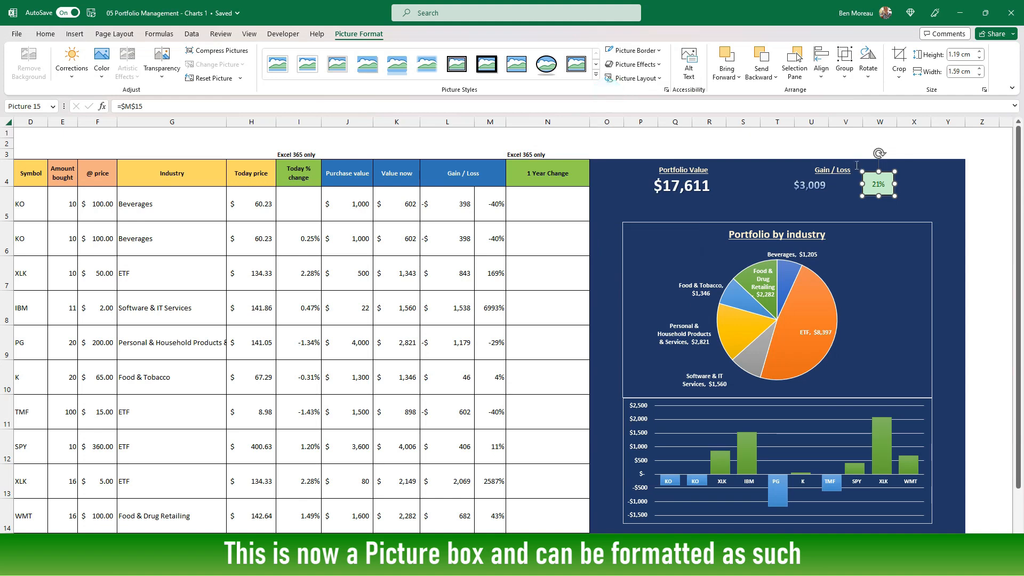
click(923, 181)
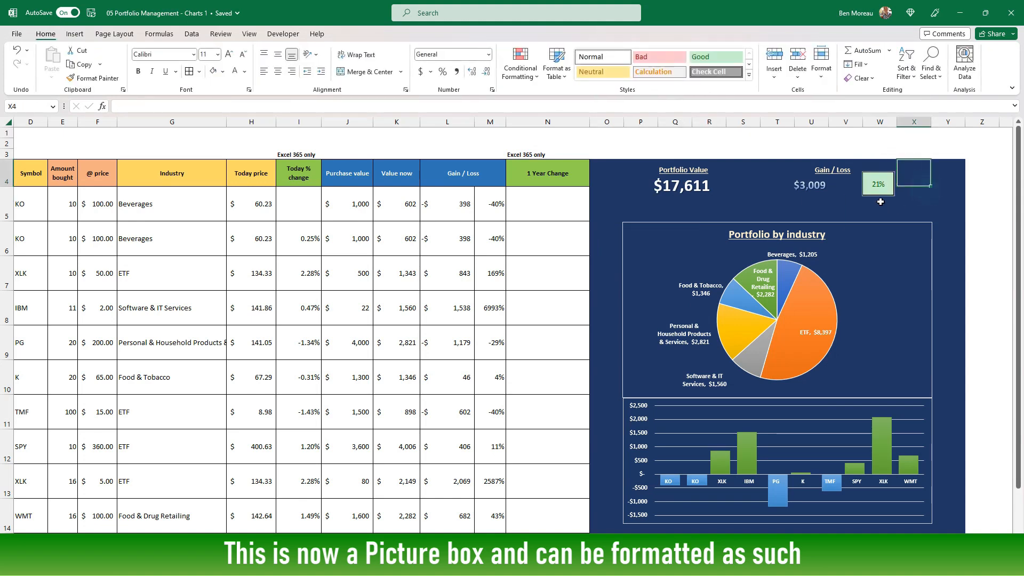
Reposition the gain percentage picture and the gain/loss total so they sit side by side on the dashboard.
drag(879, 191, 872, 194)
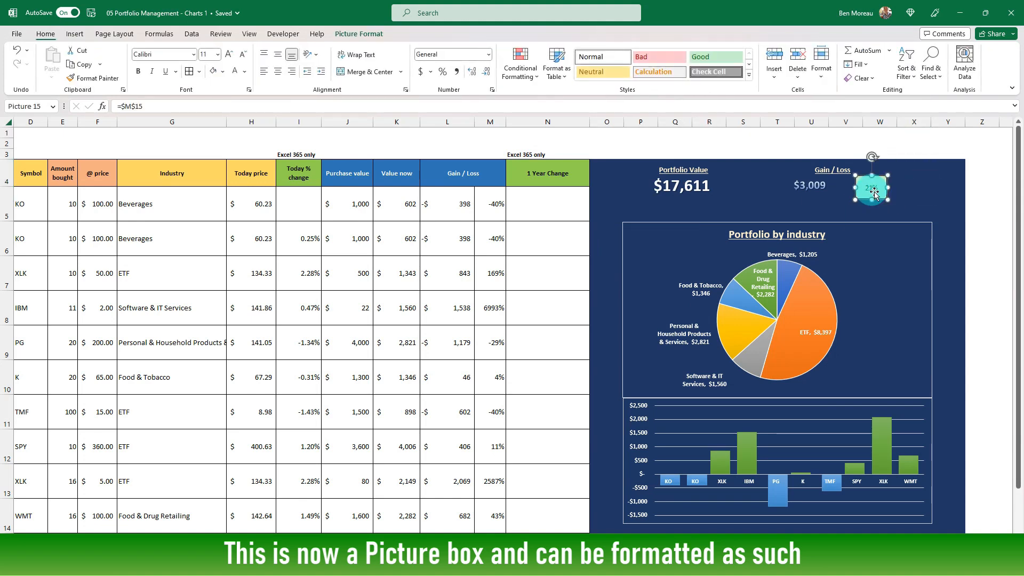
click(925, 182)
click(829, 201)
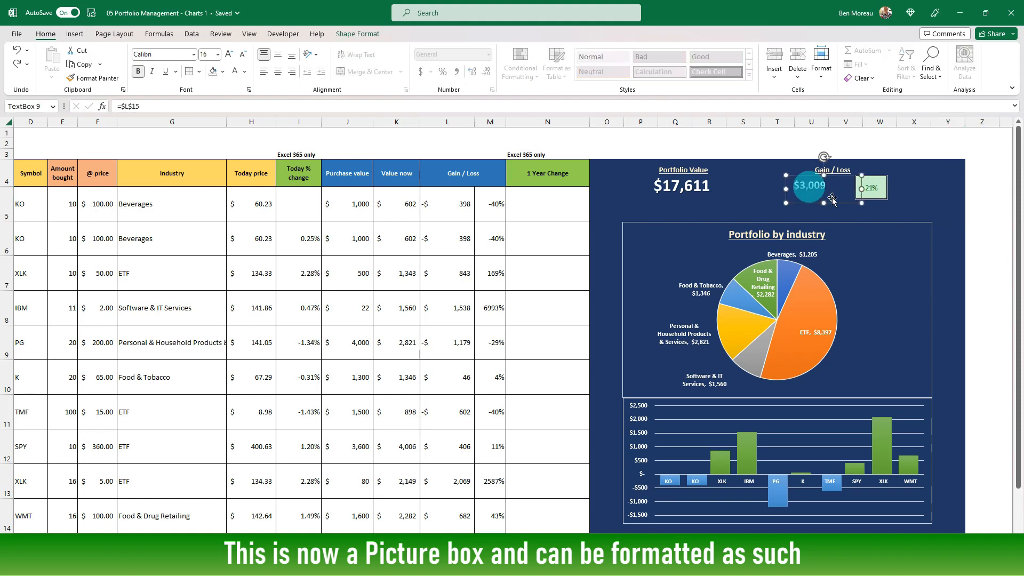
click(879, 191)
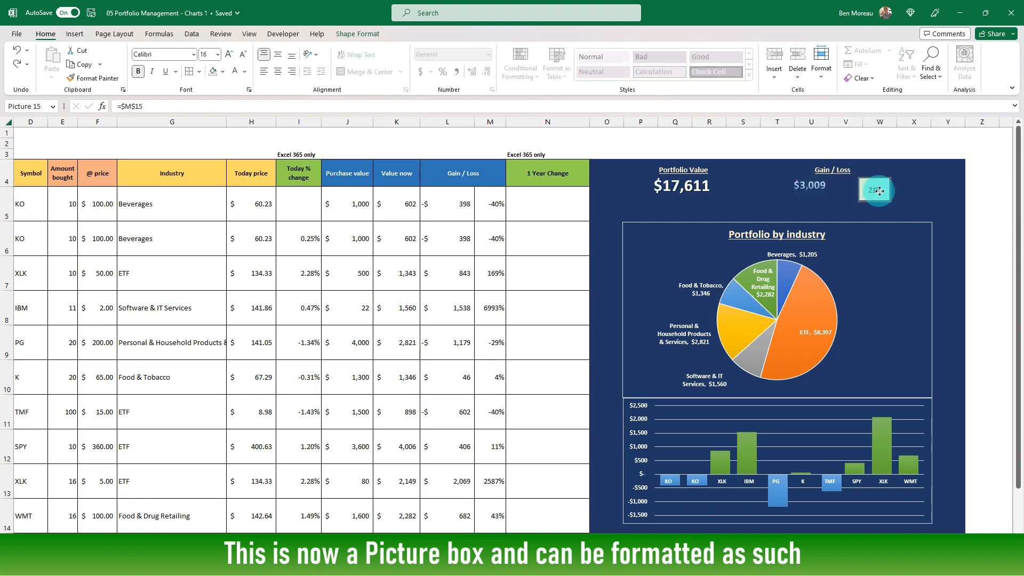
click(847, 198)
click(841, 203)
drag(842, 203, 851, 207)
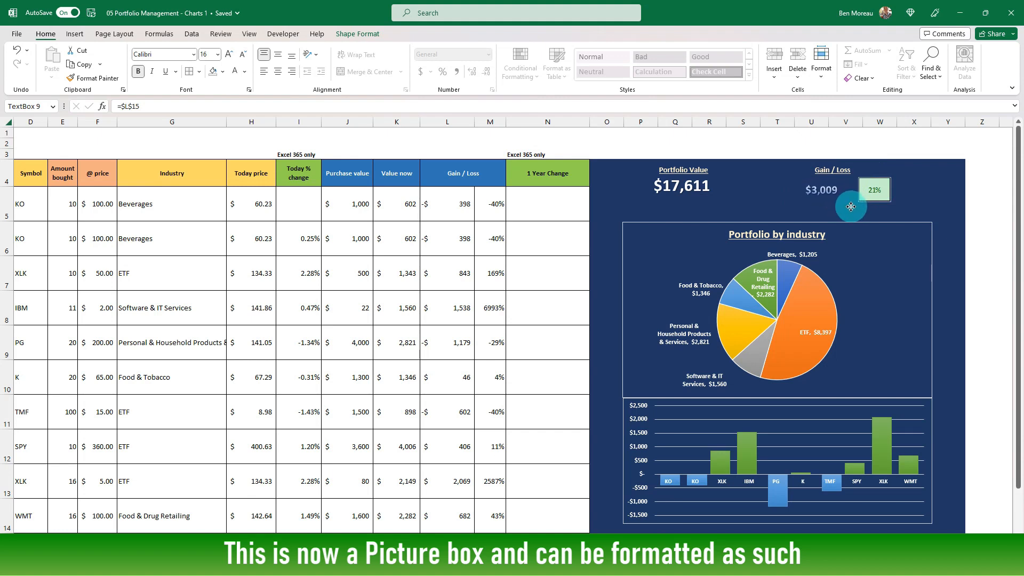
Move the Gain / Loss heading so it sits centred above the total and the percentage picture.
click(848, 167)
mouse_move(817, 165)
mouse_down()
mouse_move(845, 163)
mouse_move(836, 161)
mouse_up()
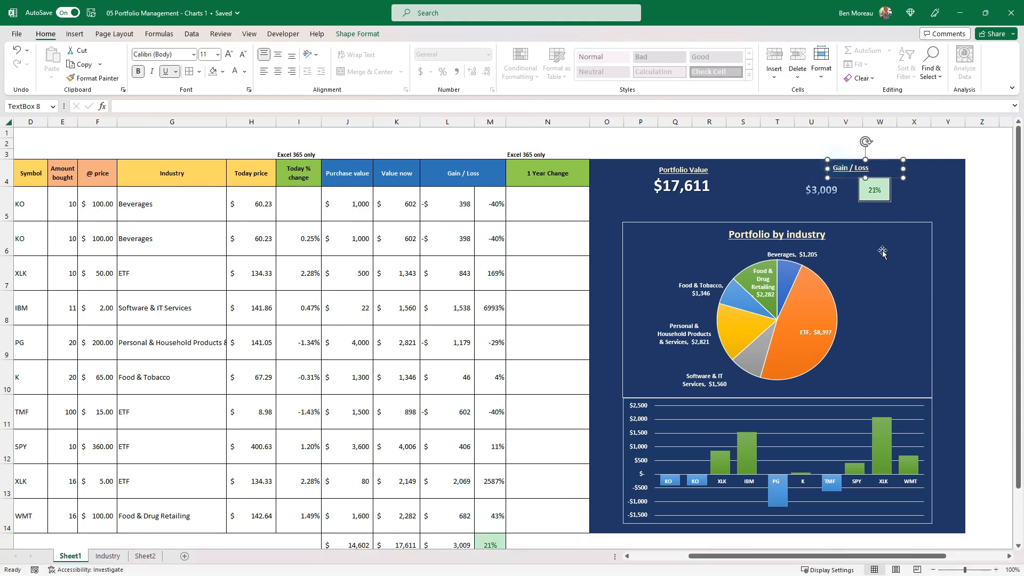
click(958, 250)
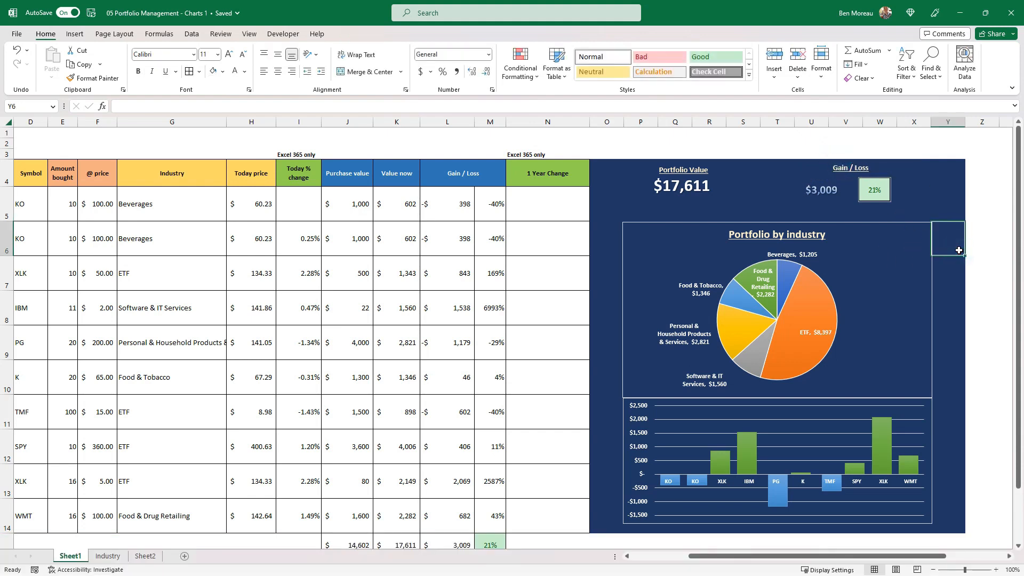
Remove the outline from the Portfolio by industry pie chart.
click(649, 222)
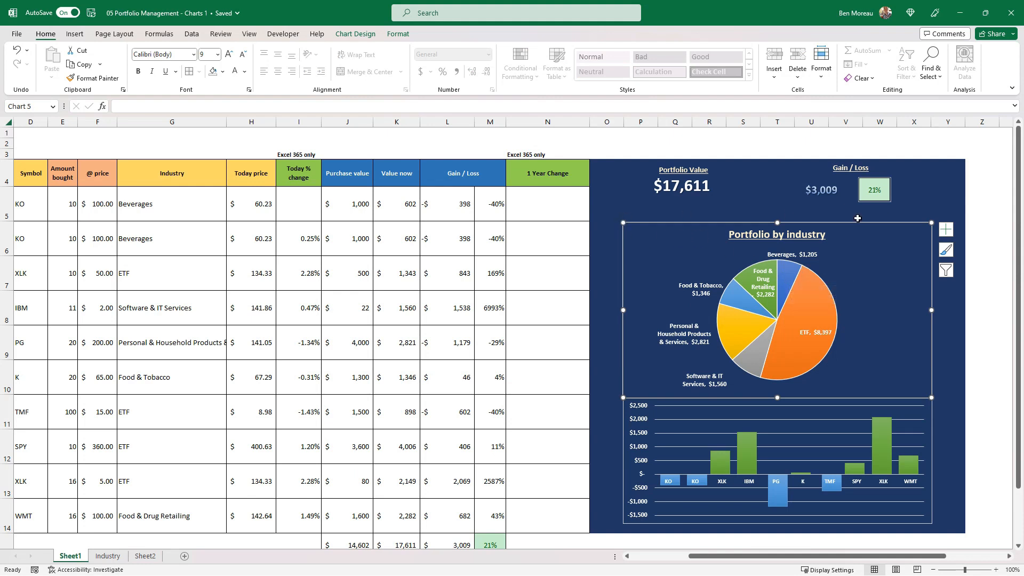
mouse_move(818, 350)
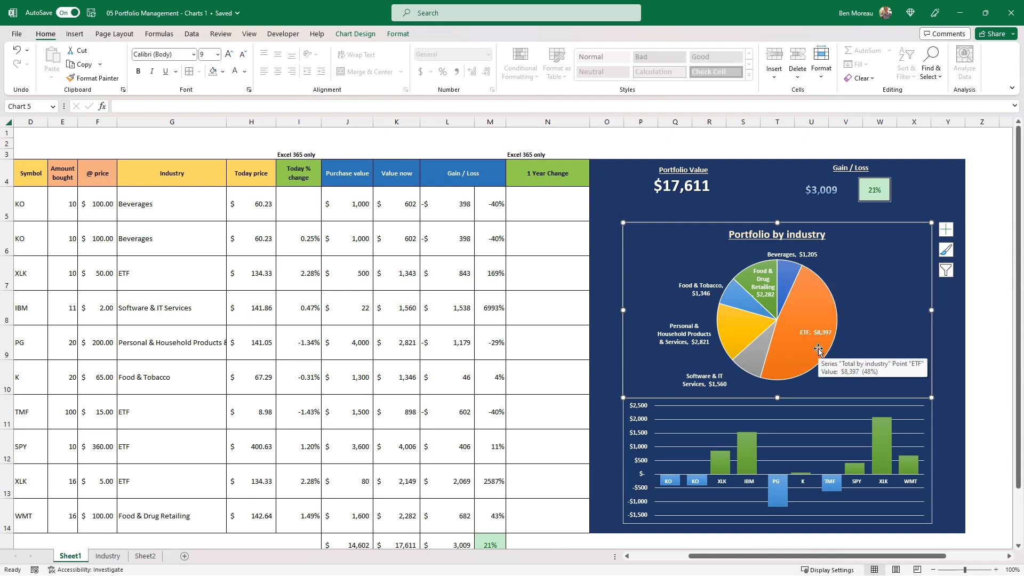
click(397, 34)
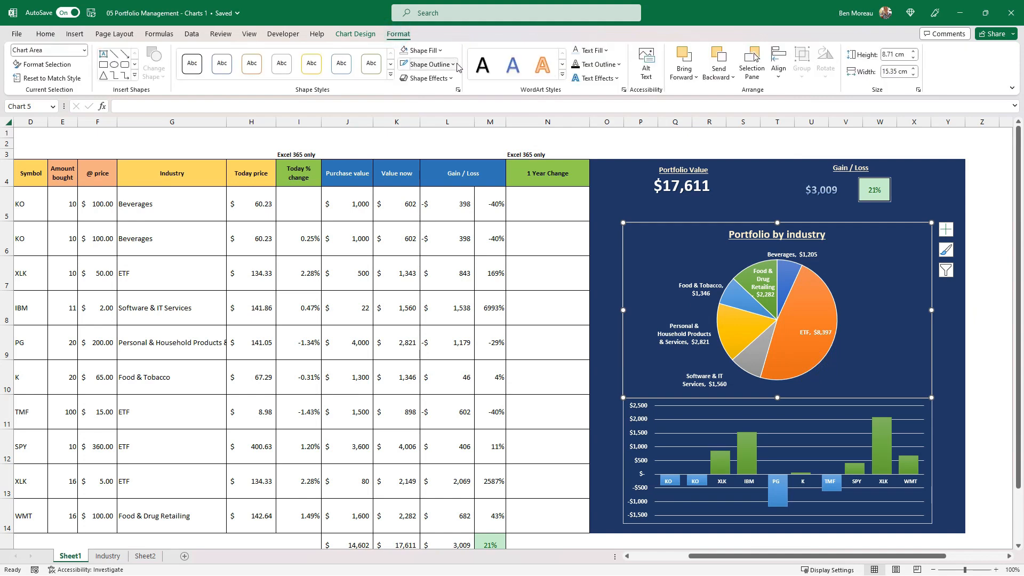
click(456, 64)
click(429, 199)
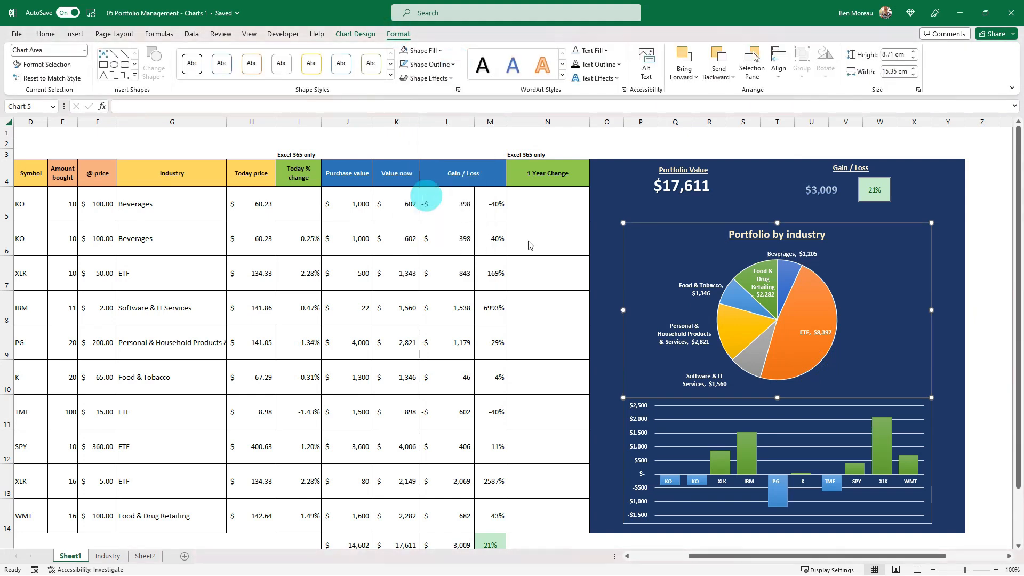
Remove the outline from the gain/loss column chart below the pie chart.
click(621, 438)
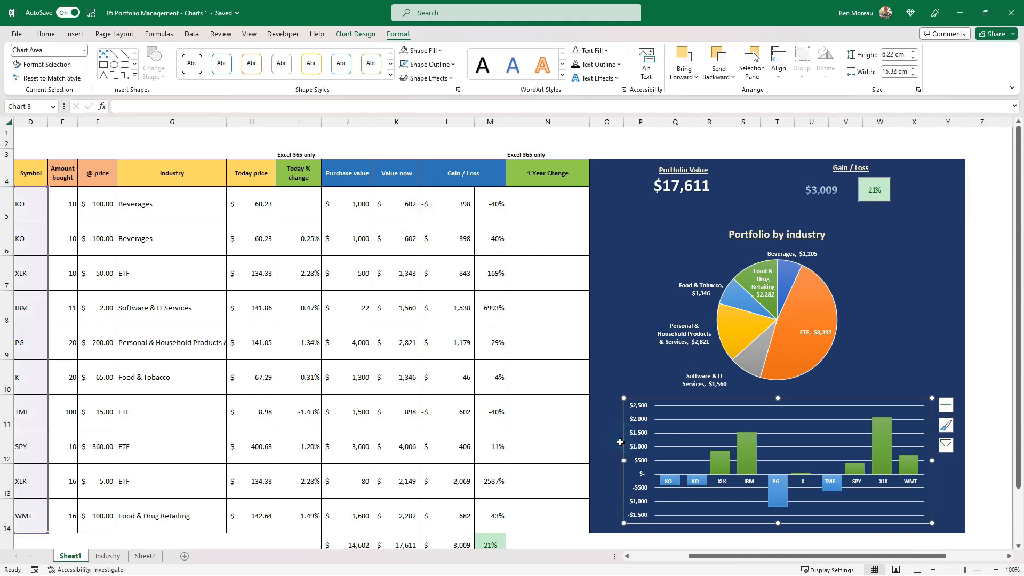
click(614, 352)
click(633, 404)
click(452, 64)
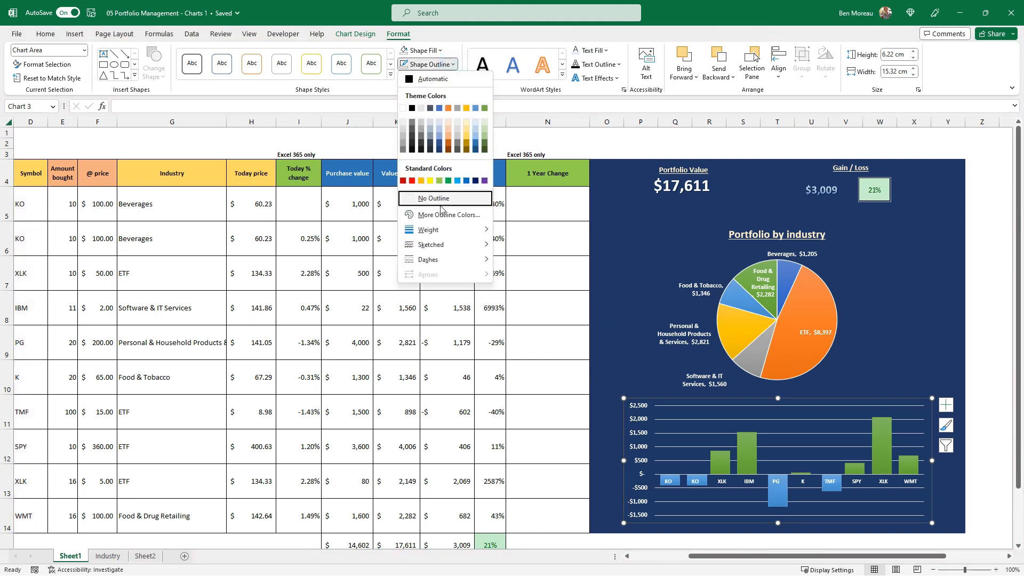
click(441, 195)
click(666, 288)
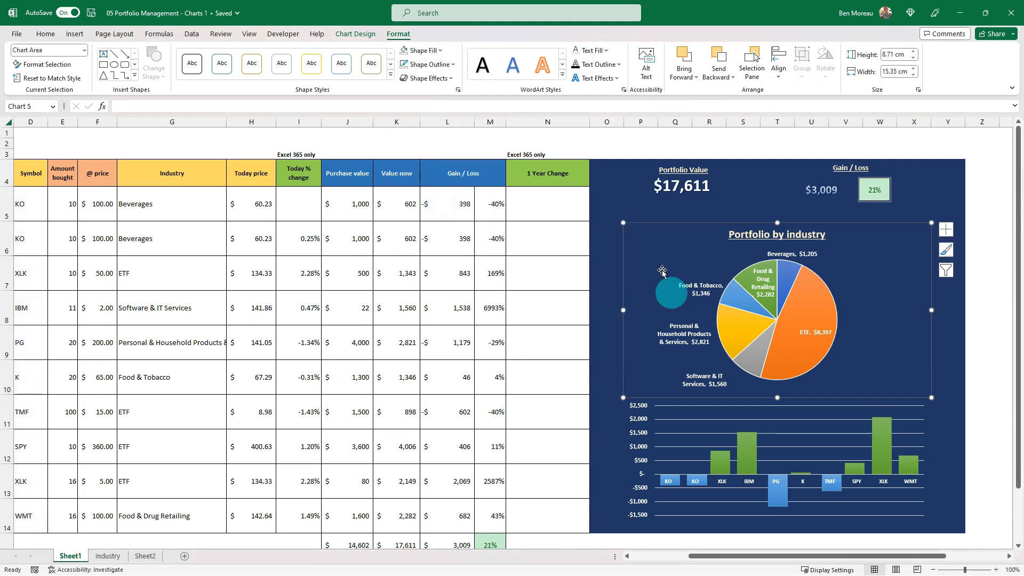
click(508, 183)
Draw a straight horizontal line about 17 cm wide between the dashboard totals and the pie chart.
click(75, 34)
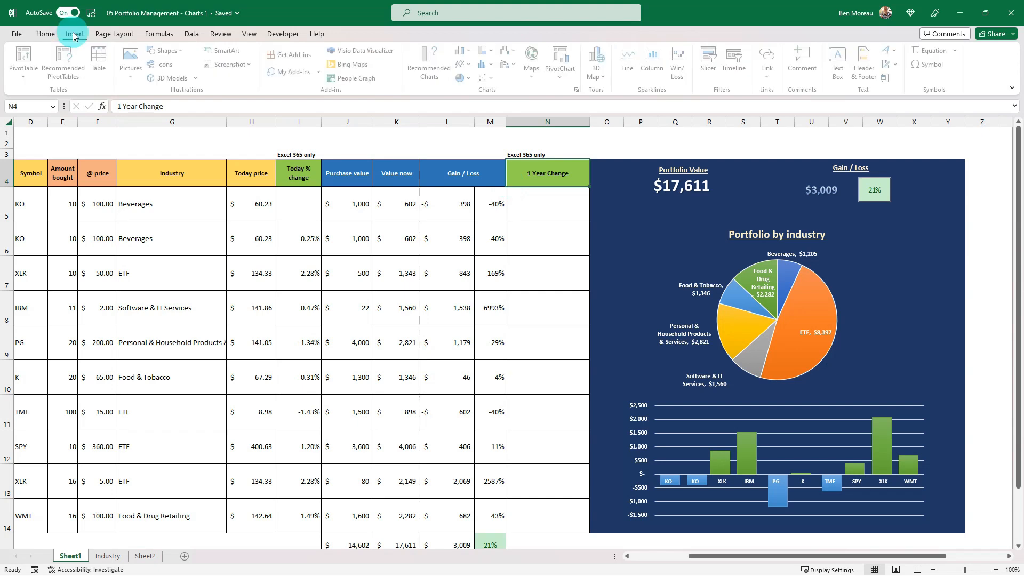
click(183, 52)
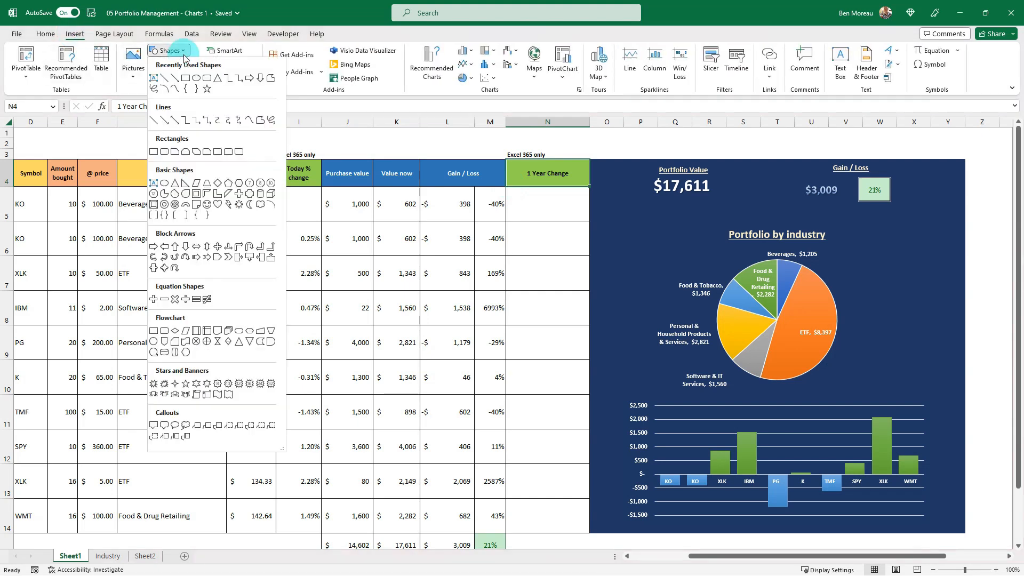
click(154, 120)
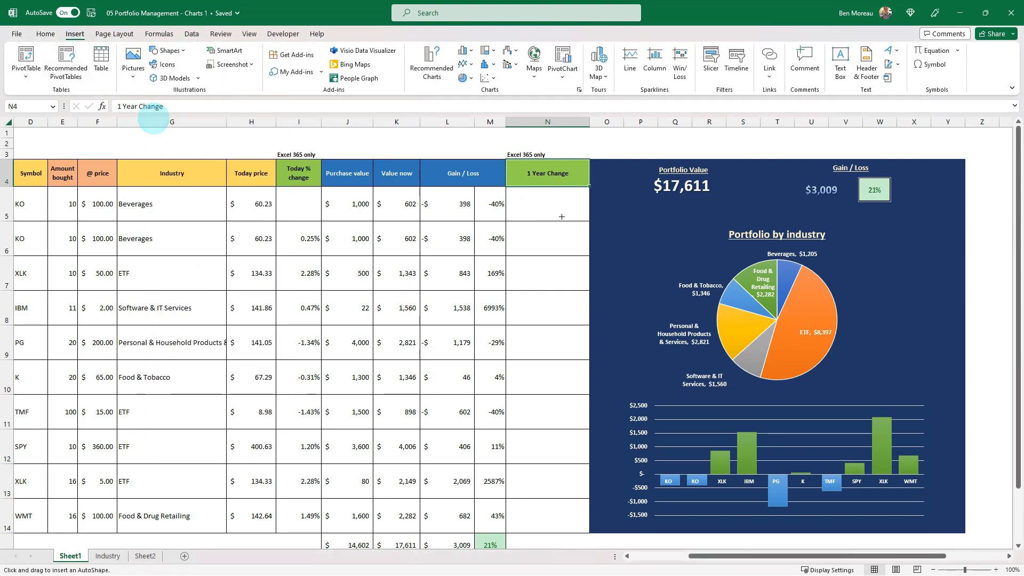
drag(606, 216, 954, 218)
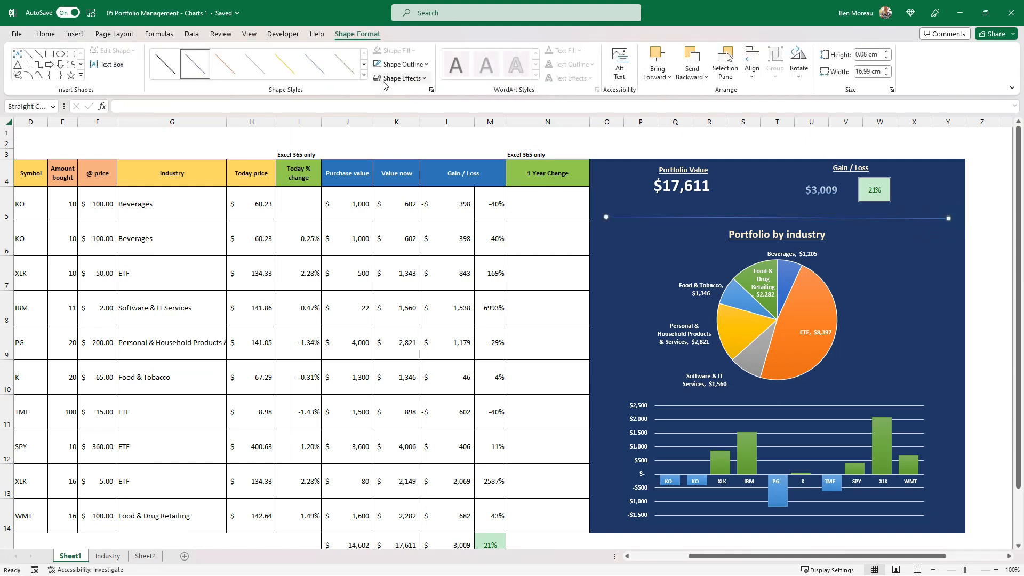
Set the line's outline to white and extend its ends to both edges of the dark blue dashboard.
click(427, 65)
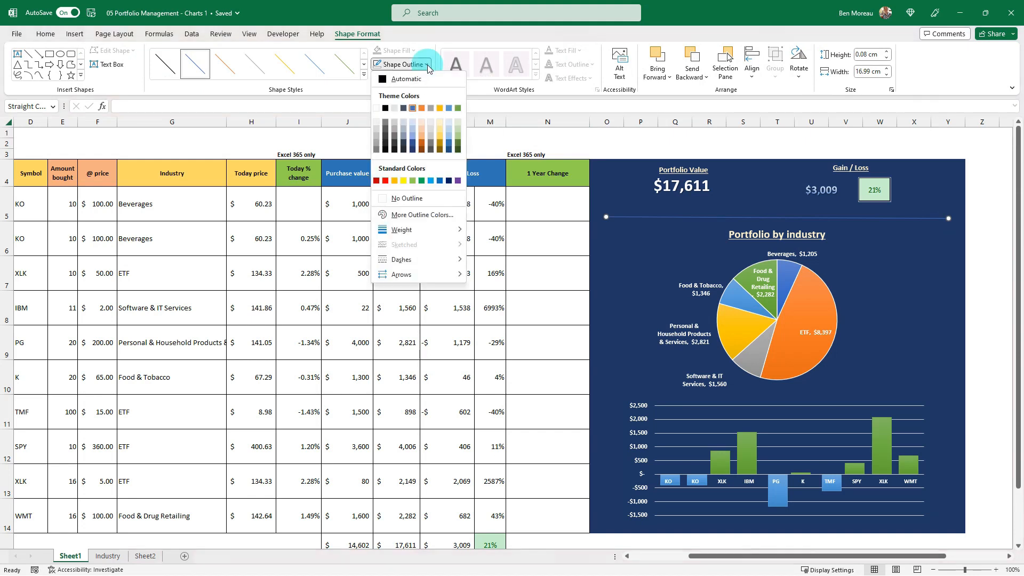
click(376, 107)
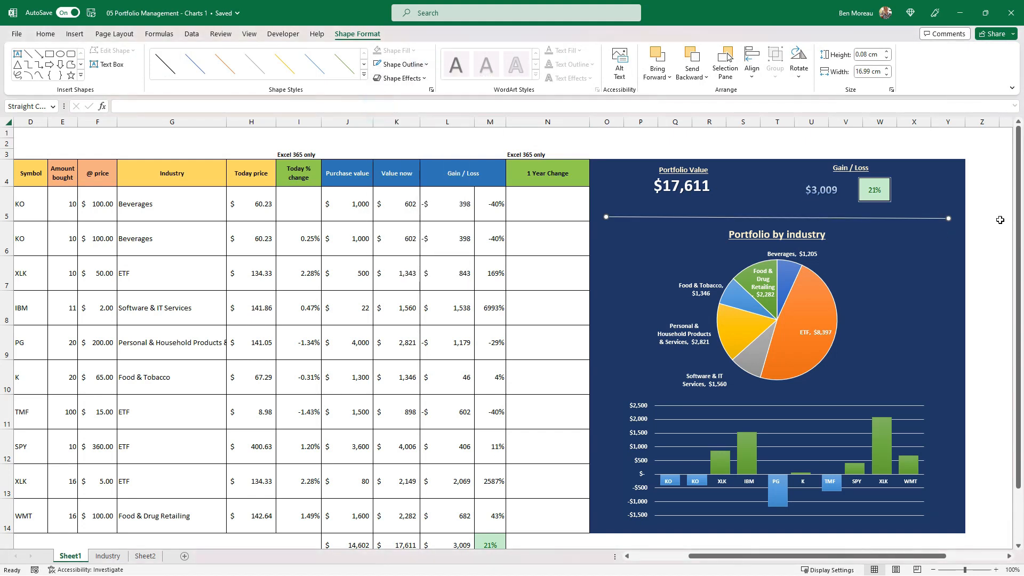
mouse_move(948, 217)
mouse_down()
mouse_move(976, 213)
mouse_move(966, 216)
mouse_up()
drag(606, 216, 590, 215)
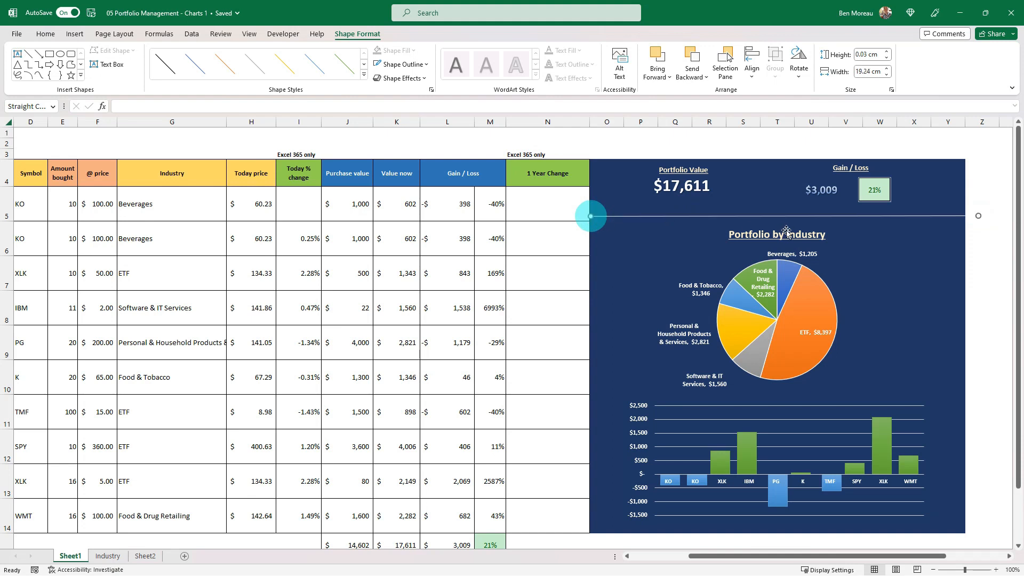
Duplicate the white divider line and place the copy between the pie chart and the column chart.
click(840, 220)
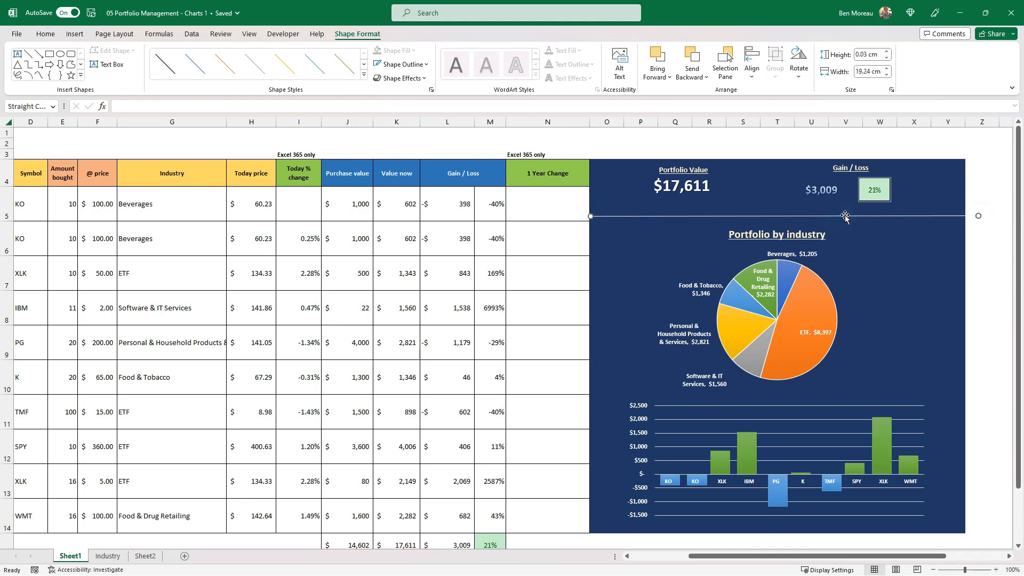
drag(881, 225, 858, 394)
click(911, 326)
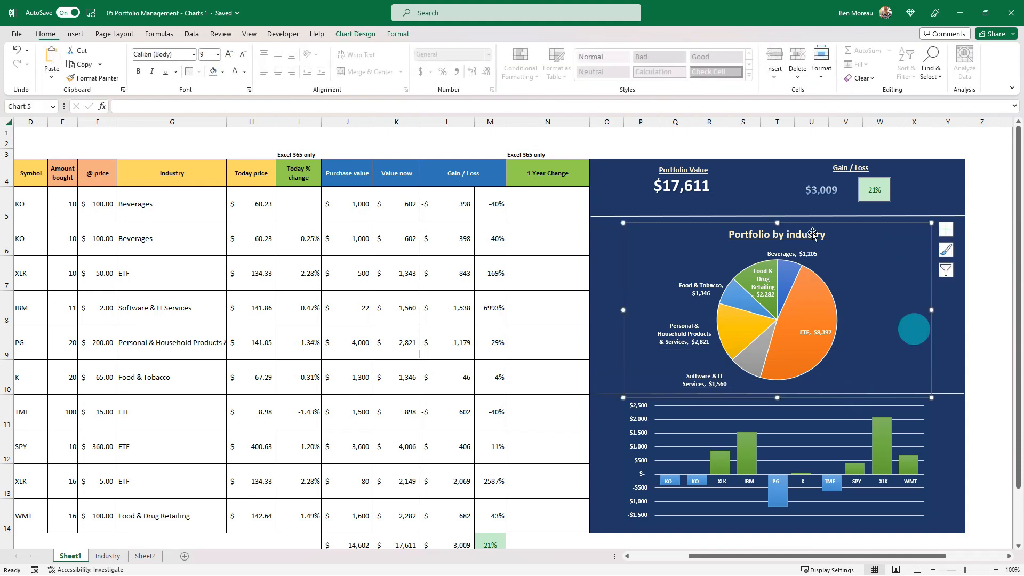
click(576, 200)
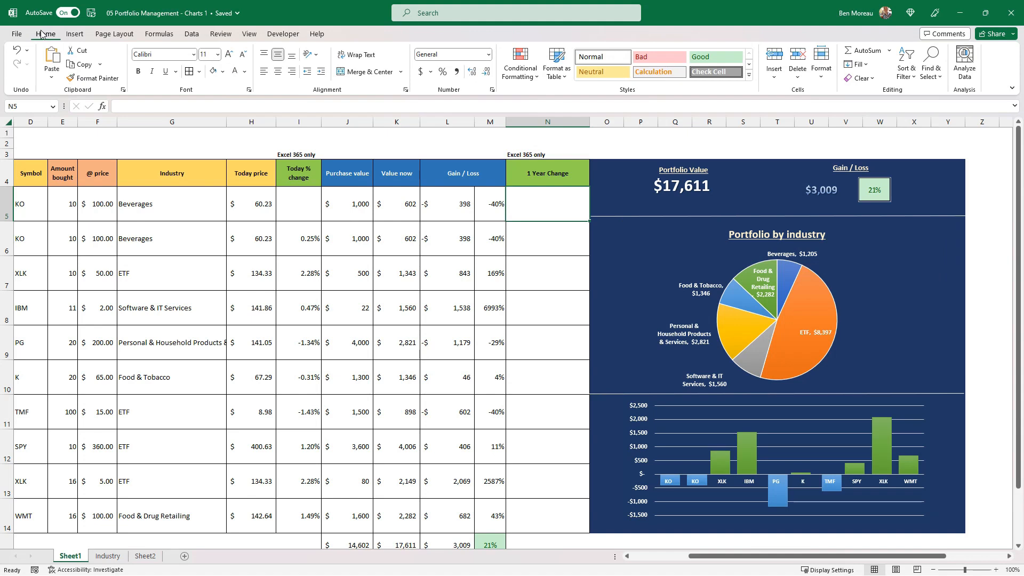
Search the stock icons for money and select the solid banknotes icon.
click(75, 33)
click(168, 64)
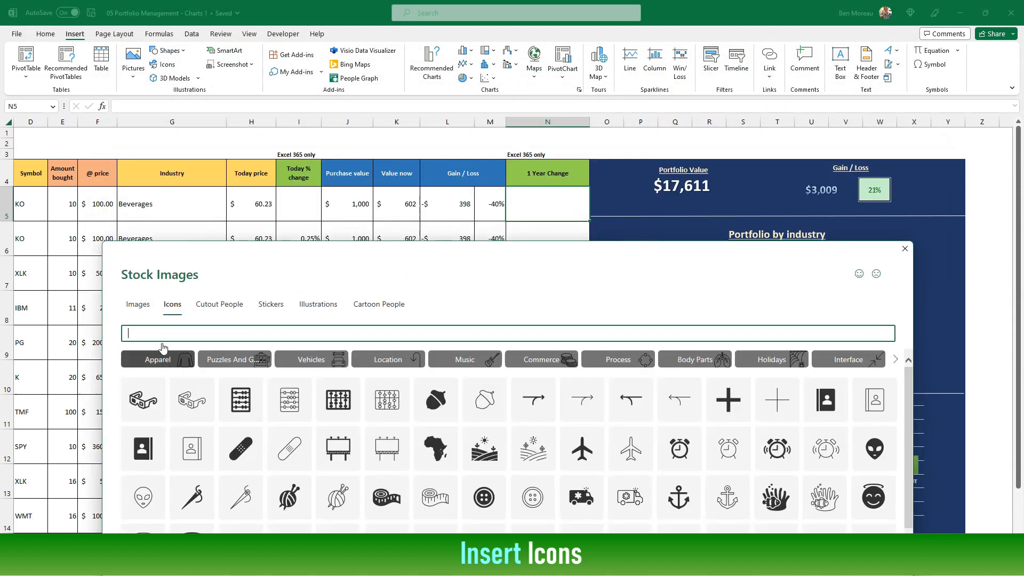
text(money)
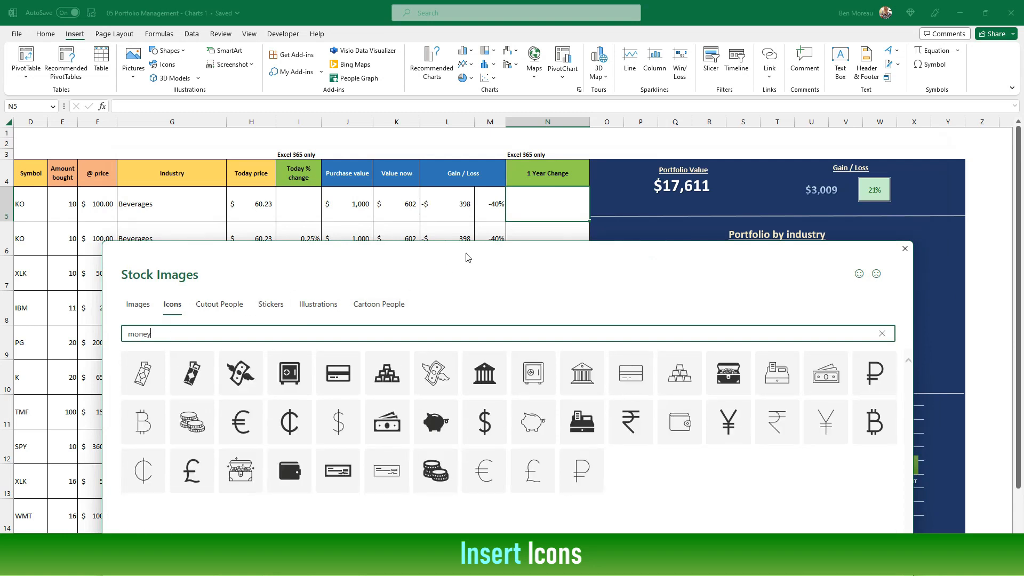
drag(512, 254, 499, 197)
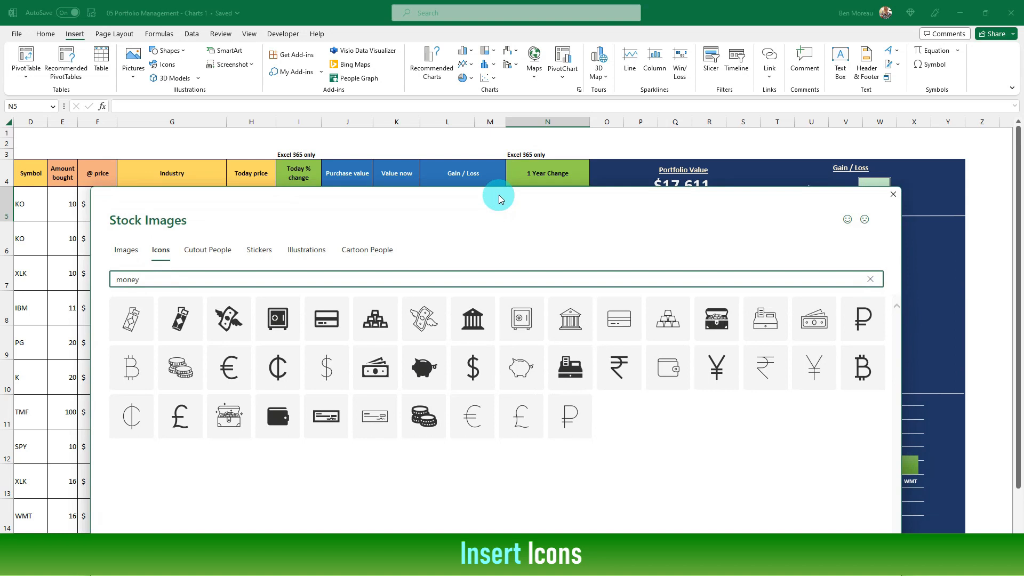
click(389, 353)
Search the stock icons for industry and select the solid factory icon with smoke.
click(367, 282)
key(BackSpace)
key(BackSpace)
key(BackSpace)
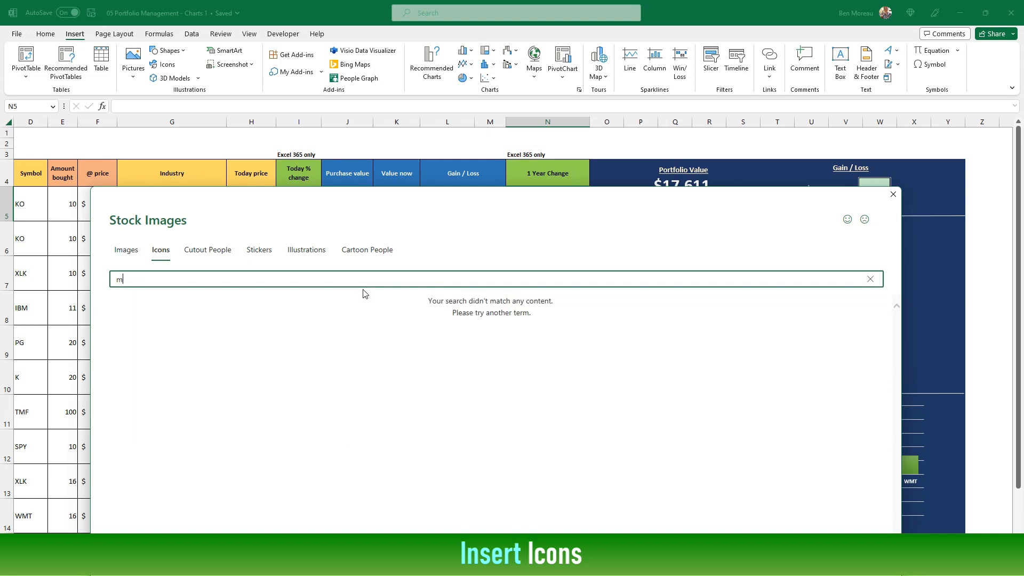
key(BackSpace)
text(indus)
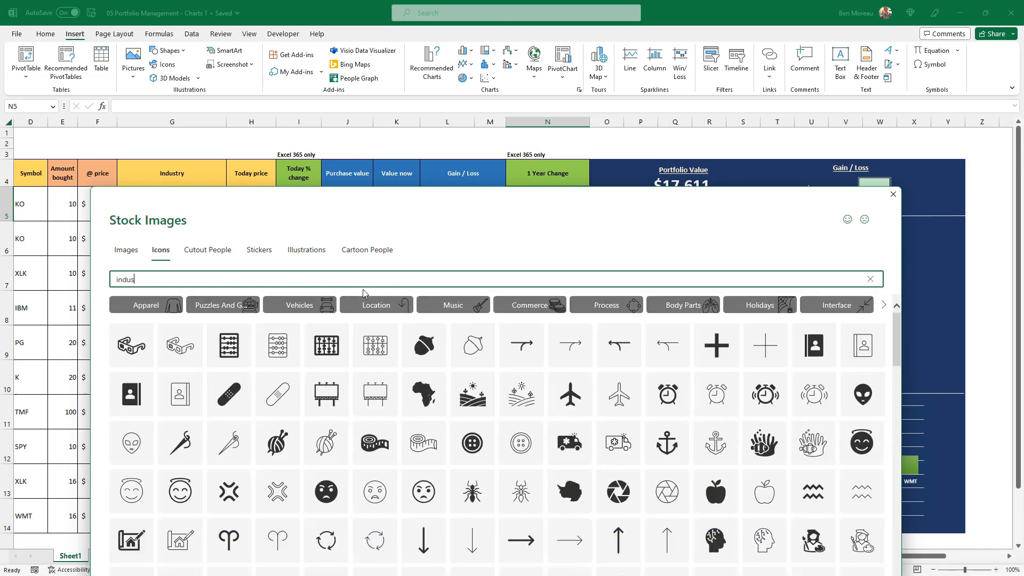
text(try)
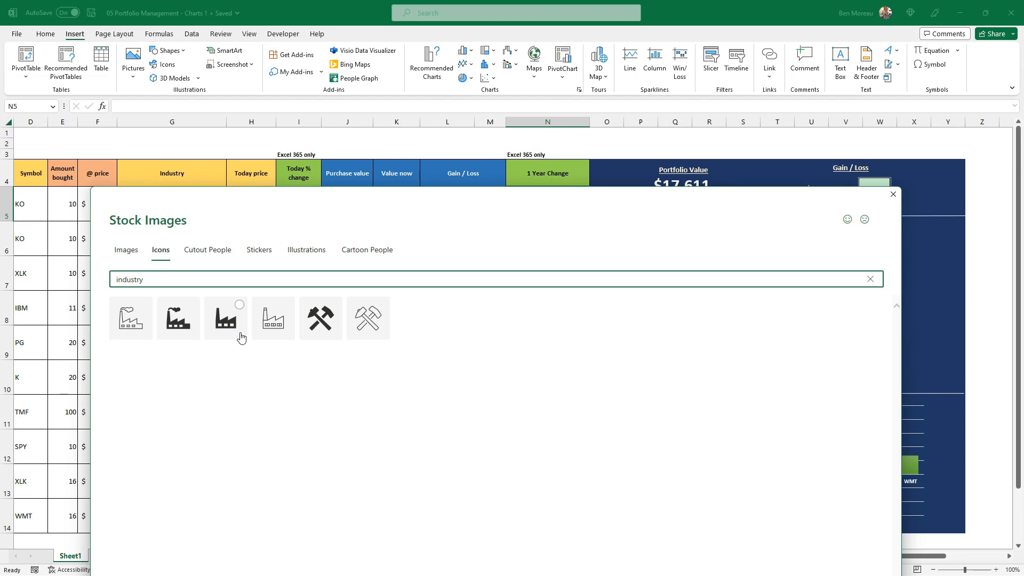
click(185, 321)
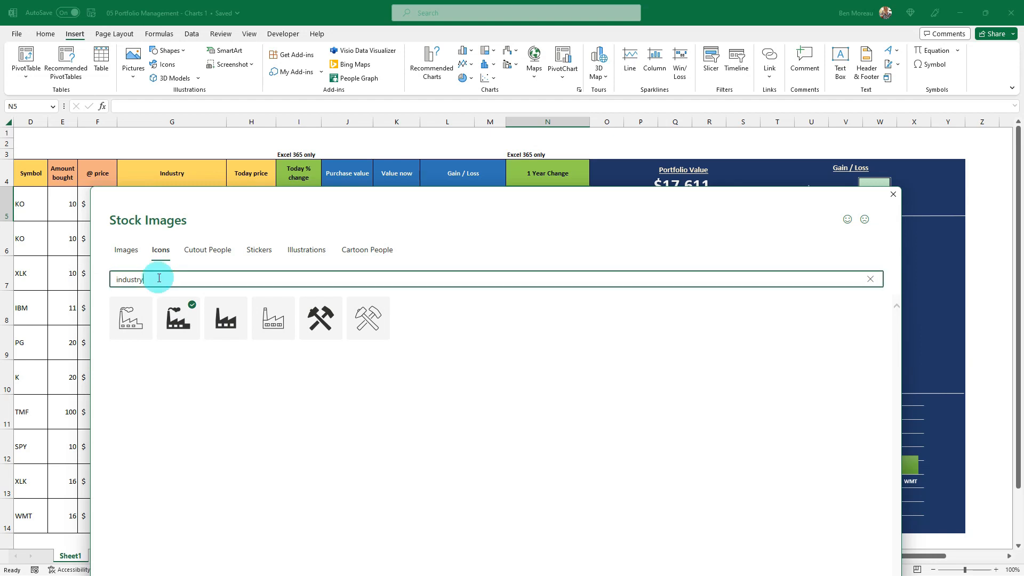
Search the stock icons for chart, select the solid rising line chart icon and insert all three chosen icons.
drag(159, 278, 50, 271)
text(chart)
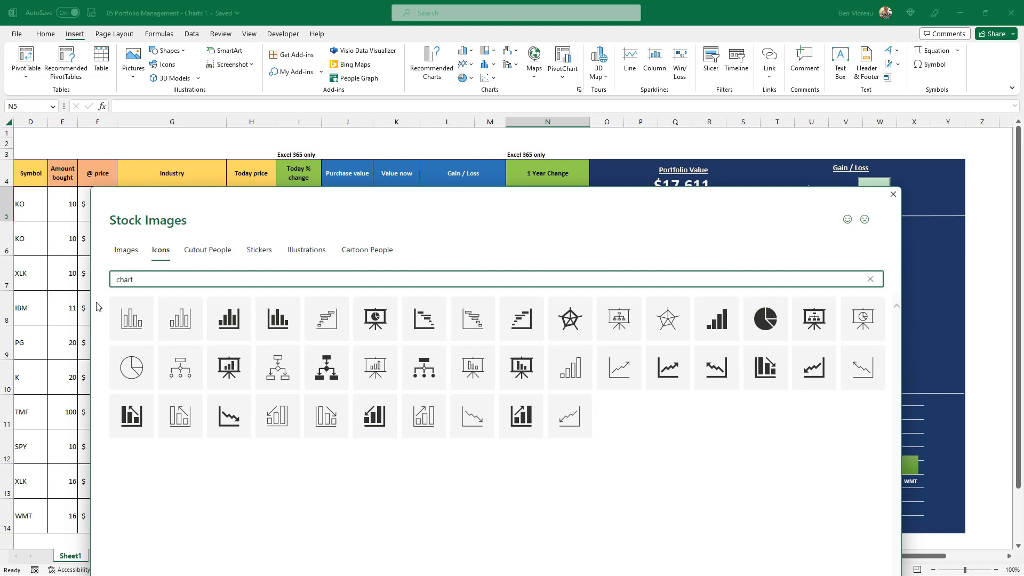
click(676, 354)
drag(788, 125, 788, 72)
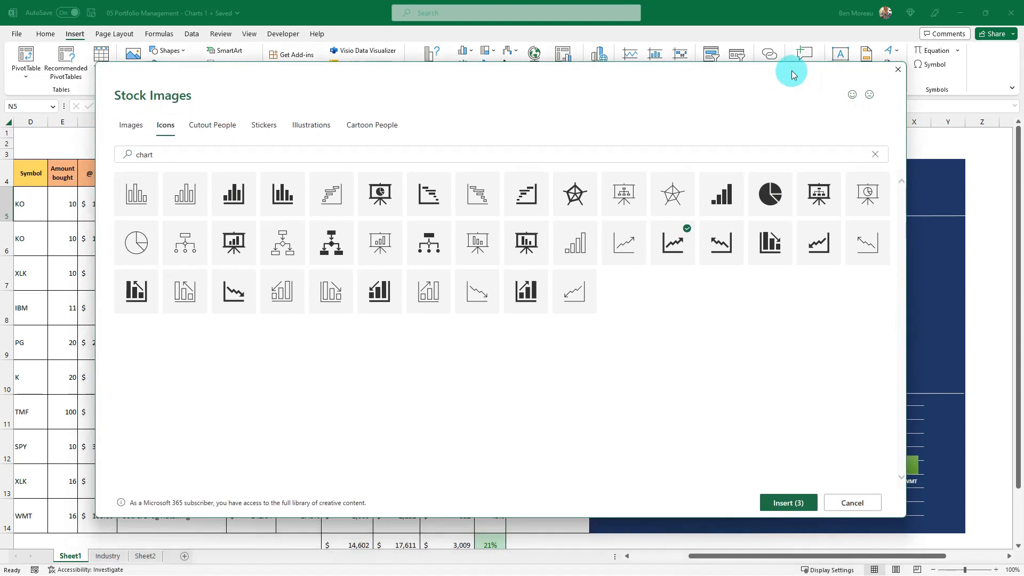
click(789, 502)
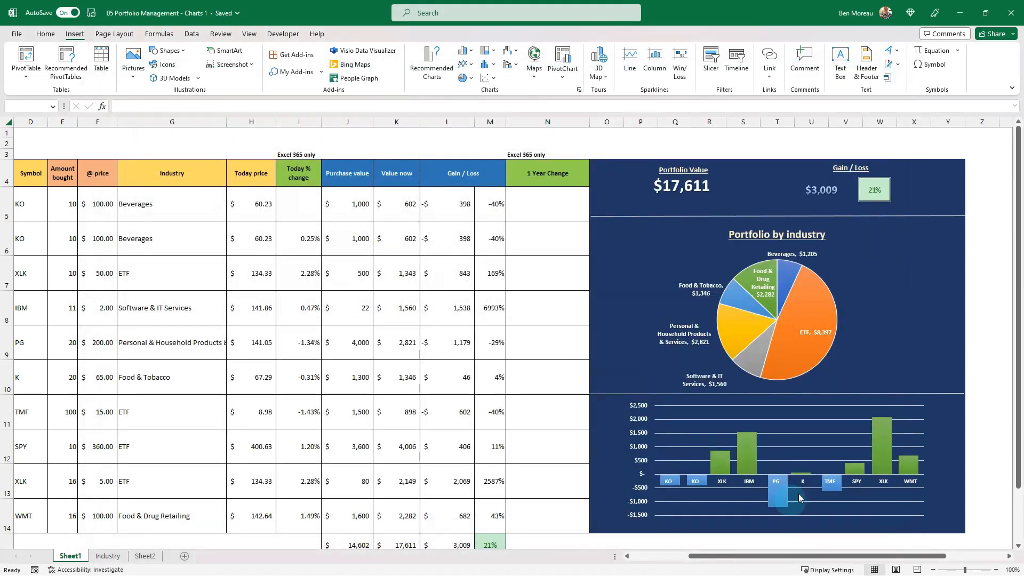
Move the inserted icons onto the dashboard and place the banknotes icon beside the Portfolio Value total.
drag(536, 246, 641, 282)
click(575, 299)
click(672, 279)
drag(657, 273, 625, 186)
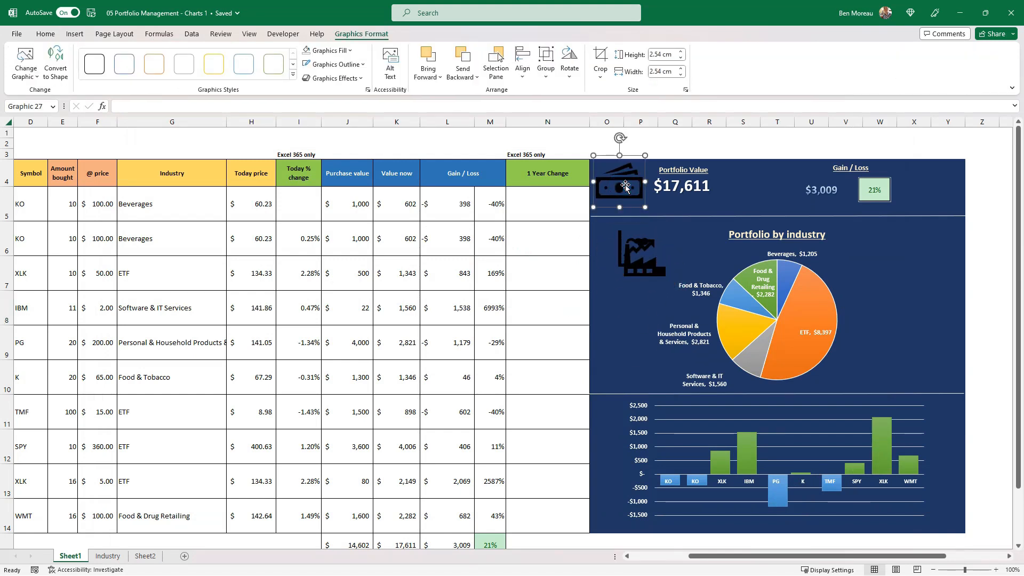
Fill the banknotes icon with white and shrink it to 1.44 cm square beside the Portfolio Value total.
click(349, 50)
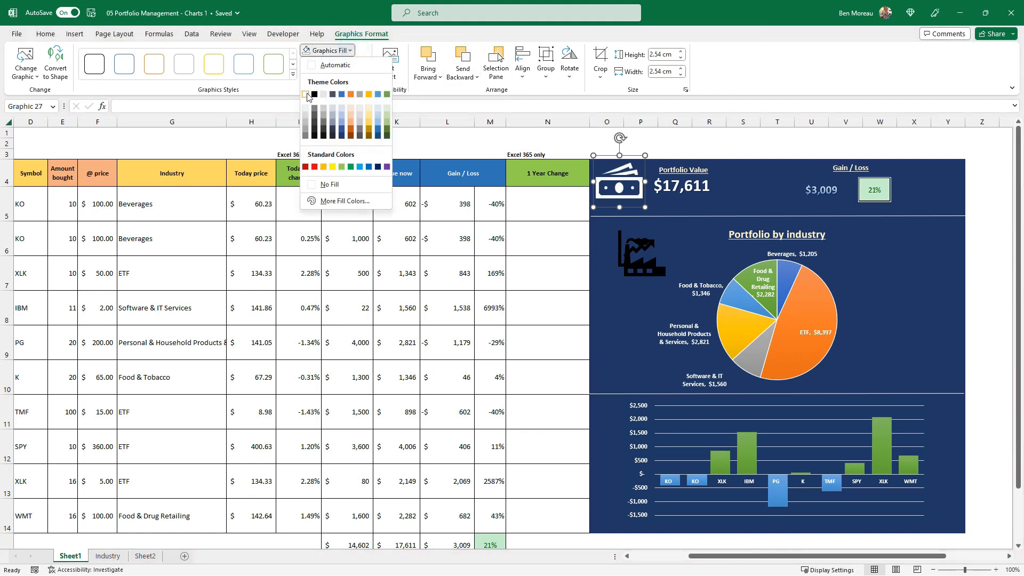
click(323, 68)
click(629, 189)
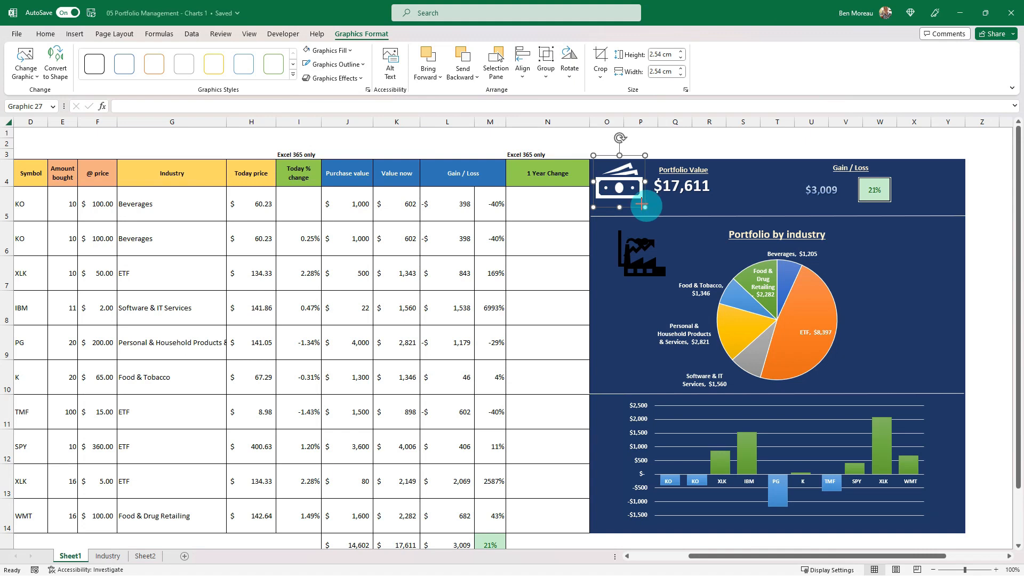
drag(644, 207, 632, 193)
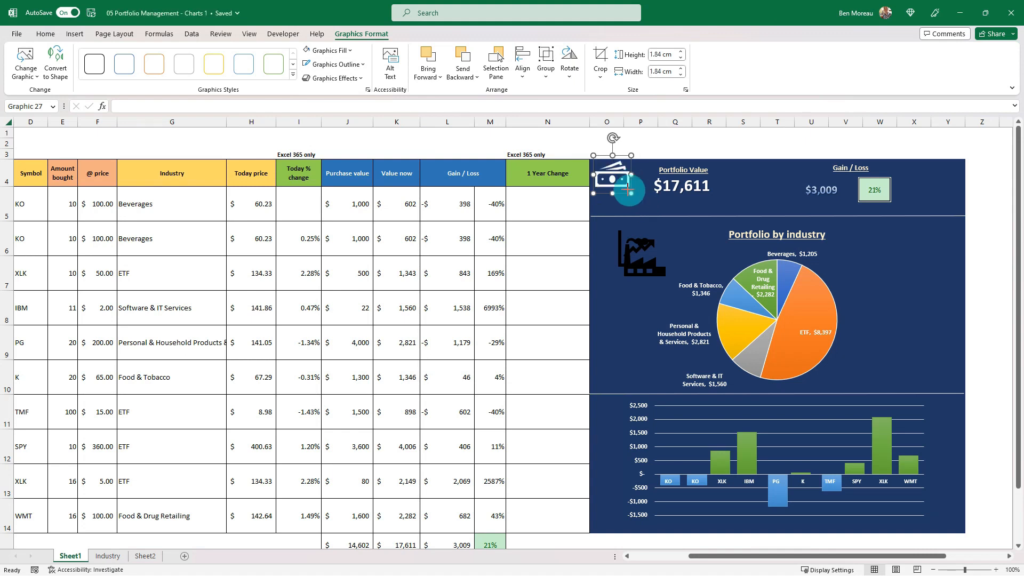
click(620, 176)
drag(631, 193, 622, 187)
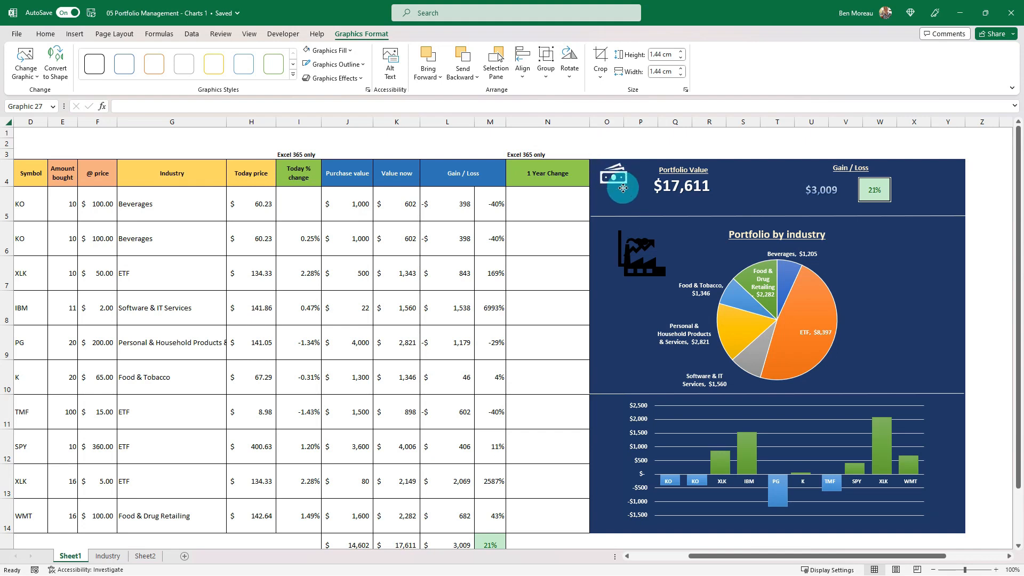
drag(623, 188, 623, 188)
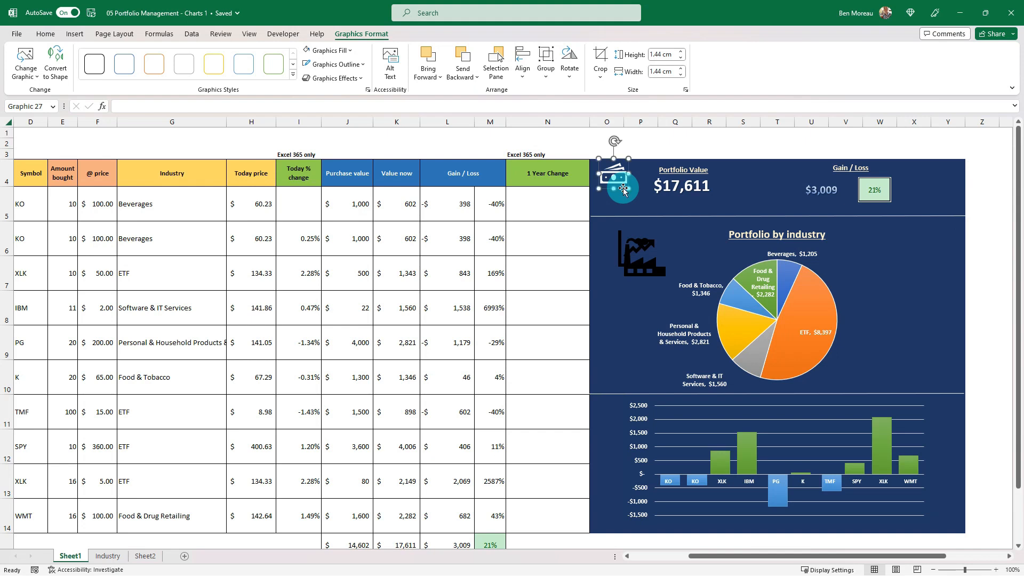
Copy the banknotes icon's white formatting to the factory and line chart icons, moving the factory icon below the chart icon.
click(45, 34)
click(97, 78)
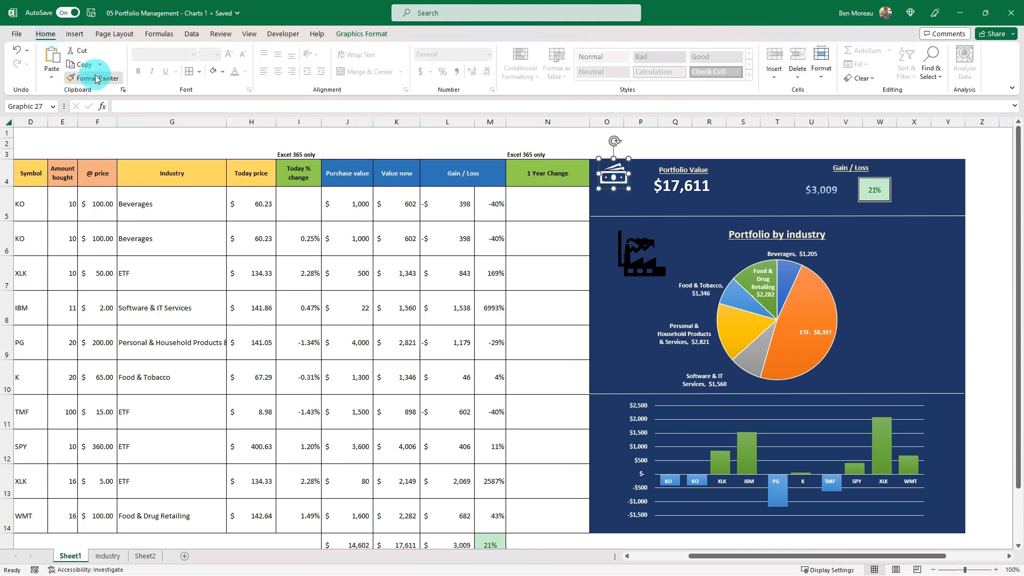
click(637, 264)
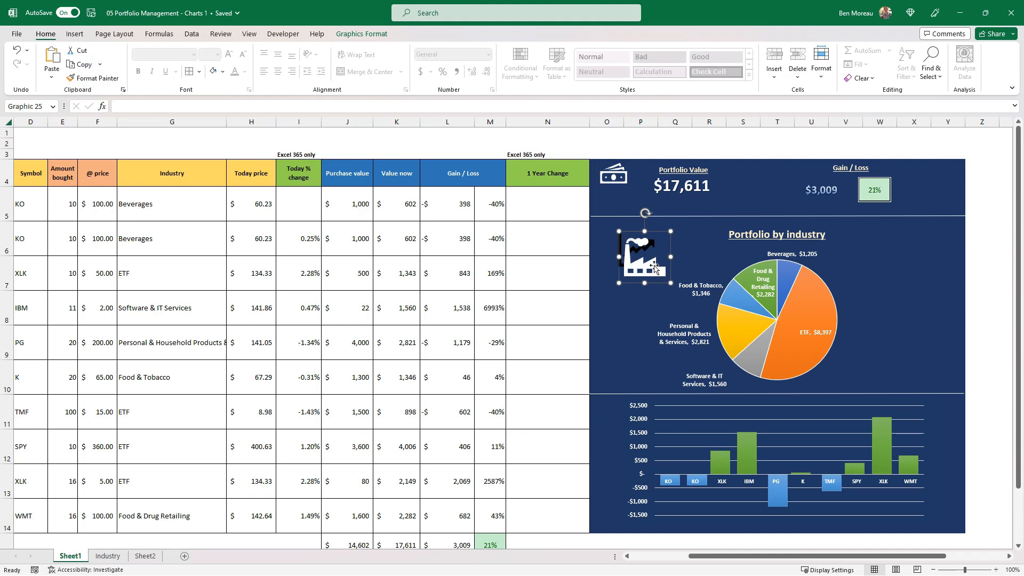
drag(654, 267, 639, 297)
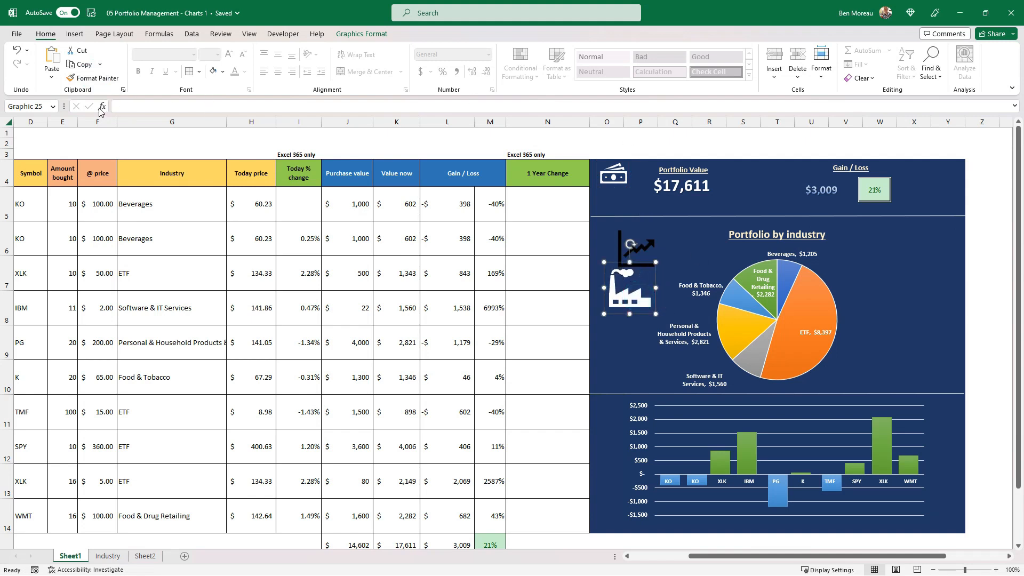
click(97, 78)
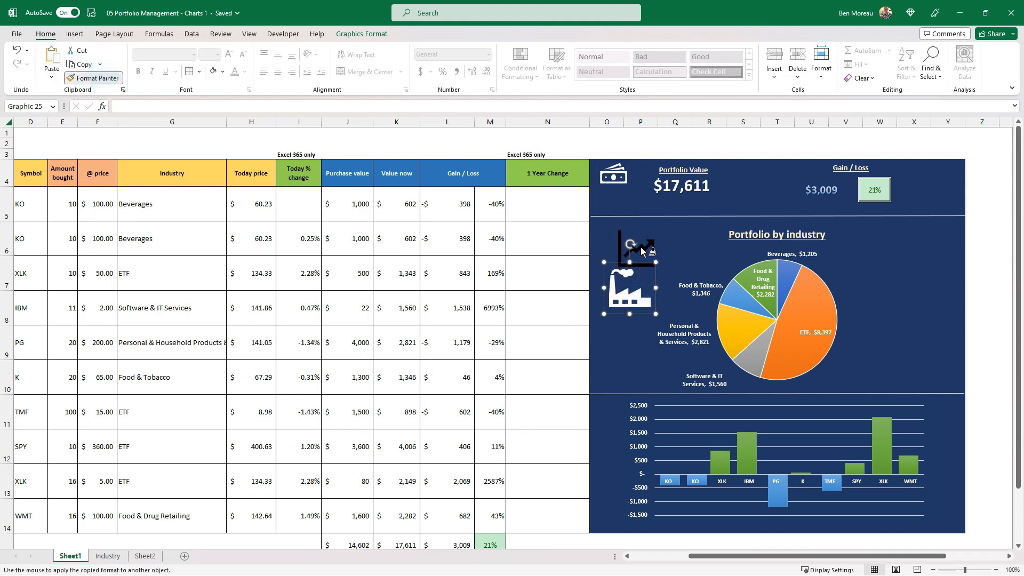
click(641, 247)
Apply the first outer shadow preset to the banknotes icon.
click(378, 36)
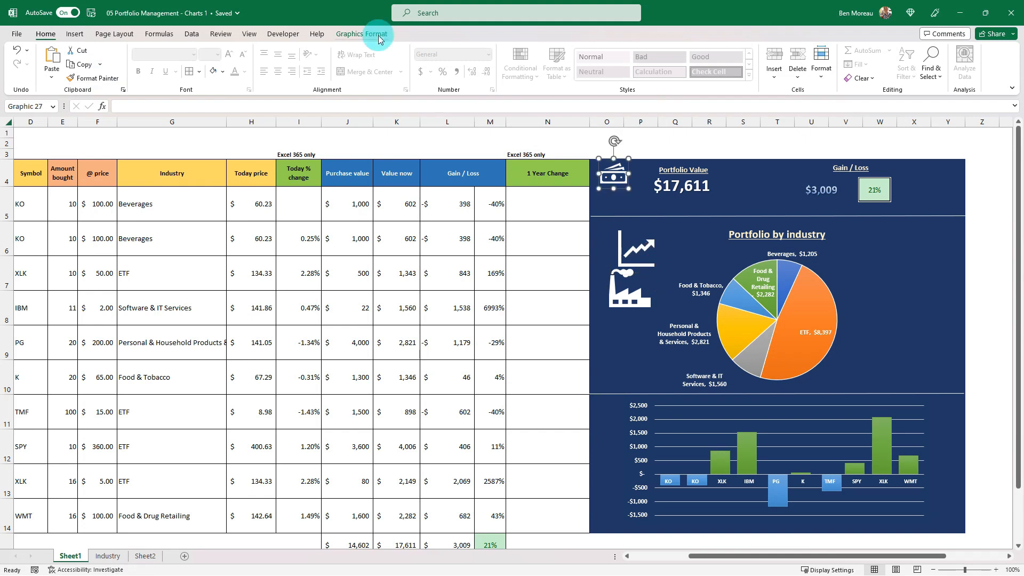
click(360, 78)
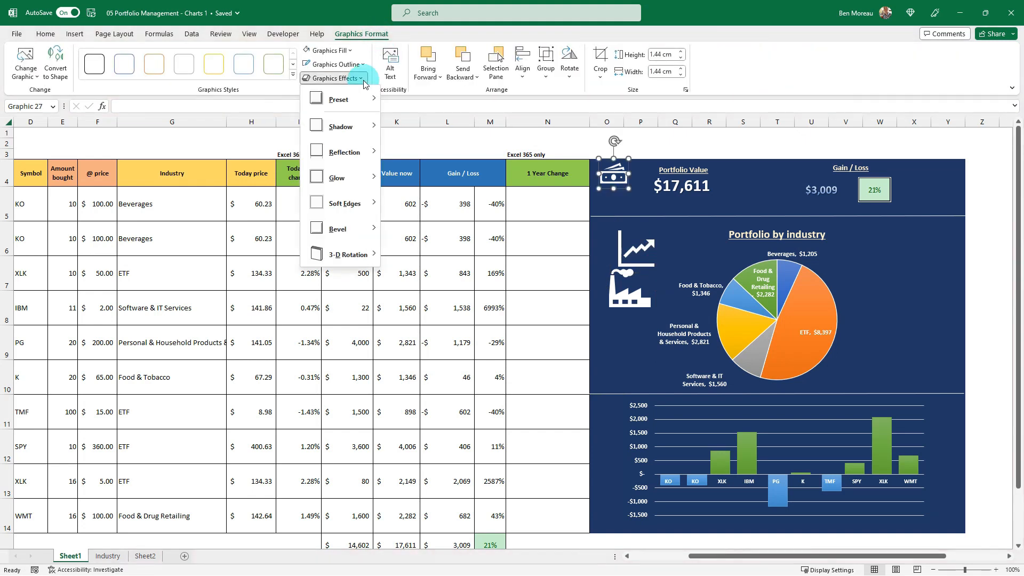
mouse_move(366, 131)
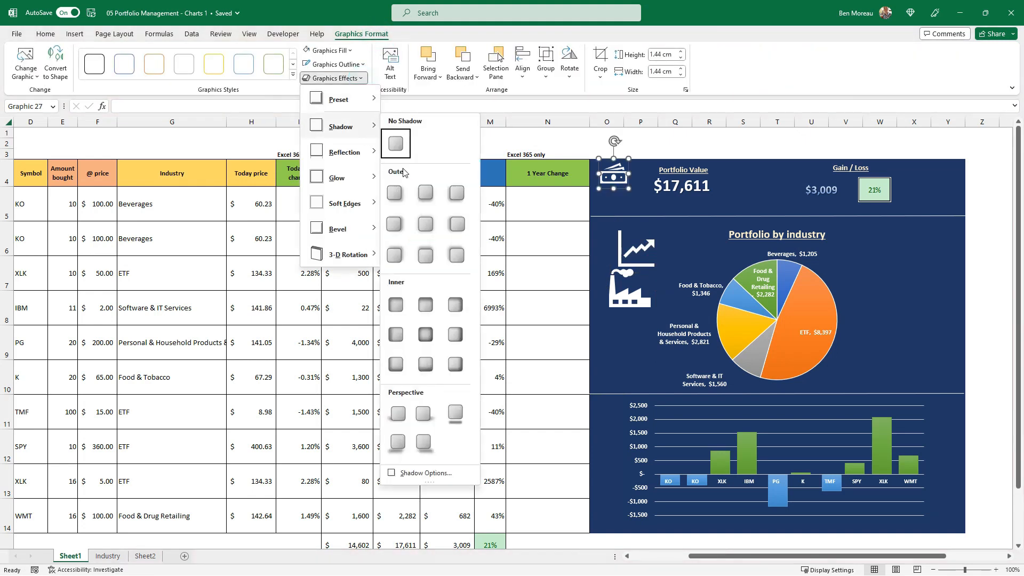
click(394, 195)
click(521, 229)
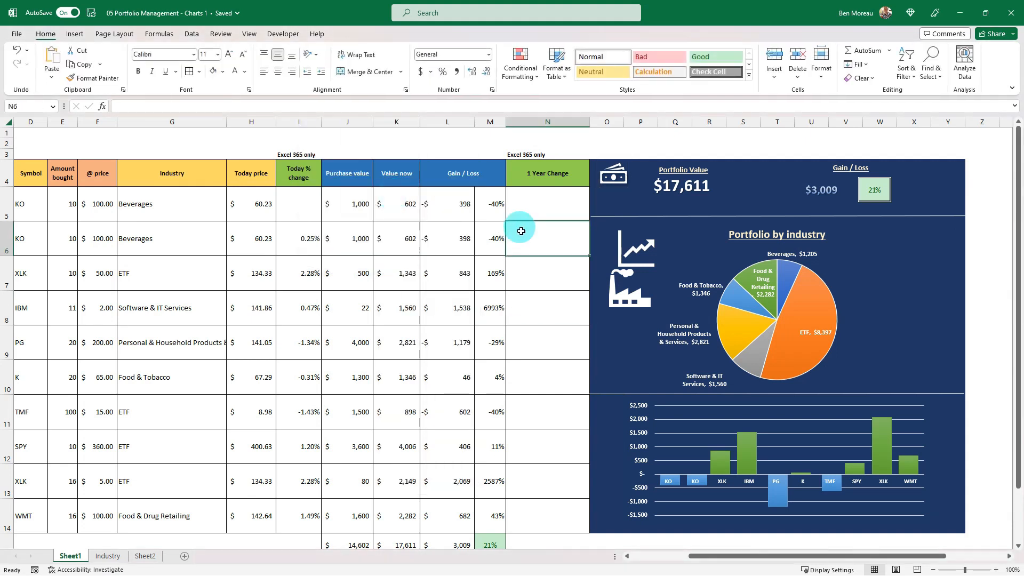
Shrink the line chart and factory icons, placing the chart icon beside the column chart and the 1.59 cm factory icon beside the pie chart.
click(646, 234)
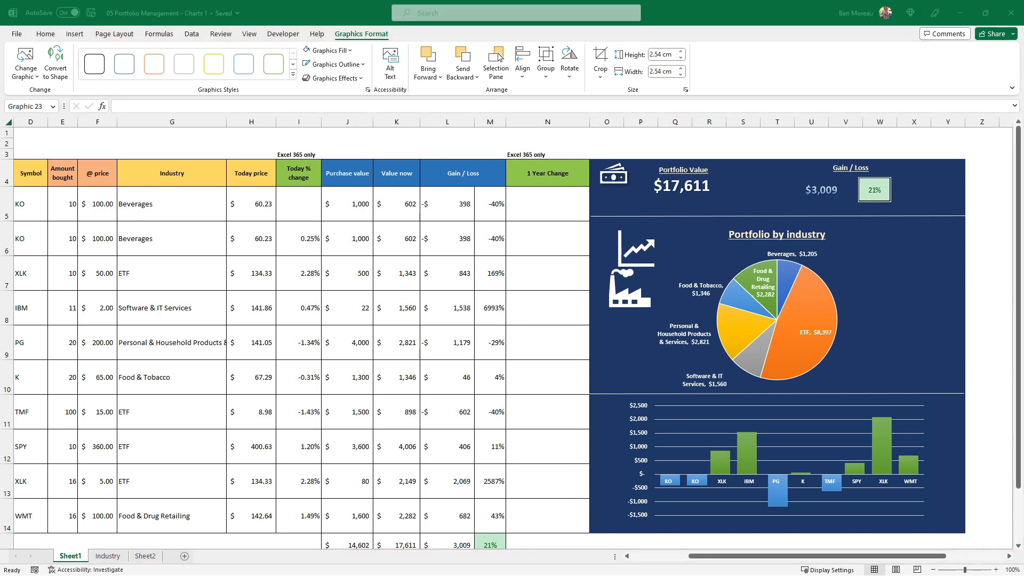
click(637, 250)
drag(663, 275, 612, 412)
click(628, 239)
click(627, 291)
click(637, 283)
drag(638, 282, 625, 251)
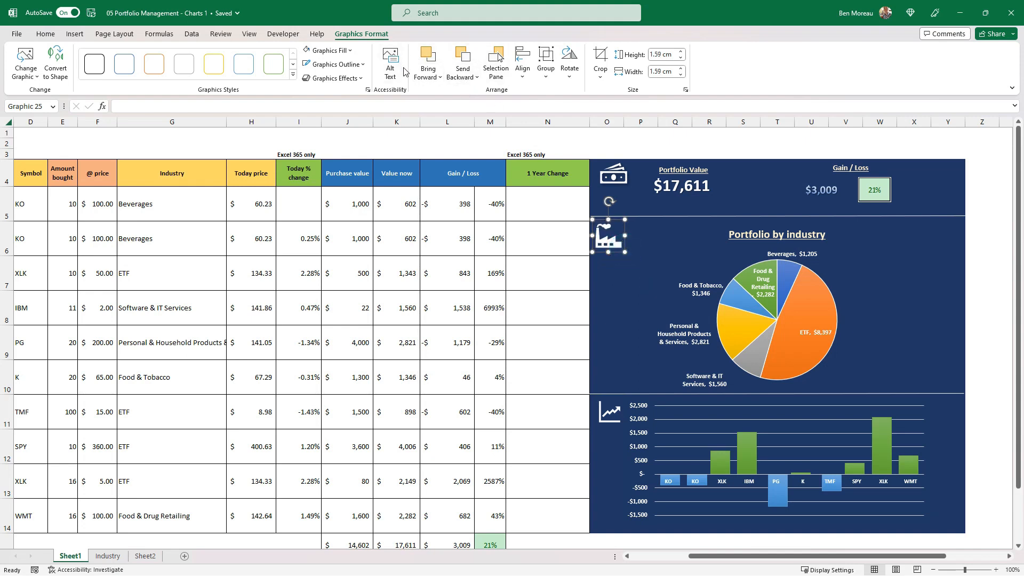
Apply the first reflection variation to the factory icon.
click(361, 79)
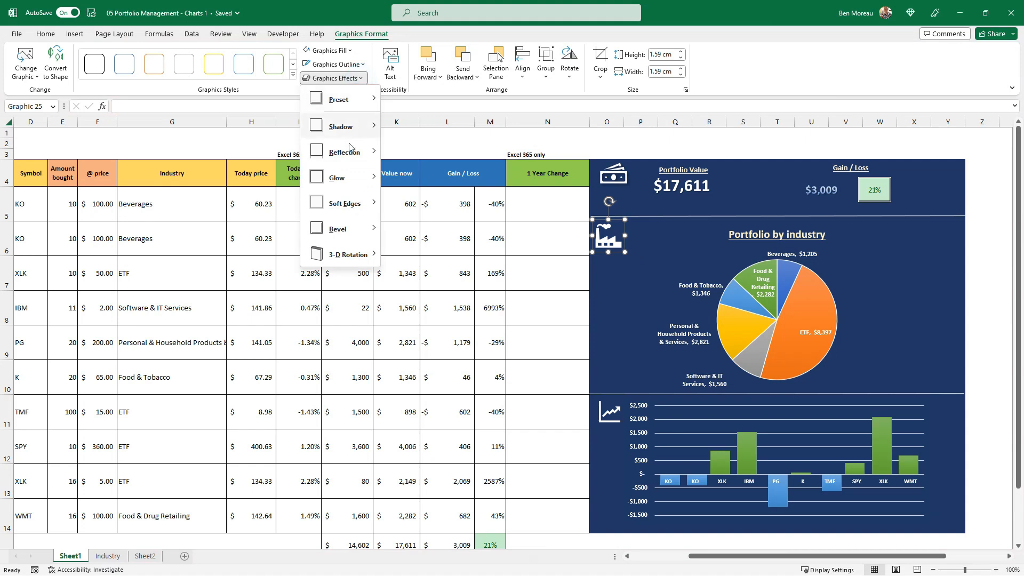
mouse_move(349, 152)
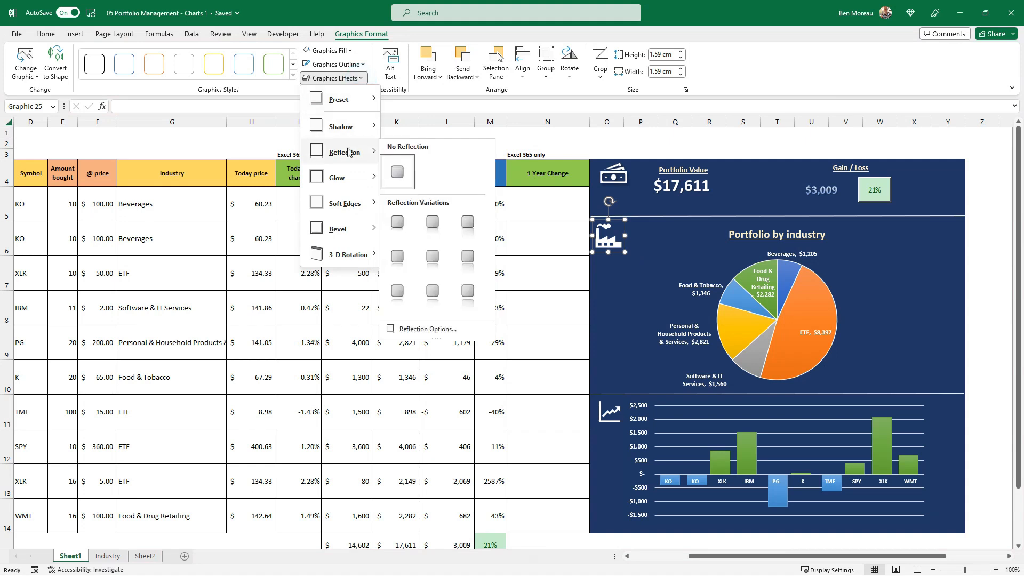
click(398, 222)
click(580, 285)
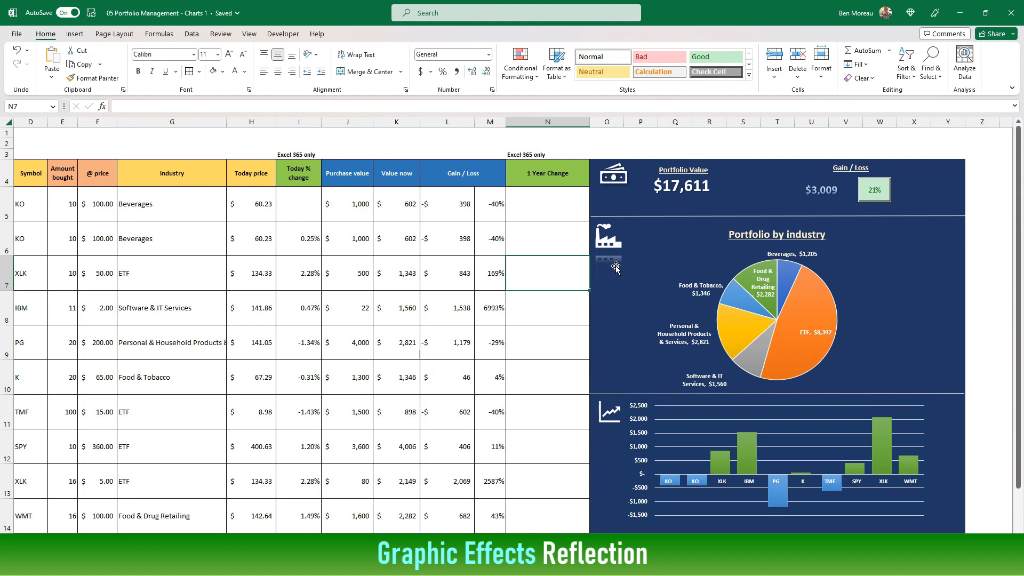
Crop the empty bottom of the factory icon to a height of 1.41 cm to bring its reflection closer.
click(613, 245)
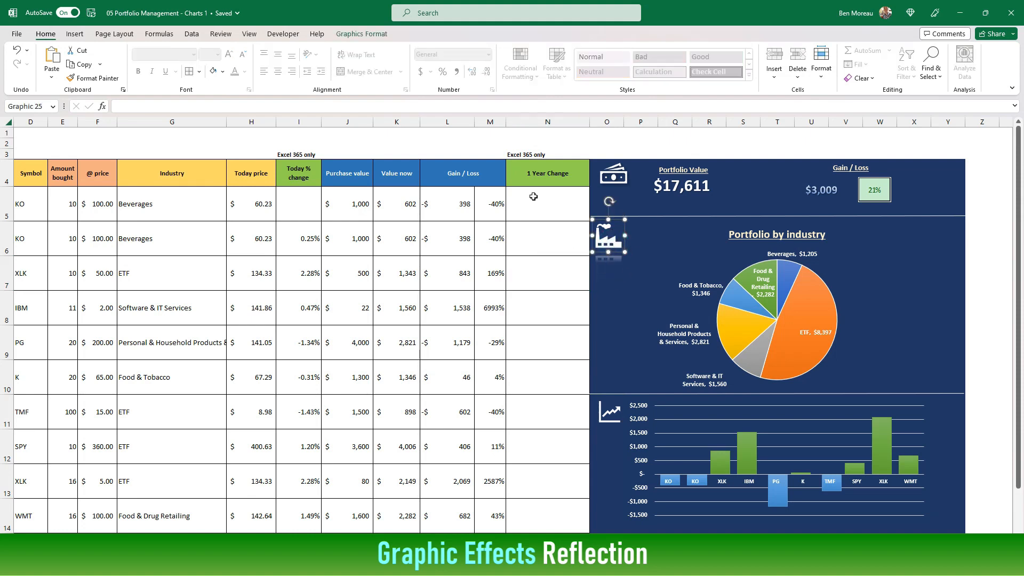
click(374, 34)
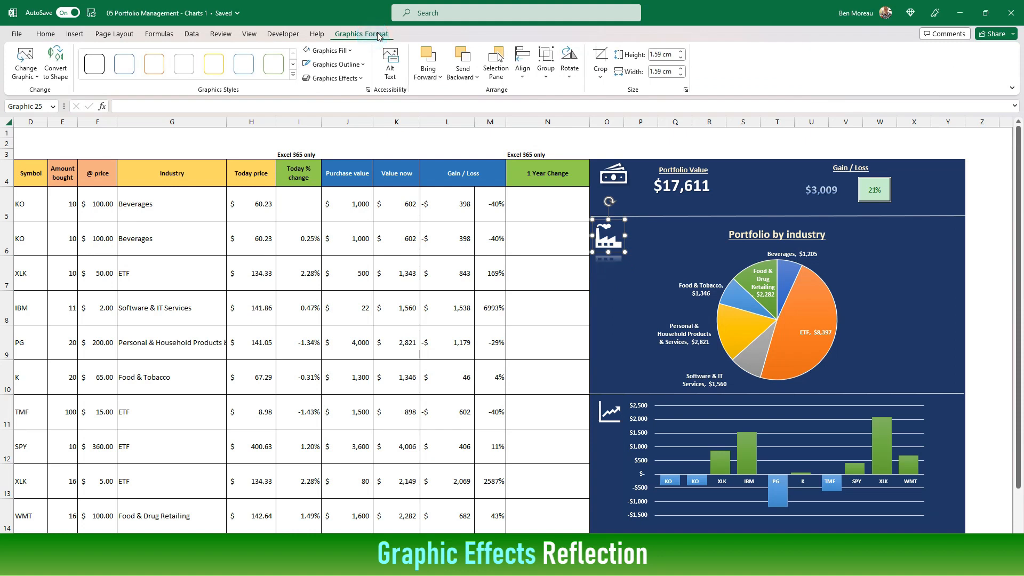
click(600, 58)
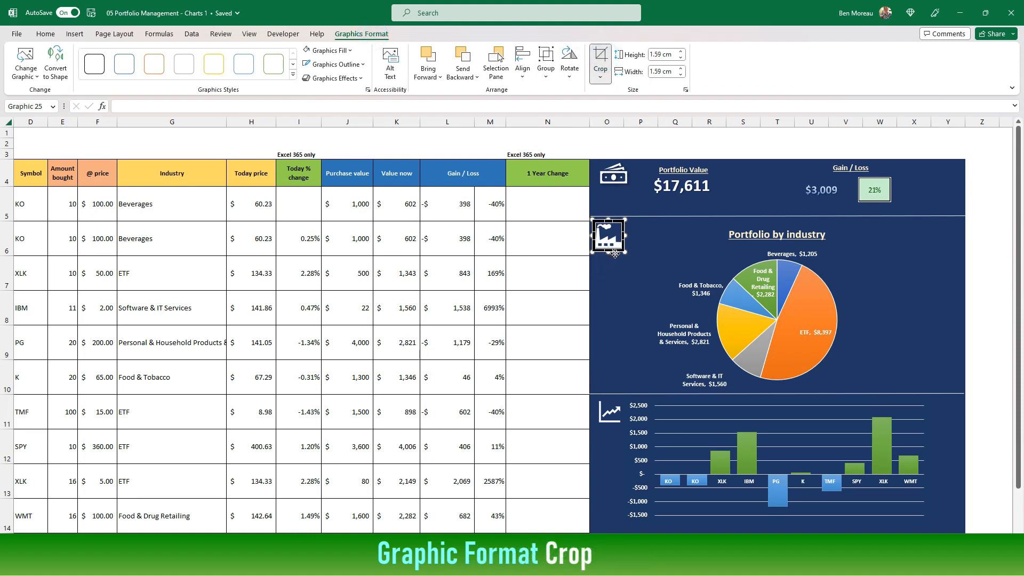
drag(607, 252, 607, 244)
click(600, 57)
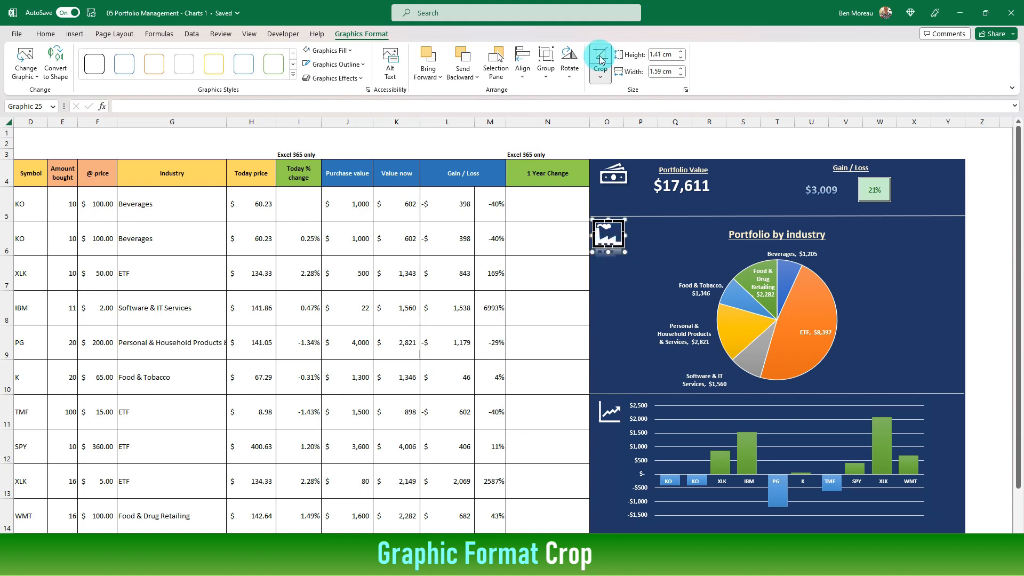
click(642, 257)
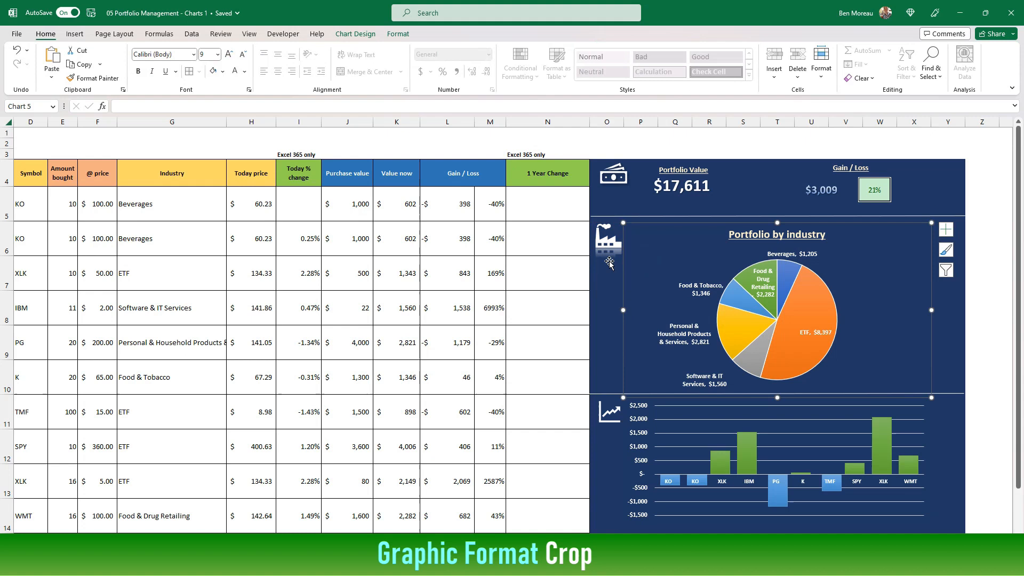
click(548, 288)
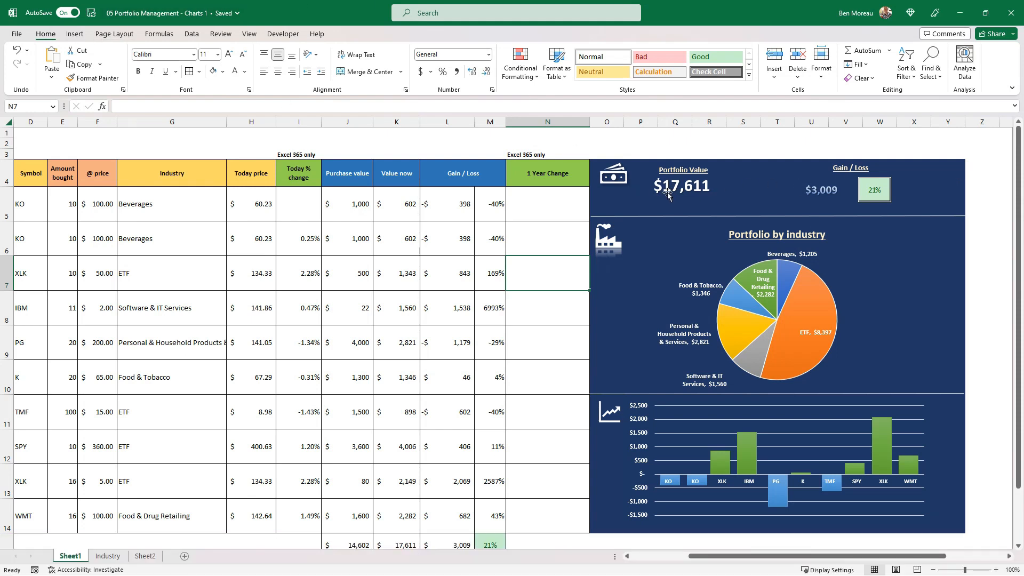
Reposition the Portfolio Value total slightly lower so it sits centred beneath its heading.
click(685, 190)
drag(687, 190, 698, 196)
click(920, 136)
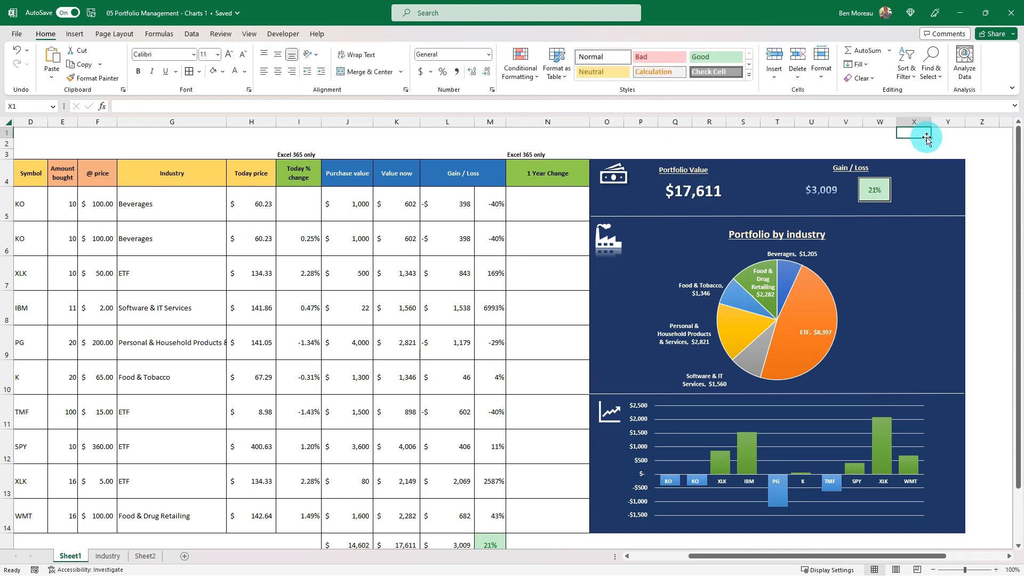
click(684, 191)
drag(706, 195, 697, 193)
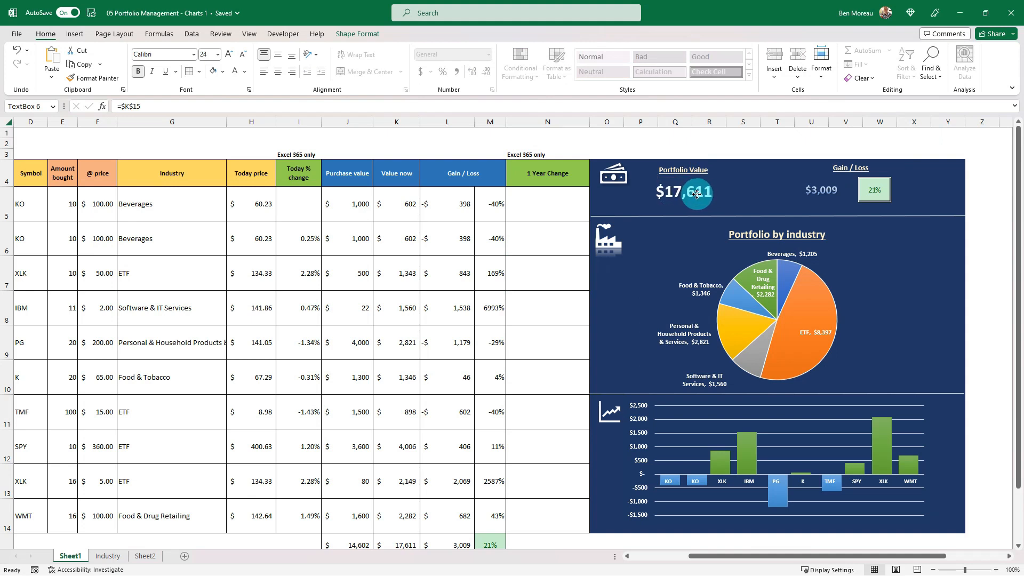
click(735, 144)
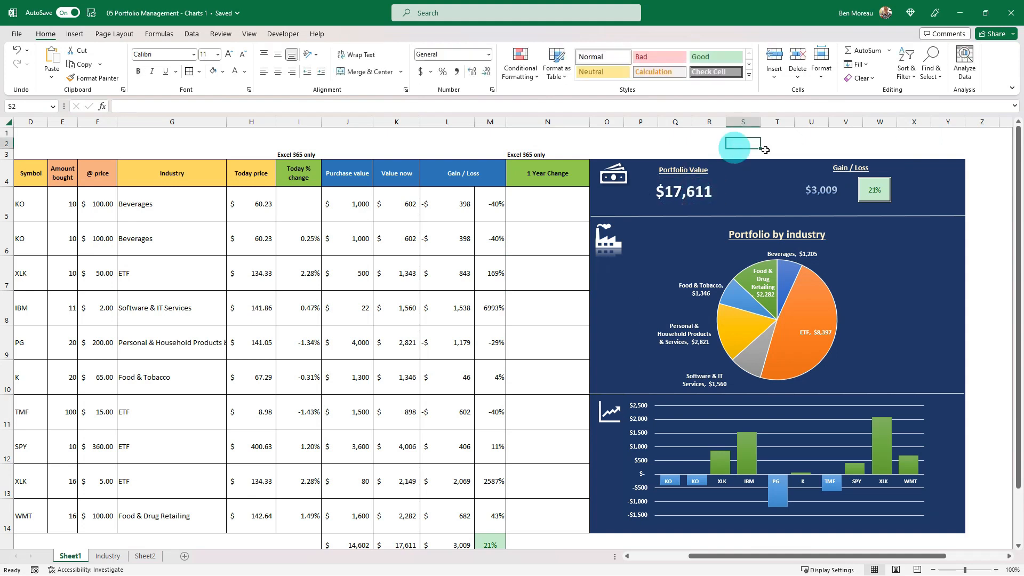
Move the Gain / Loss amount closer to its percentage picture and set its text gradient's first stop to theme blue at 40% brightness.
click(830, 195)
drag(822, 195, 826, 192)
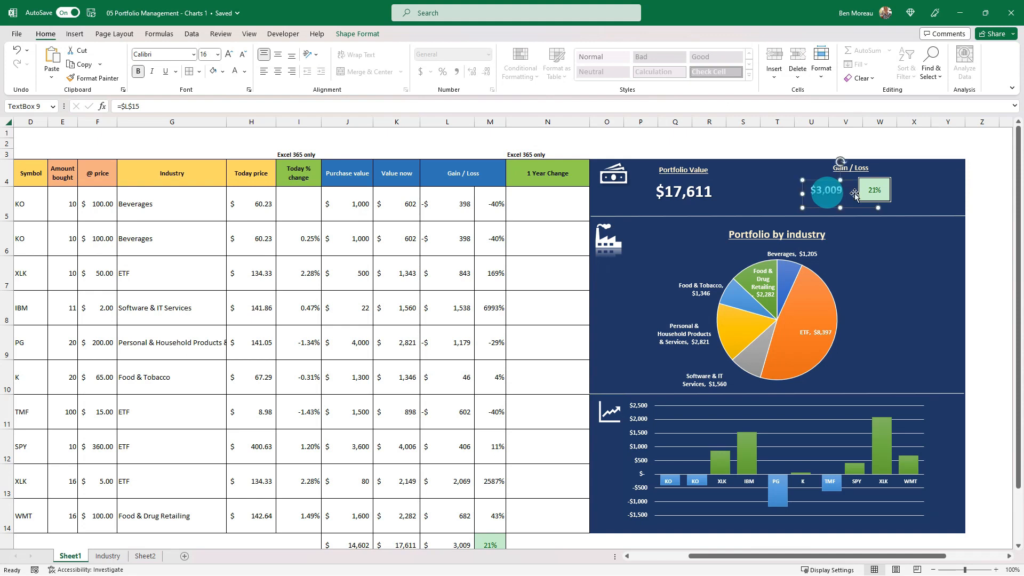
right_click(826, 192)
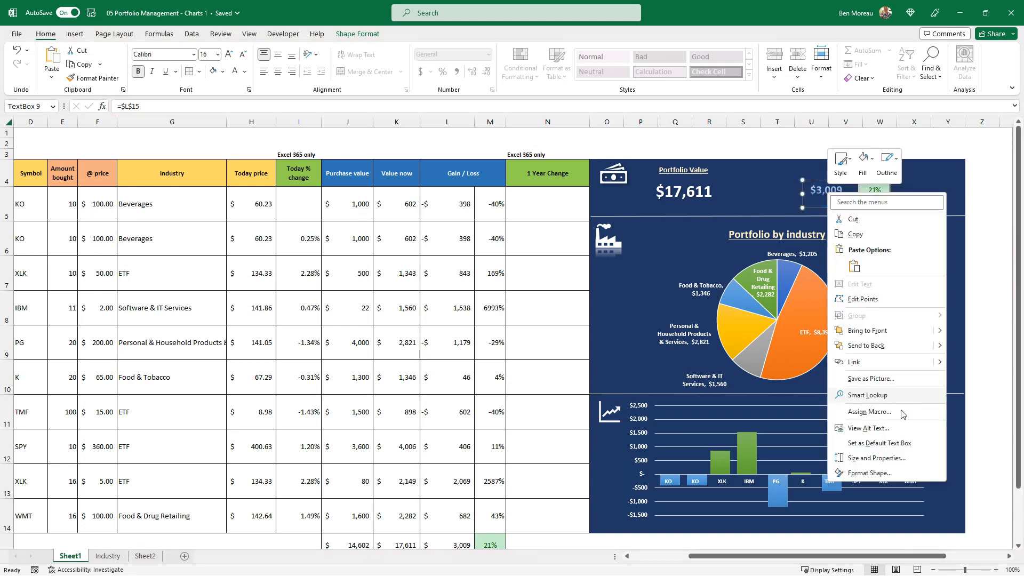
click(895, 471)
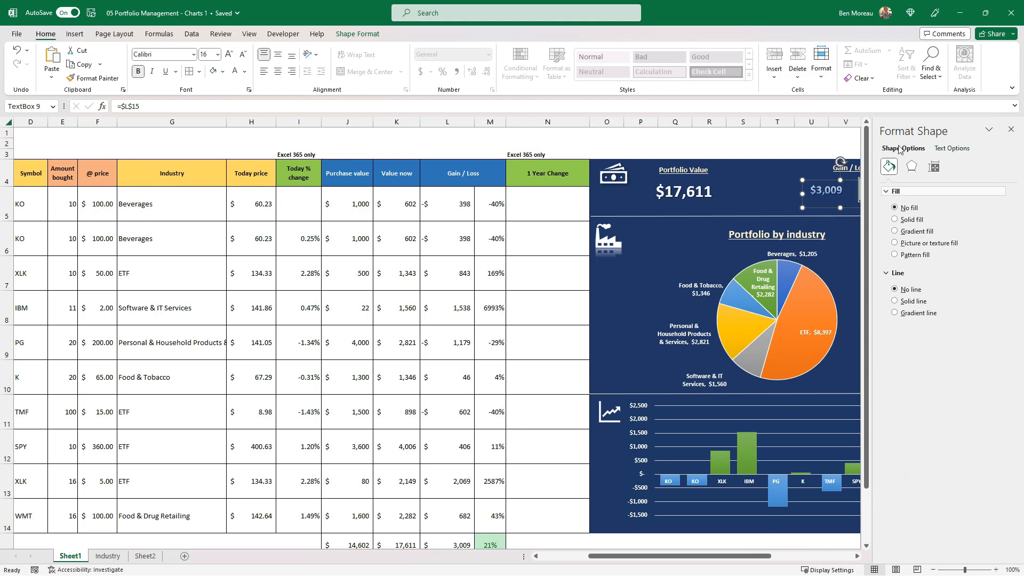
click(943, 150)
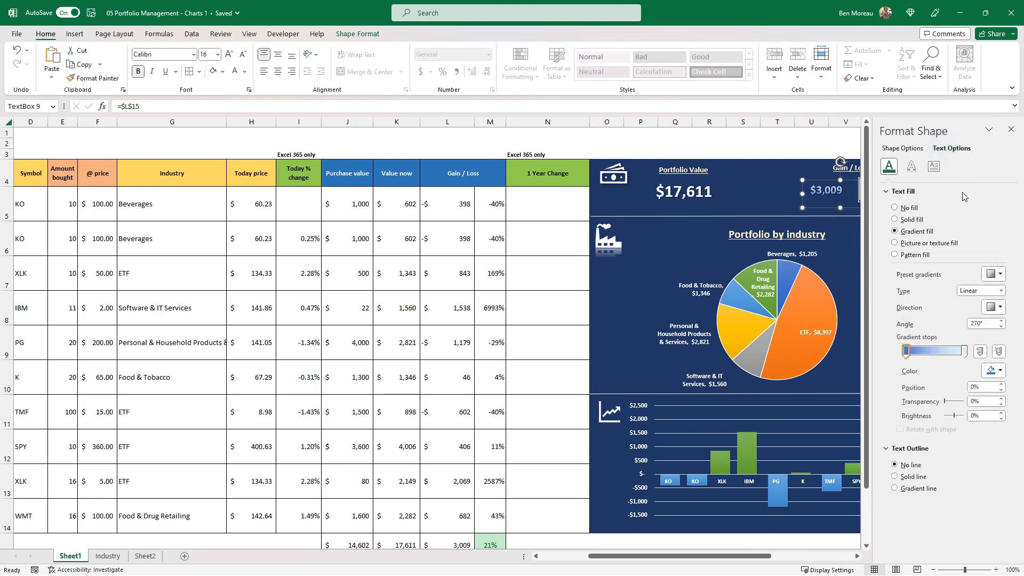
click(1000, 371)
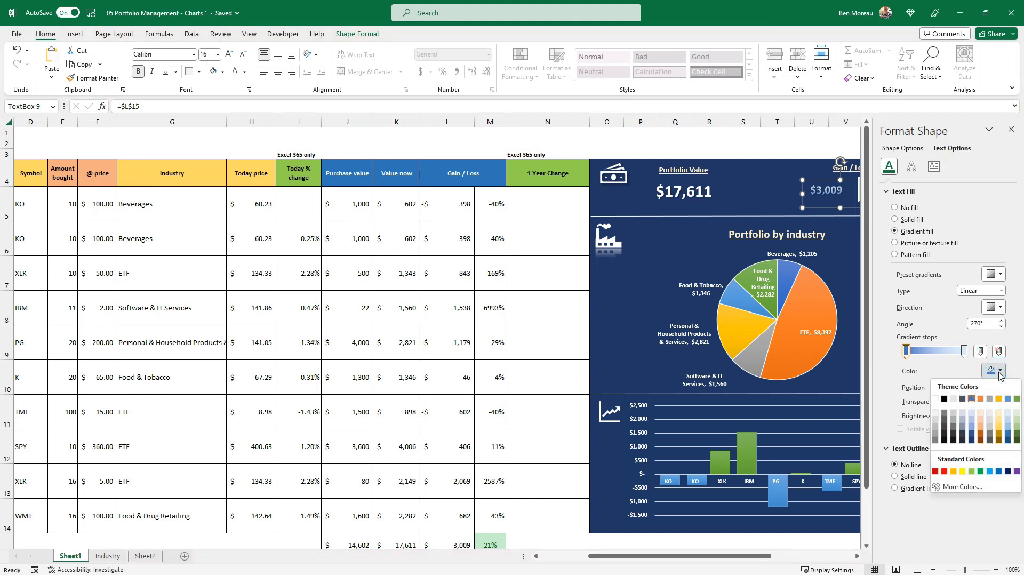
click(971, 431)
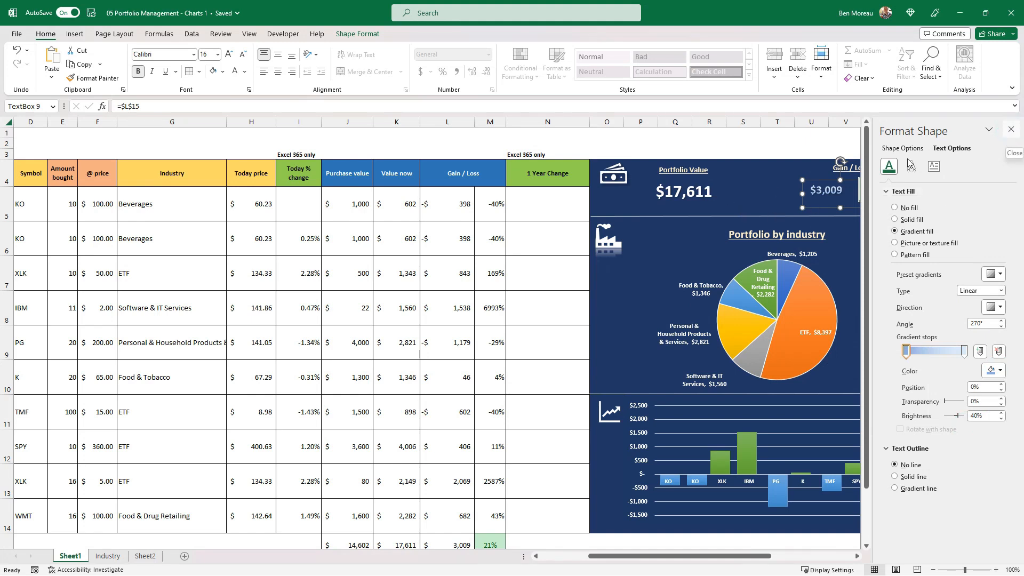
click(1012, 133)
click(737, 146)
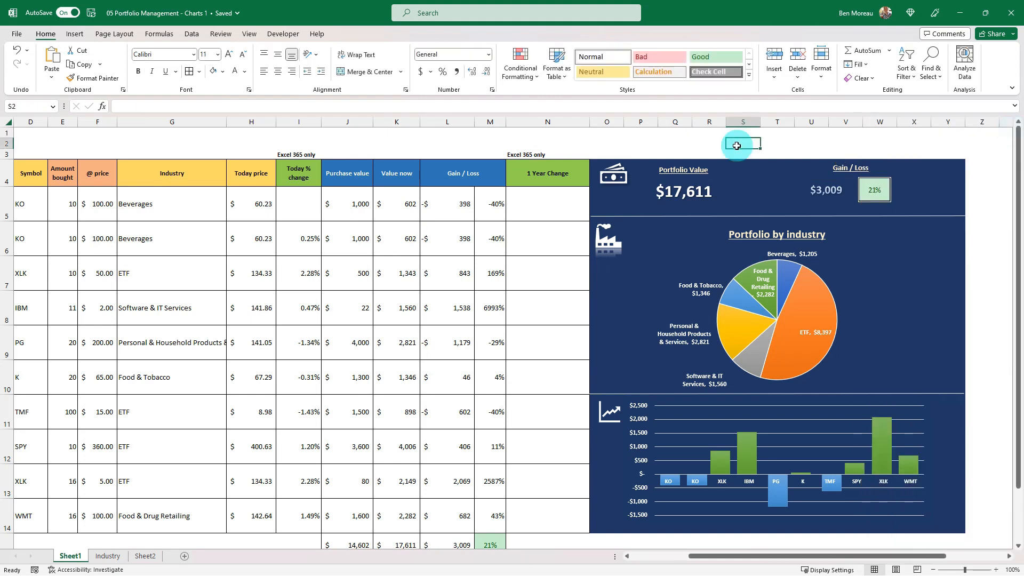
click(479, 288)
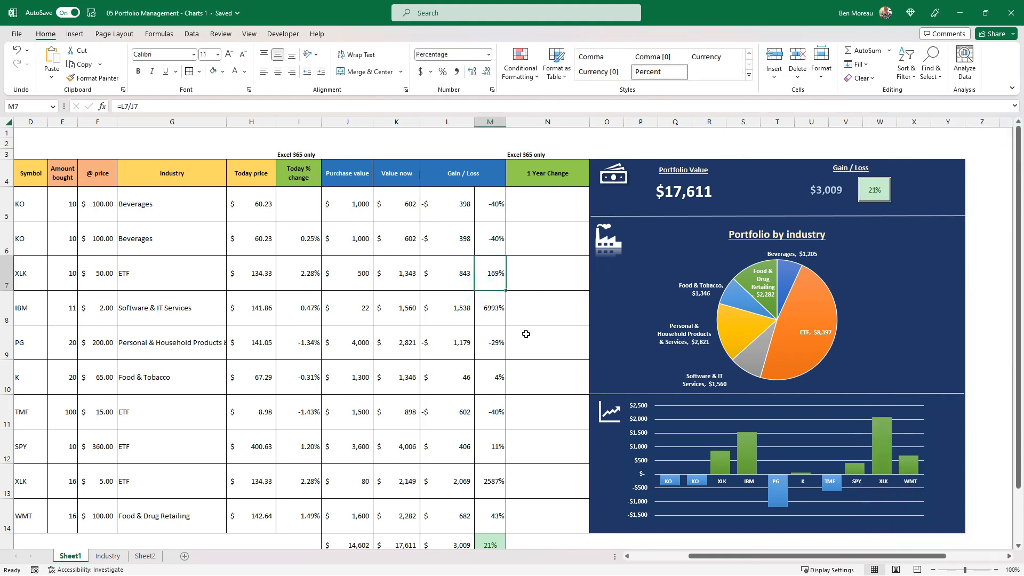
key(Left)
key(Left)
key(Left)
key(Left)
key(Left)
key(Left)
key(Left)
key(Left)
key(Left)
key(Left)
key(Left)
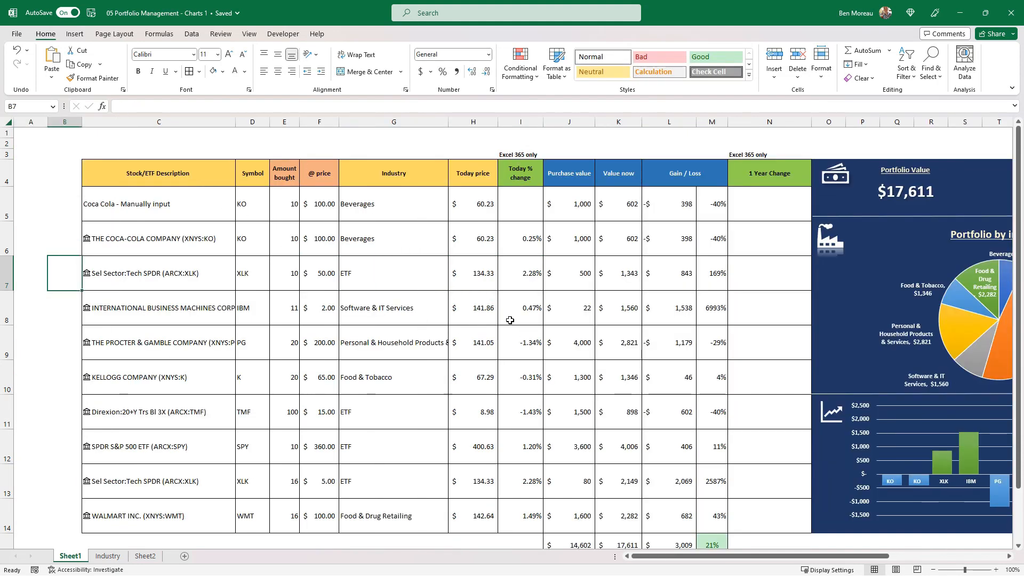
click(481, 315)
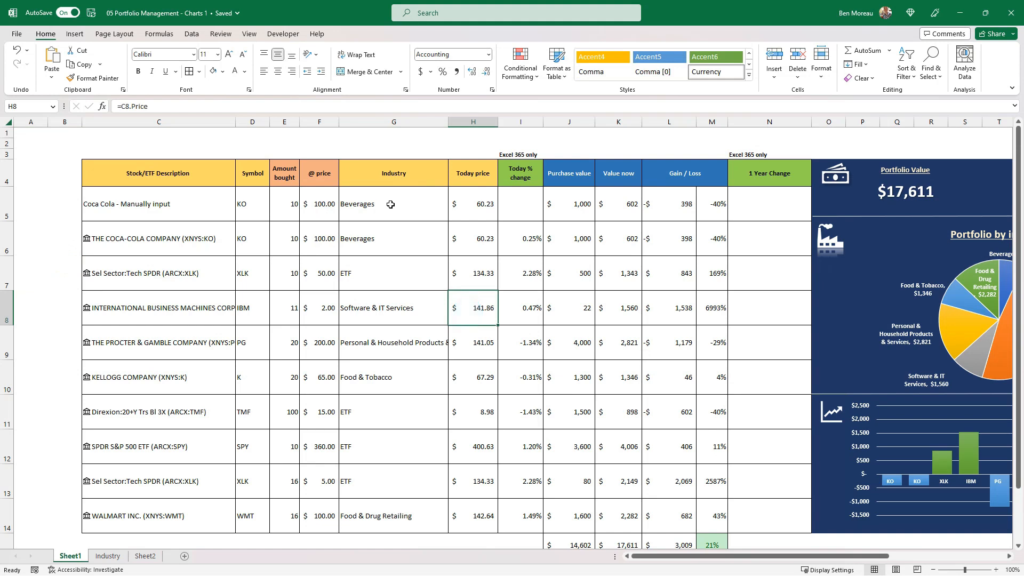
click(228, 307)
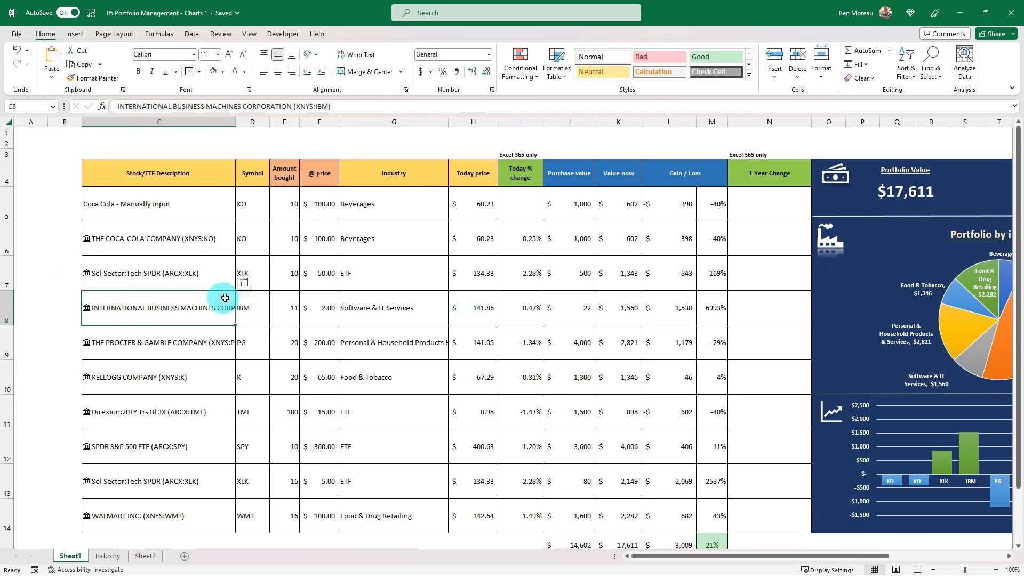
key(alt+Tab)
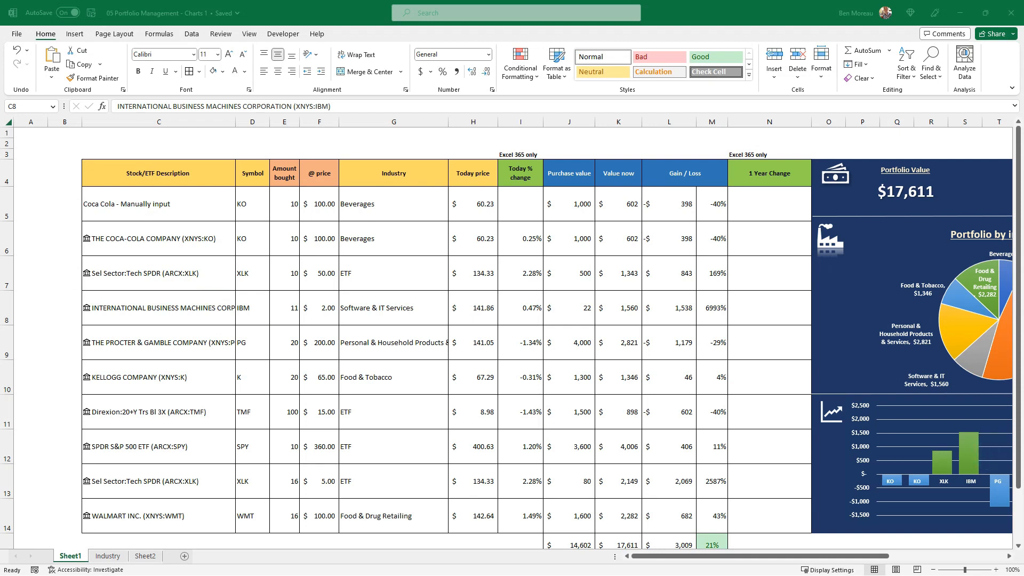
click(375, 214)
Fill the stock descriptions in C5:C14 with the darkest shade of theme blue and make their text white.
drag(184, 201, 171, 511)
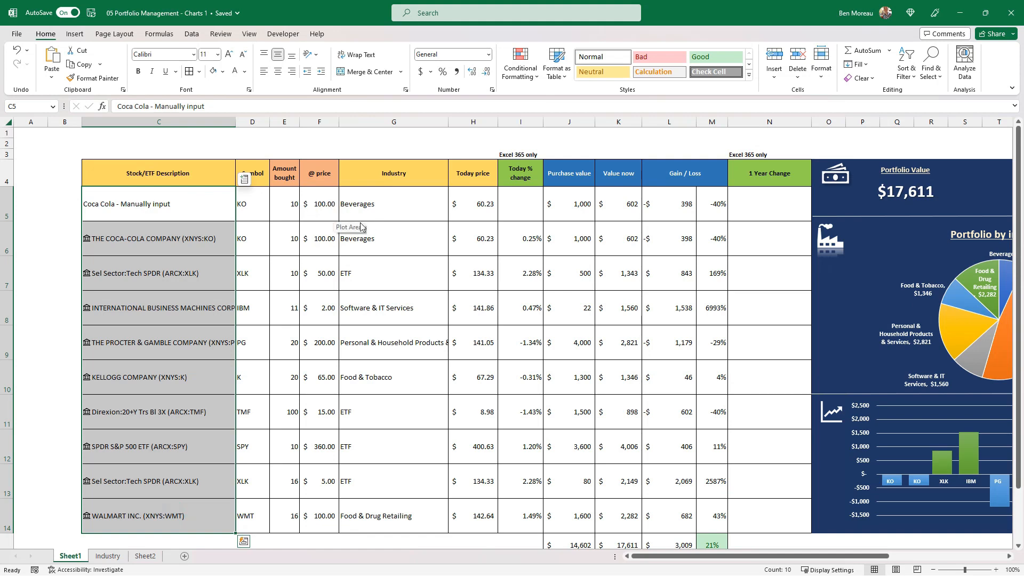
click(223, 71)
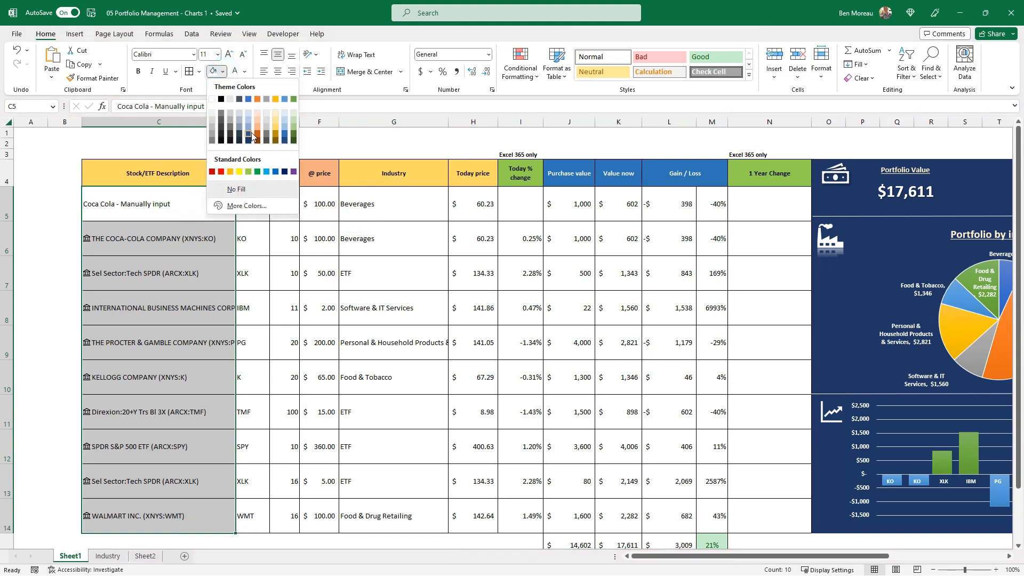
click(248, 141)
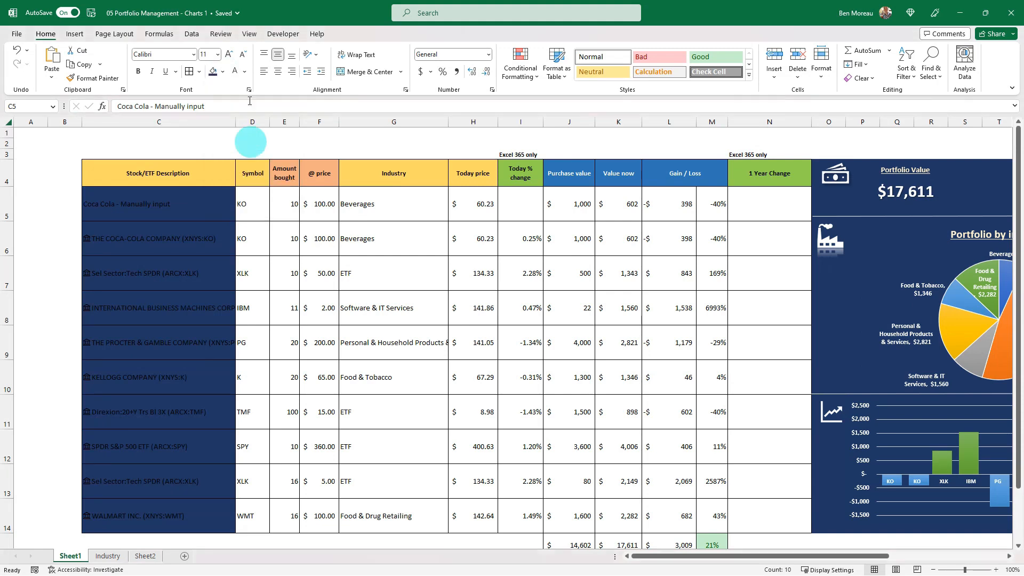
click(235, 72)
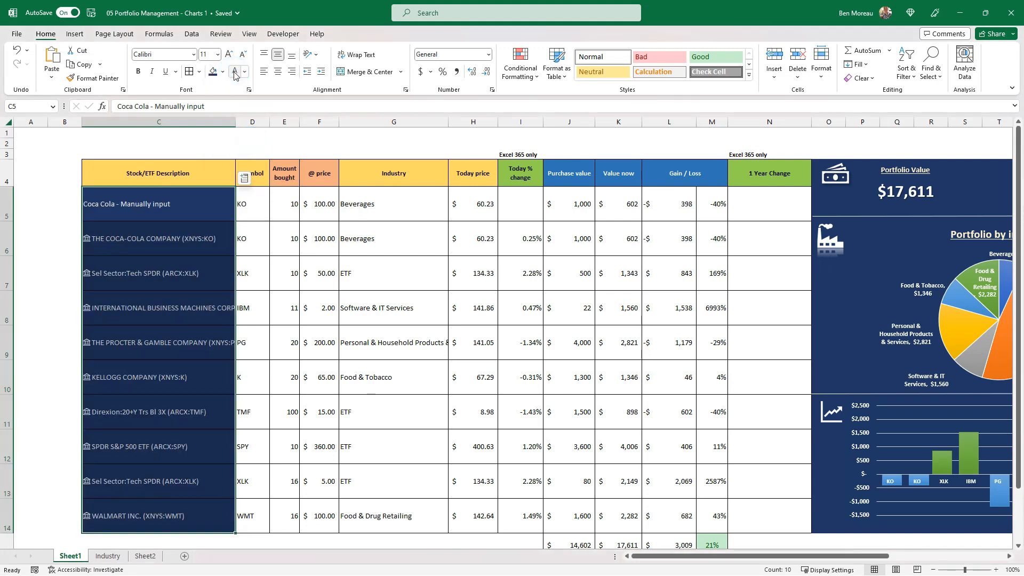
Reduce the font size of the table body C5:N14 to 9 and make it bold.
drag(179, 208, 777, 504)
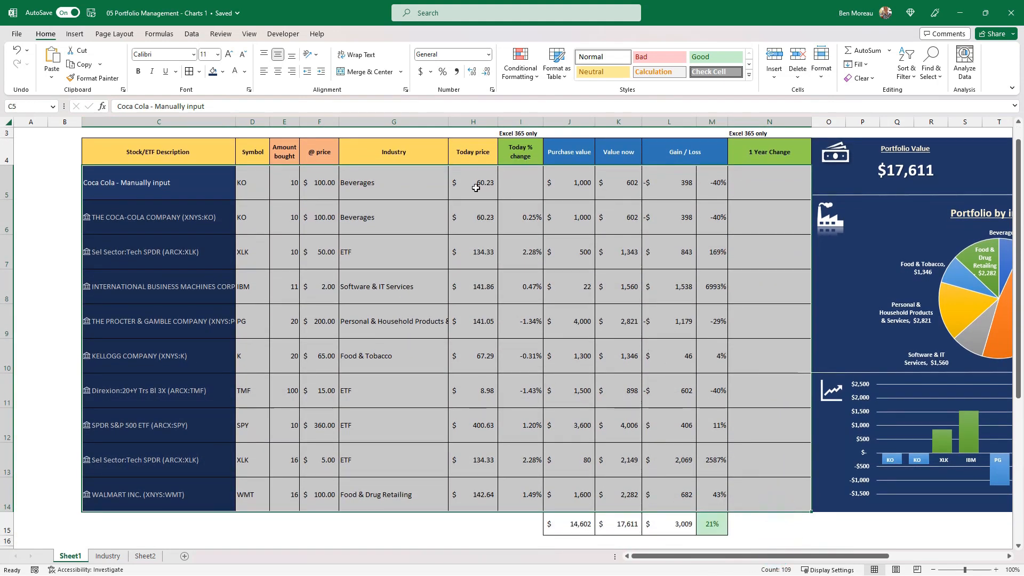
click(244, 54)
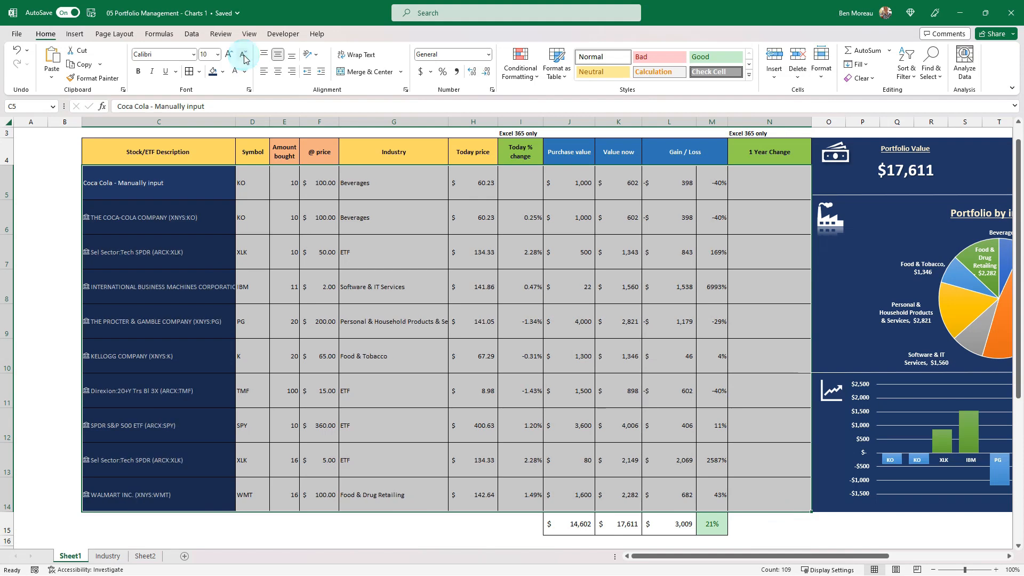
click(243, 56)
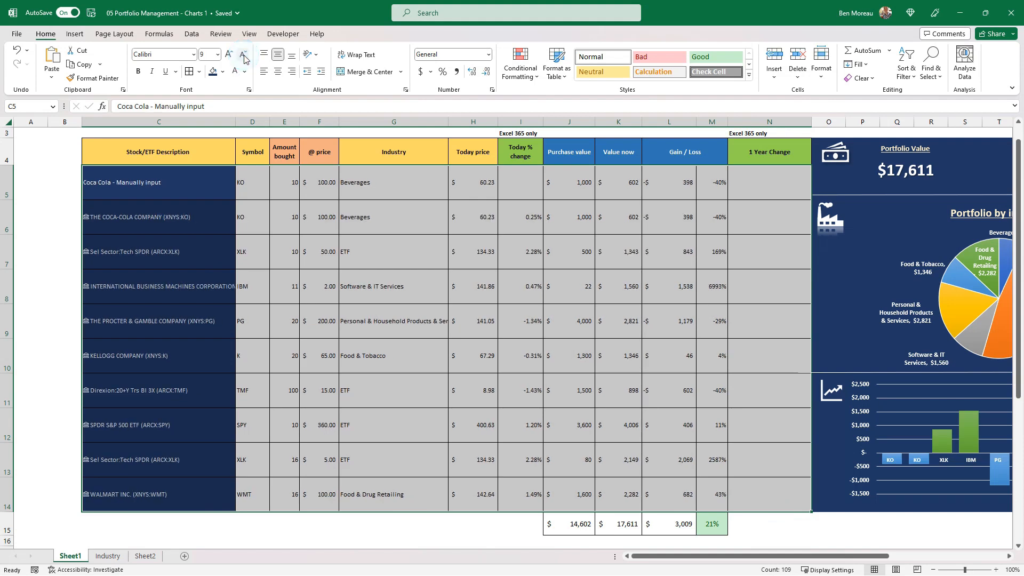
key(ctrl+b)
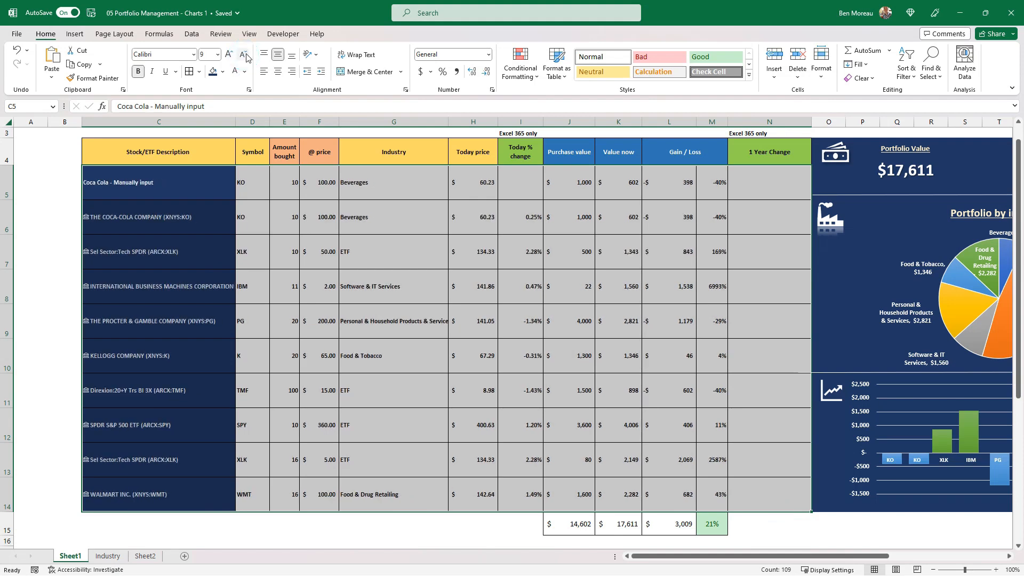
click(230, 278)
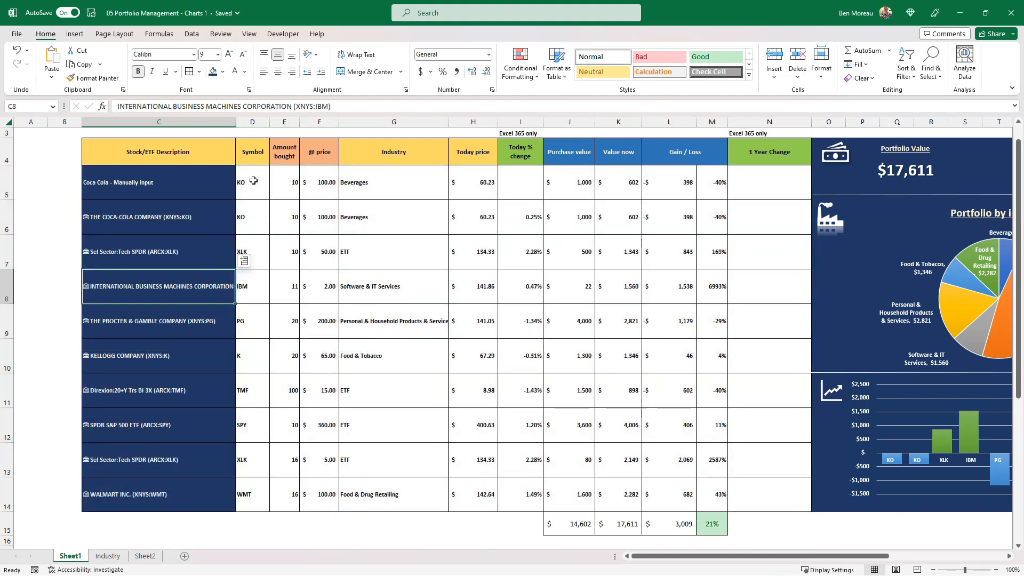
Fill the symbols in D5:D14 with Blue, Accent 1, centre them and make their text white.
drag(244, 183, 250, 499)
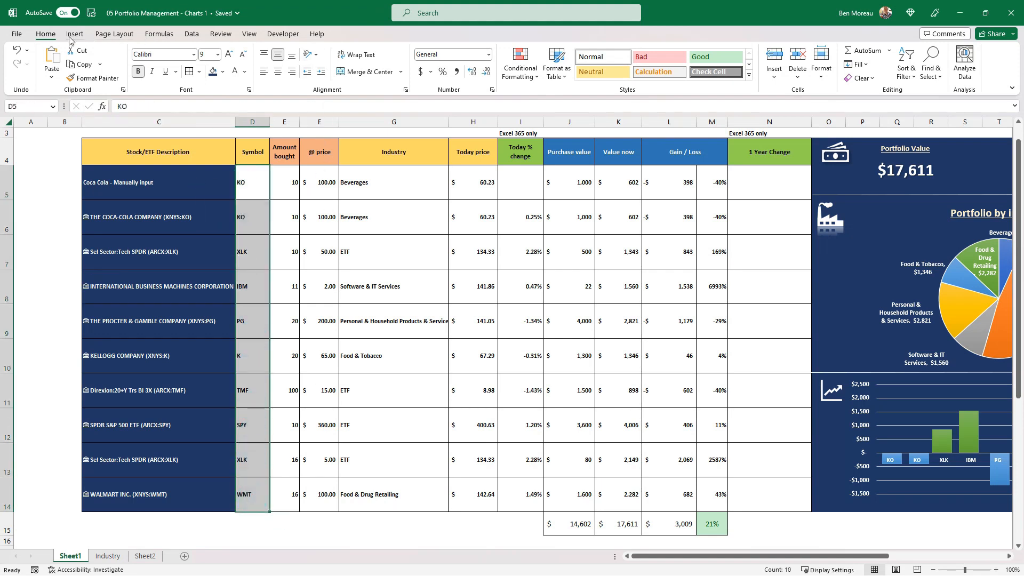
click(222, 73)
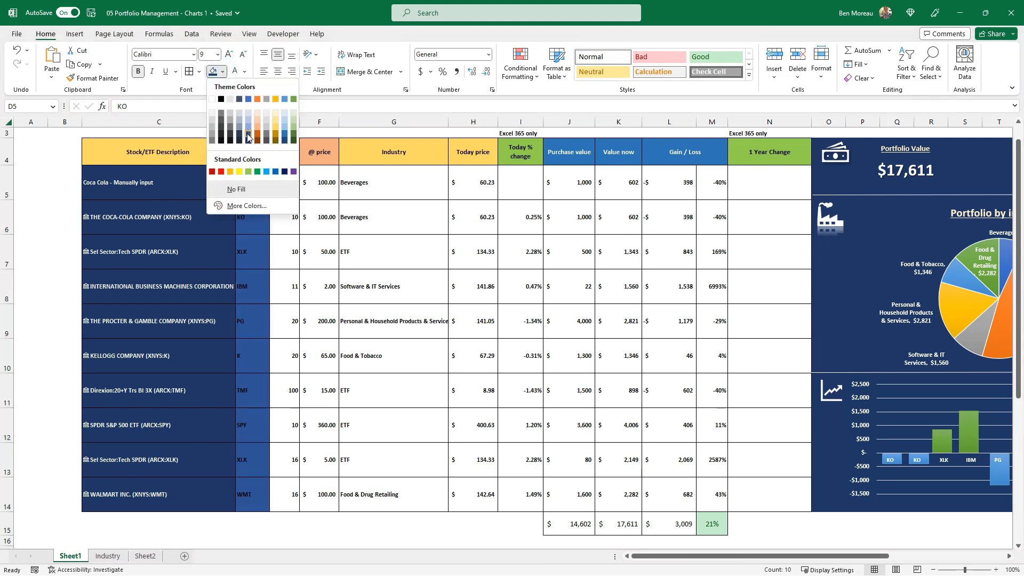
click(249, 98)
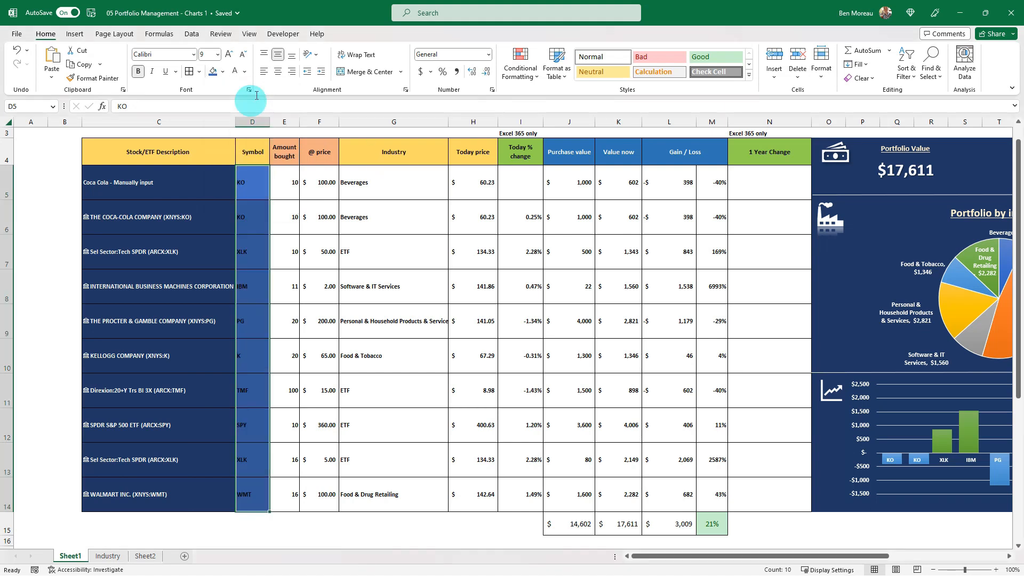
click(278, 72)
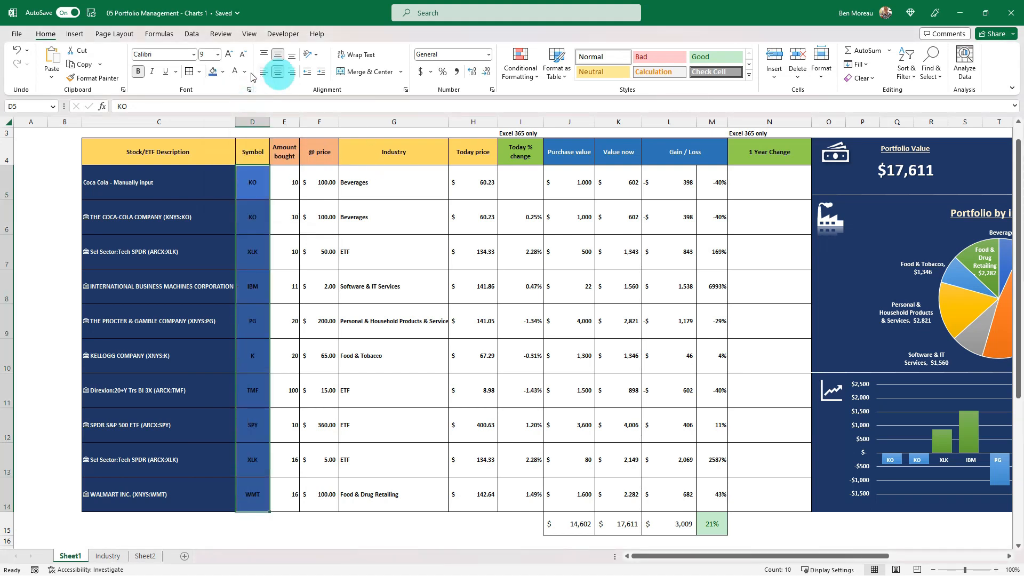
click(285, 184)
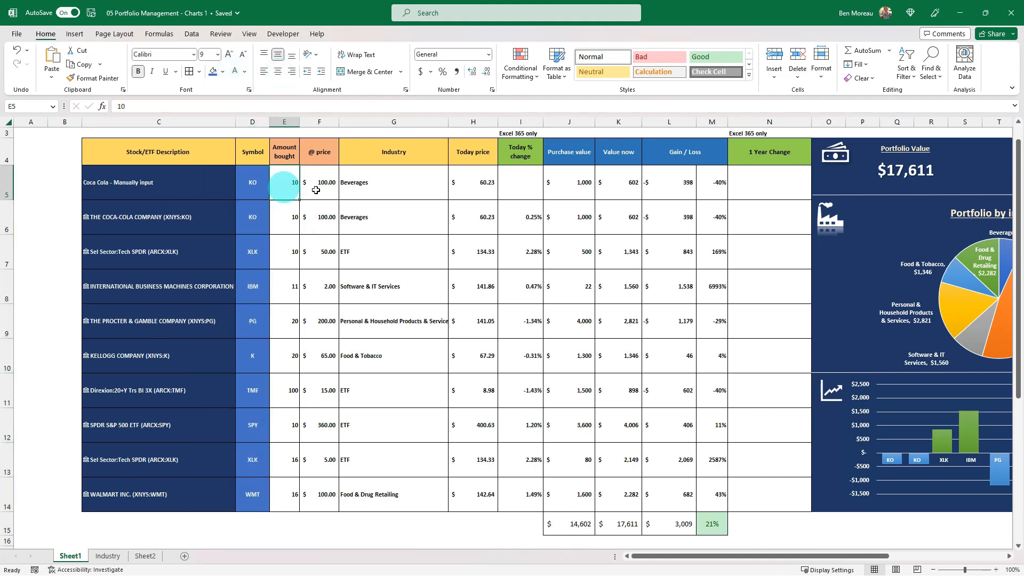
Fill E5:H14 and J5:L14 with the darkest shade of theme blue and make their text white.
drag(286, 182, 472, 493)
drag(581, 182, 694, 494)
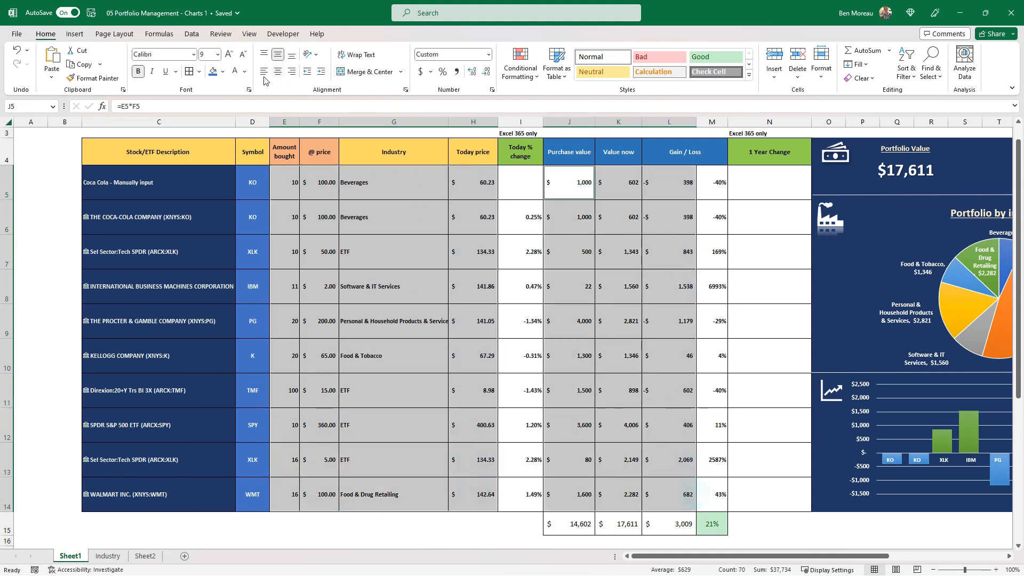
click(213, 72)
click(235, 74)
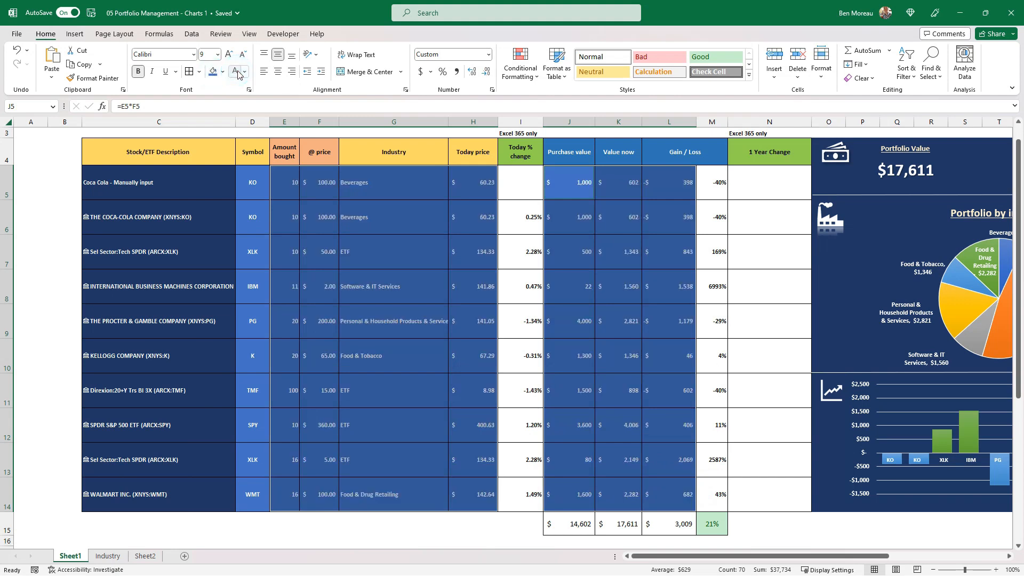
click(223, 71)
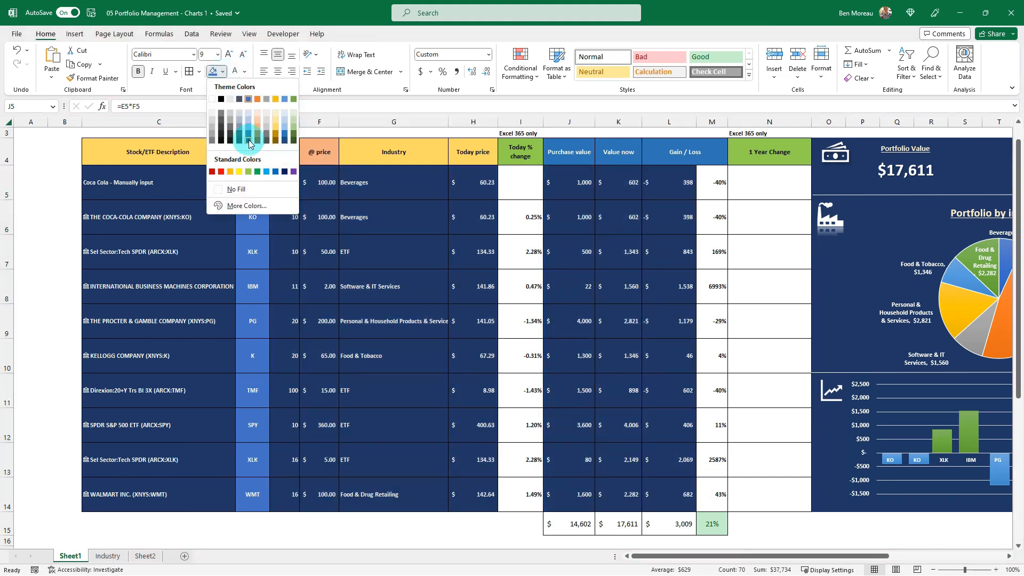
click(249, 141)
click(288, 187)
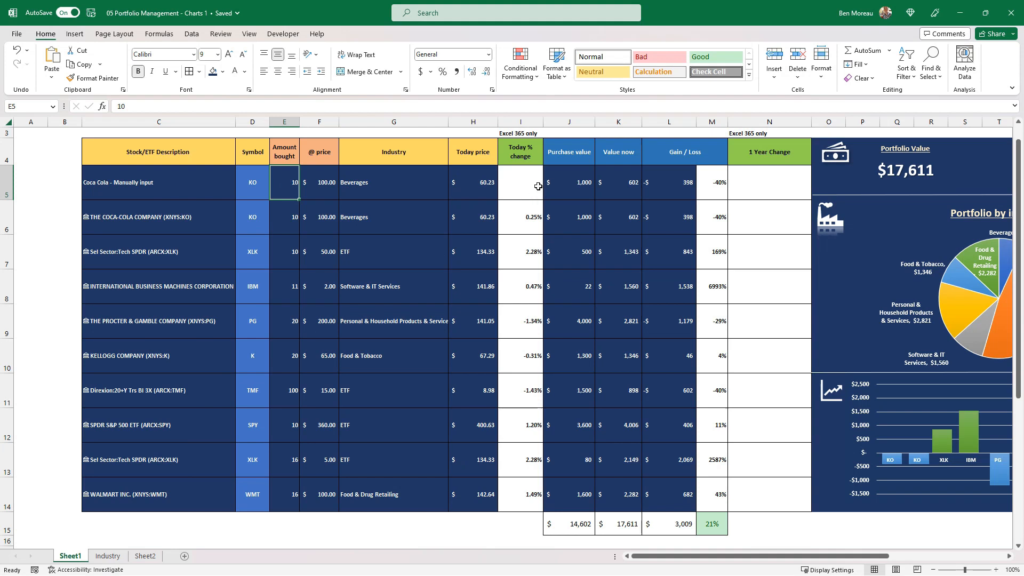
Copy the conditional formatting of total percentage M15 onto the Today % change cells I5:I14 and set their font size to 9.
drag(532, 182, 525, 494)
click(716, 524)
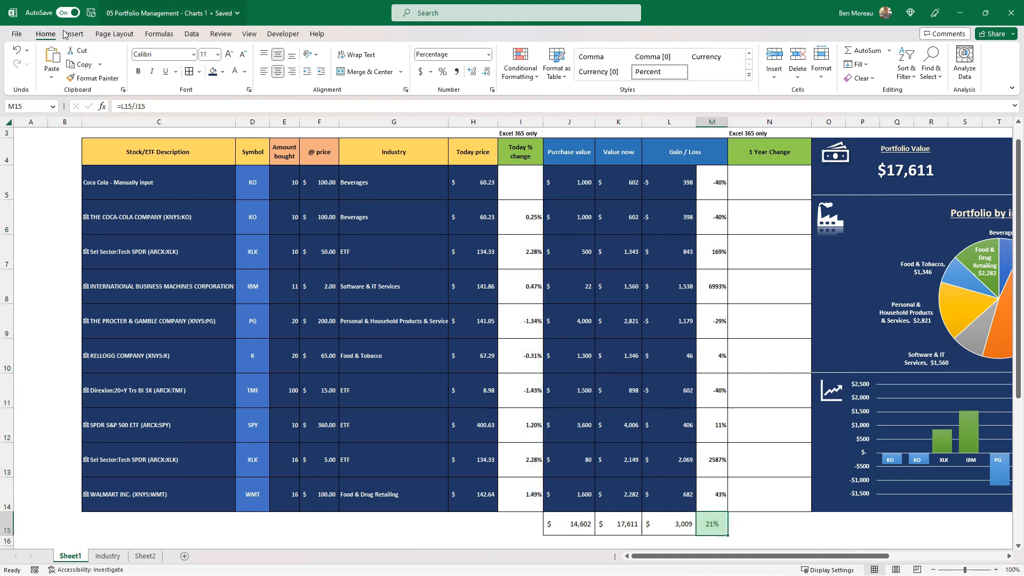
click(93, 78)
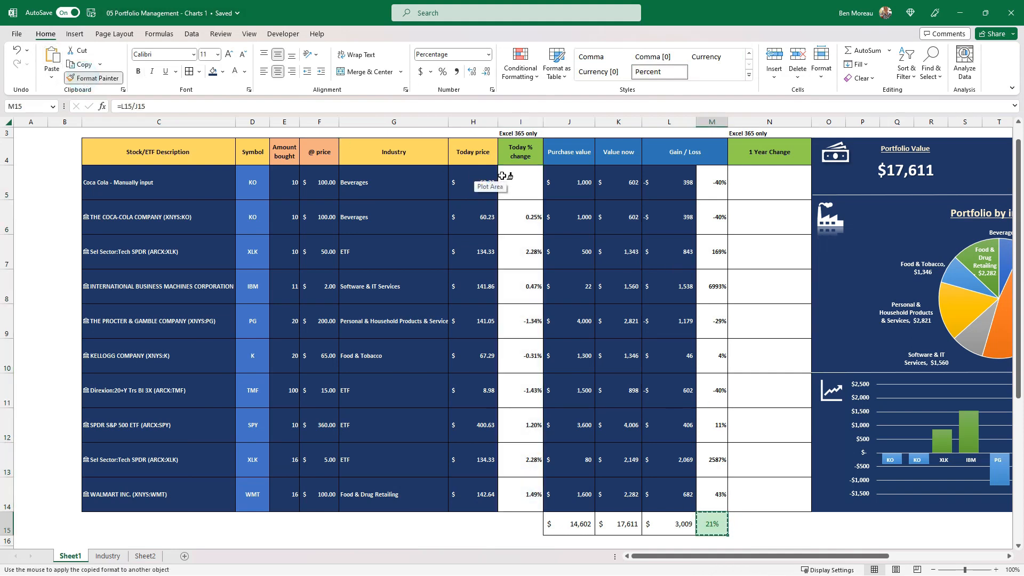
drag(518, 184, 523, 500)
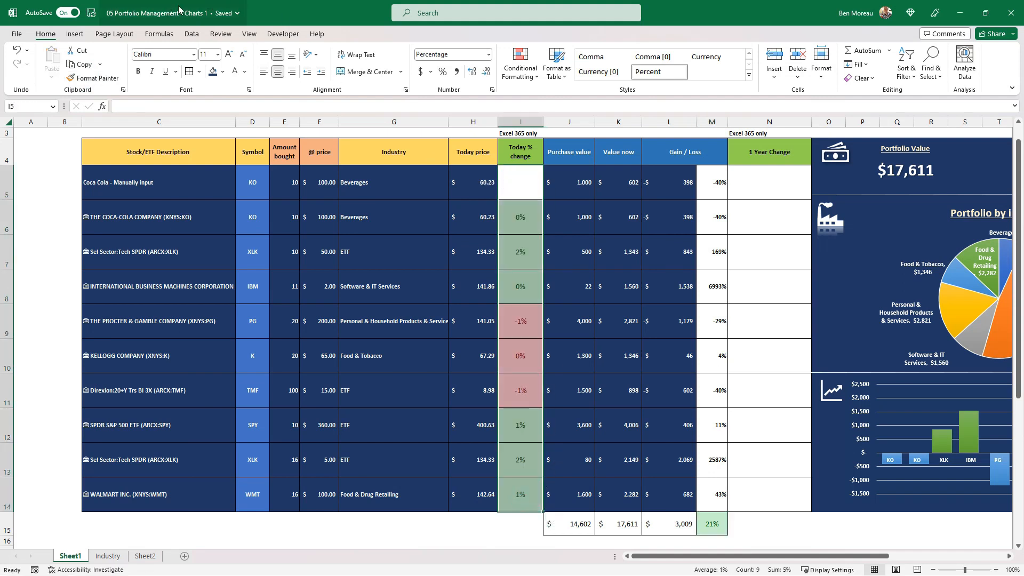
click(243, 55)
click(243, 54)
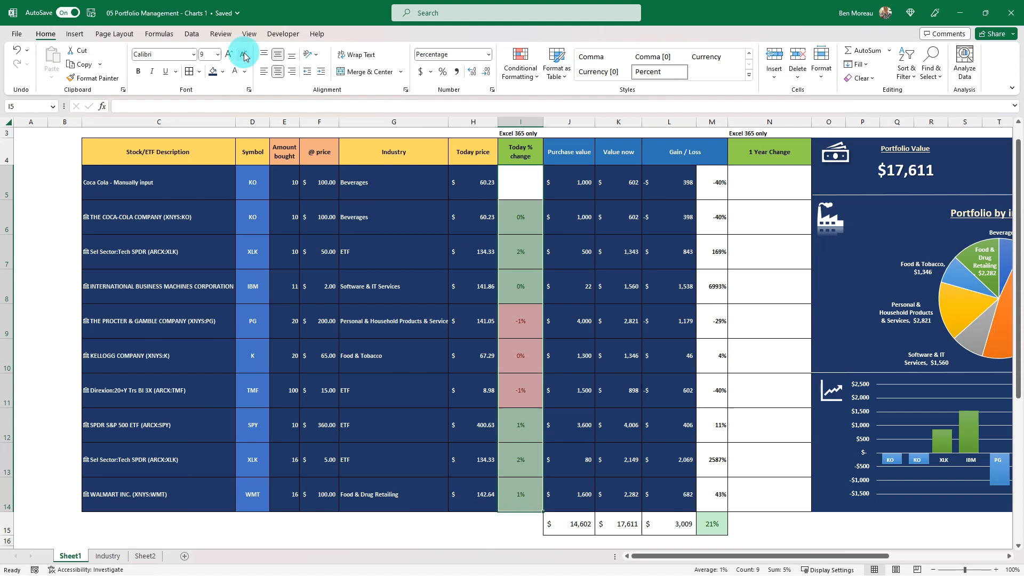
click(478, 254)
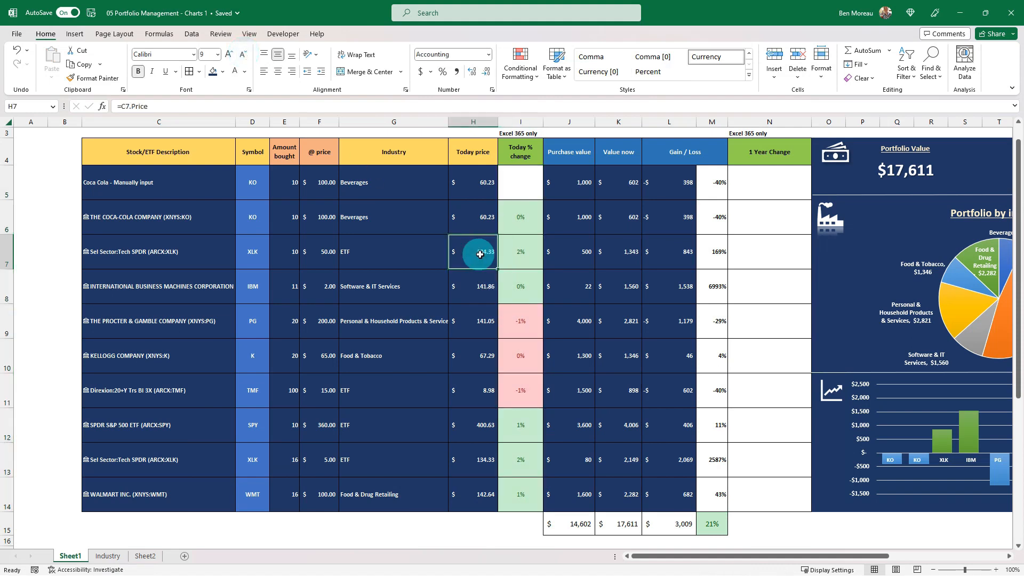
Copy the format of Today % change cell I6 onto the Gain / Loss percentages in M5:M14.
click(513, 255)
click(525, 219)
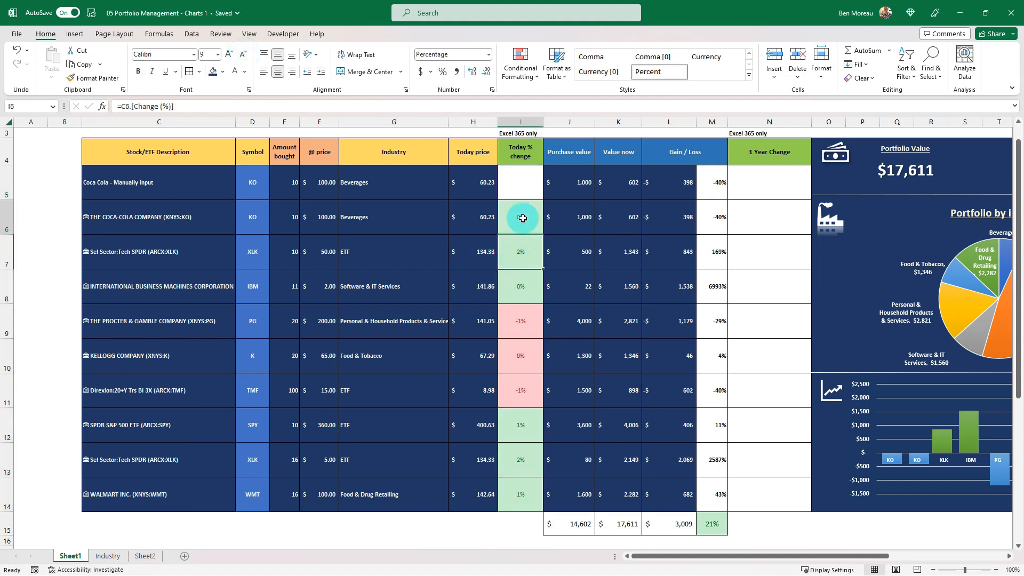
click(98, 78)
drag(713, 184, 722, 498)
click(655, 461)
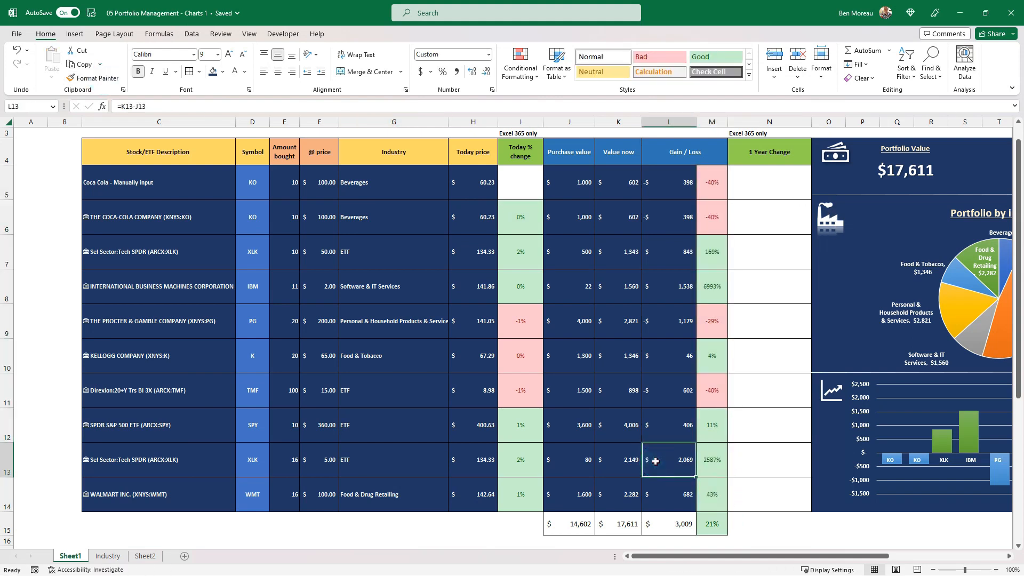
click(650, 425)
Apply white outline and inside borders to the whole holdings table C4:N14.
scroll(648, 358, up, 1)
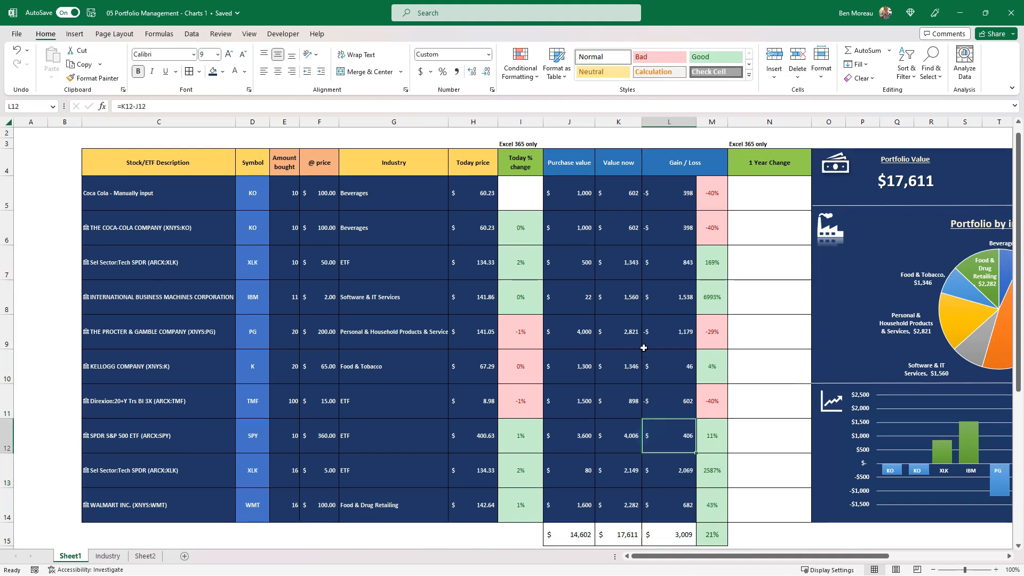
drag(762, 523, 126, 172)
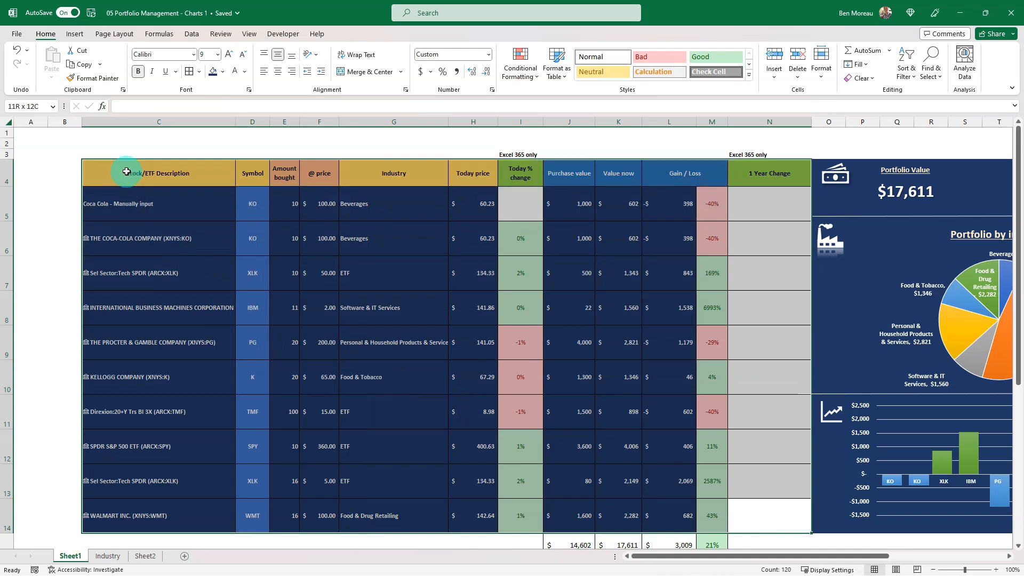
click(198, 72)
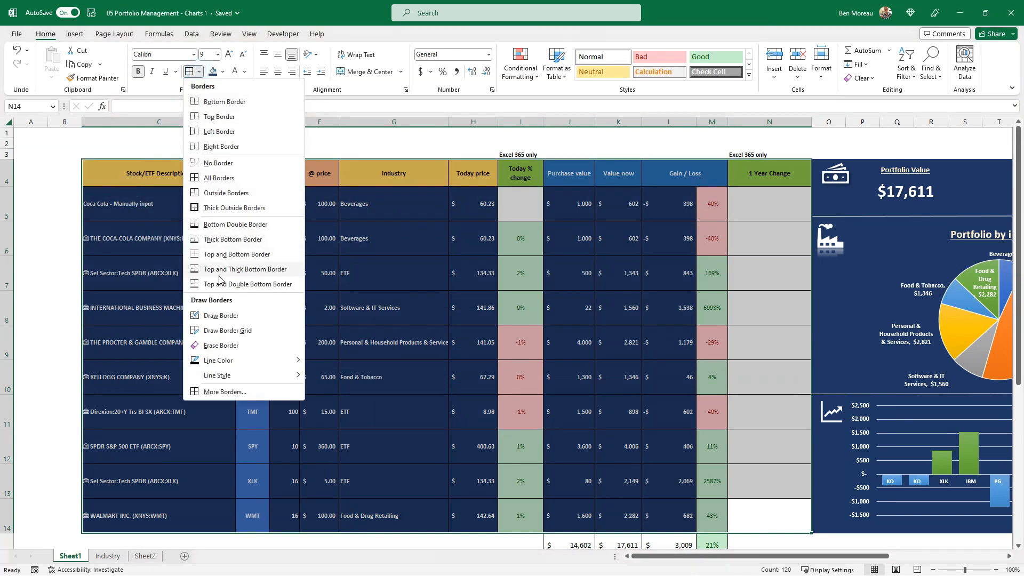
click(229, 392)
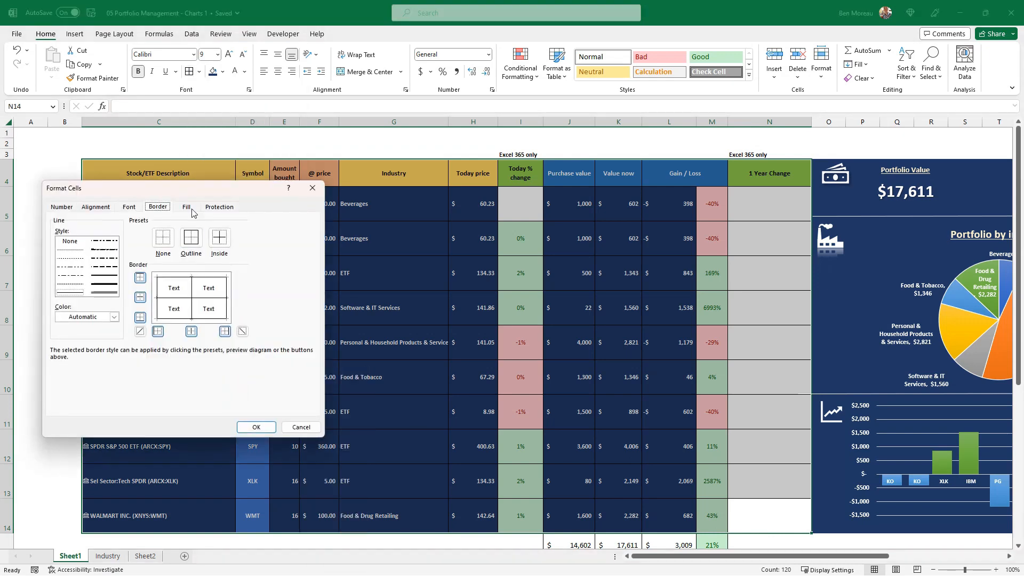
drag(196, 192, 571, 221)
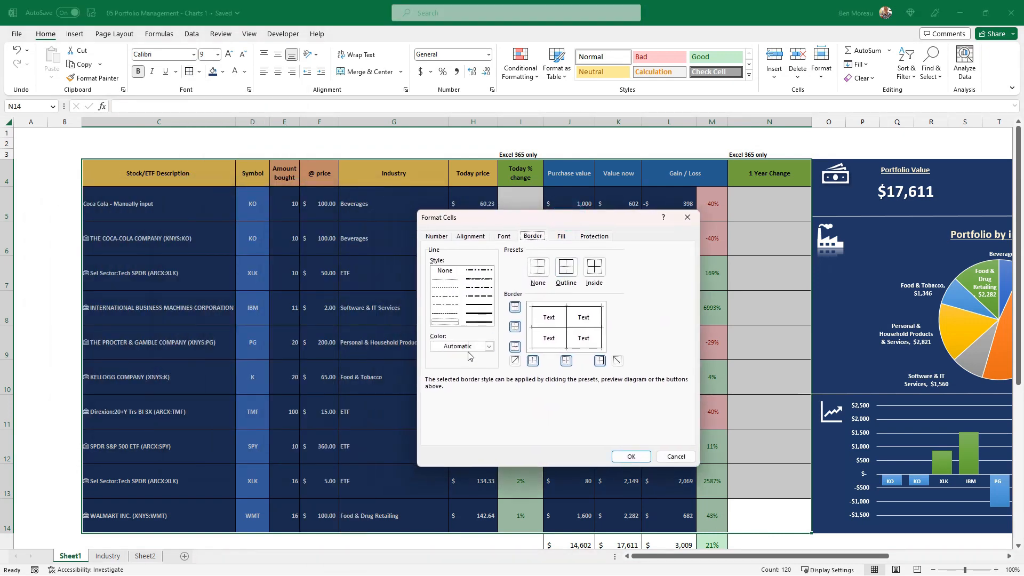
click(471, 349)
click(435, 389)
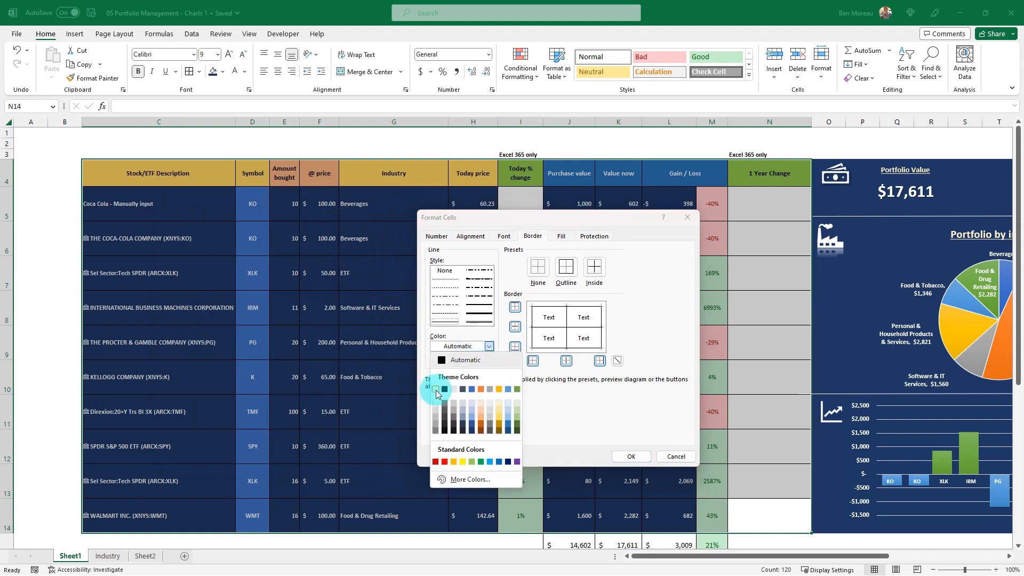
click(568, 270)
click(594, 268)
click(633, 455)
click(608, 363)
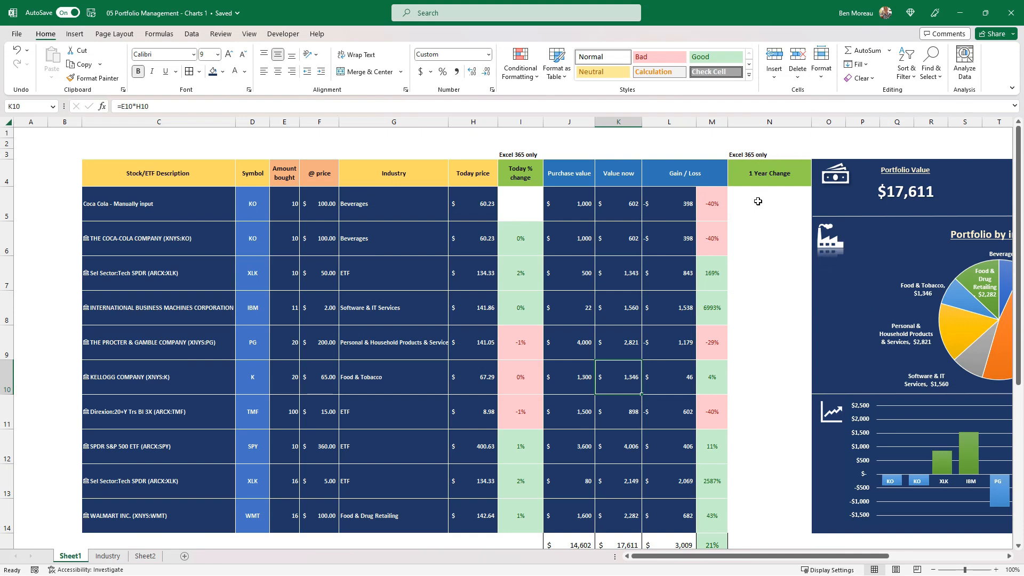
Hide the 1 Year Change column N.
click(779, 273)
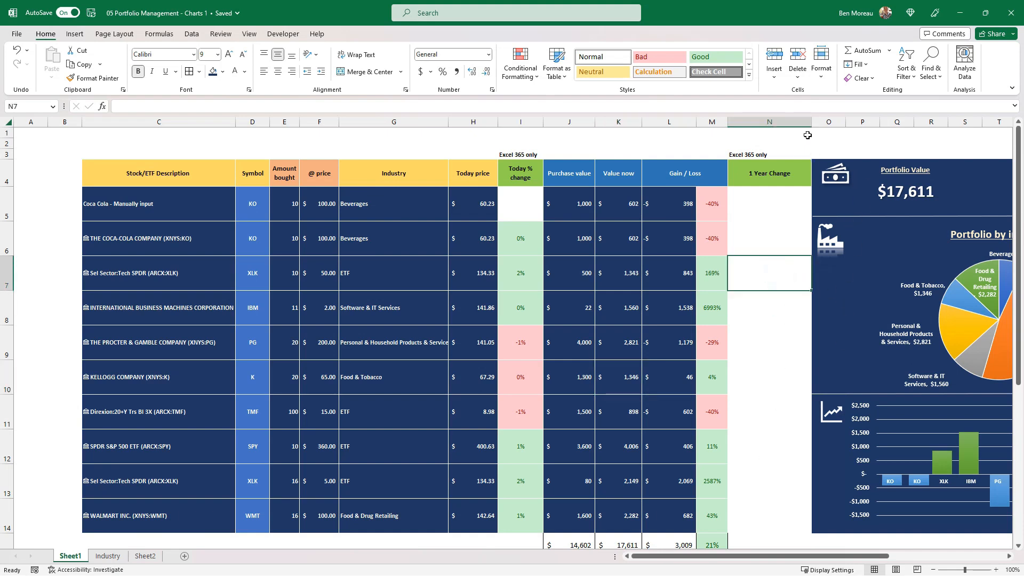
click(769, 122)
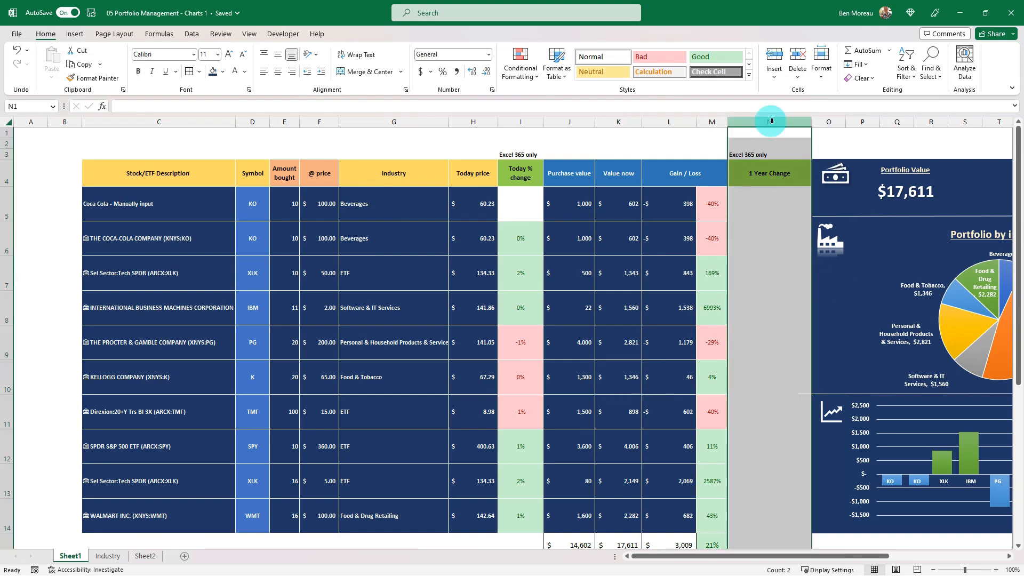
right_click(772, 124)
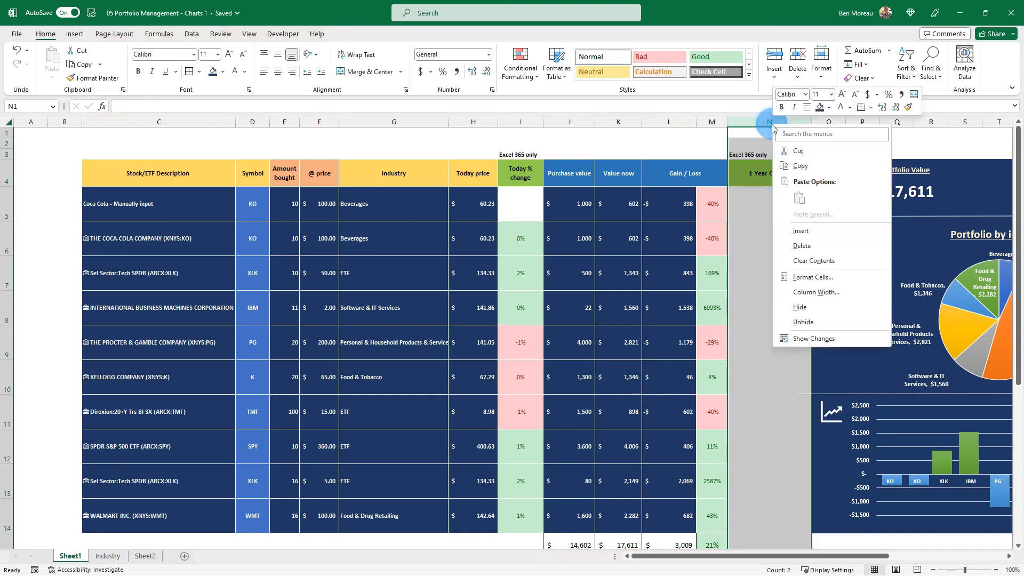
click(804, 307)
click(669, 225)
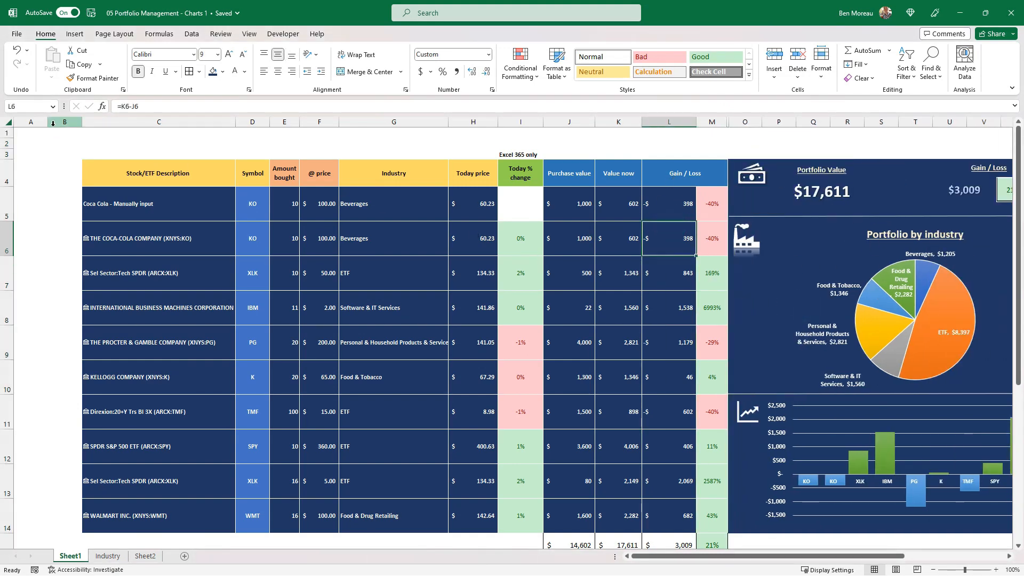
Narrow the empty columns A and B beside the holdings table.
drag(56, 122, 24, 123)
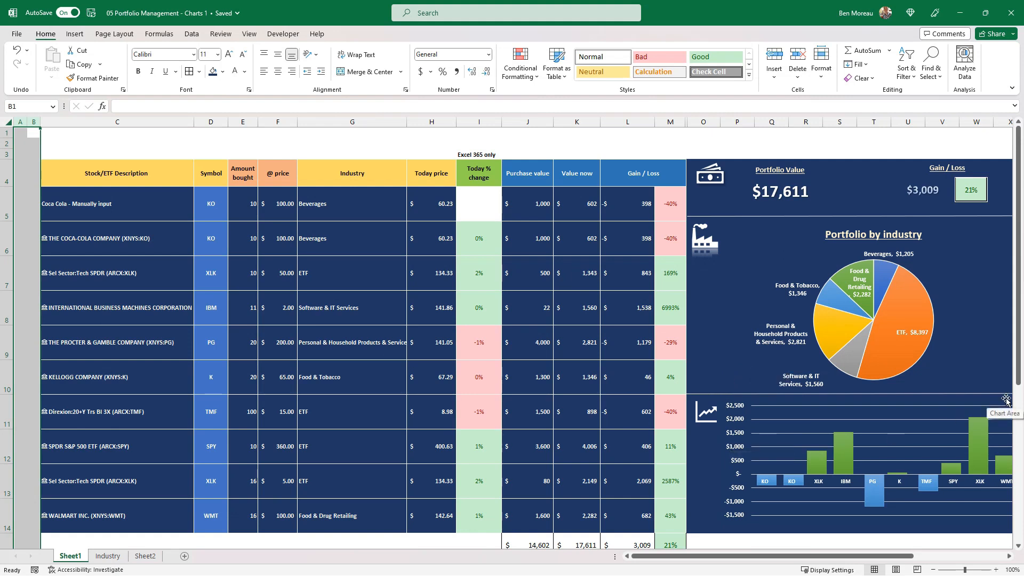
click(483, 205)
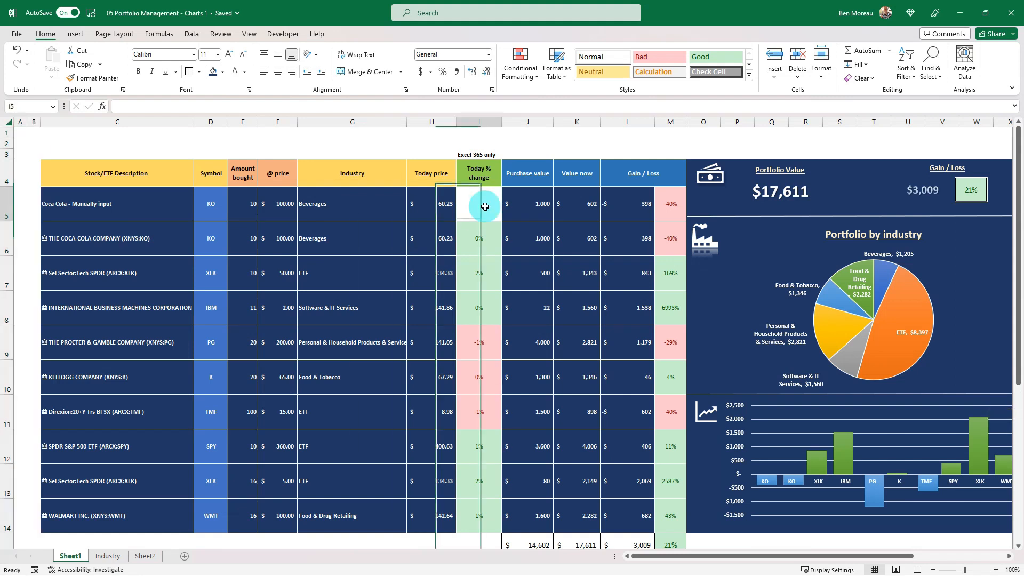
Hide the Today % change column I.
right_click(479, 126)
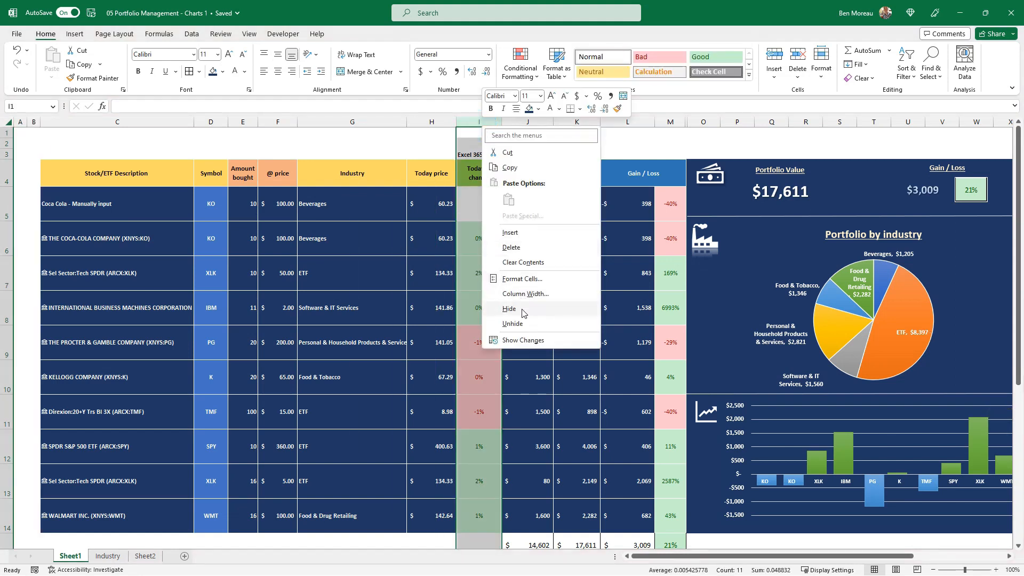
click(522, 312)
click(524, 308)
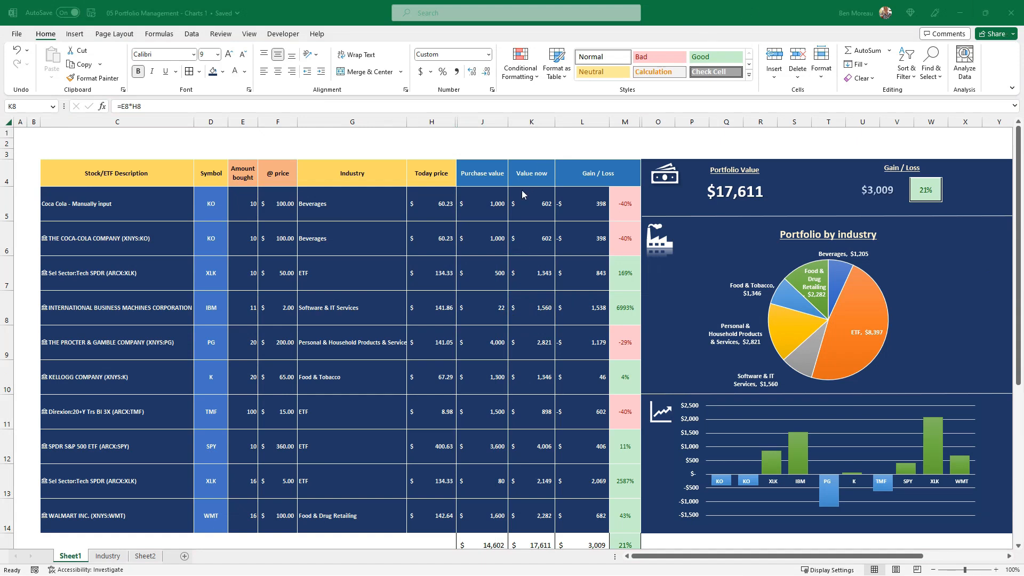
click(536, 211)
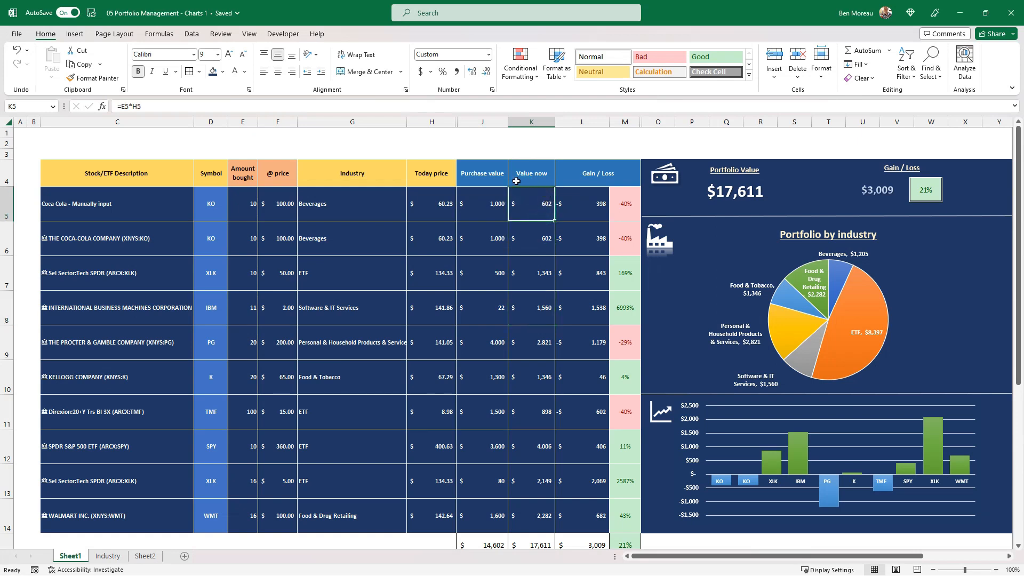
Try the Purchase value header's format on the headers C4:H4 and undo it.
click(491, 175)
click(88, 77)
mouse_move(181, 174)
mouse_down()
mouse_move(450, 160)
mouse_move(448, 179)
mouse_up()
click(406, 255)
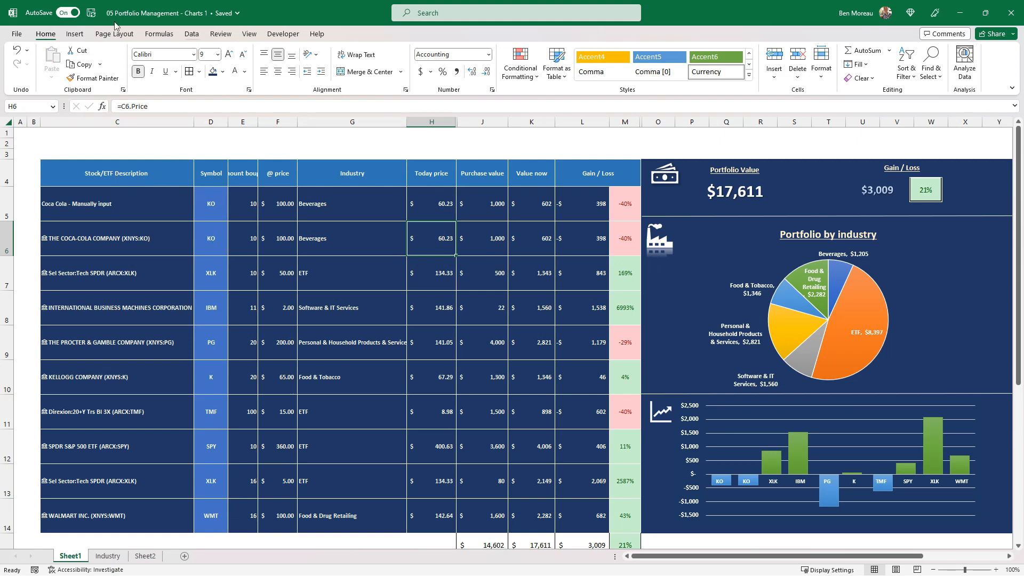
click(19, 55)
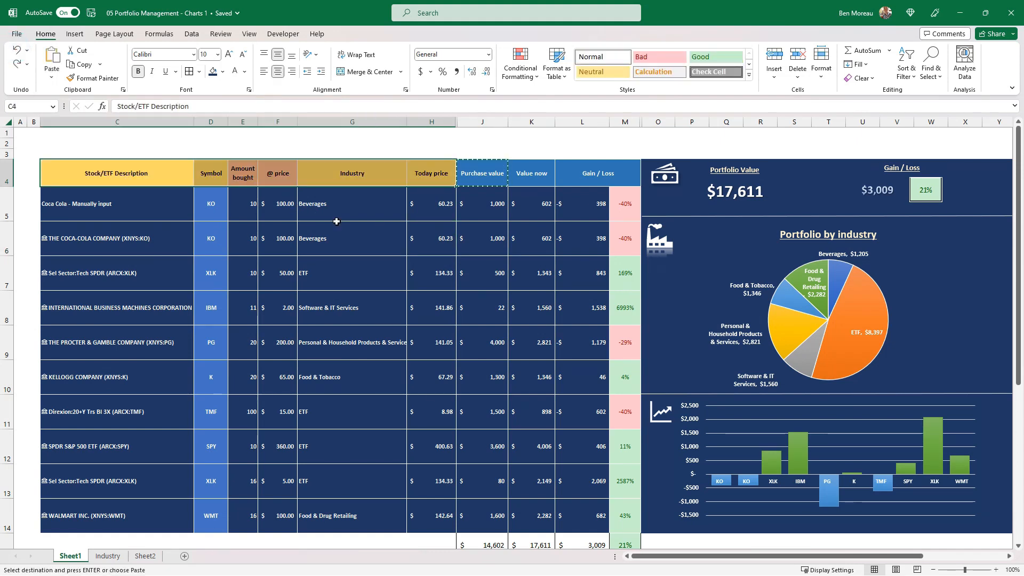
click(354, 228)
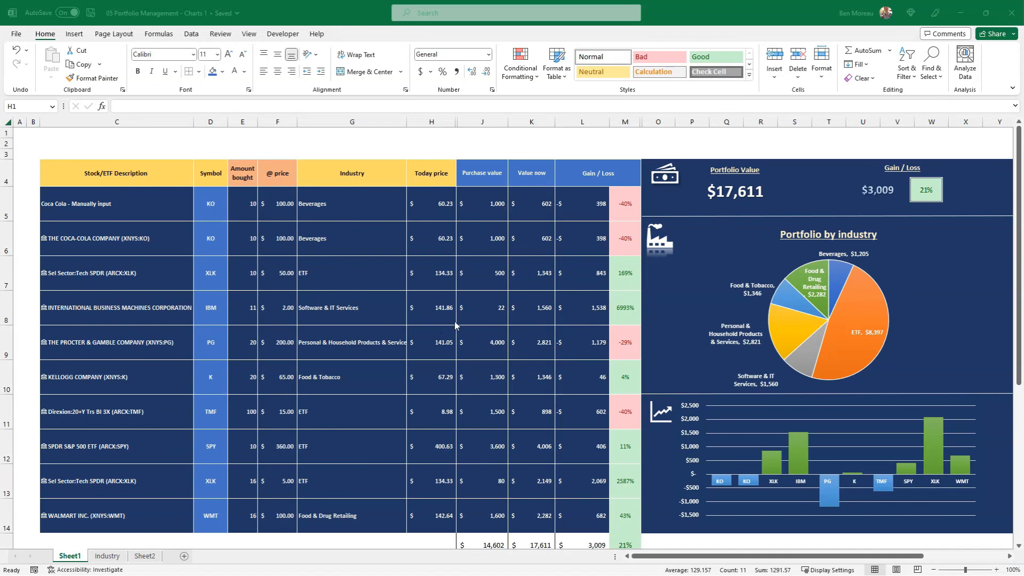
Unhide the Today % change column I and the 1 Year Change column N.
click(469, 314)
drag(441, 124, 467, 128)
right_click(467, 128)
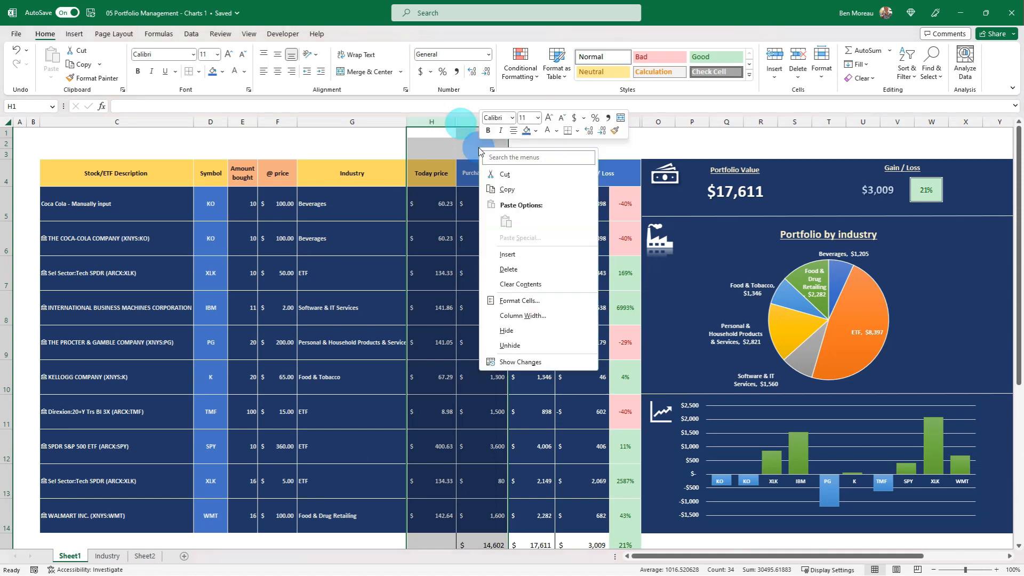
click(531, 342)
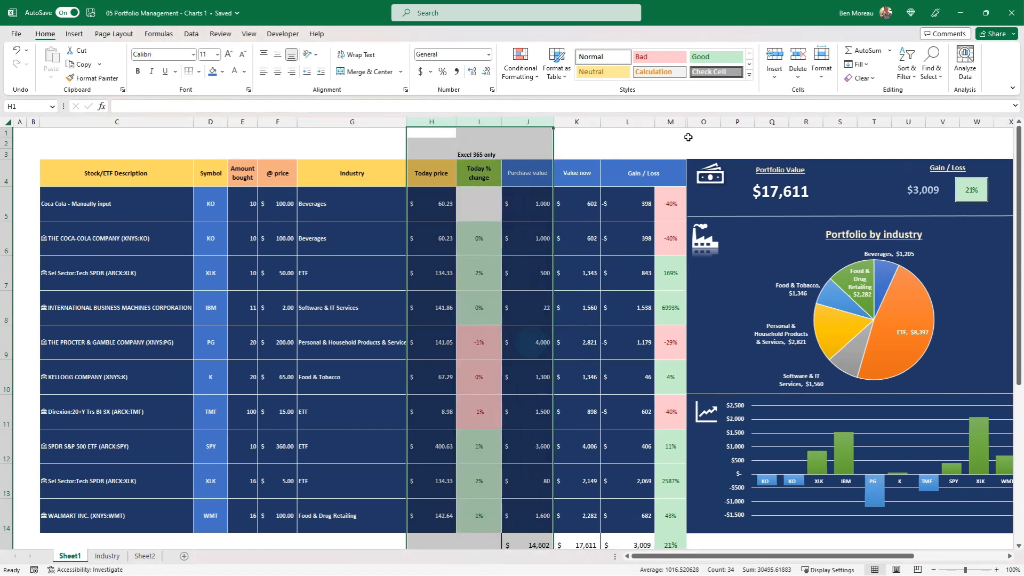
drag(670, 123, 702, 123)
right_click(702, 124)
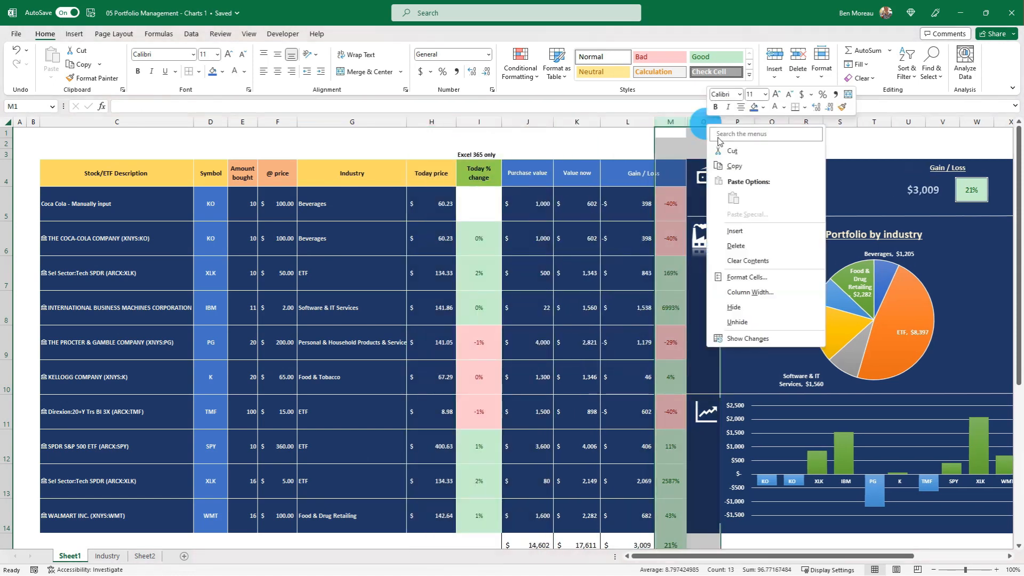
click(737, 322)
click(622, 343)
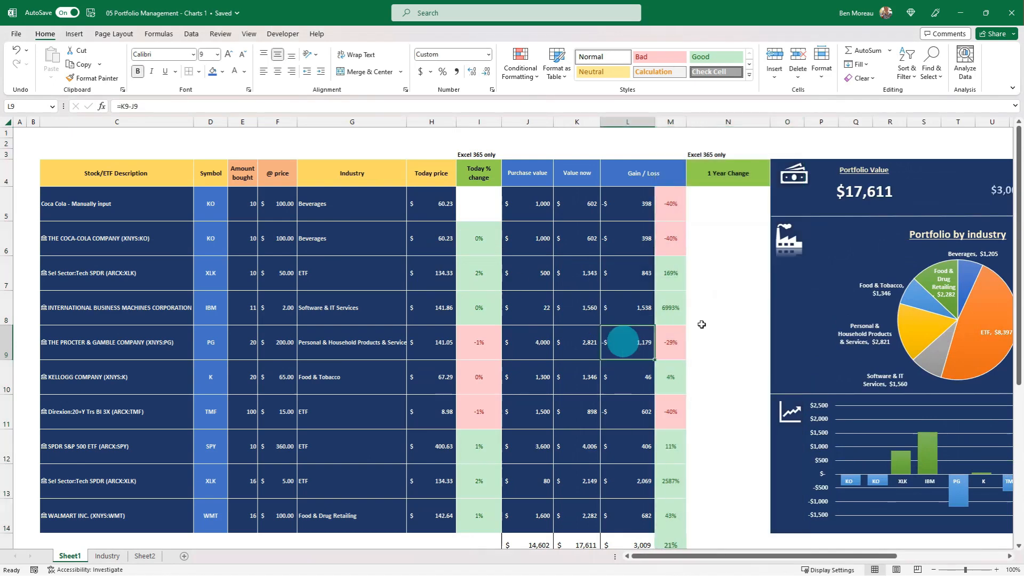
click(703, 201)
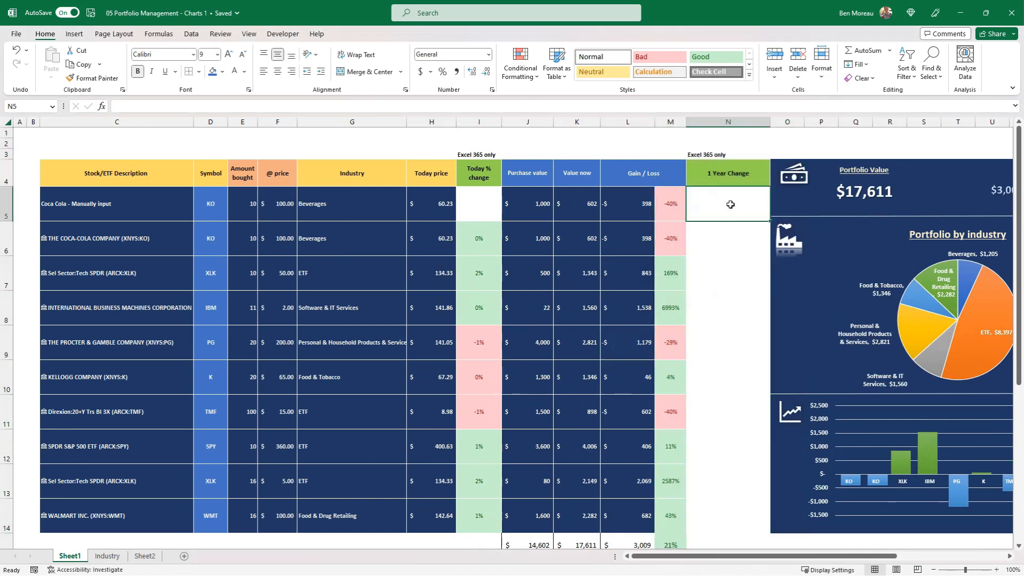
drag(728, 203, 726, 413)
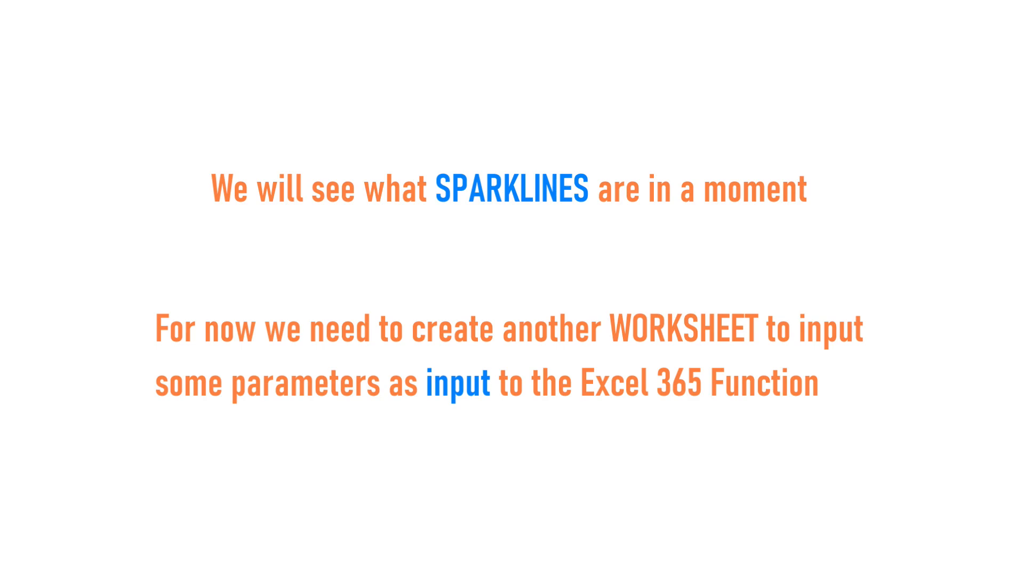
Add a new worksheet after Sheet2 and name it Settings.
click(184, 556)
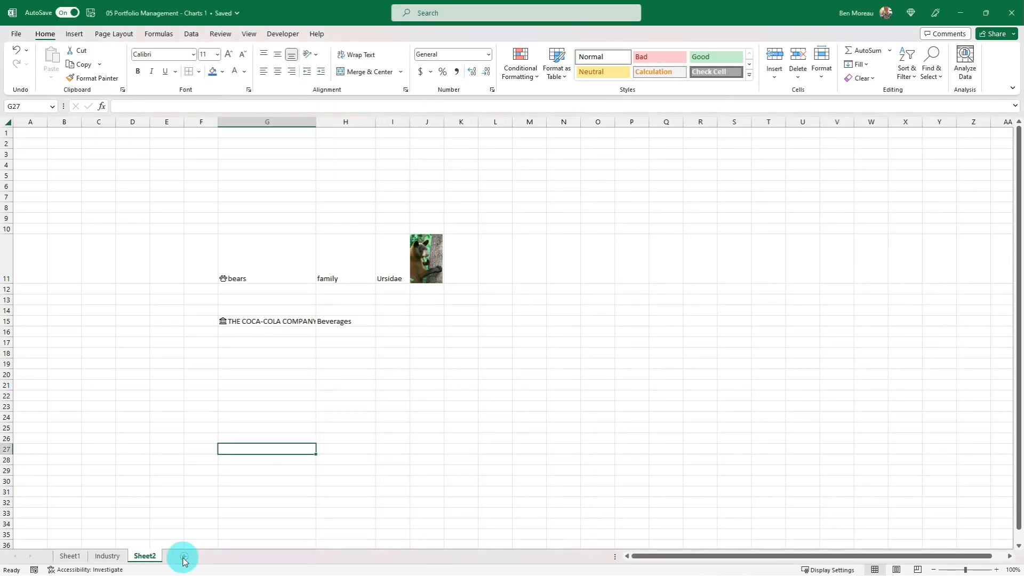
click(193, 535)
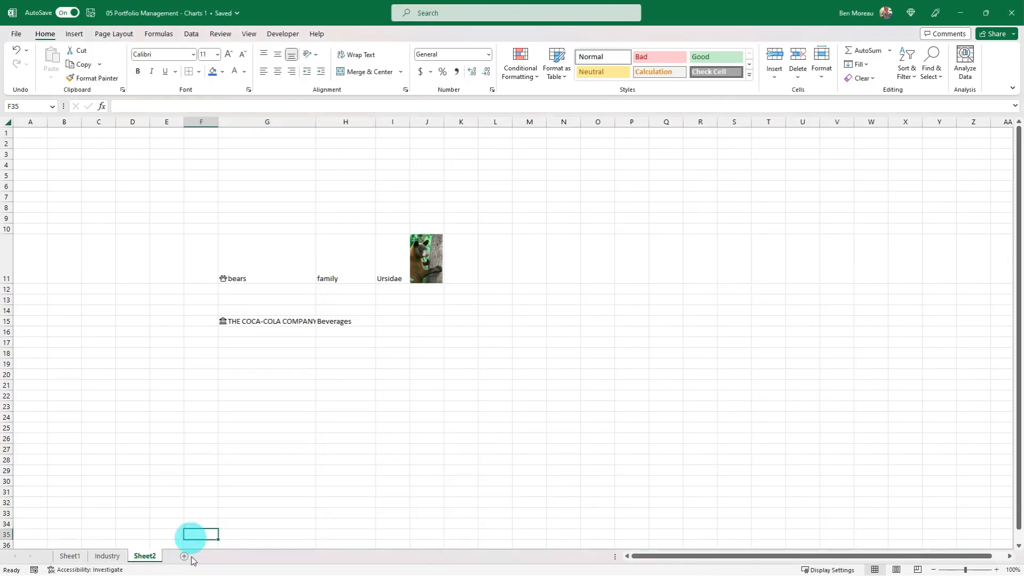
click(184, 556)
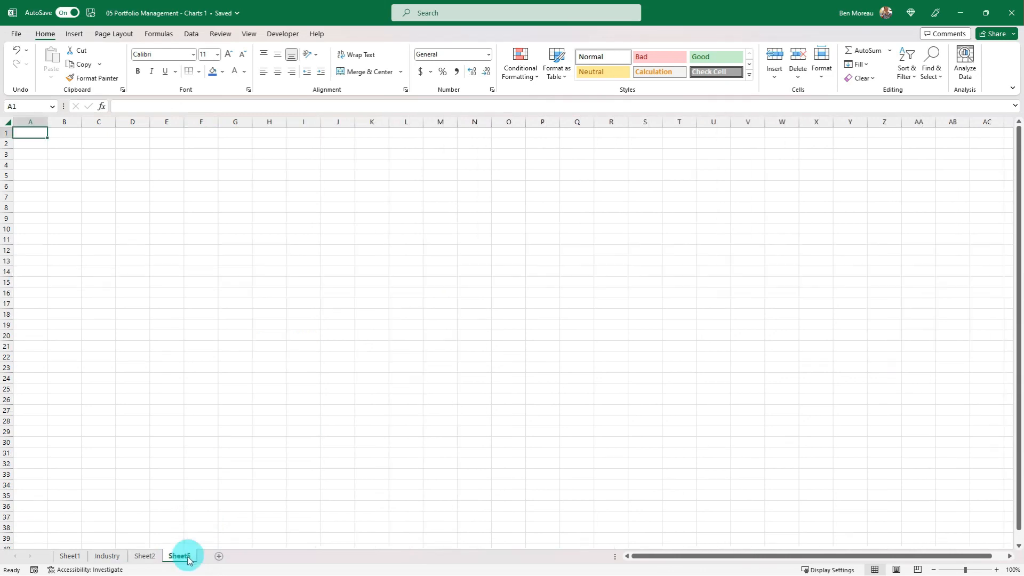
right_click(177, 557)
click(205, 421)
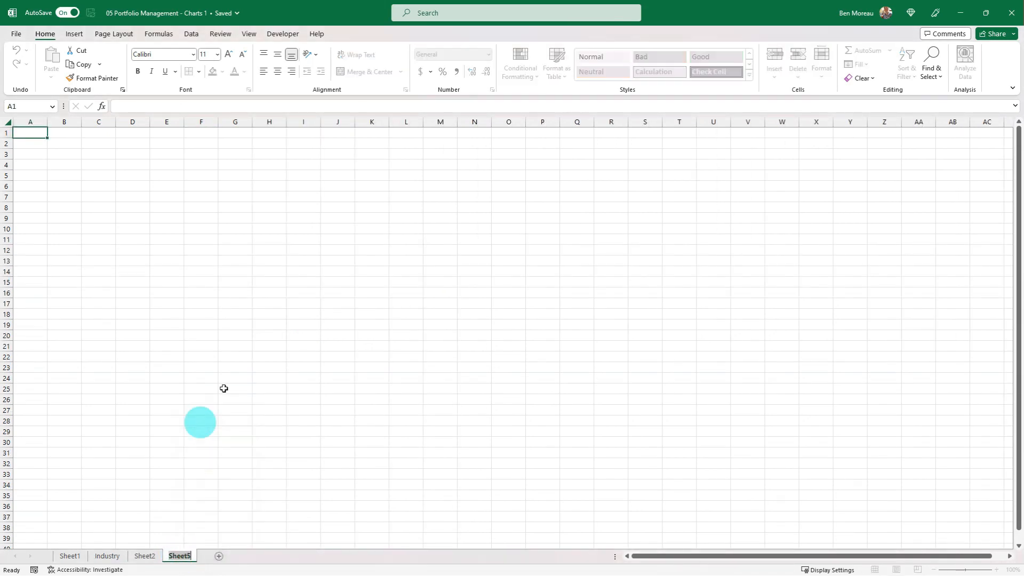
text(Settings)
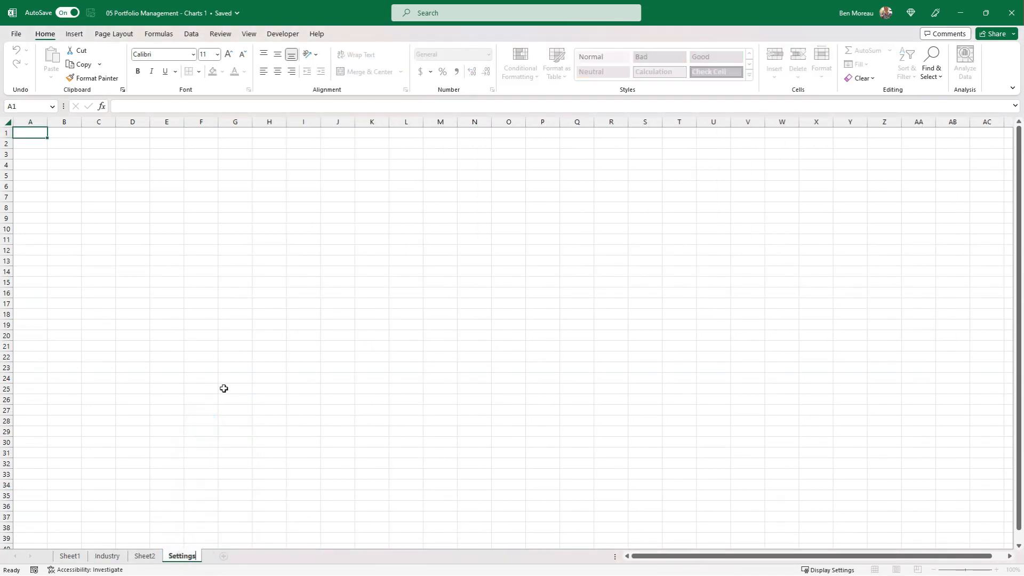
key(Return)
Enter the labels Start Period in B3 and End Date in B4 of the Settings sheet.
key(Down)
key(Down)
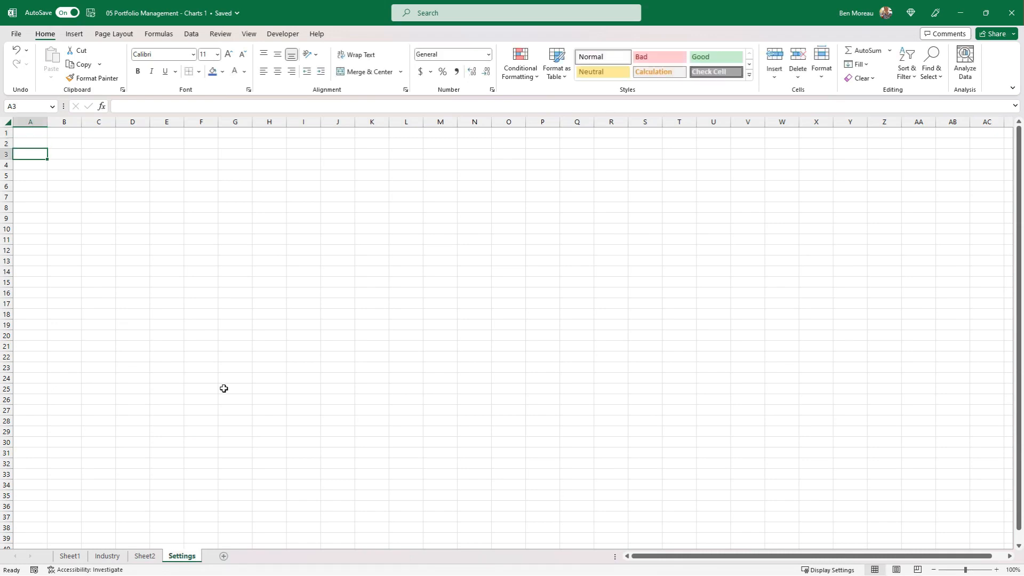
key(Right)
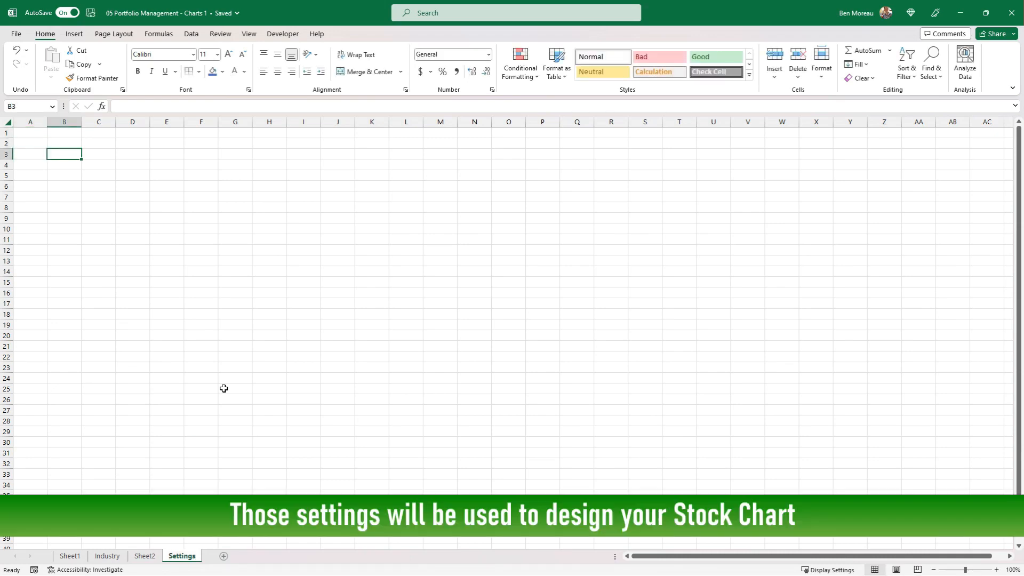
text(Start)
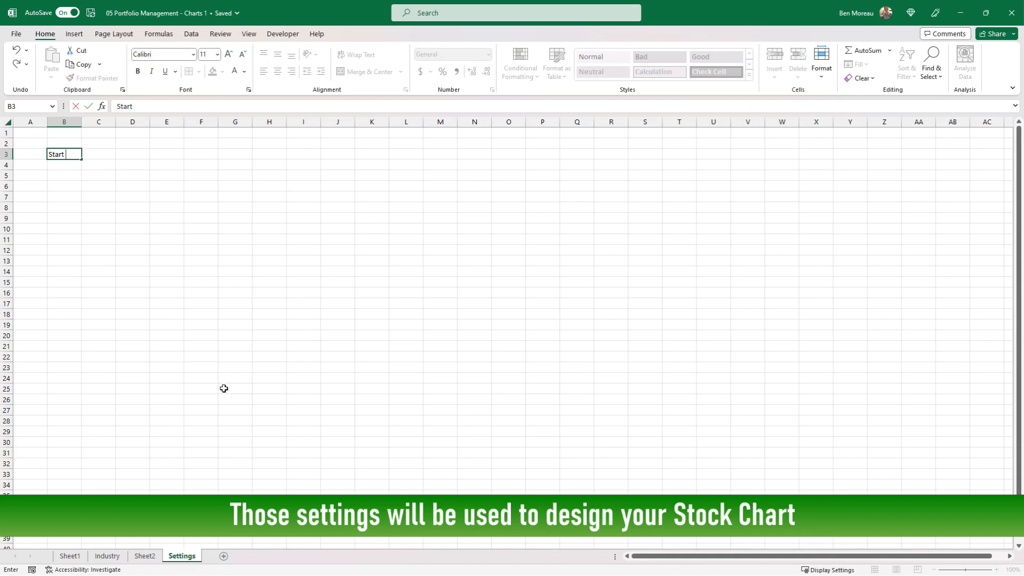
text( Period)
key(Return)
text(End Date)
key(Tab)
Enter =TODAY() as the End Date in C4 and 365 in D4 beside it.
key(Up)
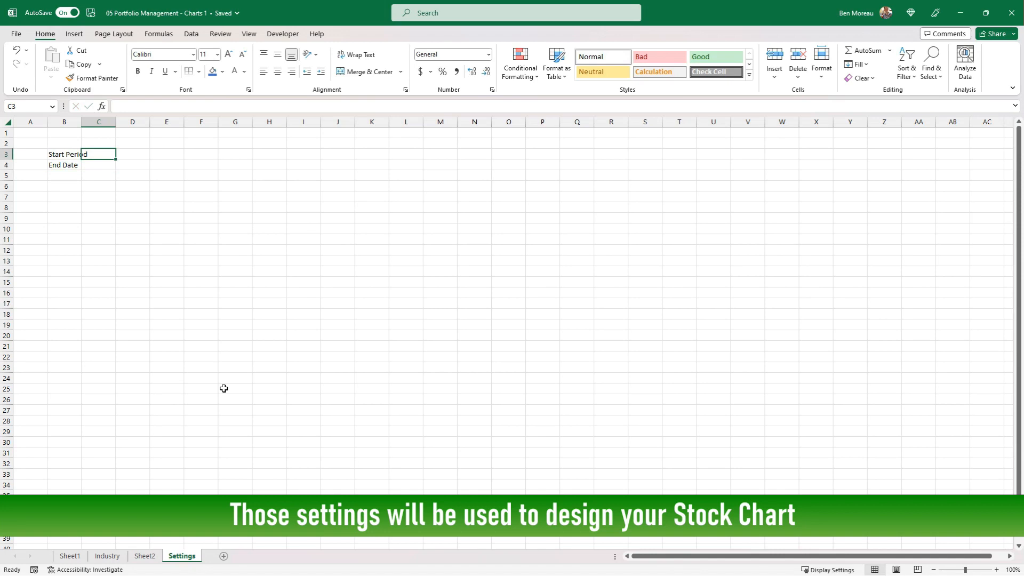
key(Down)
text(=)
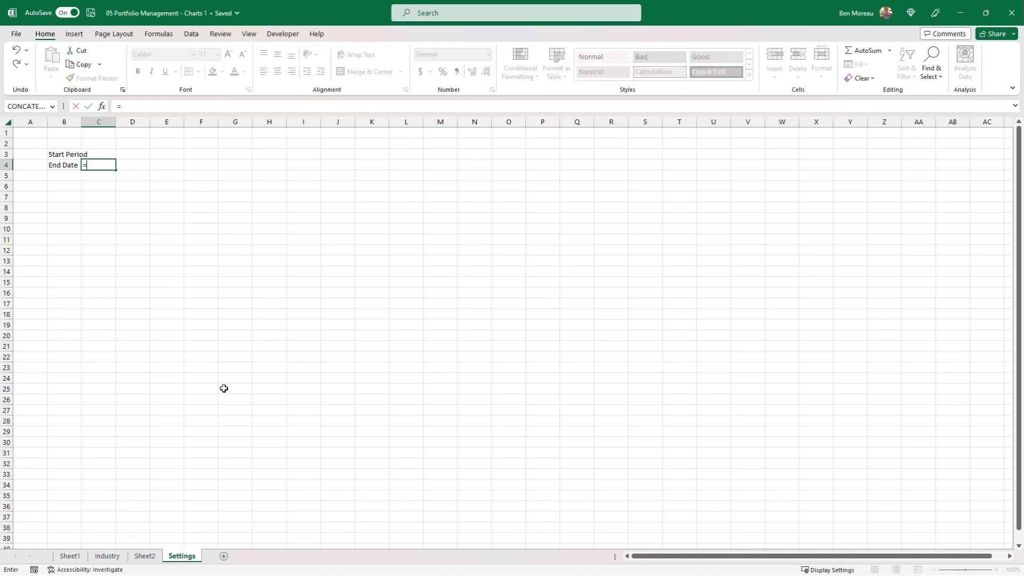
text(today())
key(ctrl+Return)
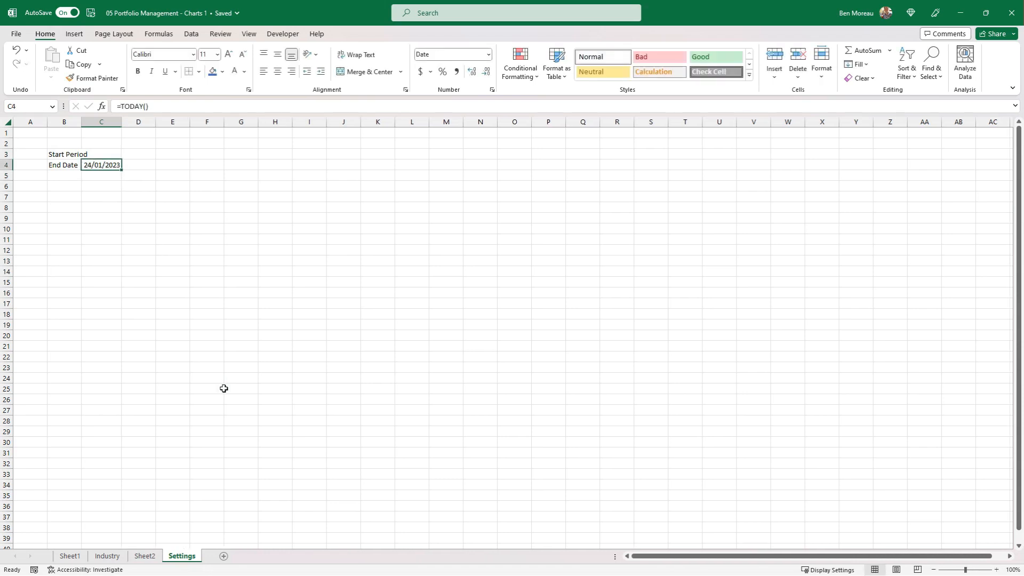
key(Right)
text(365)
key(Up)
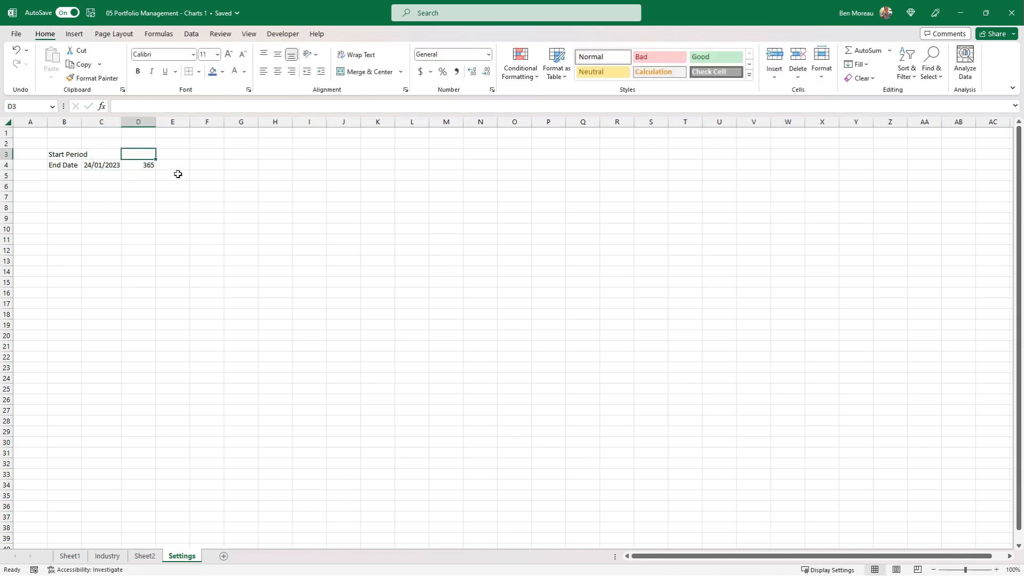
Enter the formula =C4-D4 in C3 to calculate the Start Period date.
key(Left)
key(F2)
text(=)
key(Down)
text(-)
key(Right)
key(Down)
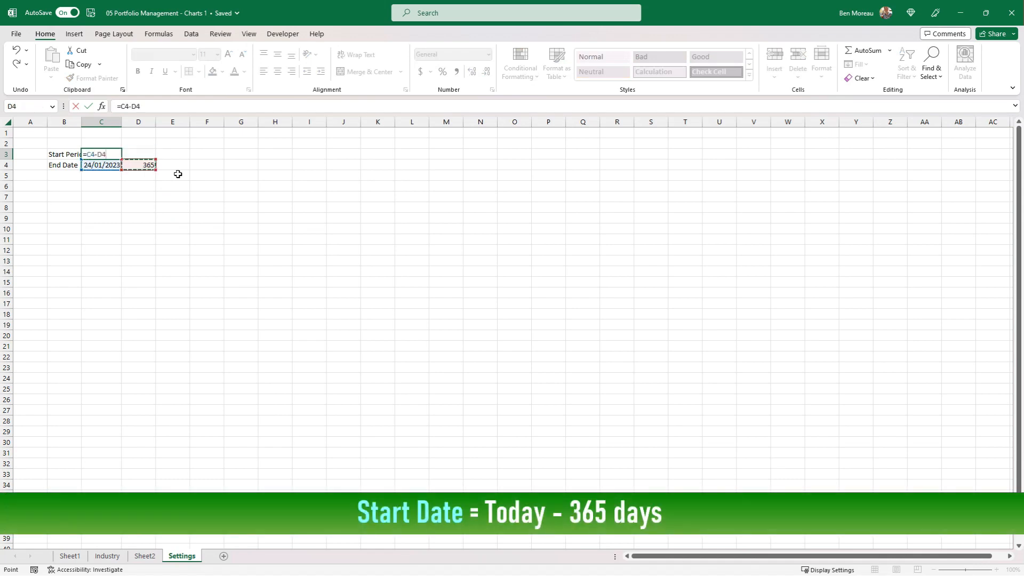
key(Return)
key(Up)
key(Down)
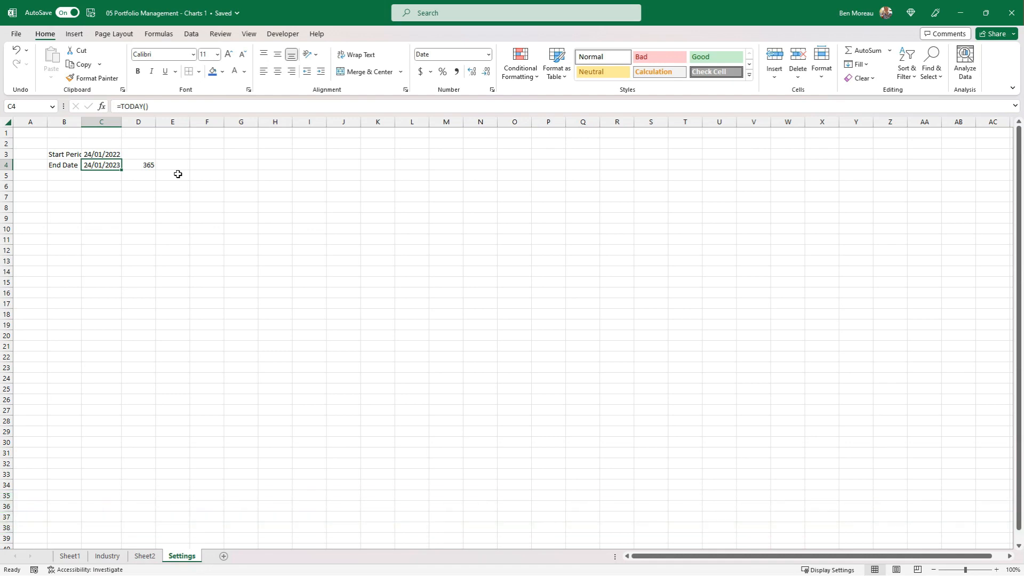
Add an Interval row to the settings with the label in B5, 0 in C5 and the unit days in D5.
key(Down)
key(Left)
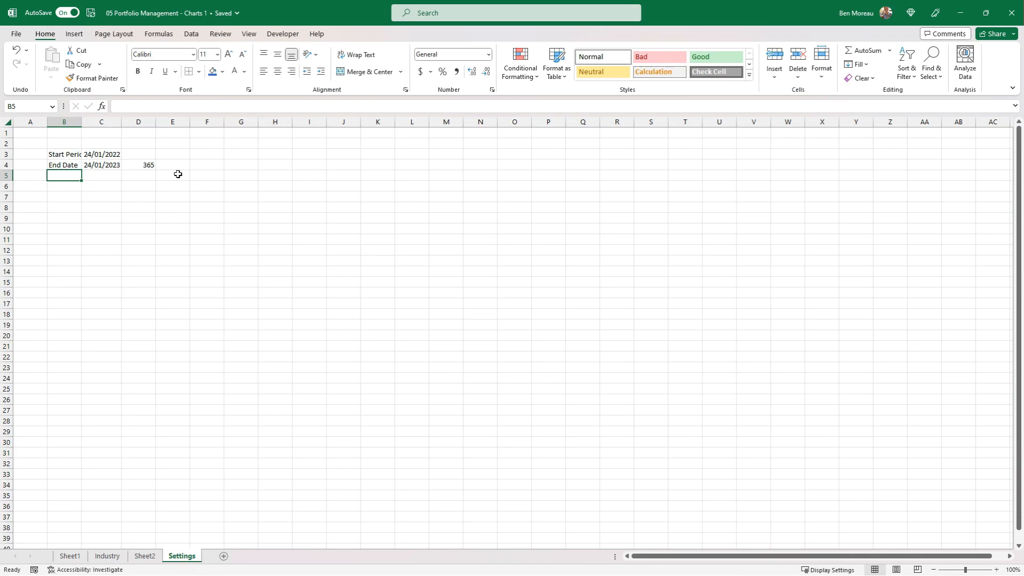
text(Interval)
key(Return)
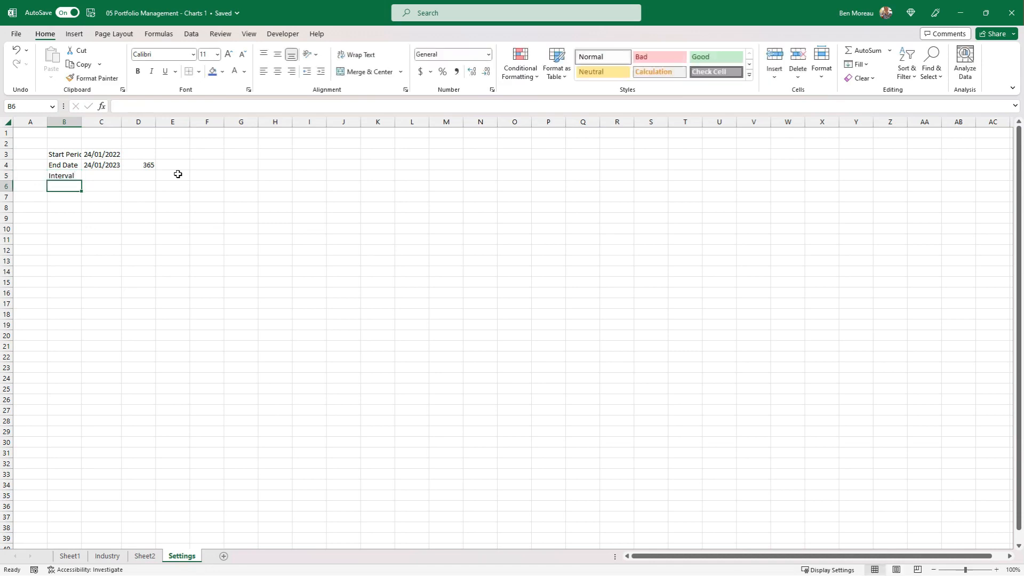
key(Up)
key(Right)
text(0)
key(Tab)
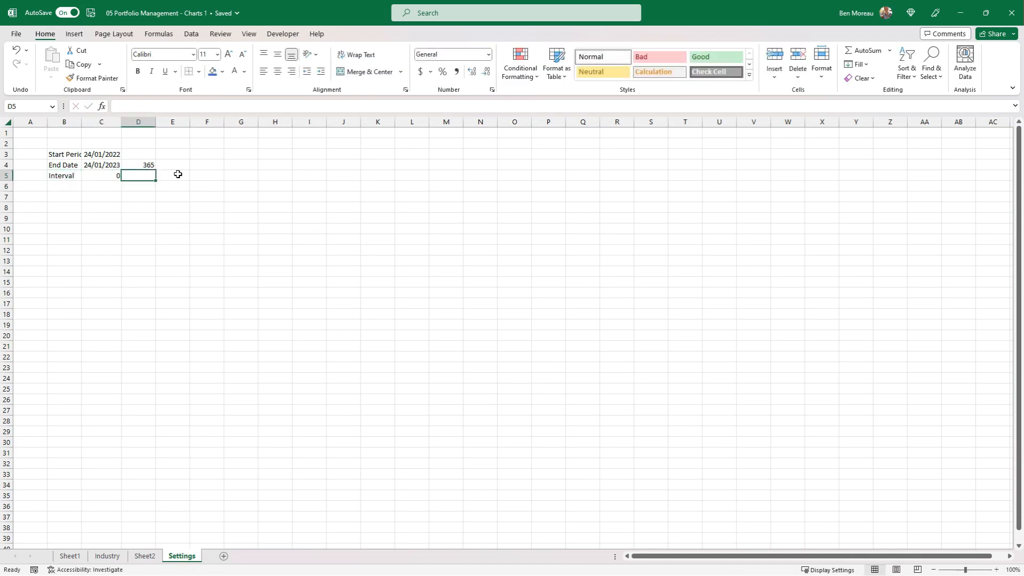
text(days)
Widen column B to fit its labels and make rows 3 to 5 taller.
drag(81, 121, 176, 173)
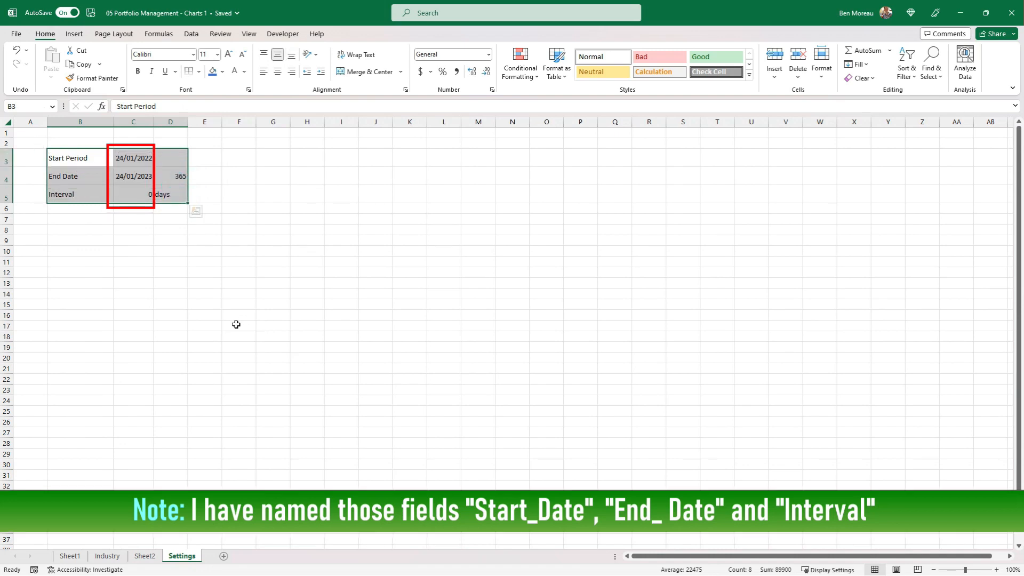
click(236, 324)
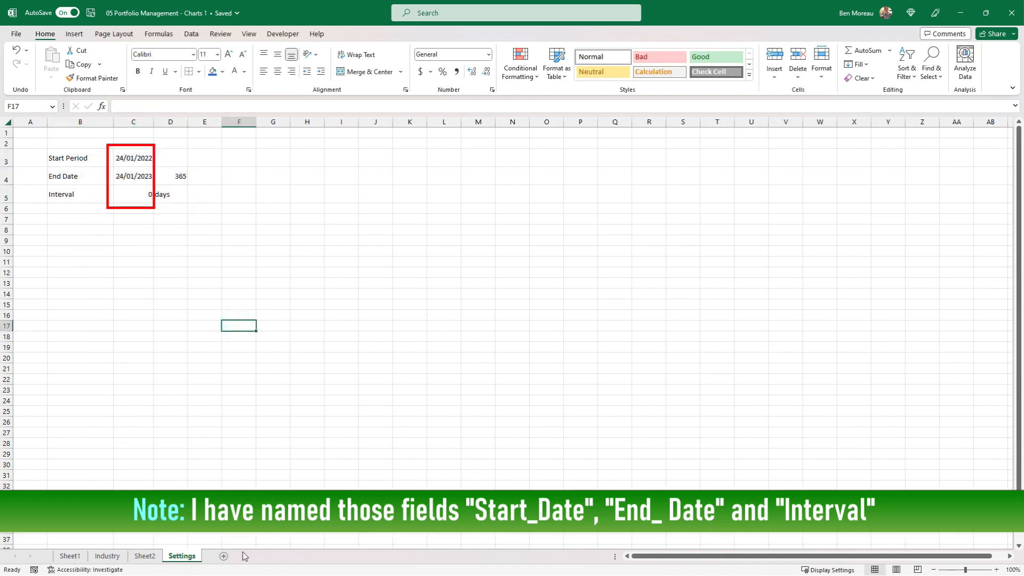
Add a new worksheet after Settings and name it Stock data.
click(225, 558)
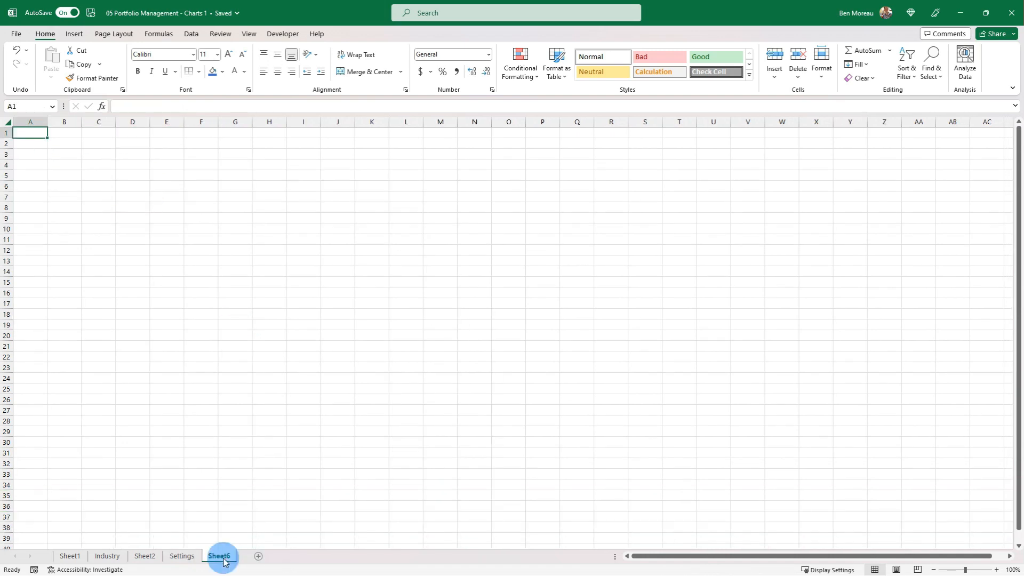
right_click(223, 556)
click(258, 425)
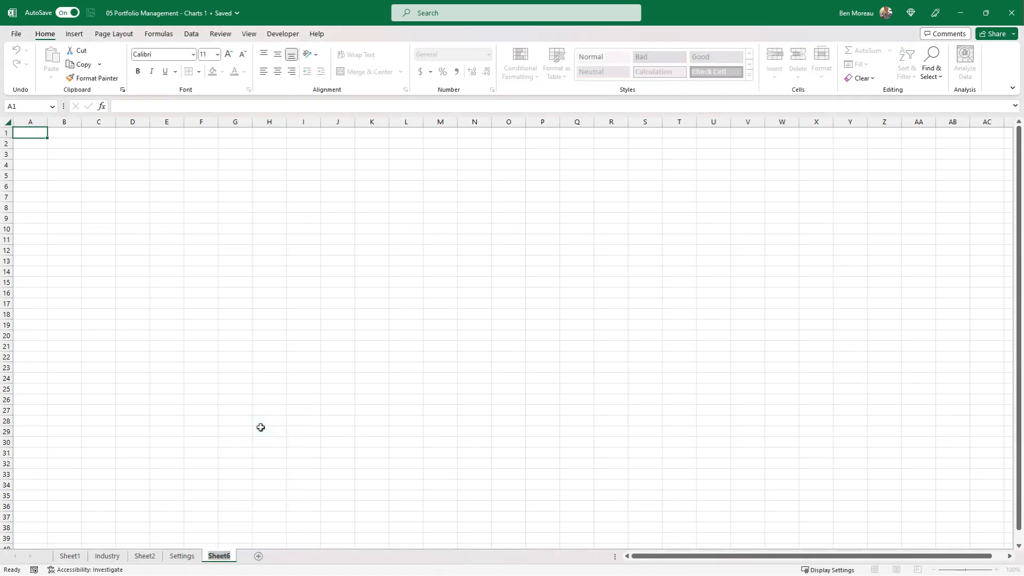
text(Stock data)
click(181, 215)
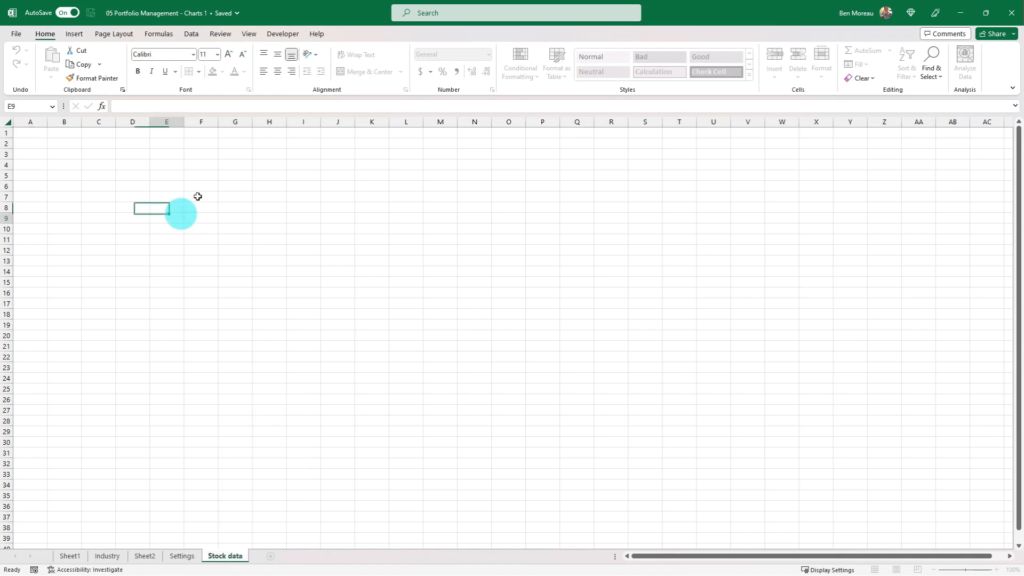
Paste the formula =STOCKHISTORY(C4, Start_Date, end_Date, interval) into C5 of the Stock data sheet.
click(105, 154)
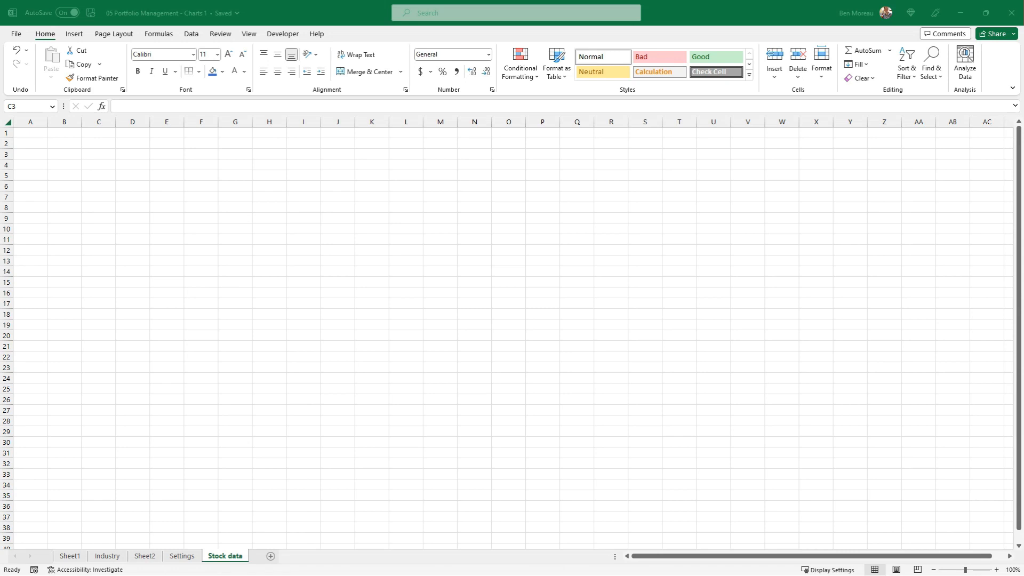
key(ctrl+c)
click(169, 171)
click(114, 175)
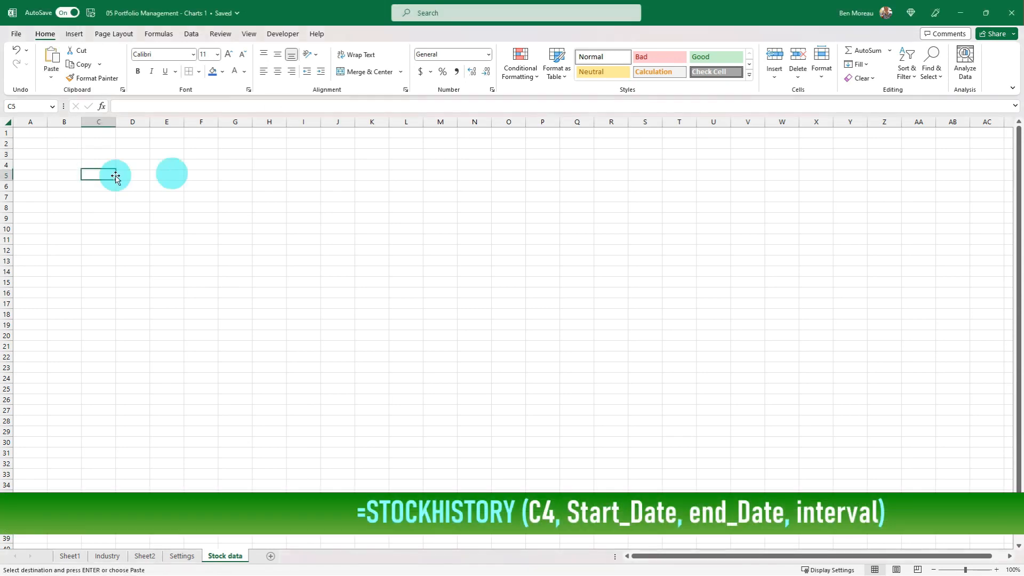
key(ctrl+v)
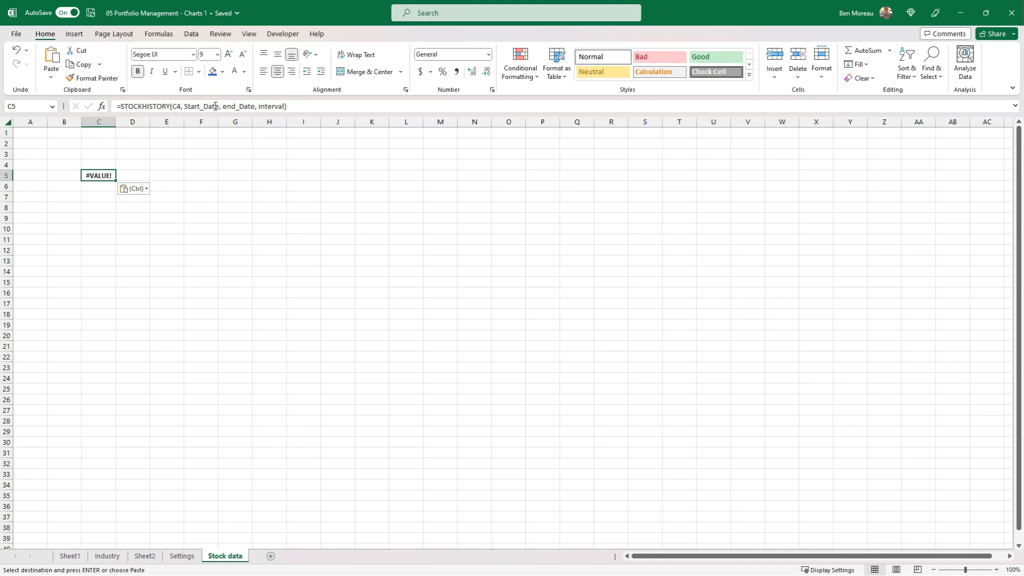
Link C4 to the first stock symbol with =Sheet1!D5 and widen column C to fit the dates.
click(88, 166)
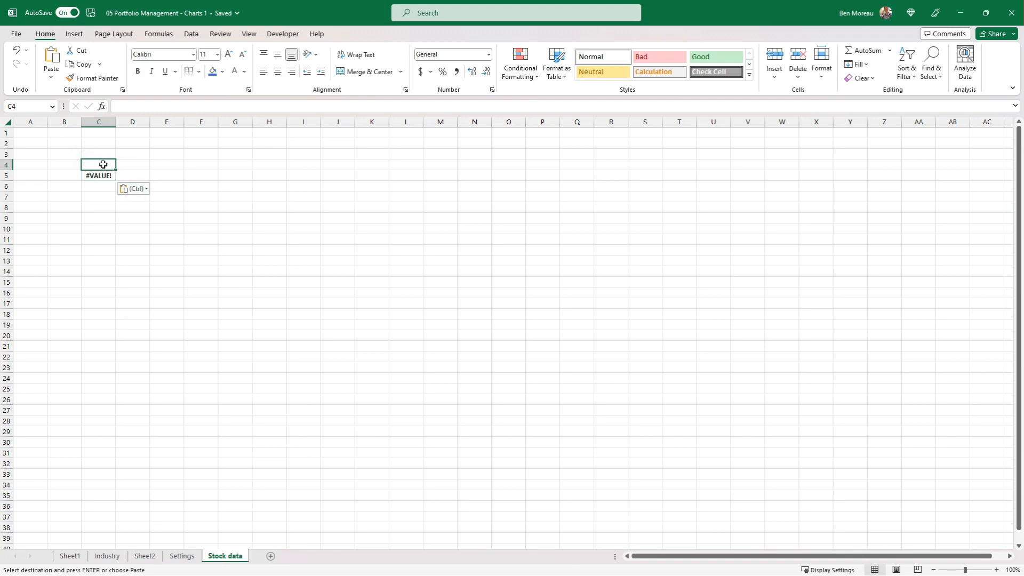
key(Escape)
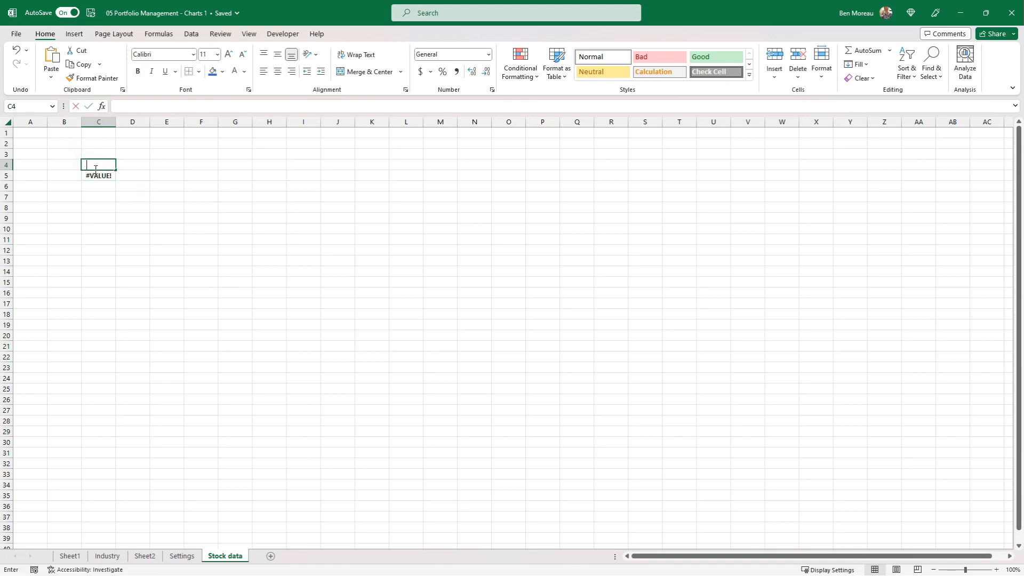
text(=)
click(79, 558)
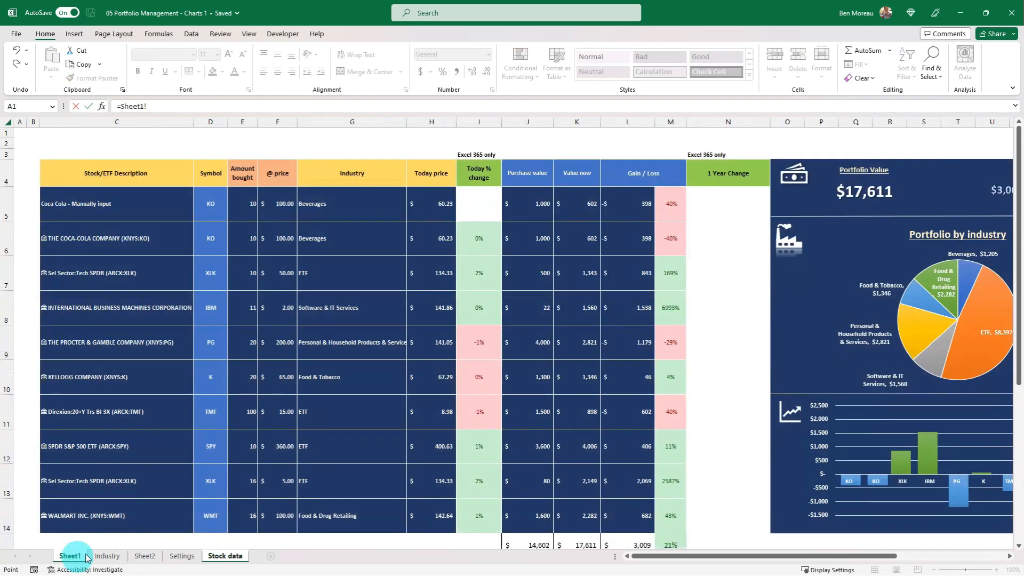
click(209, 212)
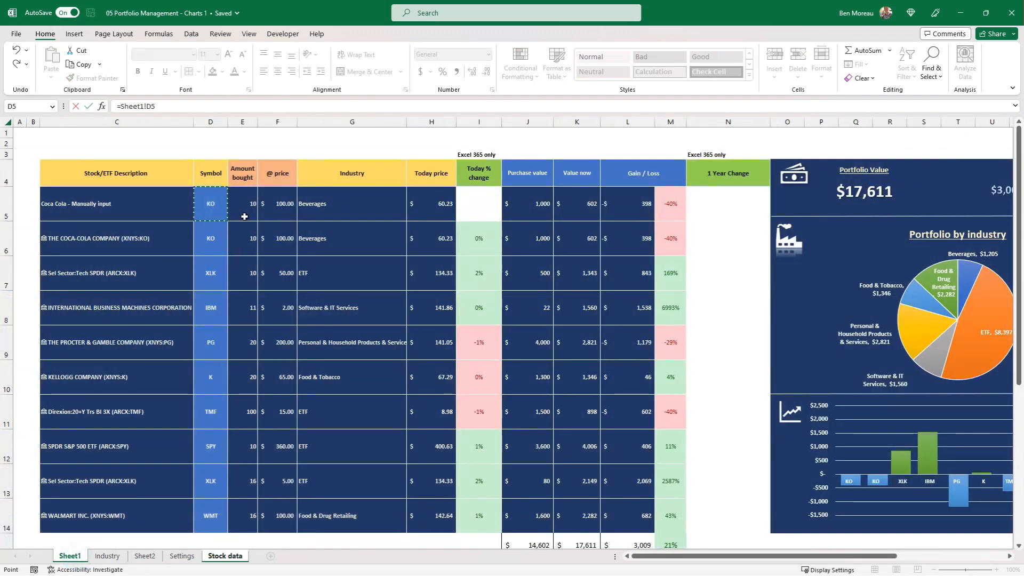
key(Return)
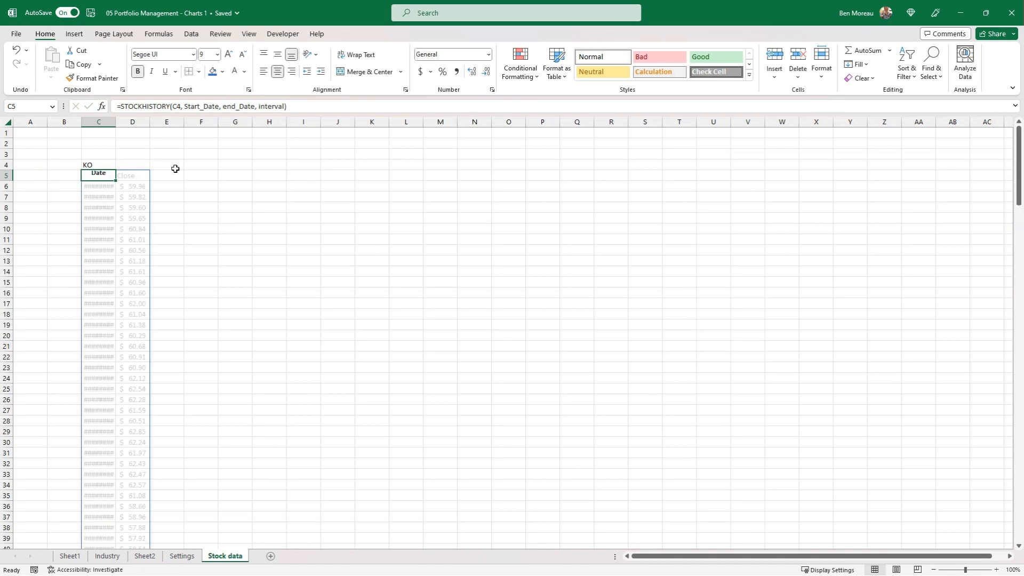
click(106, 161)
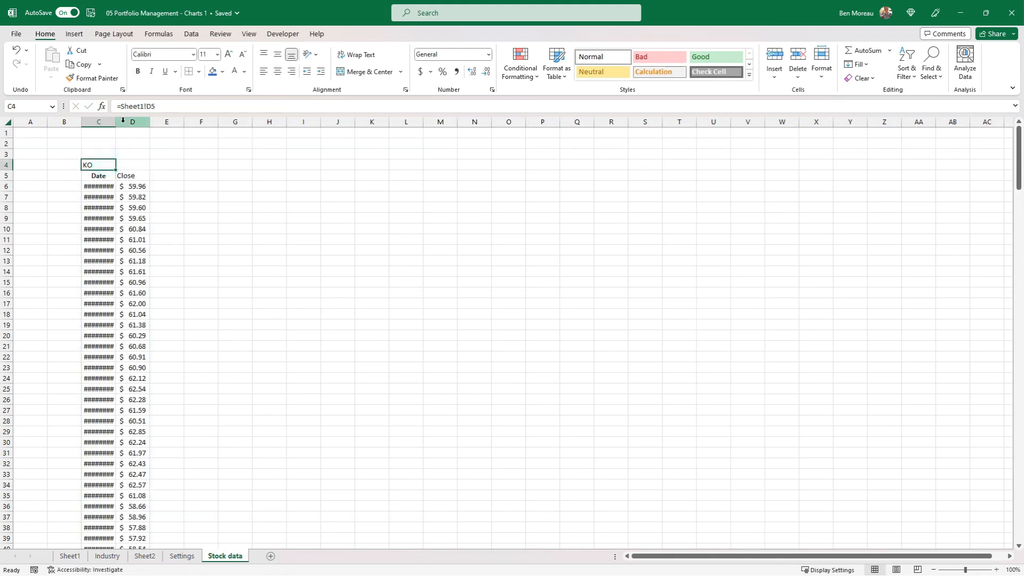
drag(116, 121, 136, 126)
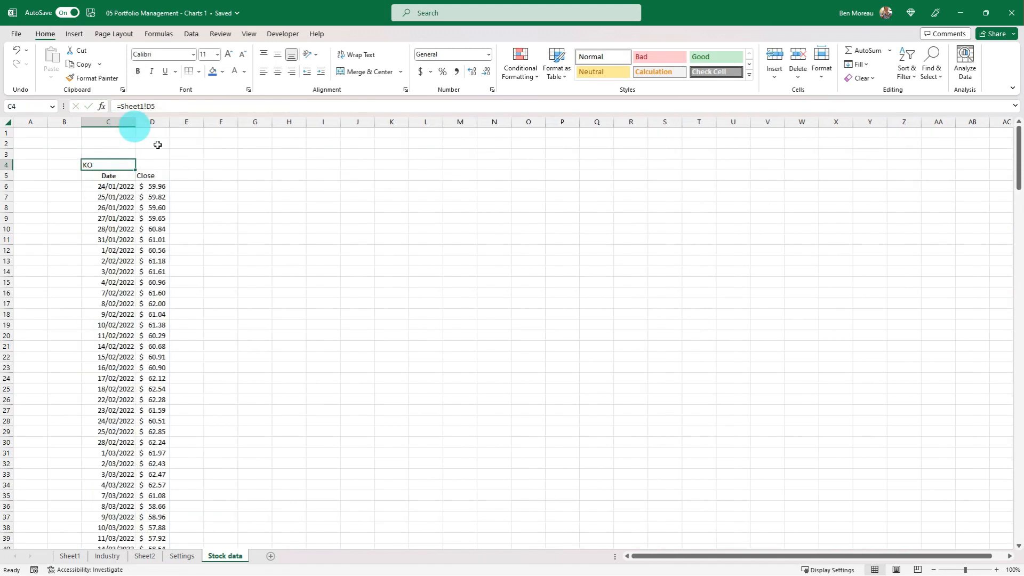
Examine the STOCKHISTORY formula in C5 and the dates and closing prices listed below it.
click(122, 187)
click(117, 174)
click(115, 183)
click(114, 175)
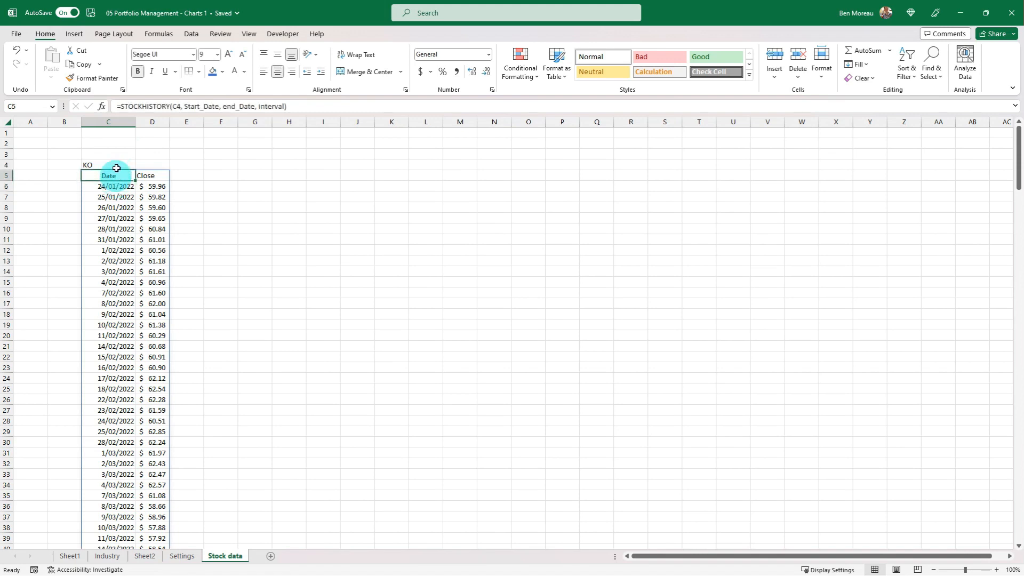
scroll(130, 210, down, 10)
scroll(129, 210, down, 15)
scroll(130, 212, up, 20)
scroll(130, 212, up, 5)
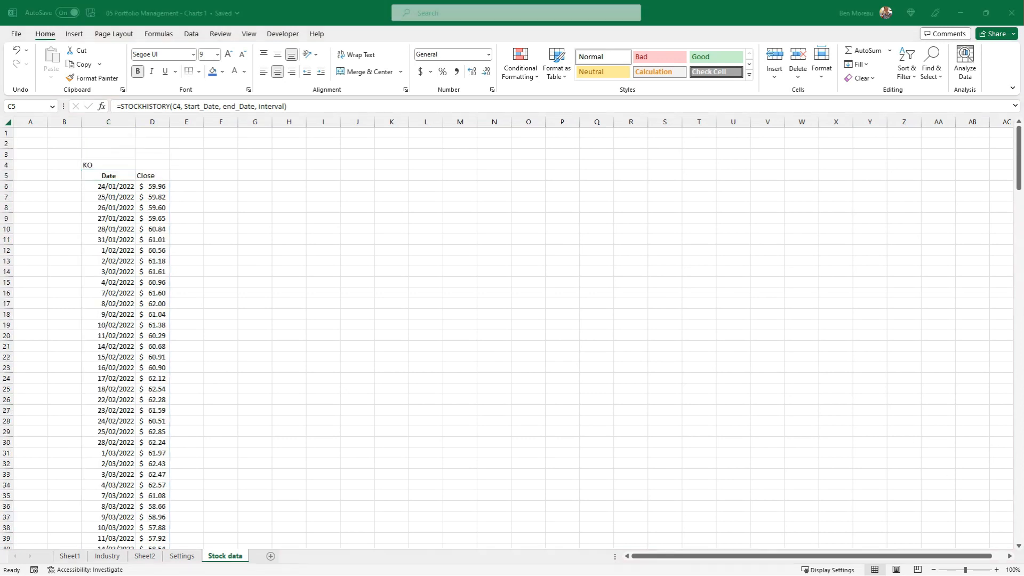
Paste the formula =COUNTA(C6:C100001) into C2 to count the listed trading days.
key(ctrl+c)
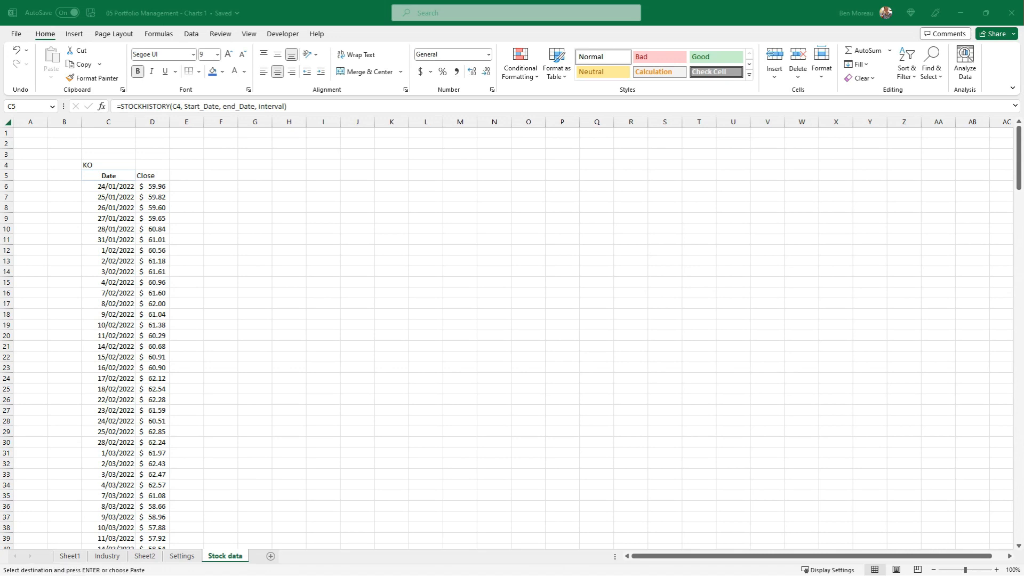
click(247, 233)
click(102, 155)
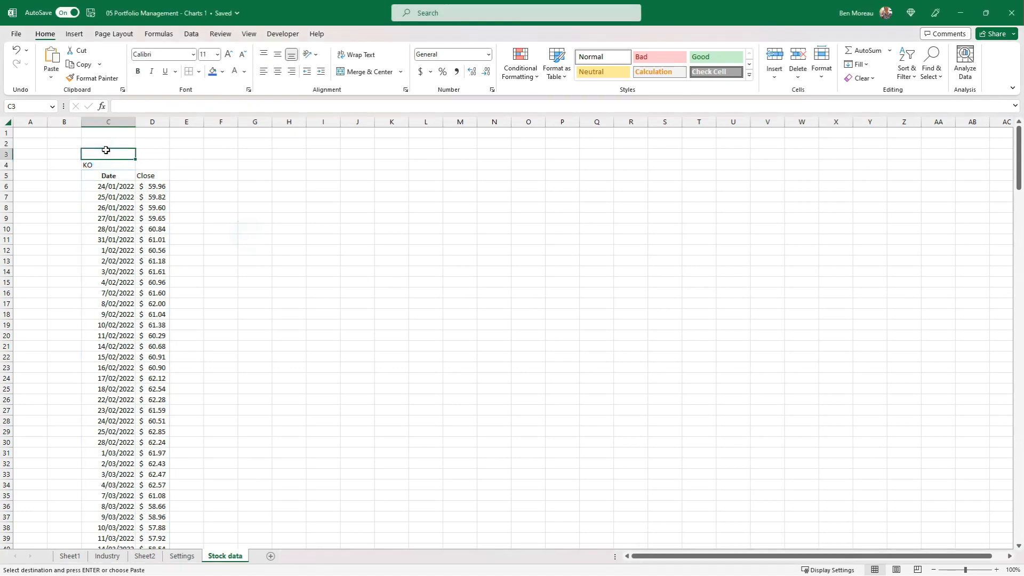
click(104, 143)
key(ctrl+v)
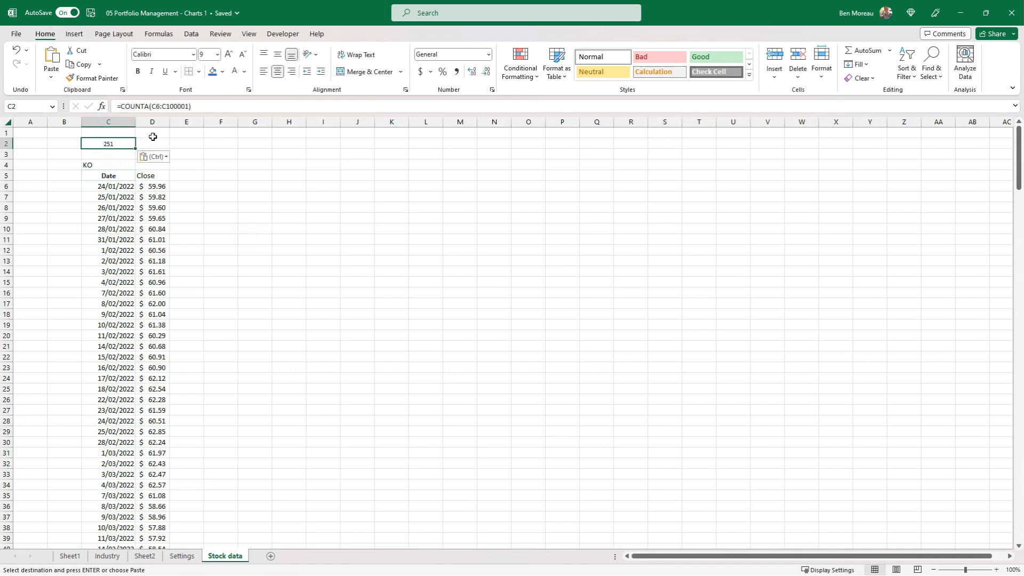
Examine the list of dates and the range counted by the COUNTA formula in C2.
scroll(113, 214, down, 11)
scroll(113, 215, down, 20)
scroll(120, 273, down, 6)
scroll(120, 273, up, 20)
scroll(119, 274, up, 20)
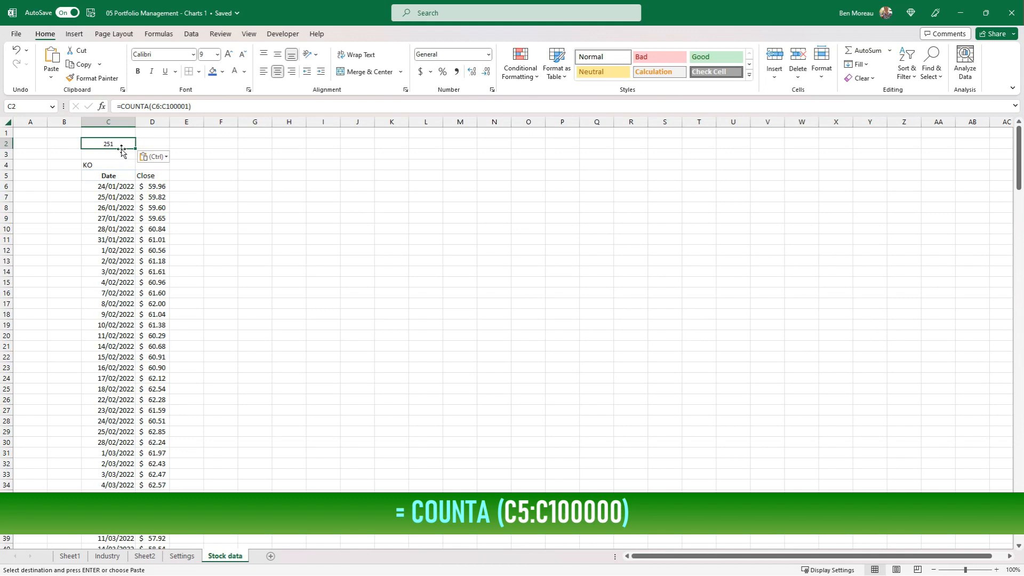
double_click(117, 142)
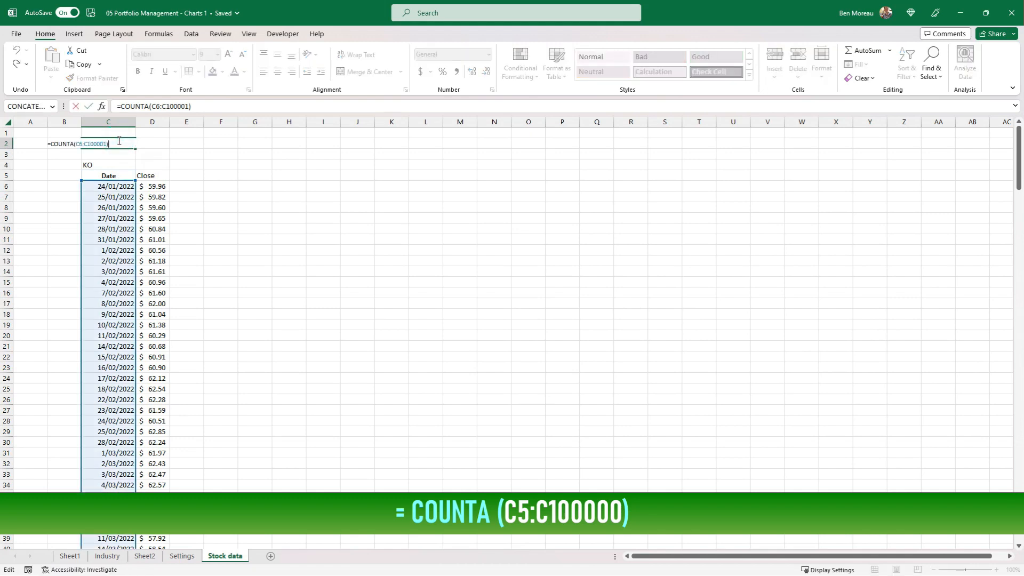
key(Escape)
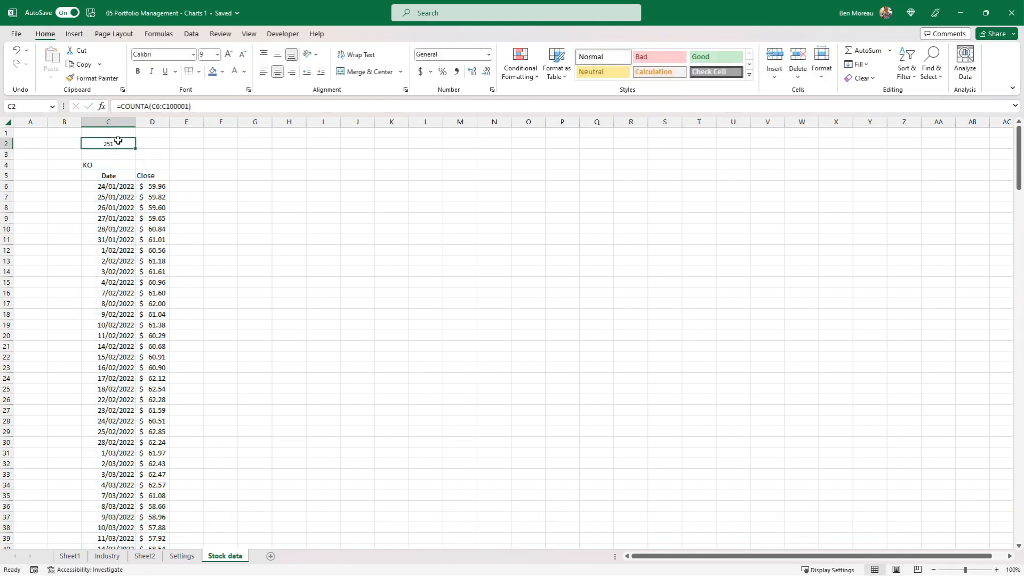
key(Down)
click(118, 140)
Link E4 to the second stock symbol with =Sheet1!D6 and link the remaining symbols in every second cell from G4 to U4.
key(Down)
key(Down)
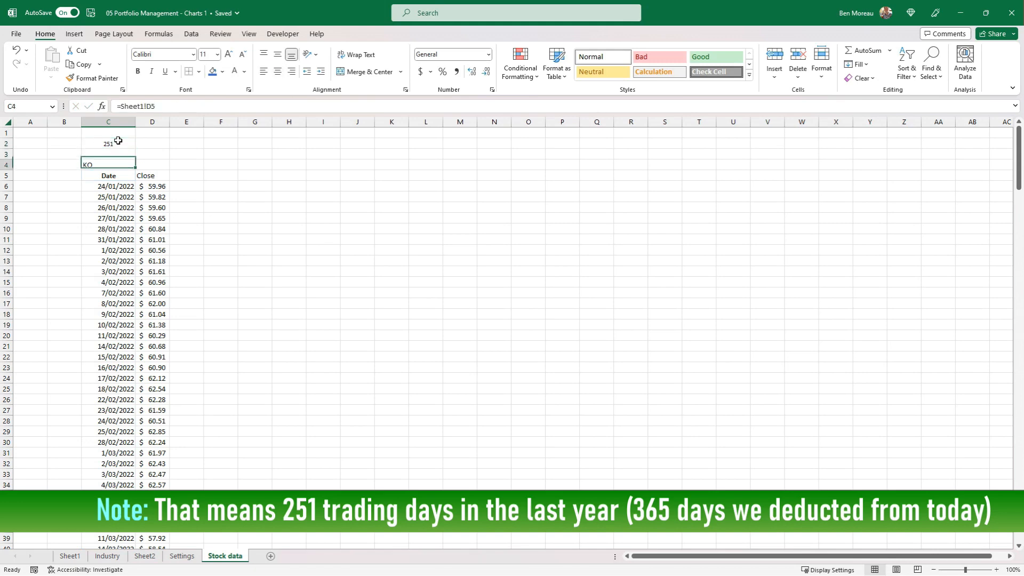
key(Right)
key(Left)
key(Right)
key(Right)
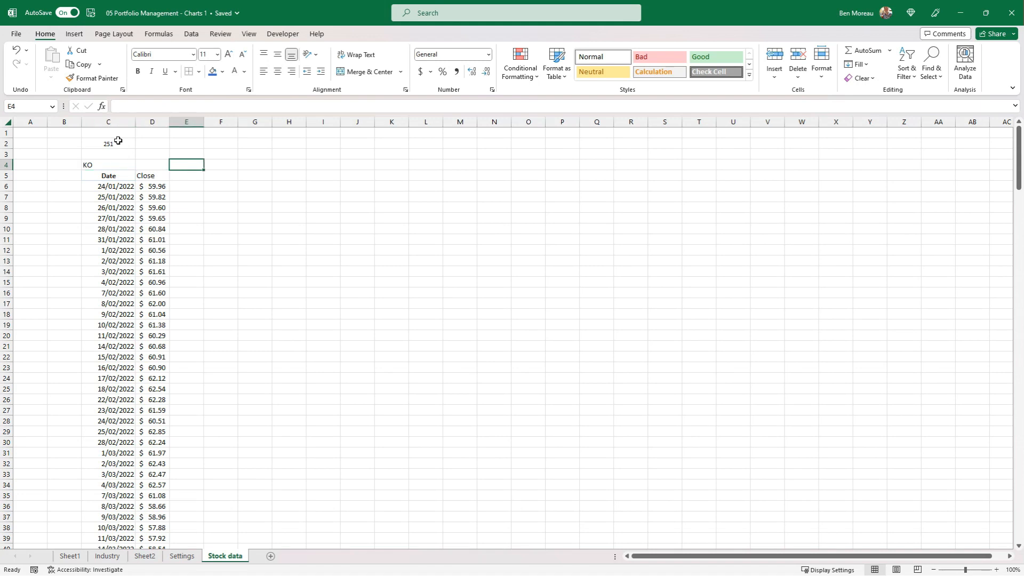
text(=)
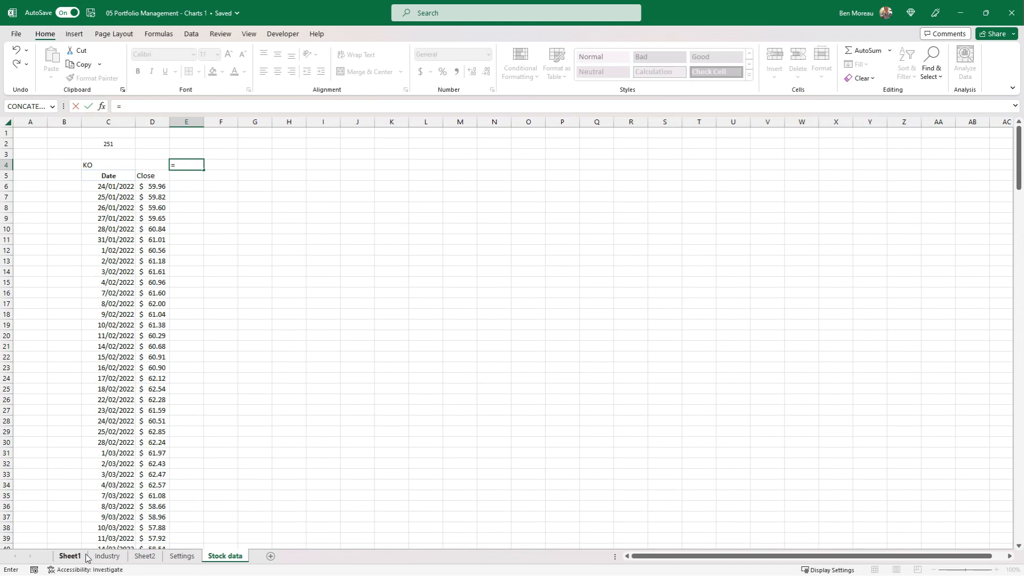
click(69, 556)
click(204, 241)
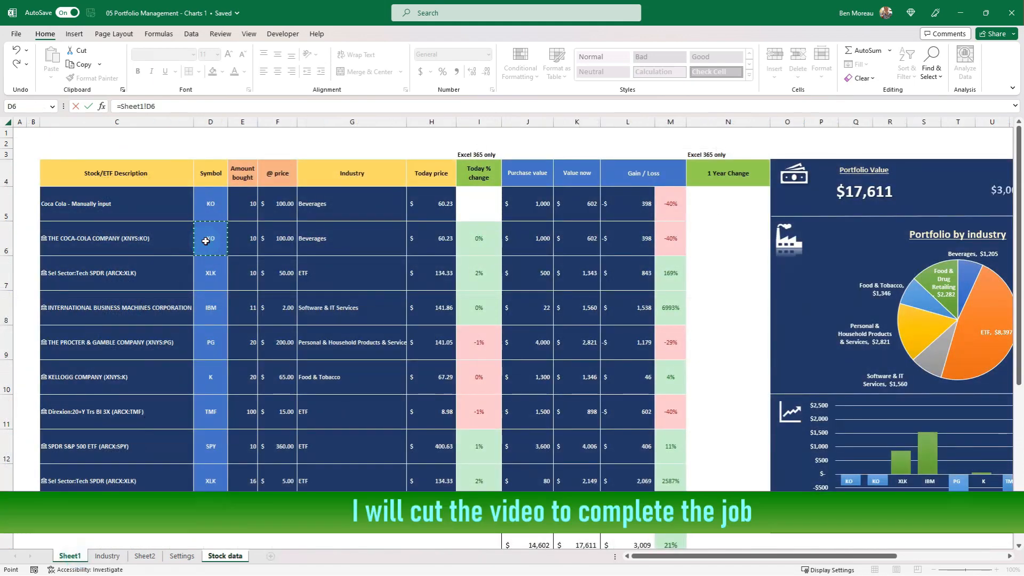
key(Return)
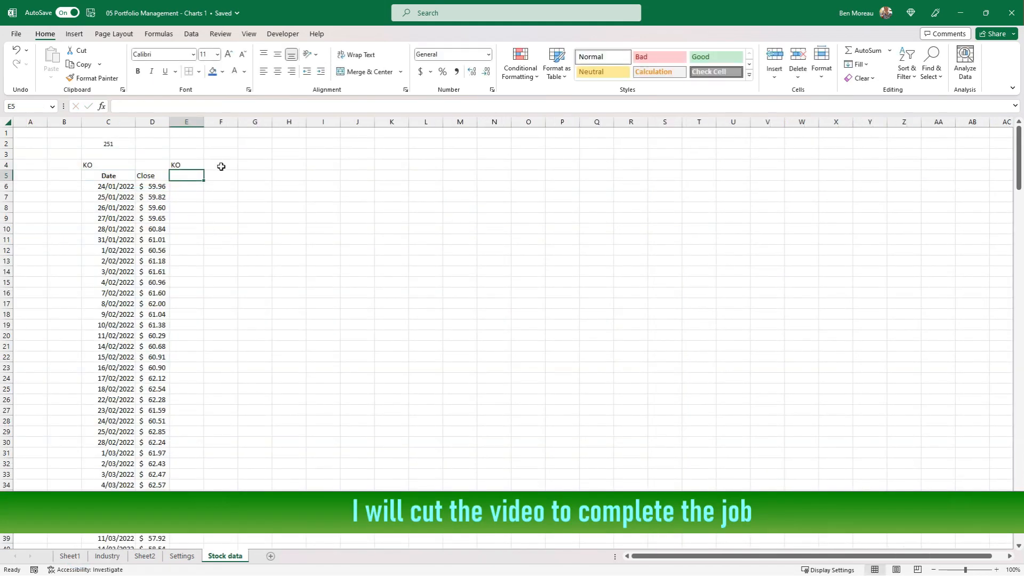
click(256, 163)
text(=)
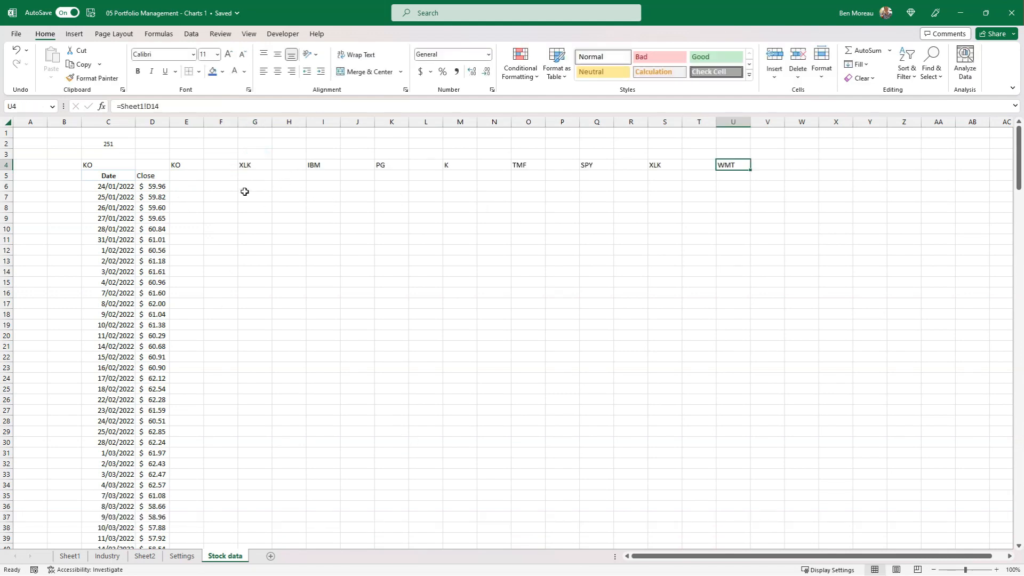
Copy the STOCKHISTORY formula from C5:D5 to row 5 below each of the other stock symbols, from E5 to U5.
click(120, 187)
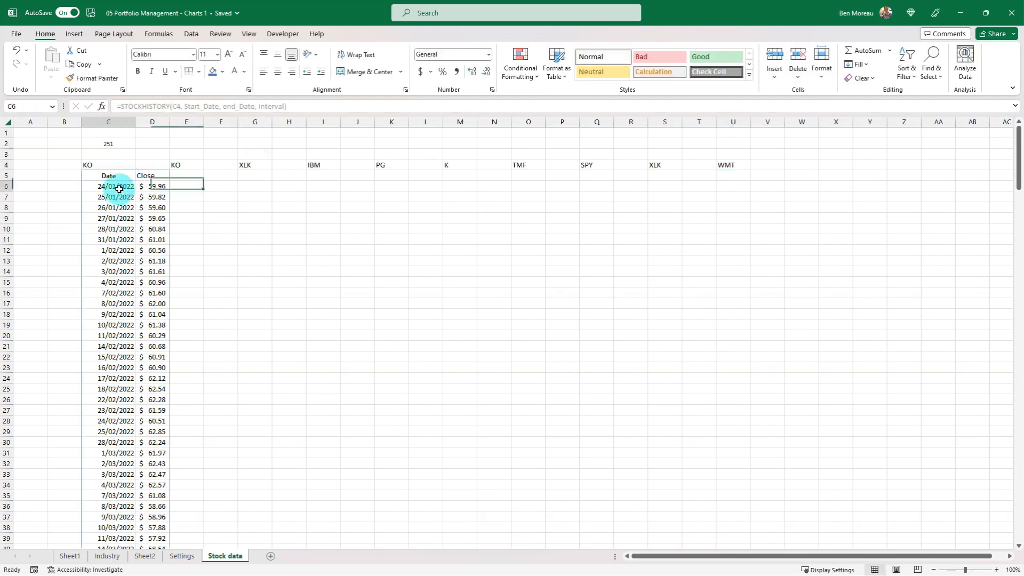
click(120, 172)
key(shift+Right)
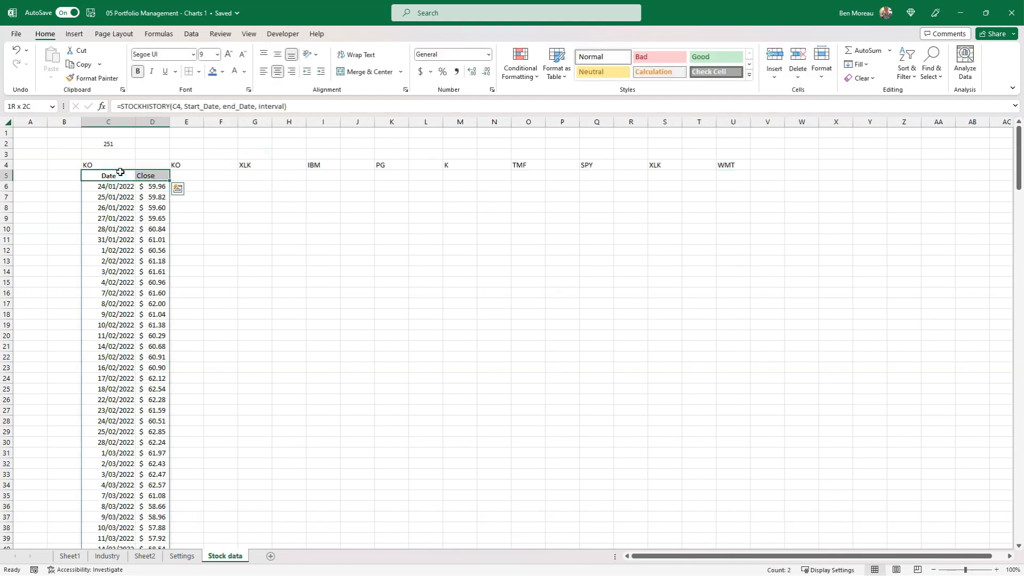
key(ctrl+c)
key(Right)
key(Right)
key(ctrl+v)
key(Right)
key(Right)
key(ctrl+v)
key(Right)
key(Right)
key(ctrl+v)
key(Right)
key(Right)
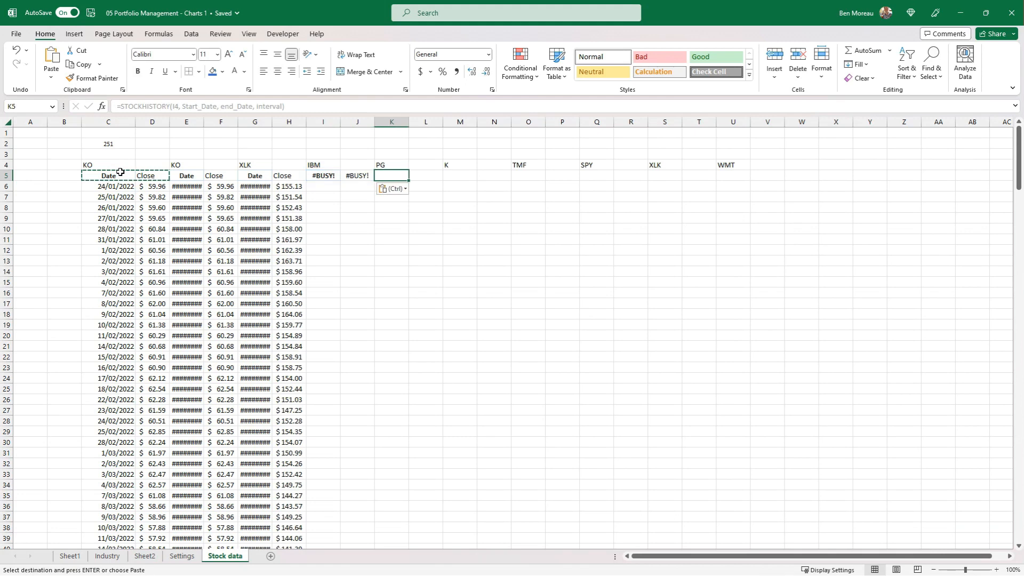
key(ctrl+v)
key(Right)
key(Right)
key(ctrl+v)
key(Right)
key(Right)
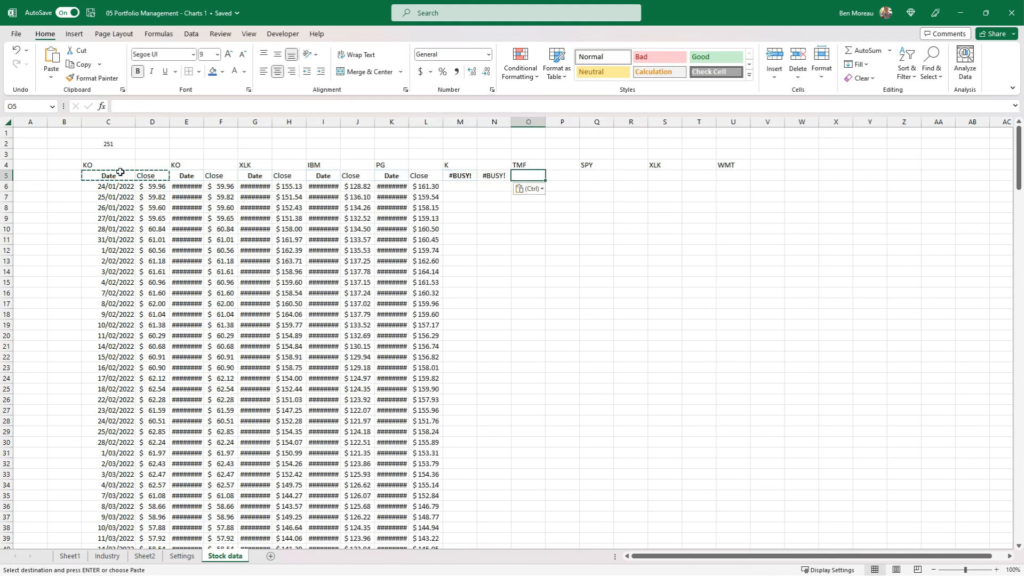
key(ctrl+v)
key(Right)
key(Right)
key(ctrl+v)
key(Right)
key(Right)
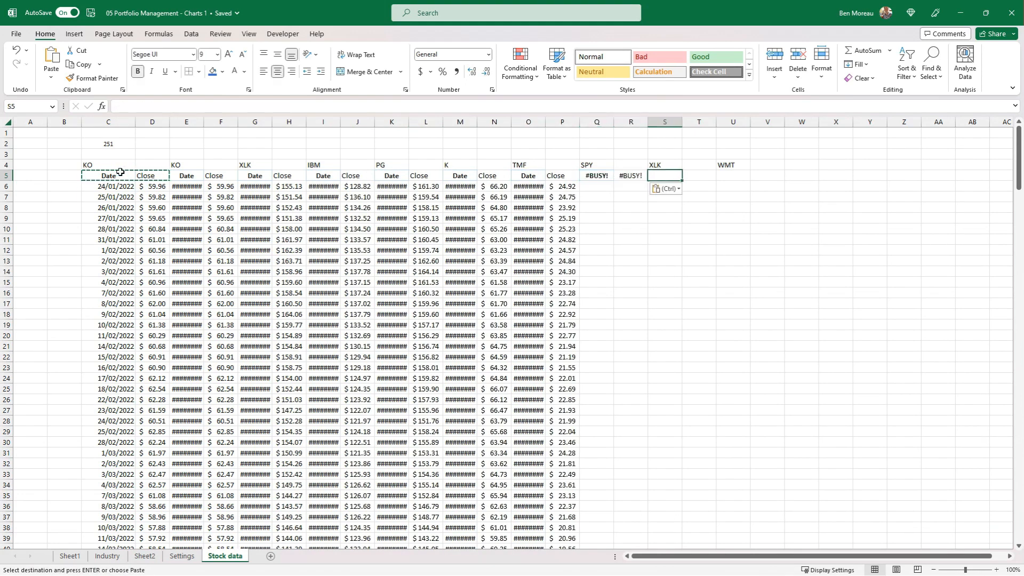
key(ctrl+v)
key(Right)
key(Right)
key(ctrl+v)
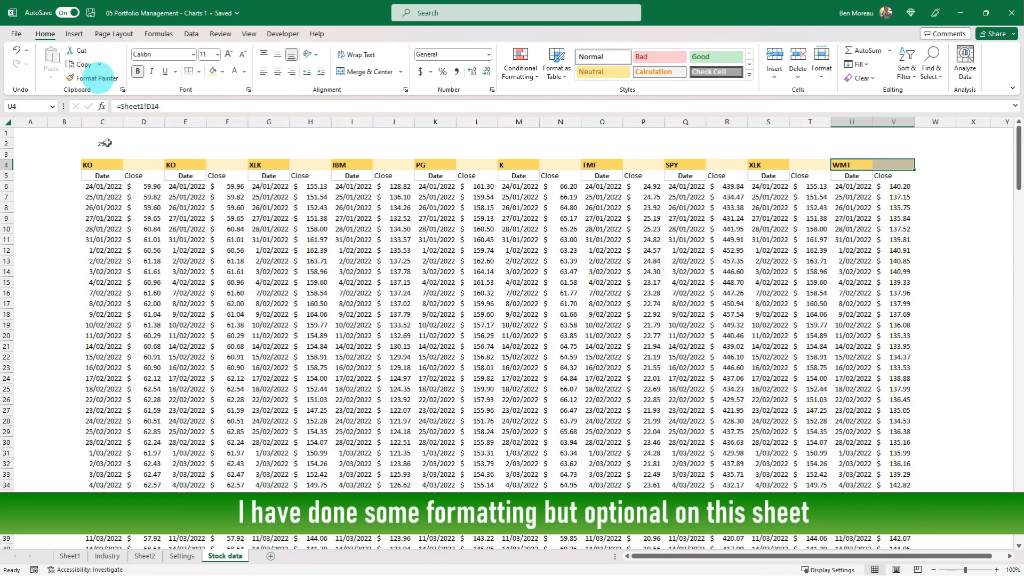
Copy the COUNTA formula from C2 to row 2 above each of the other stock symbols, from E2 to U2.
click(106, 145)
key(ctrl+c)
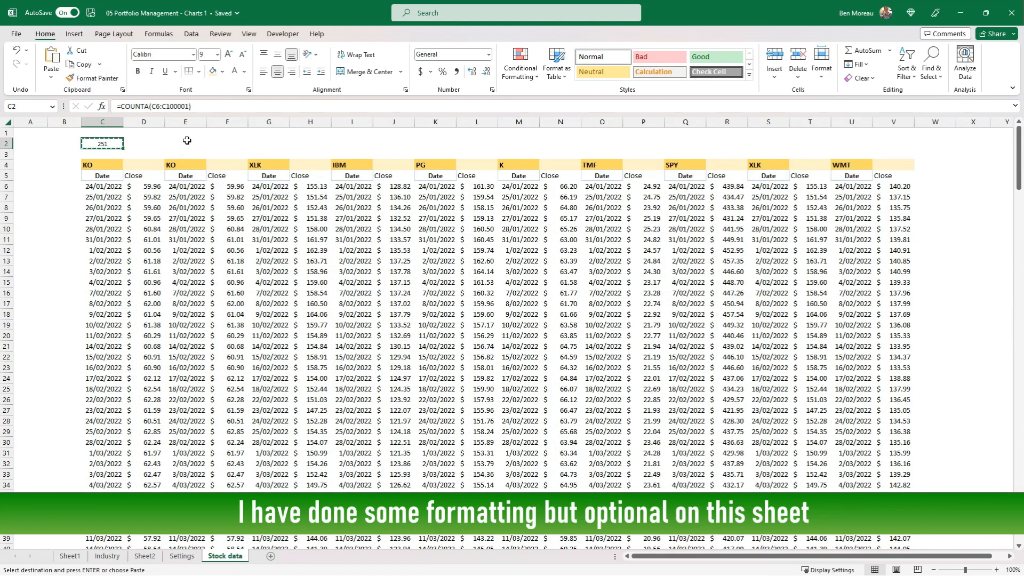
click(187, 141)
key(ctrl+v)
click(270, 144)
key(ctrl+v)
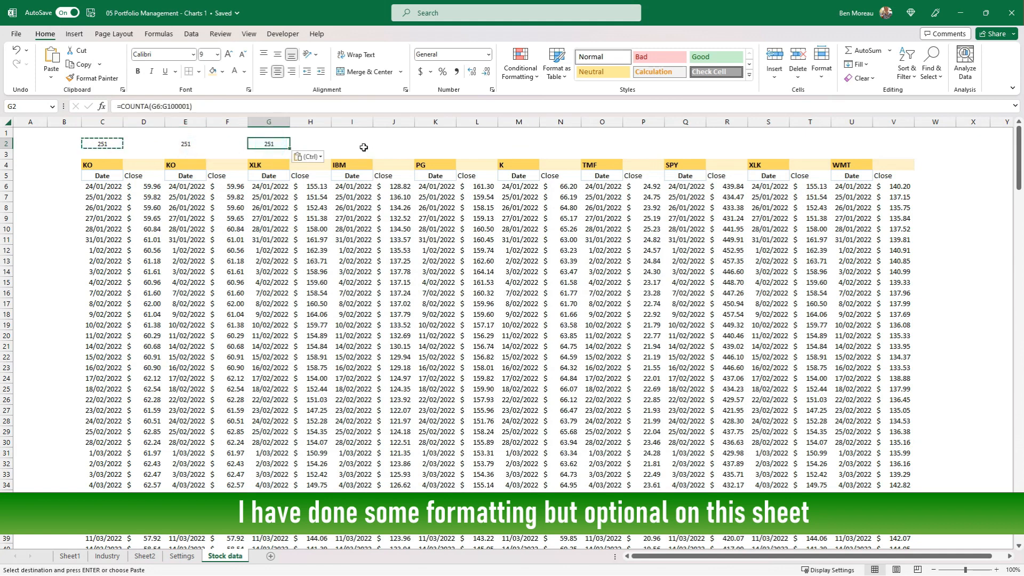
click(361, 145)
key(ctrl+v)
click(432, 144)
key(ctrl+v)
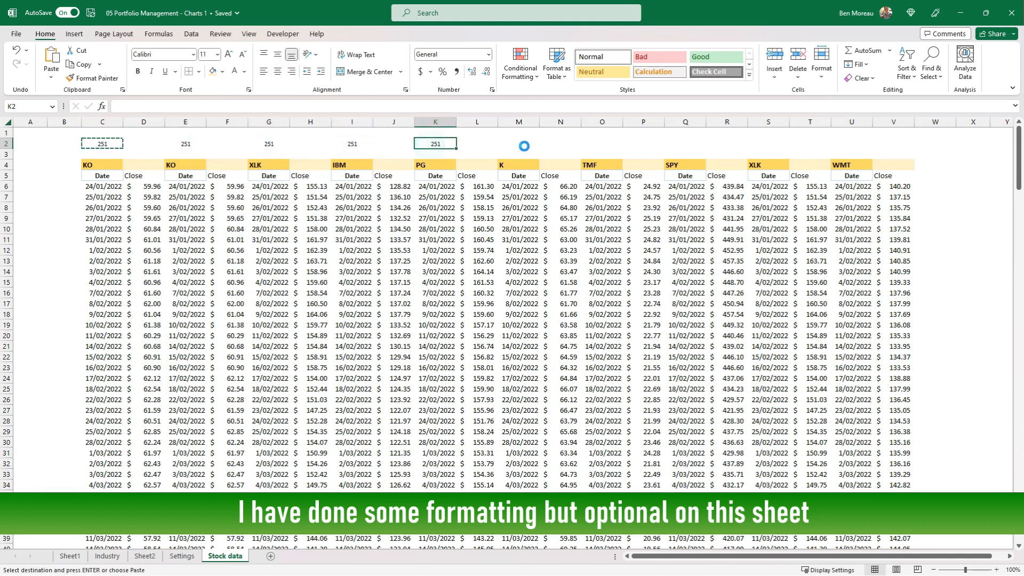
click(523, 144)
key(ctrl+v)
key(ctrl+v)
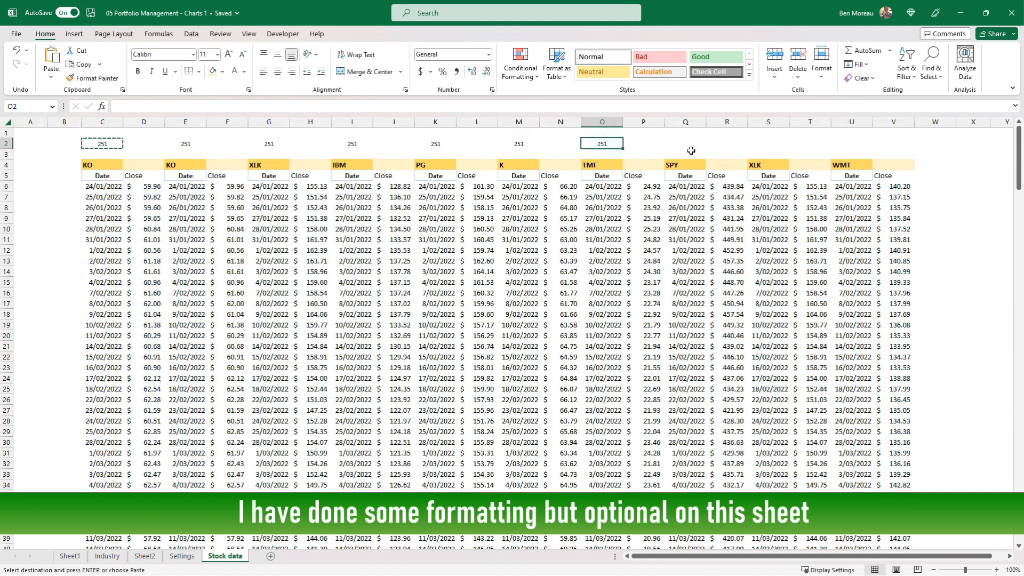
click(688, 143)
key(ctrl+v)
click(771, 144)
key(ctrl+v)
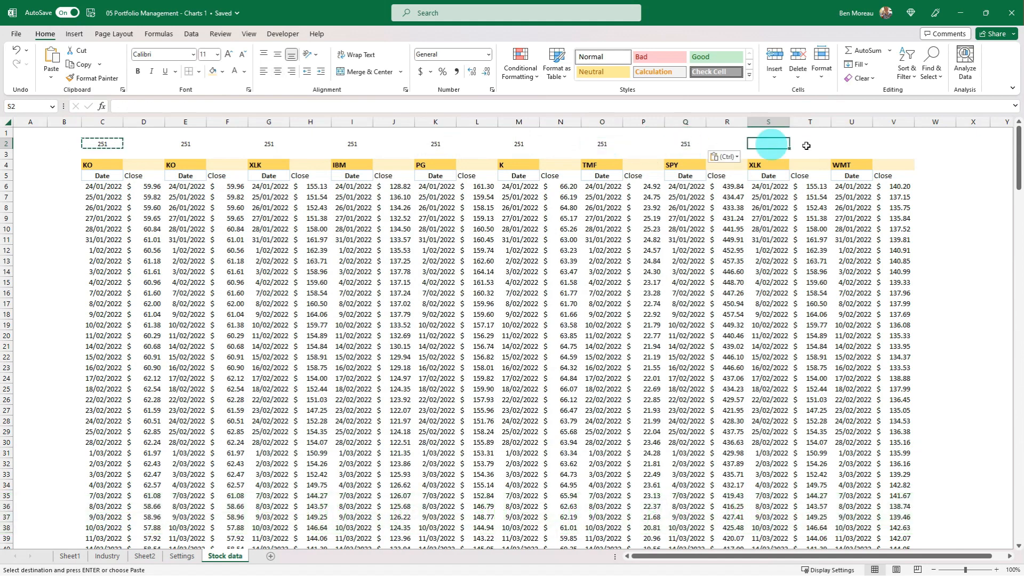
click(848, 144)
key(ctrl+v)
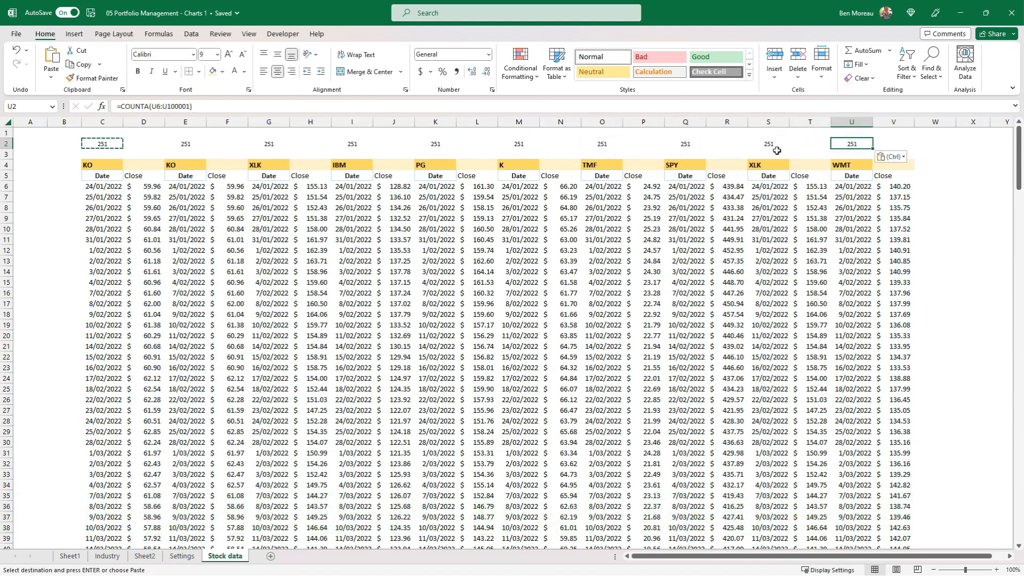
Make row 1 much taller and column D about twice as wide to give cell D1 room for a chart.
click(139, 198)
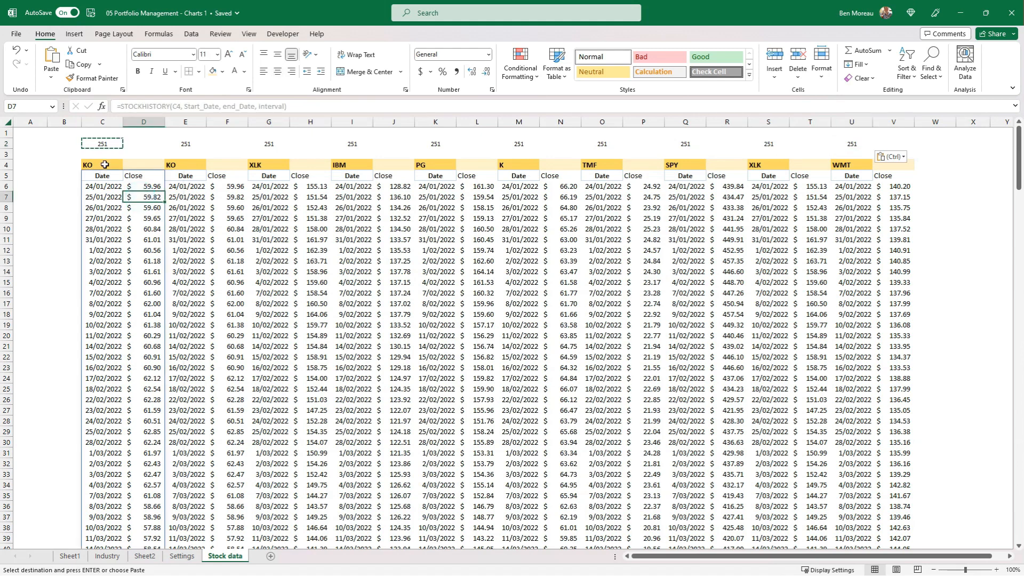
click(88, 176)
drag(6, 139, 6, 203)
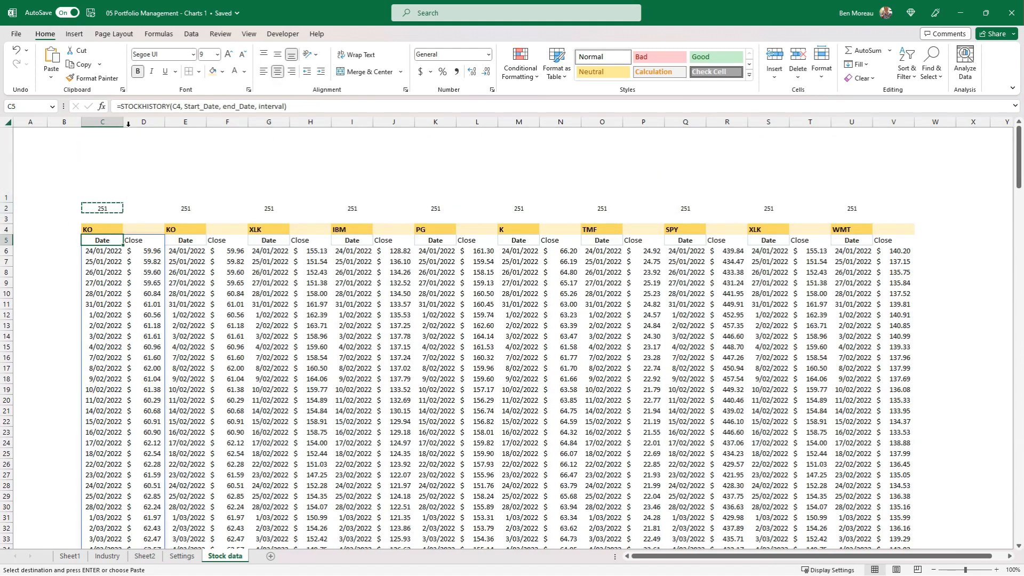
drag(123, 121, 205, 123)
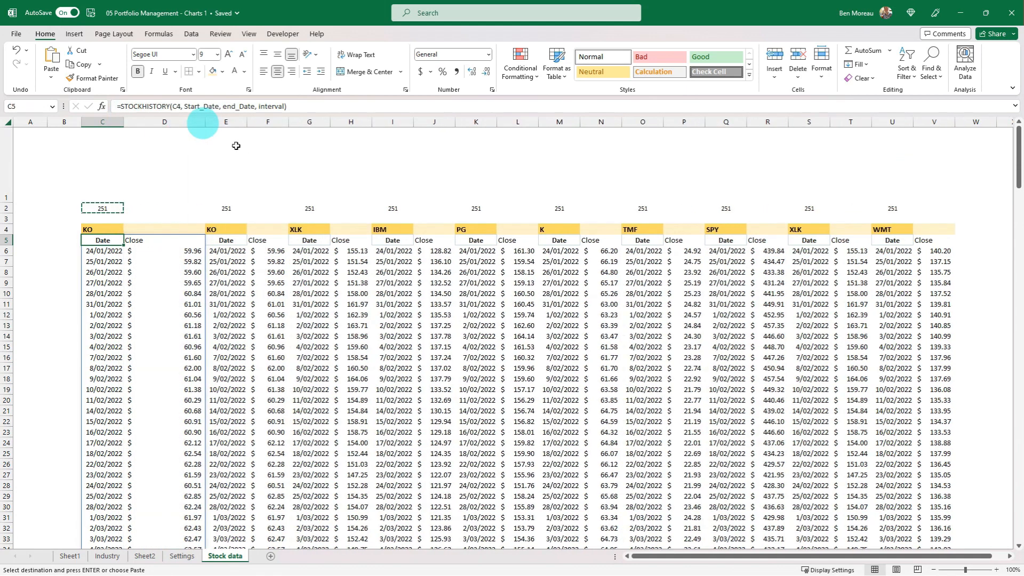
Insert a line sparkline in D1 from the first stock's closing prices in D6:D256 and check how it looks.
click(172, 159)
click(74, 34)
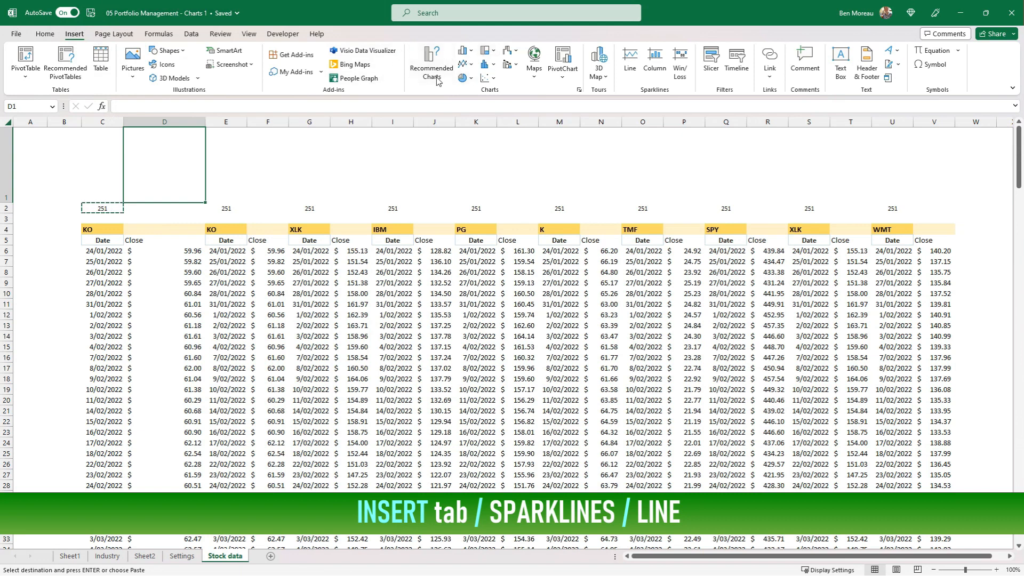
click(630, 59)
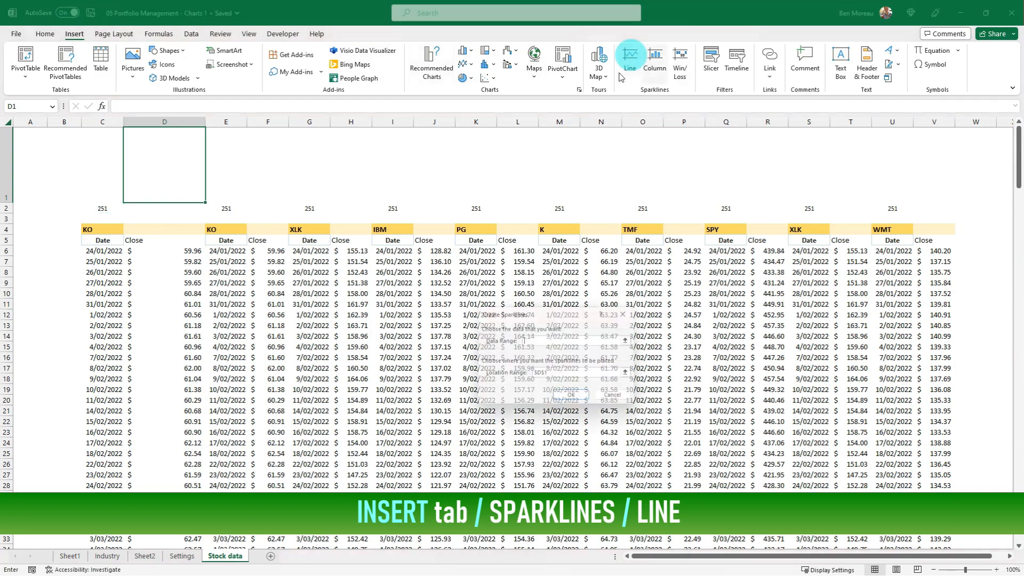
click(162, 252)
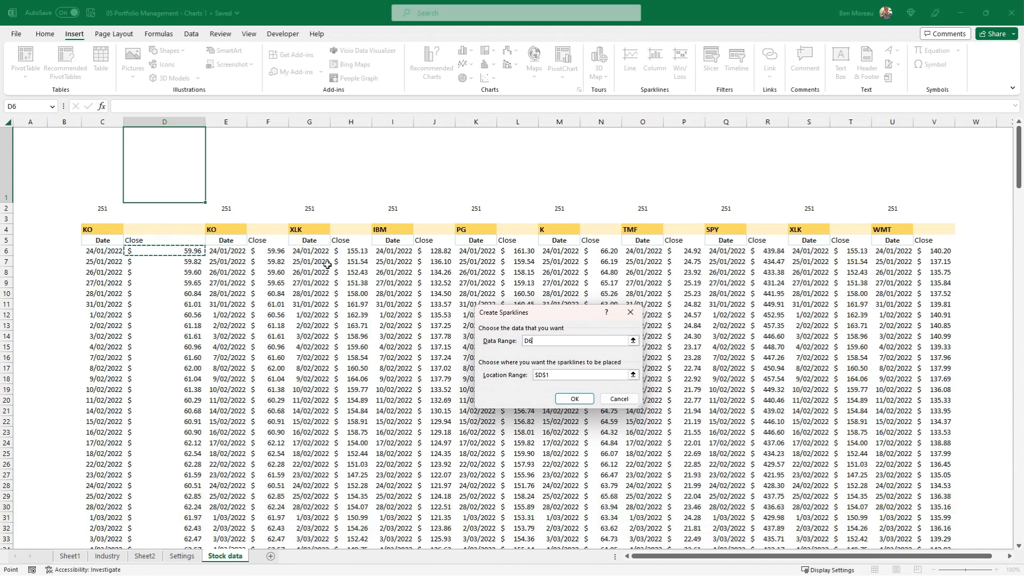
drag(162, 252, 198, 541)
key(ctrl+shift+Down)
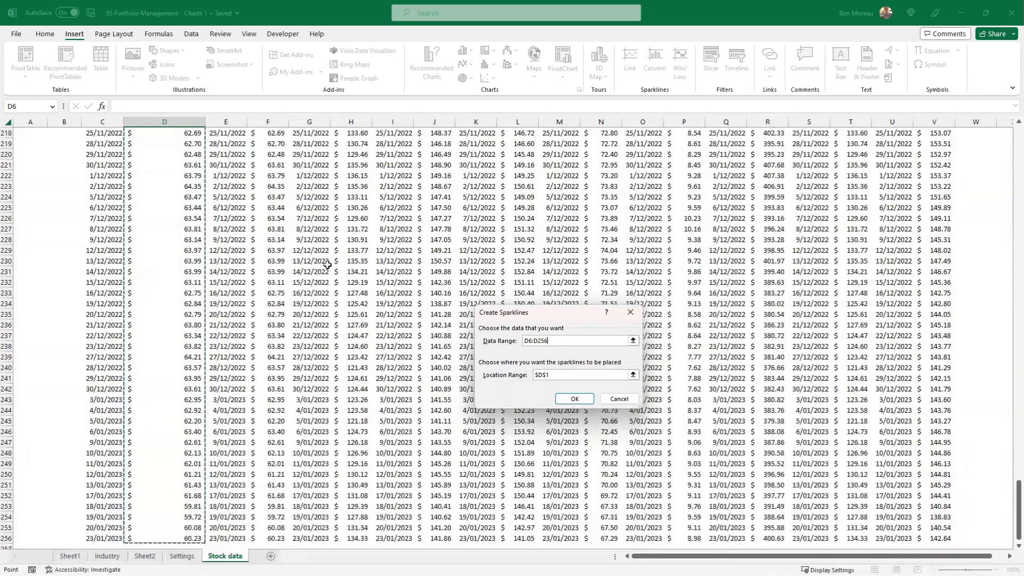
key(Return)
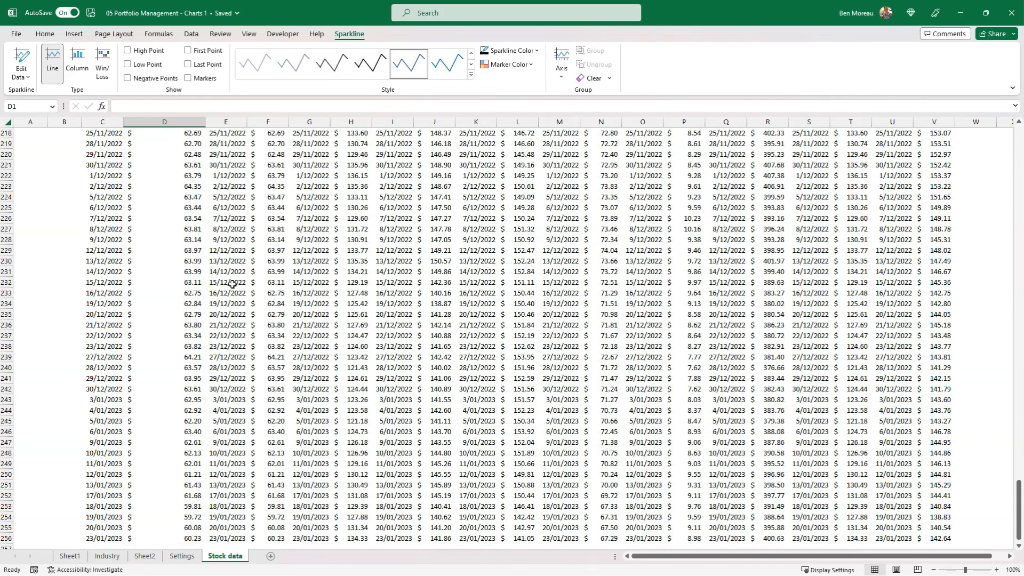
scroll(209, 283, up, 11)
click(209, 283)
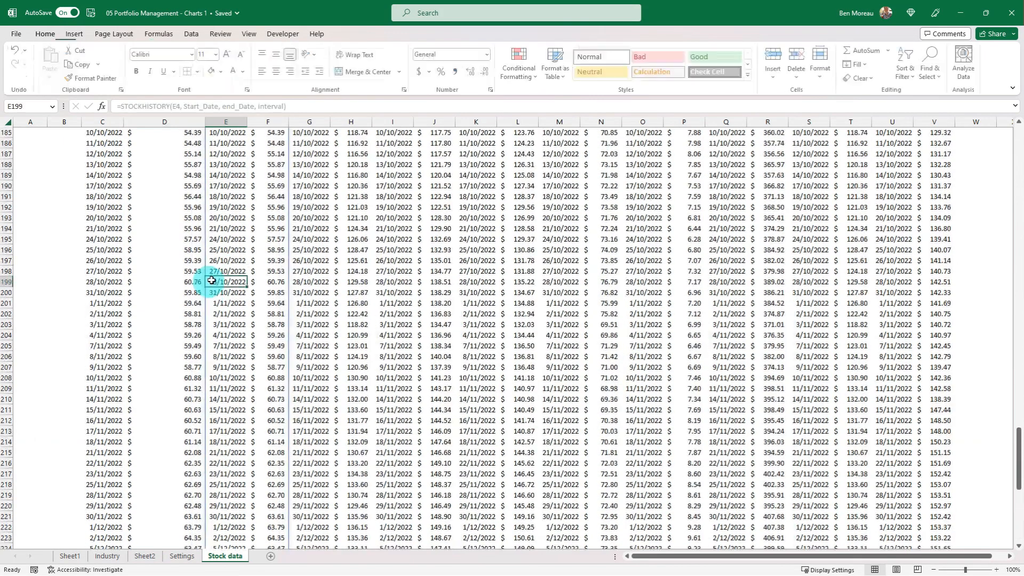
scroll(211, 281, up, 20)
scroll(211, 280, up, 13)
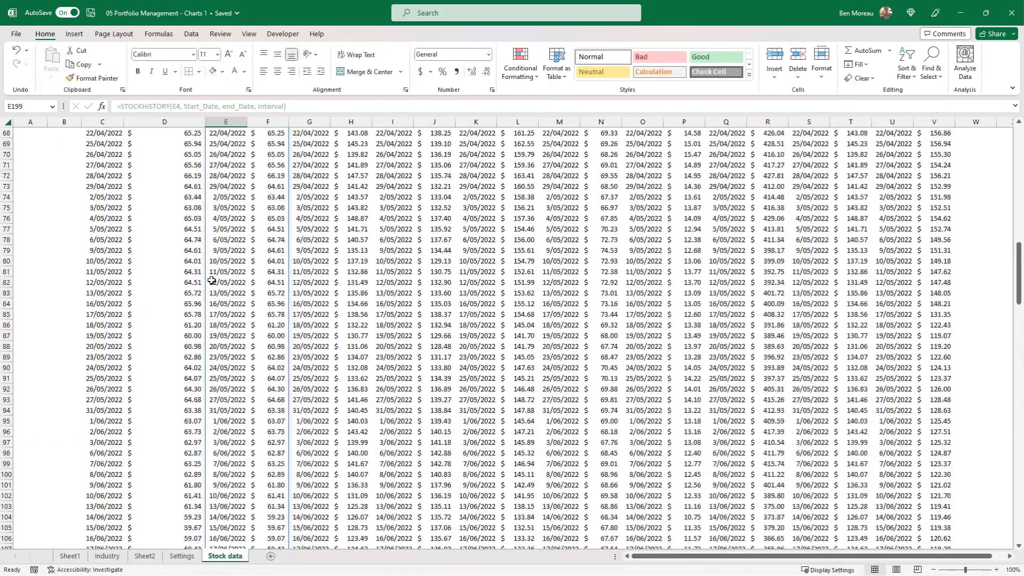
key(ctrl+Home)
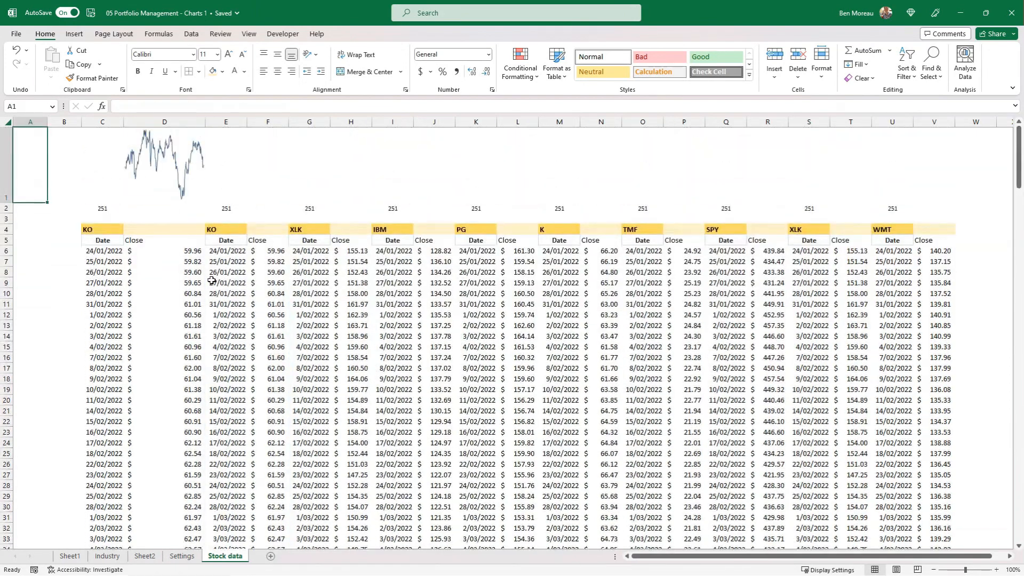
click(178, 183)
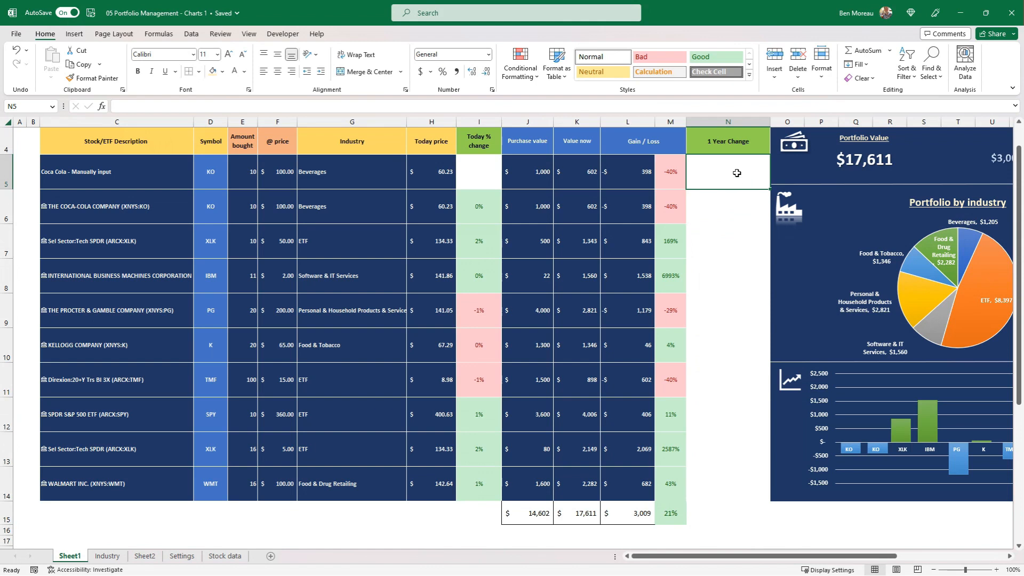
Insert a line sparkline in N5 of Sheet1, under 1 Year Change, from the Stock data closing prices in D6:D256.
click(737, 172)
click(718, 175)
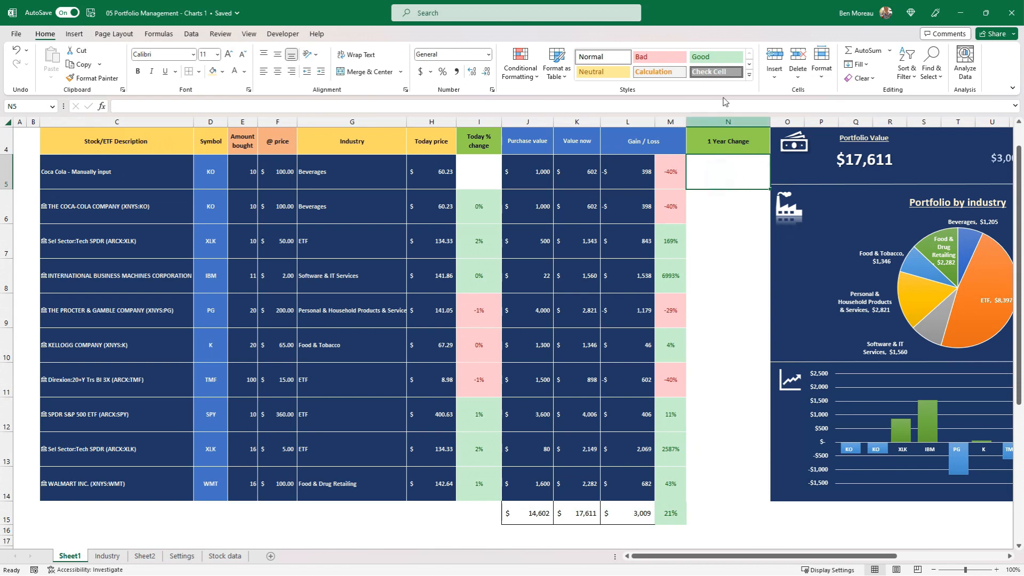
click(74, 35)
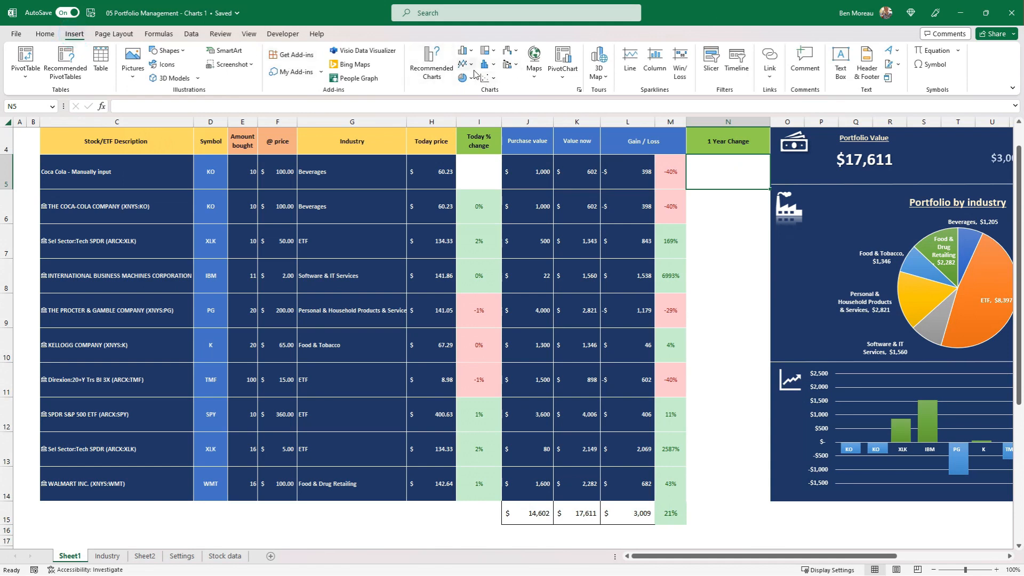
click(629, 56)
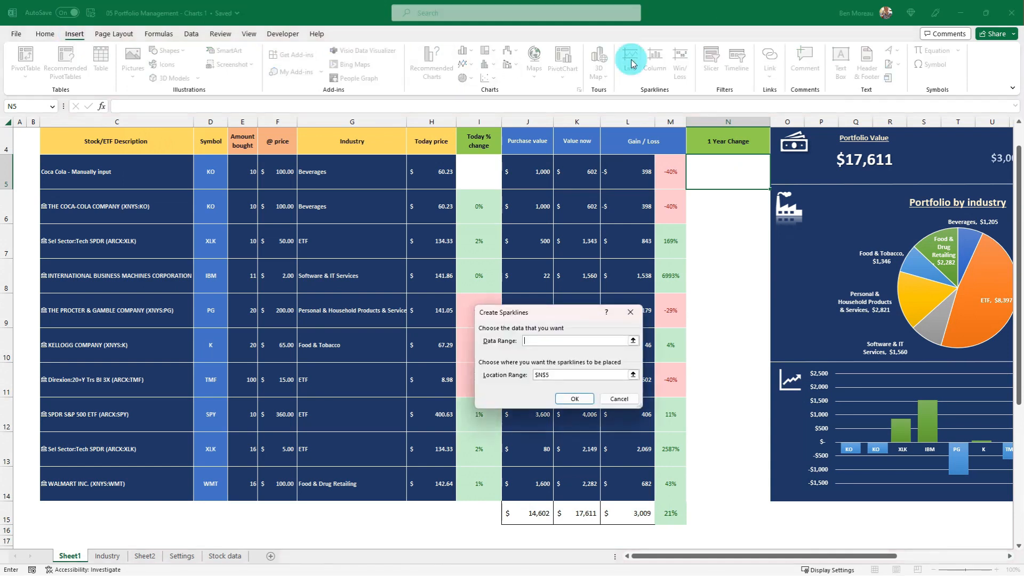
click(109, 555)
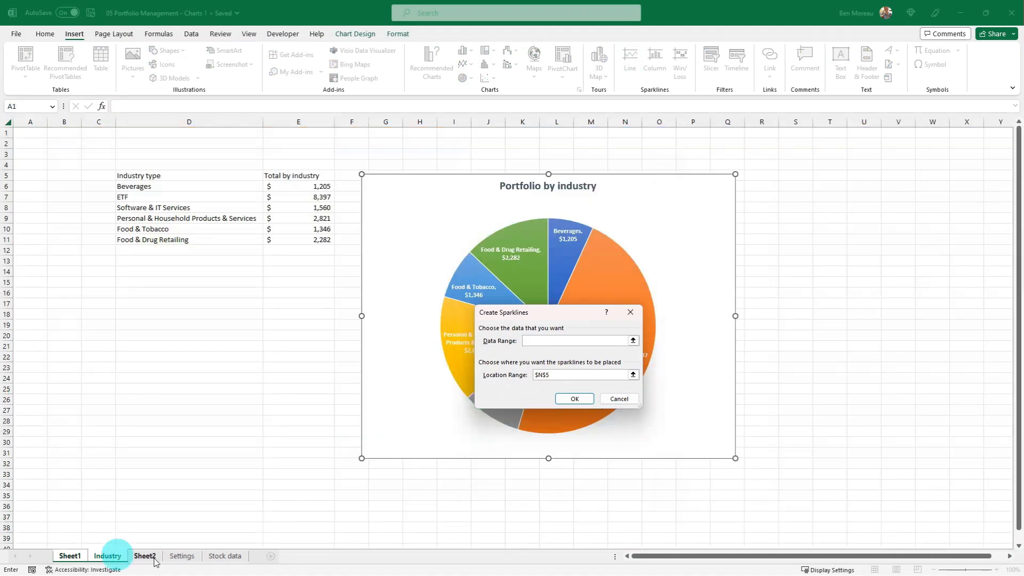
click(221, 555)
click(136, 248)
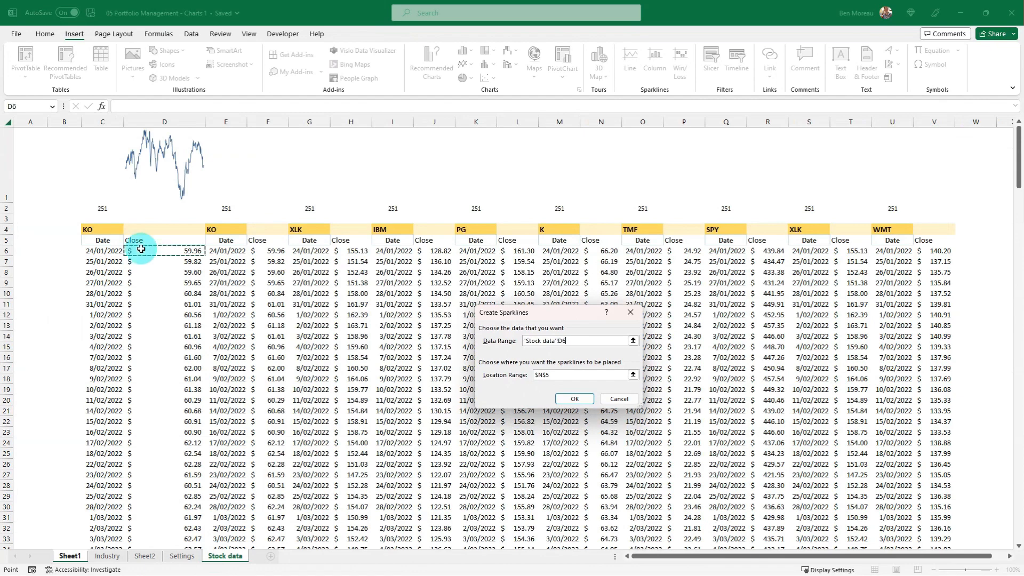
key(ctrl+shift+Down)
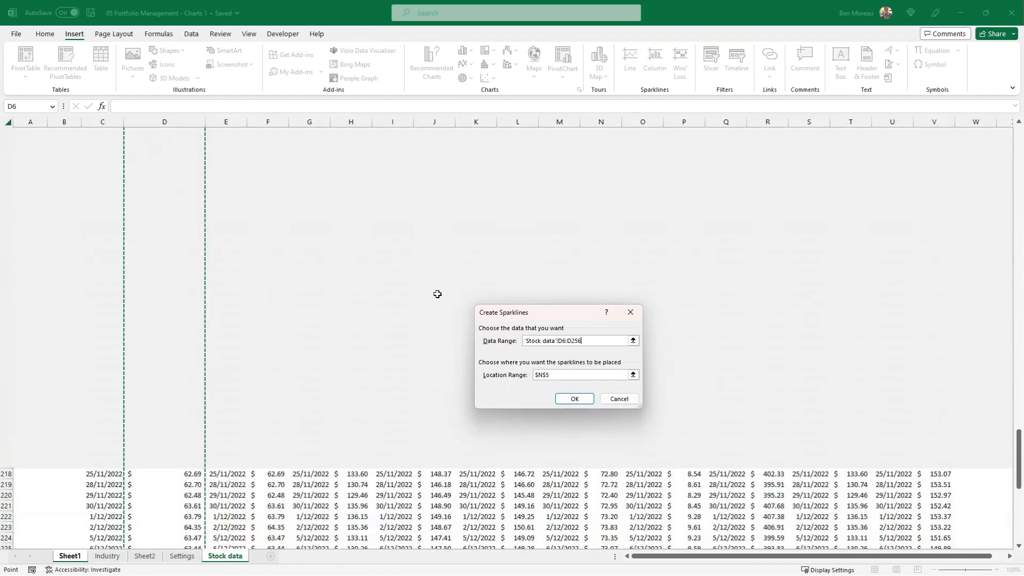
click(574, 399)
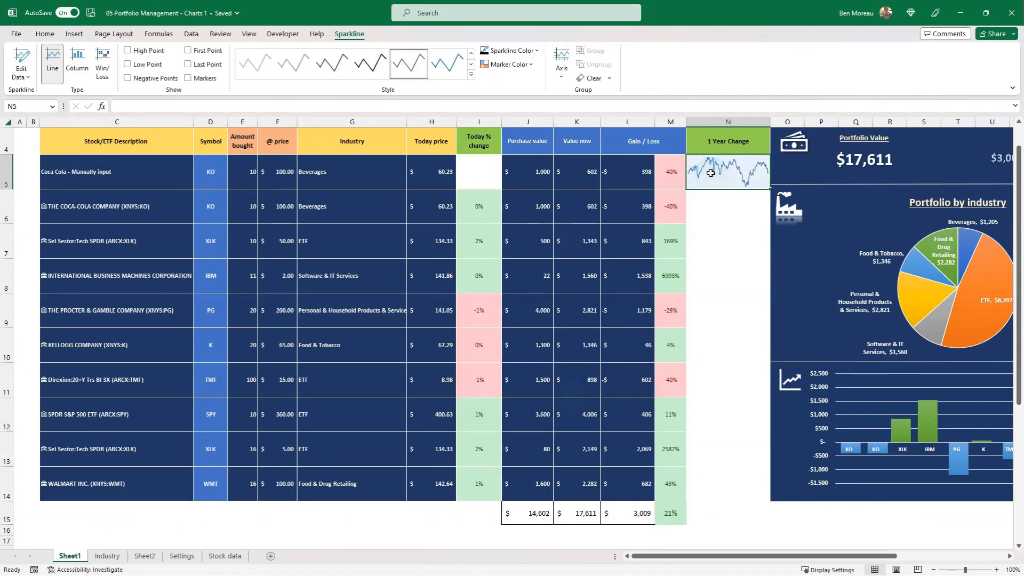
Copy the 1 Year Change sparkline from N5 to N6, and from there to N7.
key(ctrl+c)
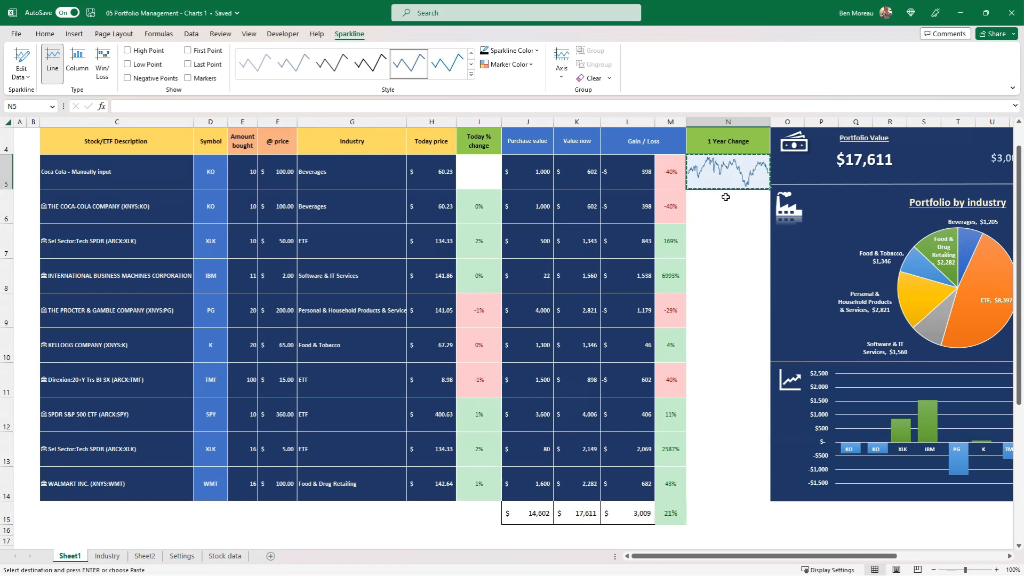
click(729, 204)
key(ctrl+v)
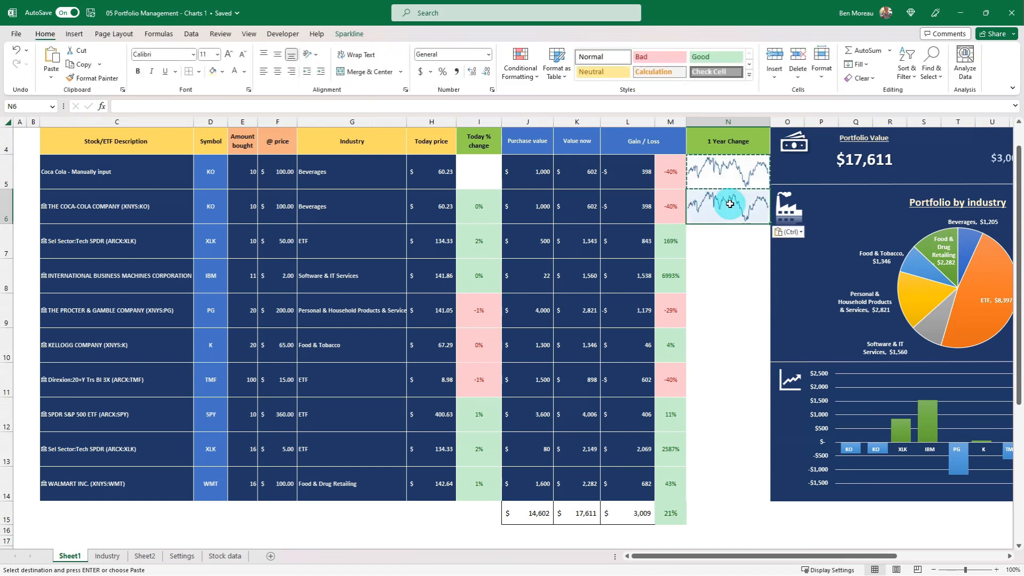
click(726, 237)
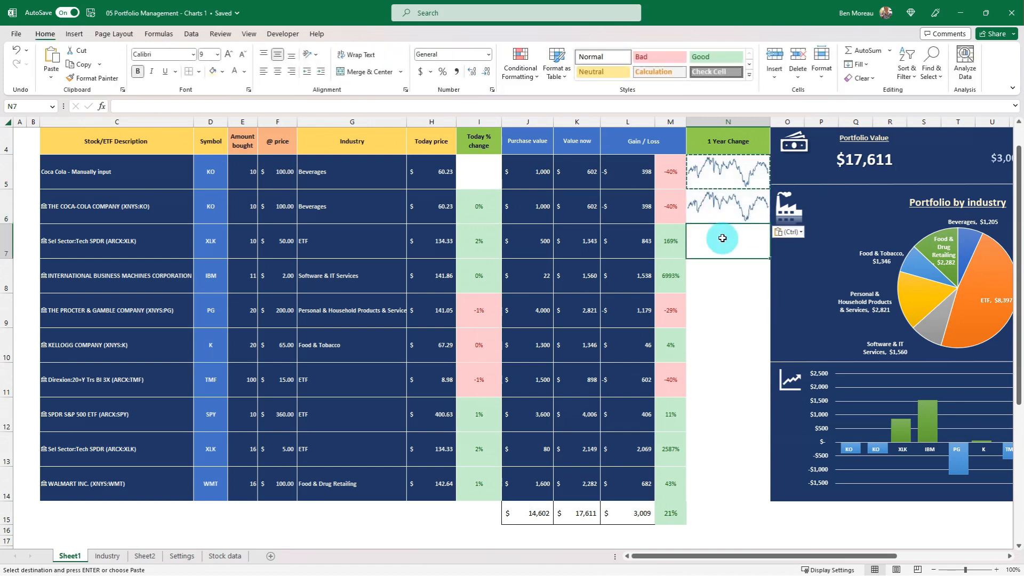
click(724, 201)
key(ctrl+c)
click(737, 240)
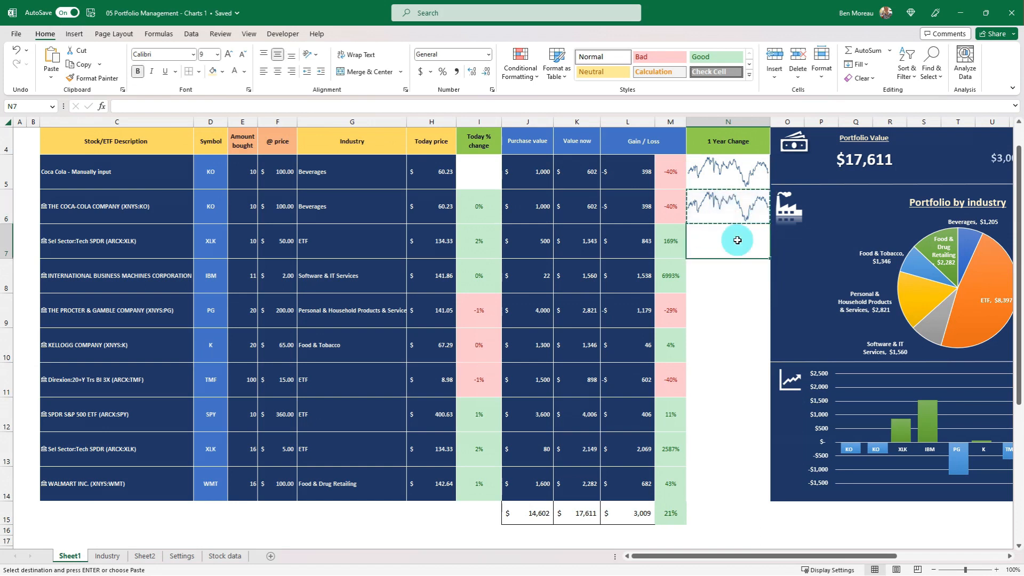
key(ctrl+v)
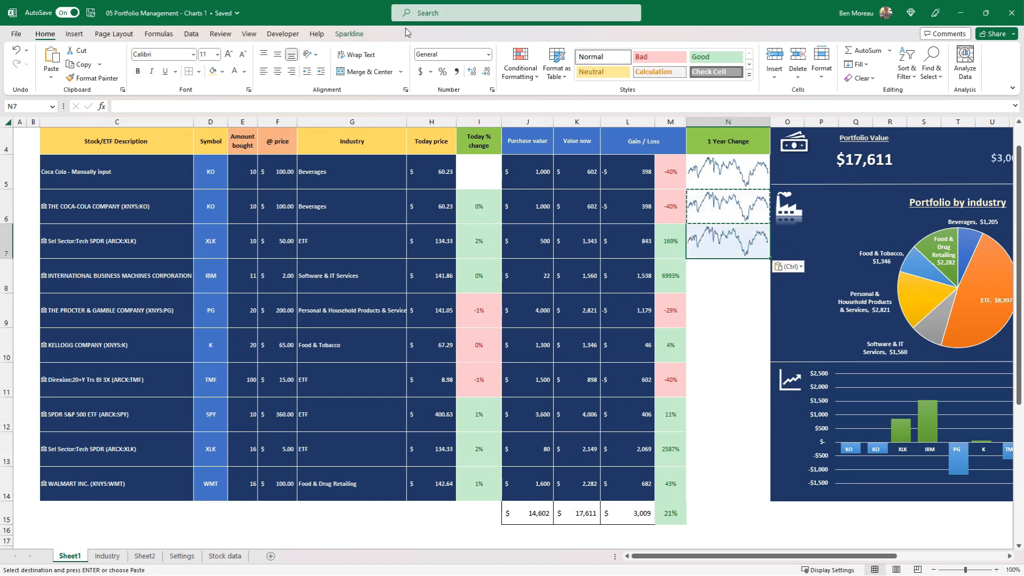
Change the source data of only the N7 sparkline to the XLK closing prices in Stock data H6:H256.
click(348, 33)
click(19, 76)
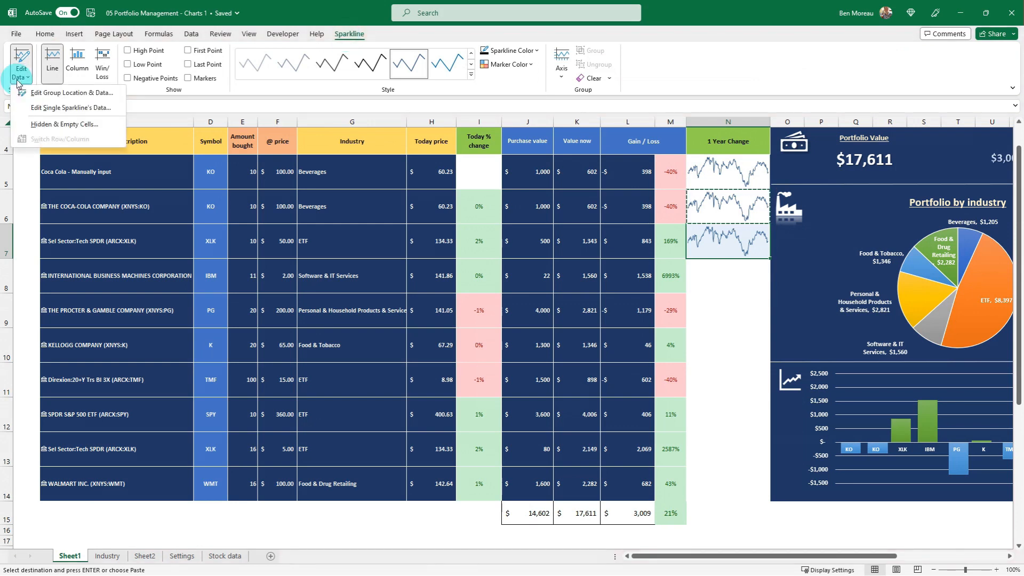
click(71, 109)
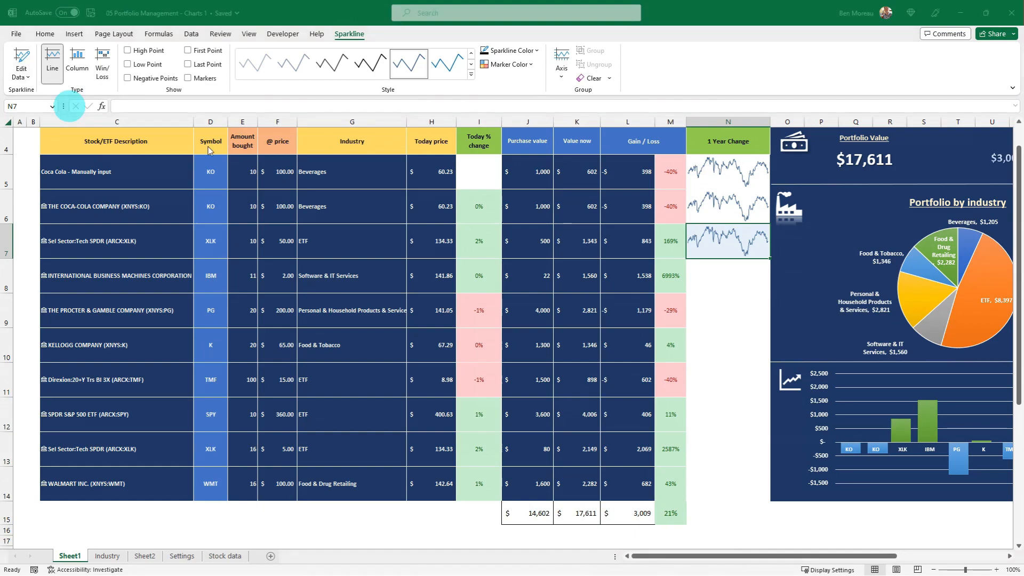
scroll(447, 279, up, 1)
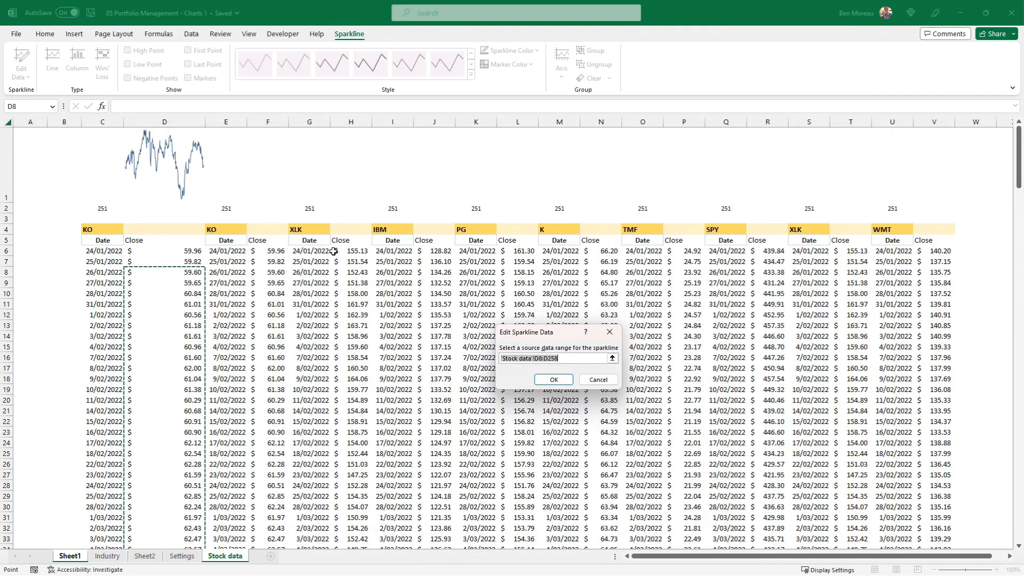
click(356, 251)
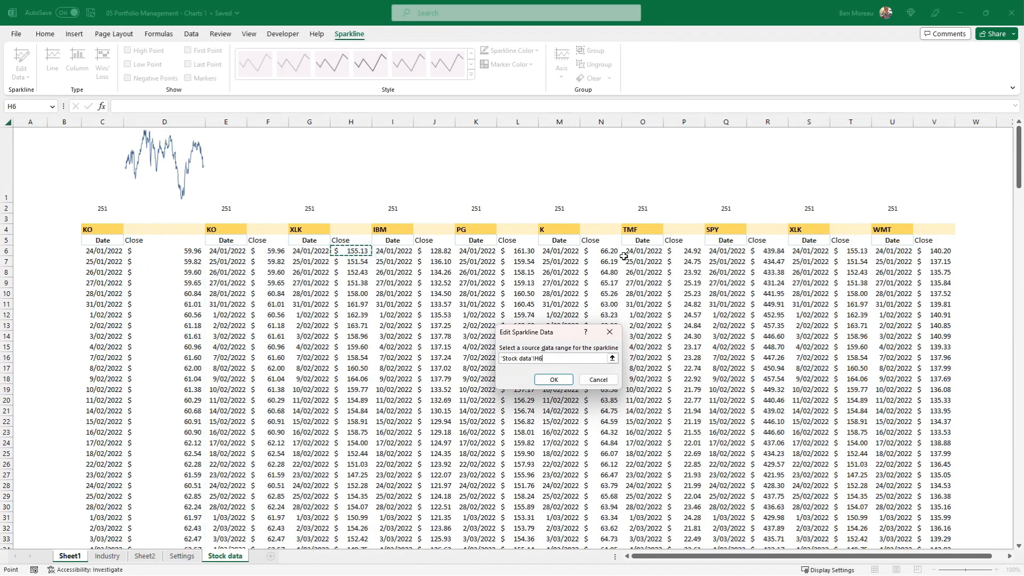
key(ctrl+shift+Down)
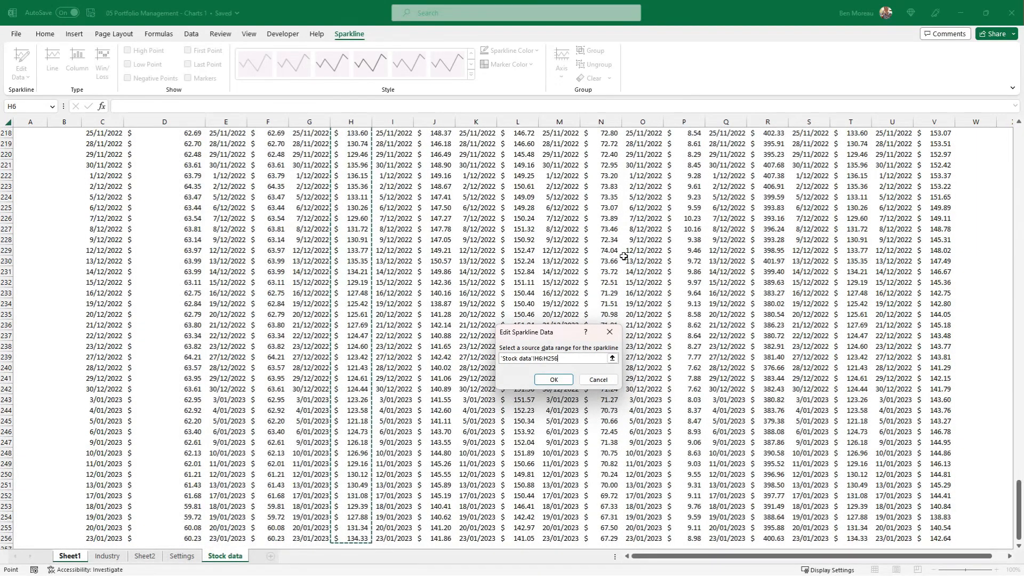
key(Return)
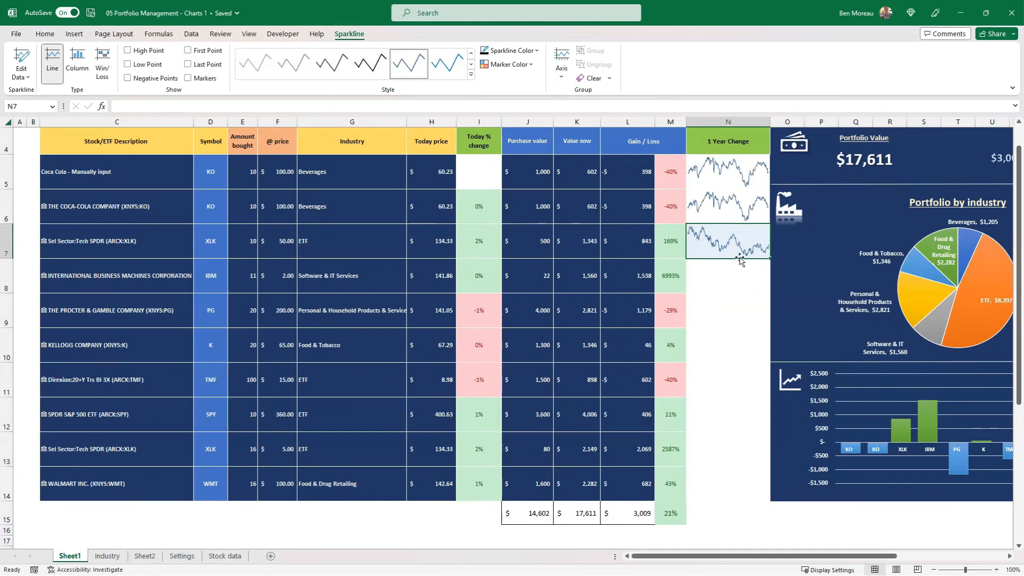
Copy the XLK sparkline from N7 to N8 for the IBM row.
key(ctrl+c)
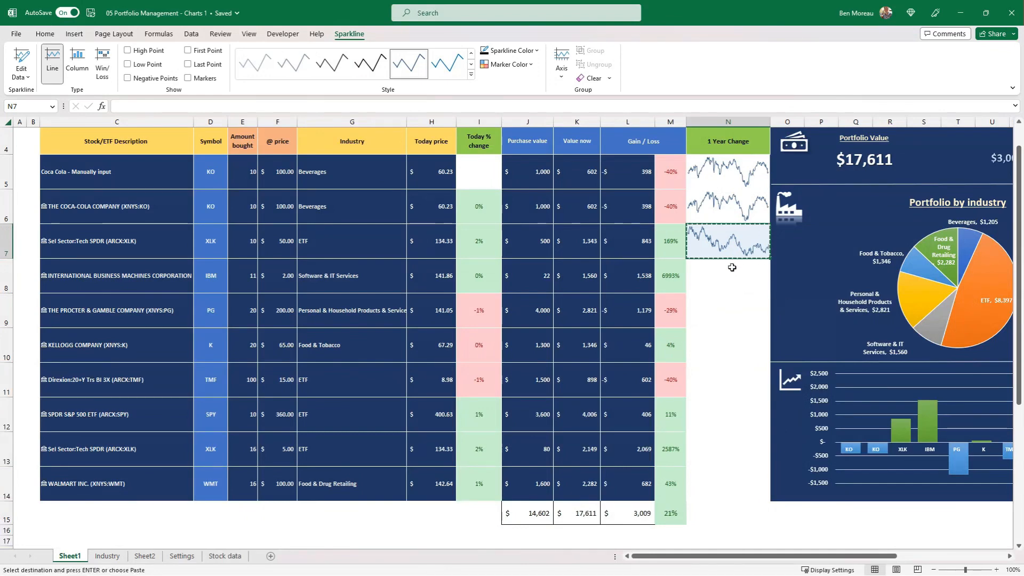
click(734, 276)
key(ctrl+v)
key(Return)
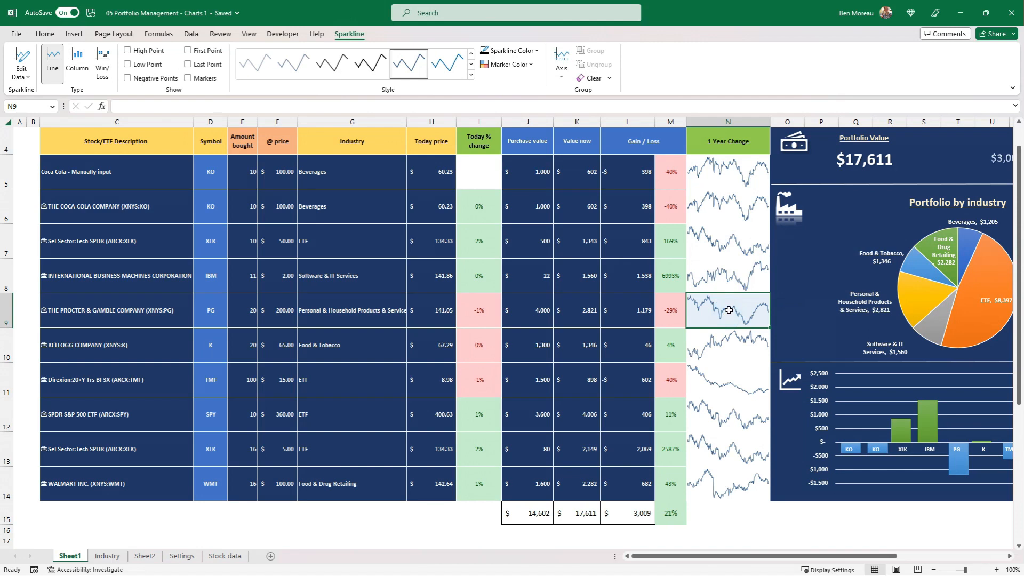
key(Left)
key(Left)
key(Left)
key(Left)
key(Left)
key(Left)
key(Left)
key(Left)
key(Left)
key(Left)
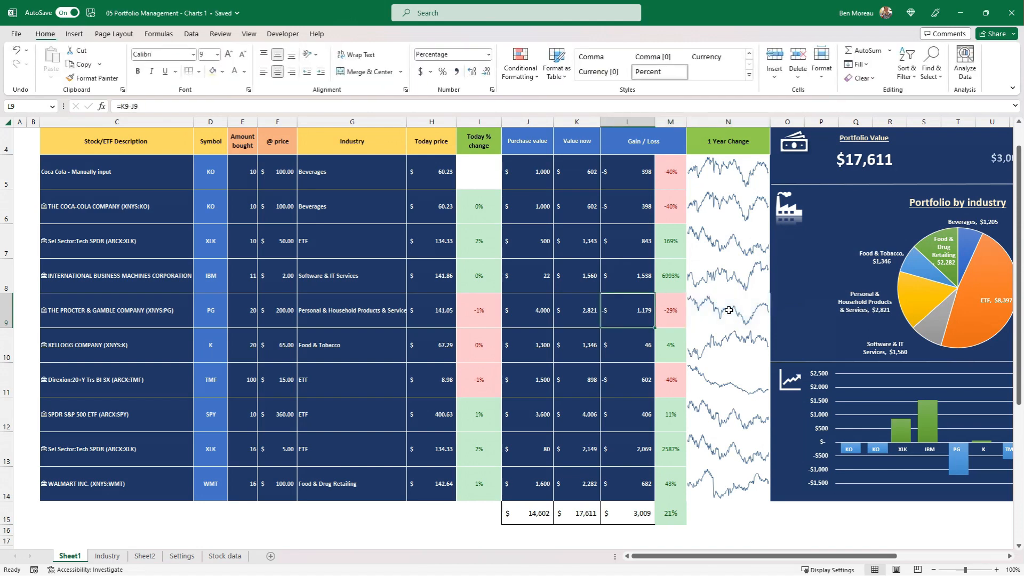
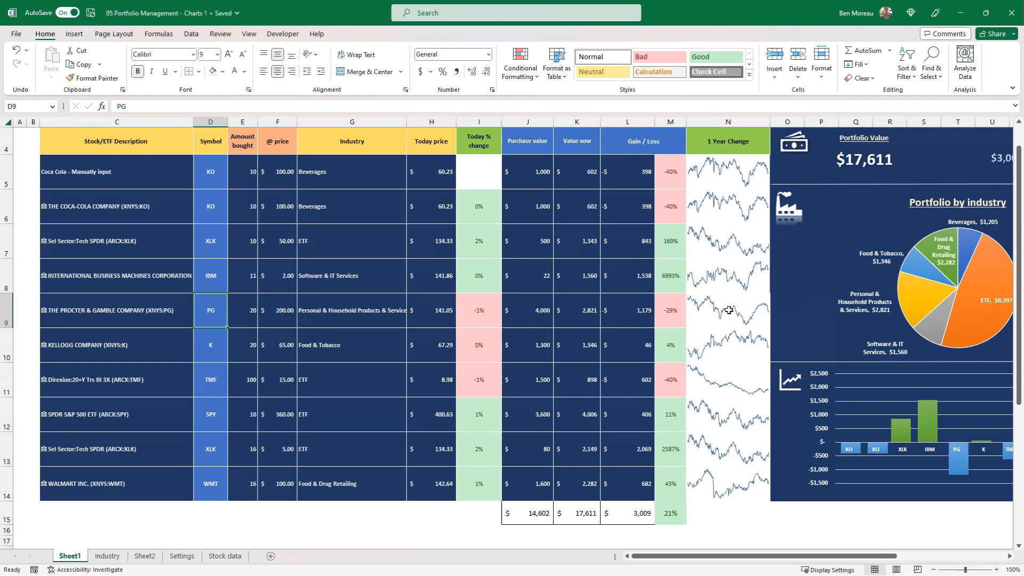
Replace the stock in C9 with KELLOGG COMPANY (XNYS:K) and fill the ticker symbol formula from D7 down to D14.
key(Left)
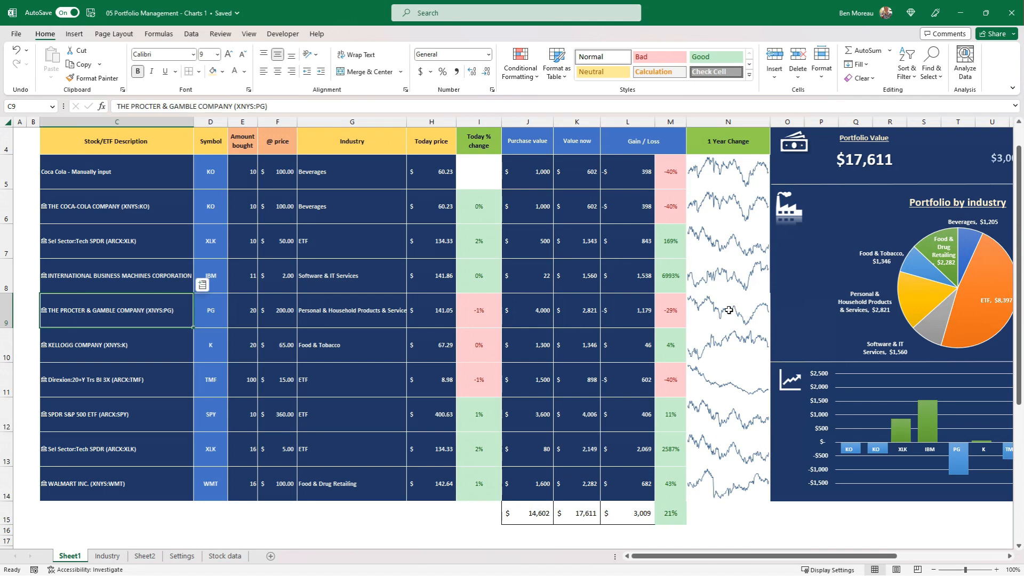
text(KELLOGG COMPANY (XNYS:K))
key(Return)
drag(228, 258, 224, 500)
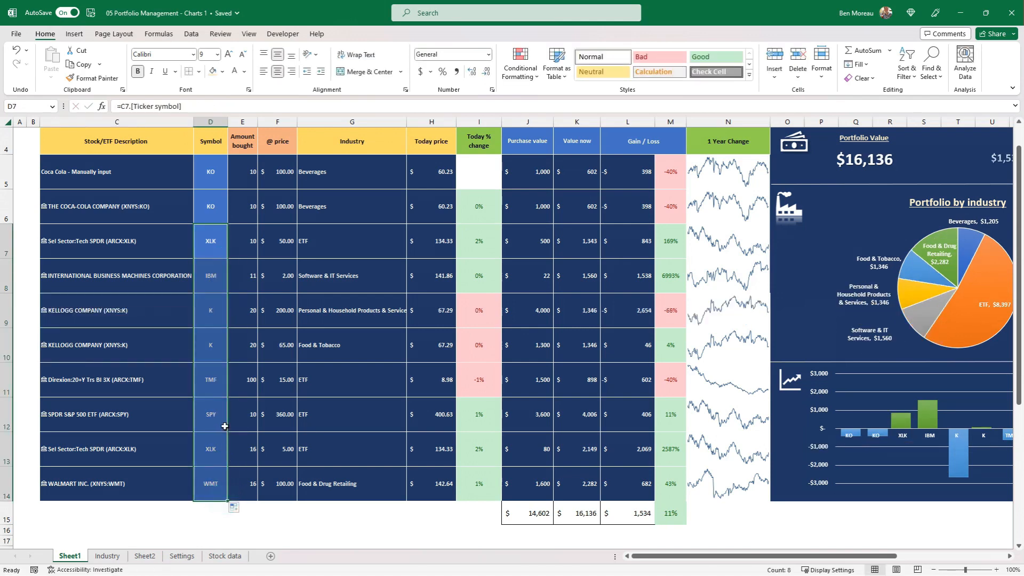
click(178, 319)
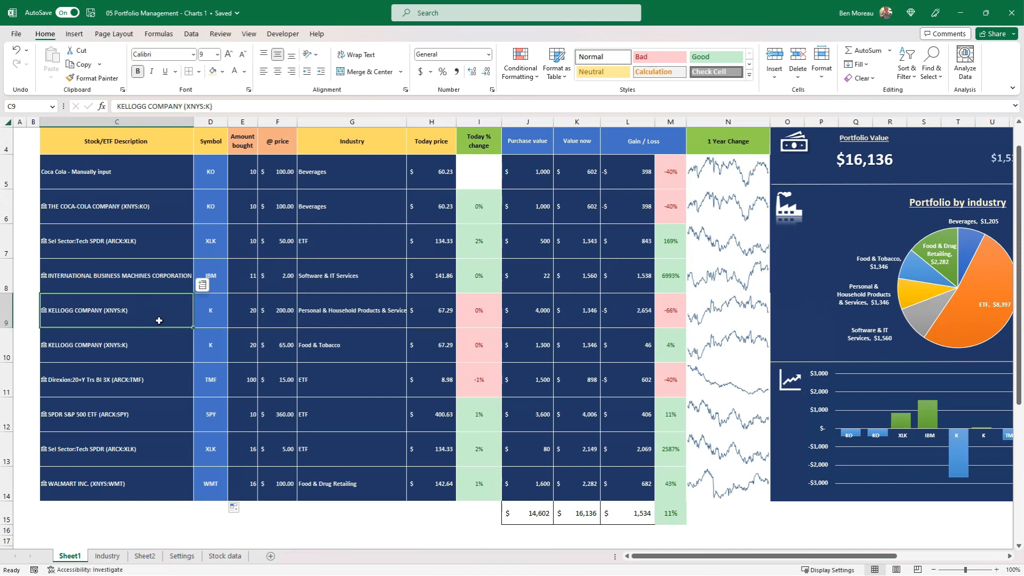
Fill the 1 Year Change sparkline cells N5:N14 with the dark navy blue theme colour that matches the table.
click(726, 388)
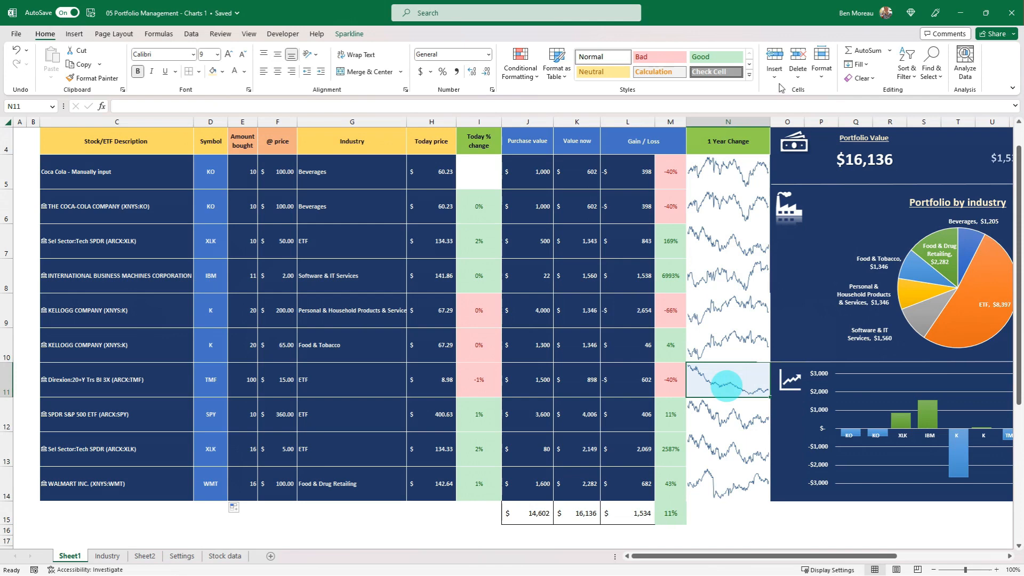
click(711, 172)
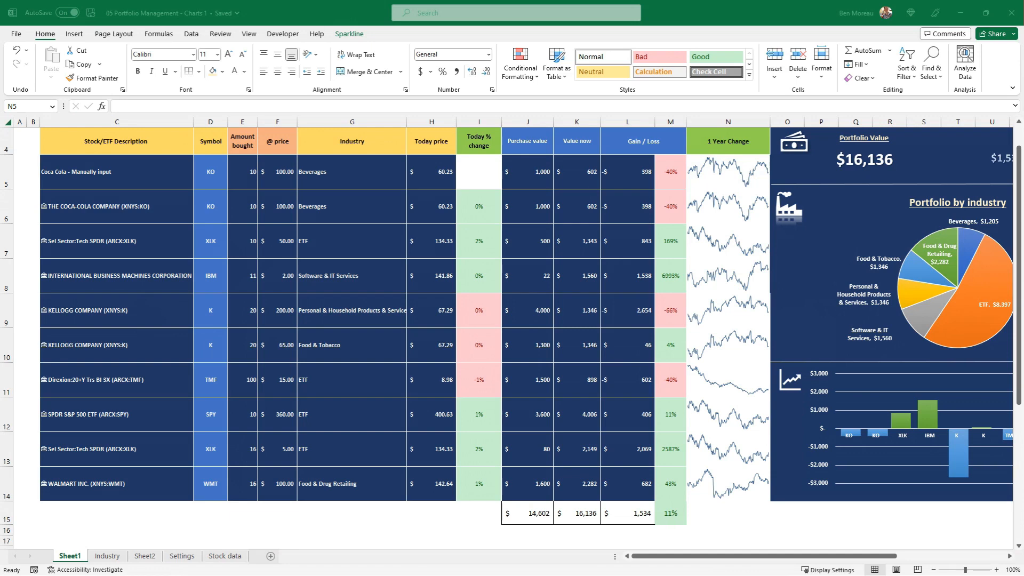
drag(709, 170, 711, 474)
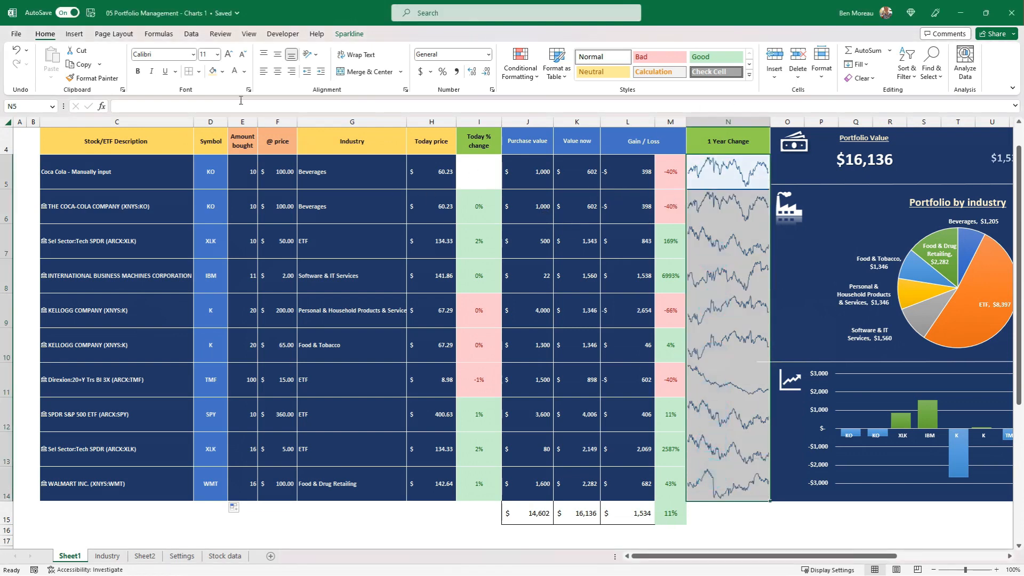
click(222, 72)
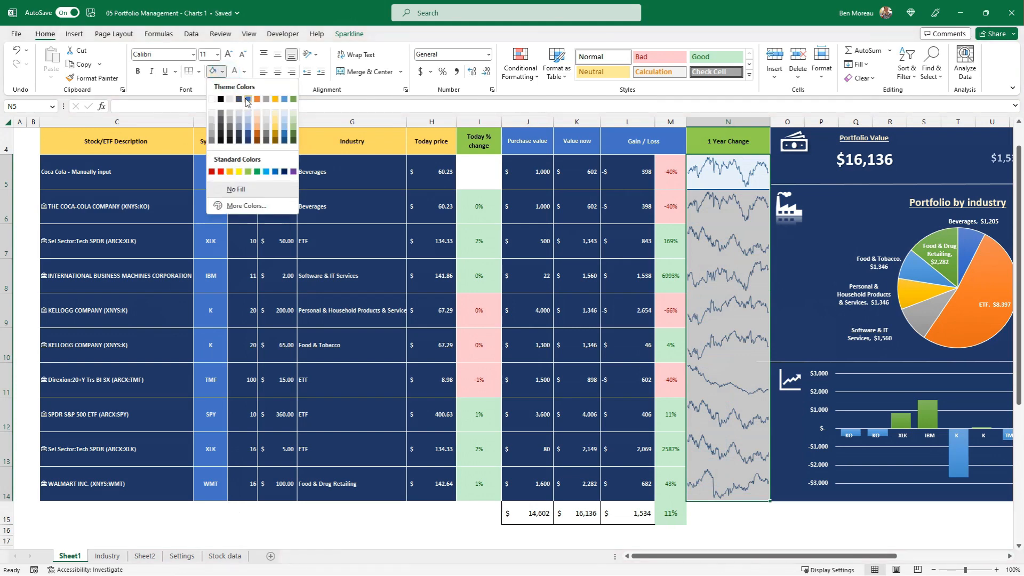
click(249, 141)
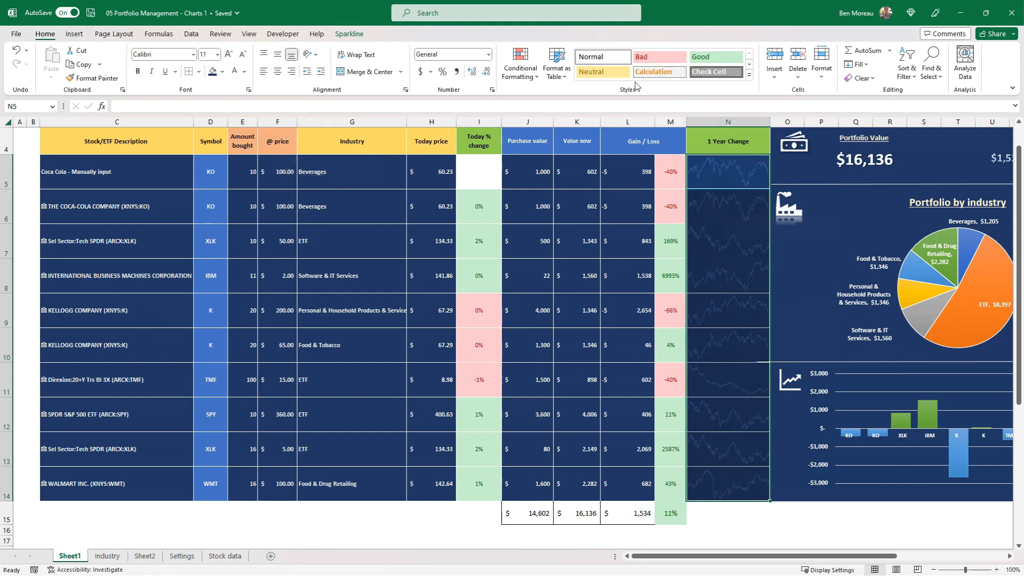
Set the line colour of the sparklines in N5:N14 to a pale gold theme shade.
click(349, 34)
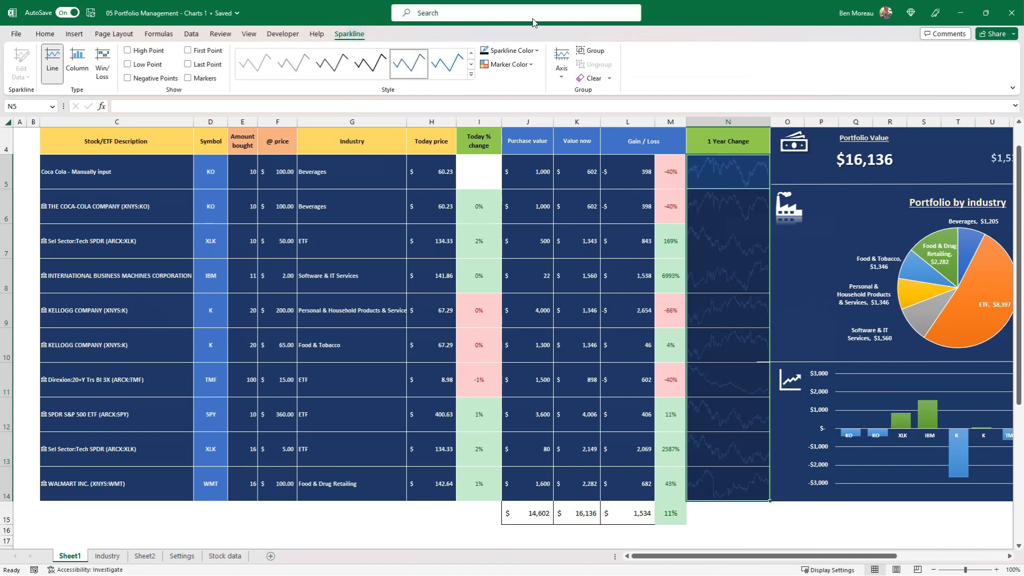
click(537, 51)
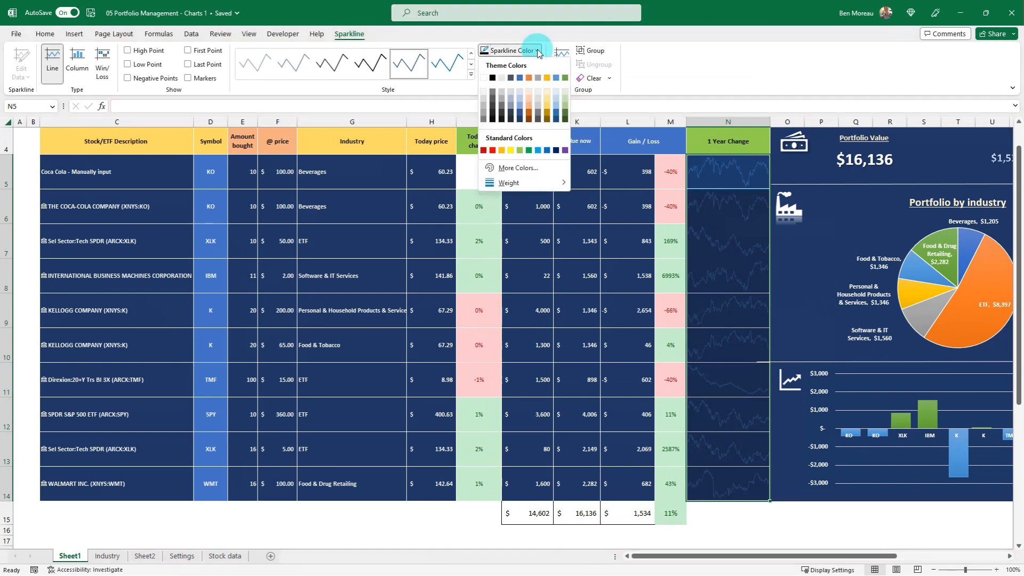
click(549, 99)
click(732, 445)
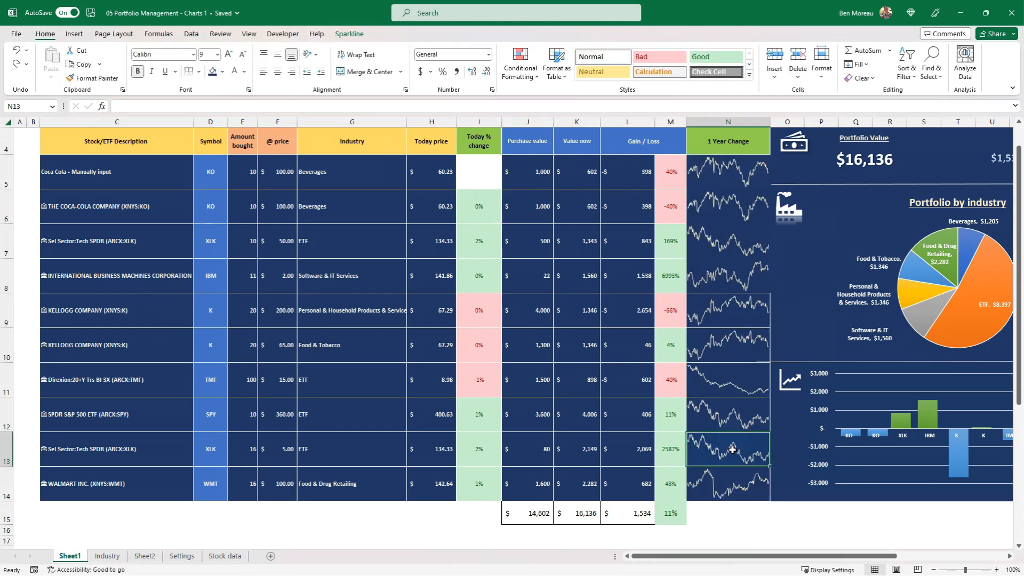
click(726, 310)
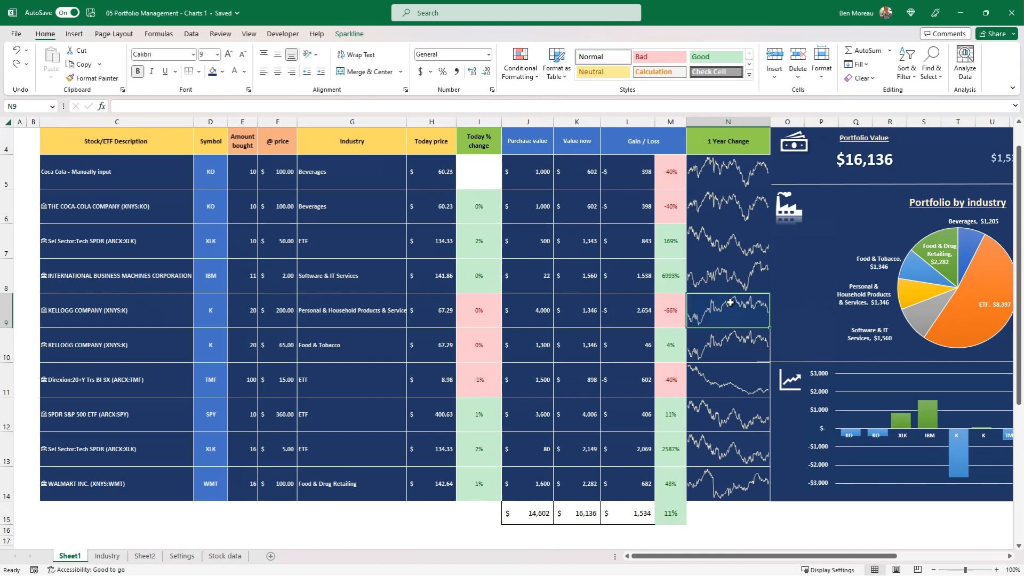
click(103, 78)
drag(727, 171, 732, 288)
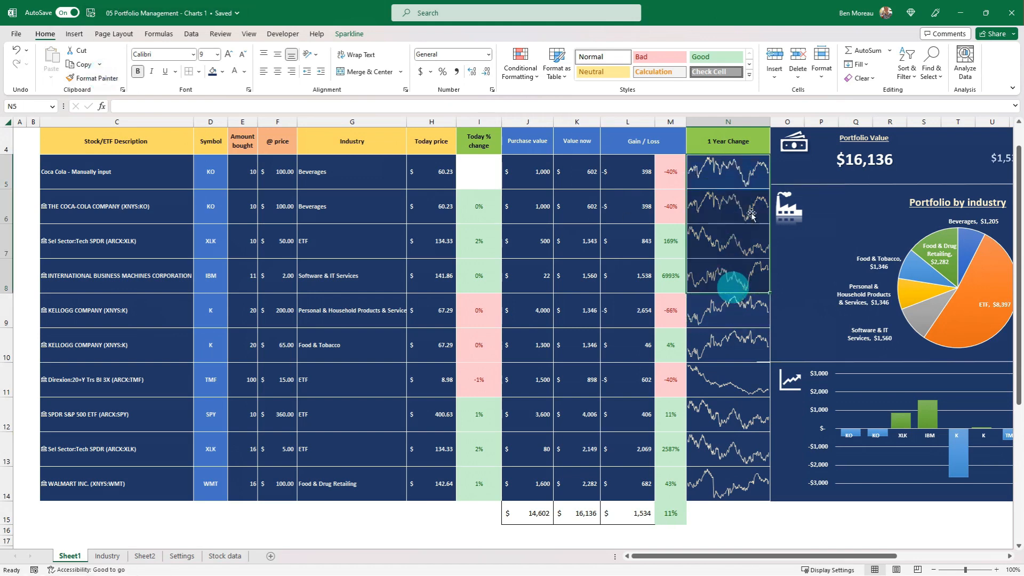
Change the sparkline in N5 to the column type and colour it a medium gold theme shade.
click(735, 177)
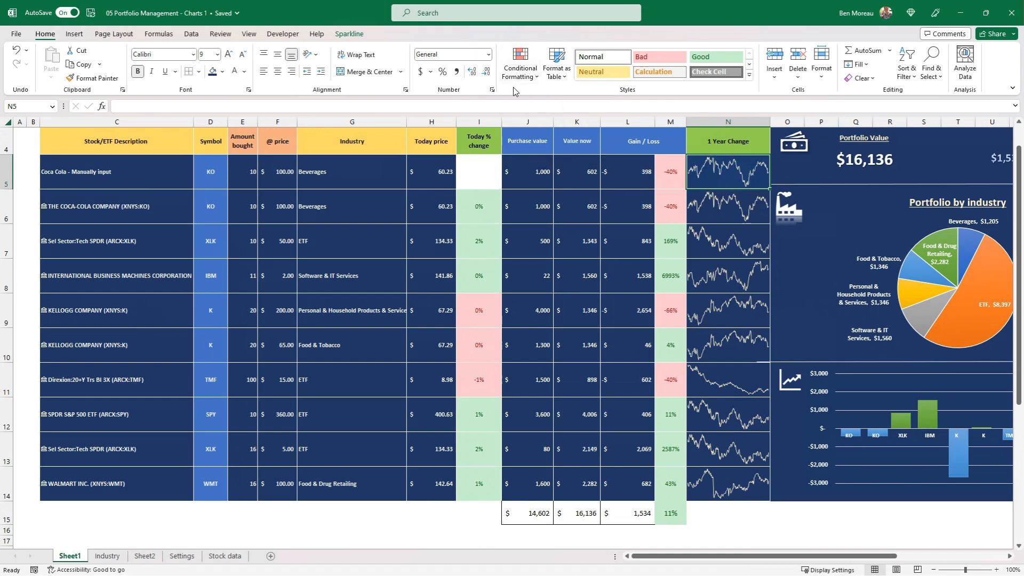
click(347, 33)
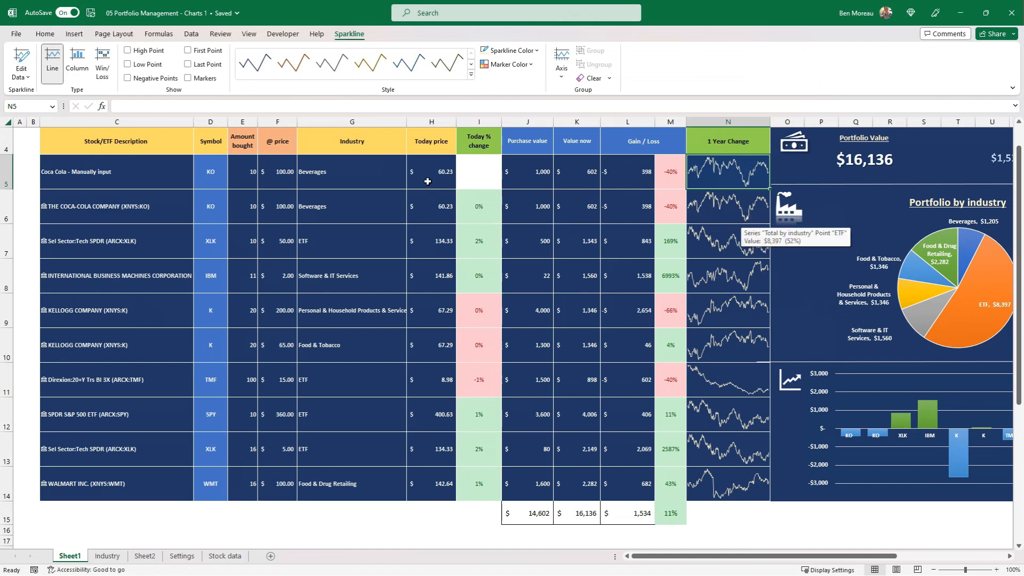
click(76, 64)
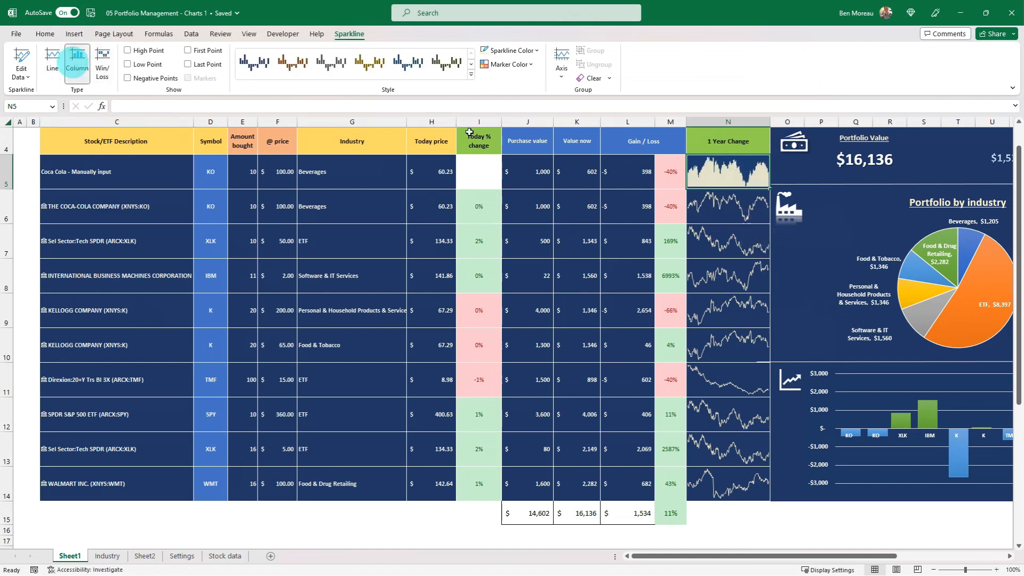
click(732, 178)
click(737, 210)
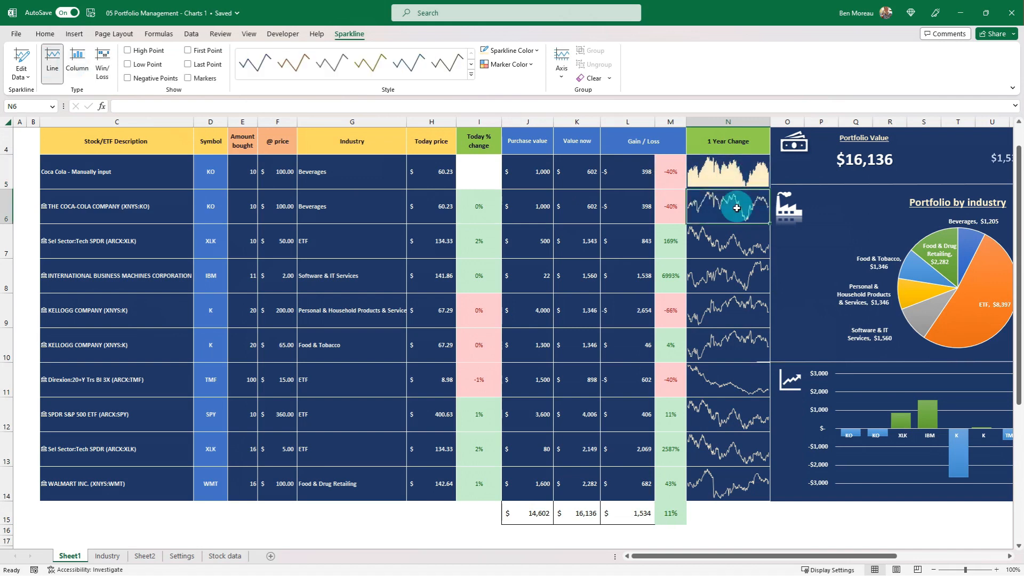
click(720, 165)
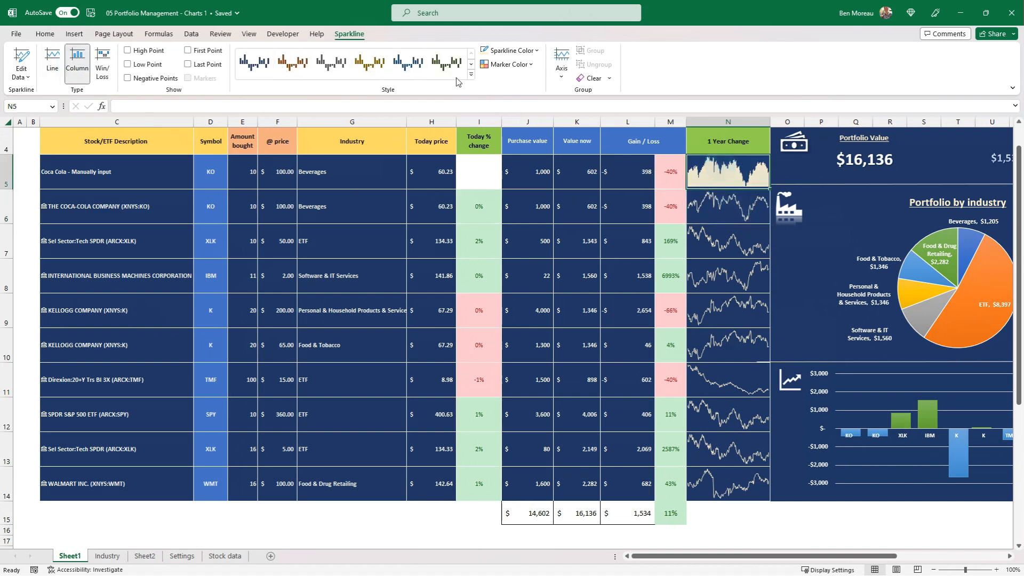
click(536, 51)
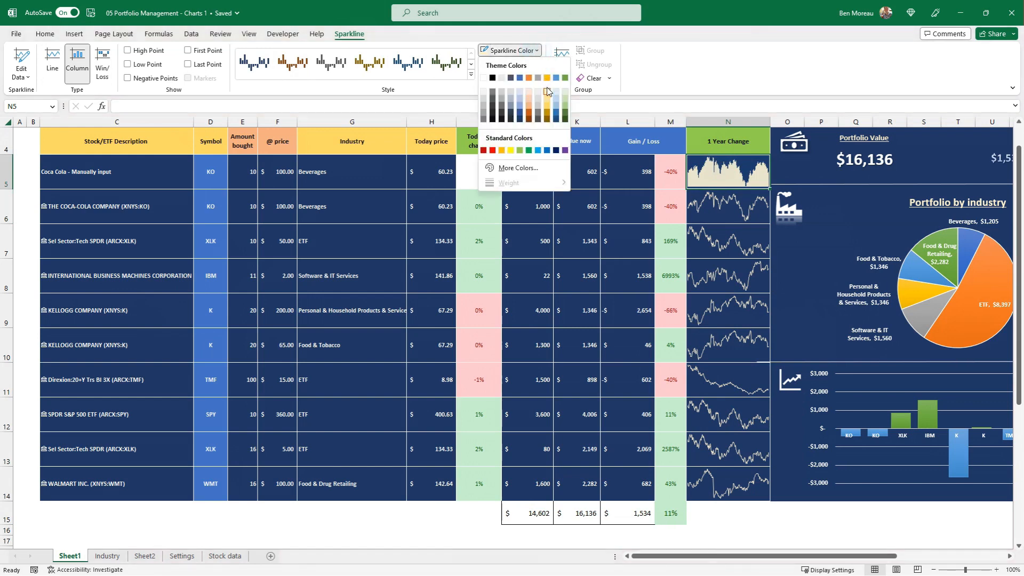
click(547, 106)
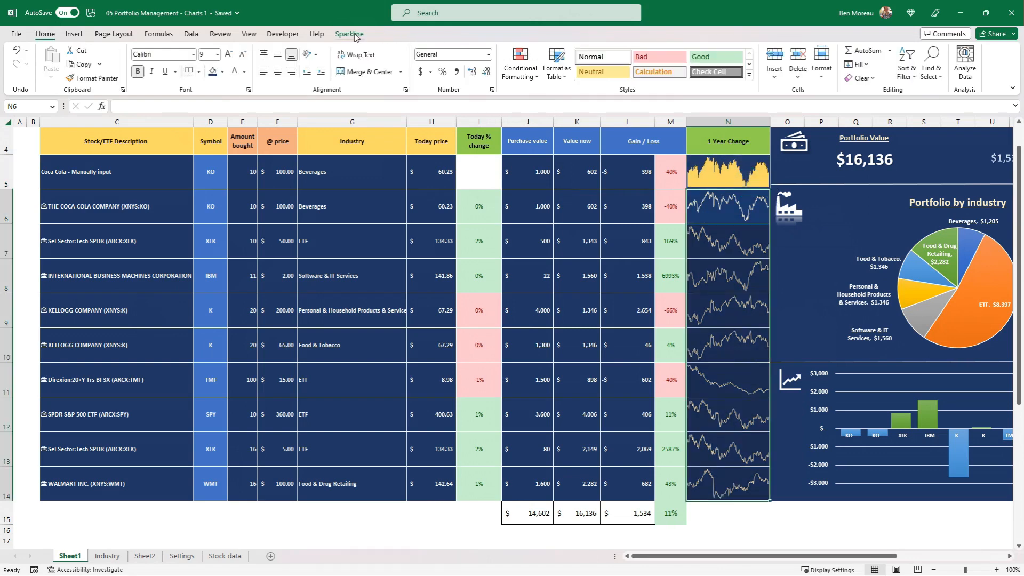
Change the remaining sparklines in N6:N14 to the column type and give them the same medium gold colour as N5.
click(349, 34)
click(77, 56)
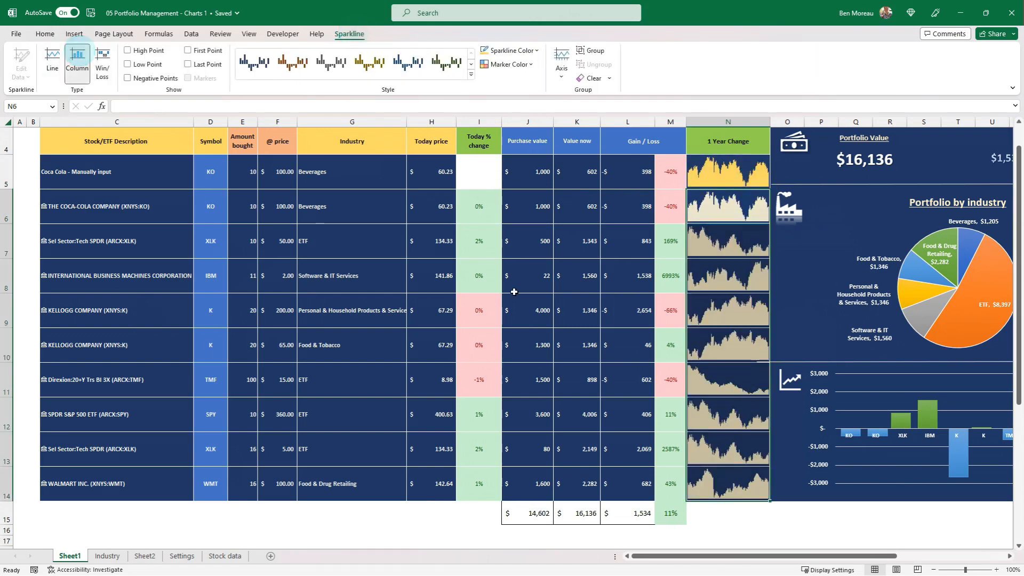
click(536, 51)
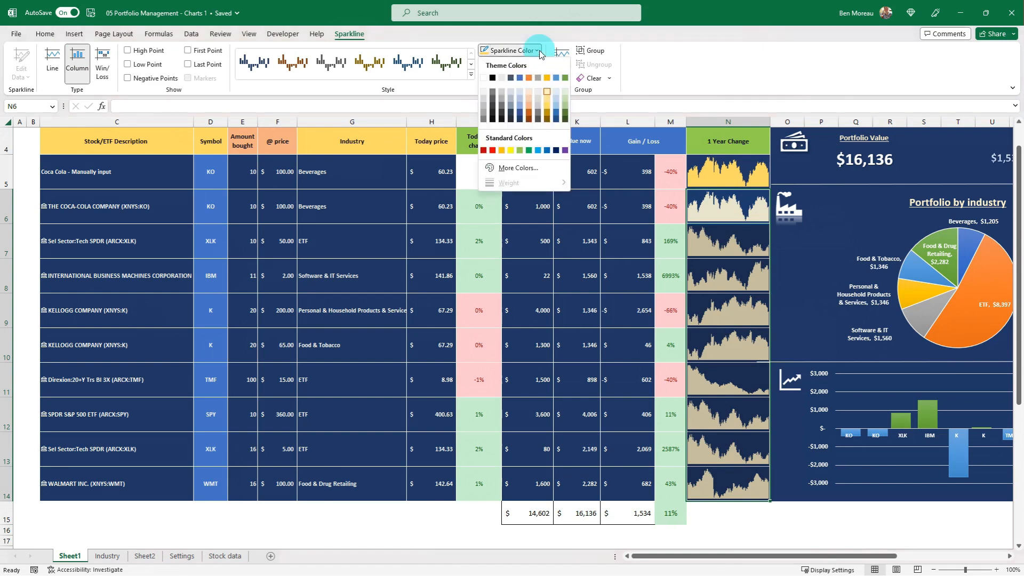
click(547, 109)
click(578, 185)
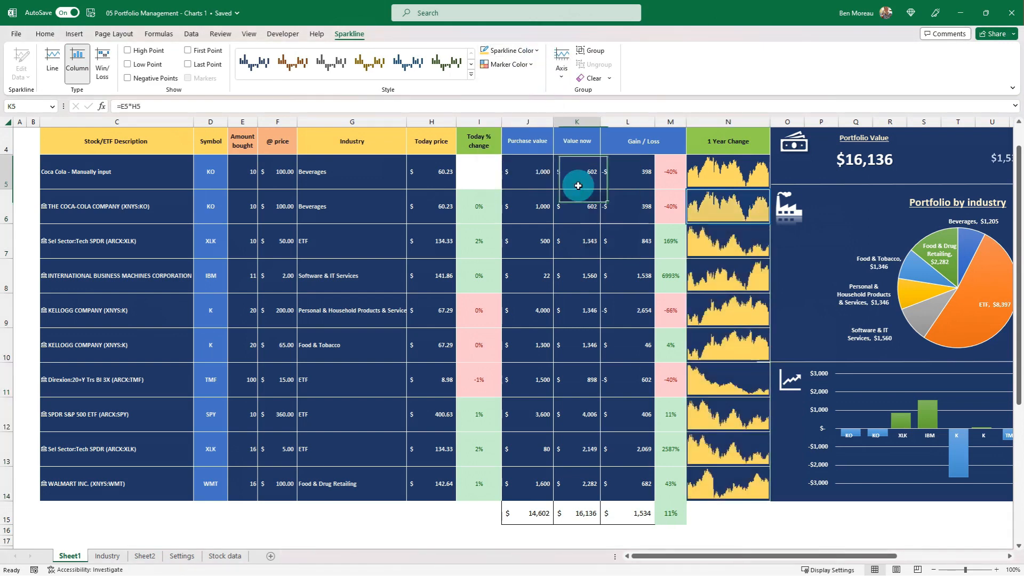
Narrow the 1 Year Change column N and dismiss the financial market disclaimer.
drag(770, 122, 747, 122)
click(703, 316)
scroll(703, 316, up, 1)
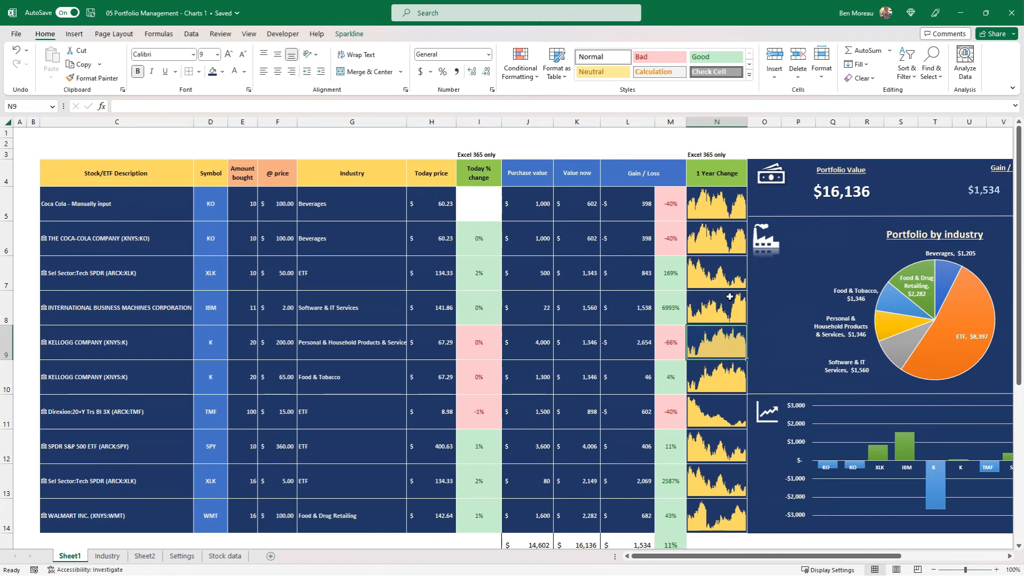
click(773, 178)
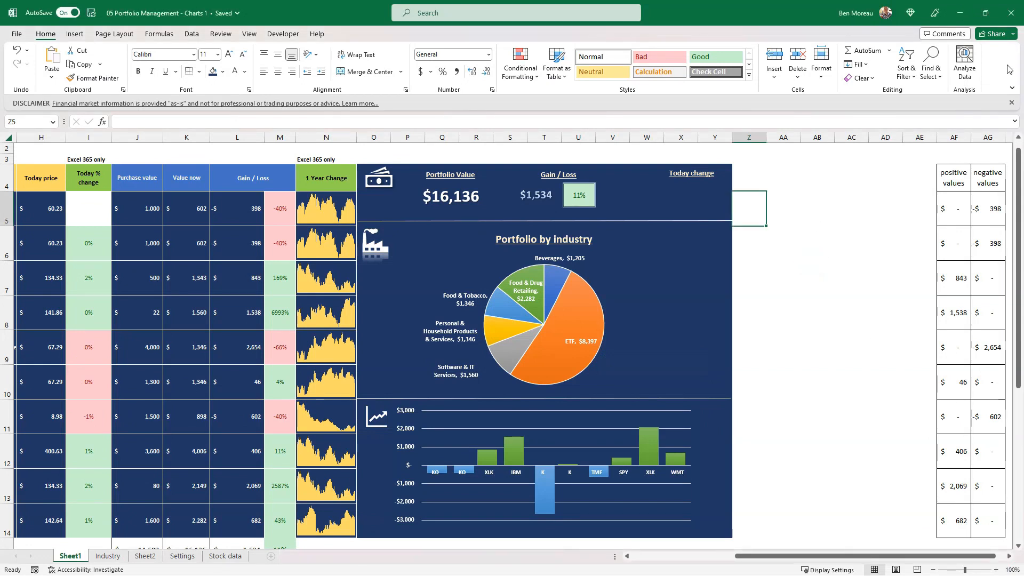
click(1011, 103)
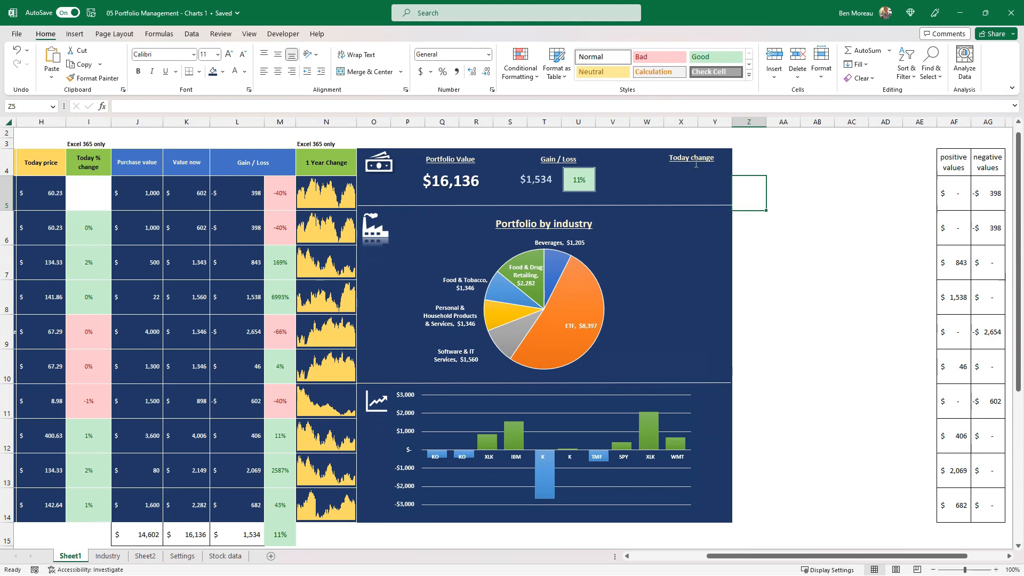
Add the header "prev close" in AH4 beside the negative values and a header for yesterday's value in AI4.
click(697, 166)
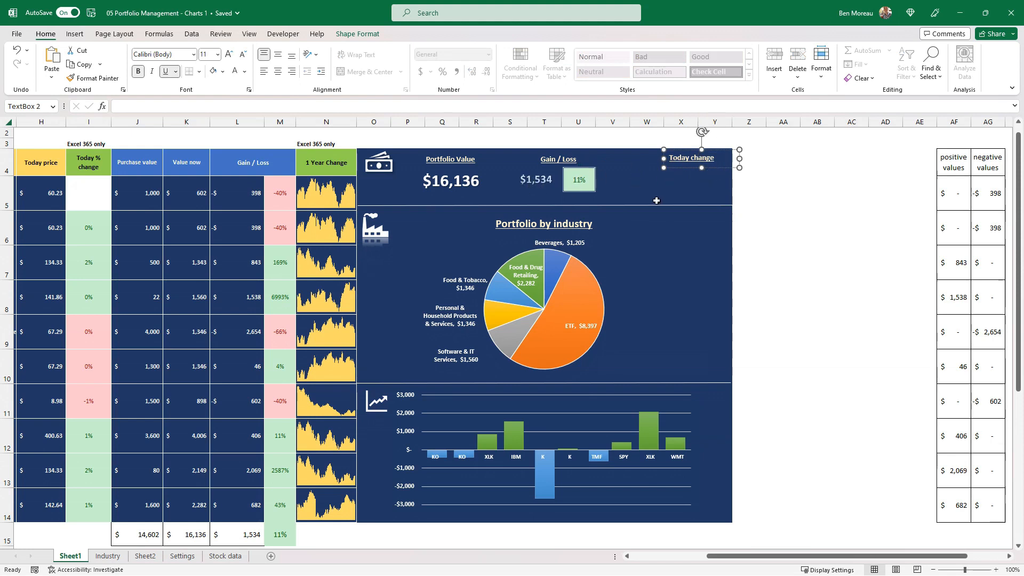
click(777, 184)
drag(855, 190, 1013, 192)
click(925, 163)
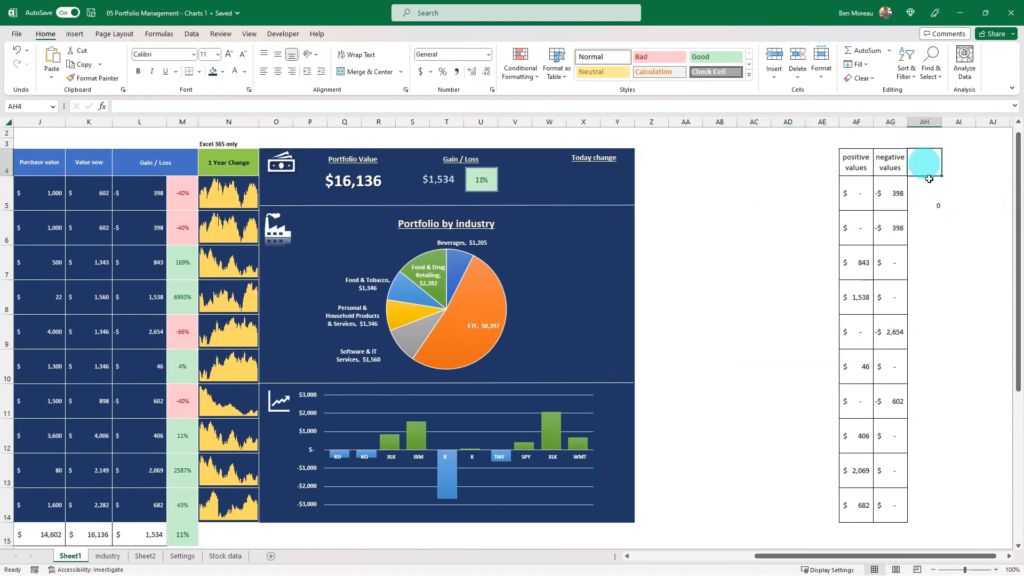
click(926, 199)
click(927, 166)
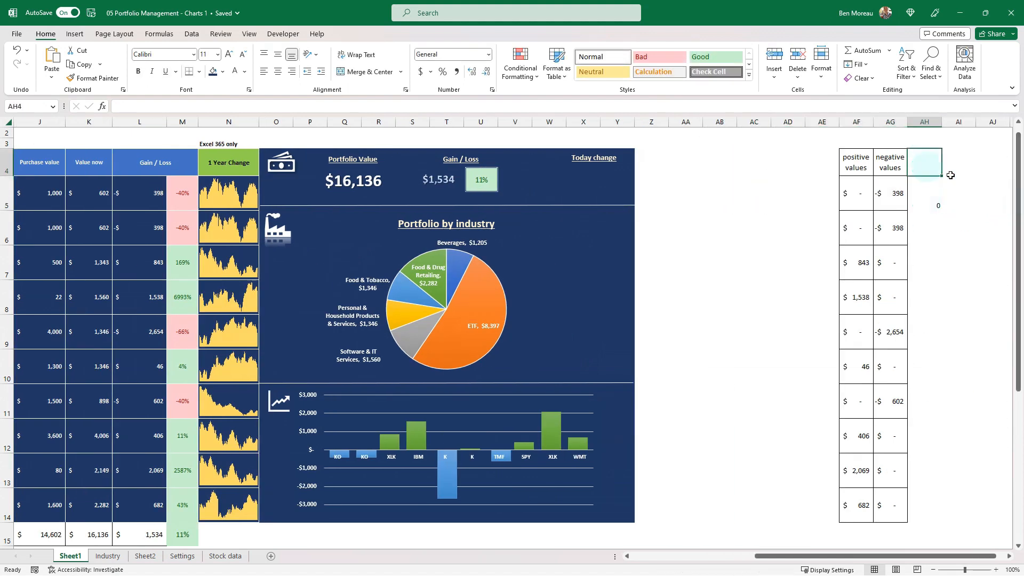
text(prev close)
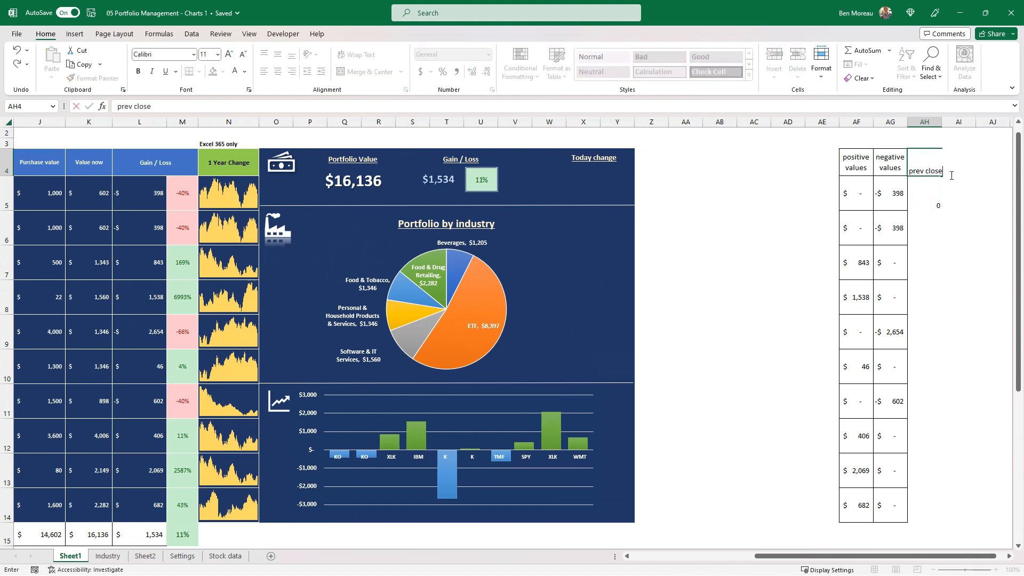
click(951, 176)
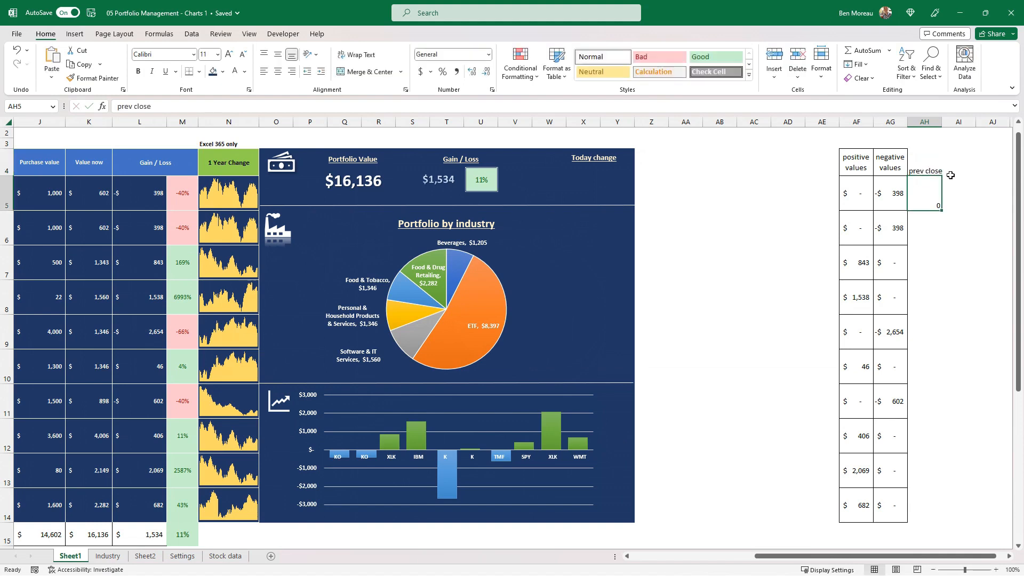
text(Vlaue ye)
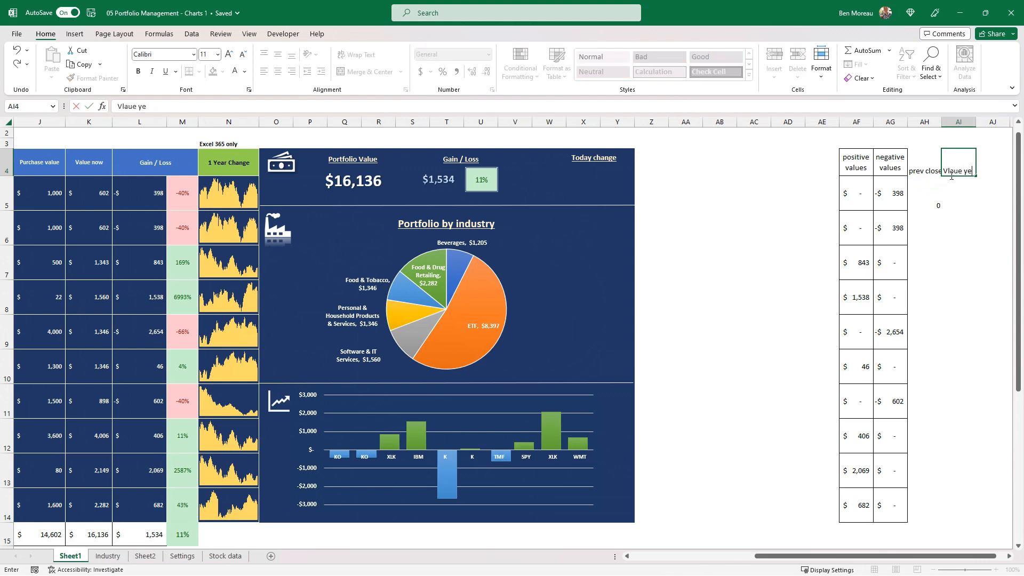
Enter a formula in AH6 that returns the Previous close field of the stock in C6.
click(924, 227)
text(=)
drag(816, 558, 677, 560)
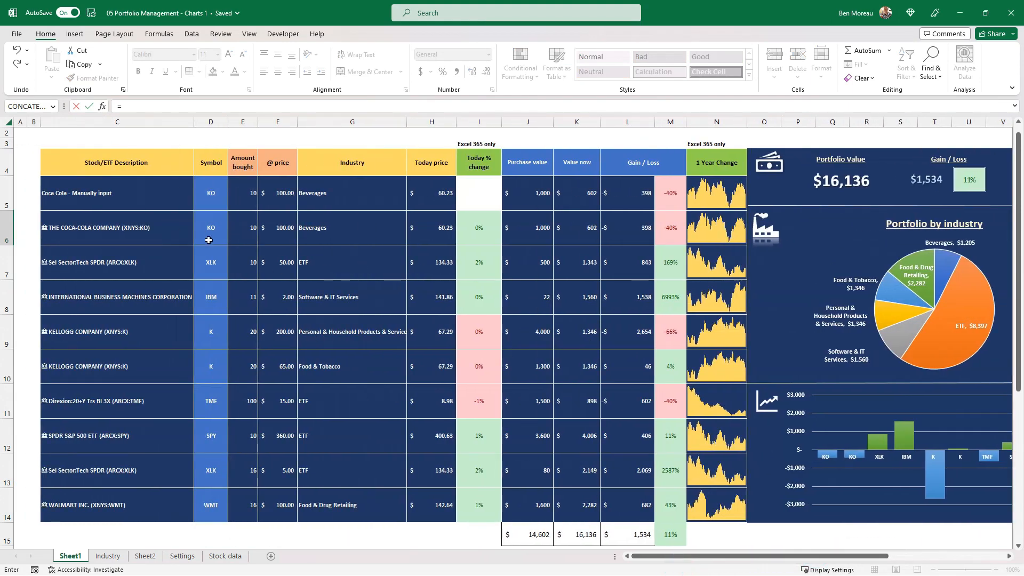
click(168, 229)
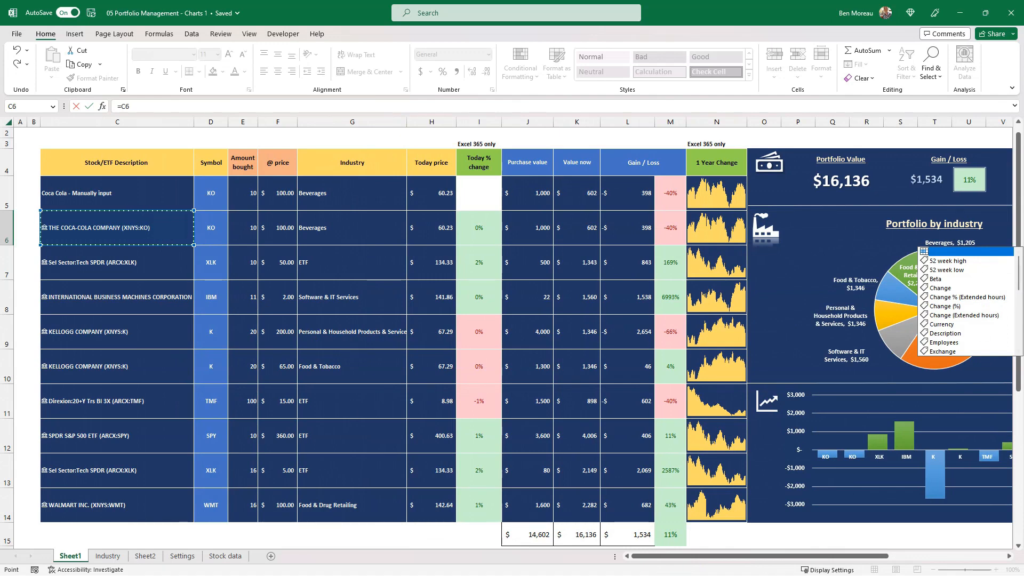
drag(1019, 280, 1018, 334)
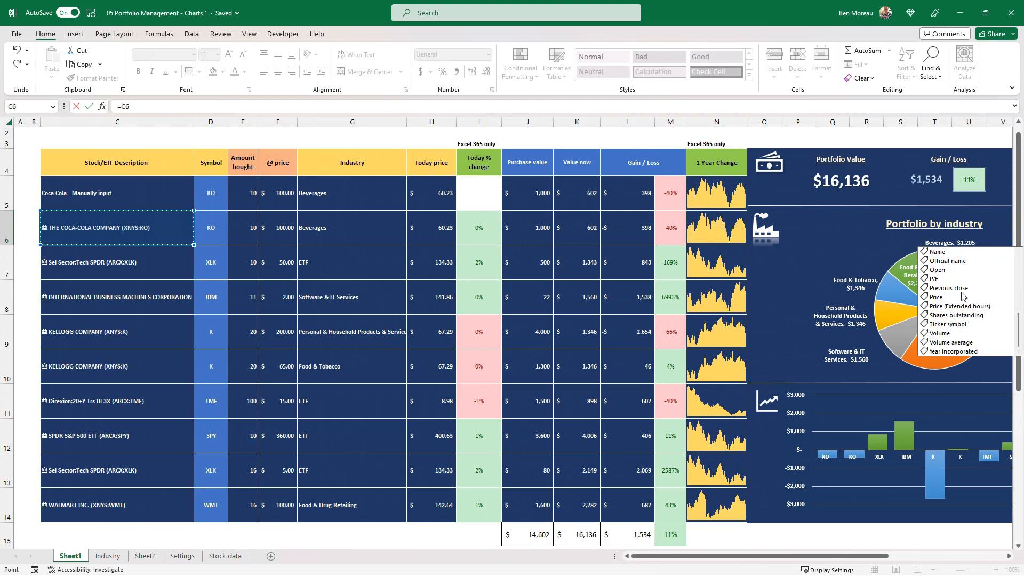
click(961, 289)
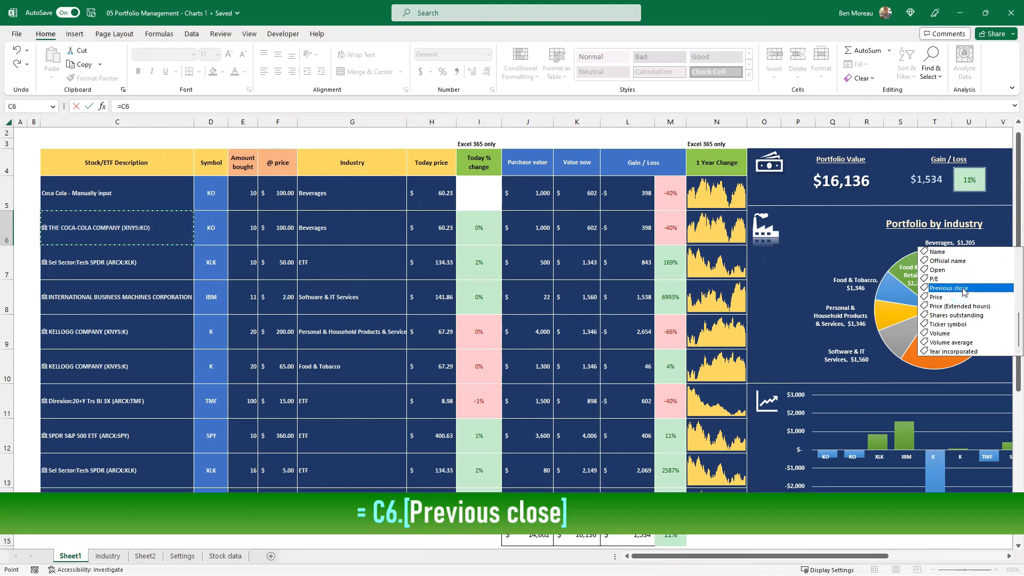
double_click(963, 288)
text(+)
drag(970, 134, 930, 160)
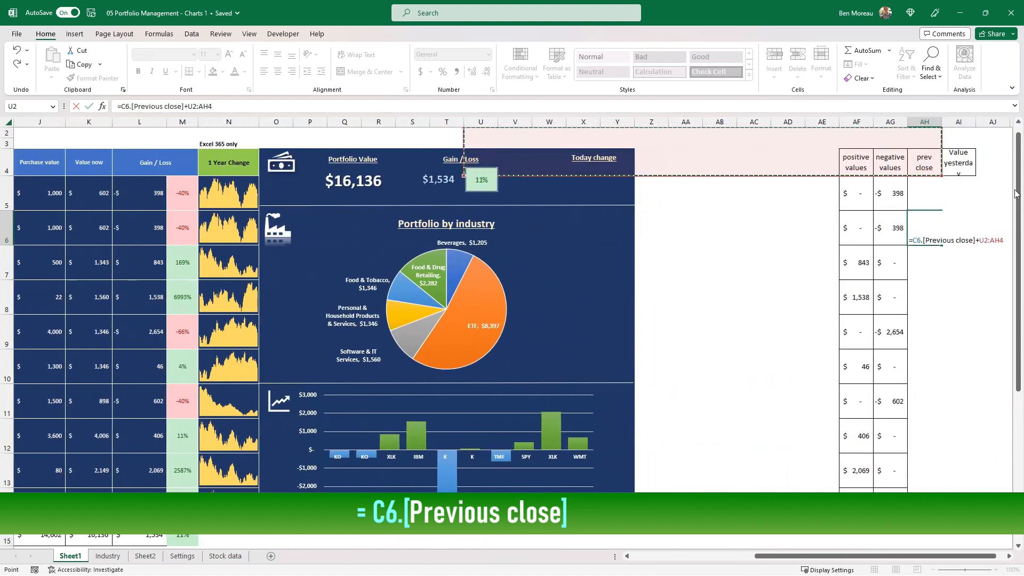
key(BackSpace)
key(BackSpace)
key(Return)
key(Up)
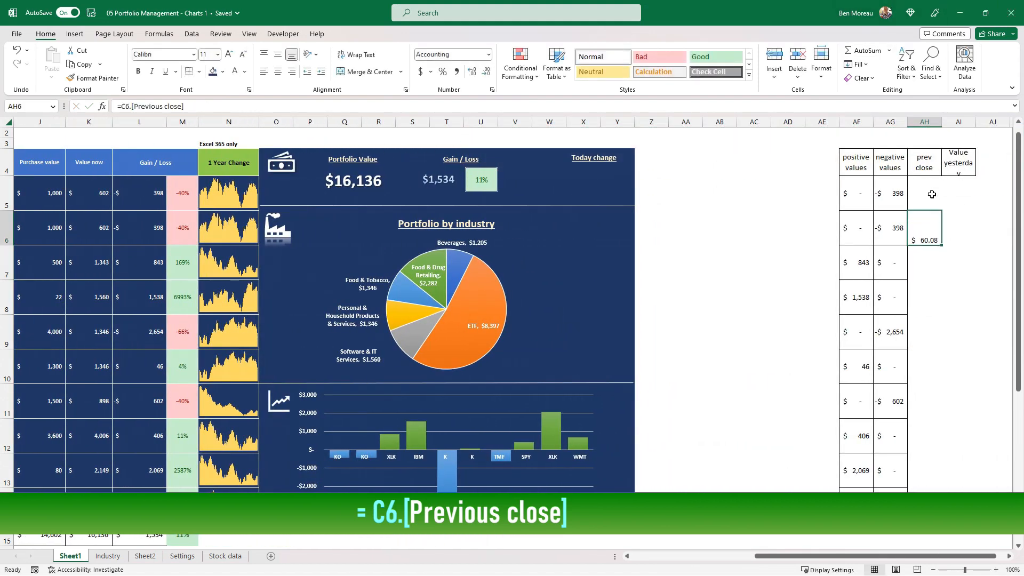
Middle-align AH6 vertically and fill its previous close formula down to AH14.
click(282, 56)
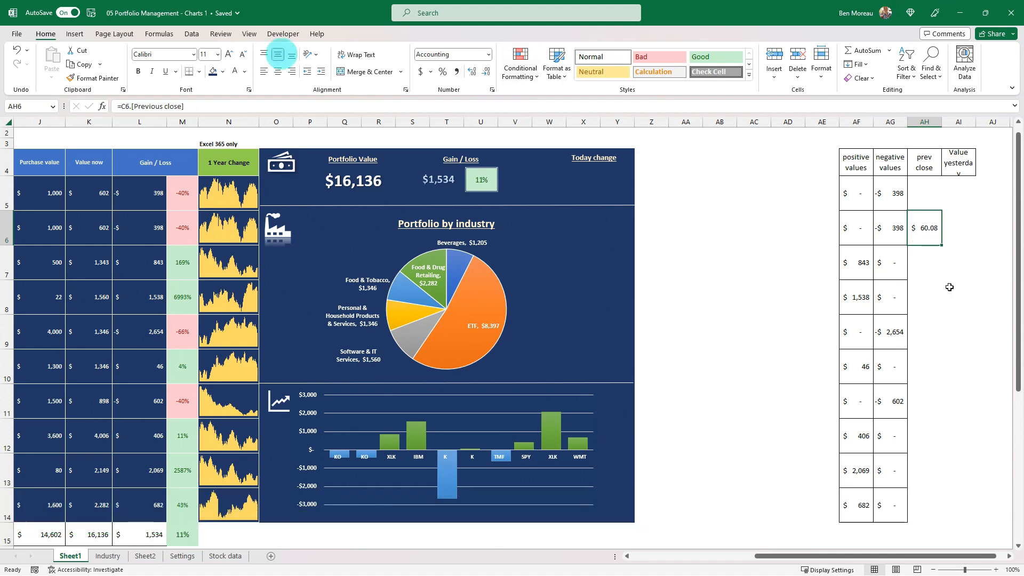
drag(942, 246, 939, 505)
Calculate yesterday's value in AI6 with the formula =AH6*E6.
key(Right)
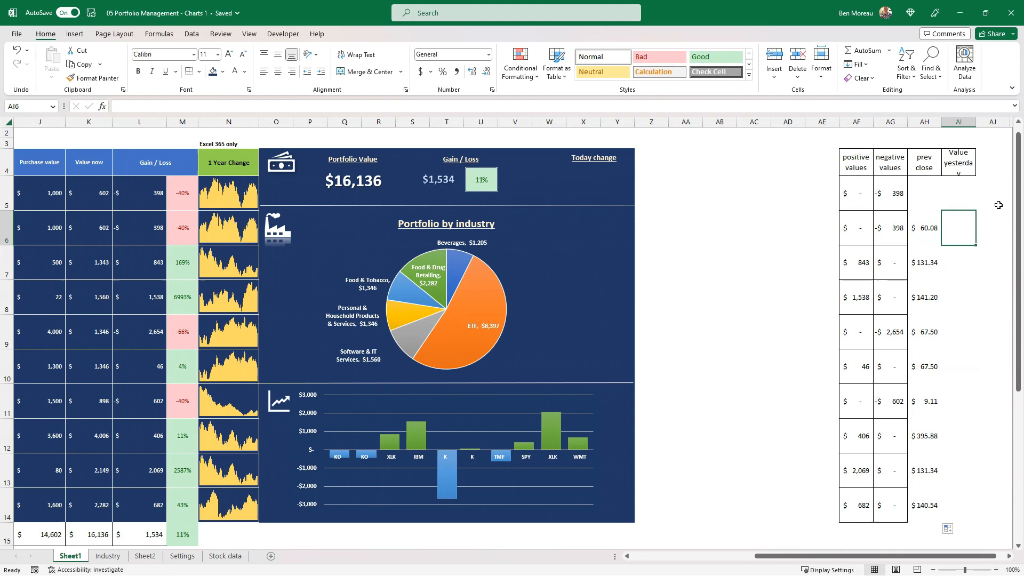
text(=)
key(Left)
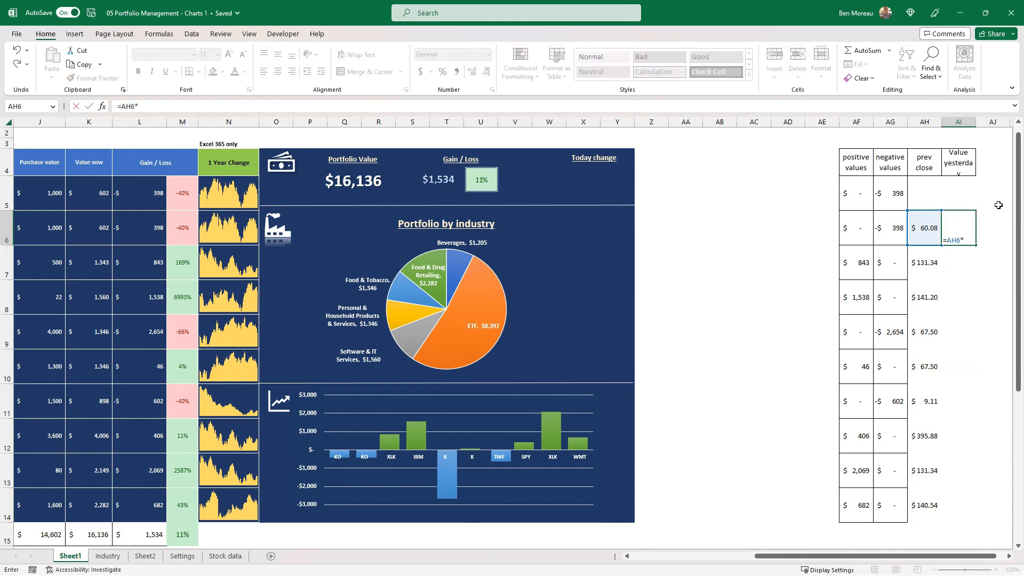
text(*)
key(Left)
key(Left)
key(Left)
key(Left)
key(Left)
key(Left)
key(Left)
key(Left)
key(Left)
key(Left)
key(Left)
key(Left)
key(Left)
key(Left)
key(Left)
key(Left)
key(Left)
key(Left)
key(Left)
key(Left)
key(Left)
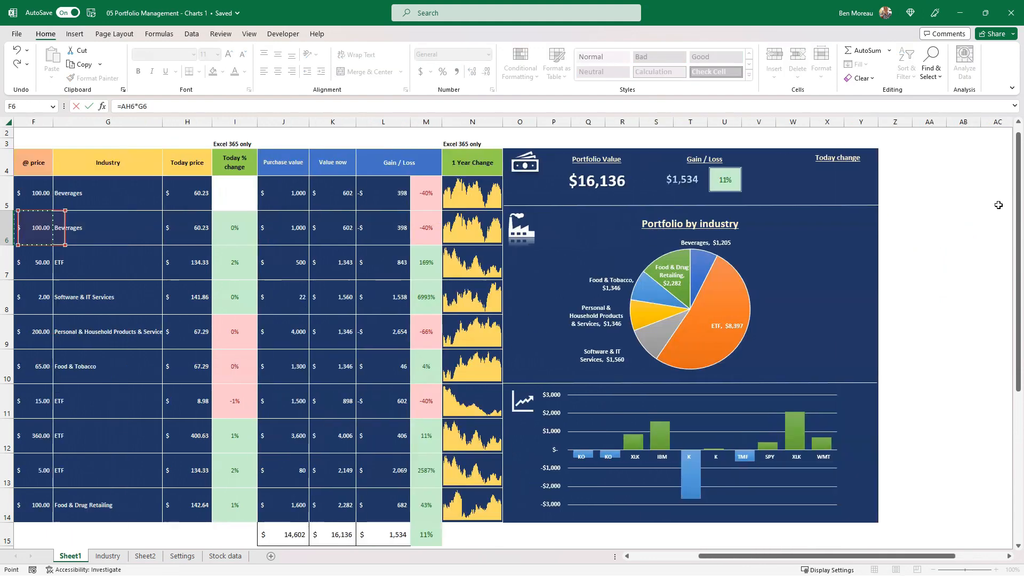
key(Right)
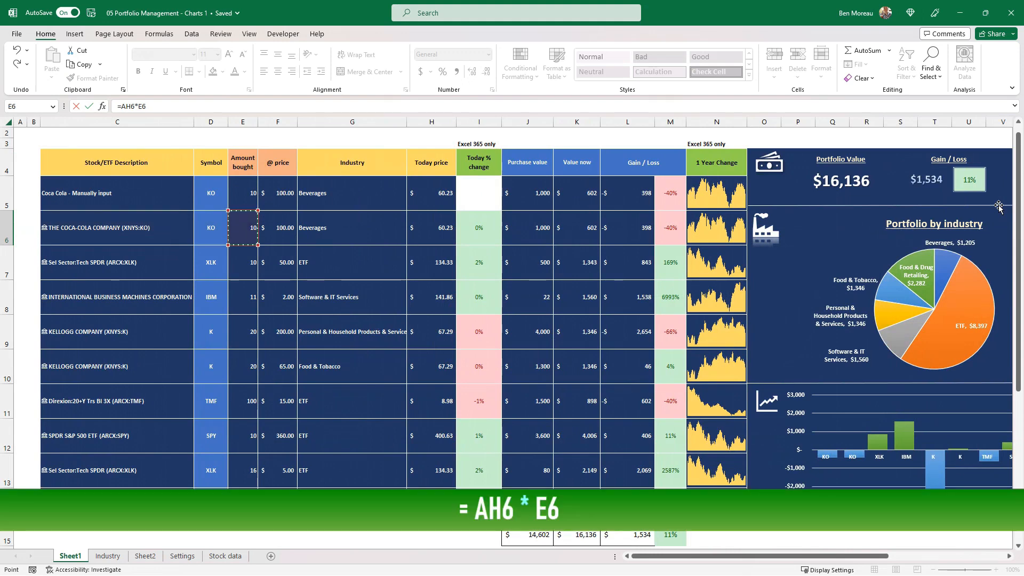
key(ctrl+Return)
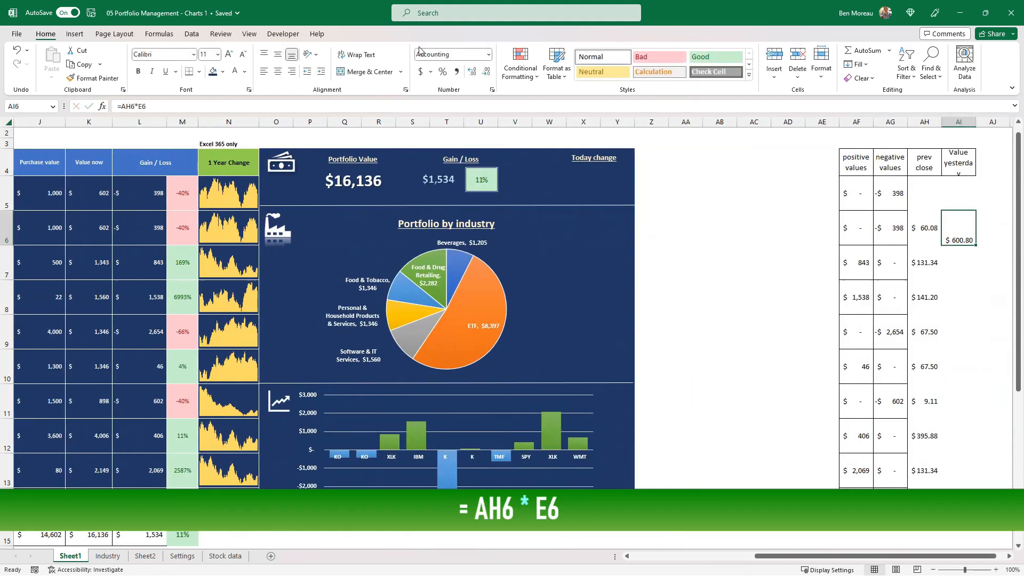
Middle-align AI6, fill its formula down to AI14 and fit the width of column AI to its contents.
click(277, 55)
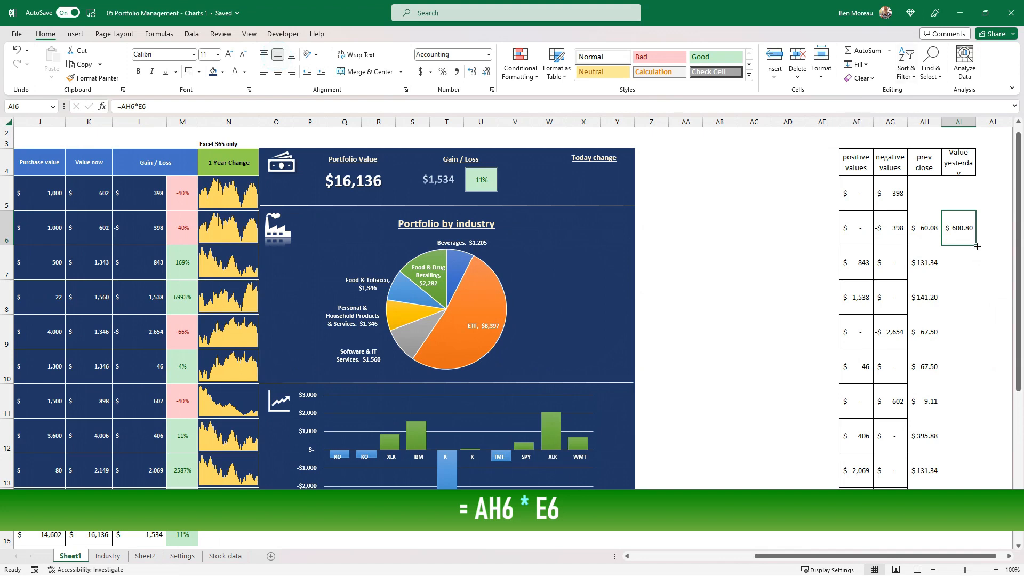
drag(977, 245, 985, 513)
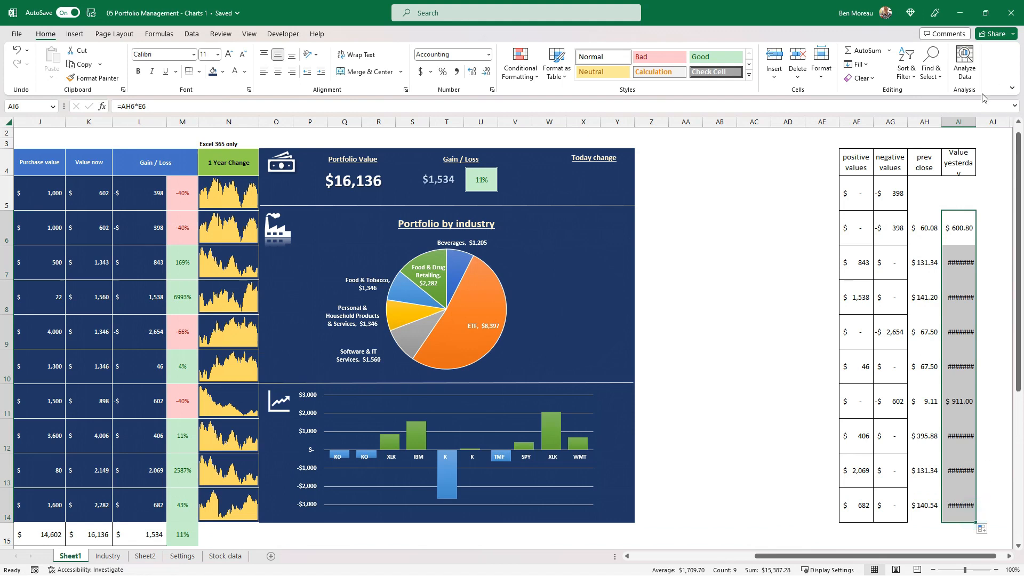
double_click(974, 124)
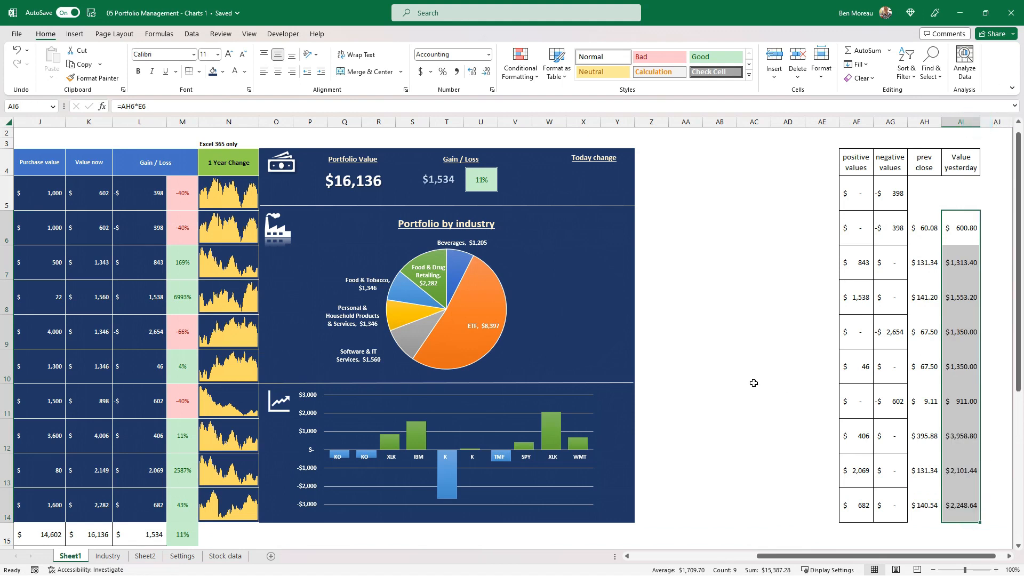
Replace the manually input Coca Cola entry in C5 with a copy of the linked stock in C6.
drag(832, 559, 637, 557)
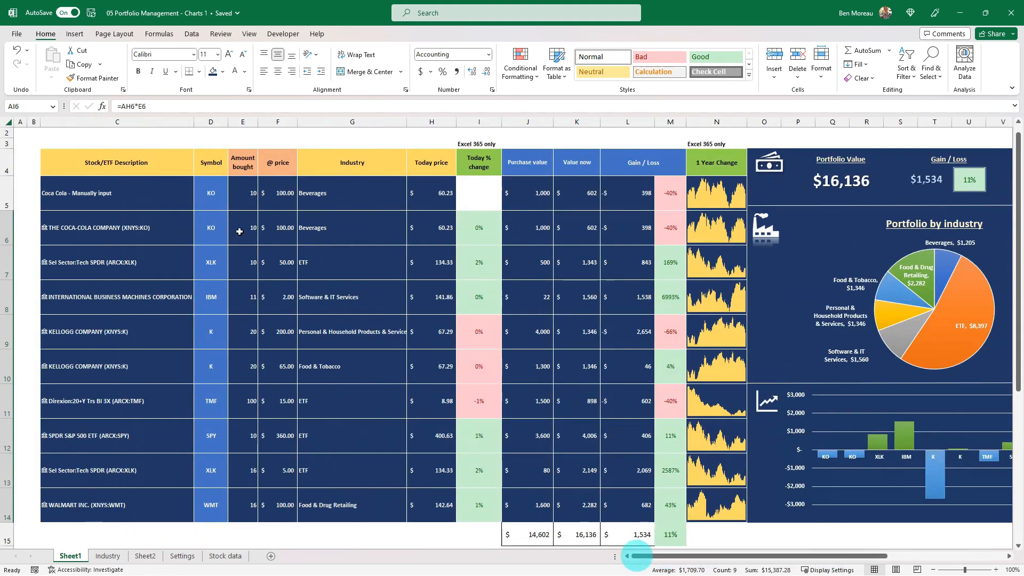
click(126, 237)
key(ctrl+c)
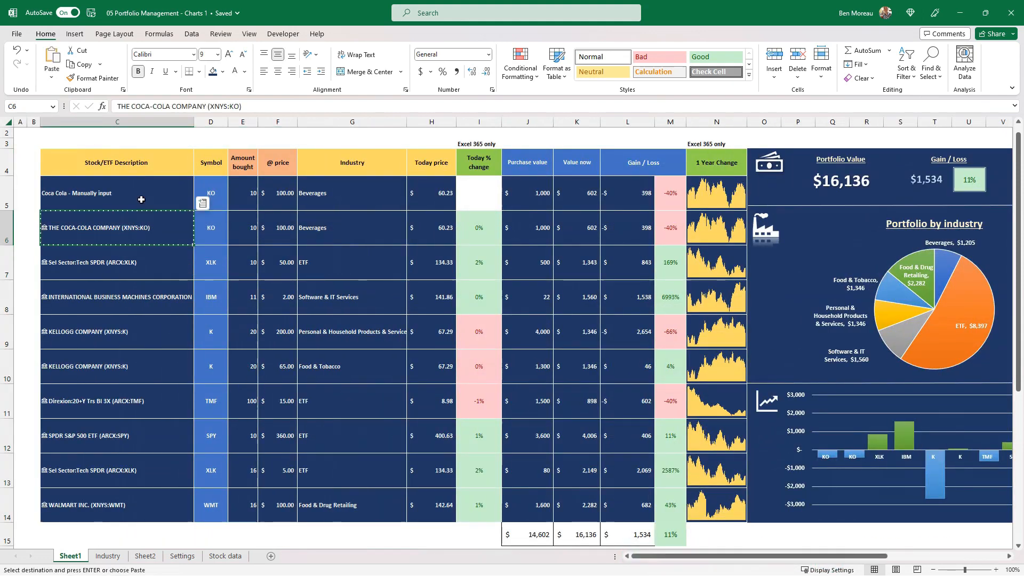
click(141, 199)
key(ctrl+v)
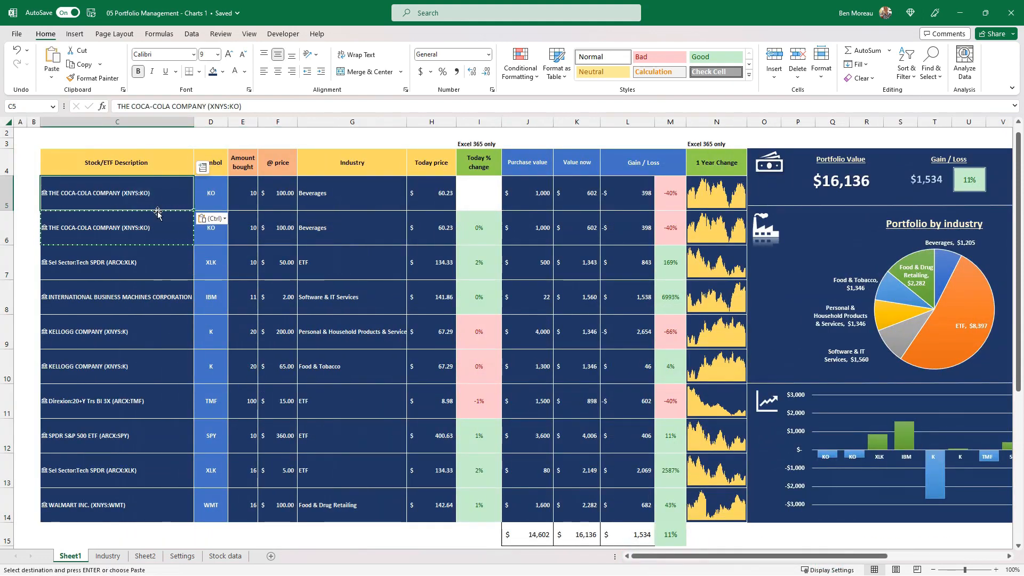
Copy E6:L6 over E5:L5 so the first holding uses the same stock formulas.
drag(243, 221, 641, 232)
key(ctrl+c)
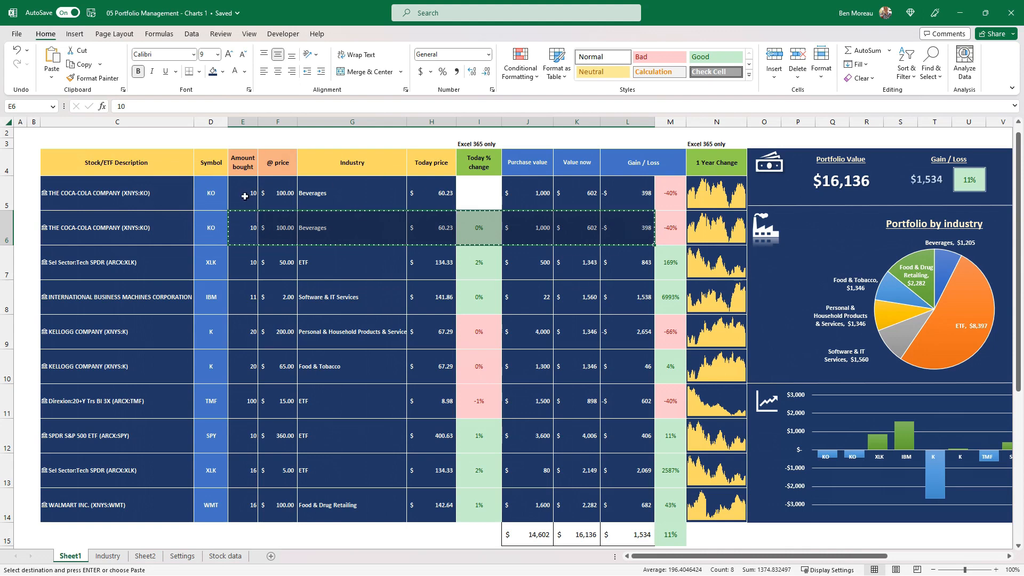
click(250, 196)
key(ctrl+v)
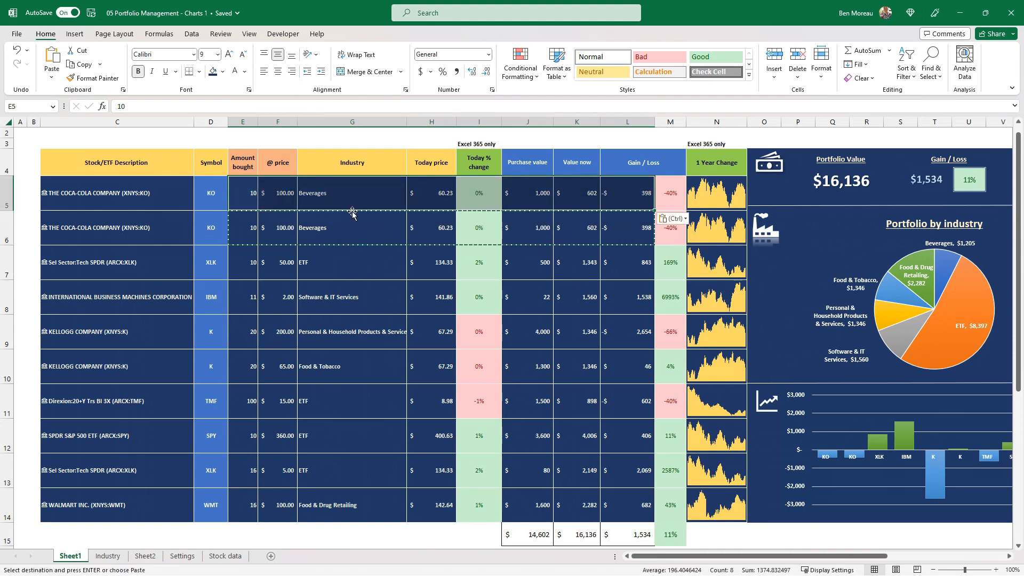
click(348, 195)
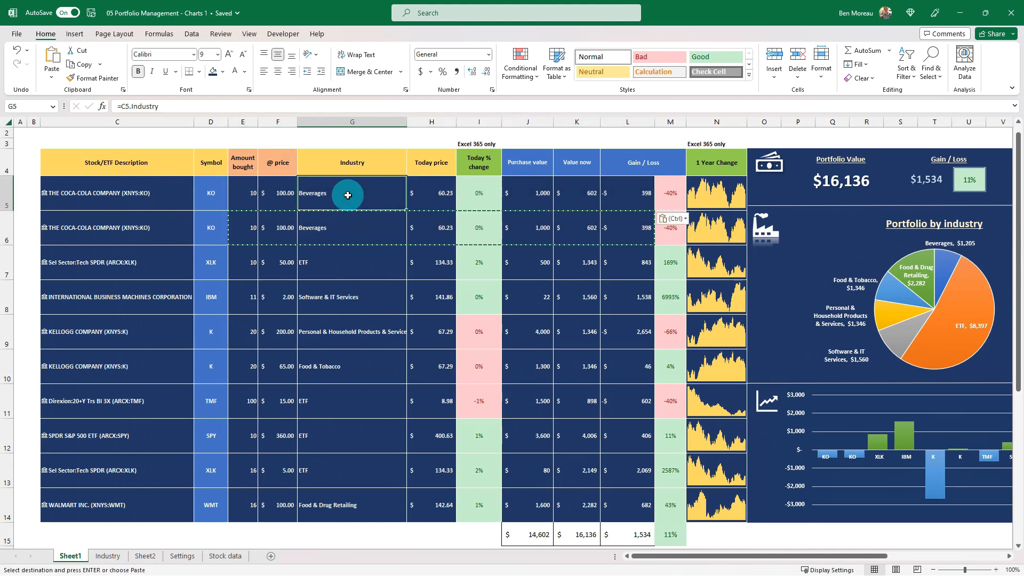
Copy the previous close and yesterday's value formulas from AH6:AI6 into AH5:AI5.
click(724, 218)
drag(723, 218, 909, 228)
key(ctrl+c)
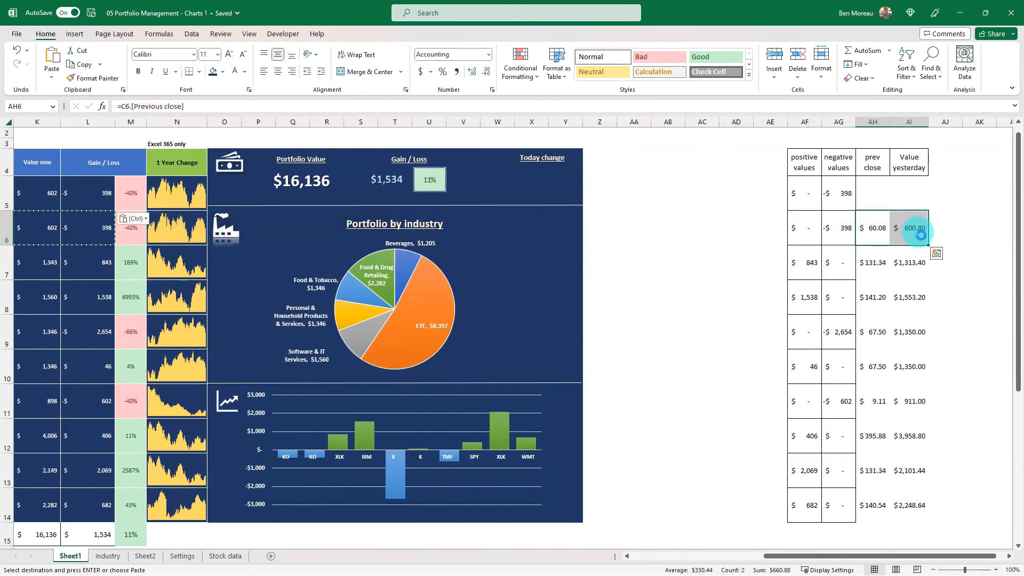
click(873, 198)
key(ctrl+v)
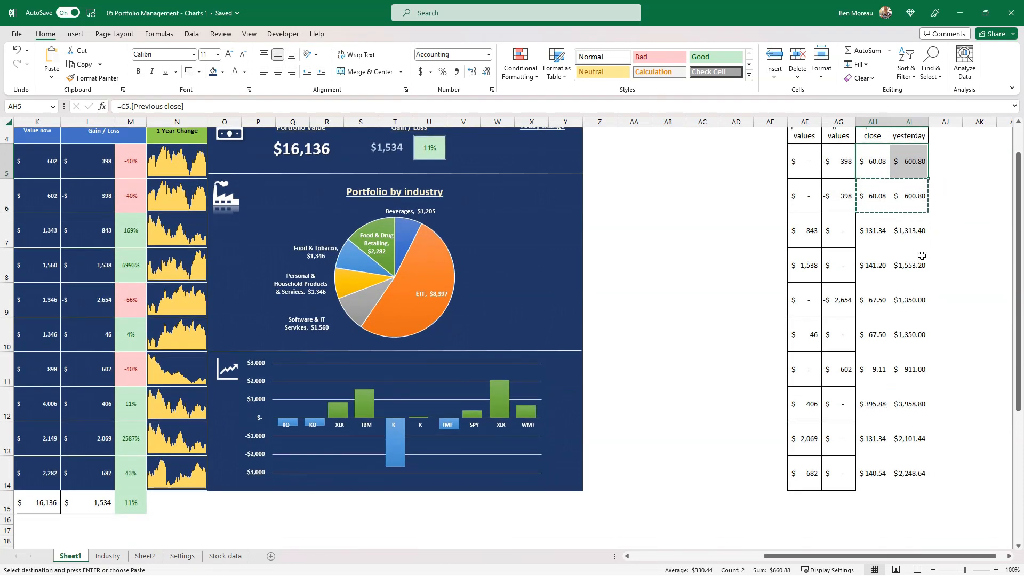
Total yesterday's values in AI15 with =SUM(AI5:AI14).
scroll(917, 320, down, 1)
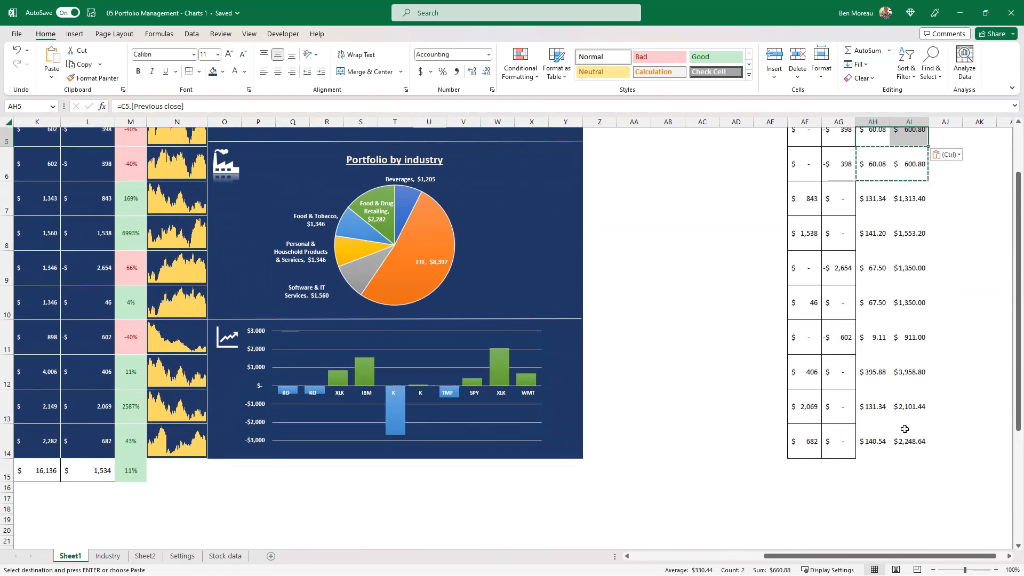
click(915, 473)
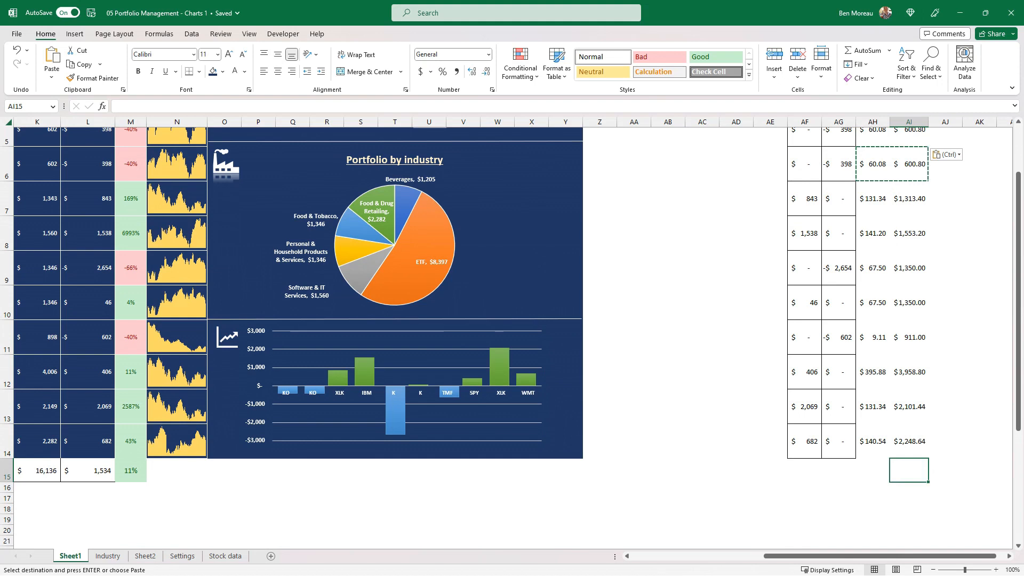
click(881, 50)
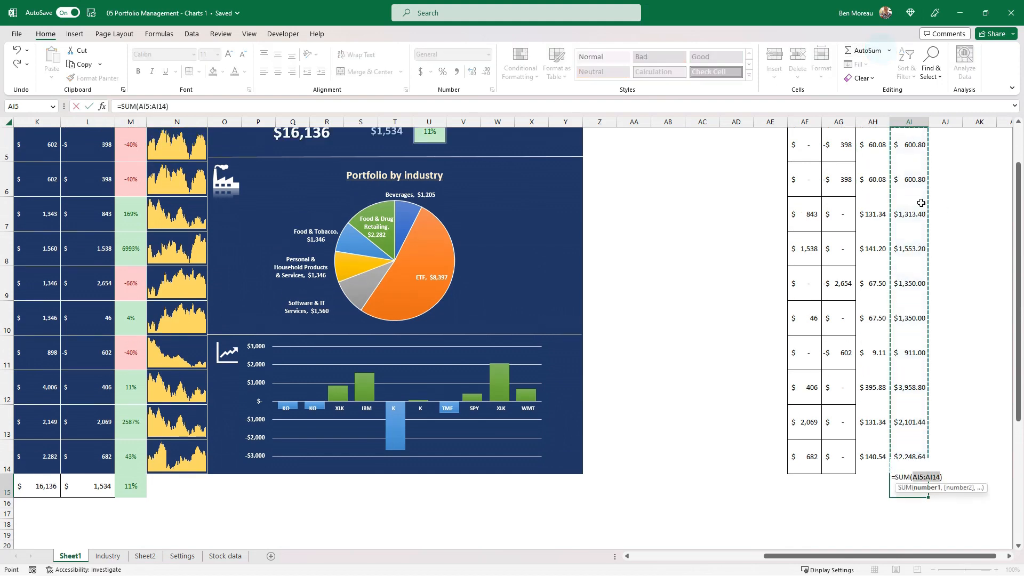
key(Return)
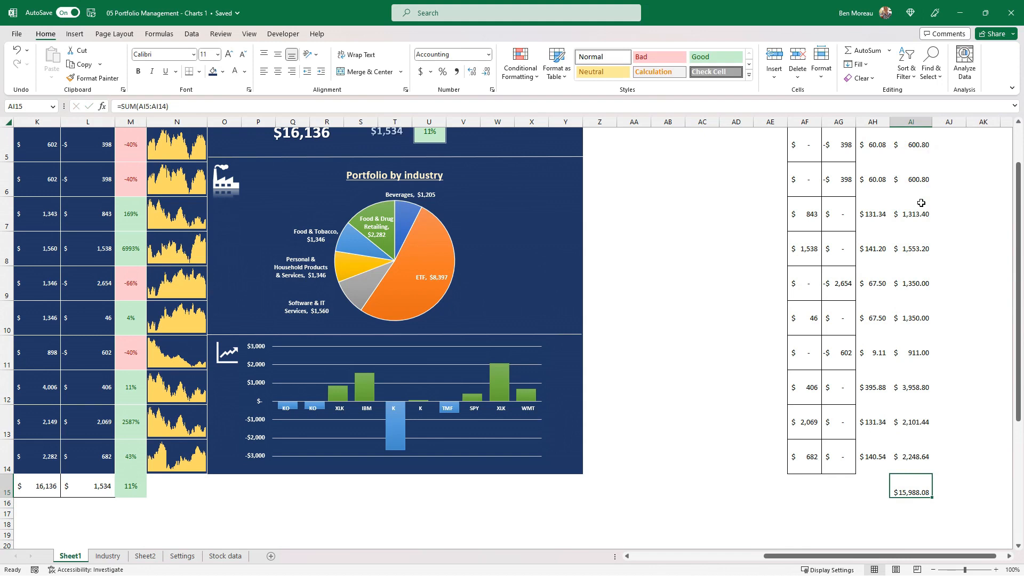
Calculate today's change in portfolio value in AJ15 with the formula =K15-AI15.
key(Right)
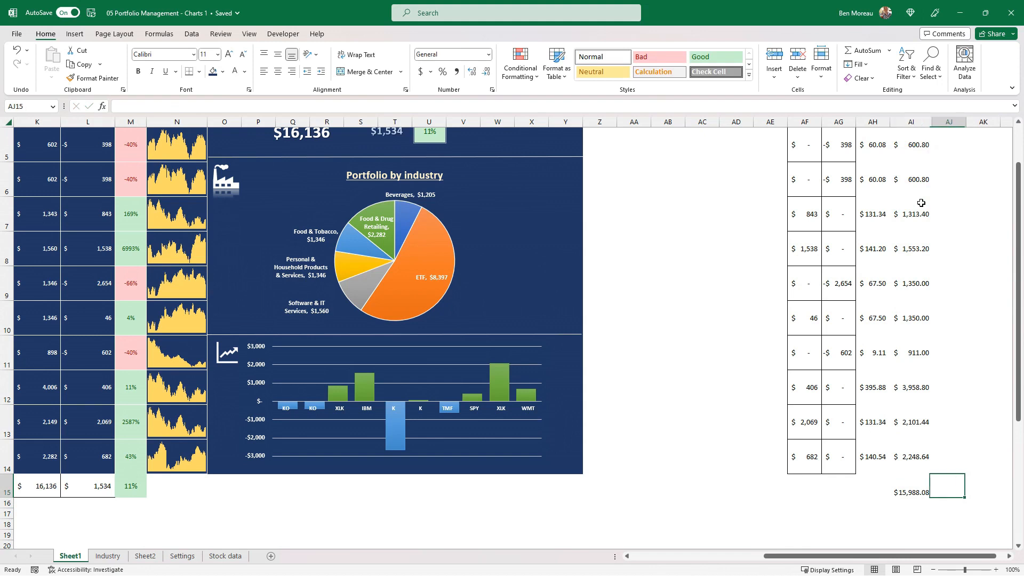
text(=)
key(Left)
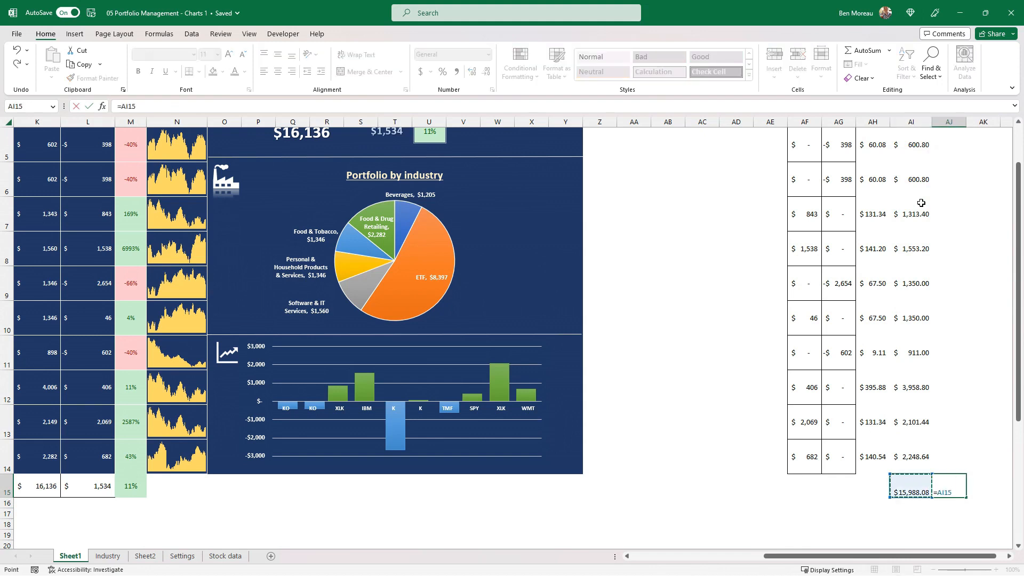
key(Left)
key(Left)
key(Left)
key(Left)
key(Left)
key(Left)
key(Left)
key(Left)
key(Left)
key(Left)
key(Left)
key(Left)
key(Left)
key(Left)
key(Left)
key(Left)
key(Left)
key(Left)
key(Left)
key(Left)
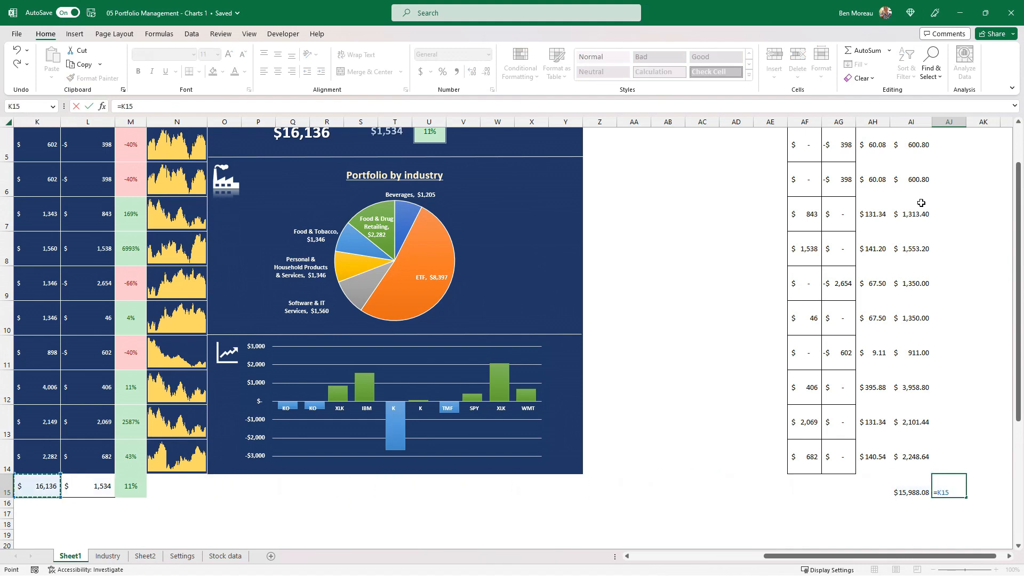
text(-)
key(Left)
key(Return)
key(Up)
Calculate today's percentage change in AK15 with the formula =AJ15/AI15.
key(Right)
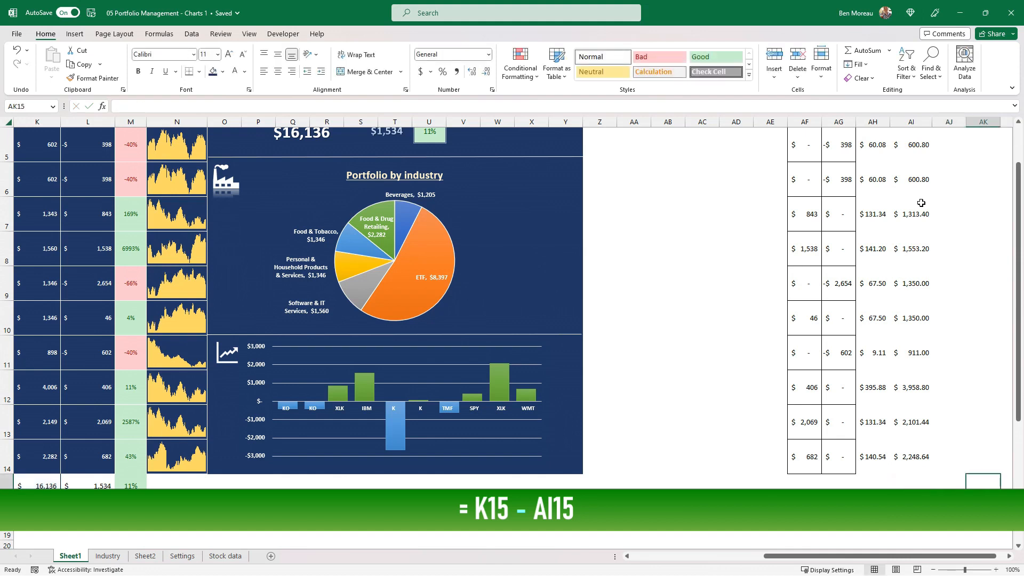
text(=)
key(Left)
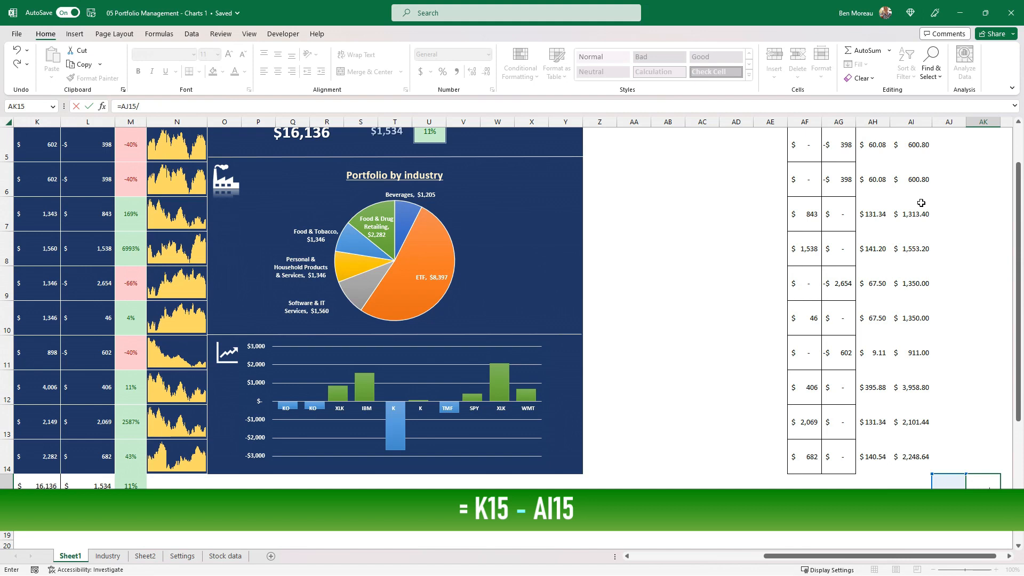
text(/)
key(Left)
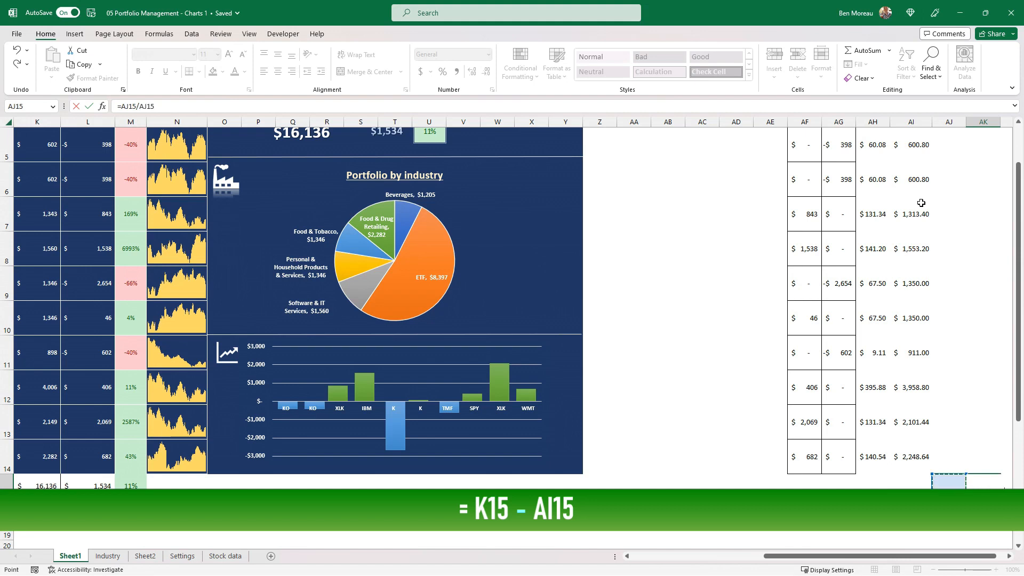
key(Left)
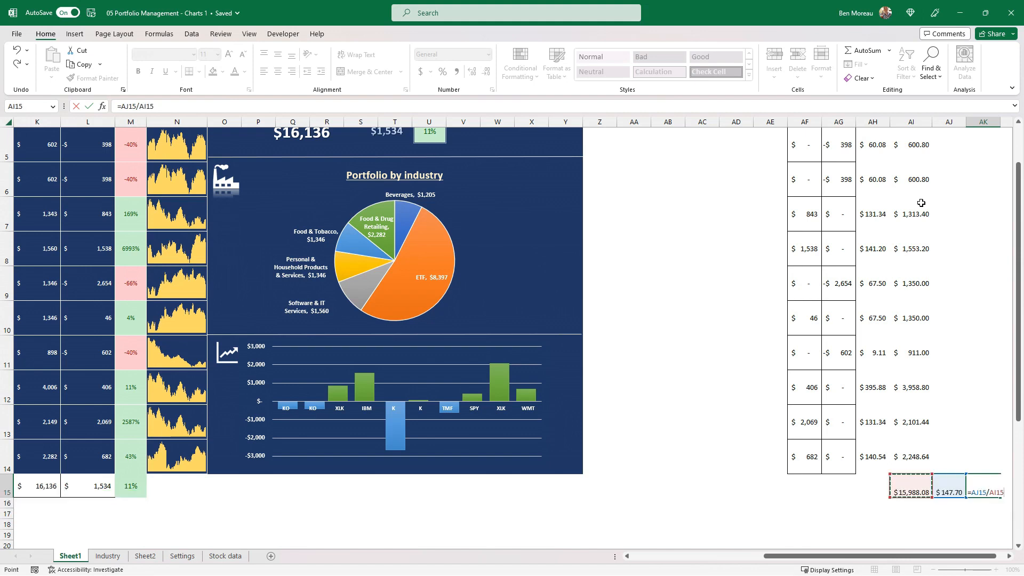
key(Return)
Copy the percentage format and conditional green fill from the total gain/loss percentage in M15 to AK15.
click(131, 485)
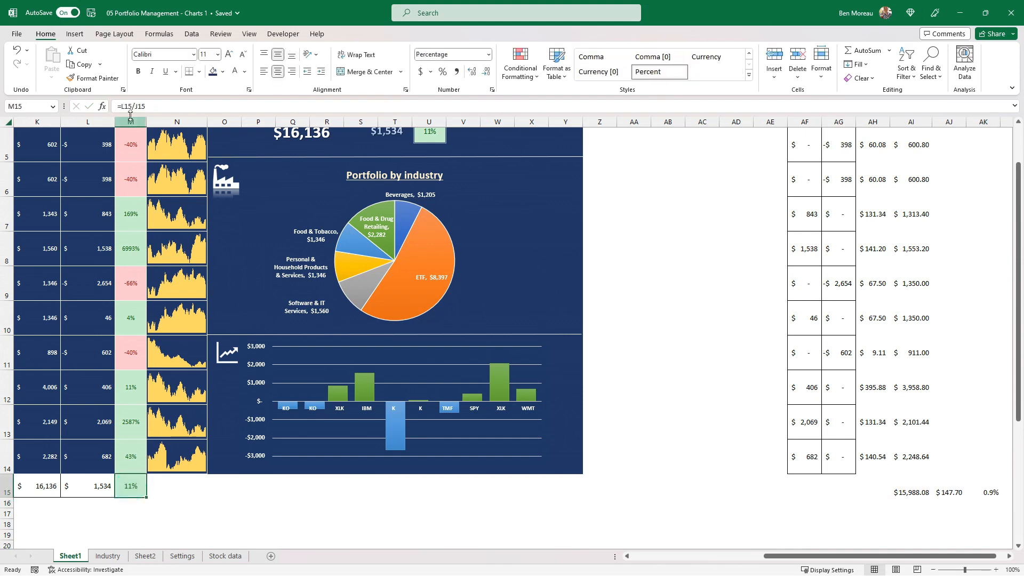
click(104, 78)
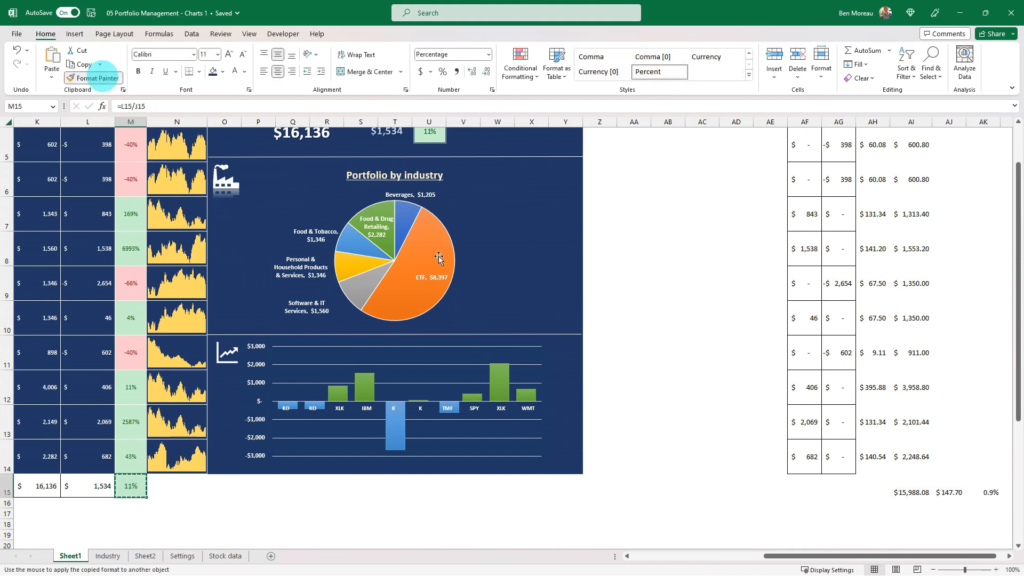
click(991, 488)
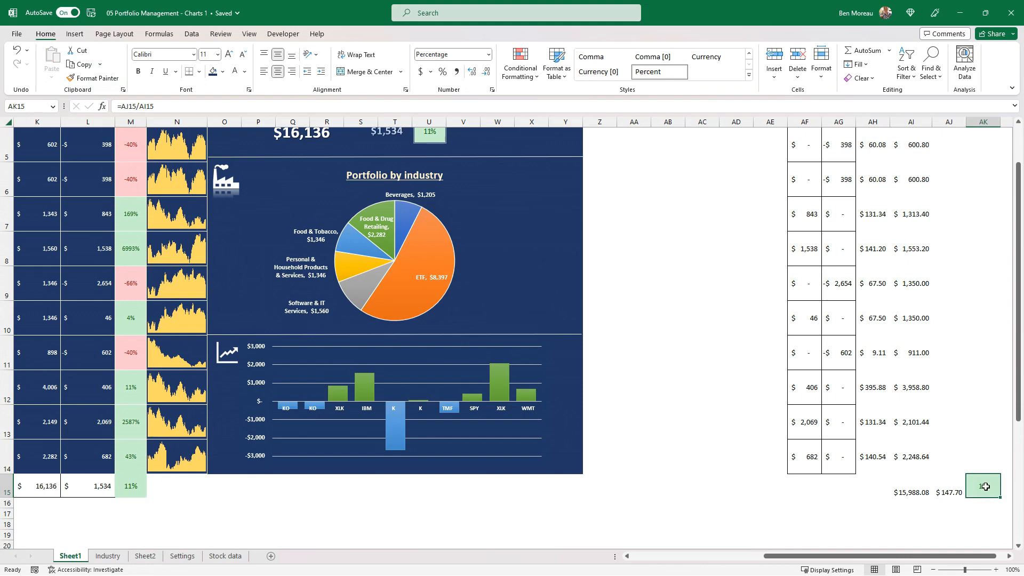
Paste AK15 as a linked picture and place it beneath the Today change heading on the dashboard.
right_click(983, 484)
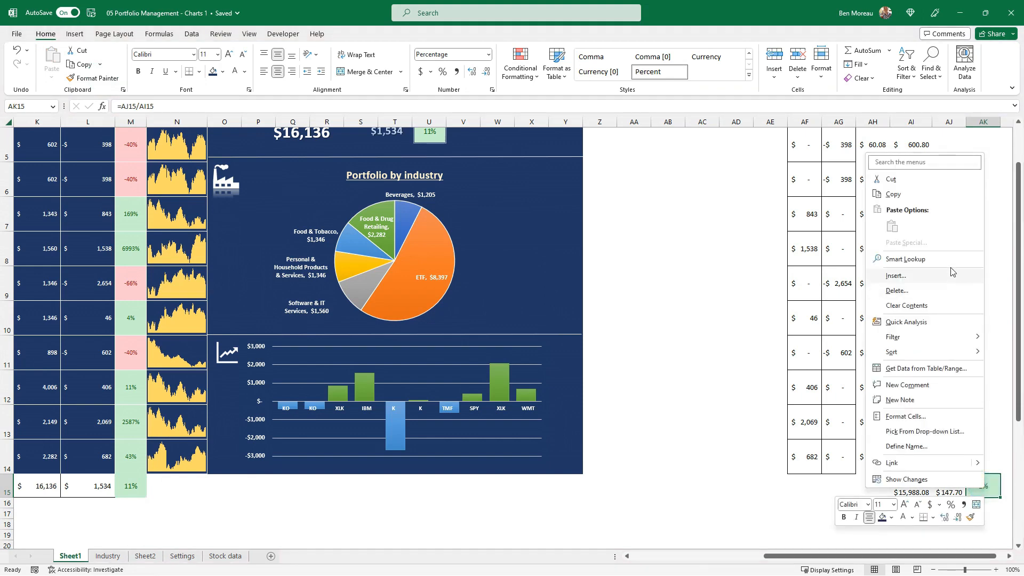
click(918, 202)
scroll(558, 360, up, 2)
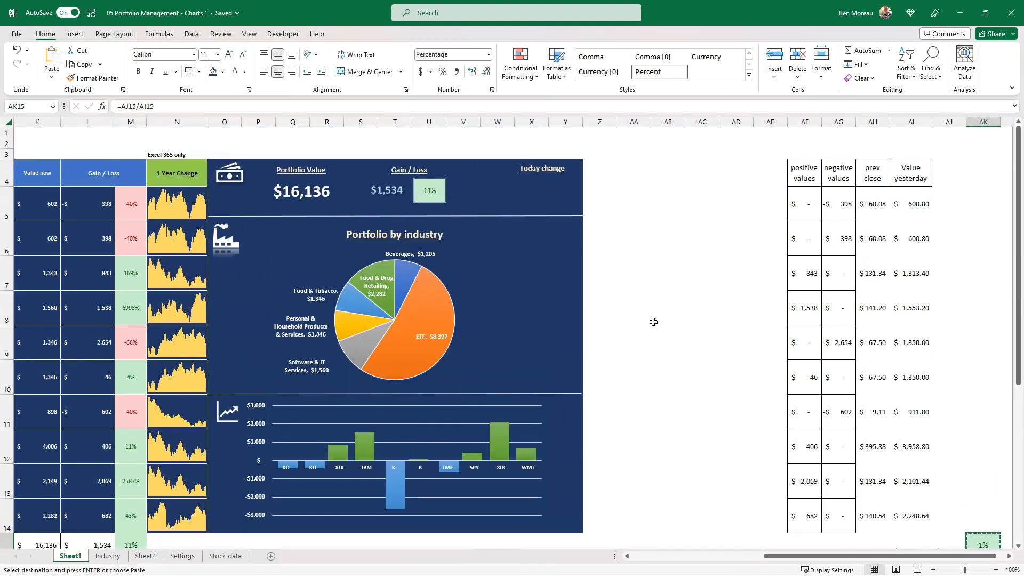
right_click(640, 300)
mouse_move(746, 329)
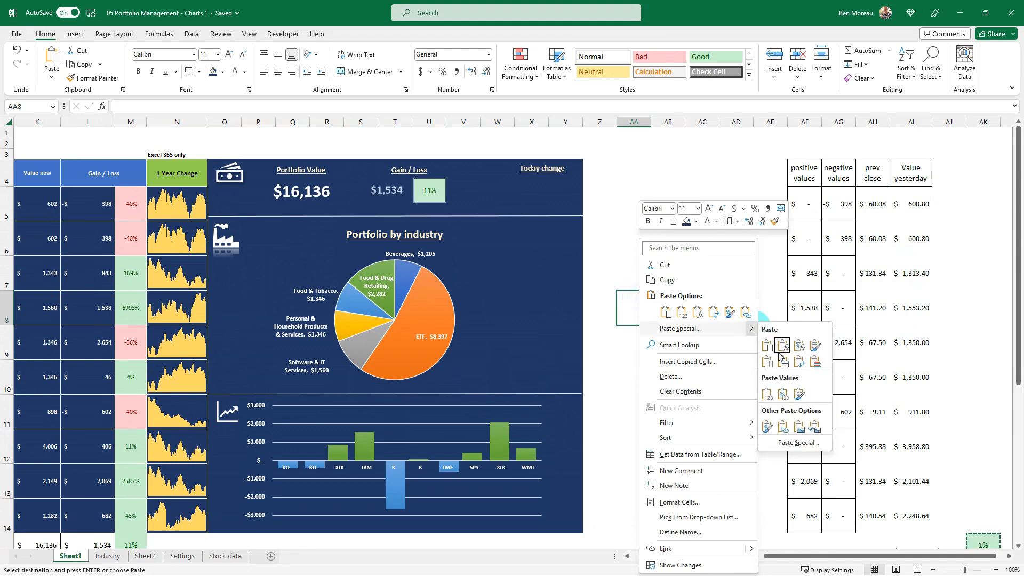
click(814, 426)
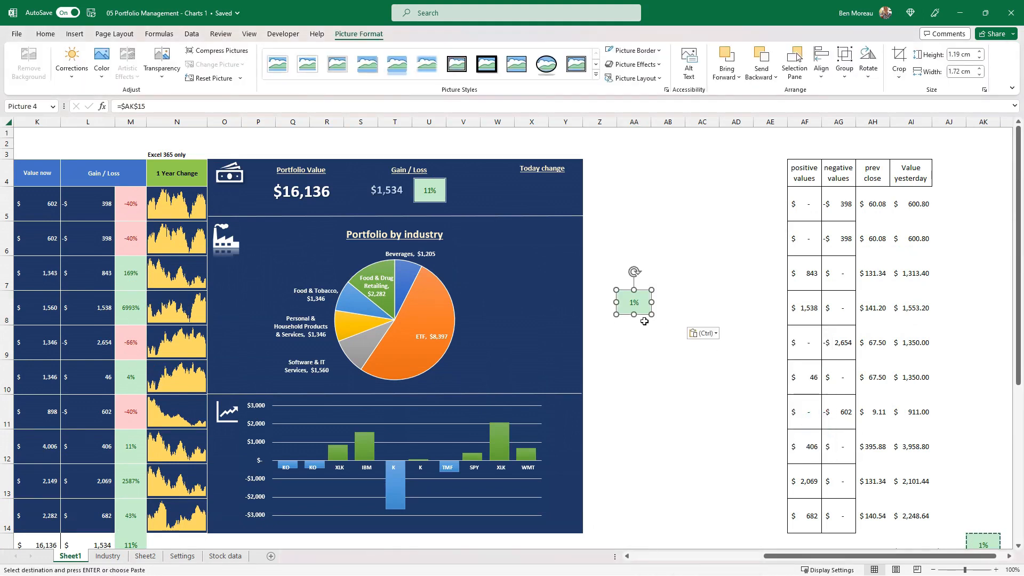
drag(643, 318, 565, 200)
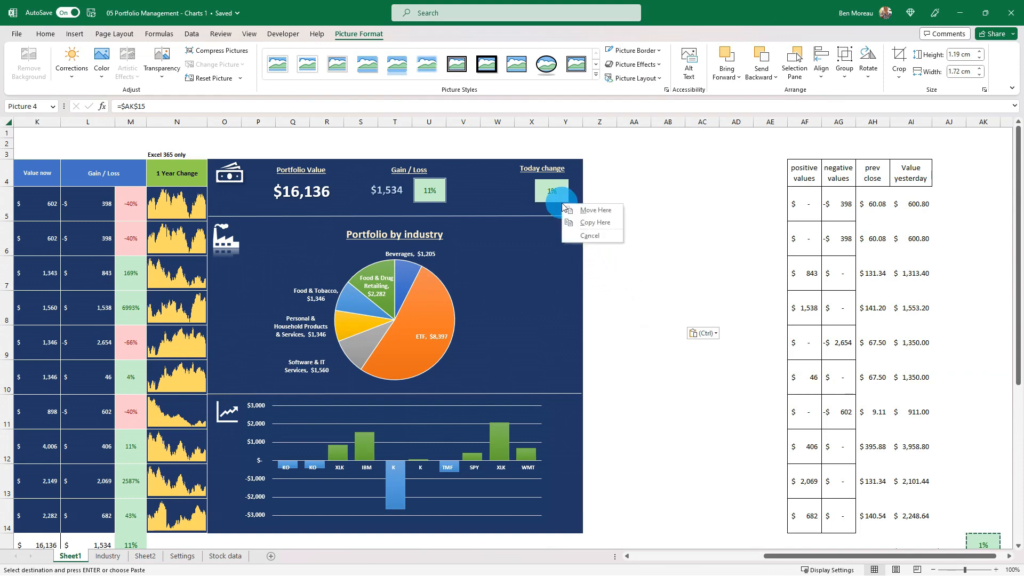
click(639, 214)
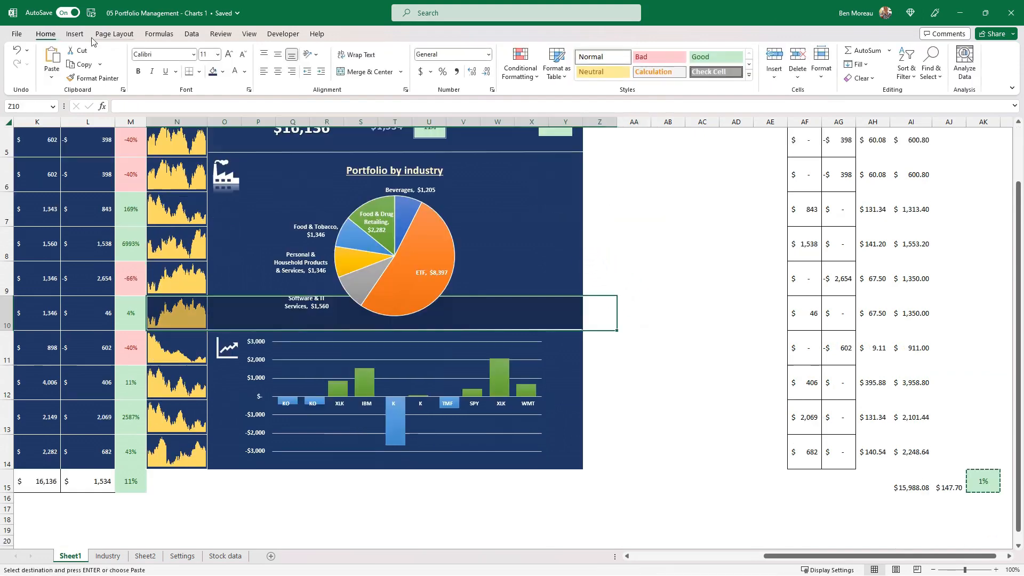
Insert a text box beside the dashboard and link it to today's change amount with =$AJ$15.
click(80, 34)
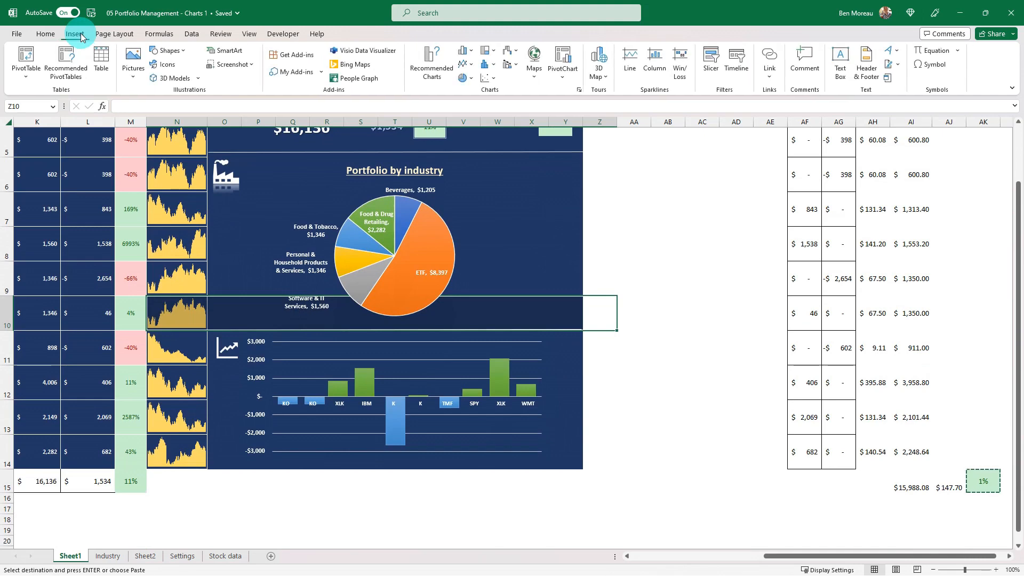
click(840, 61)
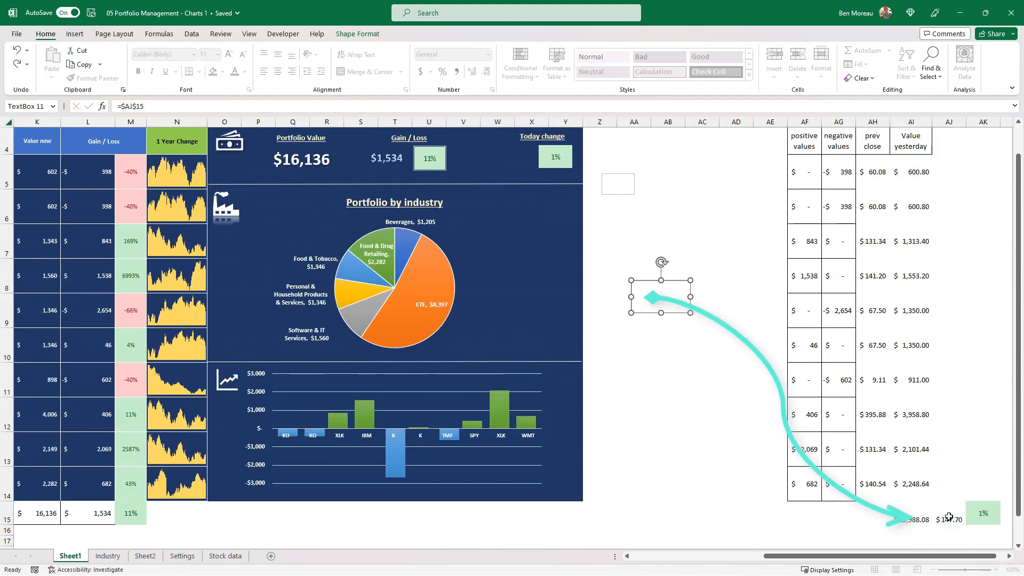
key(Return)
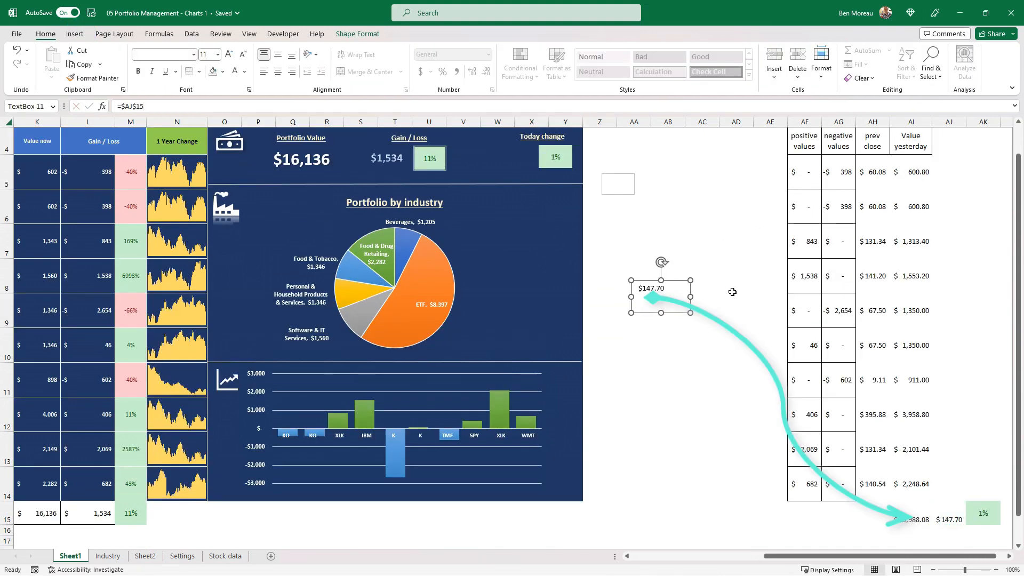
Match the linked amount text box to the Gain / Loss amount's formatting and place it beneath the Today change heading.
drag(687, 313, 673, 310)
click(402, 161)
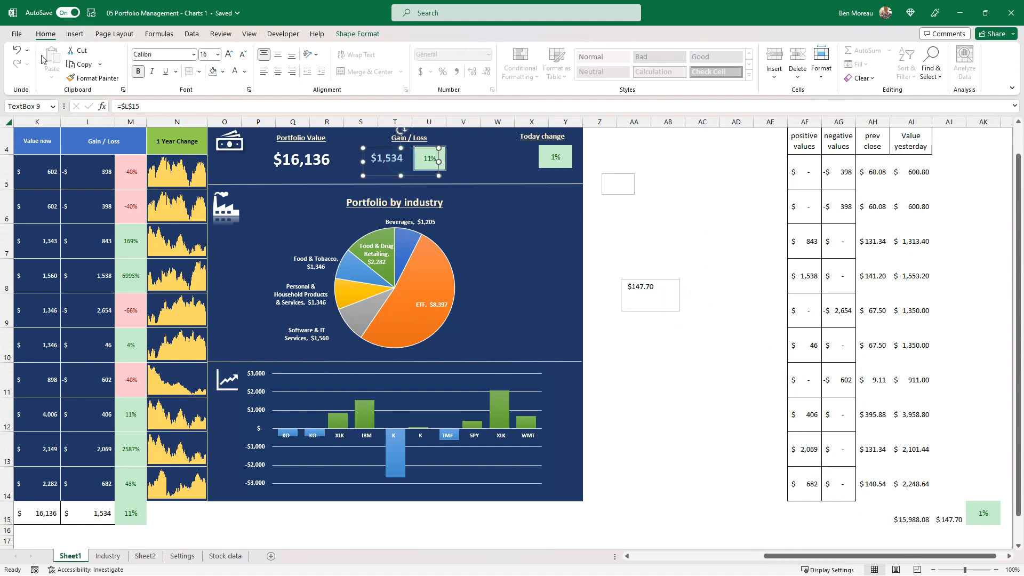
click(97, 78)
click(674, 308)
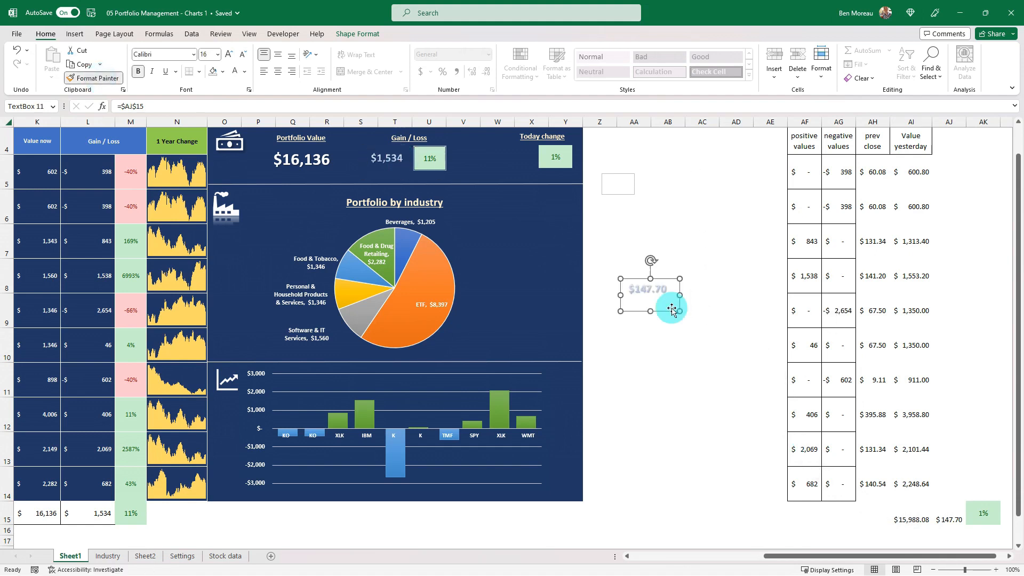
mouse_move(670, 306)
mouse_down()
mouse_move(575, 240)
mouse_move(521, 174)
mouse_move(535, 178)
mouse_up()
Copy the picture style of the Gain / Loss percentage to the Today change percentage picture.
click(566, 162)
click(436, 166)
click(93, 78)
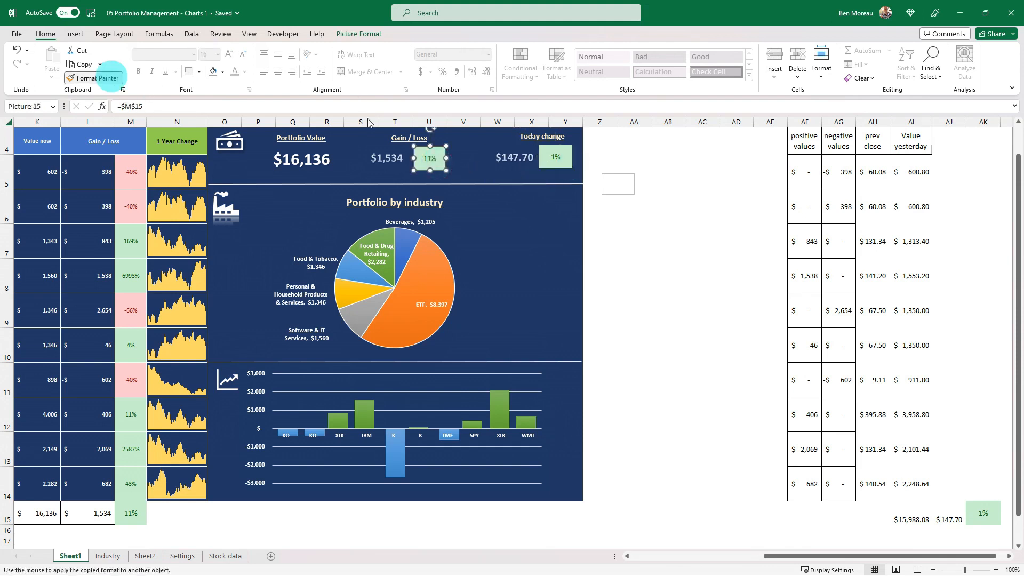
click(558, 163)
click(660, 191)
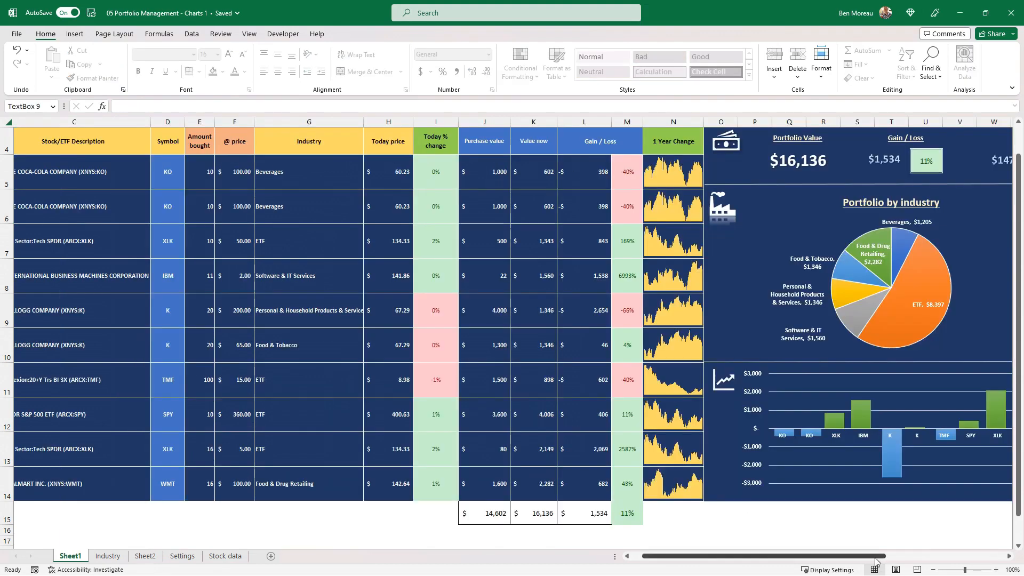
drag(875, 556, 897, 566)
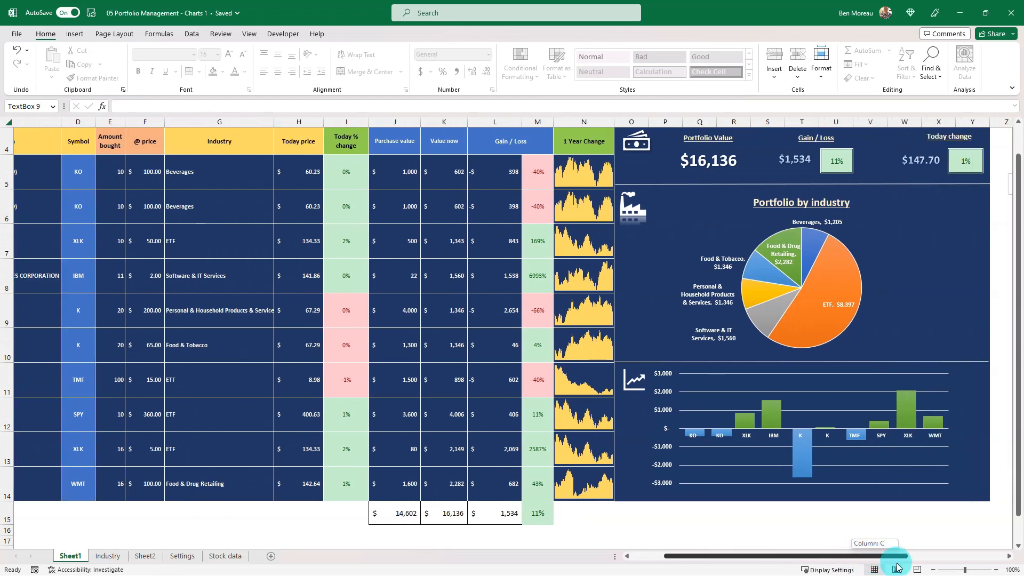
drag(897, 566, 746, 555)
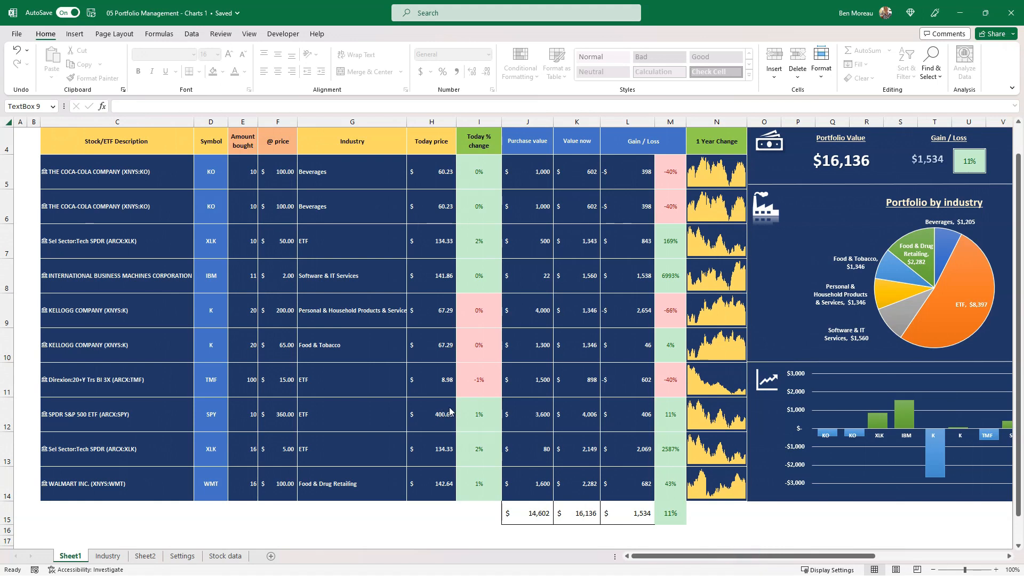
click(480, 402)
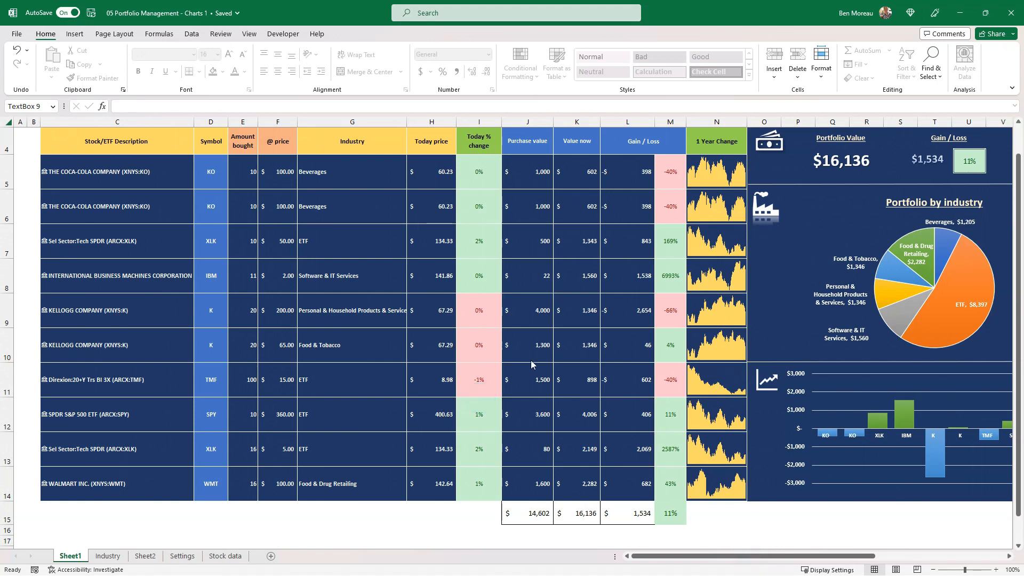